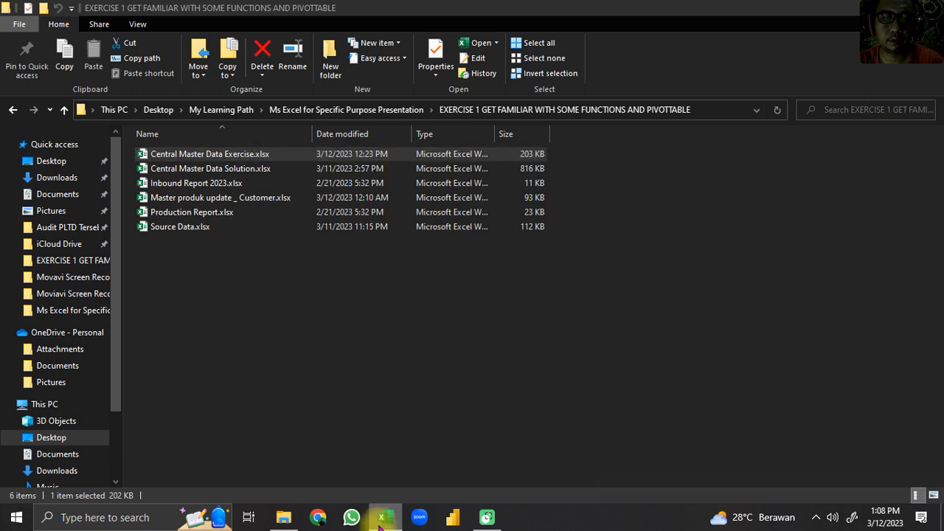
Switch to Excel, close the blank Book1 workbook and maximize the Central Master Data Exercise.xlsx window
left_click(197, 172)
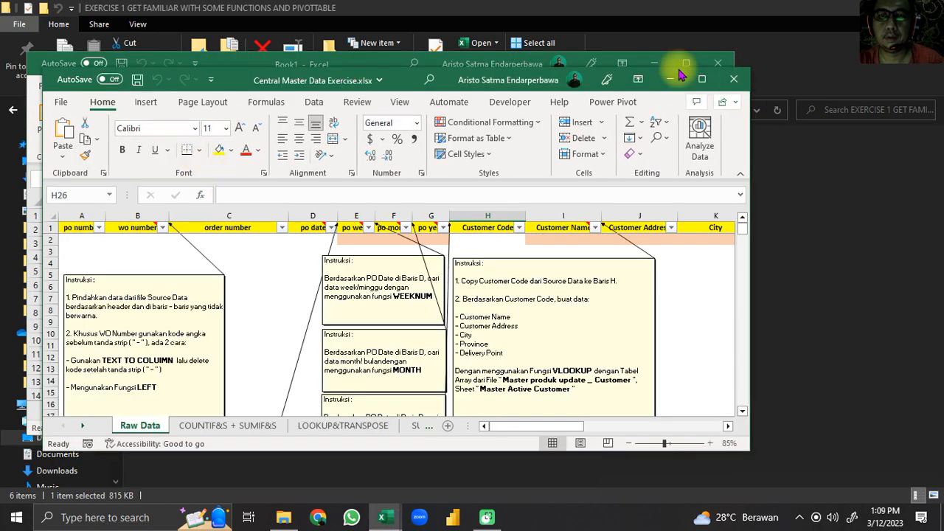
left_click(611, 62)
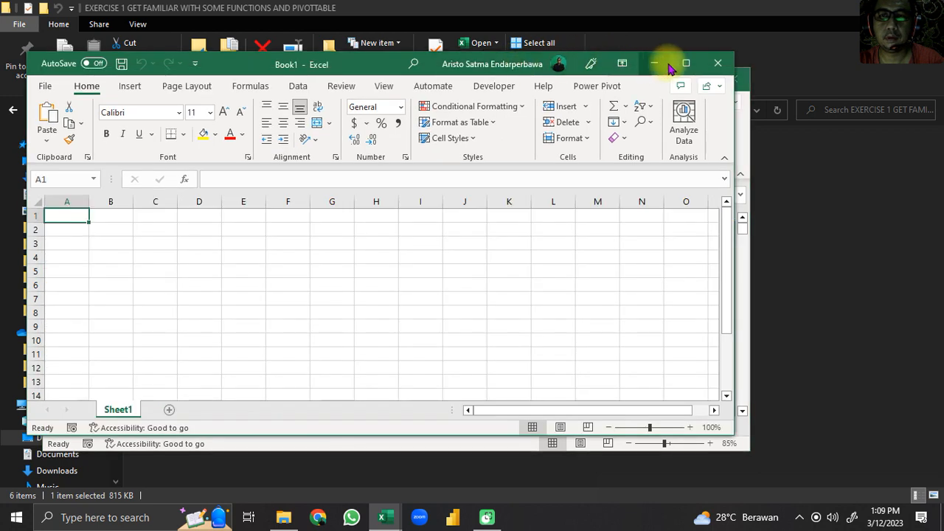
left_click(718, 63)
left_click(705, 79)
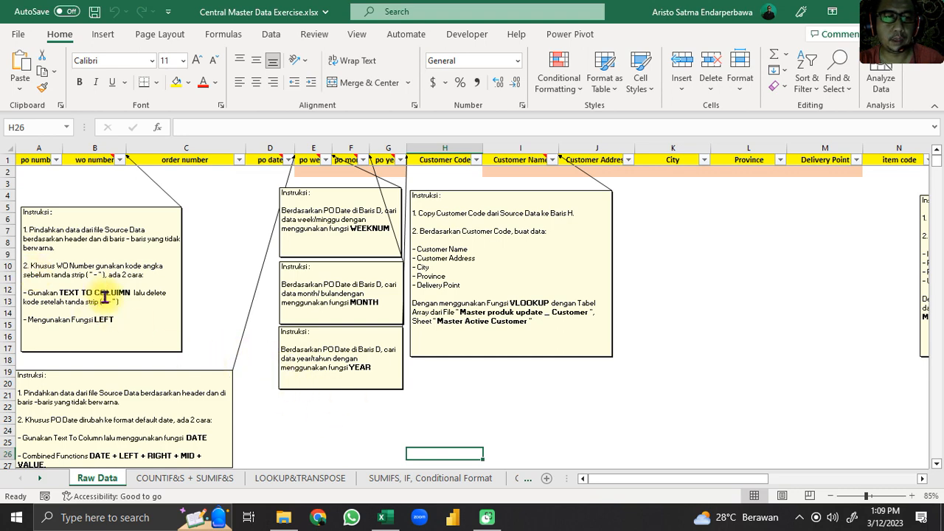
scroll(108, 295, "down", 1)
scroll(106, 298, "up", 1)
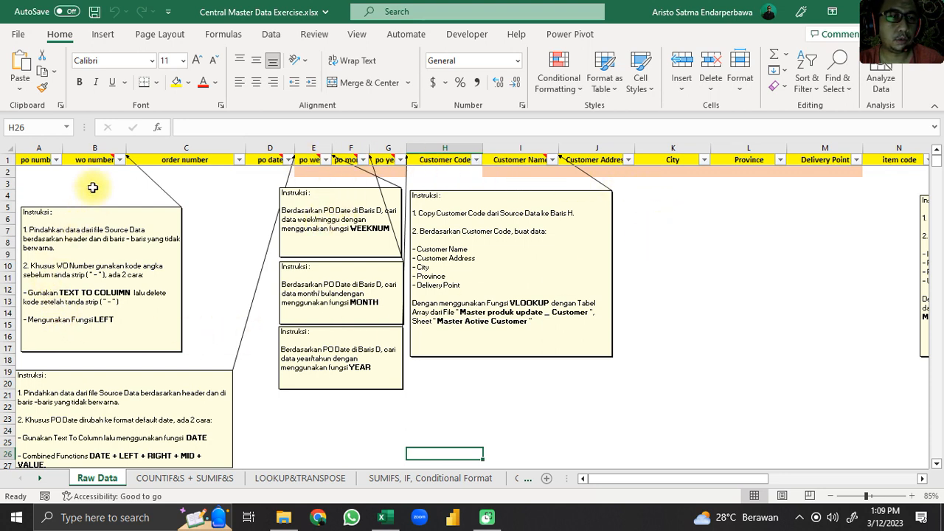
Delete instruction 2 and its TEXT TO COLUMN and LEFT bullets from the wo number header's note, and shorten the note box to fit
left_click(91, 162)
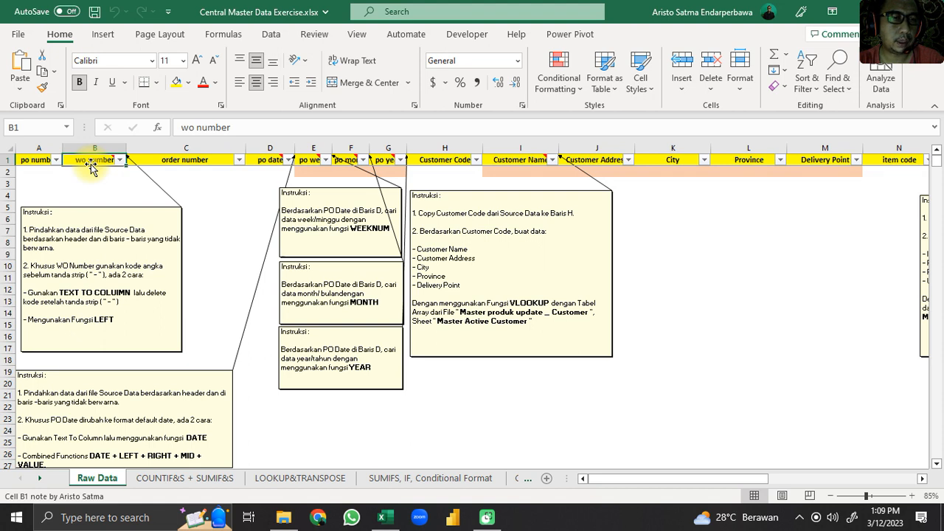
left_click(23, 270)
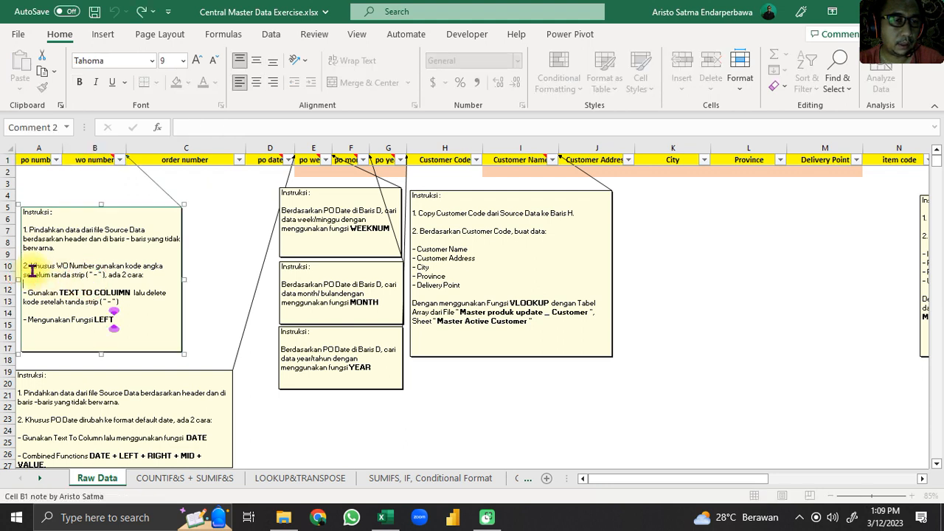
left_click_drag(25, 266, 122, 325)
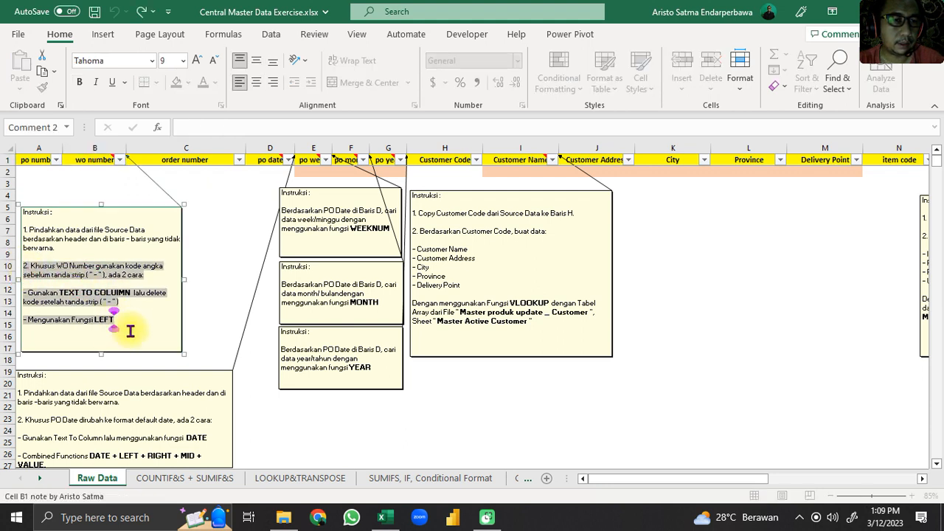
key("ctrl+2")
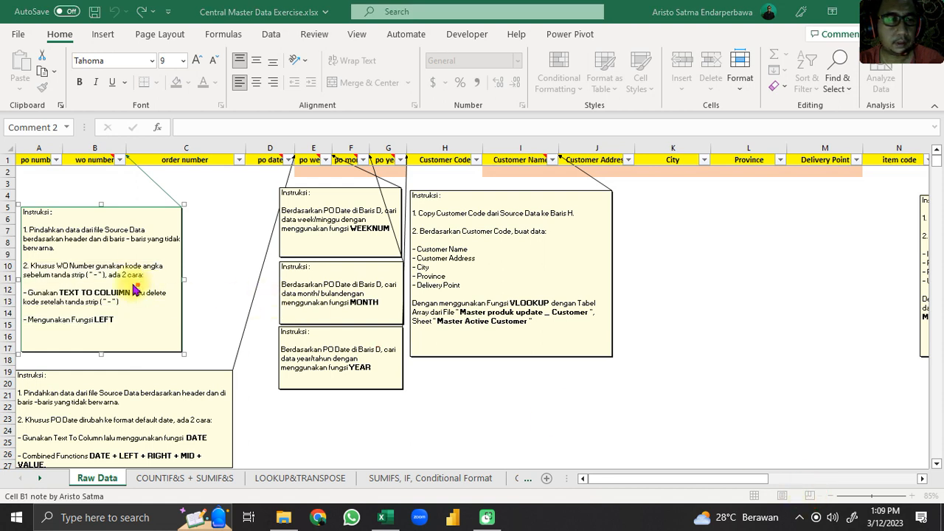
mouse_move(44, 252)
left_mouse_down()
mouse_move(8, 314)
mouse_move(81, 358)
mouse_move(200, 341)
mouse_move(181, 255)
mouse_move(78, 239)
mouse_move(26, 255)
left_mouse_up()
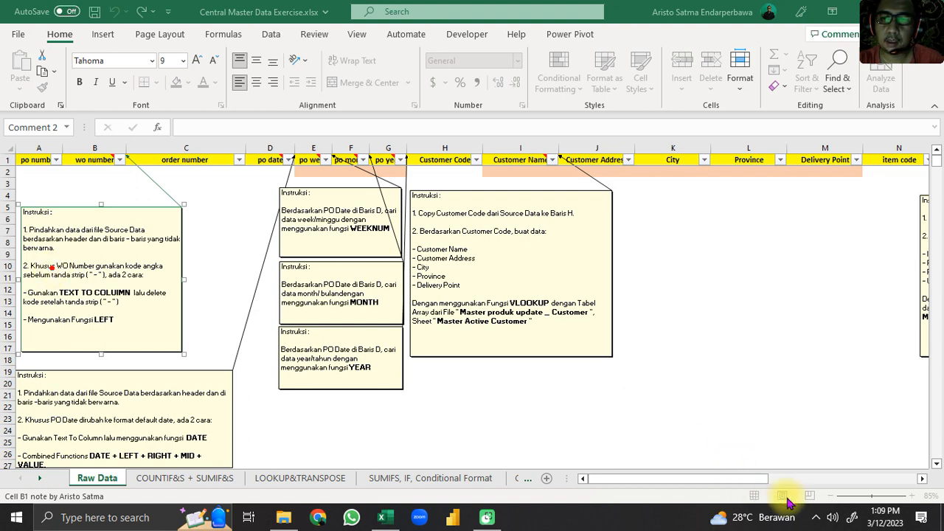
left_click(28, 266)
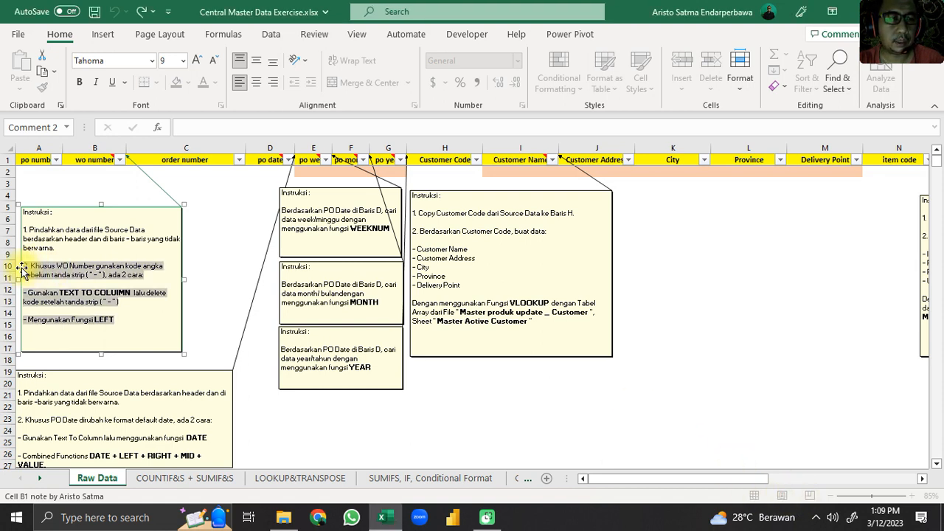
key("Delete")
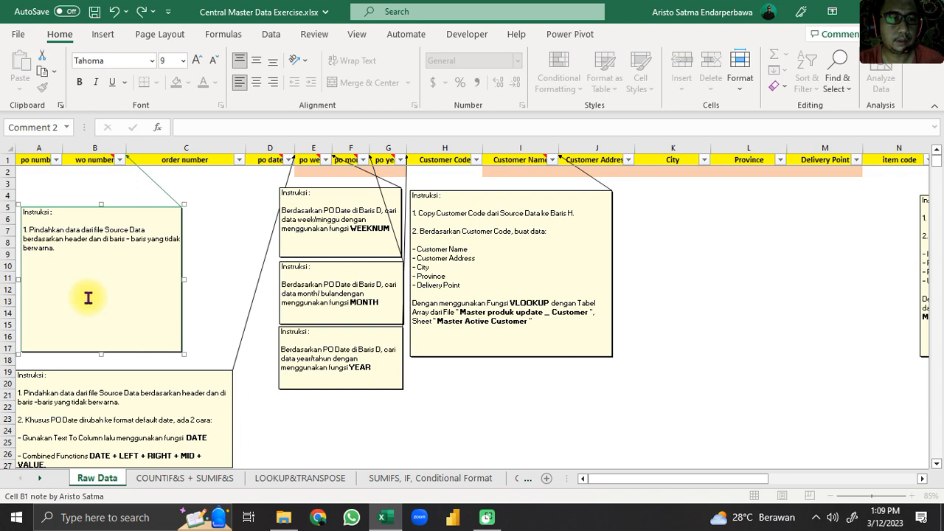
left_click_drag(101, 357, 111, 267)
left_click(147, 328)
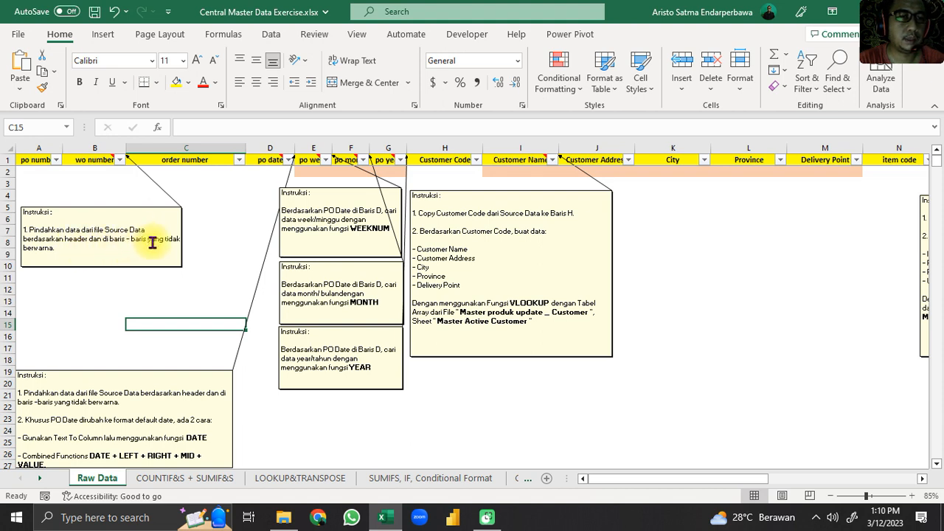
Open Source Data.xlsx from the Exercise 1 folder in File Explorer
left_click(35, 165)
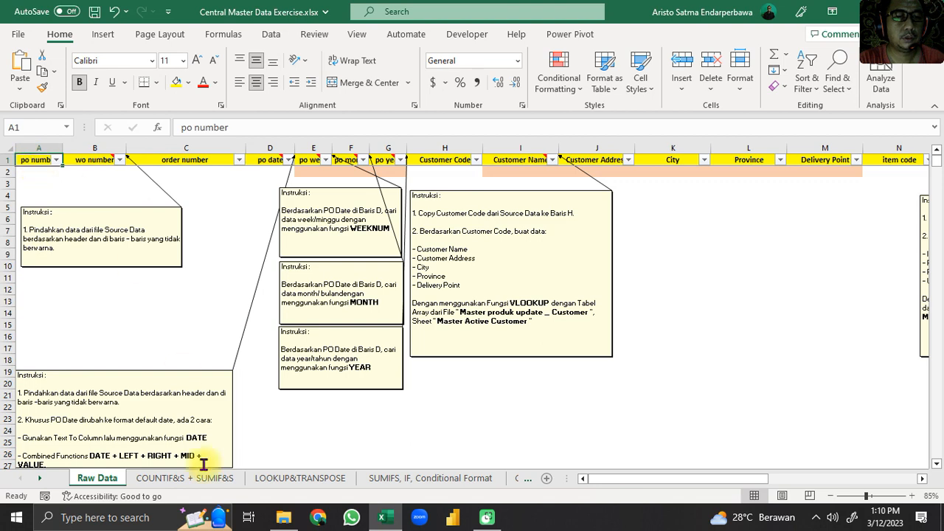
left_click(282, 520)
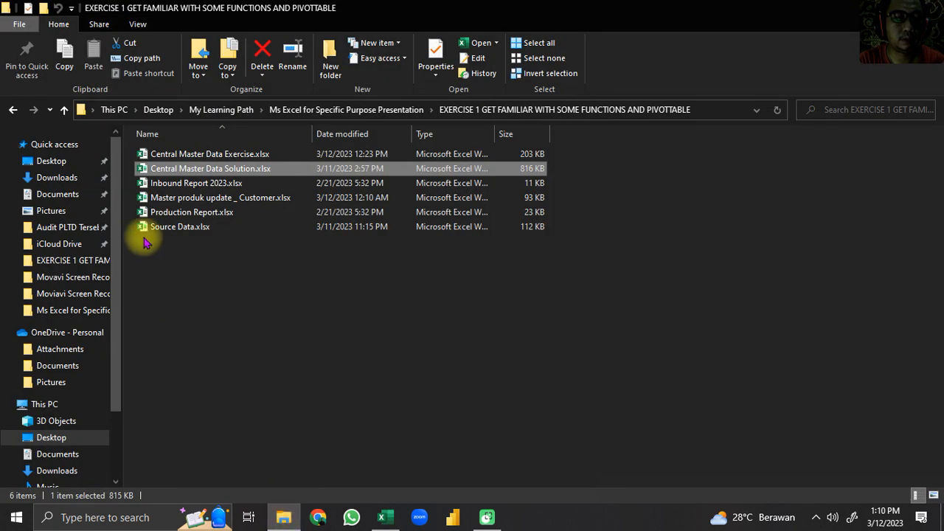
double_click(188, 229)
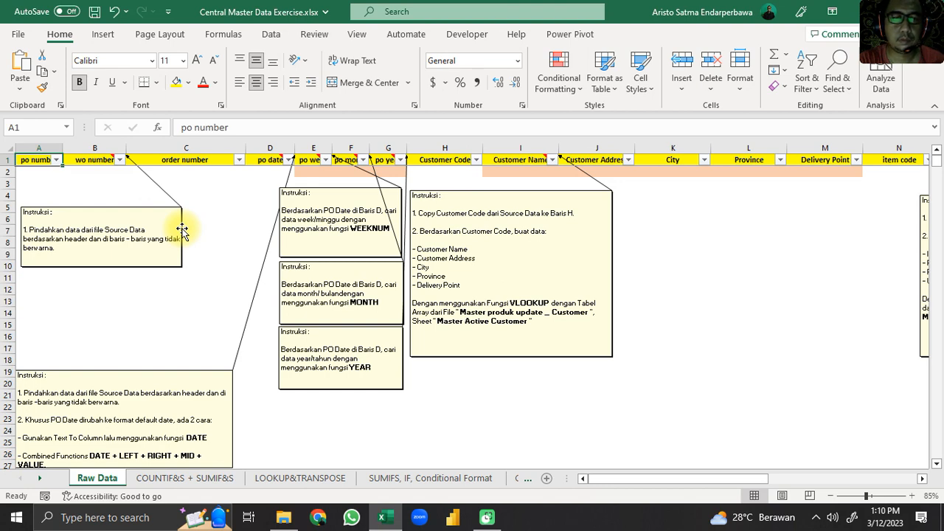
scroll(210, 317, "down", 5)
scroll(210, 318, "up", 5)
Return to Central Master Data Exercise.xlsx and hide all notes on the Raw Data sheet
mouse_move(393, 526)
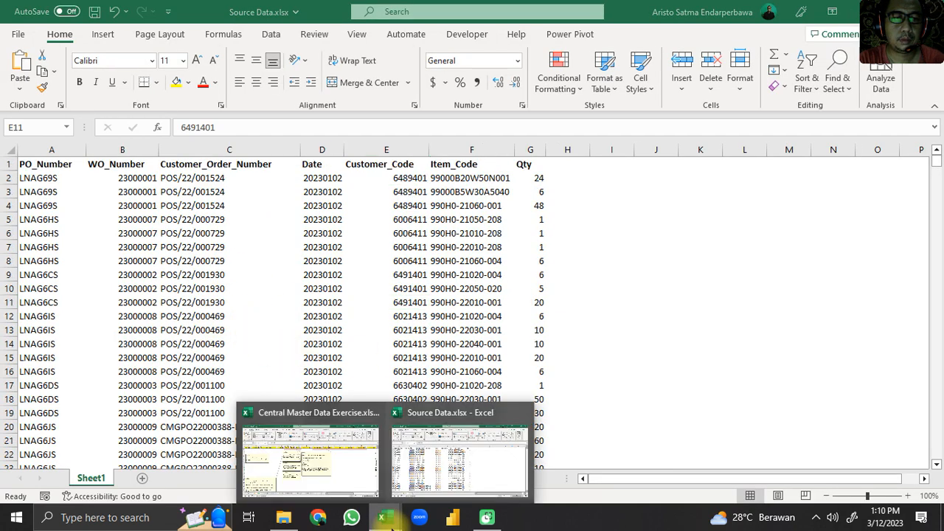
left_click(343, 478)
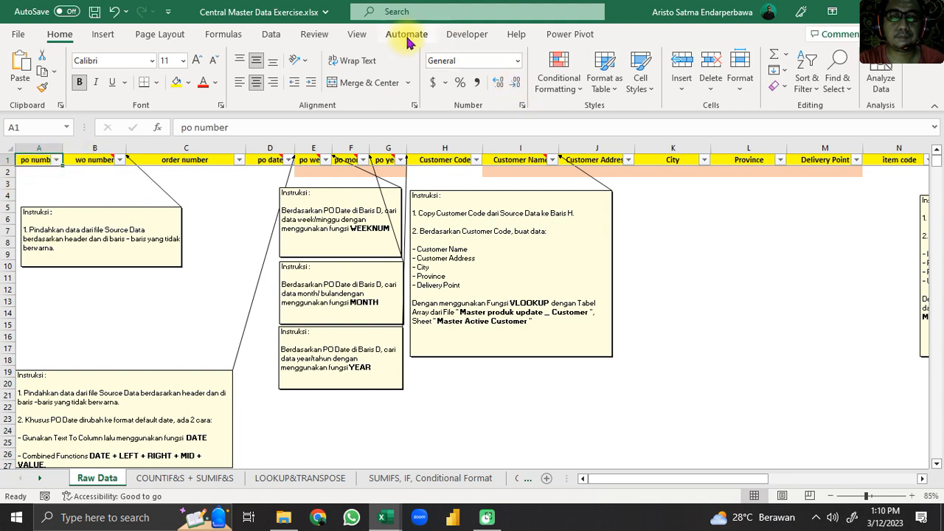
left_click(279, 38)
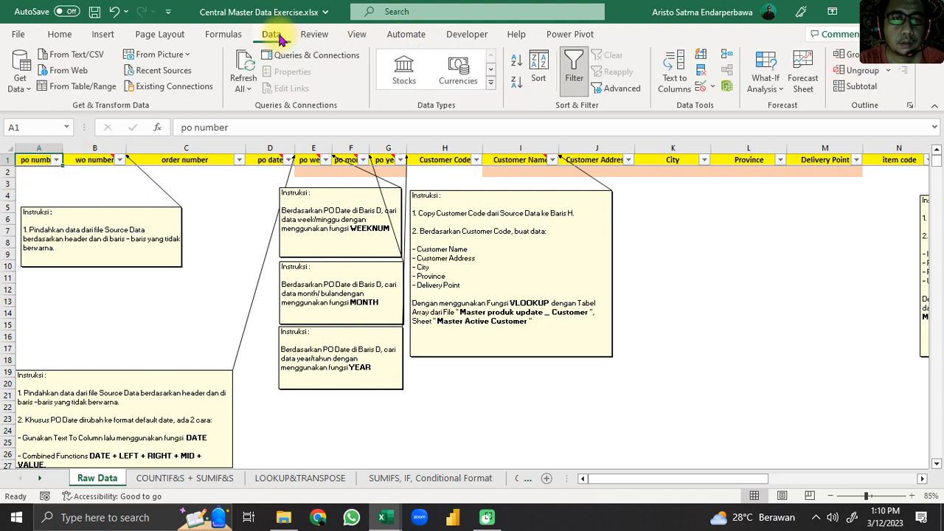
left_click(355, 38)
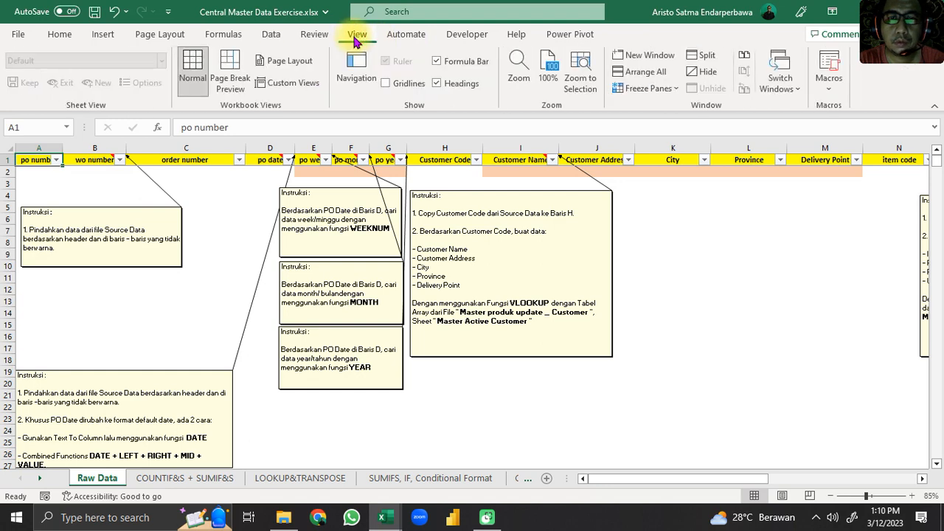
left_click(315, 37)
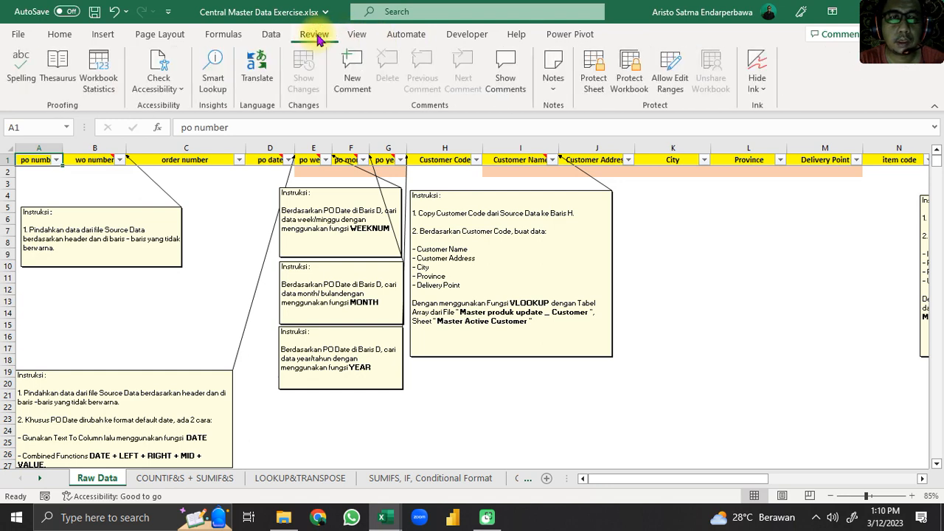
left_click(553, 100)
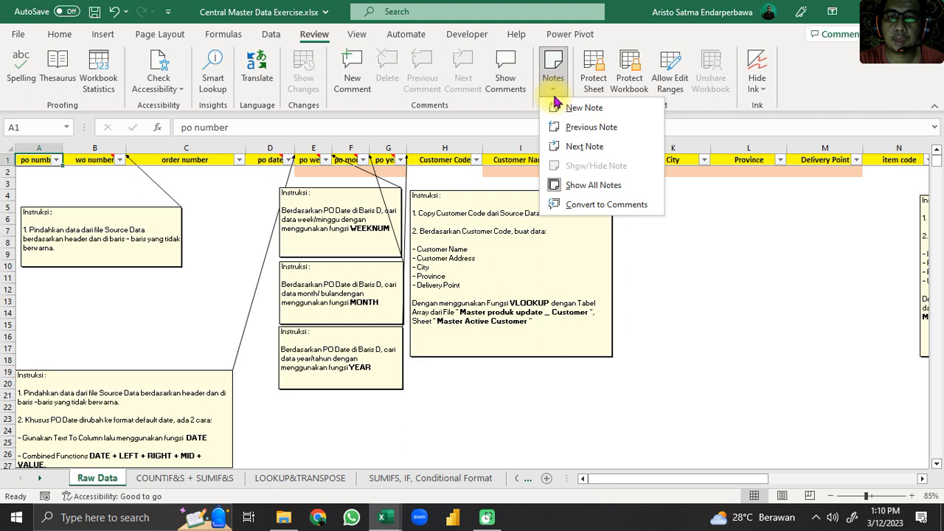
left_click(582, 190)
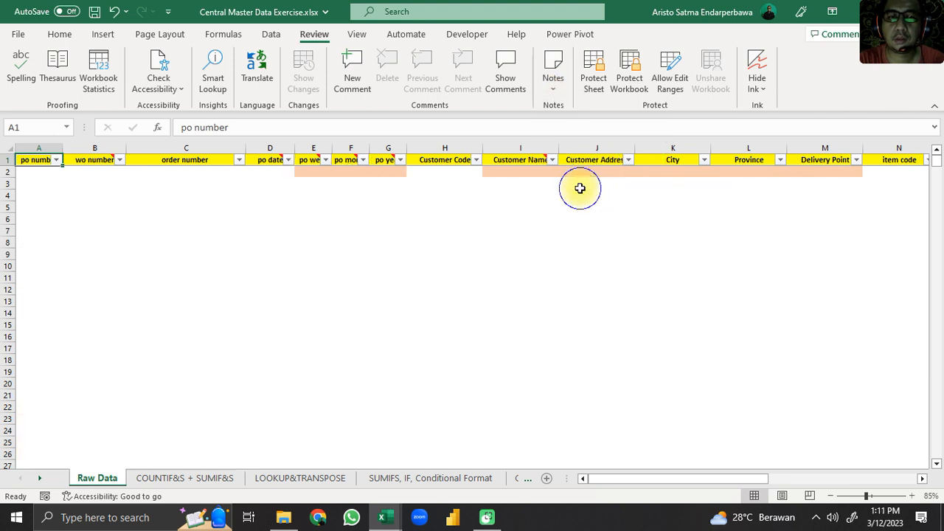
left_click(578, 185)
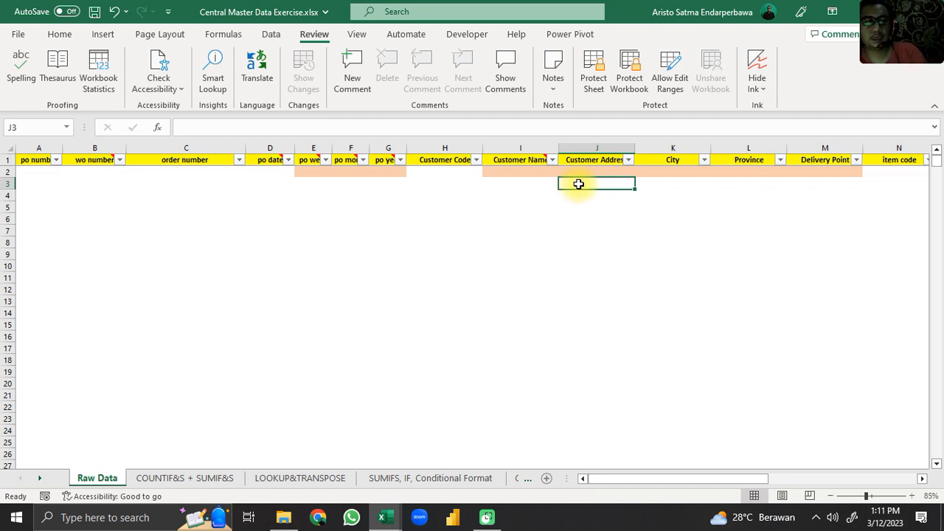
Remove the filter from the header row of the Raw Data sheet
left_click(32, 163)
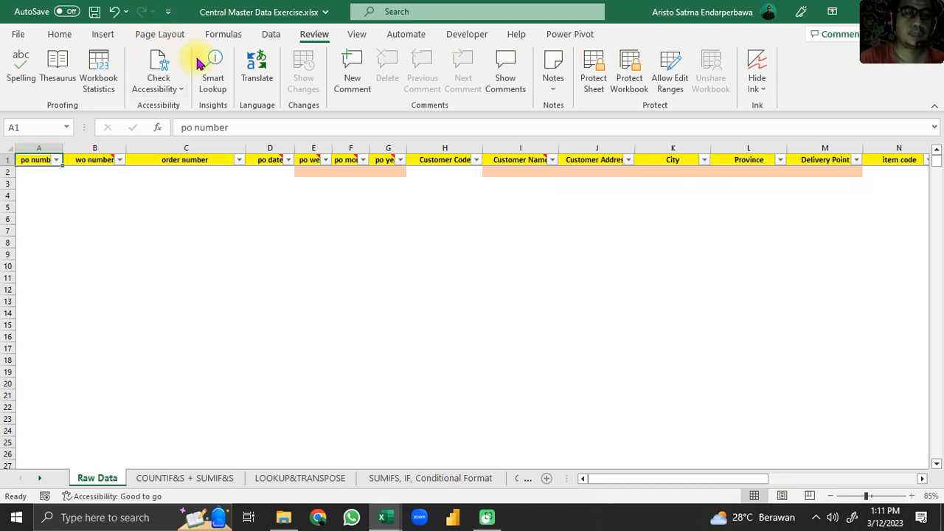
left_click(271, 34)
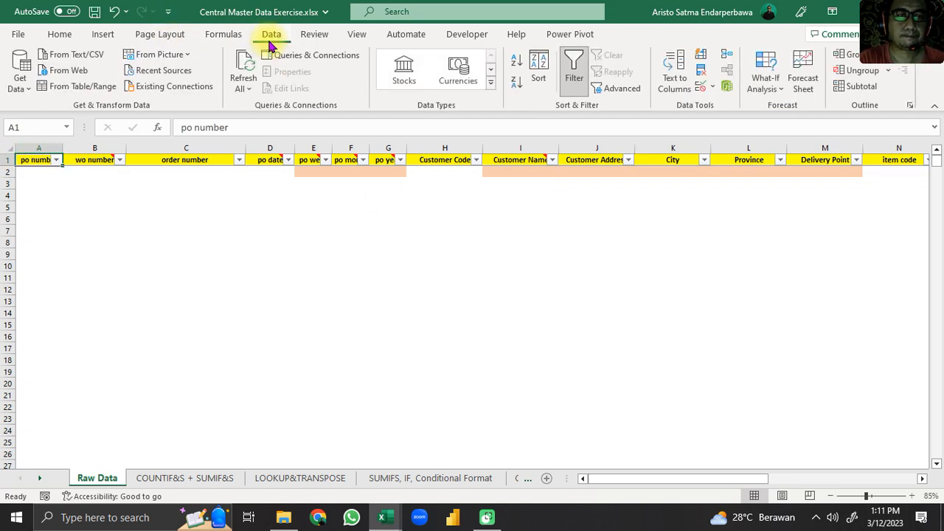
left_click(573, 70)
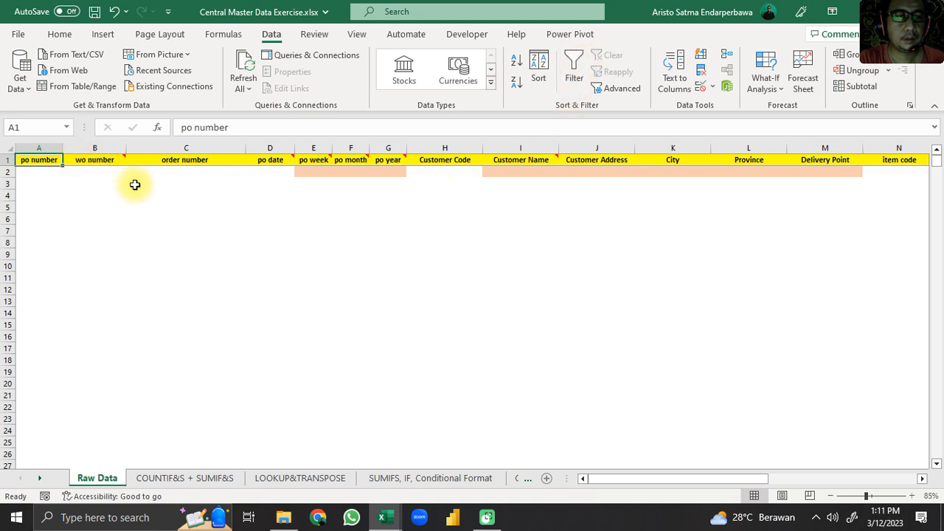
left_click(96, 161)
left_click(50, 174)
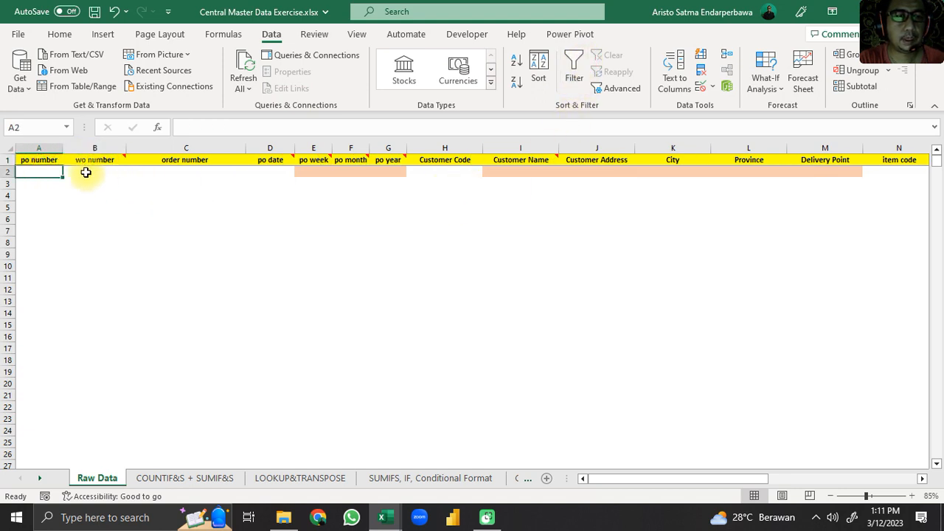
Compare the po date column of Raw Data with Source Data.xlsx, examining the year, month and day digits in cell D2
left_click(42, 148)
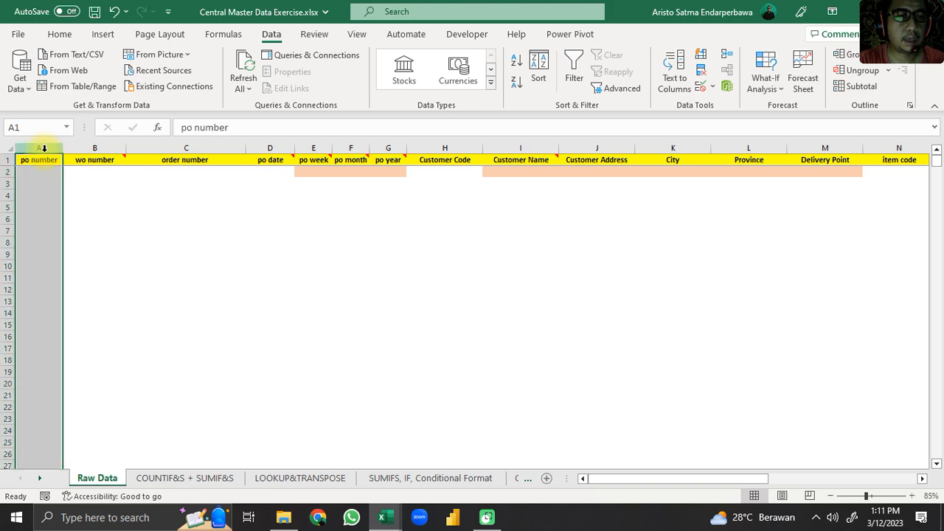
left_click(272, 149)
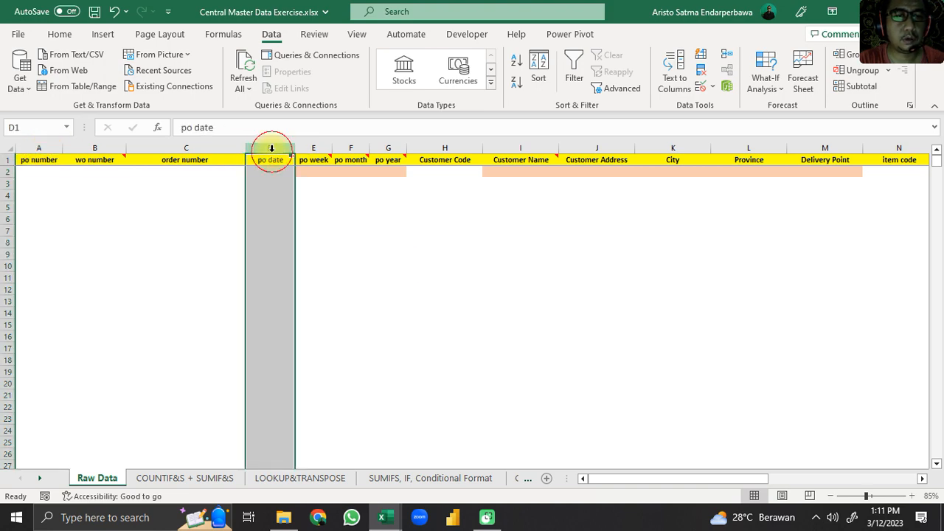
left_click(390, 518)
left_click(440, 465)
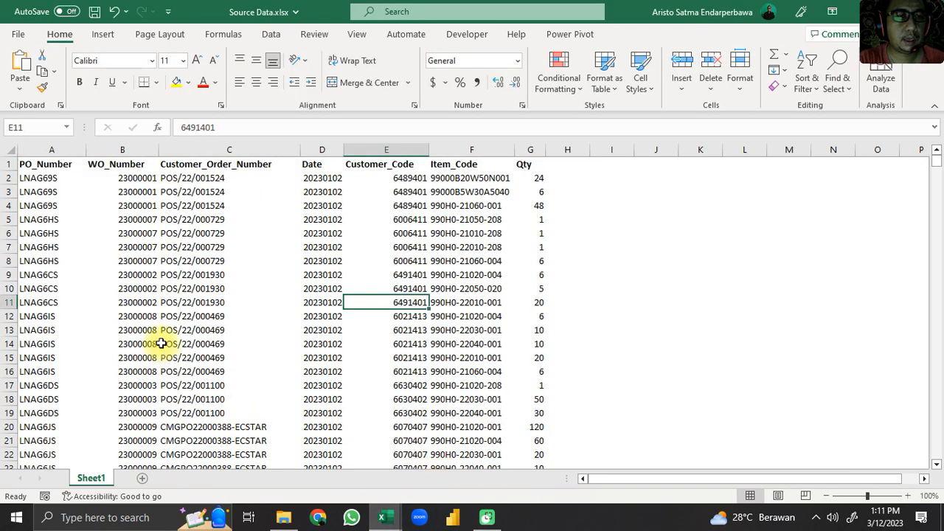
left_click(311, 180)
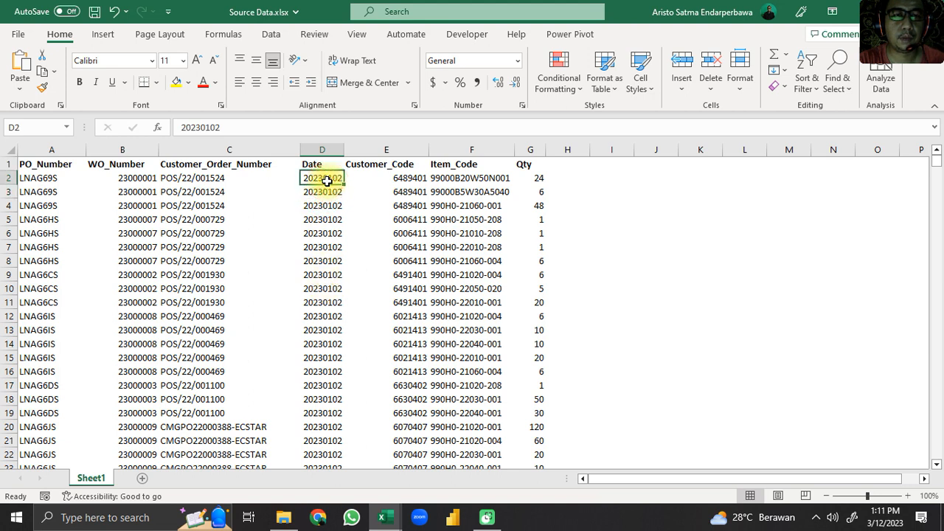
left_click(209, 127)
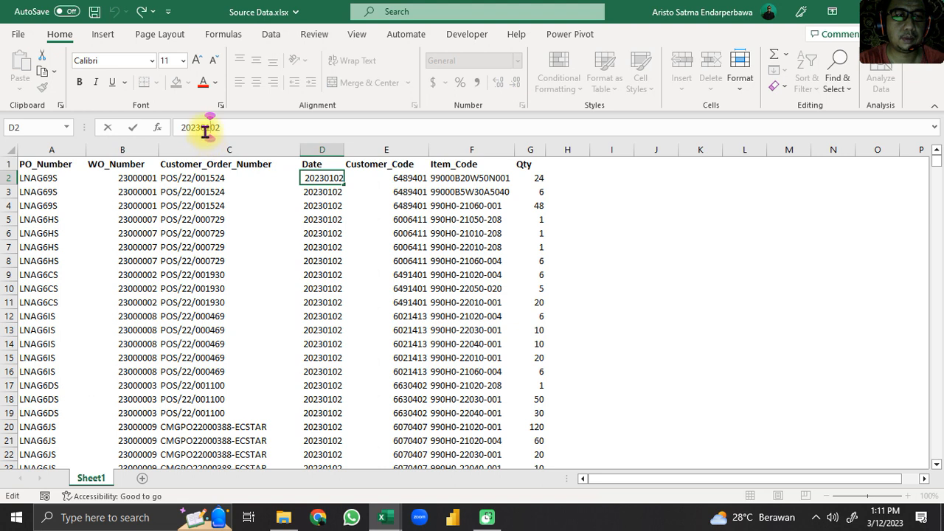
left_click(201, 127)
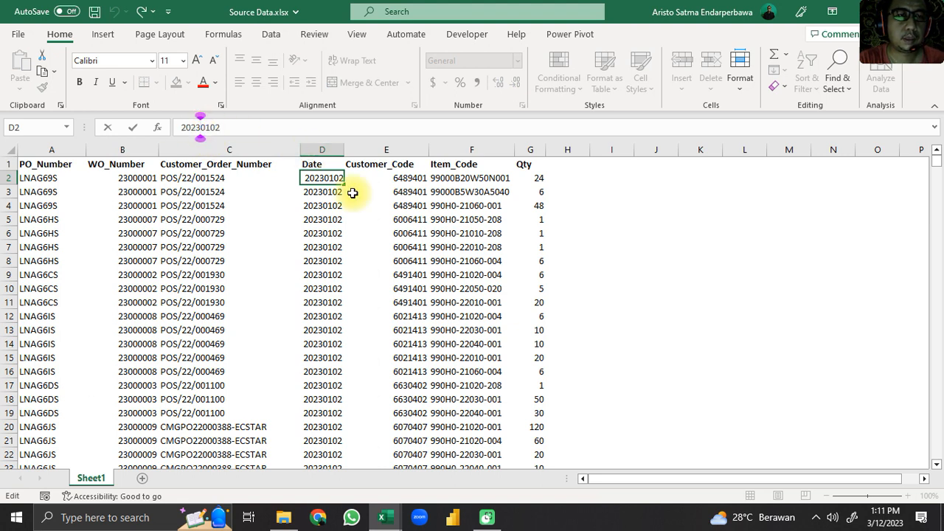
left_click(210, 127)
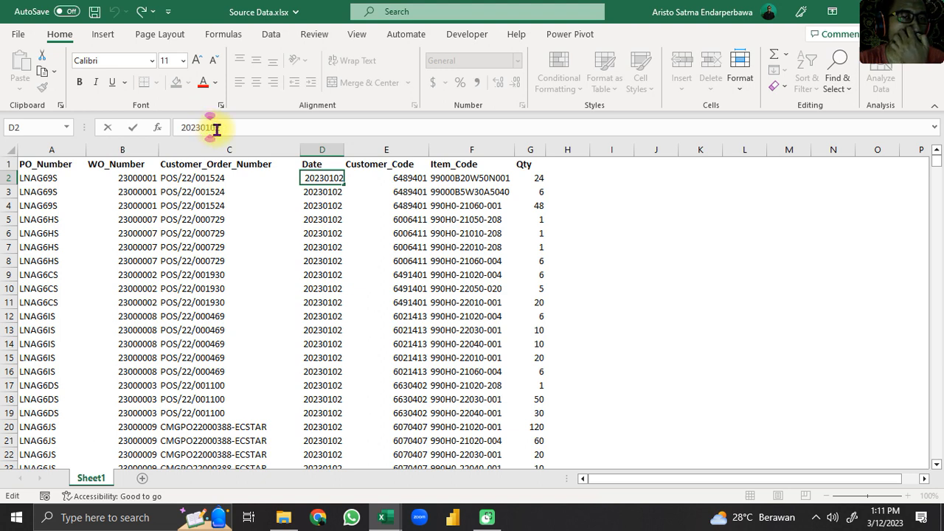
left_click(230, 128)
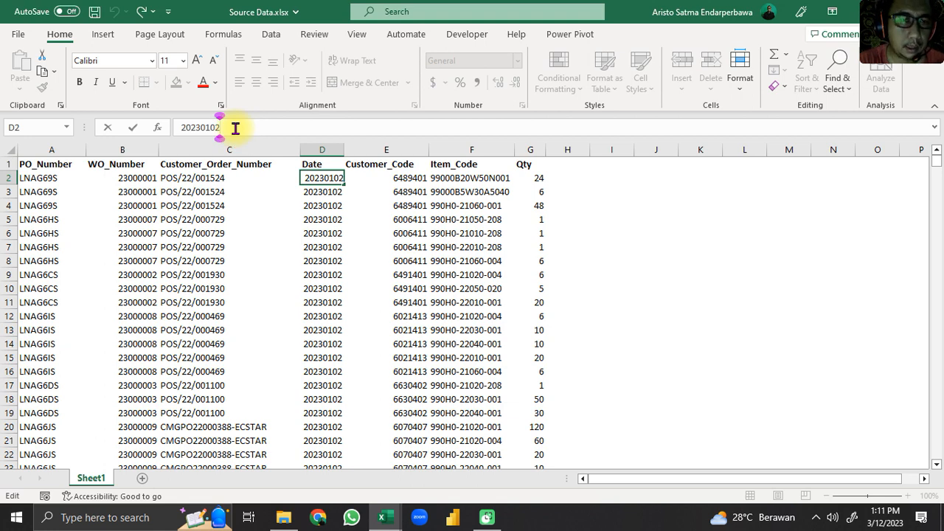
Start a DATE formula in cell I2 of Source Data.xlsx, with LEFT(D2,4) as the year argument
key("Escape")
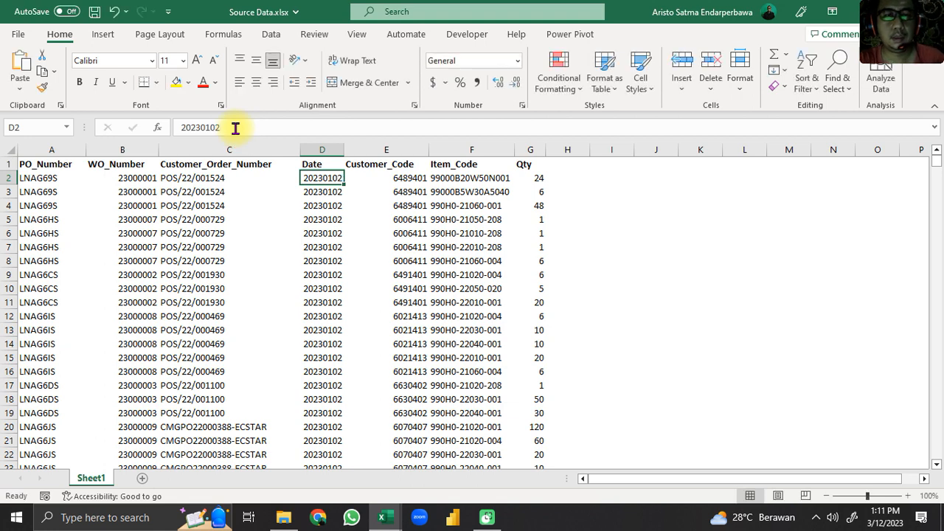
left_click(586, 182)
left_click(610, 180)
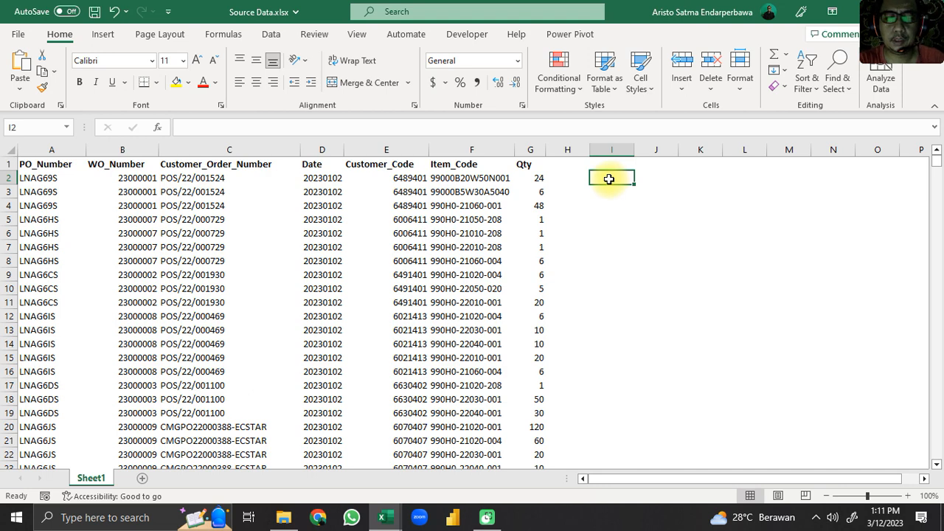
type("=")
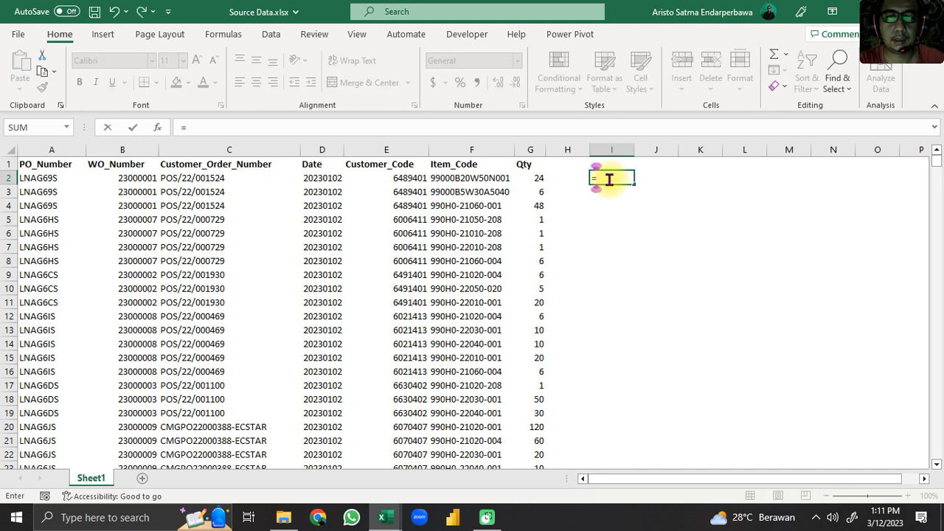
type("DATE(")
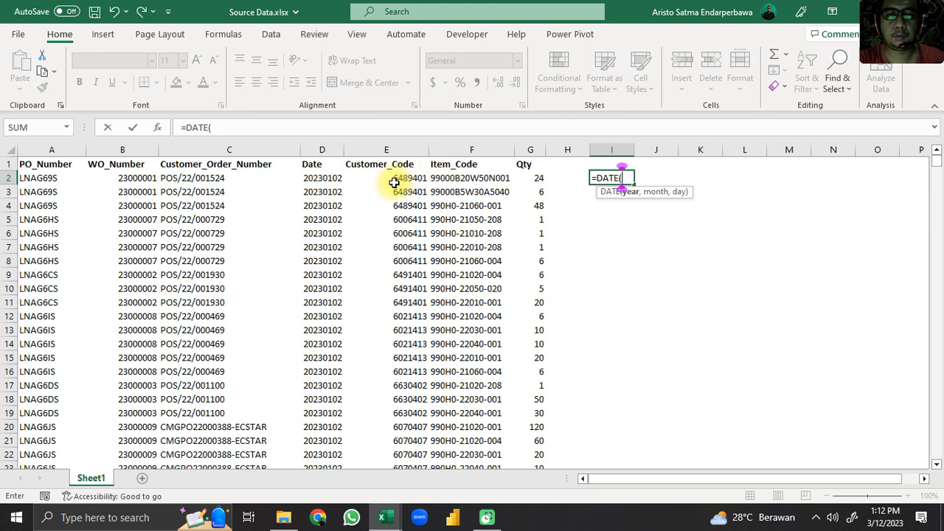
type("EFT(")
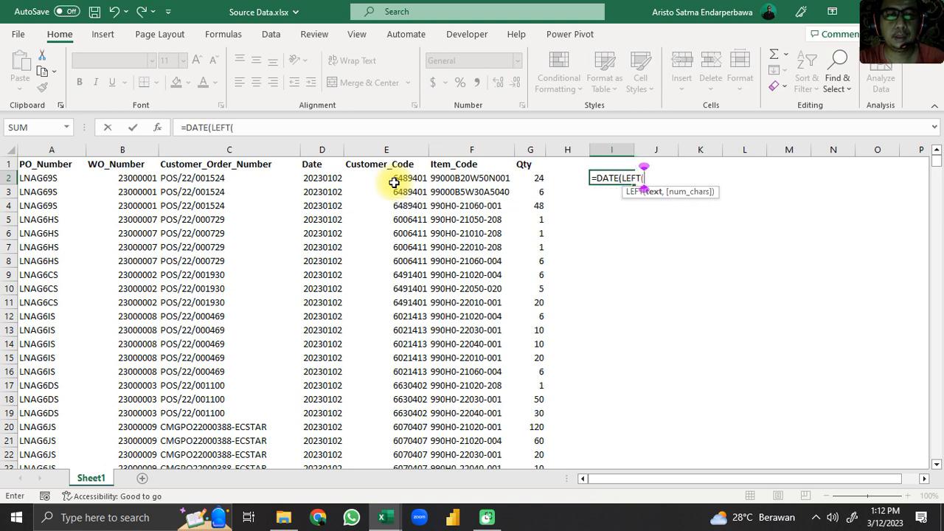
left_click(322, 180)
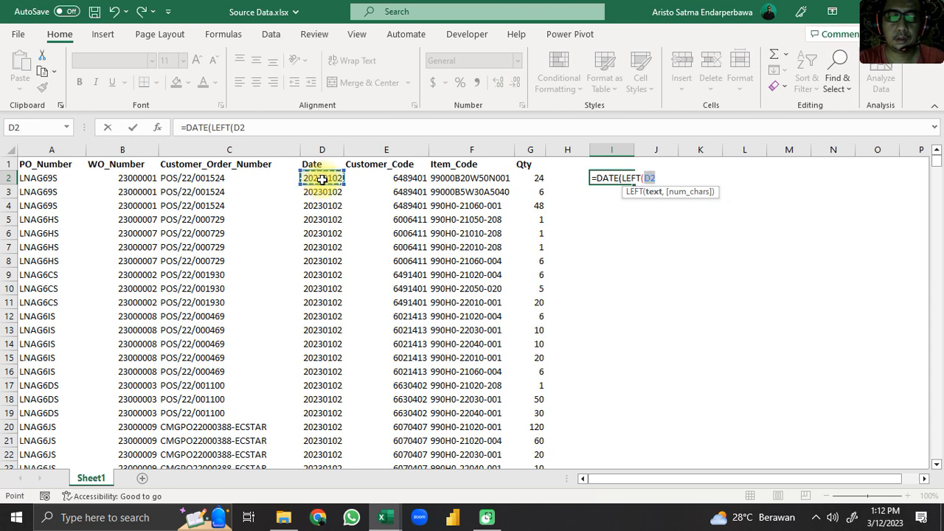
type(",")
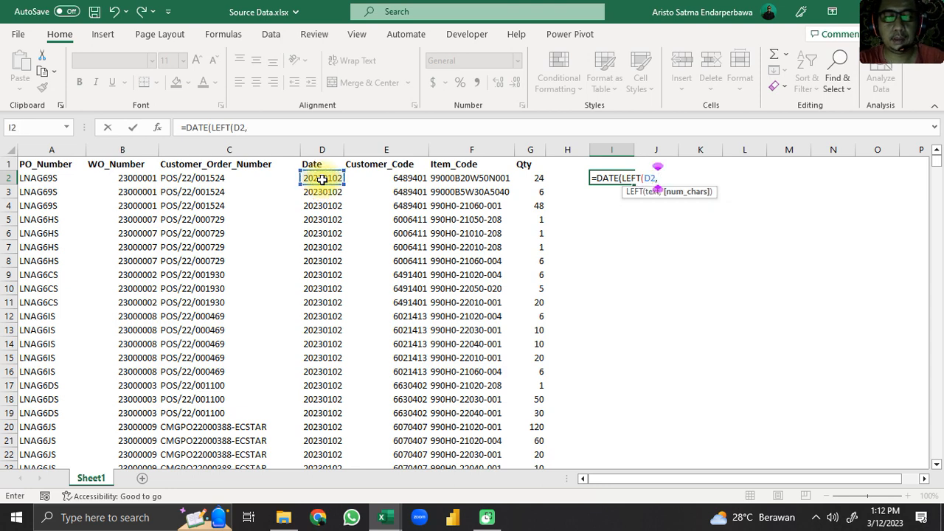
type("4),")
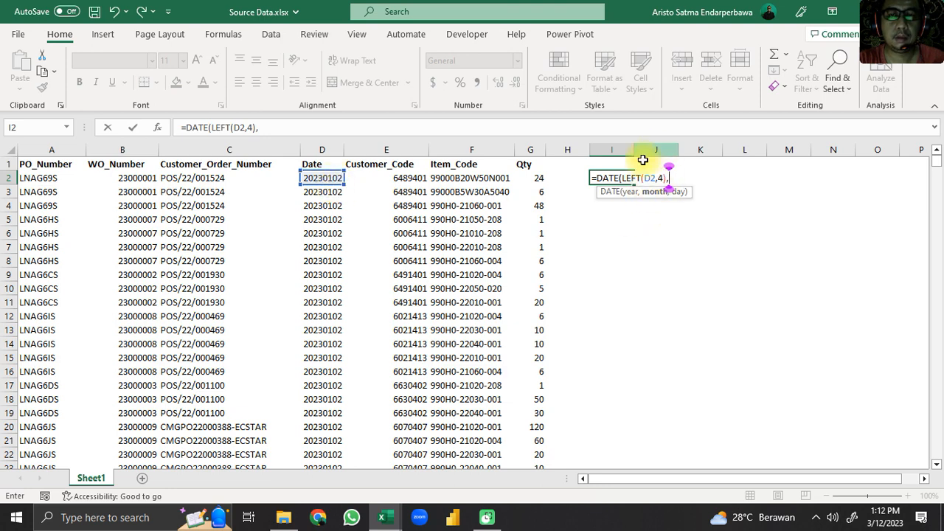
Add MID(D2,5,2) as the month argument of the DATE formula in I2
type("MID(")
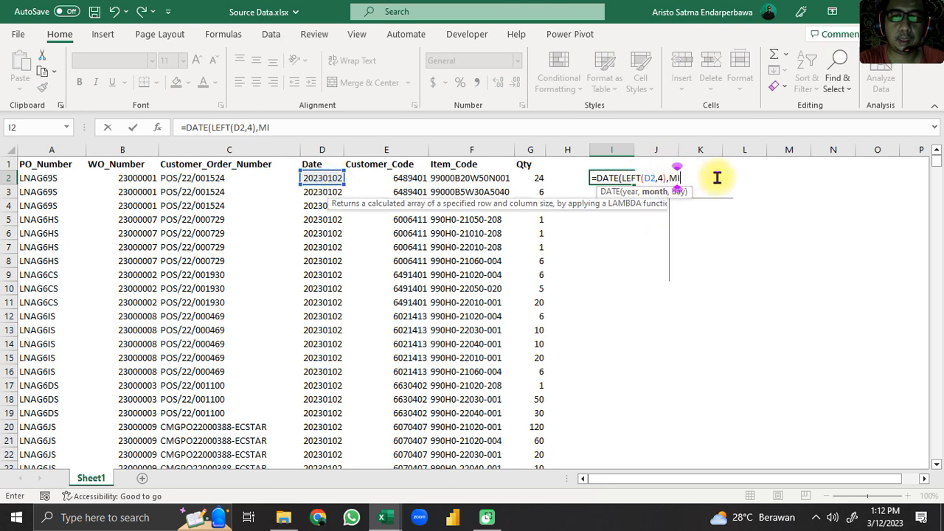
left_click(323, 177)
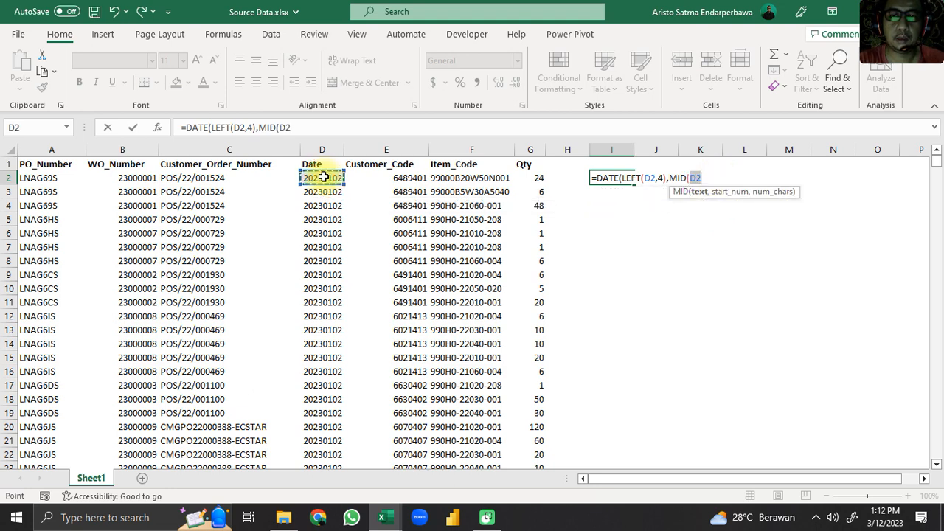
key("Right")
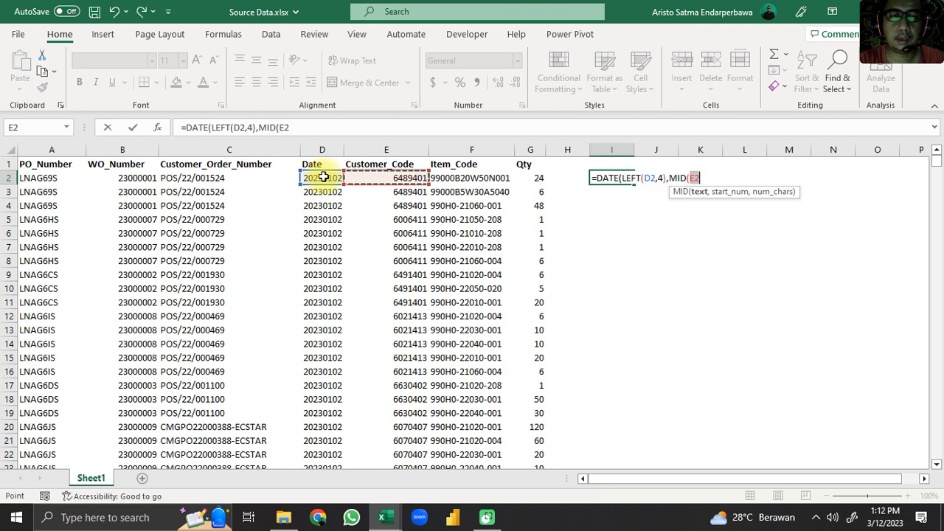
left_click(323, 178)
left_click(322, 126)
type(",5")
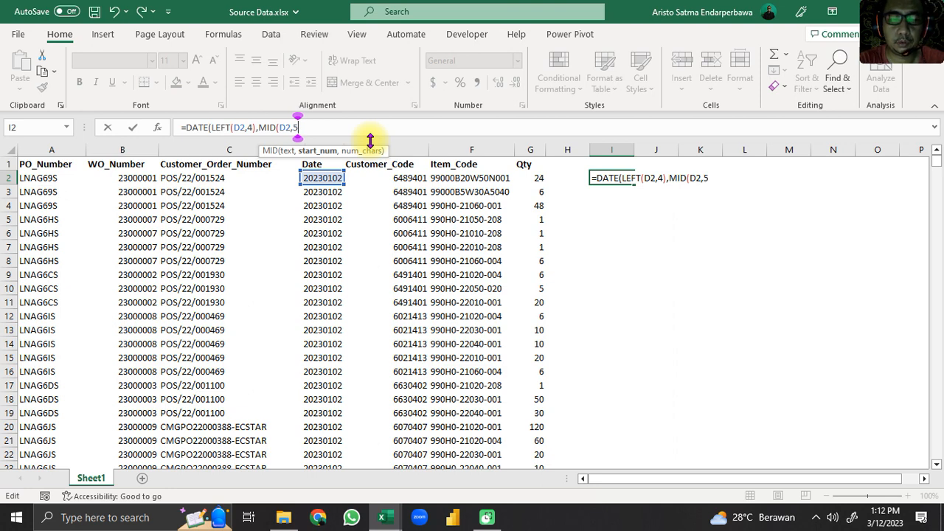
type(",")
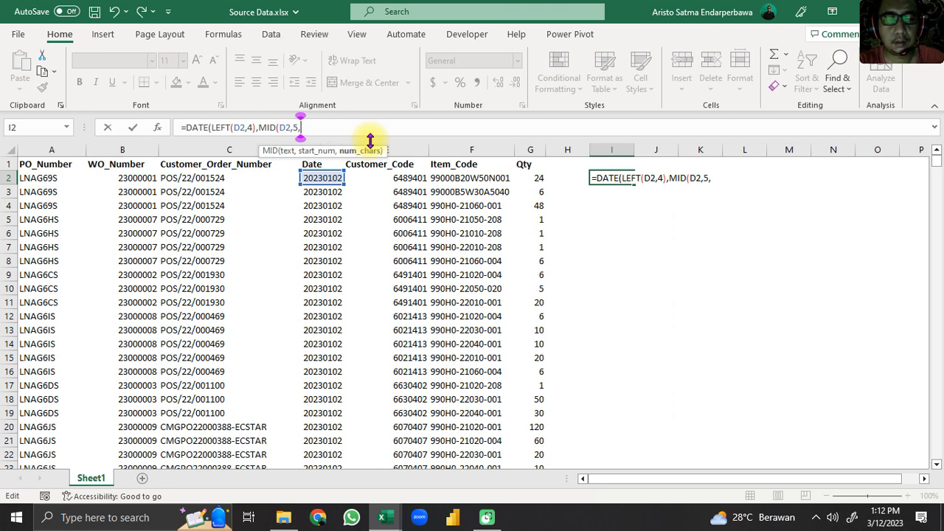
type("2),")
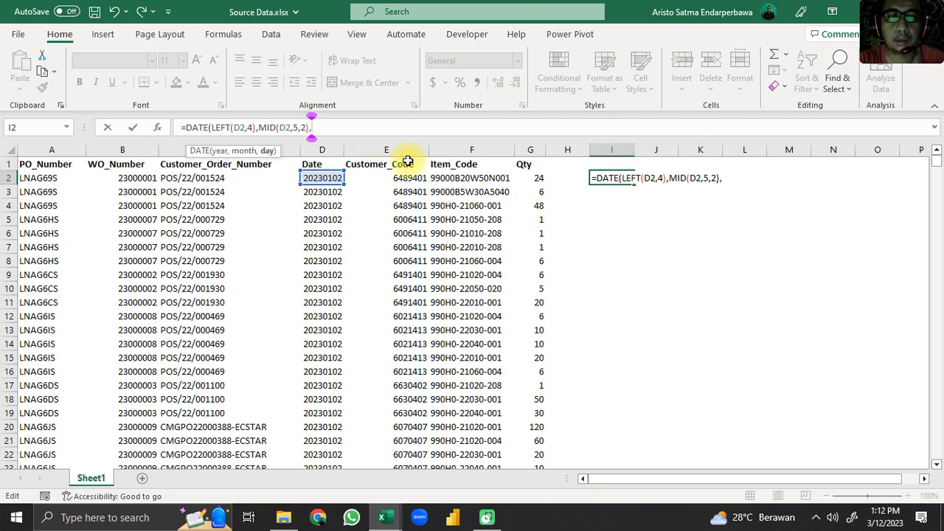
Add RIGHT(D2,2) as the day argument and enter the finished DATE formula in I2
left_click(726, 179)
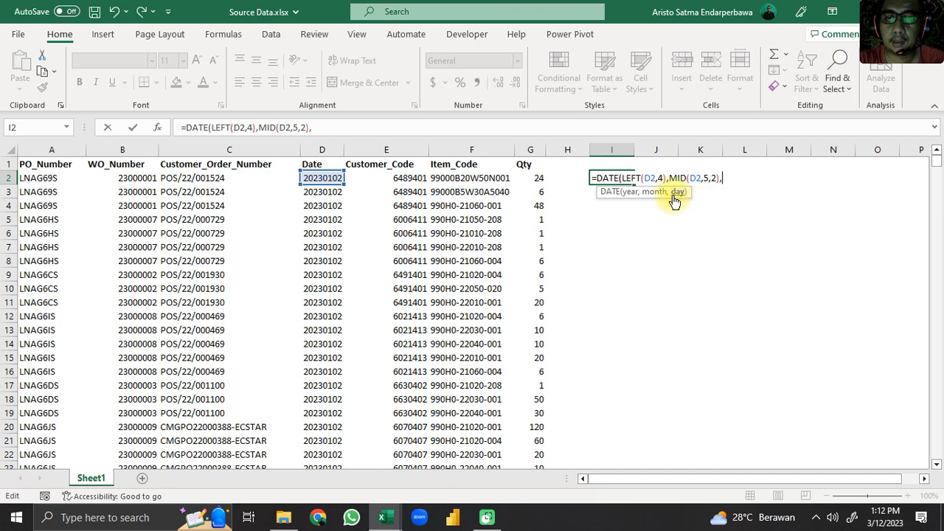
left_click(351, 128)
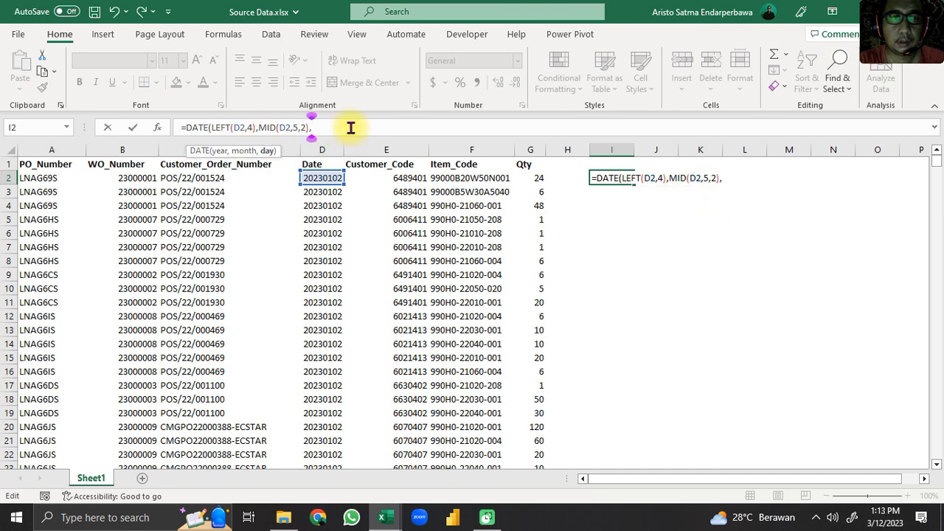
type("RIGHT")
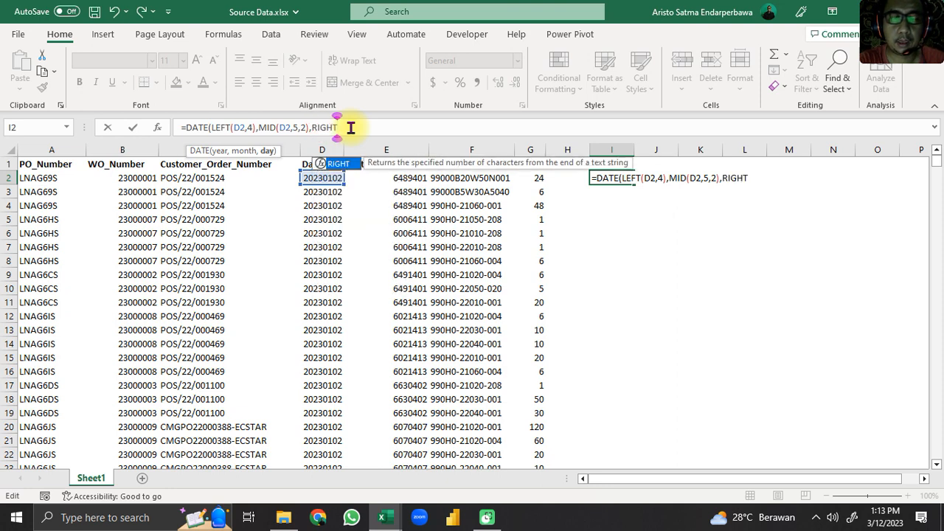
type("(")
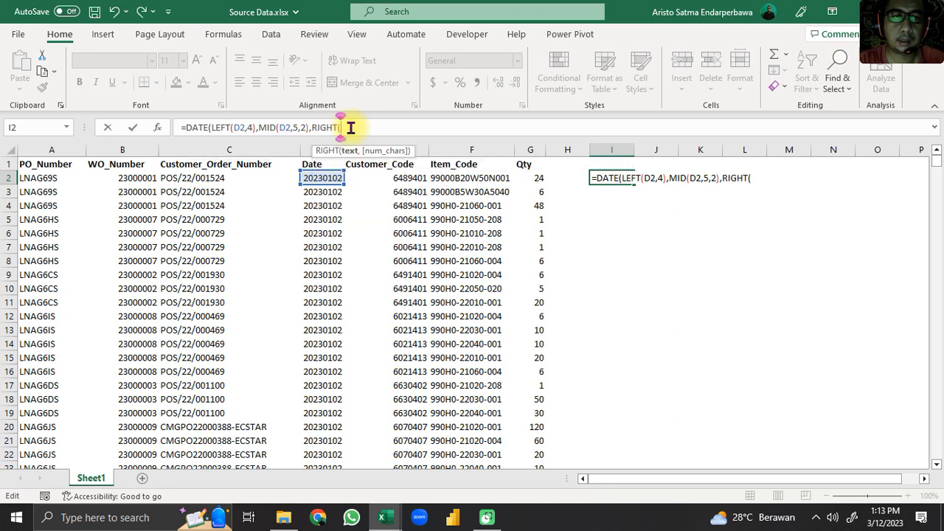
left_click(319, 179)
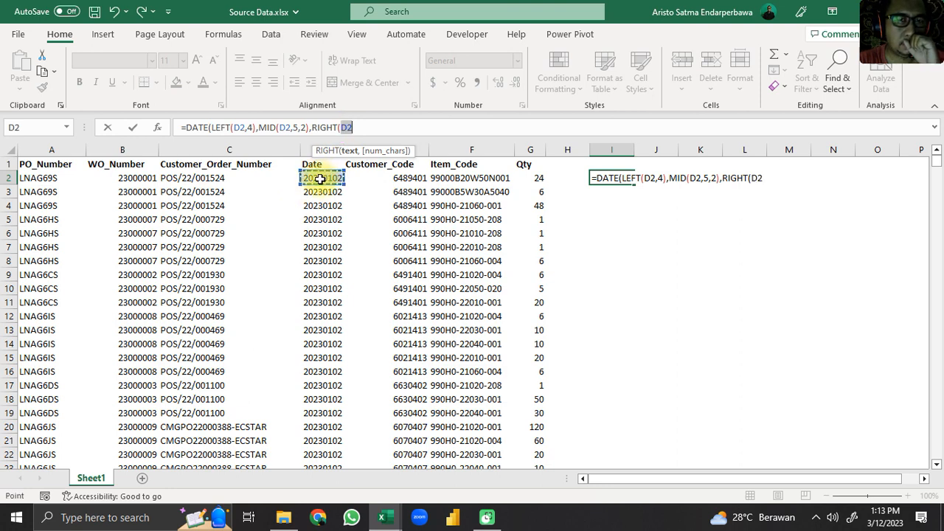
left_click(383, 127)
type(",2)")
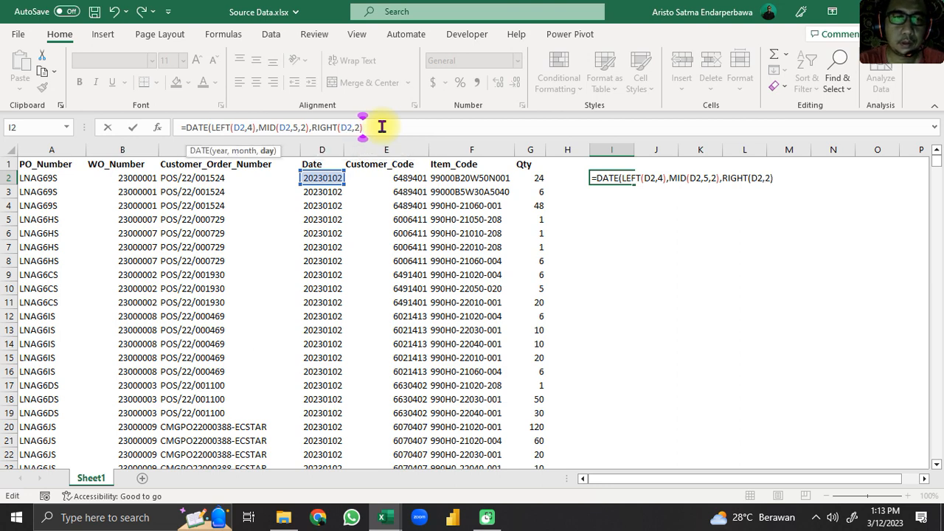
key("Return")
key("Return")
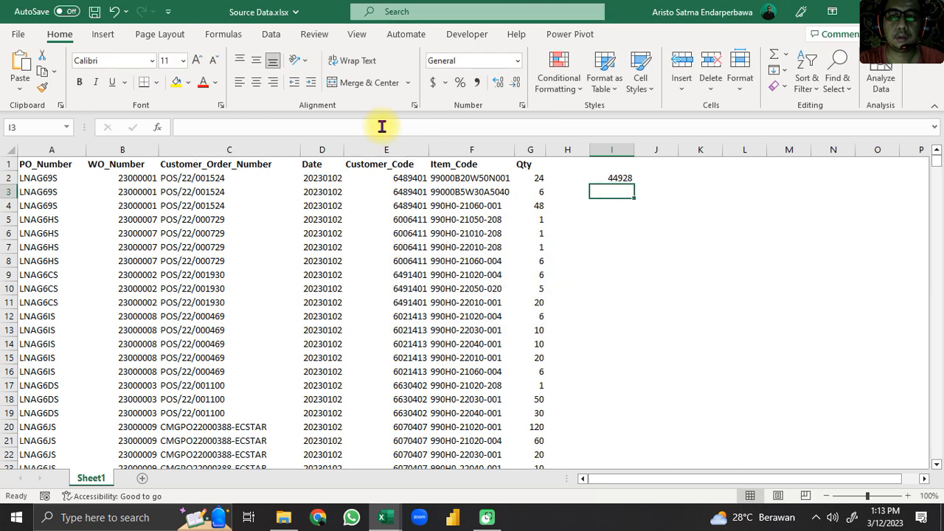
Format cell I2 as a date using the 14-Mar-2012 type
key("Up")
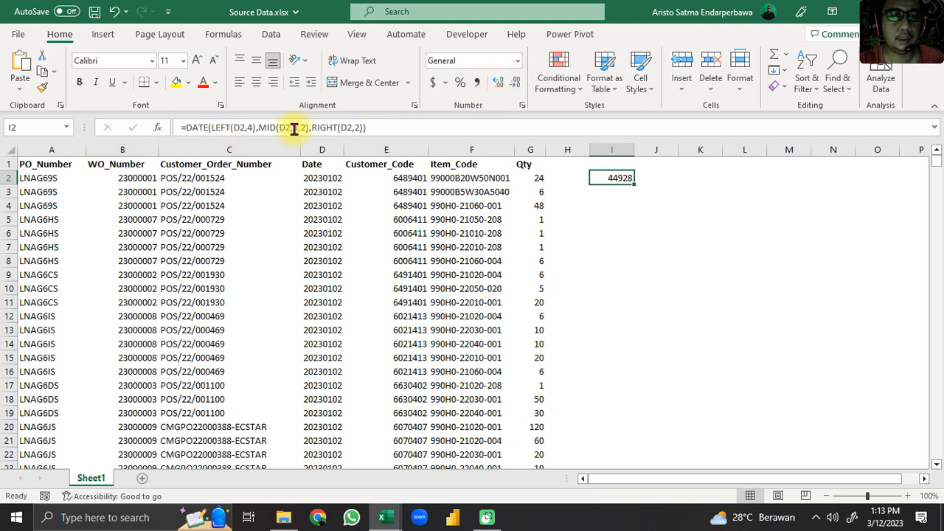
left_click(519, 61)
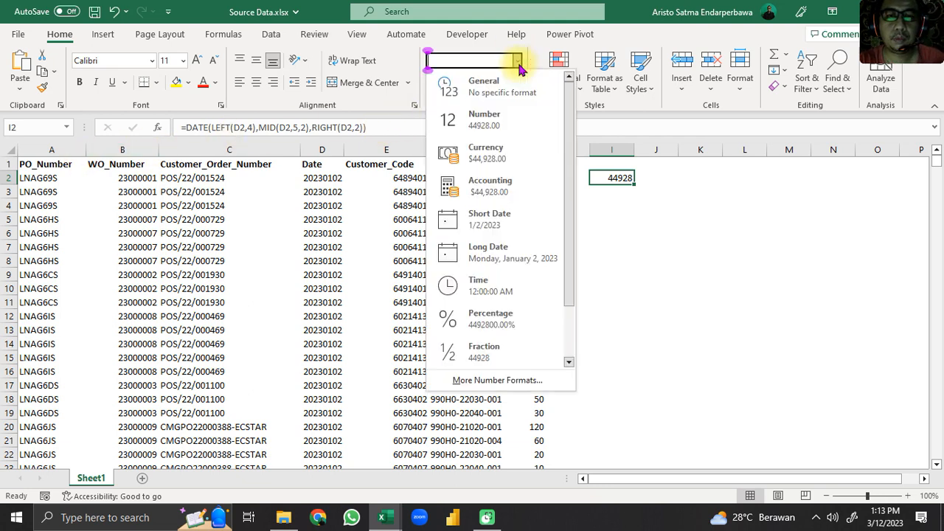
left_click(515, 387)
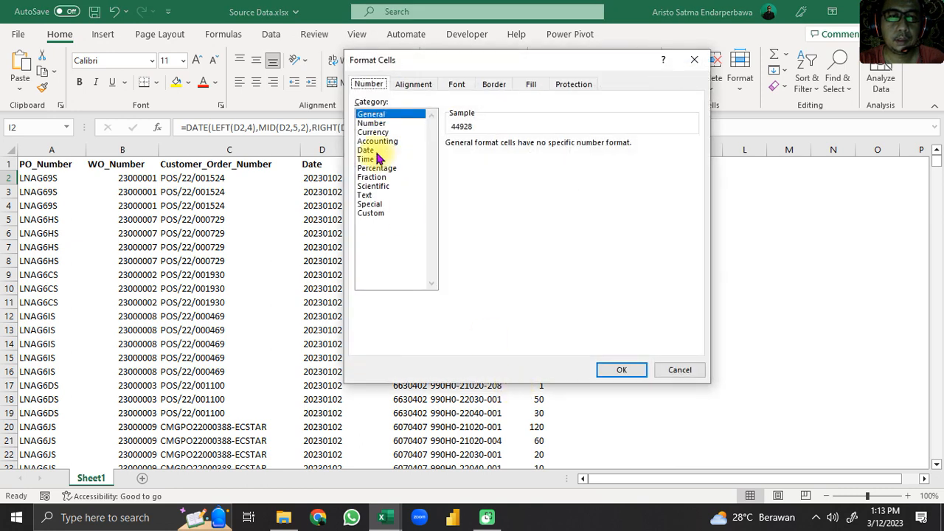
left_click(385, 151)
left_click_drag(692, 169, 692, 195)
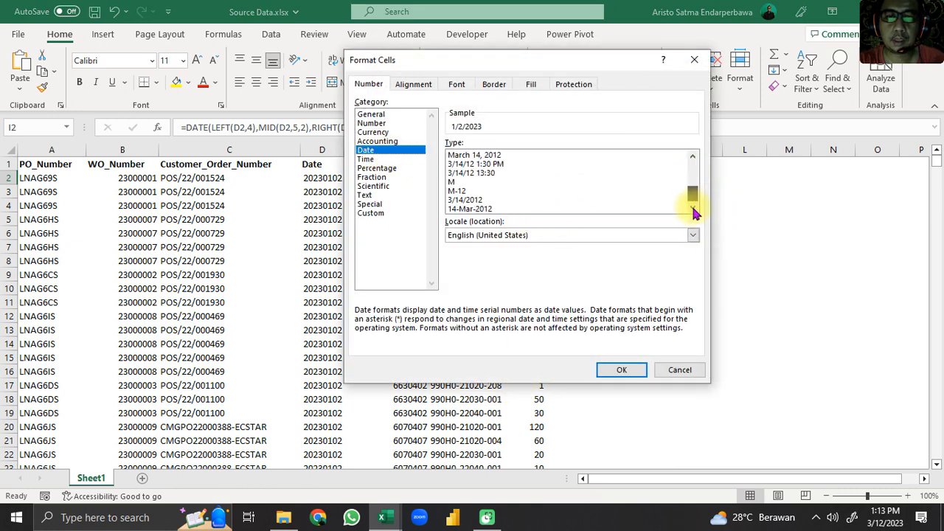
left_click(478, 210)
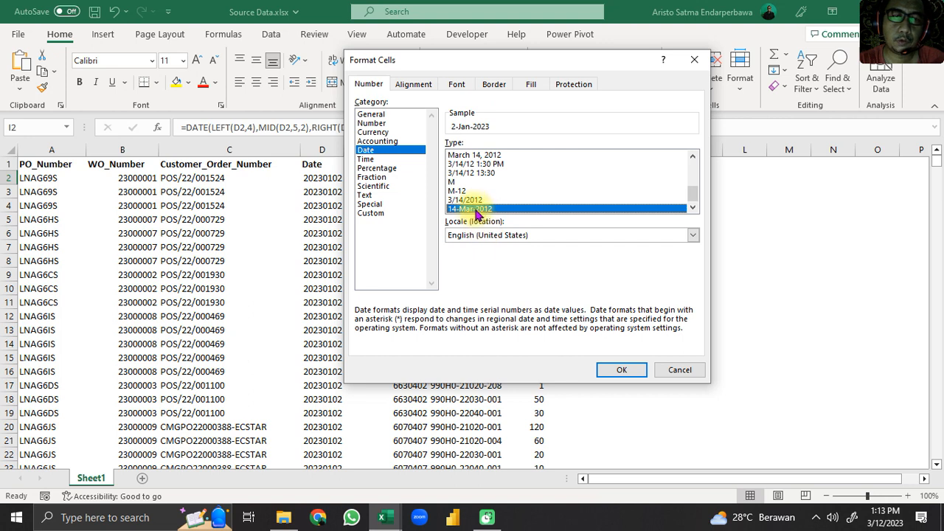
left_click(622, 371)
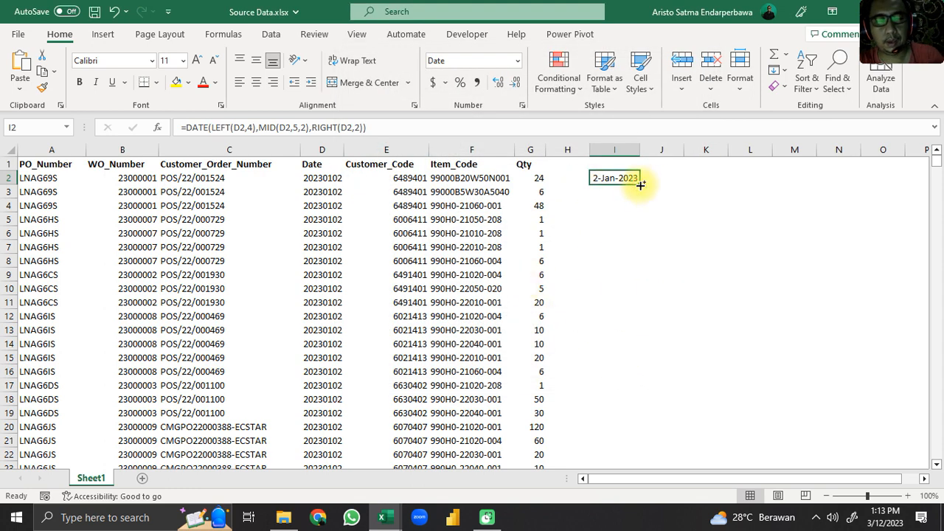
Copy the date formula from I2 down column I to the last data row, 2429
key("ctrl+c")
scroll(689, 221, "down", 15)
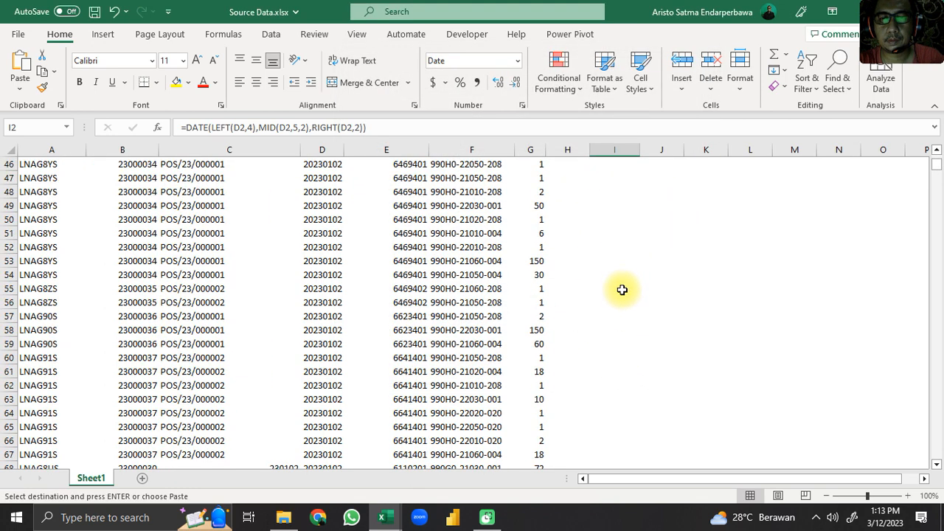
left_click_drag(935, 177, 935, 346)
scroll(642, 354, "down", 6)
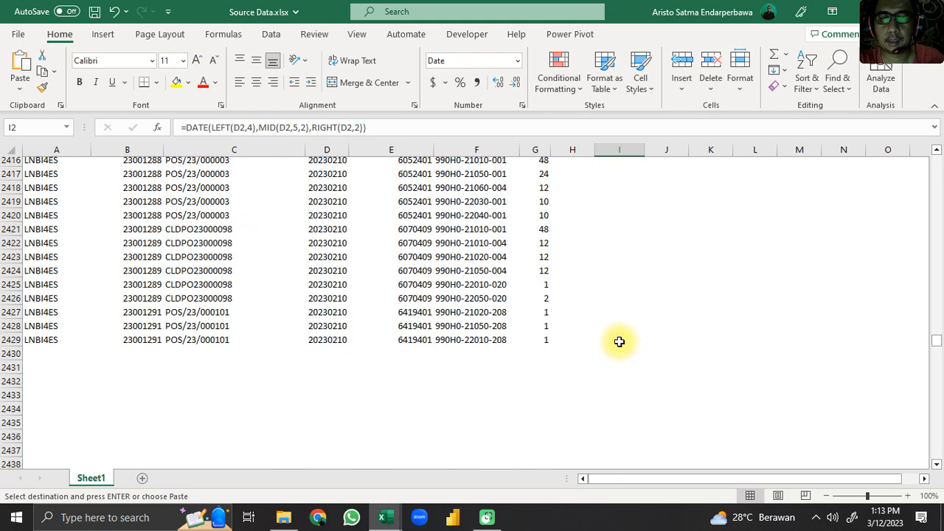
left_click(613, 336, "shift")
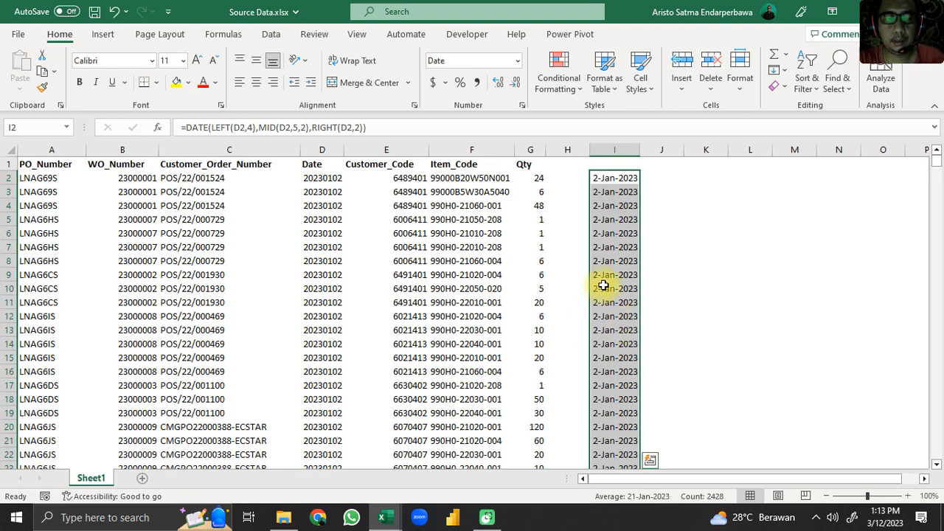
Replace the date formulas in I2:I2429 with their values using Paste Special Values
key("ctrl+q")
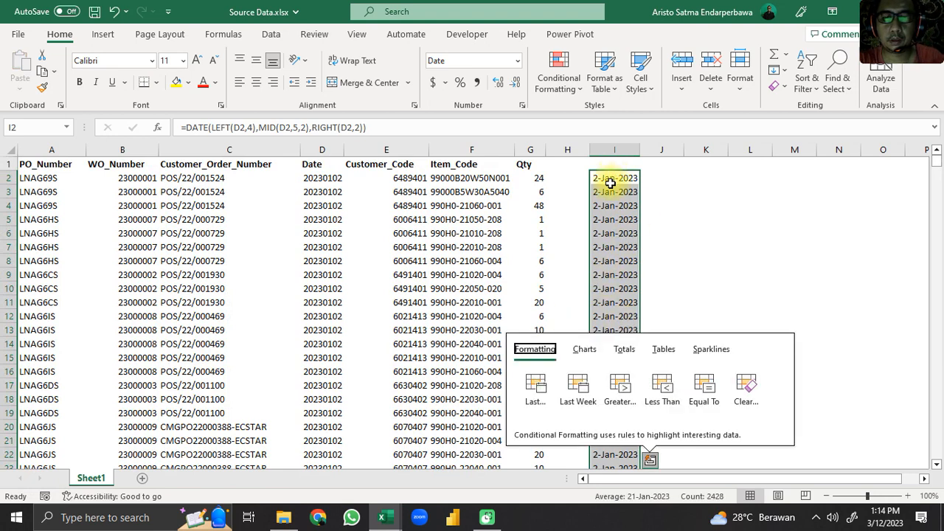
key("Escape")
key("ctrl+c")
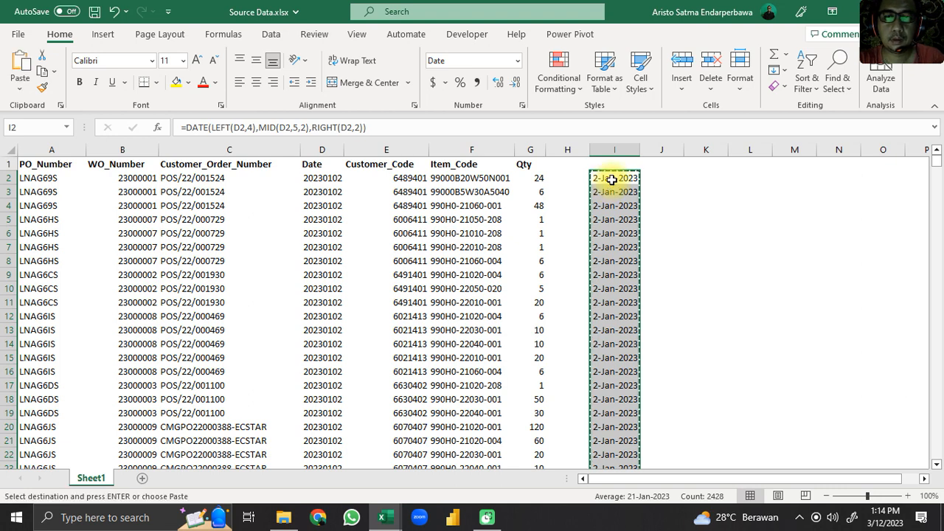
right_click(612, 181)
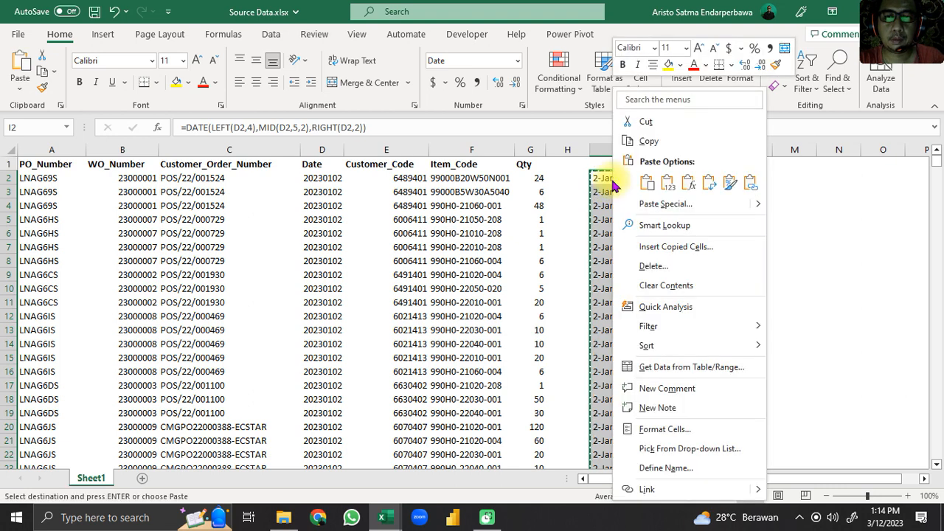
left_click(656, 204)
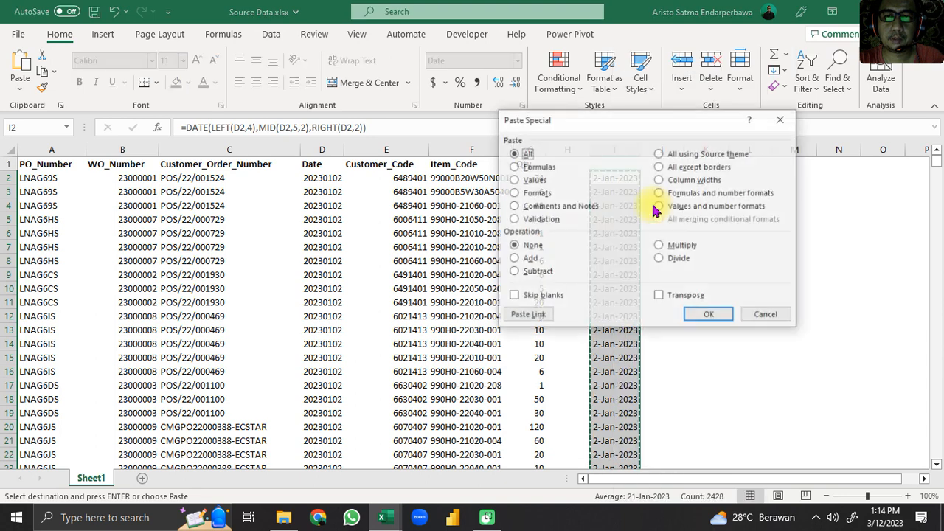
left_click(533, 180)
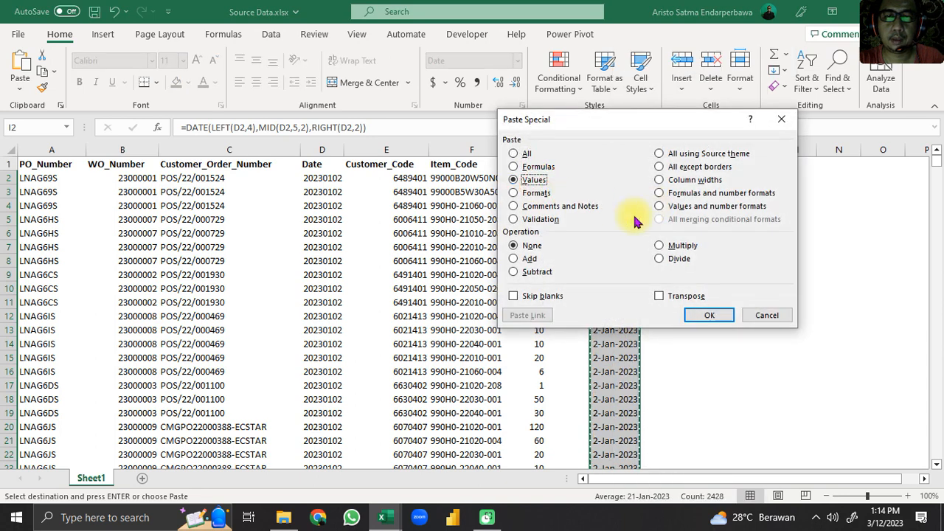
left_click(706, 315)
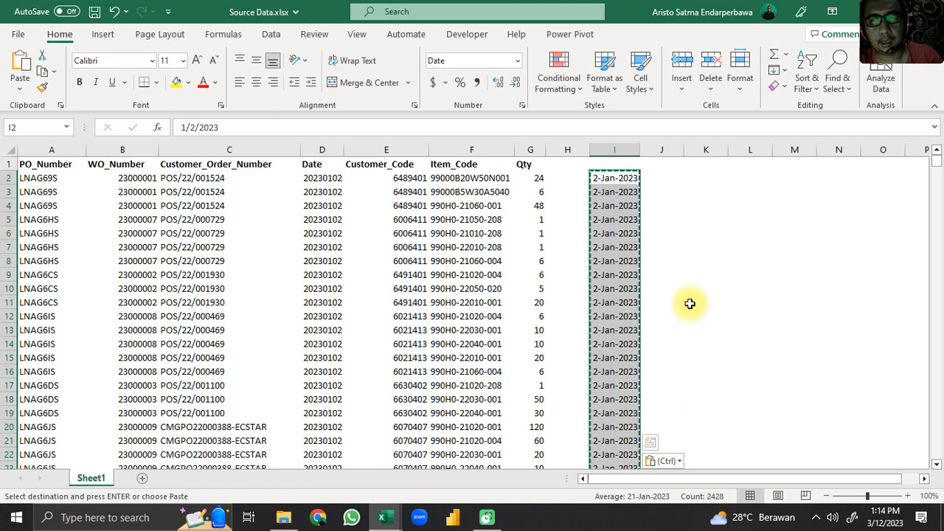
Copy the converted dates from column I over the Date column entries, starting at D2
left_click(323, 179)
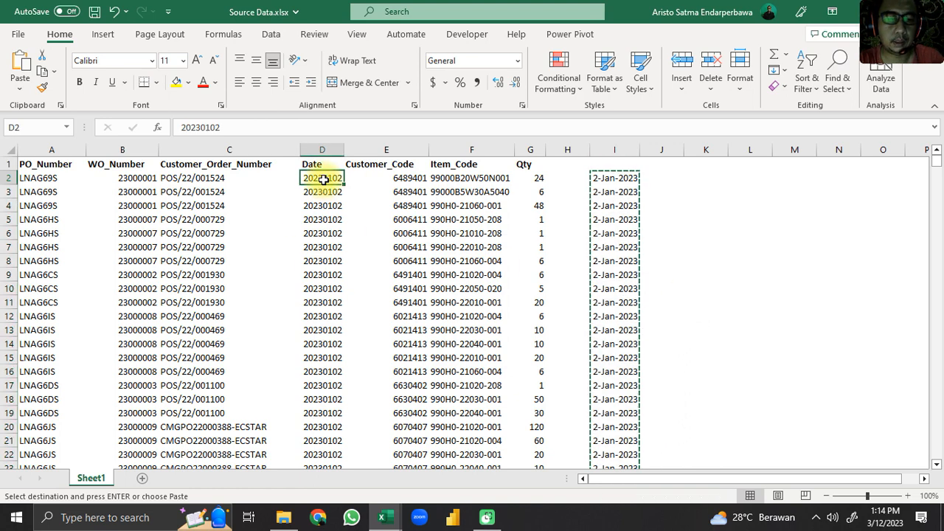
key("ctrl+shift+Down")
key("ctrl+v")
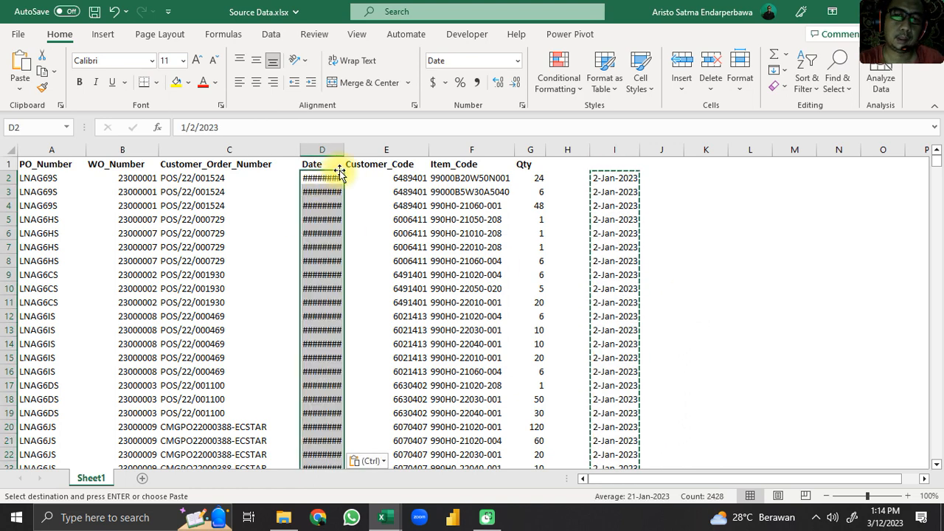
Delete the helper date column I and autofit the width of the Date column D
left_click(612, 150)
right_click(614, 151)
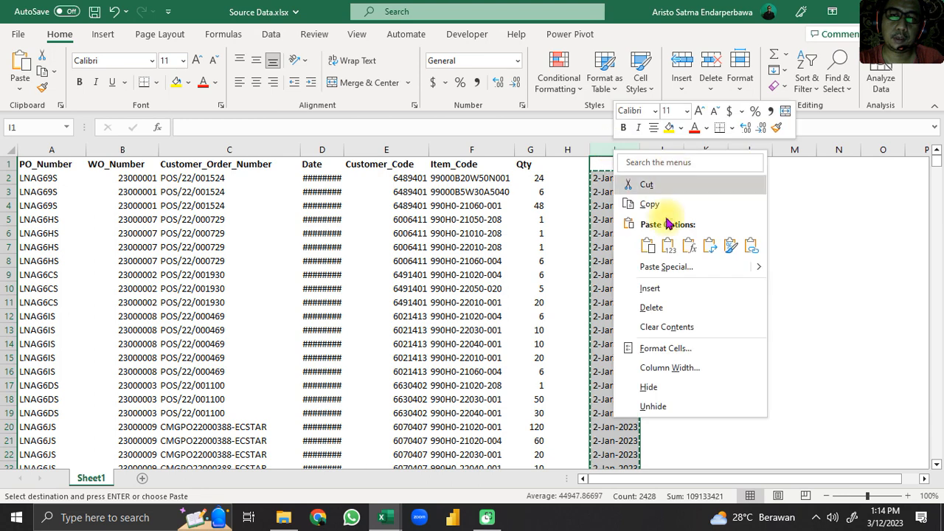
left_click(653, 306)
left_click(656, 303)
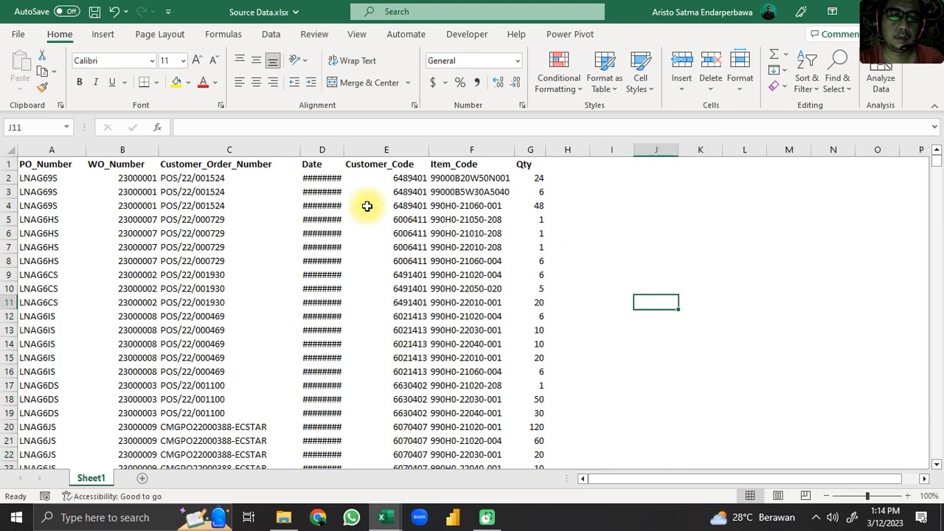
double_click(344, 152)
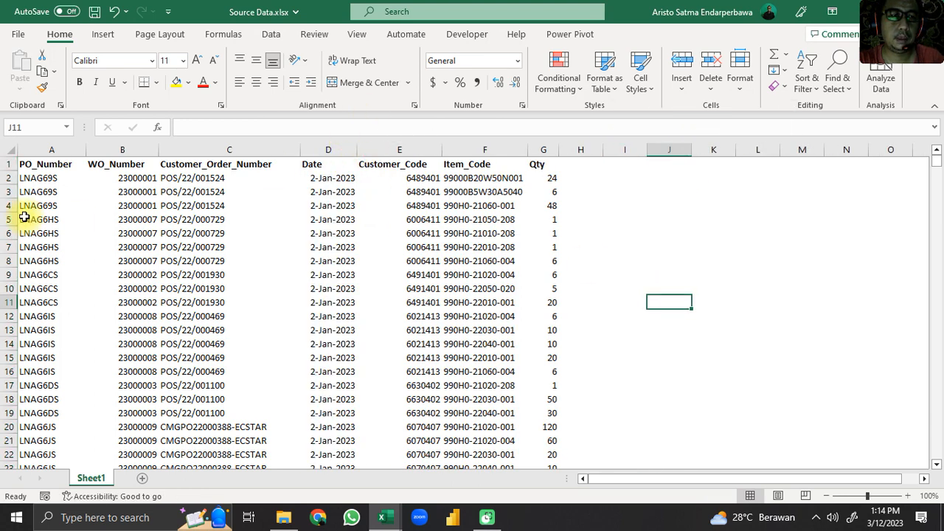
Copy the PO number, WO number, order number and date data (A2:D2429) into Central Master Data Exercise's Raw Data sheet at A2
left_click(25, 183)
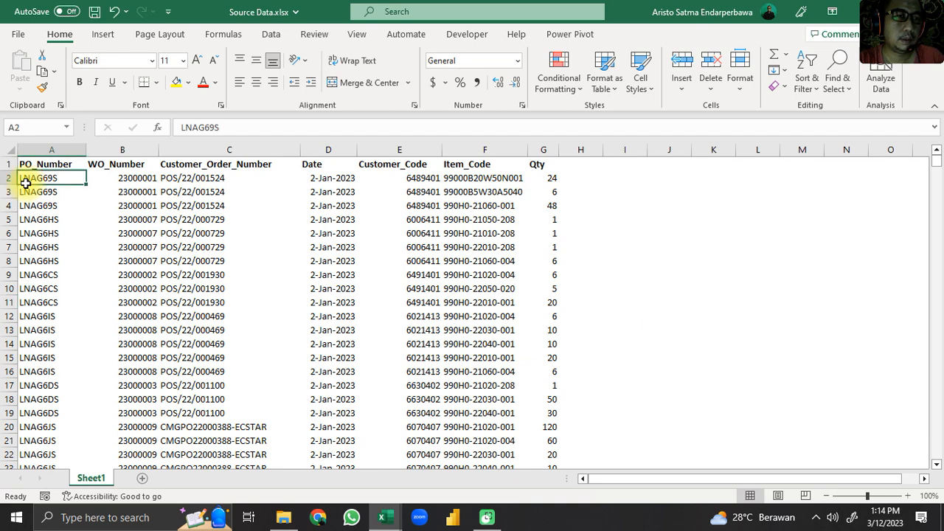
left_click_drag(25, 183, 329, 213)
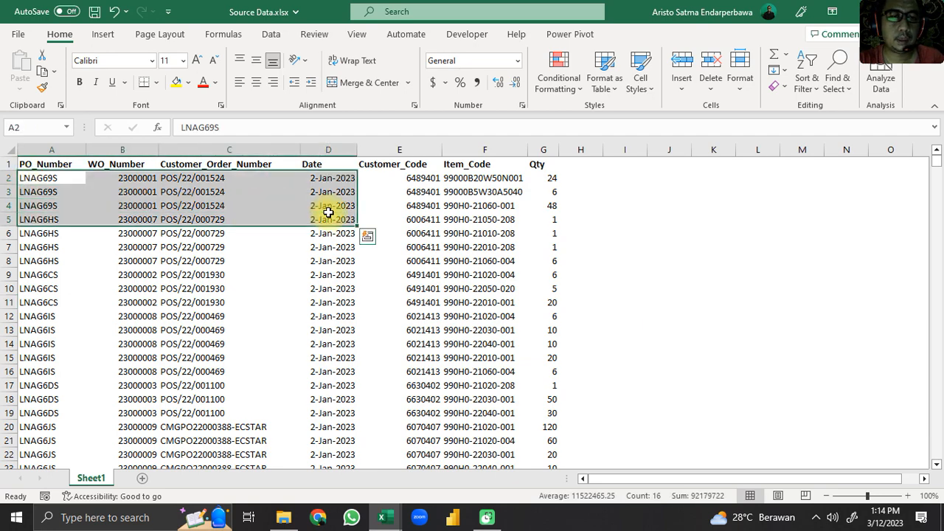
key("ctrl+shift+Down")
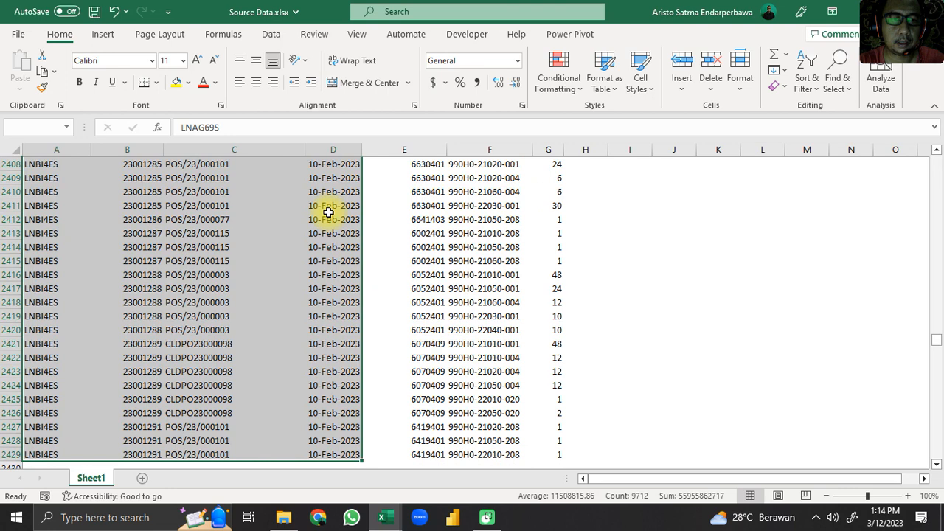
key("ctrl+c")
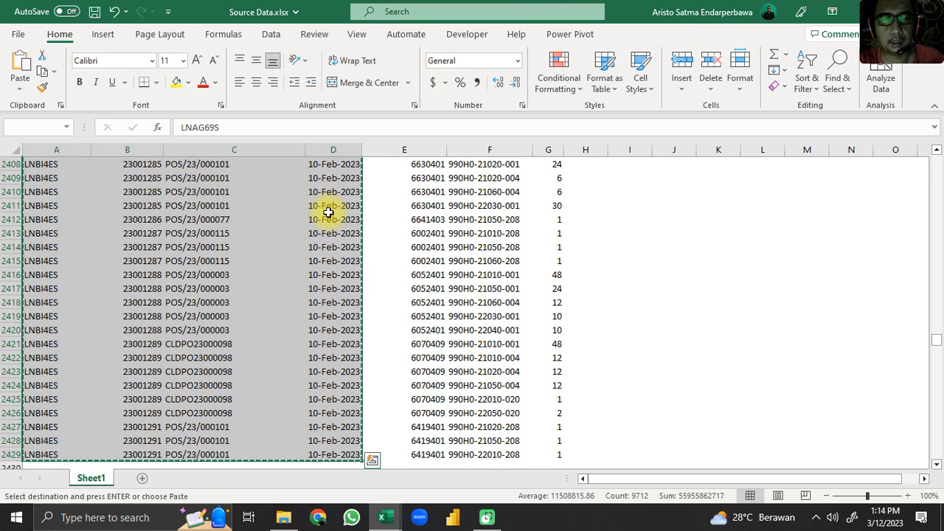
key("alt+Tab")
left_click(26, 174)
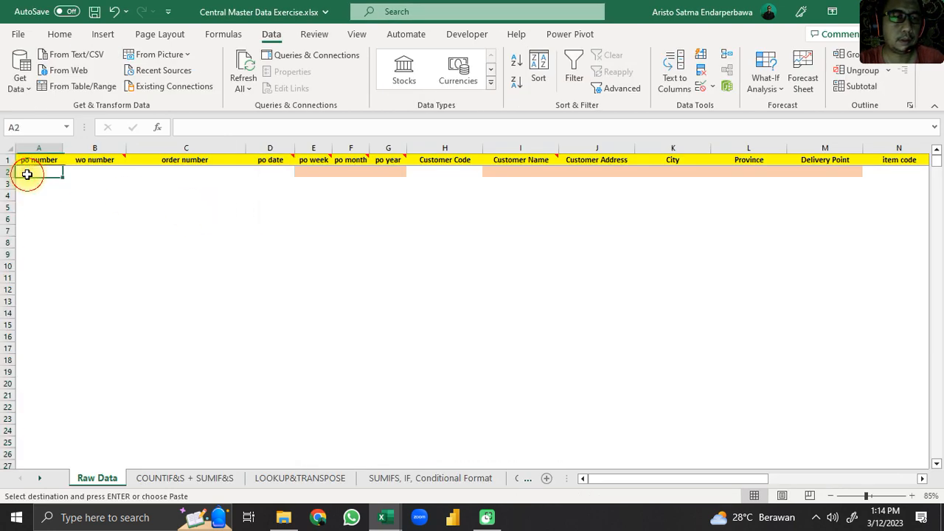
key("ctrl+v")
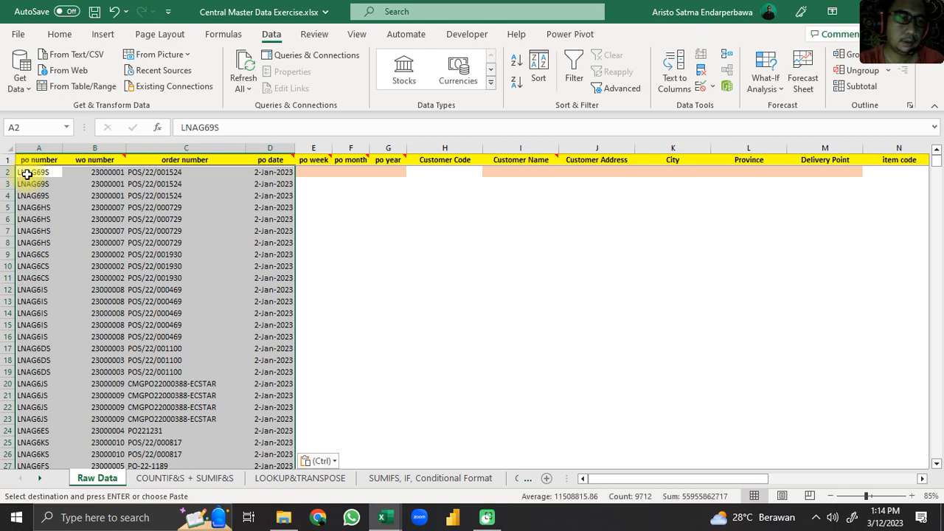
scroll(29, 184, "down", 20)
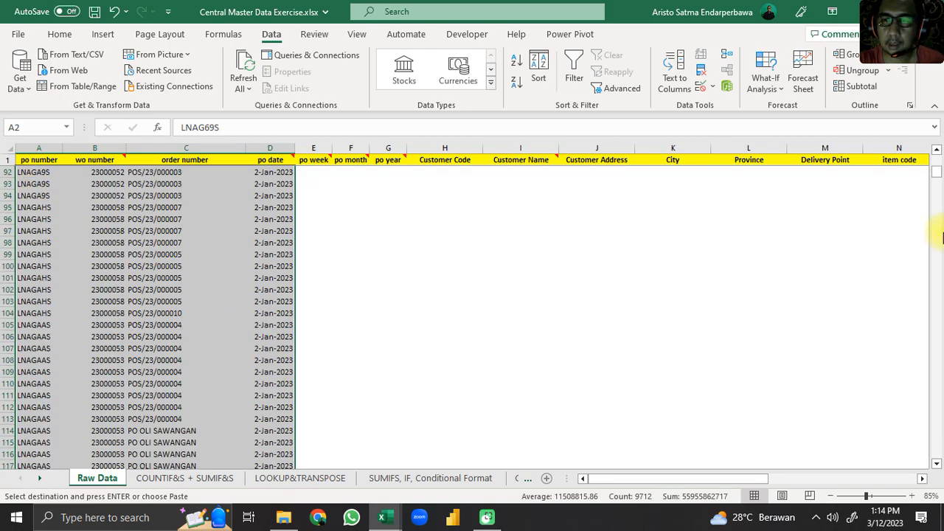
left_click_drag(935, 182, 939, 472)
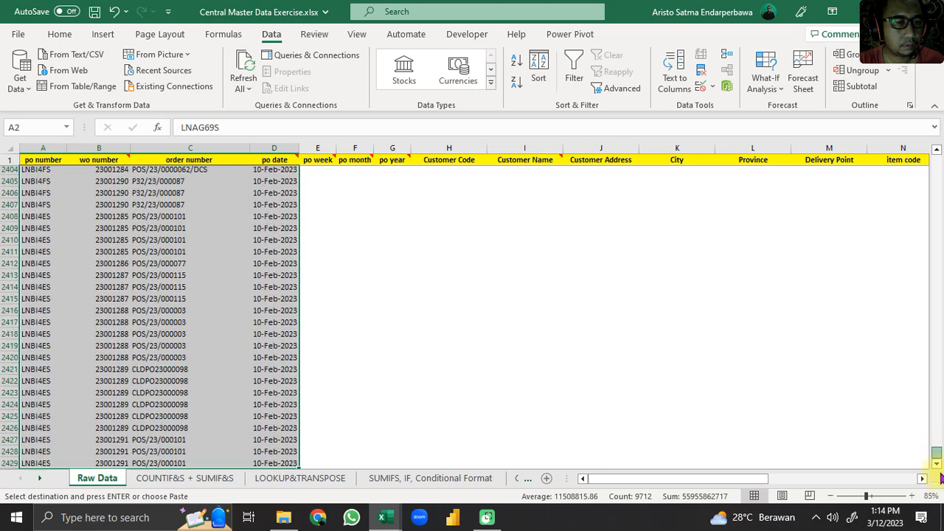
left_click_drag(932, 495, 940, 127)
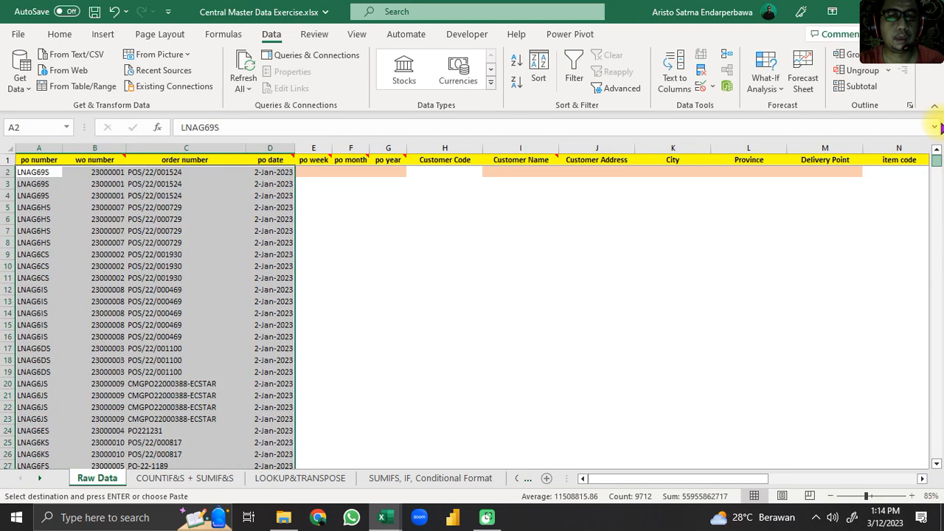
Copy the Customer_Code values (E2:E2429) from Source Data into the Customer Code column of Raw Data, starting at H2
left_click(441, 171)
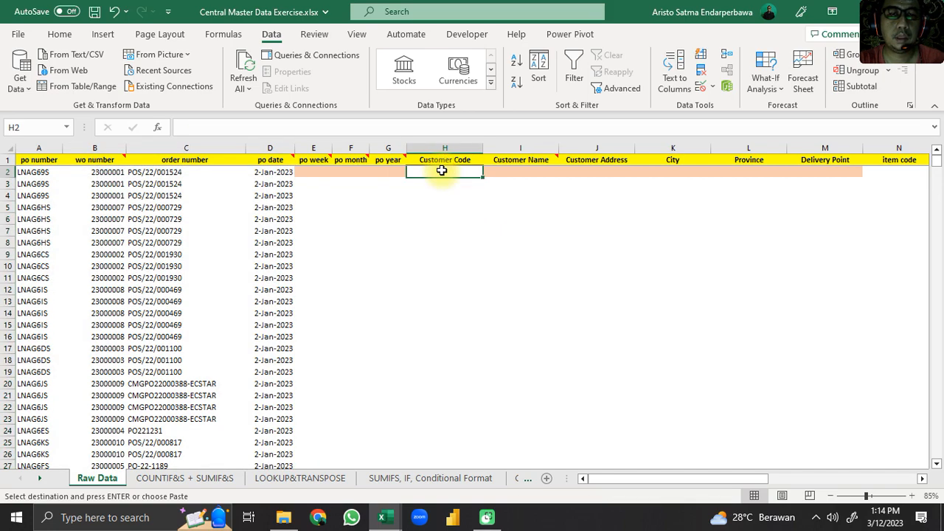
key("alt+Tab")
key("Right")
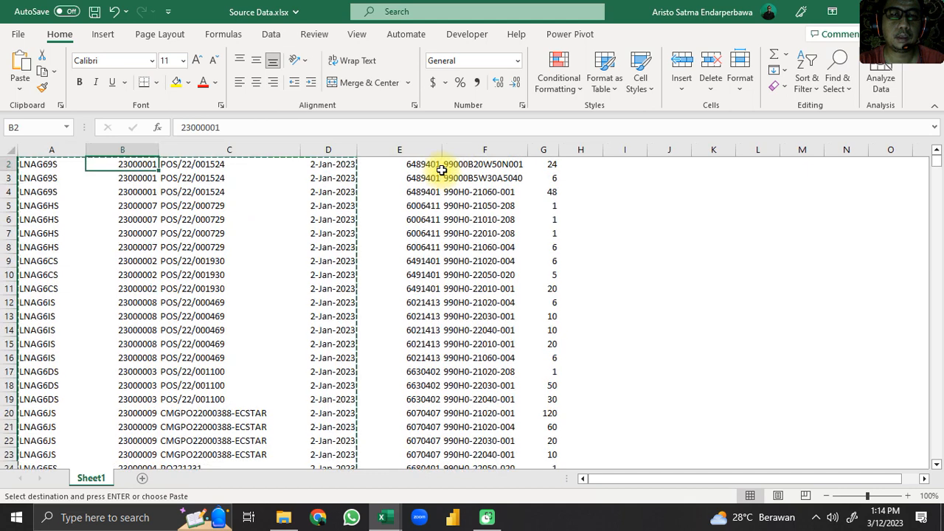
key("Right")
key("Right")
key("Up")
key("Down")
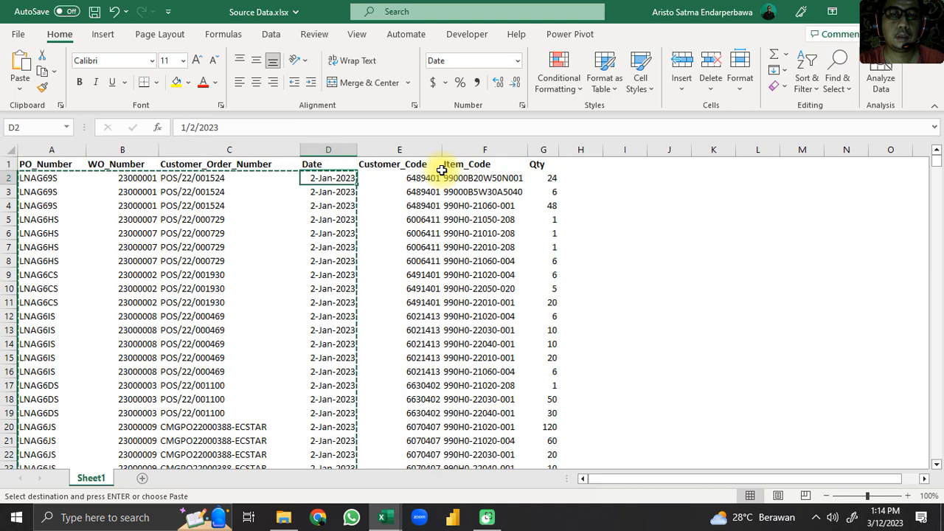
key("Right")
key("Up")
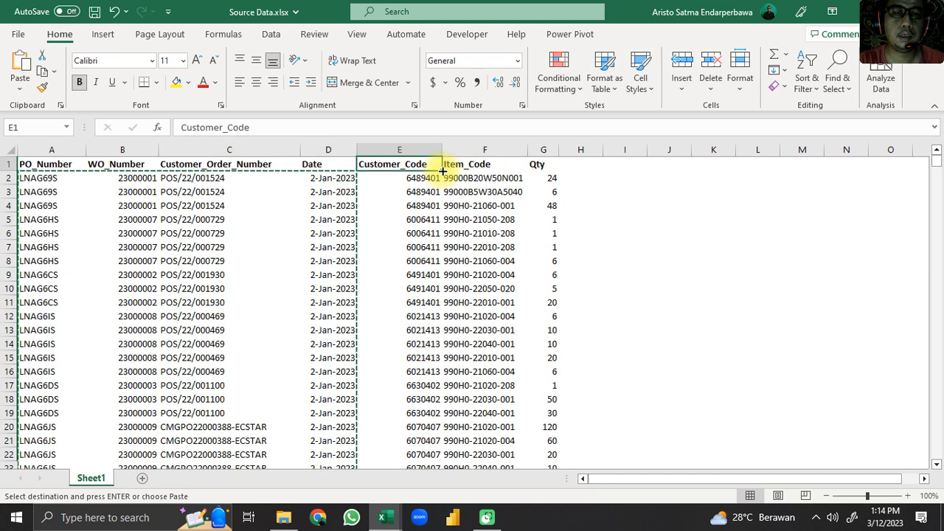
key("Down")
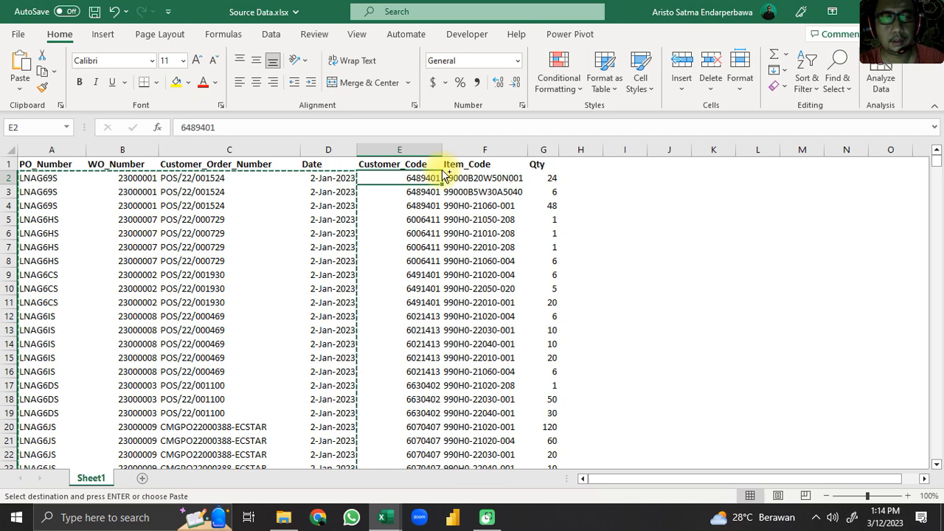
key("ctrl+shift+Down")
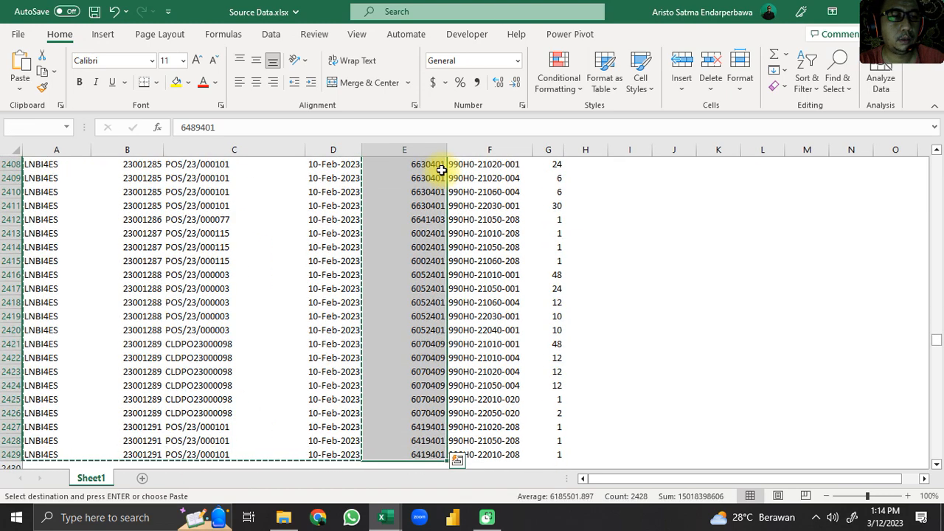
key("ctrl+c")
key("alt+Tab")
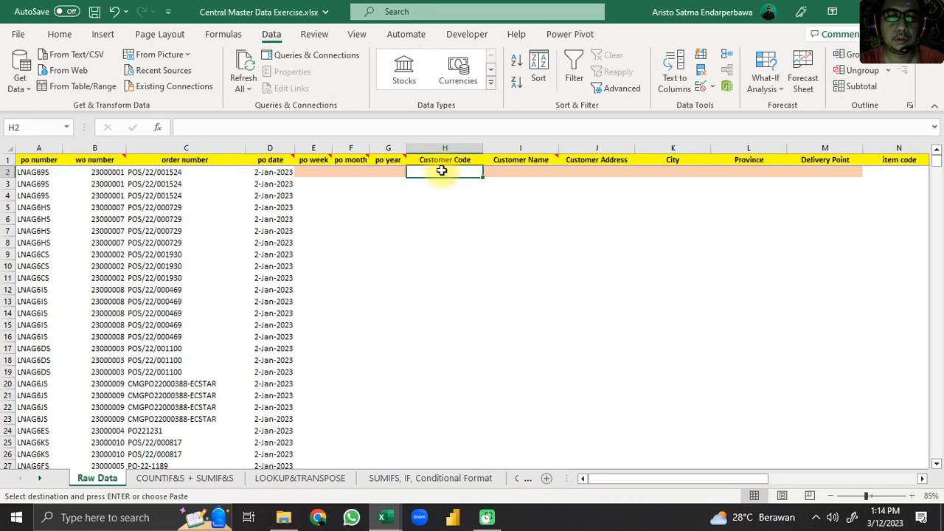
key("ctrl+v")
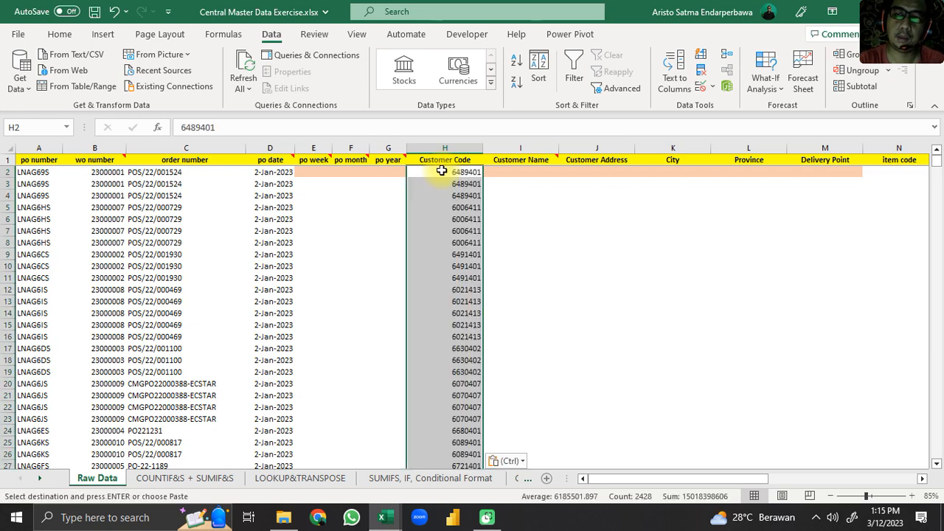
Copy the Item_Code values (F2:F2429) from Source Data into the item code column of Raw Data, starting at N2
key("Right")
key("Right")
key("Right")
key("Right")
key("Right")
key("Right")
key("Right")
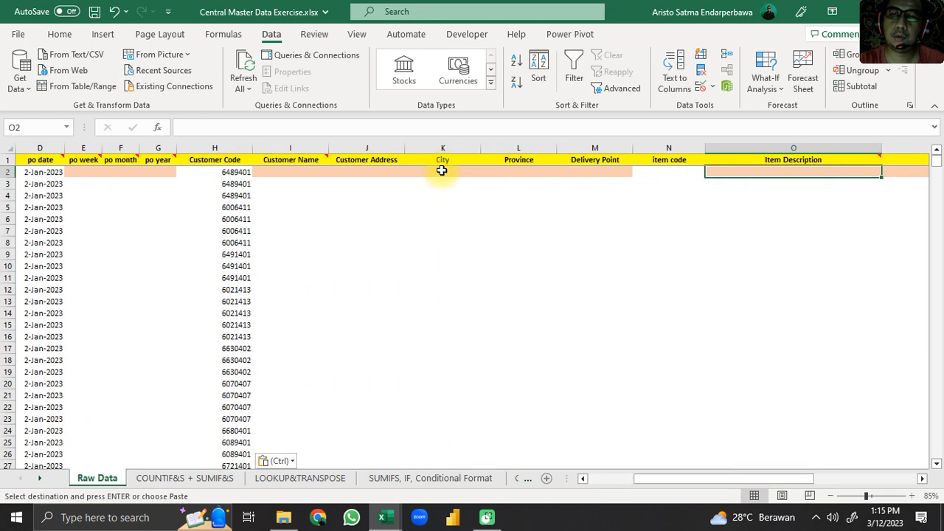
key("Left")
key("alt+Tab")
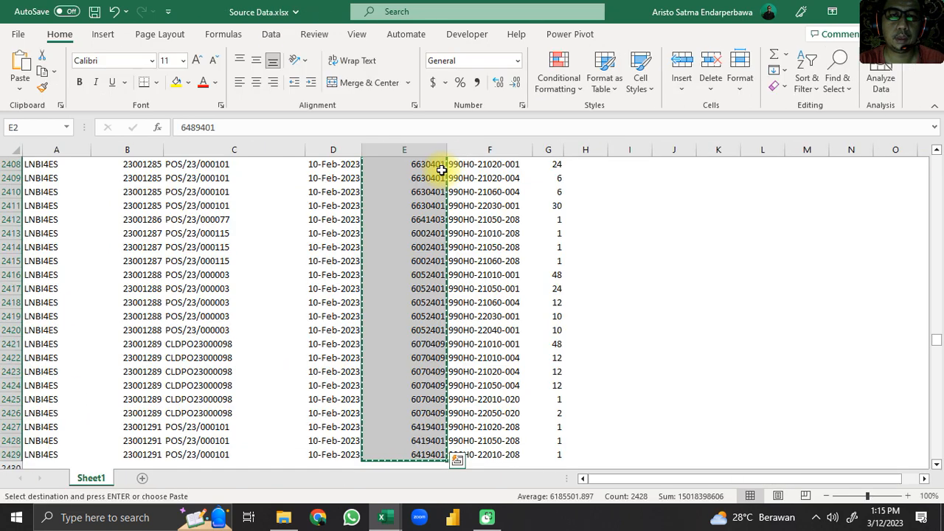
key("Right")
scroll(442, 171, "up", 1)
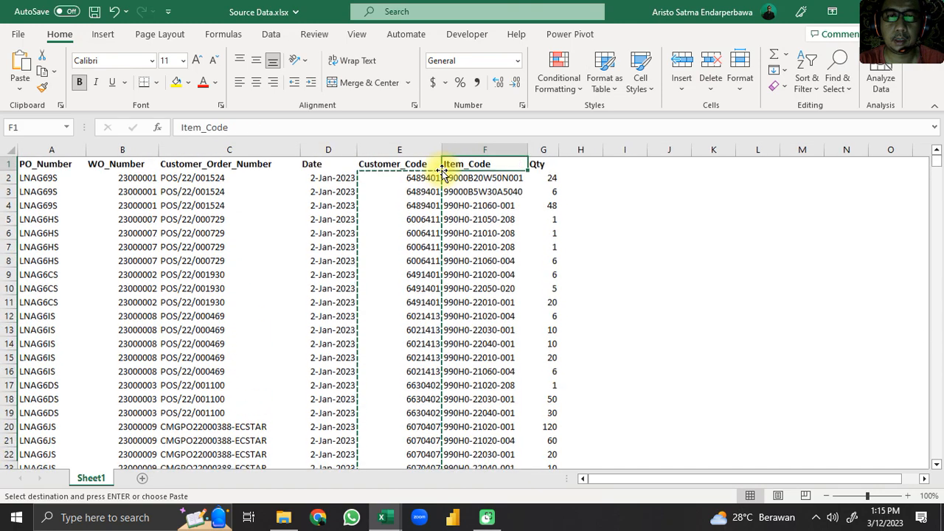
key("ctrl+shift+Down")
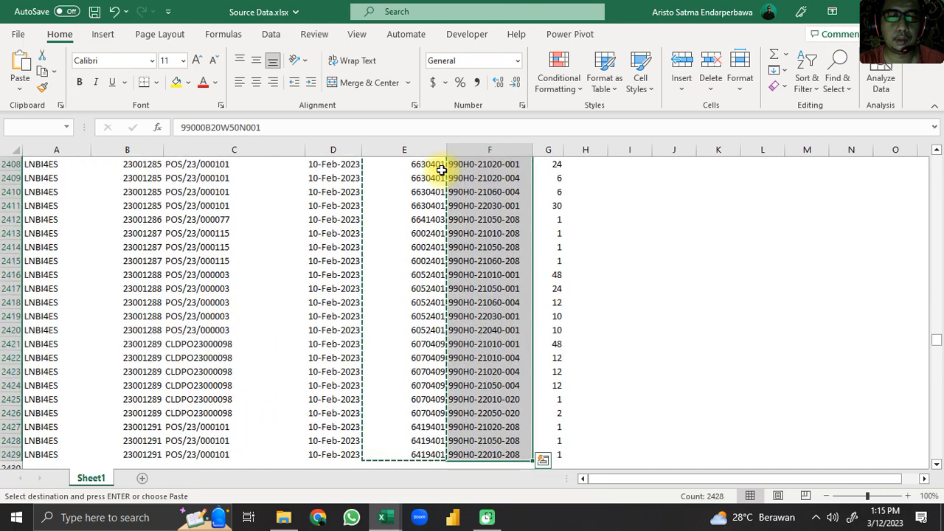
key("ctrl+c")
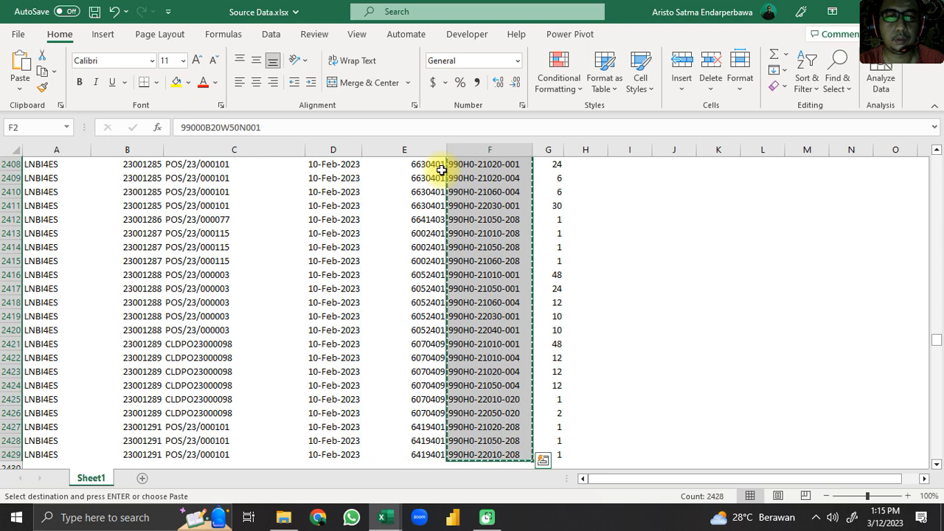
key("alt+Tab")
key("ctrl+v")
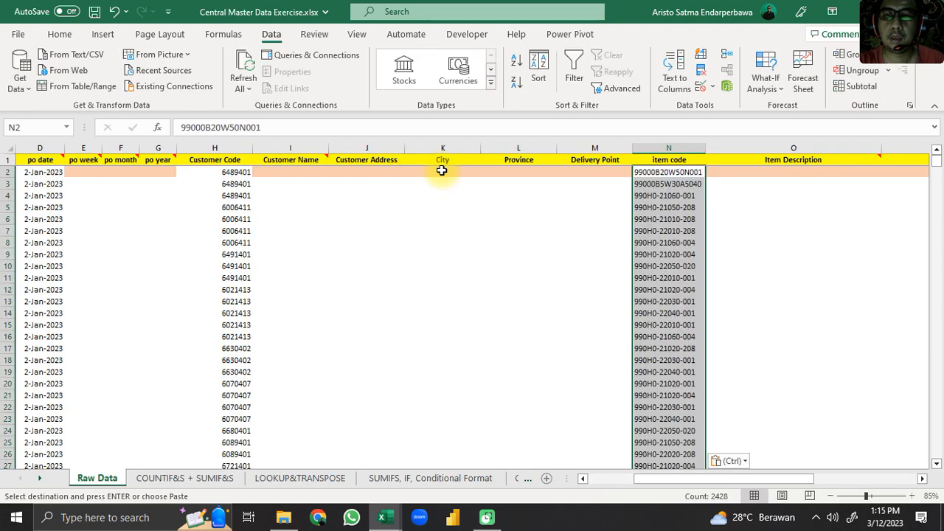
Copy the Qty values (G2:G2429) from Source Data into the qty column of Raw Data, starting at R2
key("Right")
key("Right")
key("Right")
key("Right")
key("Right")
key("Left")
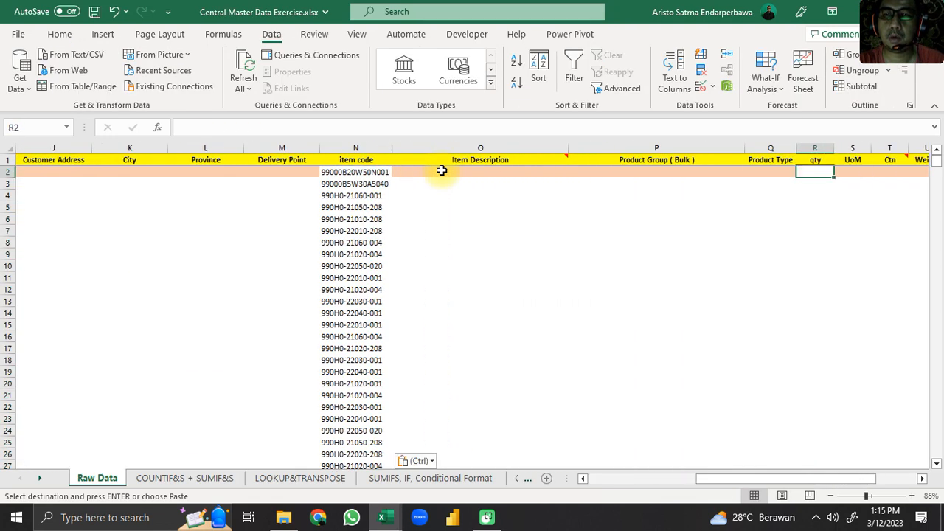
key("alt+Tab")
key("Right")
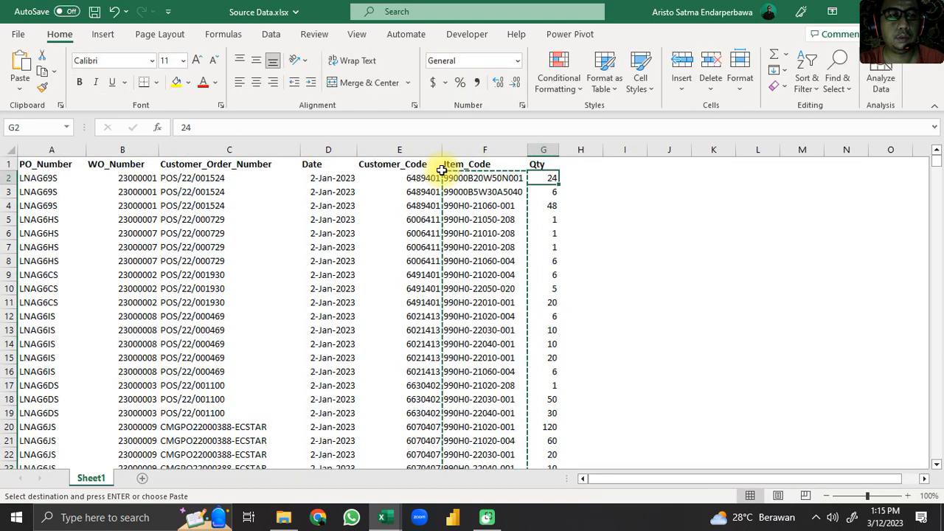
key("ctrl+shift+Down")
key("ctrl+c")
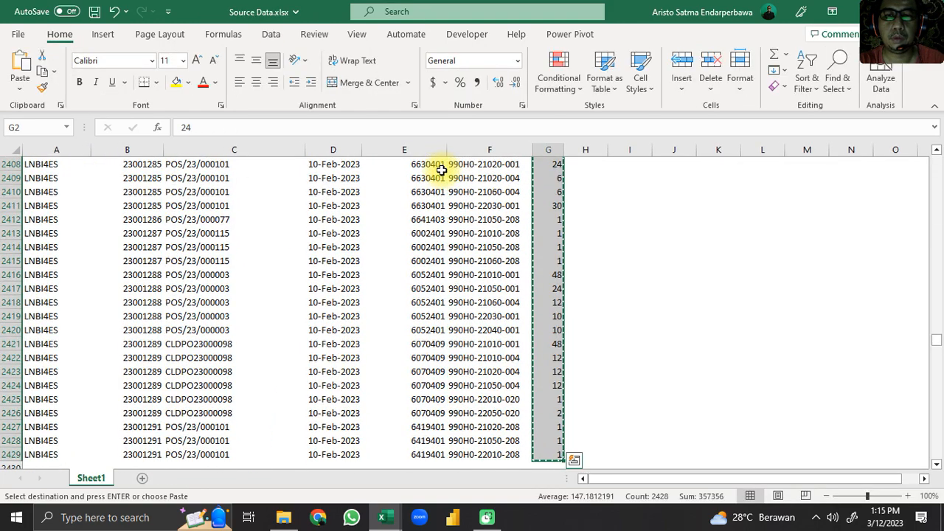
key("alt+Tab")
key("ctrl+v")
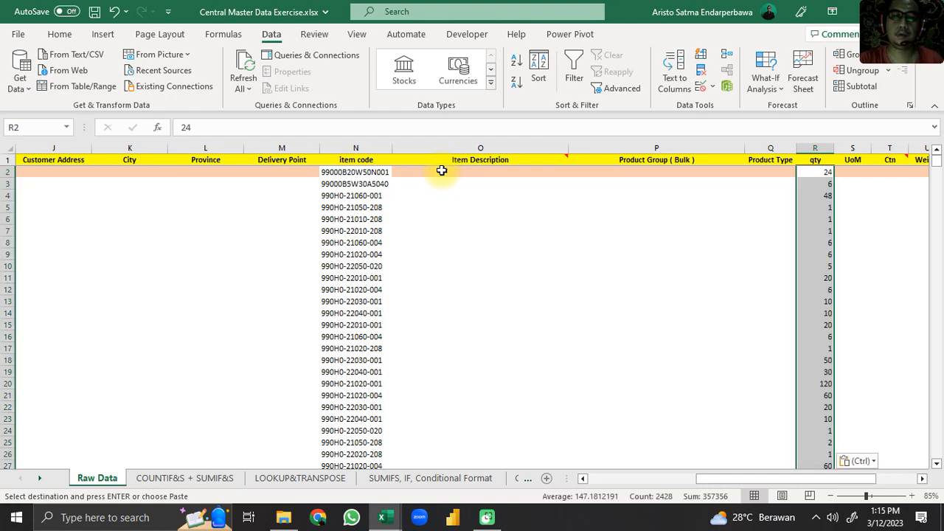
Close the Source Data.xlsx workbook without saving its changes and return to Central Master Data Exercise
key("alt+Tab")
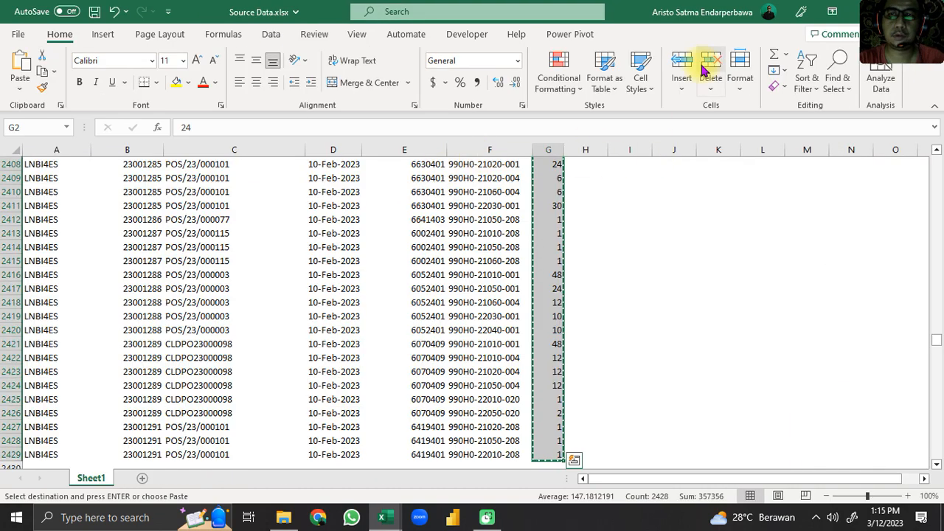
double_click(642, 10)
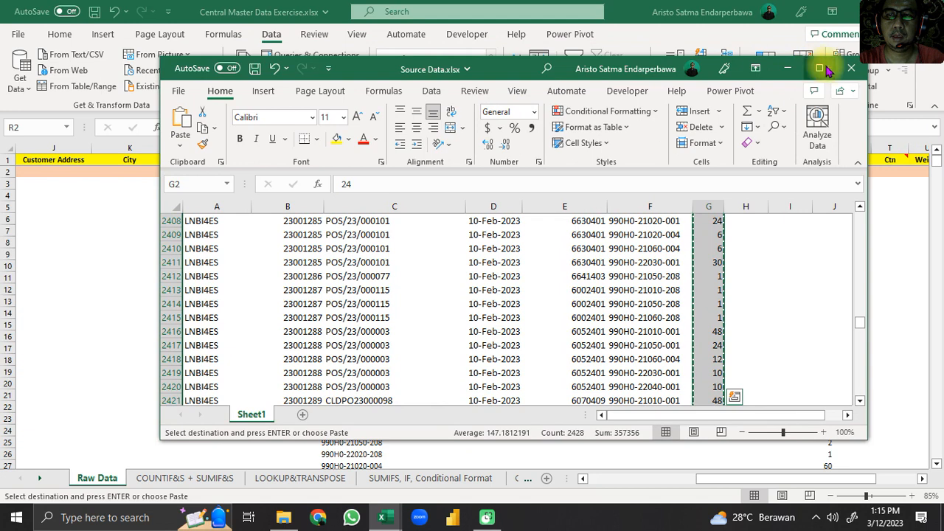
left_click(852, 70)
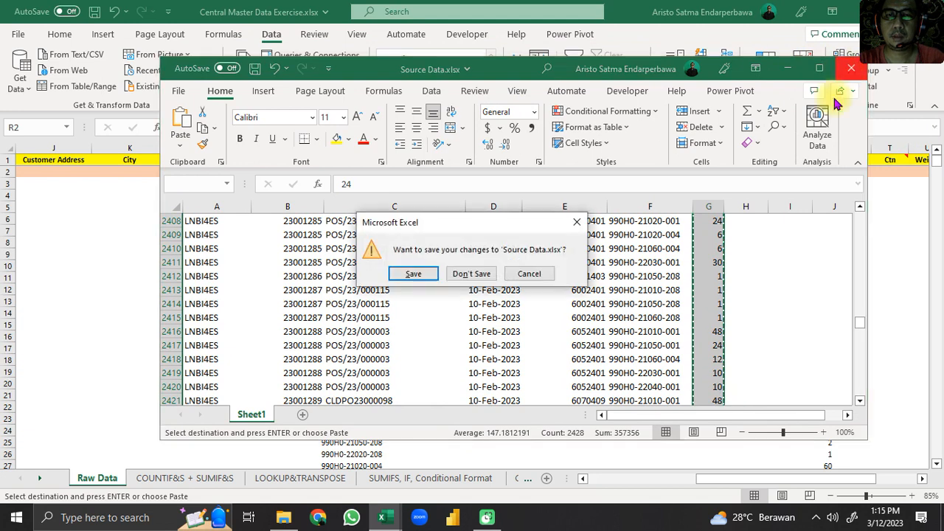
left_click(472, 280)
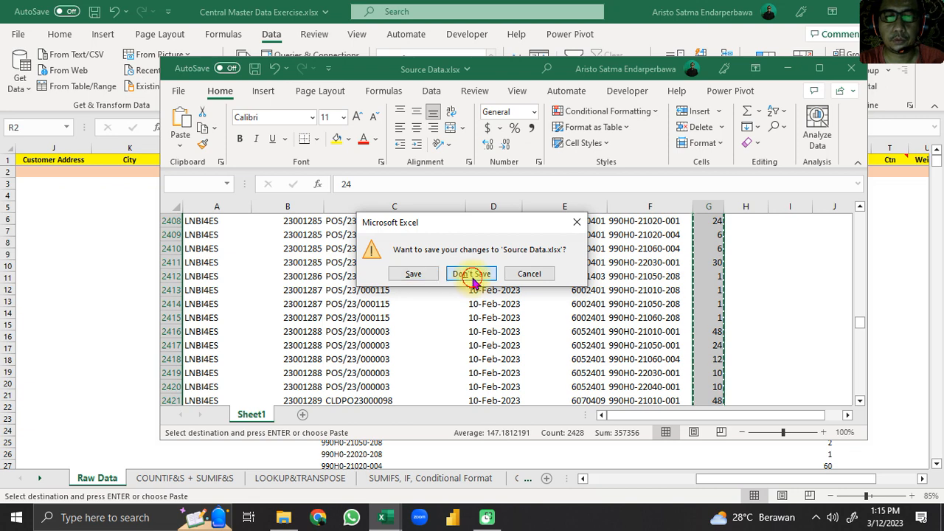
key("ctrl+shift+Down")
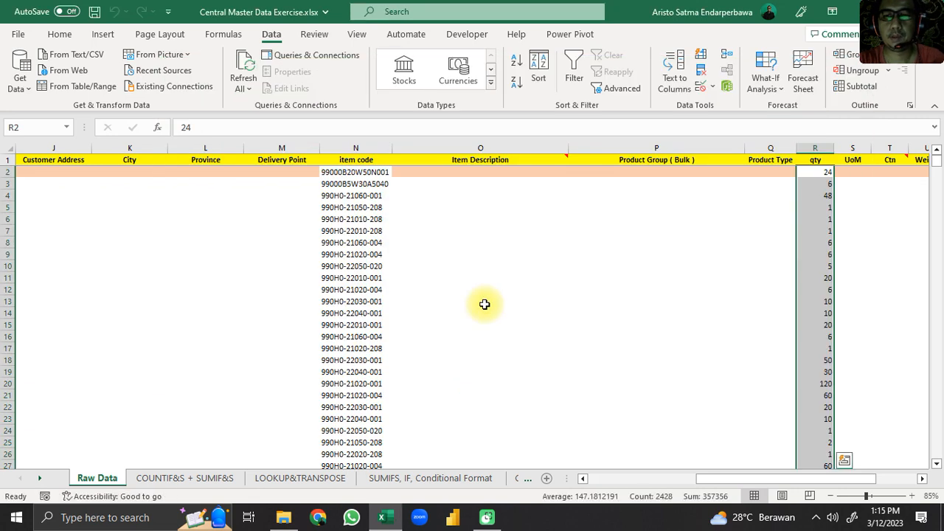
Calculate the po week in E2 of Raw Data from the po date with =WEEKNUM(D2)
left_click_drag(700, 478, 566, 481)
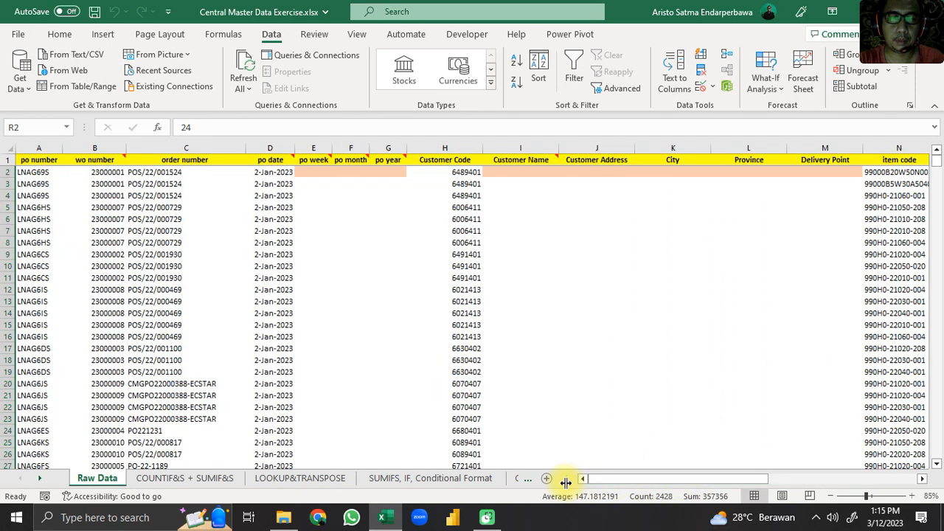
mouse_move(270, 163)
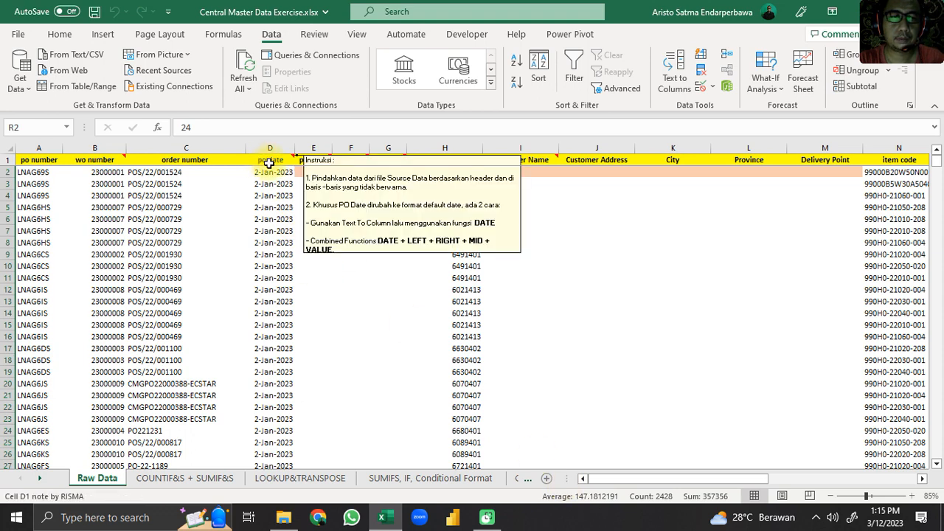
mouse_move(308, 159)
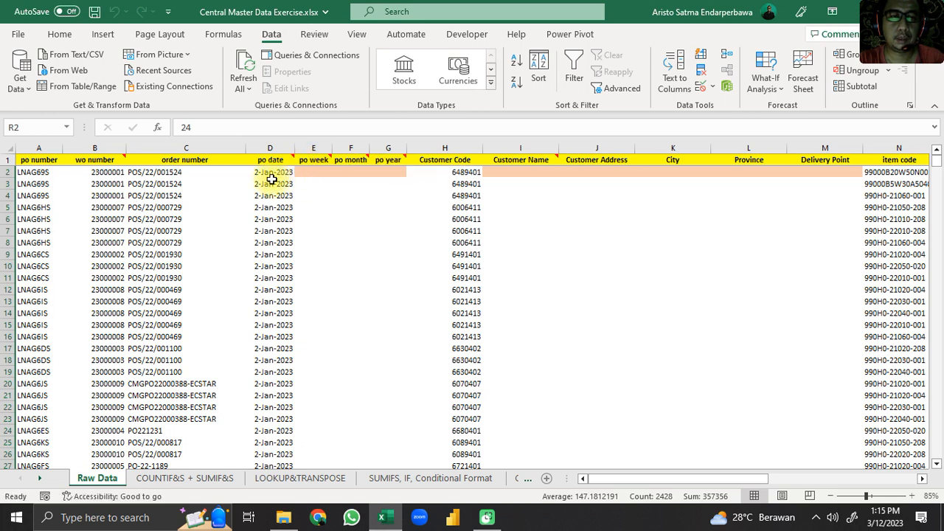
left_click(313, 171)
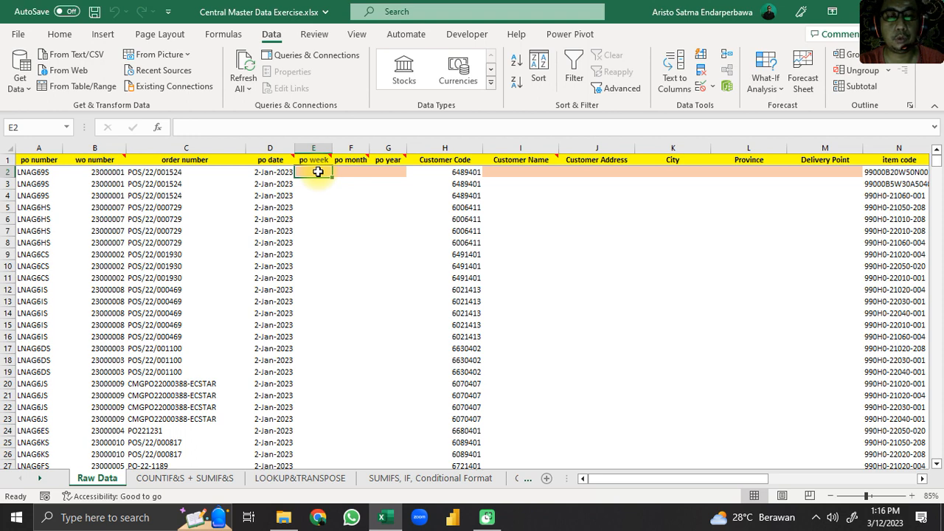
type("=")
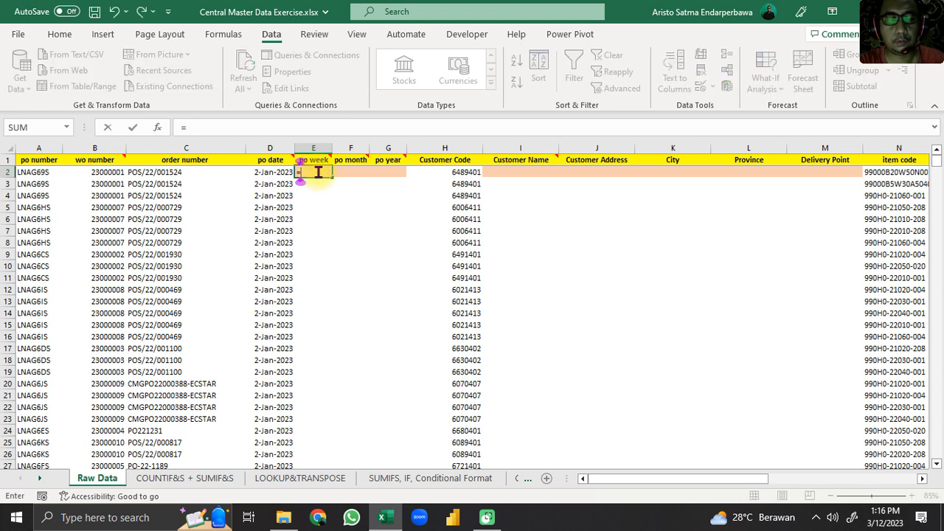
type("WEEKNUM")
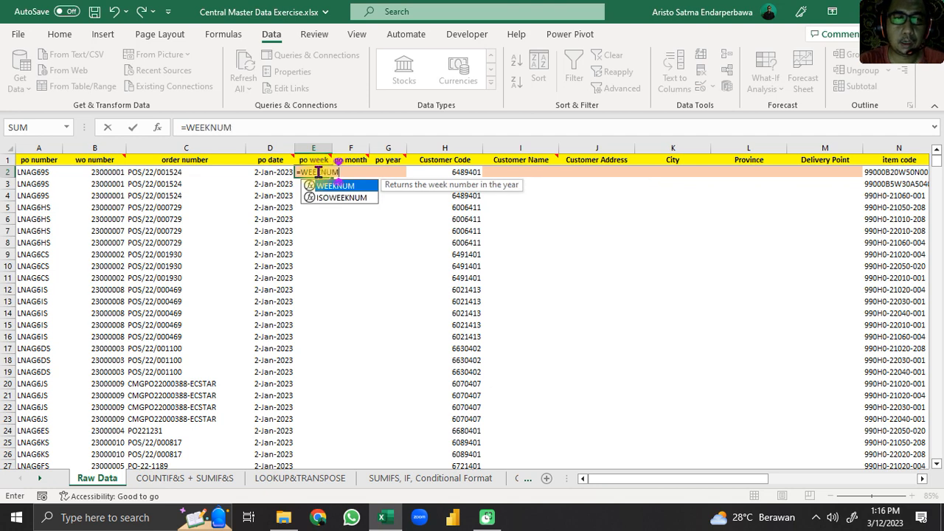
type("(")
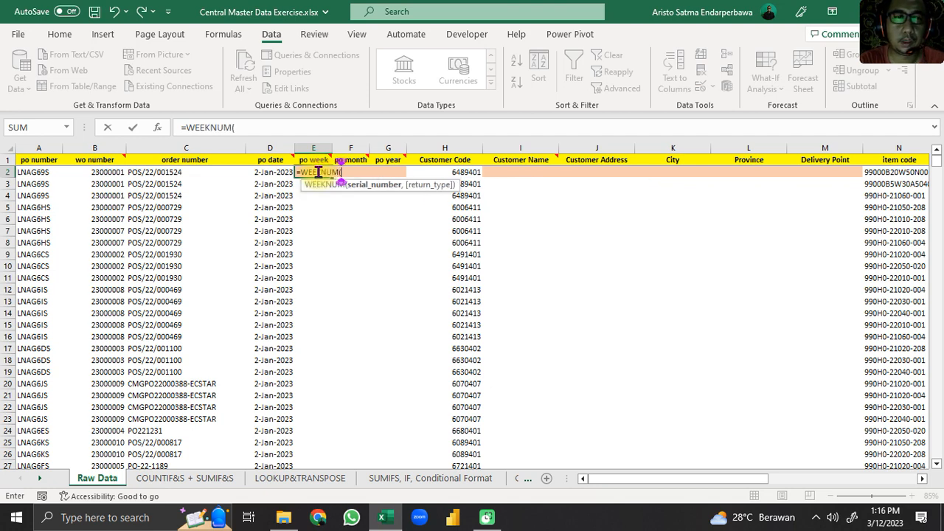
left_click(267, 173)
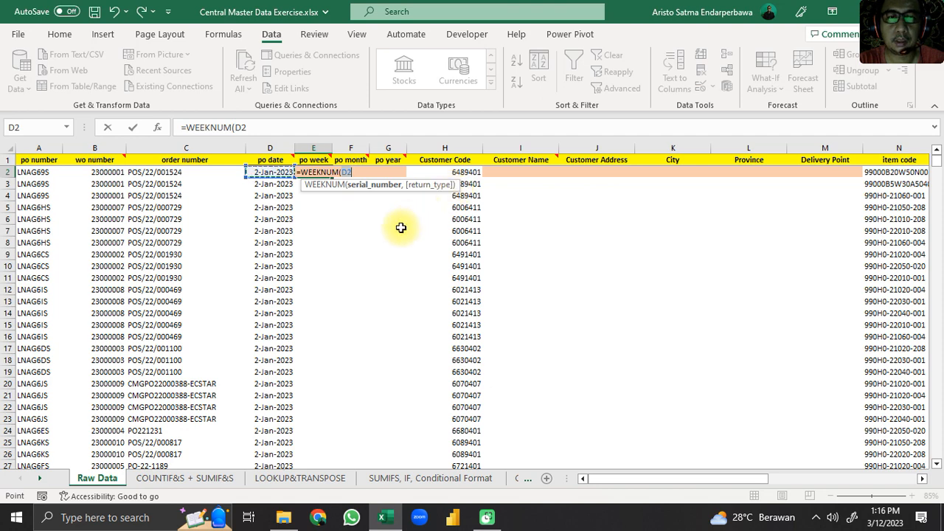
left_click(302, 131)
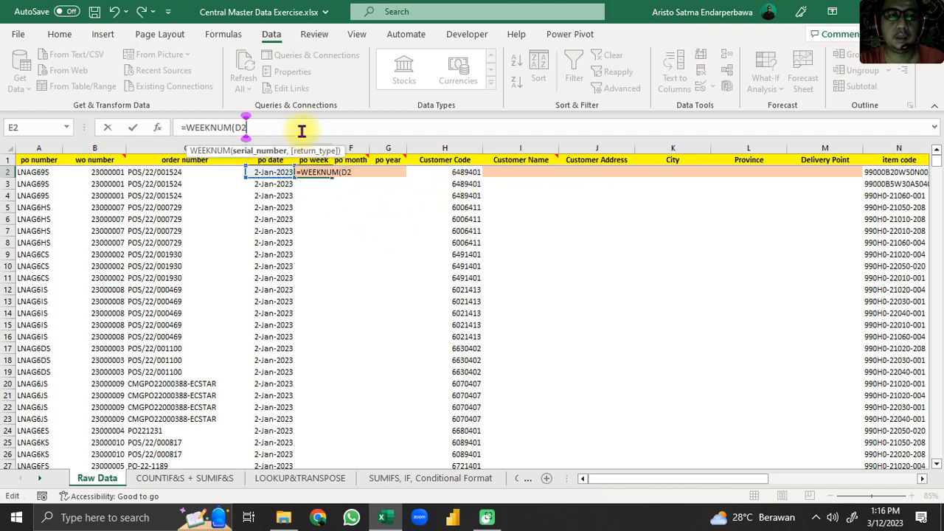
type(")")
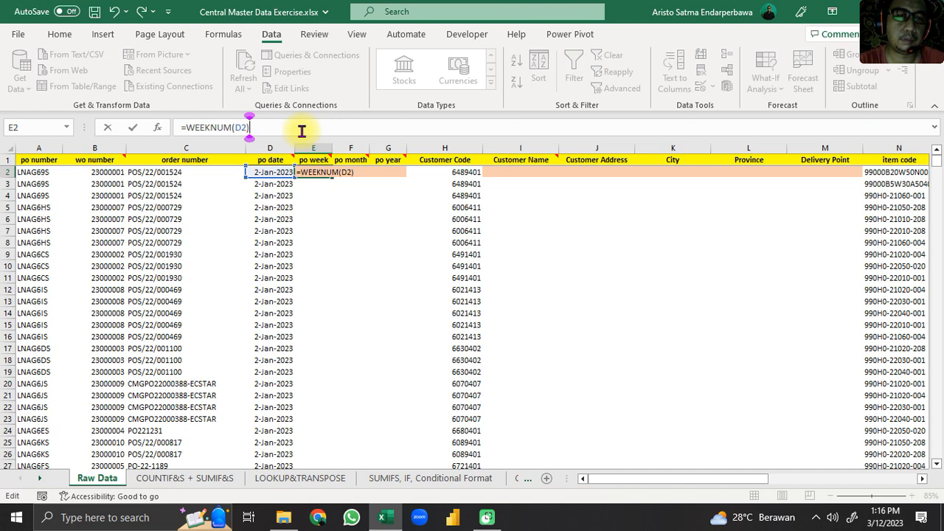
key("Return")
key("Up")
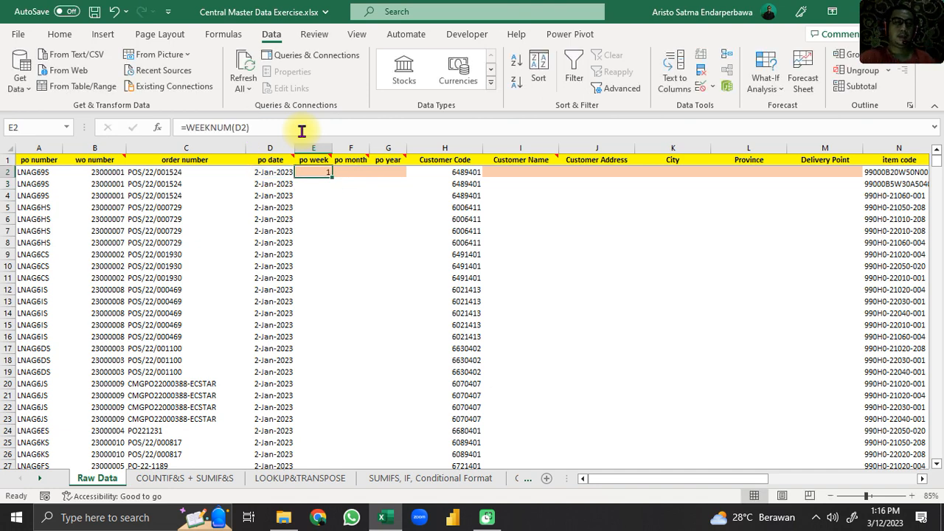
Enter the formula =MONT(D2) in the po month cell F2, referencing the po date
left_click(351, 172)
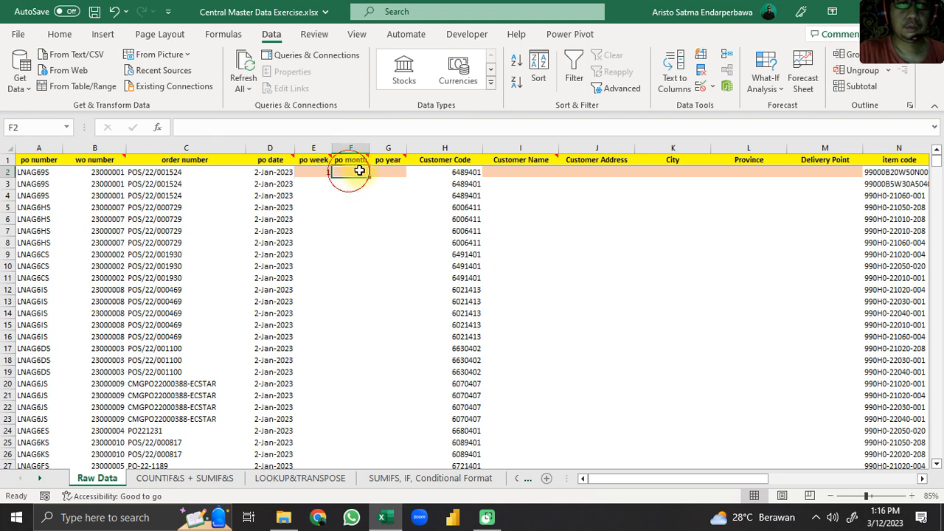
type("=")
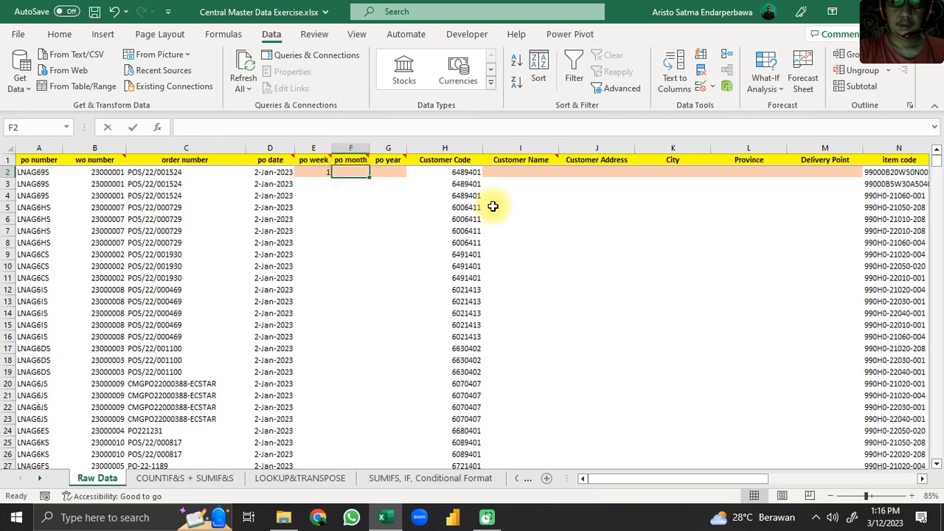
type("MONT")
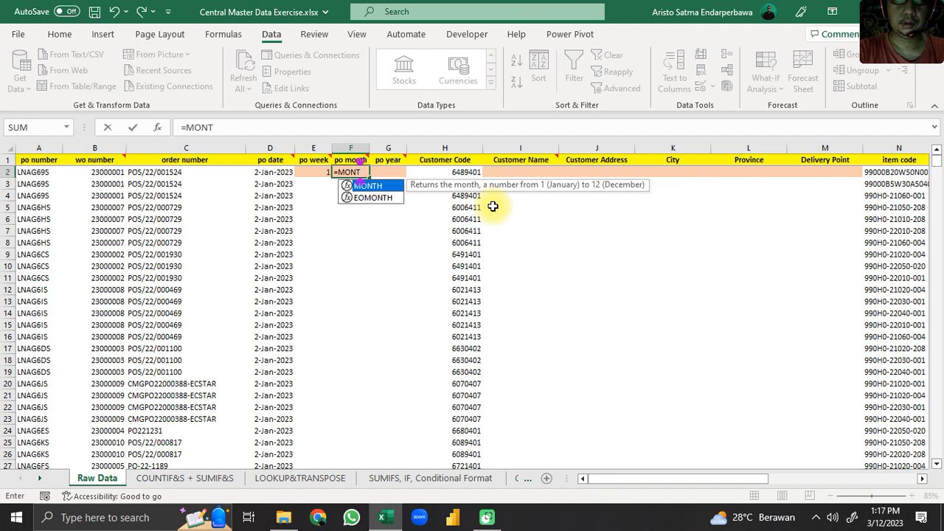
type("(")
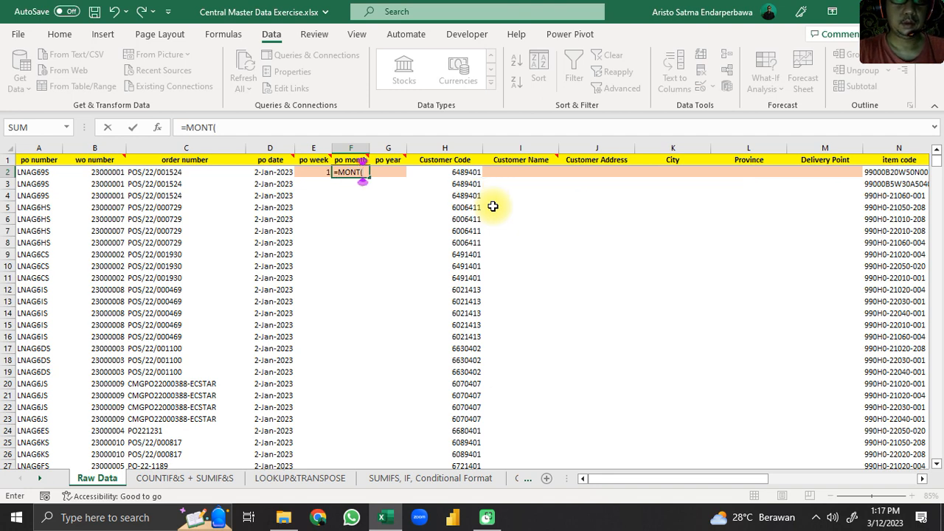
left_click(282, 173)
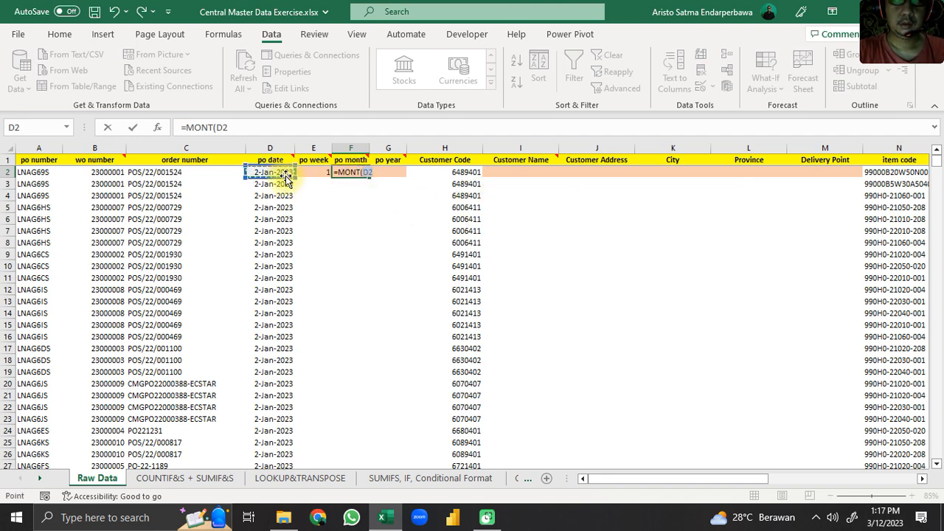
type(")")
key("Return")
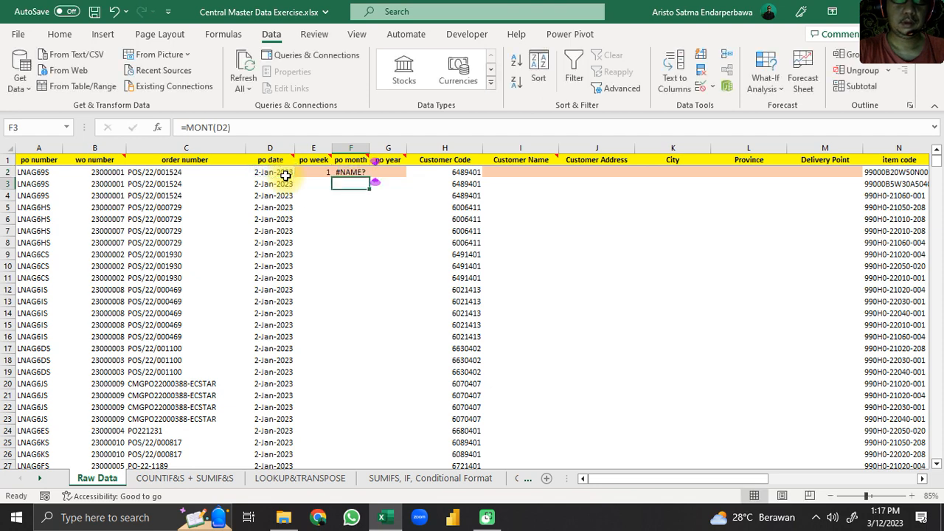
Correct the function name in the po month cell F2 so the formula is =MONTH(D2)
key("Up")
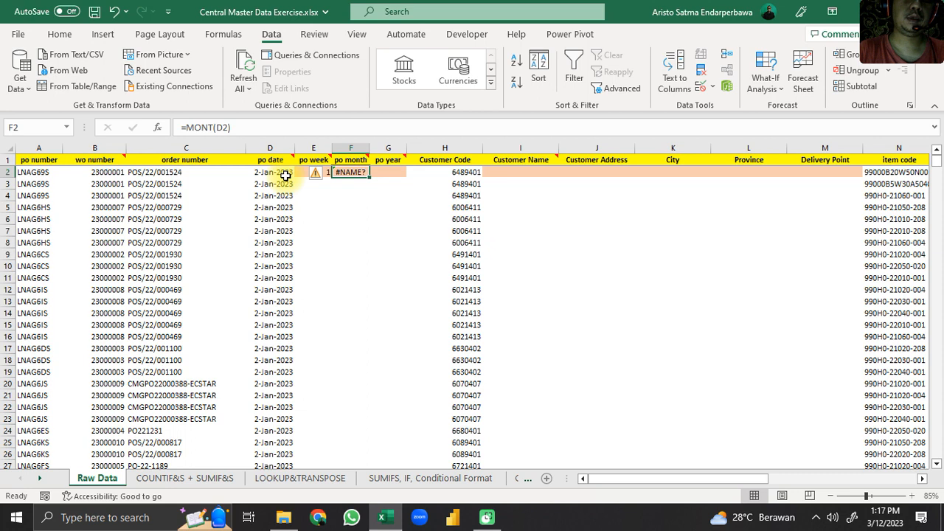
left_click(215, 127)
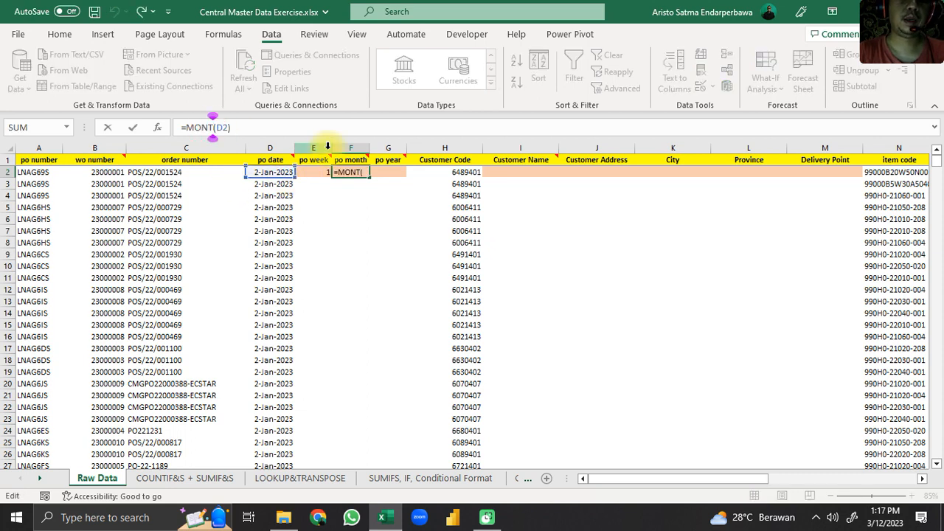
key("Escape")
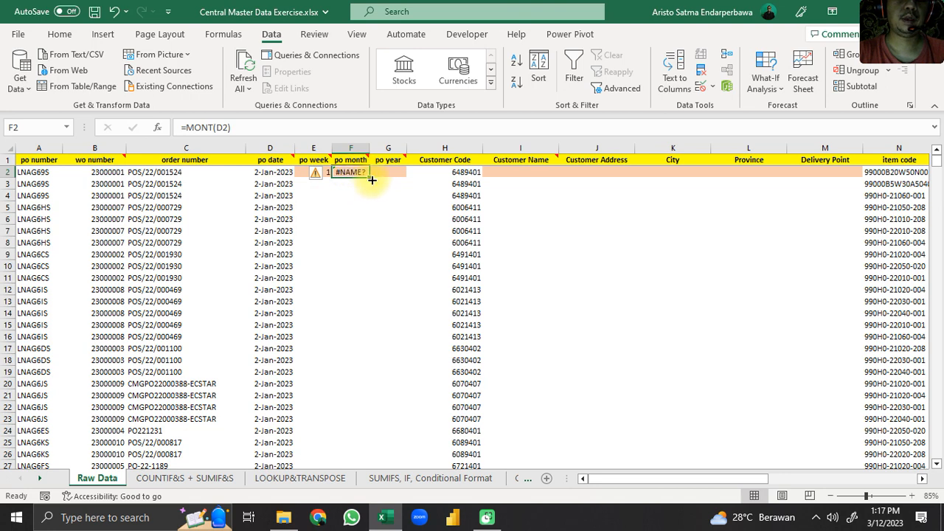
left_click(212, 128)
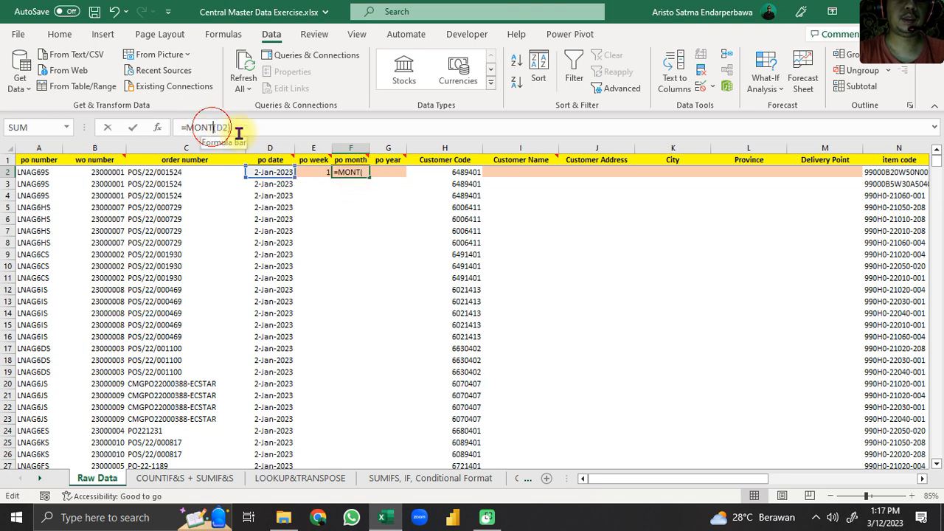
type("H")
key("Return")
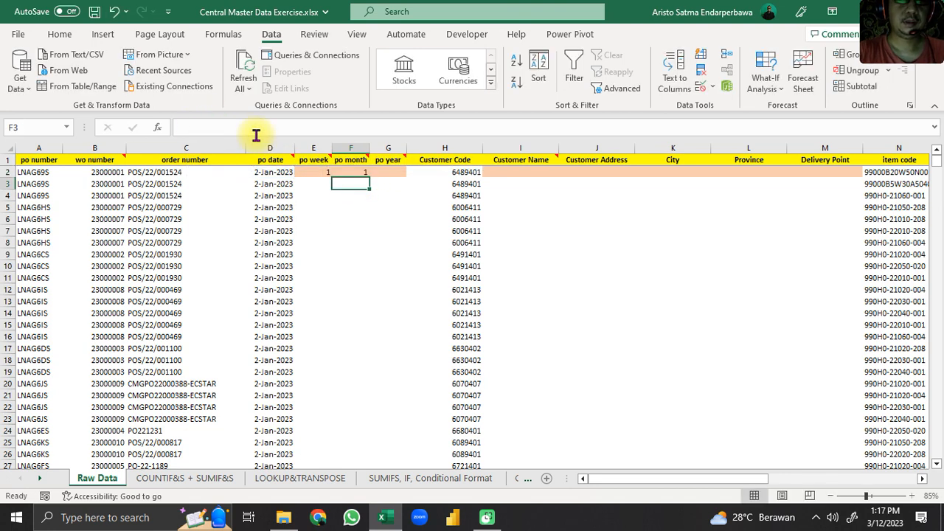
Calculate the po year in G2 from the po date with =YEAR(D2)
key("Up")
key("Right")
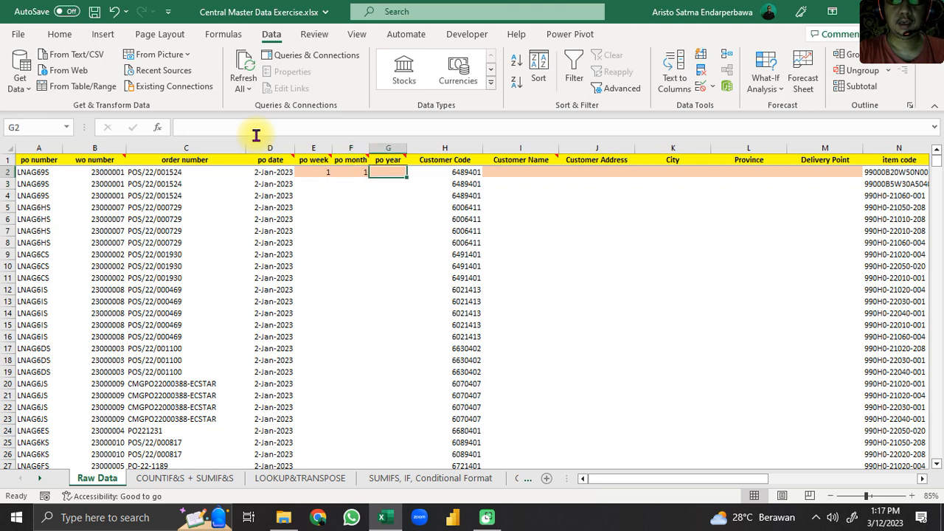
type("=")
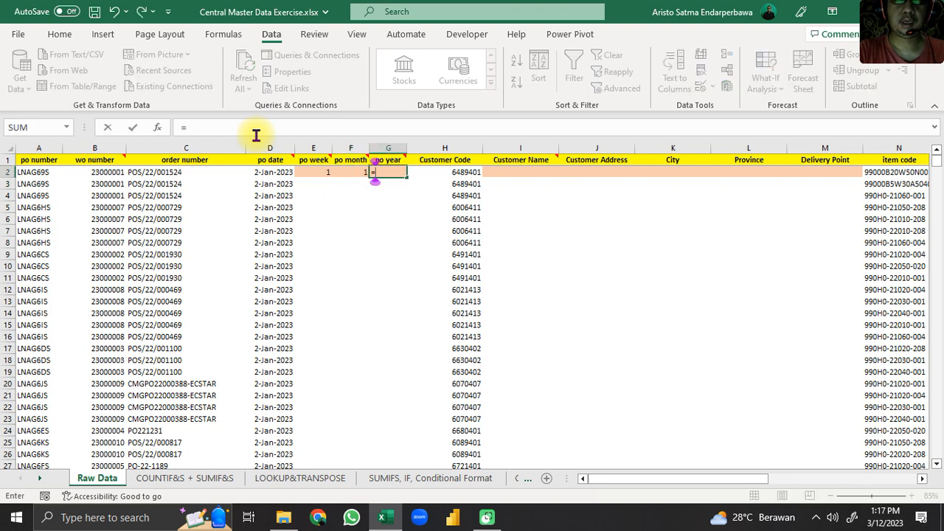
type("YEAR(")
key("Left")
key("Left")
key("Left")
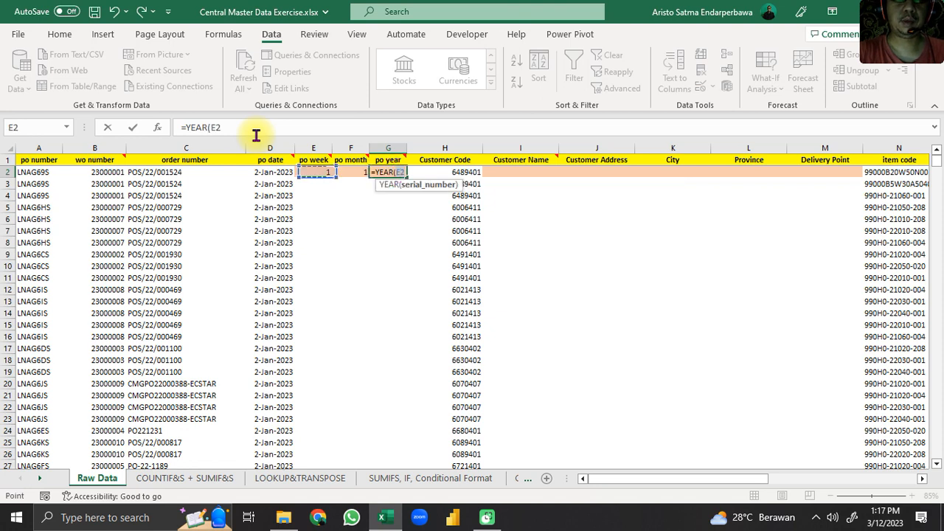
type(")")
key("Return")
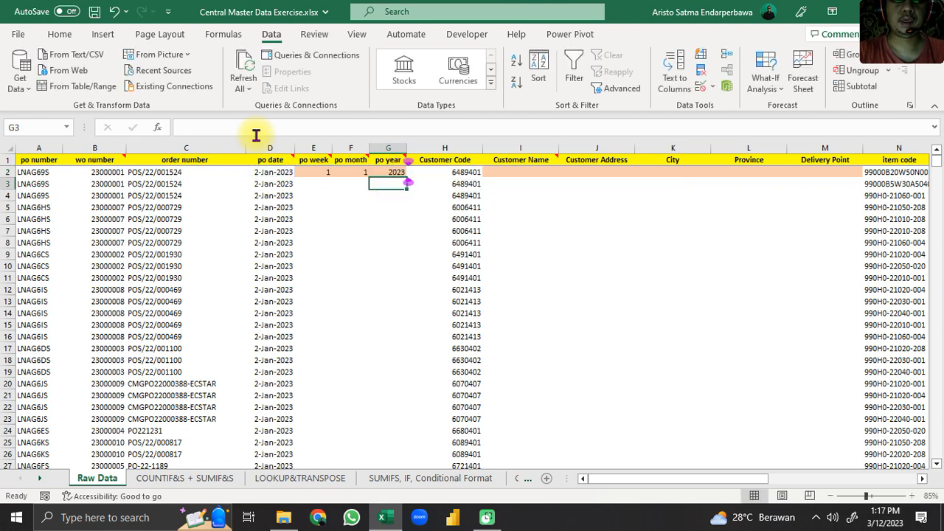
Fill the po week, po month and po year formulas from E2:G2 down all data rows and save the workbook
key("Up")
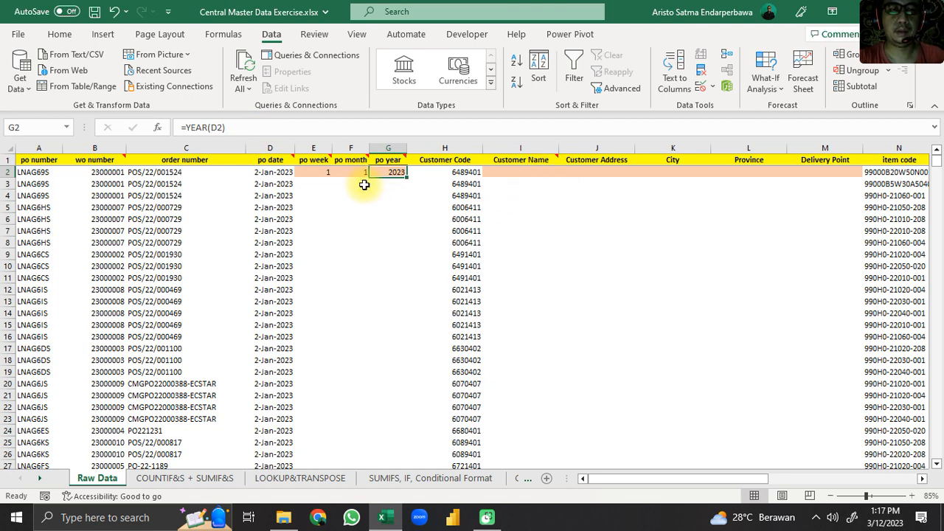
left_click(320, 174)
left_click_drag(320, 174, 387, 171)
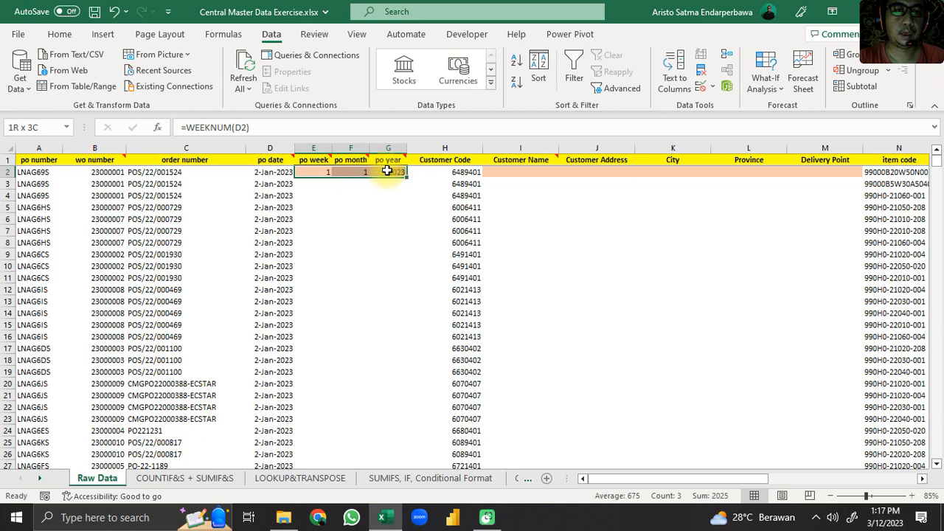
left_click_drag(387, 171, 388, 171)
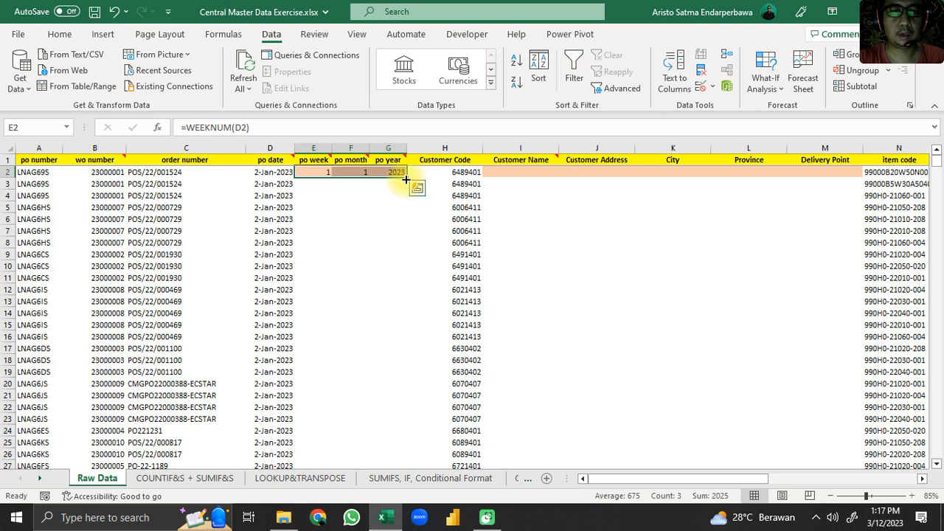
double_click(405, 178)
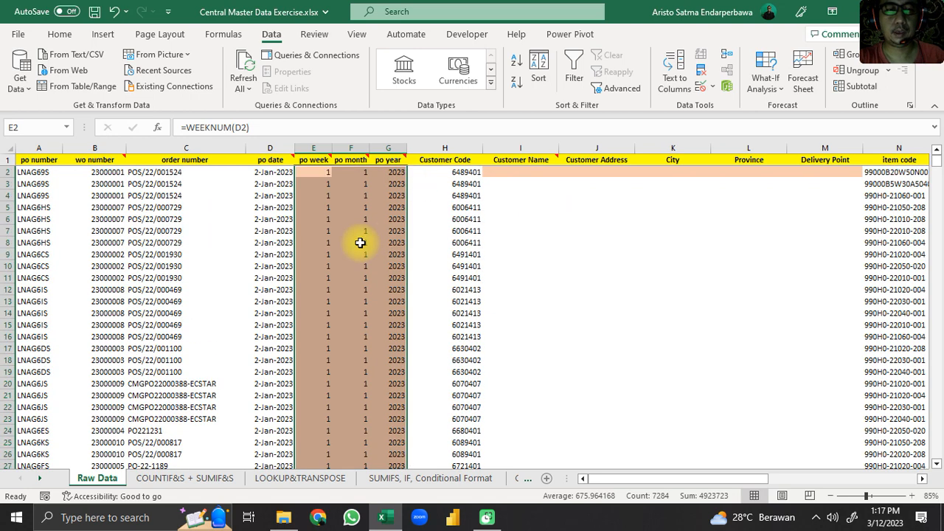
key("ctrl+s")
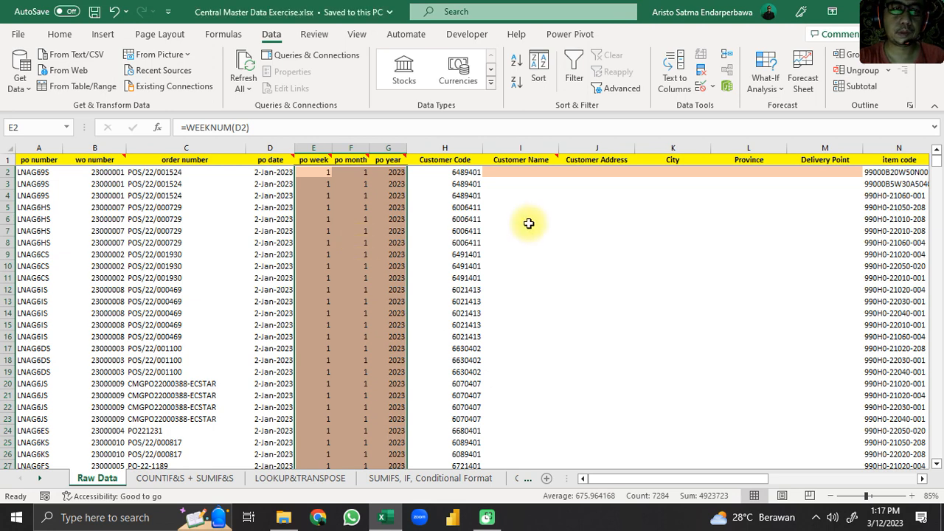
Examine the highlighted row 2 cells from Customer Name to Delivery Point and the Customer Code they depend on
left_click(529, 222)
left_click(518, 174)
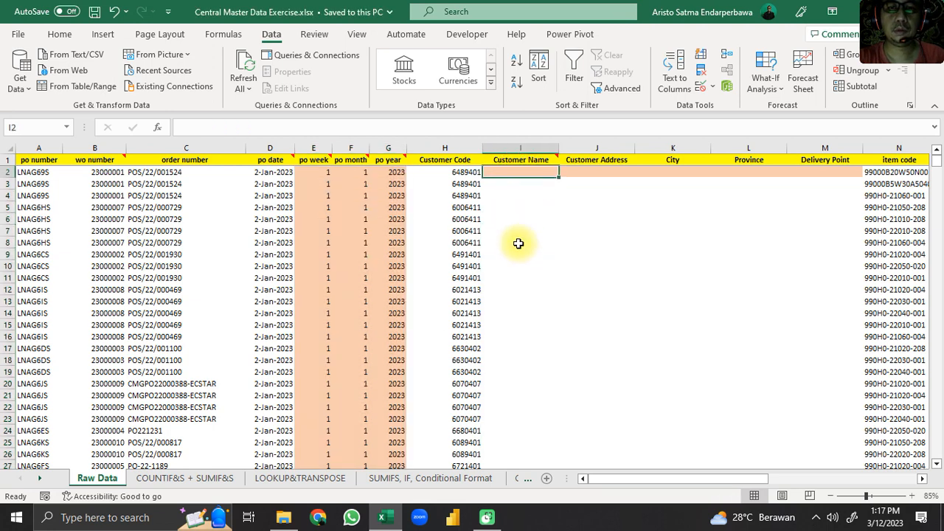
mouse_move(514, 159)
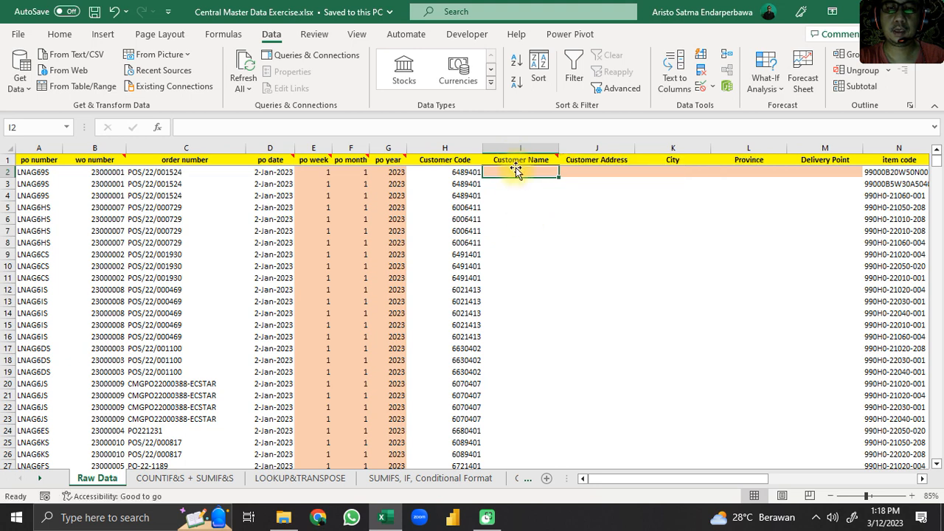
left_click(581, 172)
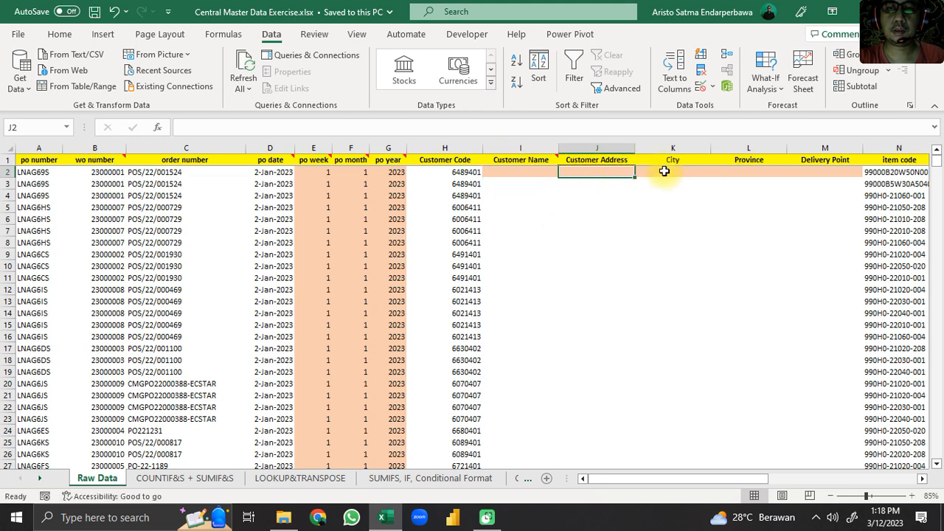
left_click(676, 170)
left_click(744, 170)
left_click(833, 170)
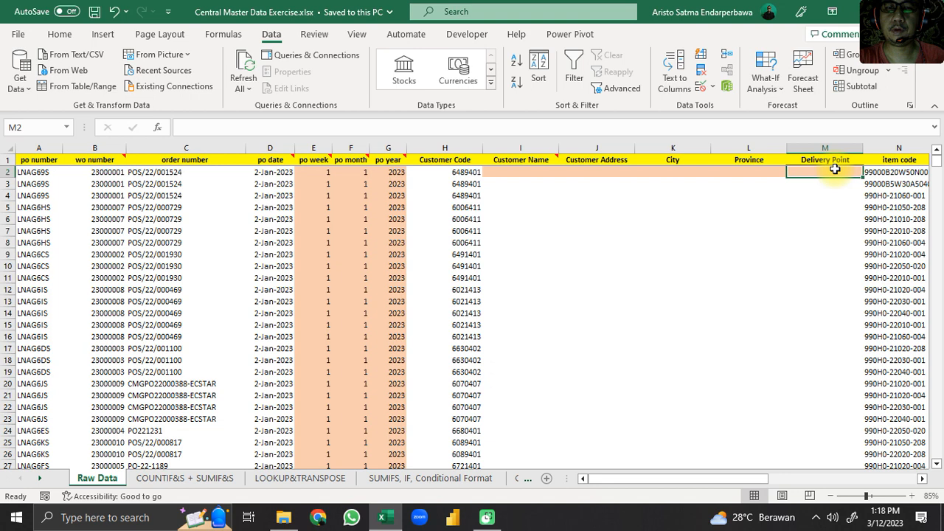
left_click(447, 174)
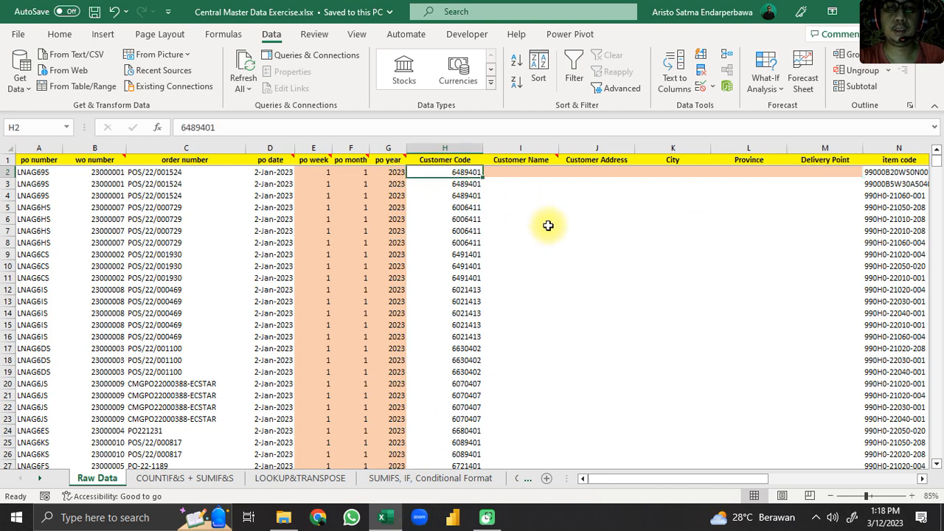
mouse_move(552, 161)
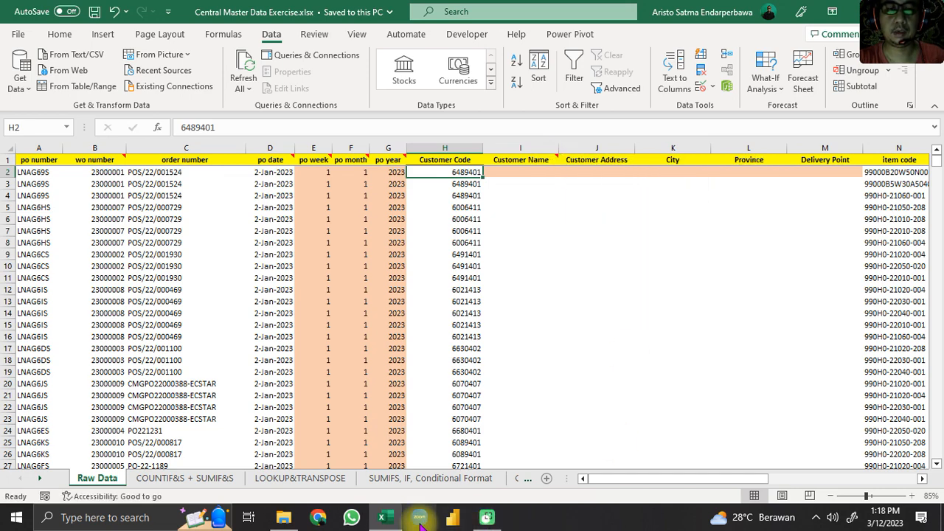
Open the workbook Master produk update _ Customer.xlsx from the exercise folder
left_click(385, 519)
left_click(385, 518)
left_click(385, 519)
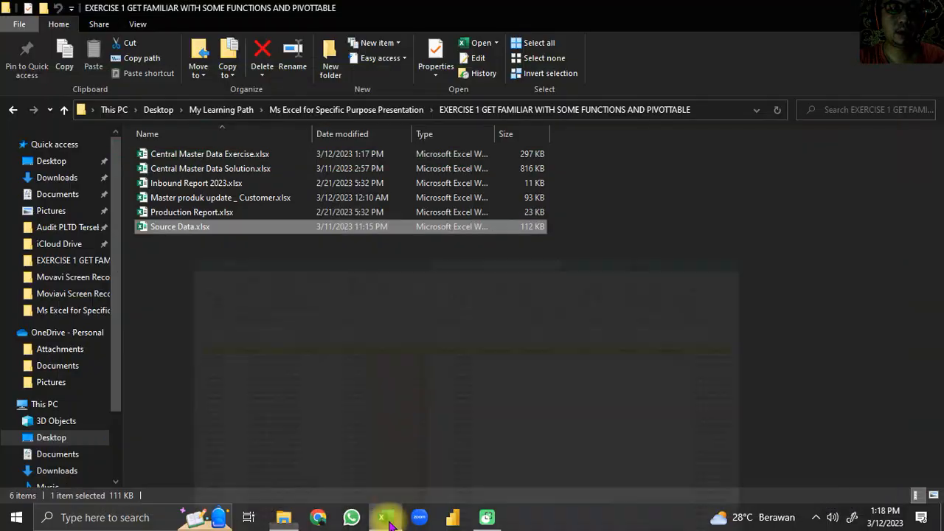
double_click(225, 198)
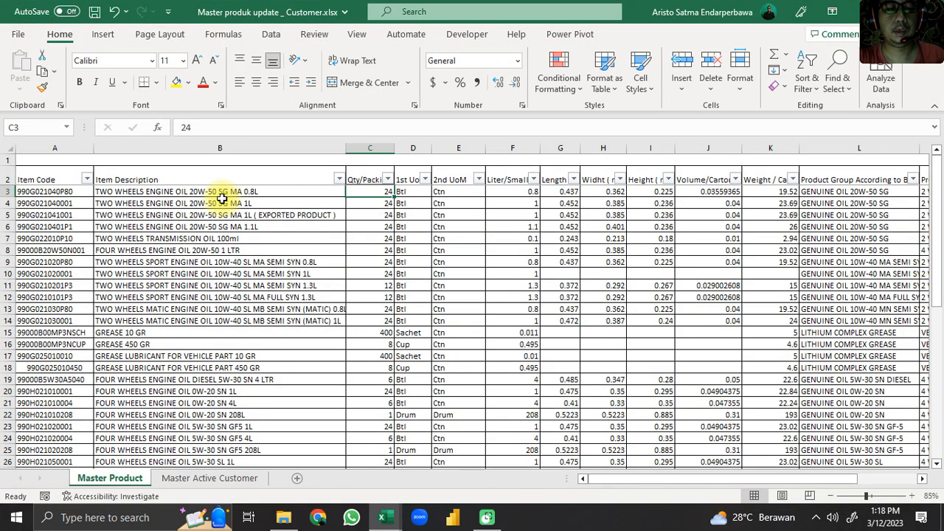
Read the instruction note on the Customer Name header in Raw Data and show the Master Active Customer sheet of the customer master workbook
key("alt+Tab")
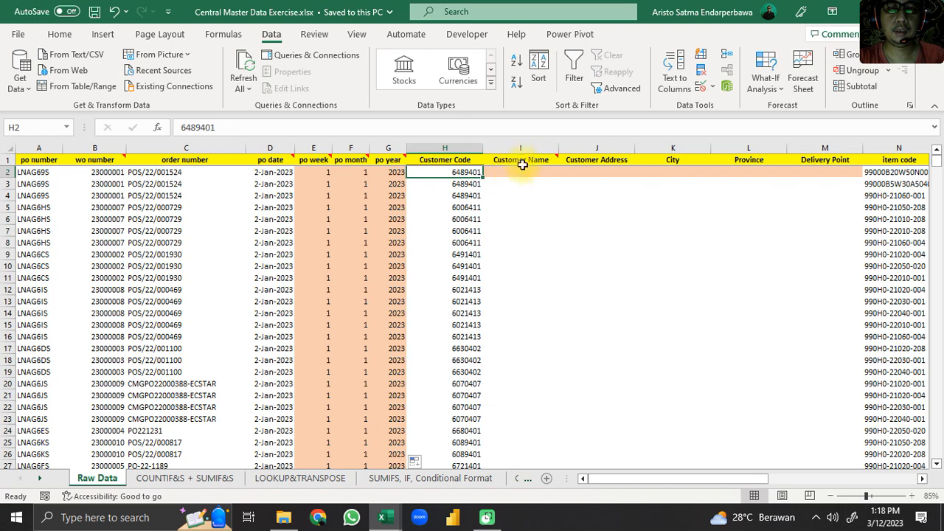
mouse_move(522, 162)
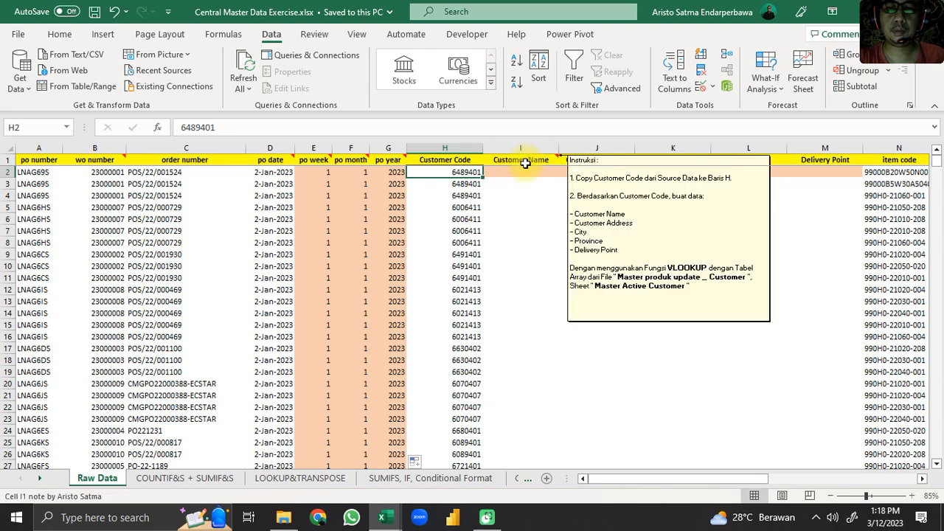
key("alt+Tab")
left_click(239, 477)
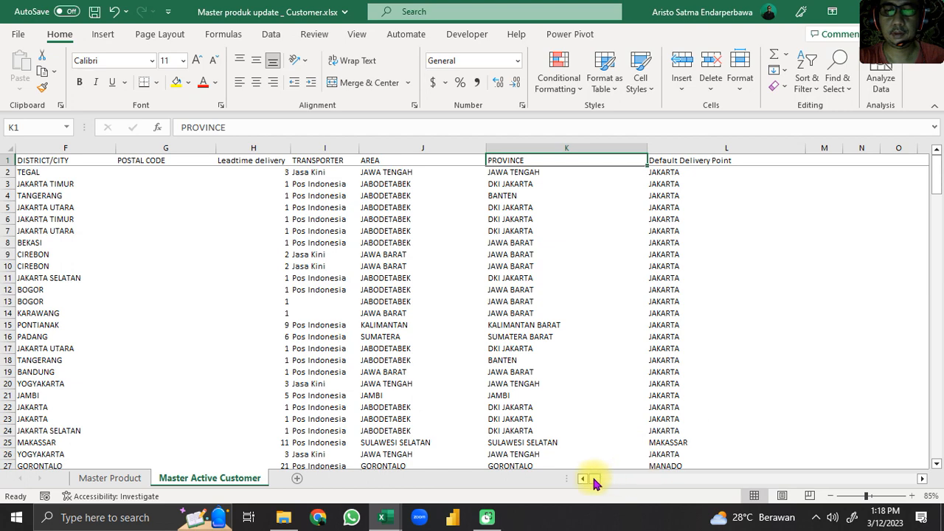
Examine the Master Active Customer column headings from Customer Code through Default Delivery Point to identify the lookup columns
left_click_drag(595, 478, 555, 483)
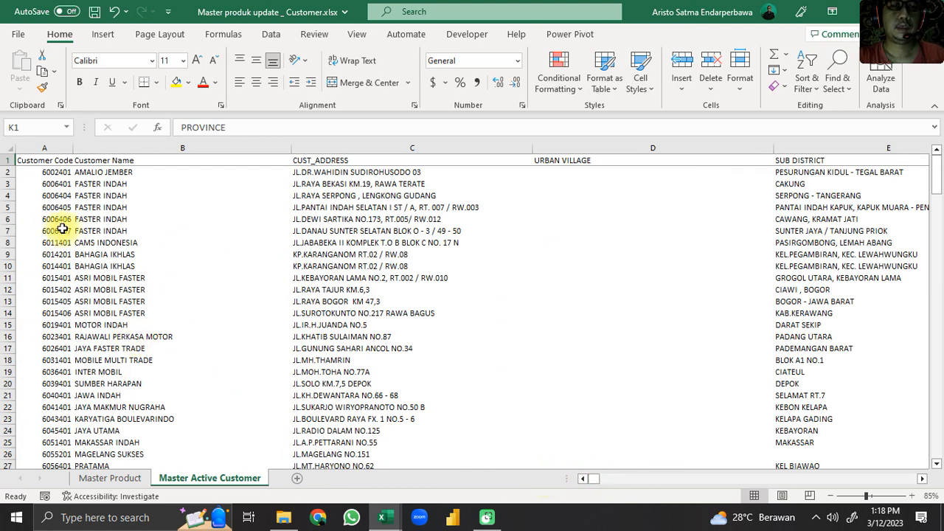
left_click(93, 196)
left_click(53, 173)
left_click(58, 160)
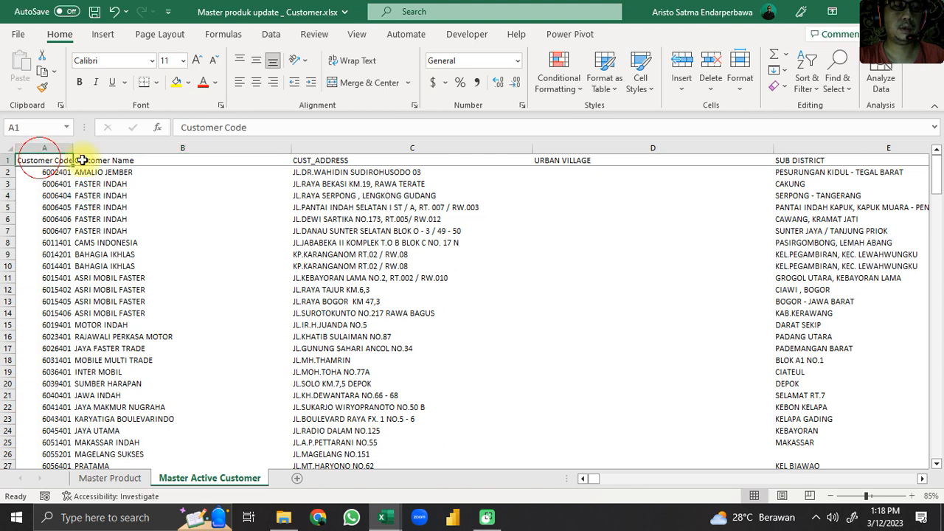
key("Right")
key("Right")
key("Right")
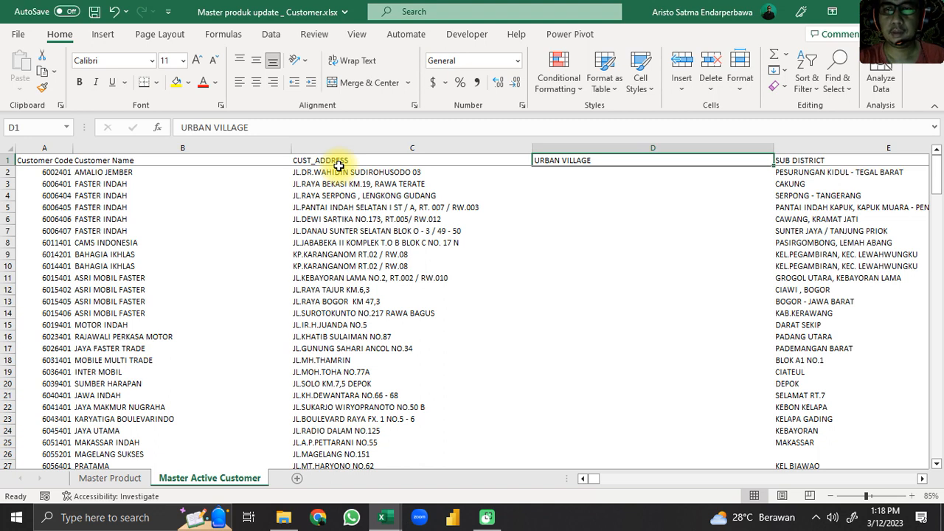
key("Right")
key("Right")
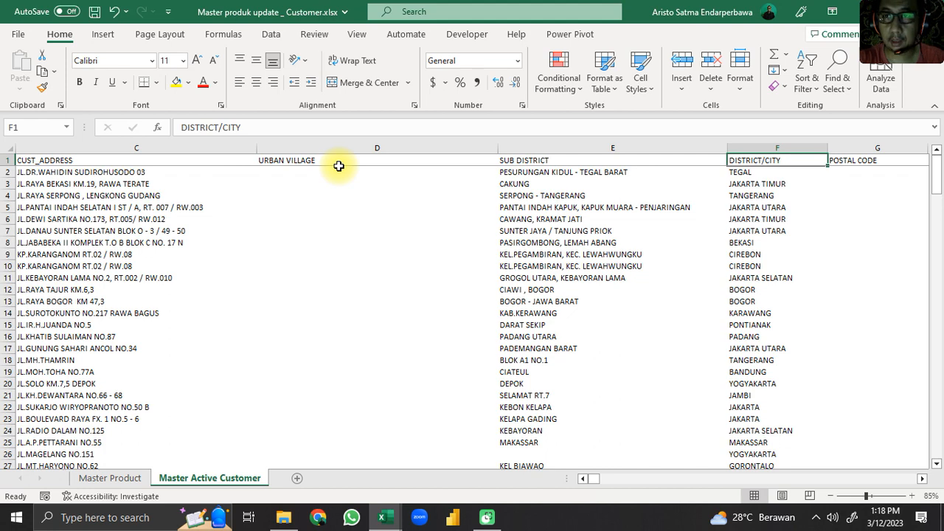
key("Right")
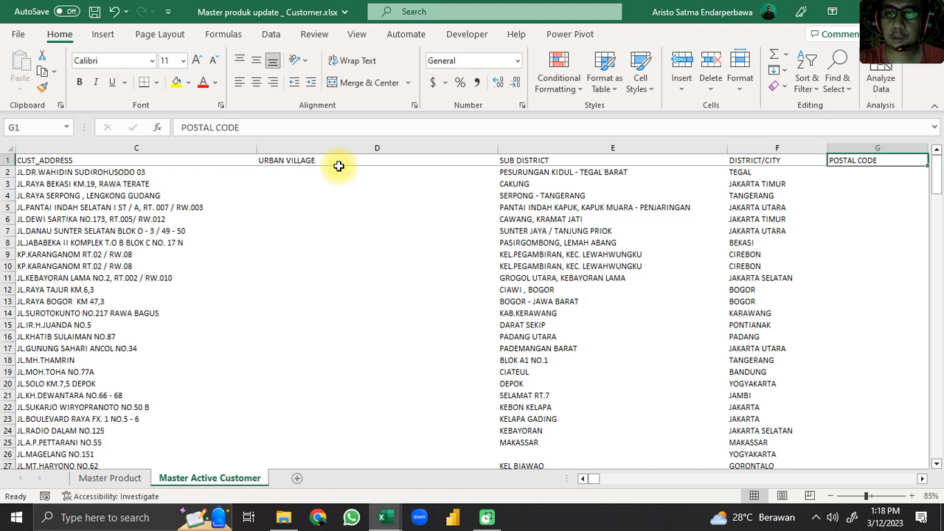
key("Right")
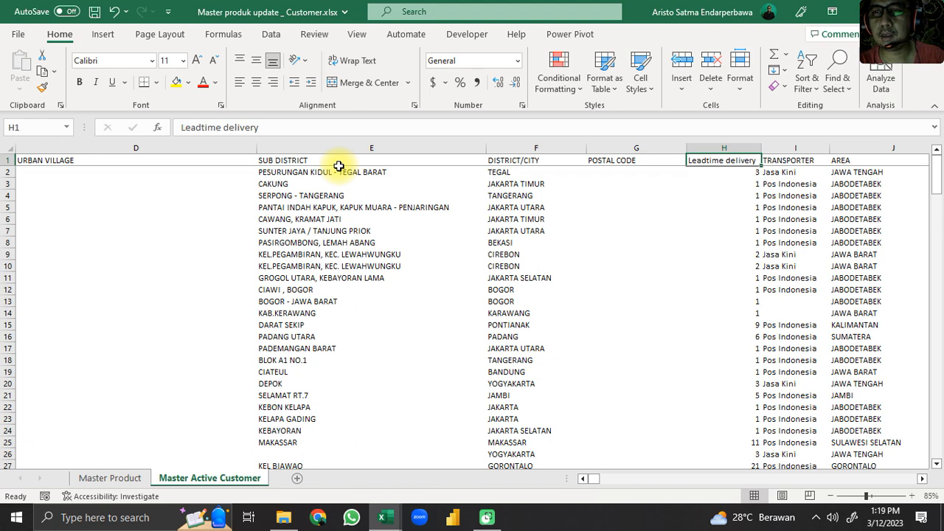
key("Right")
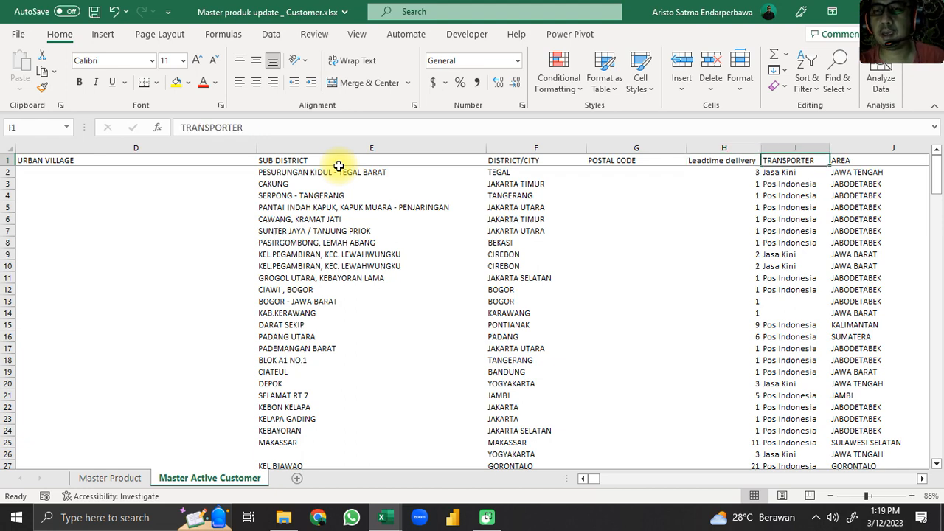
key("Right")
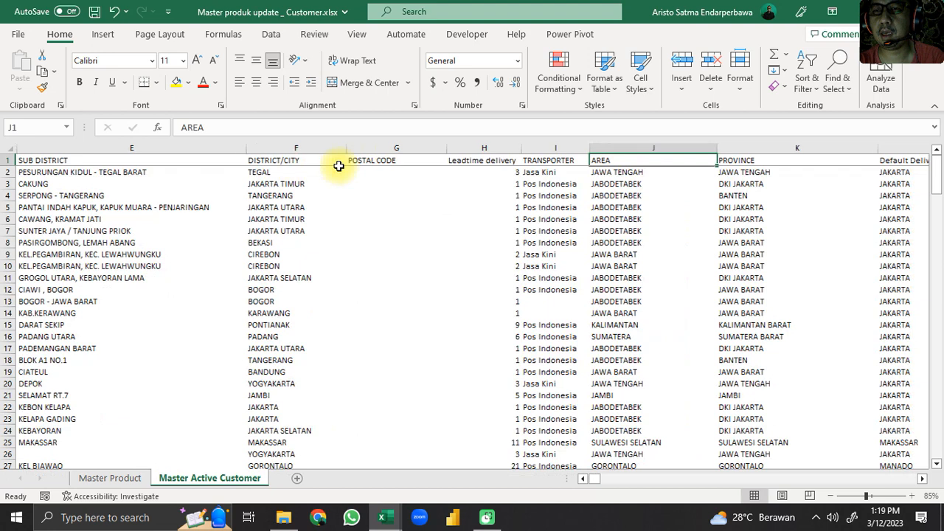
key("Right")
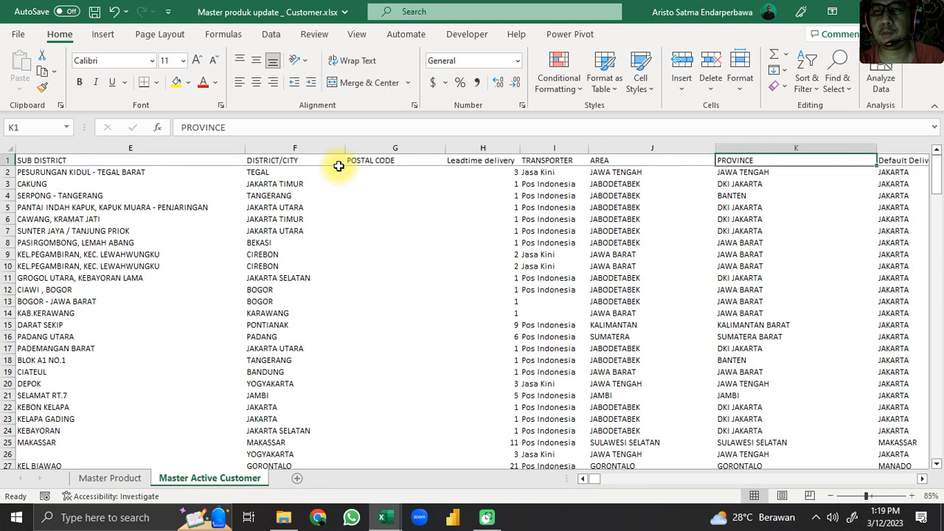
key("Right")
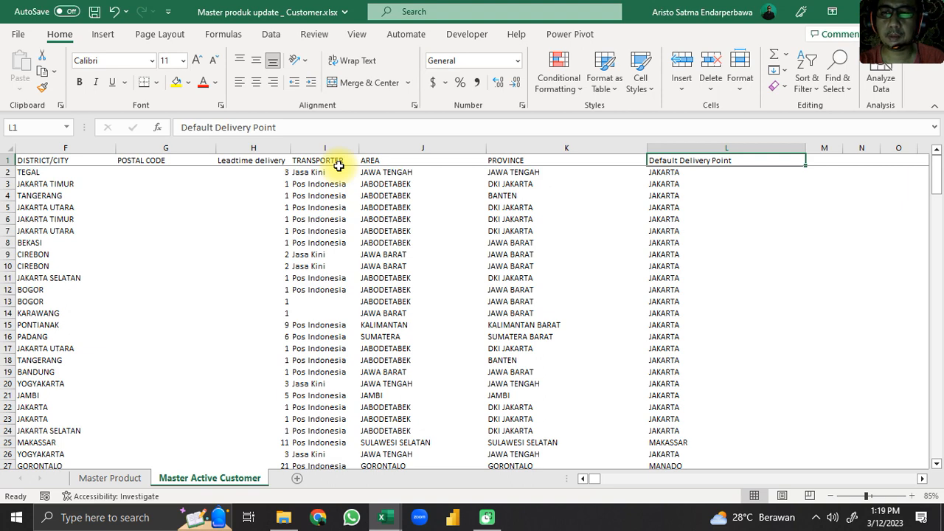
key("Left")
key("Left")
key("Left")
key("Left")
key("Left")
key("Left")
key("Left")
key("Left")
key("Left")
key("Left")
key("Left")
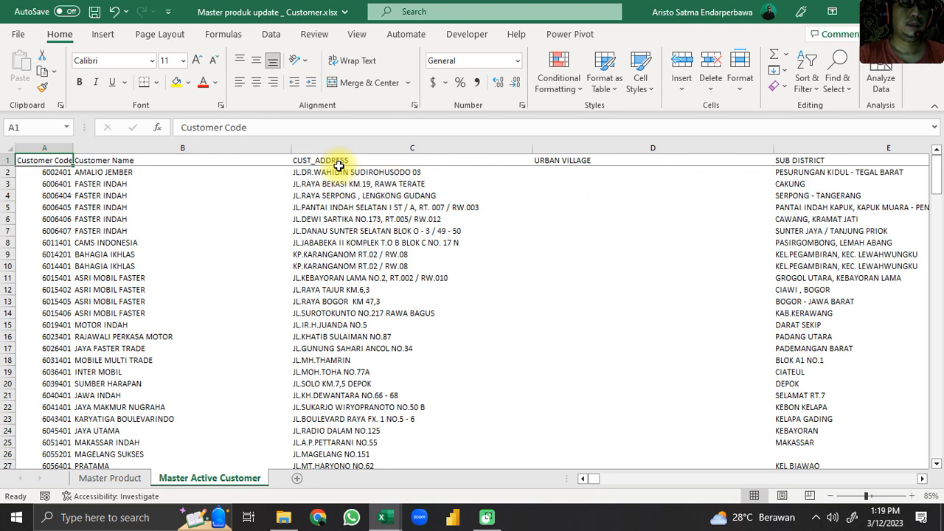
Return to the Raw Data sheet of Central Master Data Exercise and select the Customer Name cell I2
key("alt+Tab")
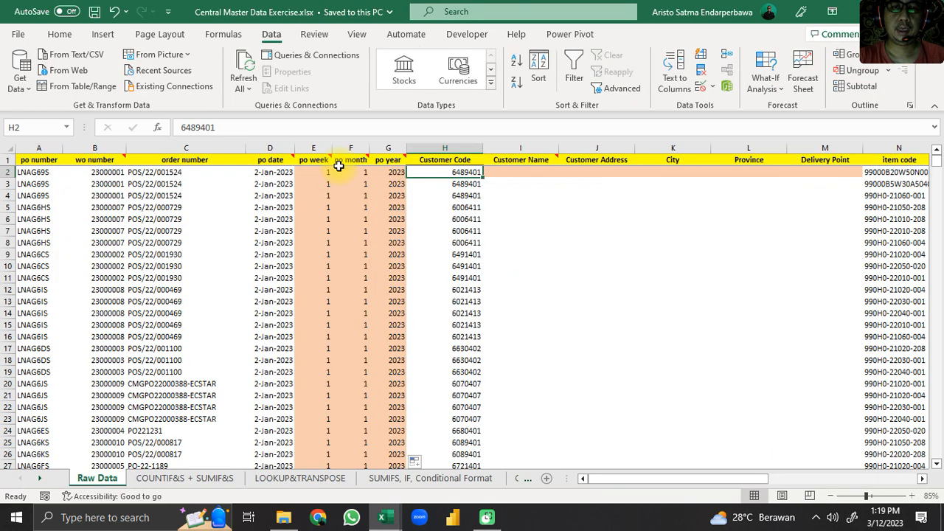
key("Right")
key("Left")
key("Right")
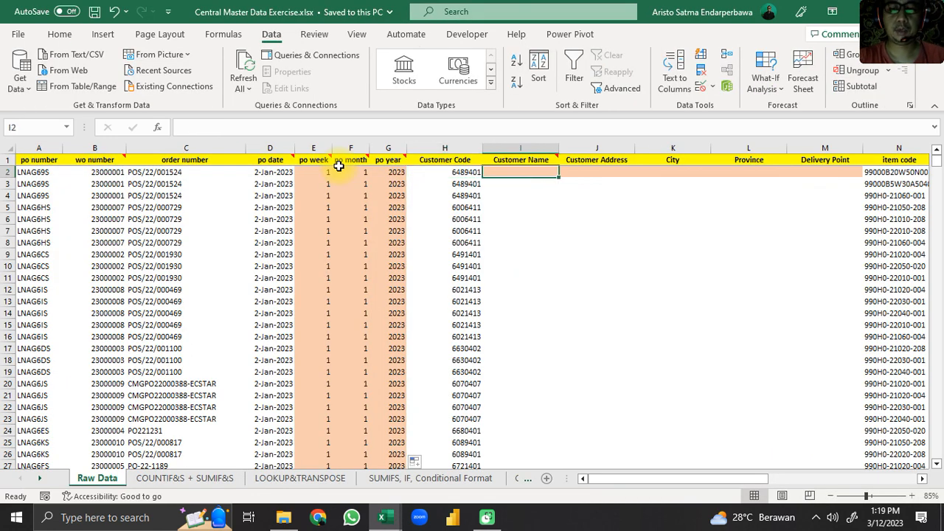
type("=V")
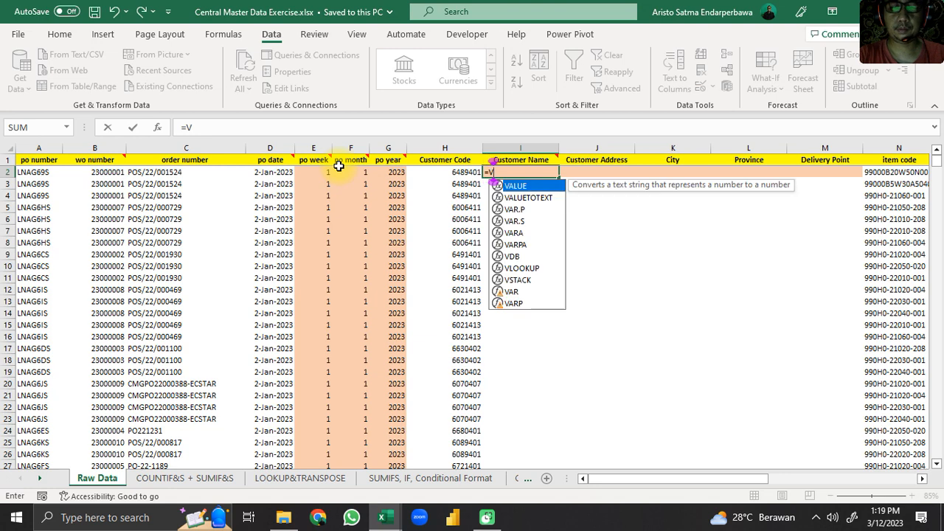
type("LOOKUP(")
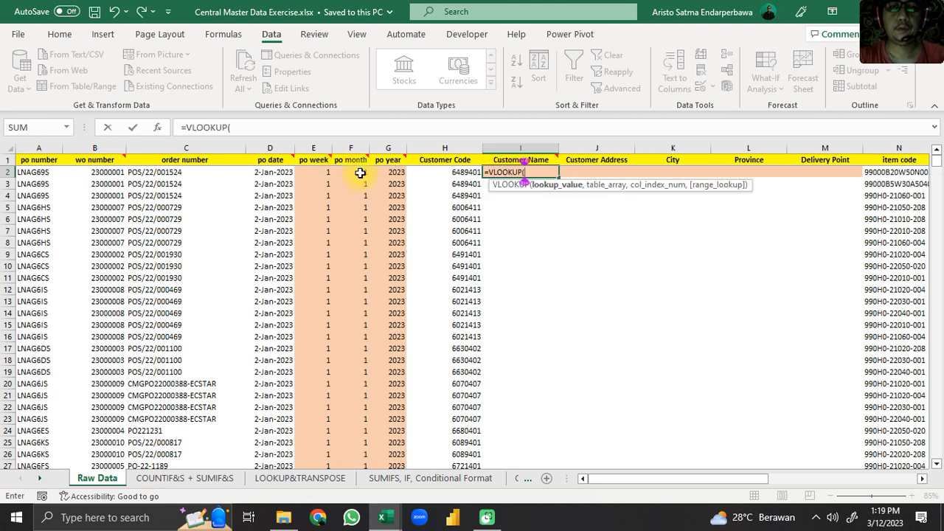
left_click(156, 127)
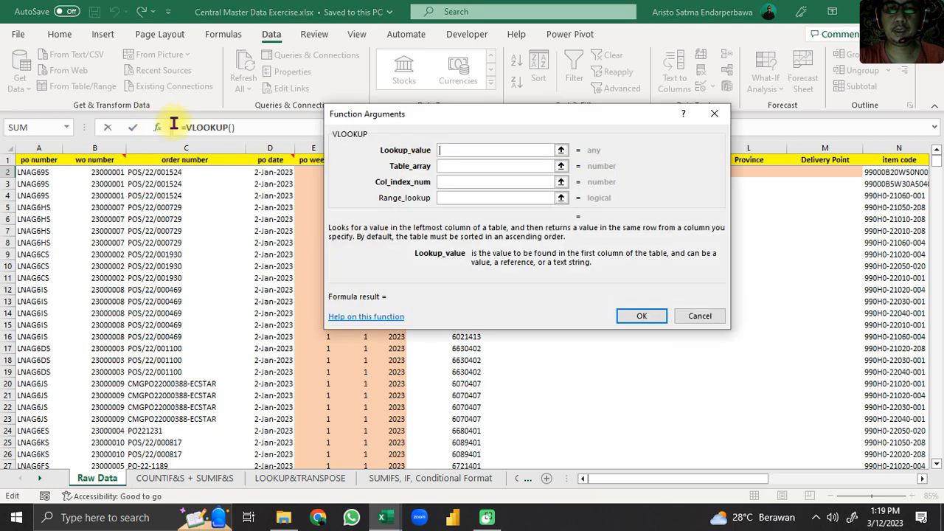
left_click_drag(432, 114, 584, 142)
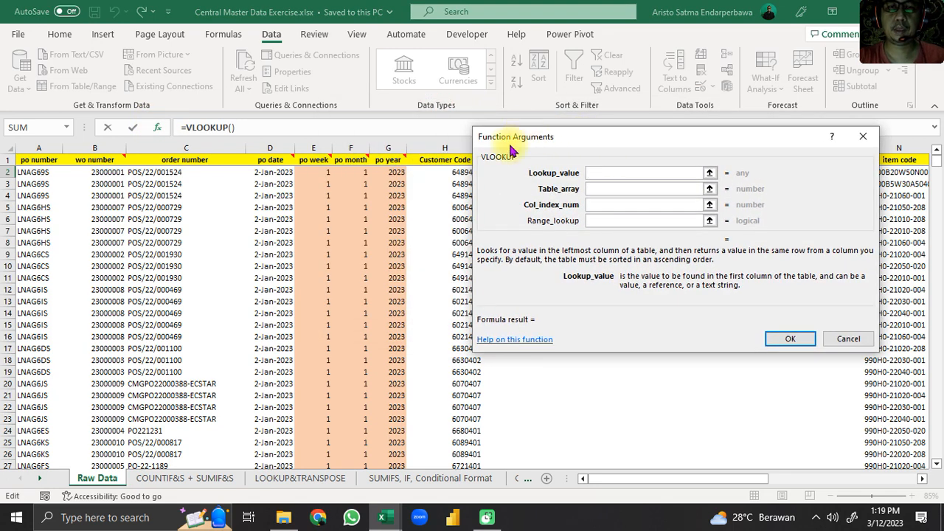
key("Escape")
Start a VLOOKUP formula in Customer Name cell I2 with its function arguments shown and Customer Code cell H2 as the lookup value
type("=VLOOKUP")
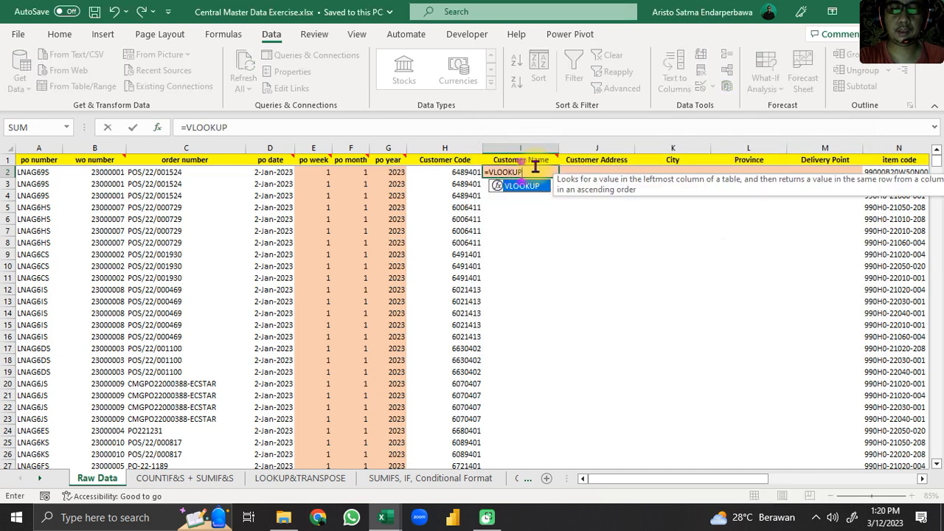
type("(")
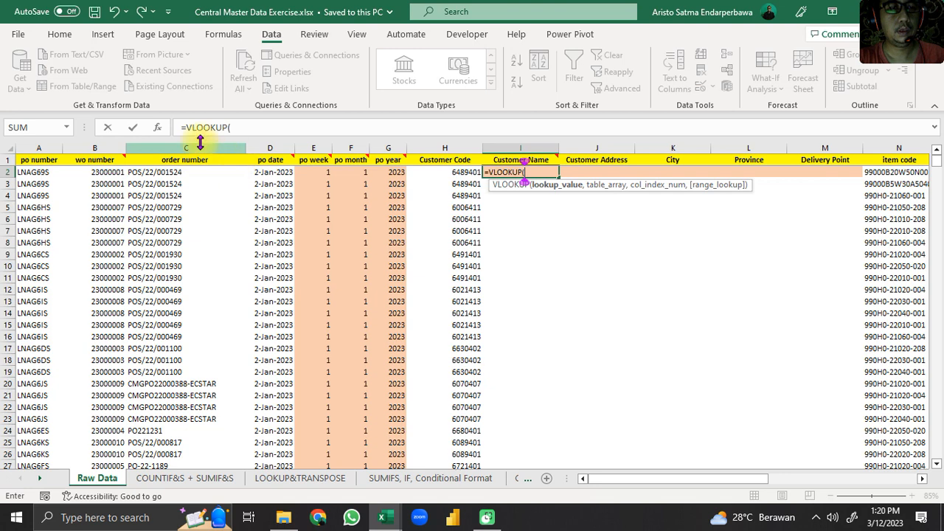
left_click(157, 127)
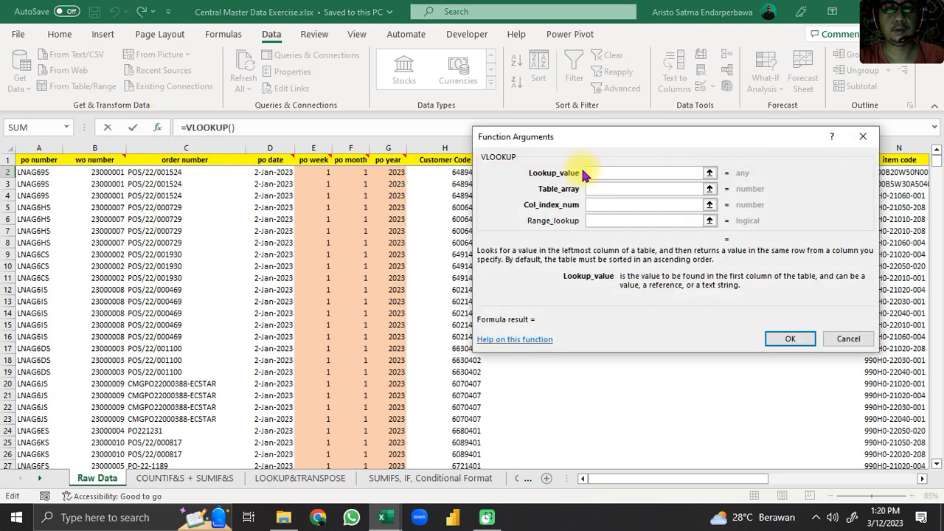
left_click_drag(583, 135, 739, 141)
left_click(754, 181)
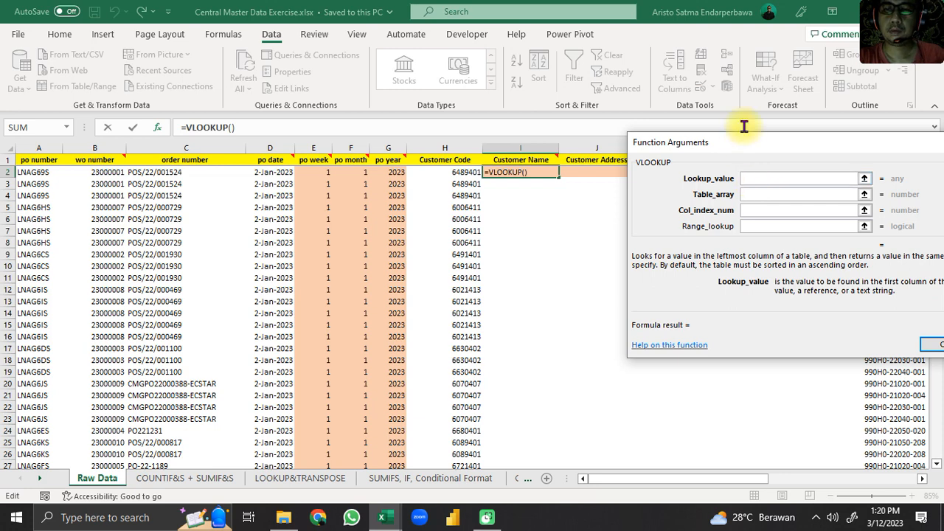
left_click_drag(745, 140, 657, 74)
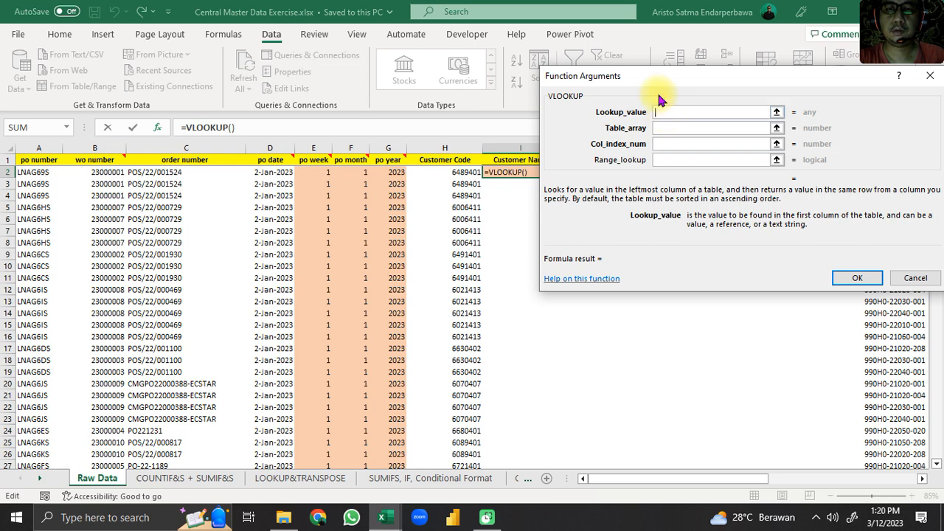
left_click_drag(657, 76, 734, 105)
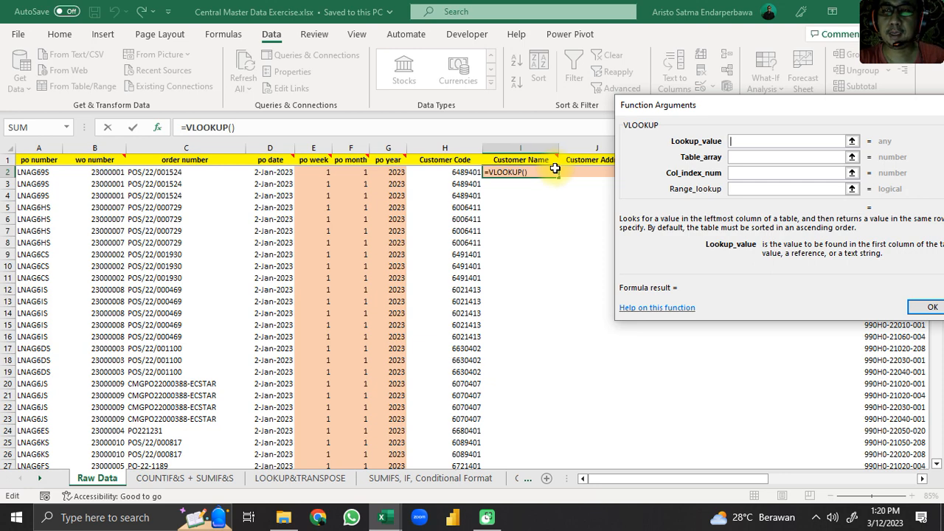
left_click_drag(718, 111, 694, 81)
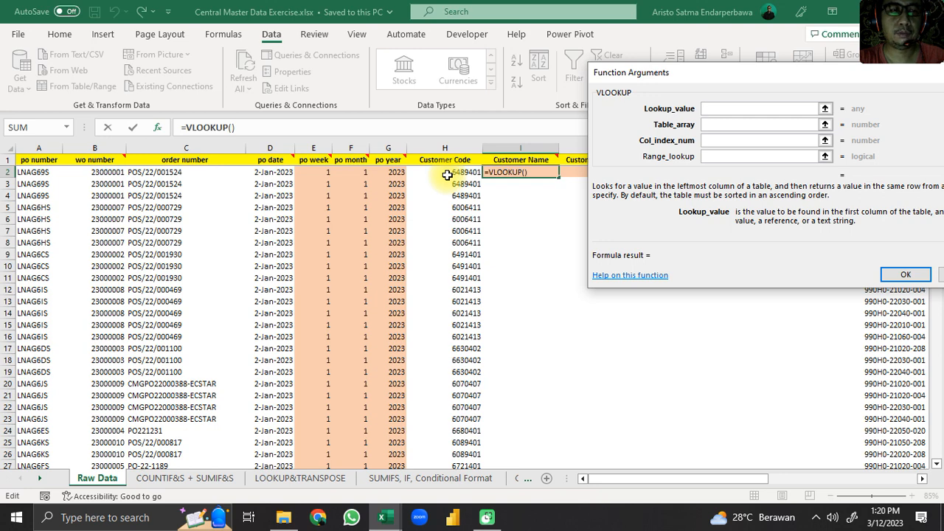
left_click(441, 175)
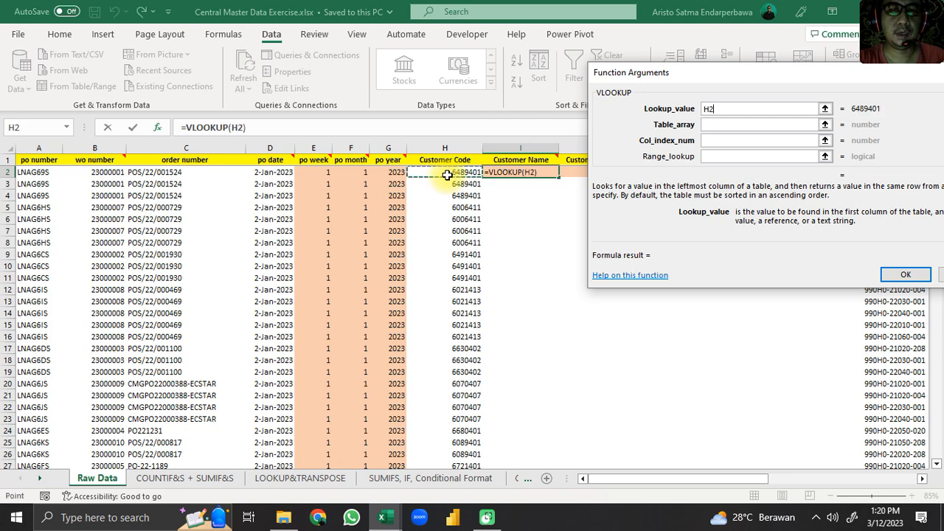
Set the table array to the absolute range $A$2:$L$195 on the Master Active Customer sheet of Master produk update _ Customer.xlsx
left_click(714, 127)
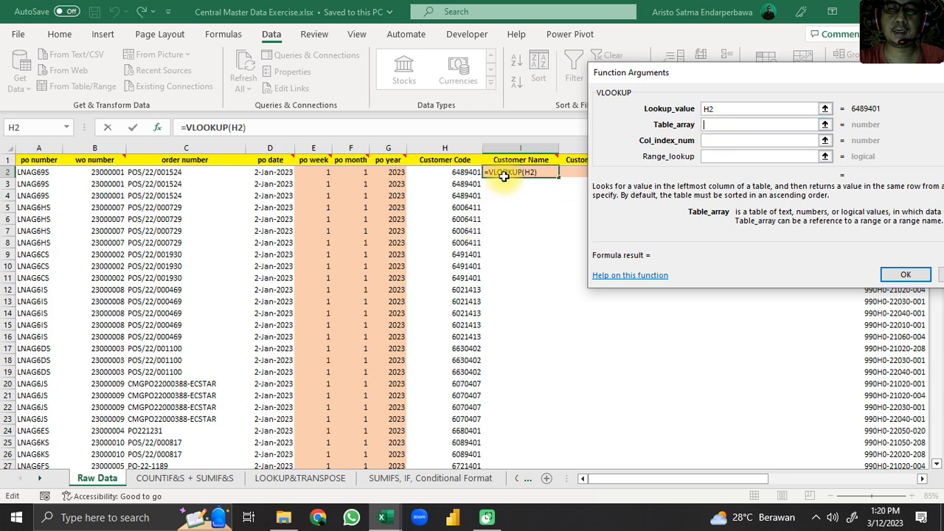
mouse_move(382, 517)
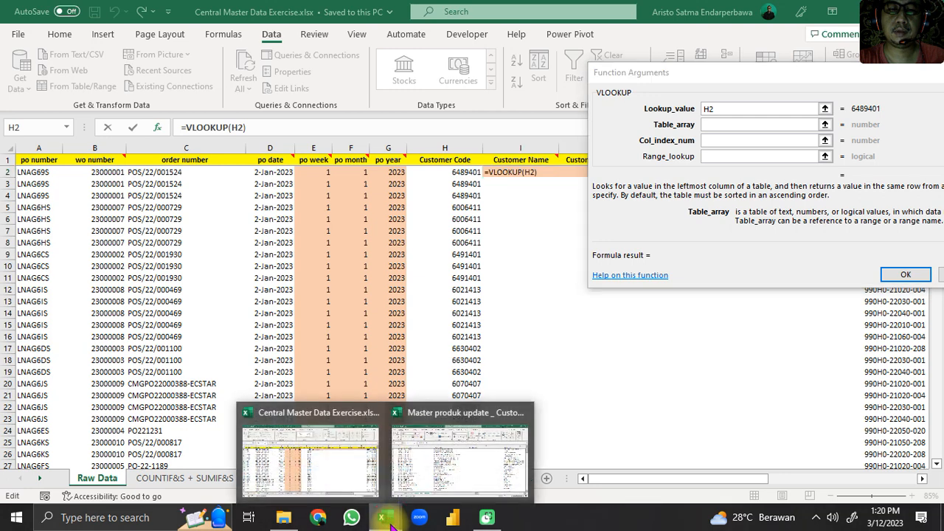
left_click(456, 469)
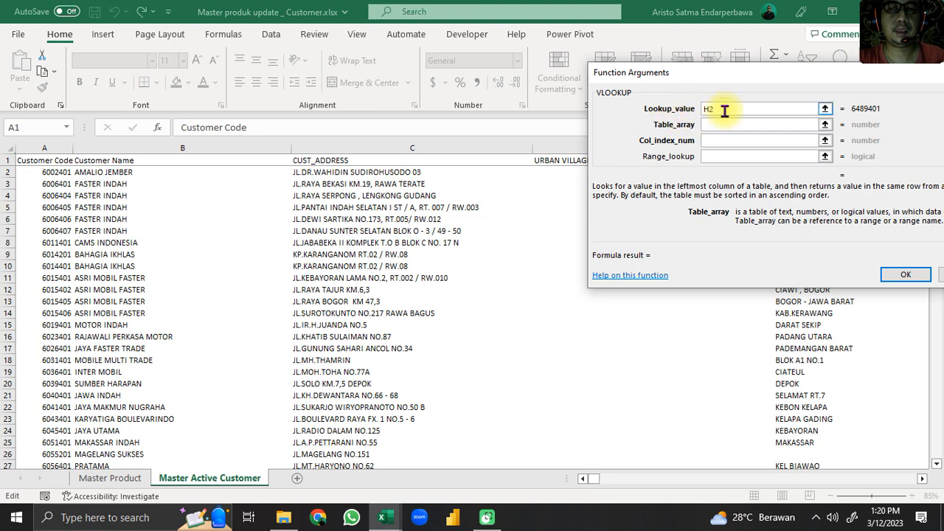
left_click(39, 174)
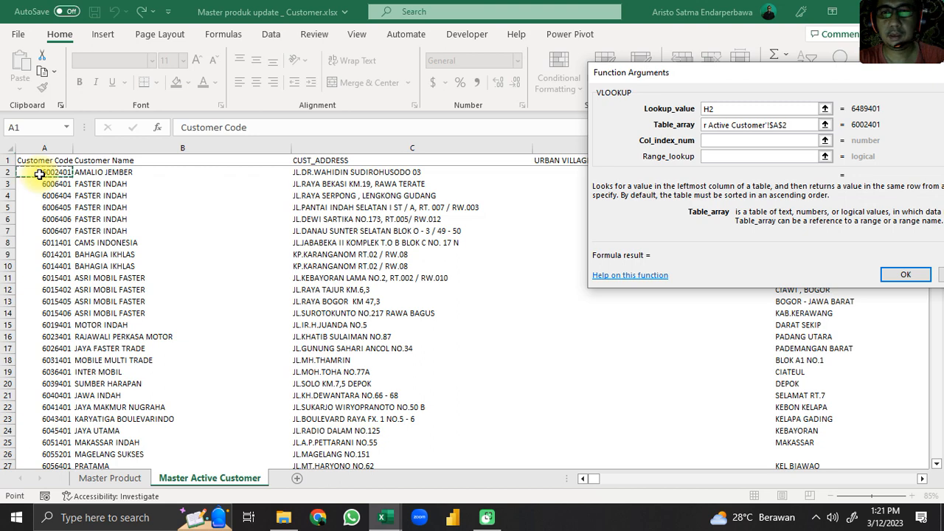
left_click_drag(39, 174, 628, 361)
left_click(628, 361)
left_click_drag(30, 177, 698, 389)
key("ctrl+shift+Down")
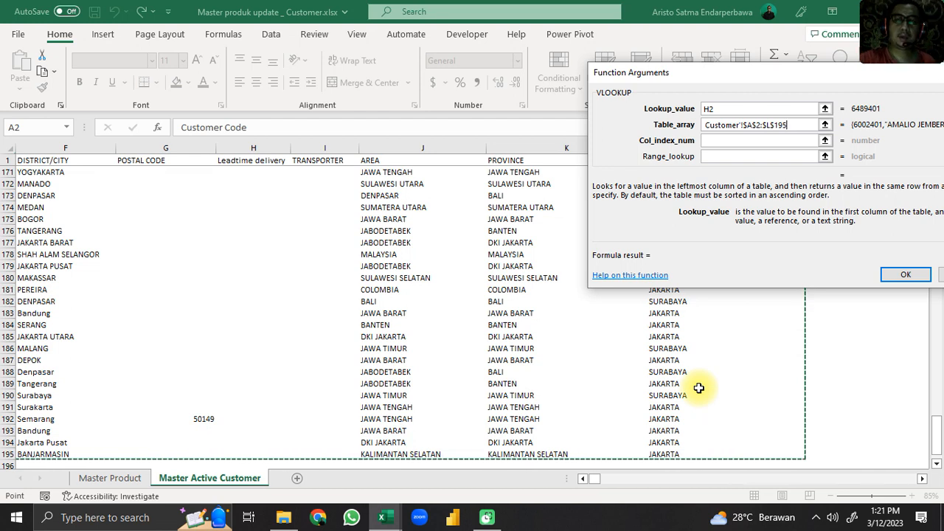
Extend the table array's last row to 400 so the range reads $A$2:$L$400
left_click(800, 123)
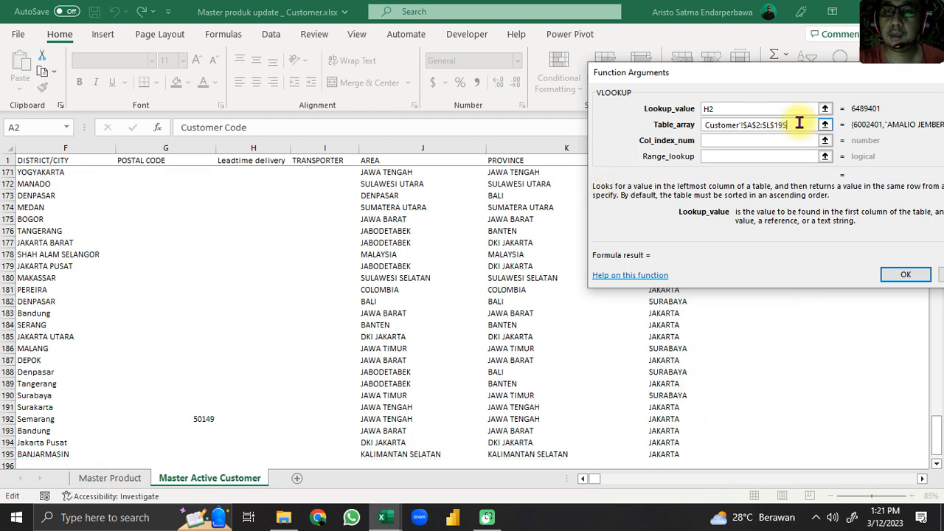
key("BackSpace")
key("BackSpace")
key("BackSpace")
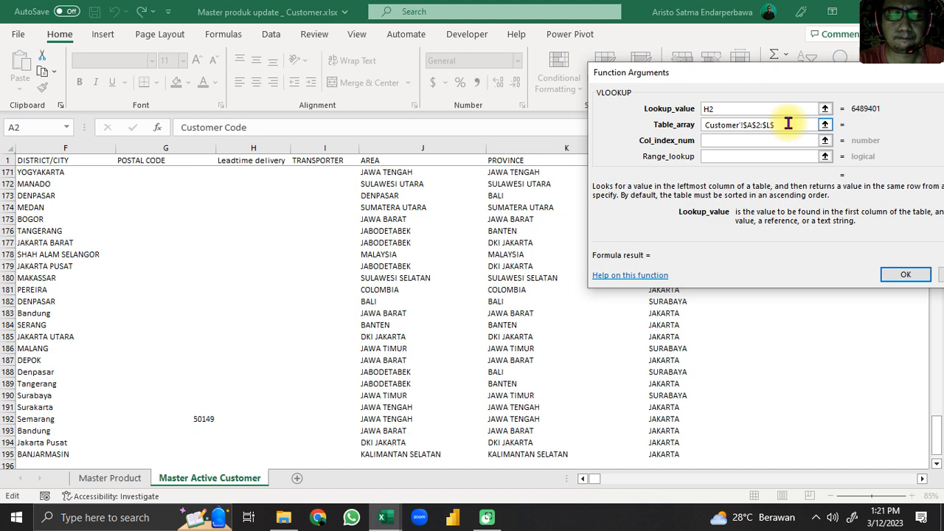
type("400")
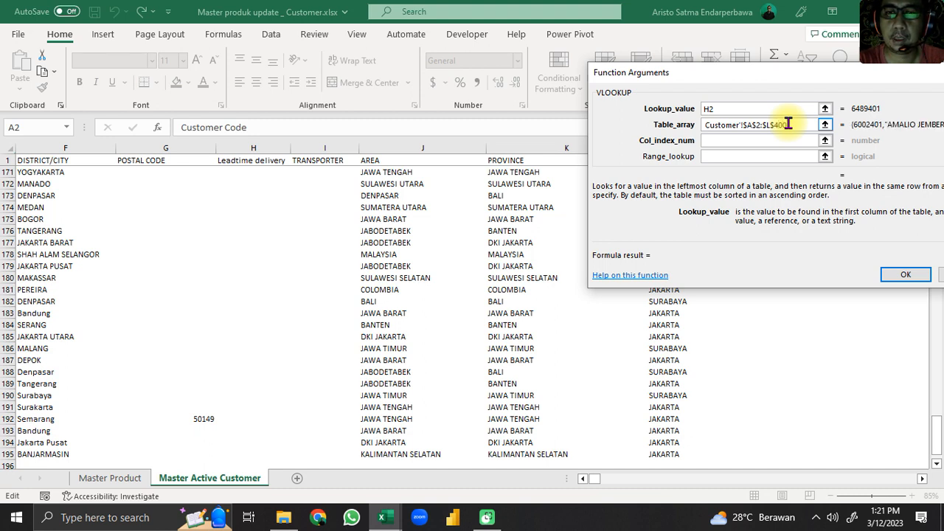
type("0")
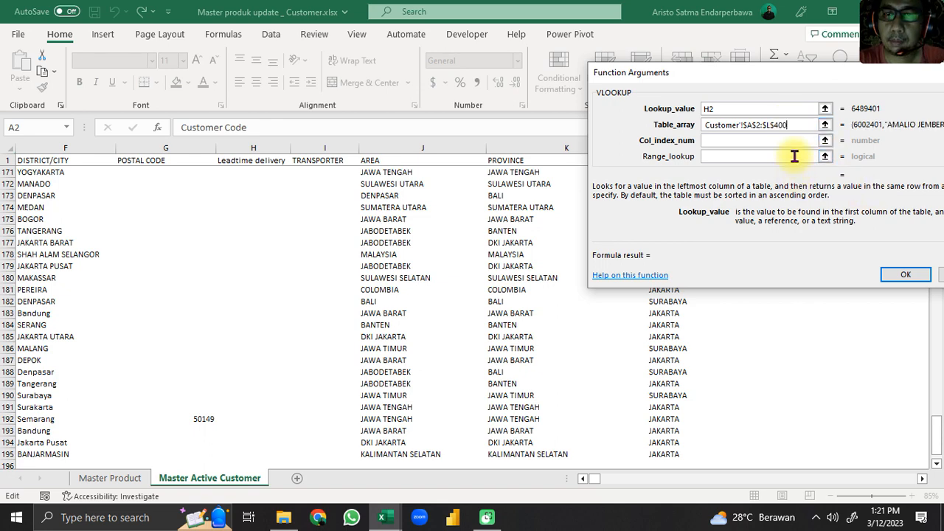
Check the column order in the Master Active Customer sheet and set the column index number to 2 for Customer Name
left_click(736, 140)
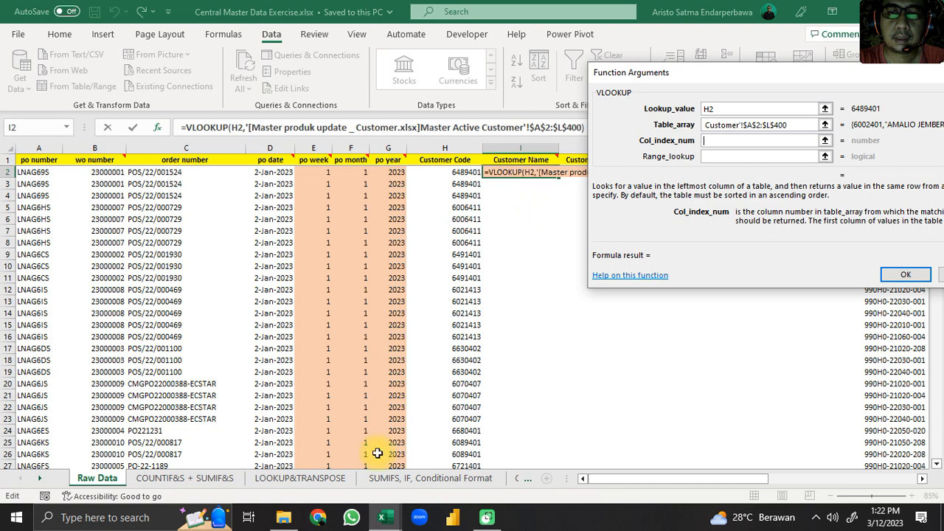
left_click(389, 520)
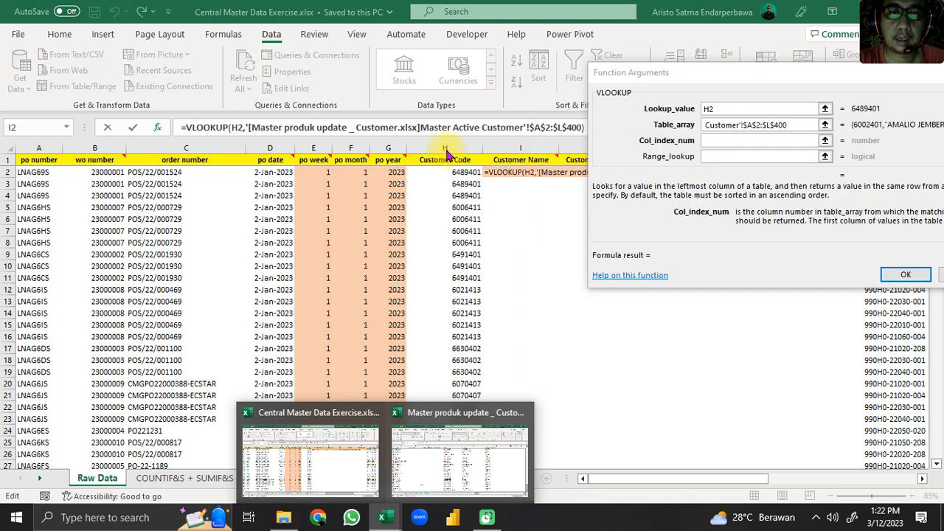
left_click(452, 450)
left_click(591, 479)
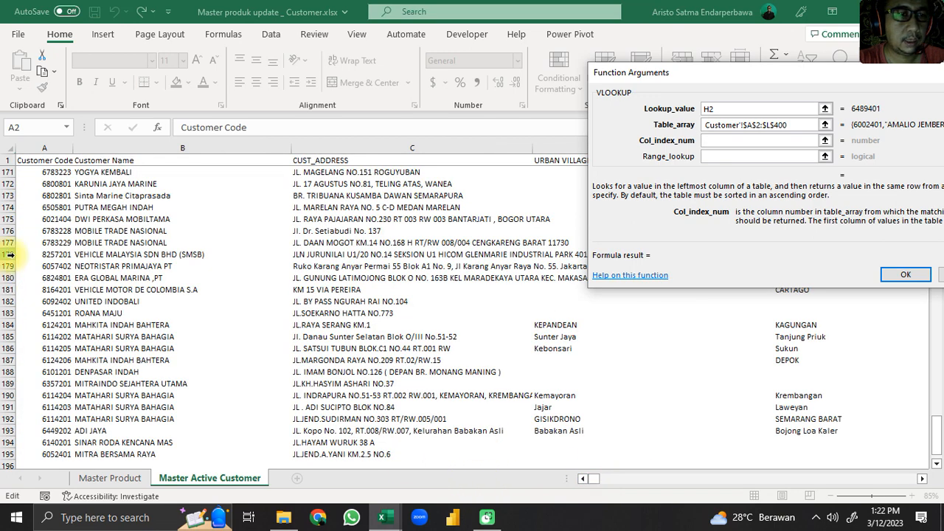
scroll(33, 229, "up", 3)
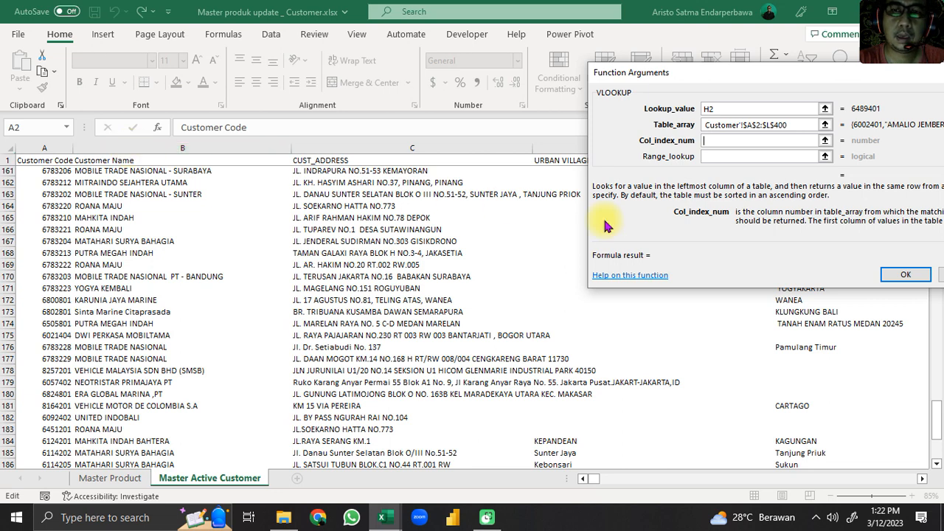
type("2")
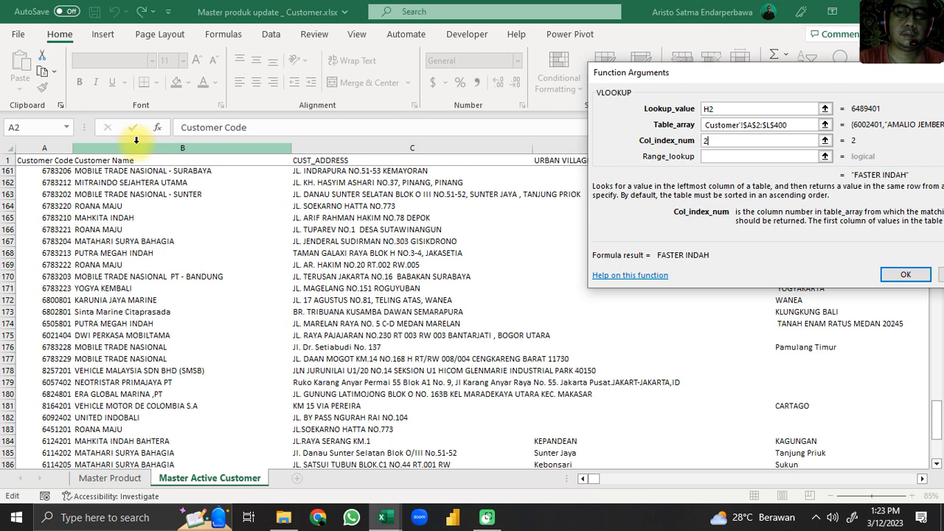
Set the range lookup to FALSE for an exact match and enter the finished VLOOKUP in I2
left_click(710, 160)
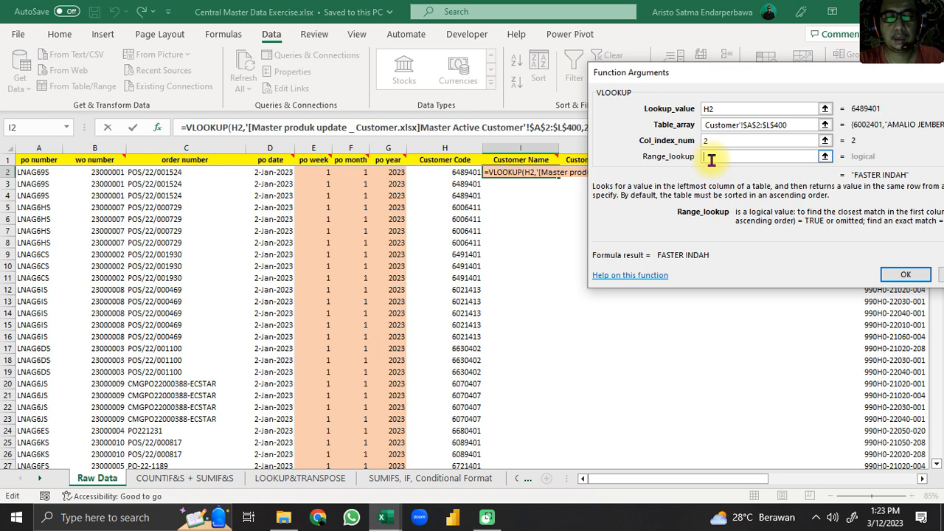
type("0")
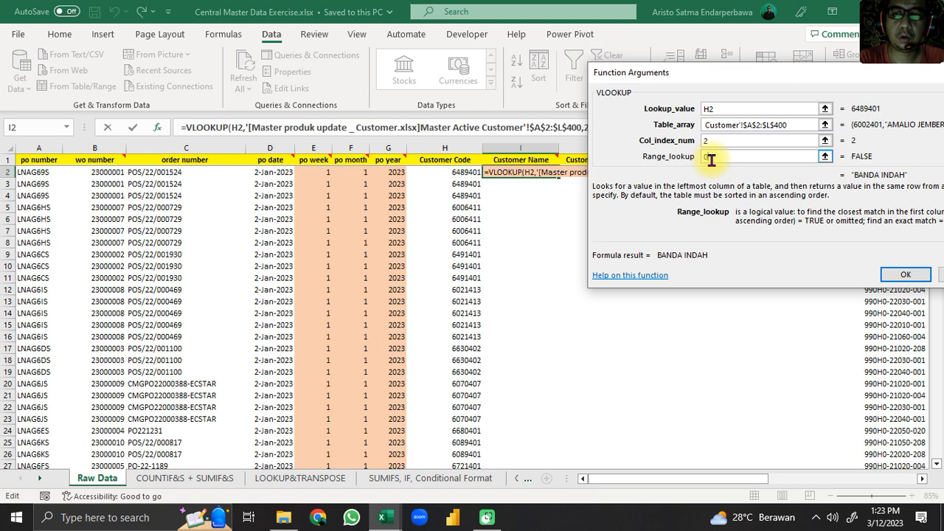
key("BackSpace")
type("FA")
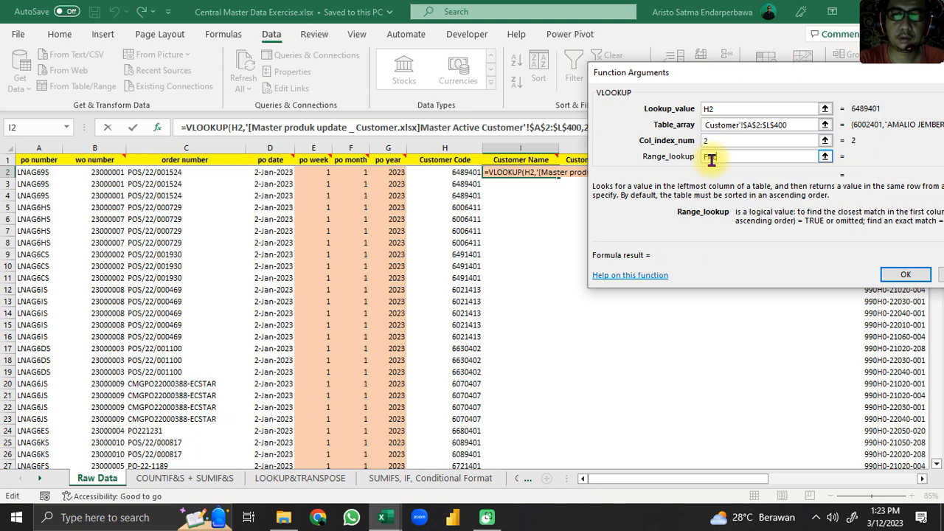
type("LSE")
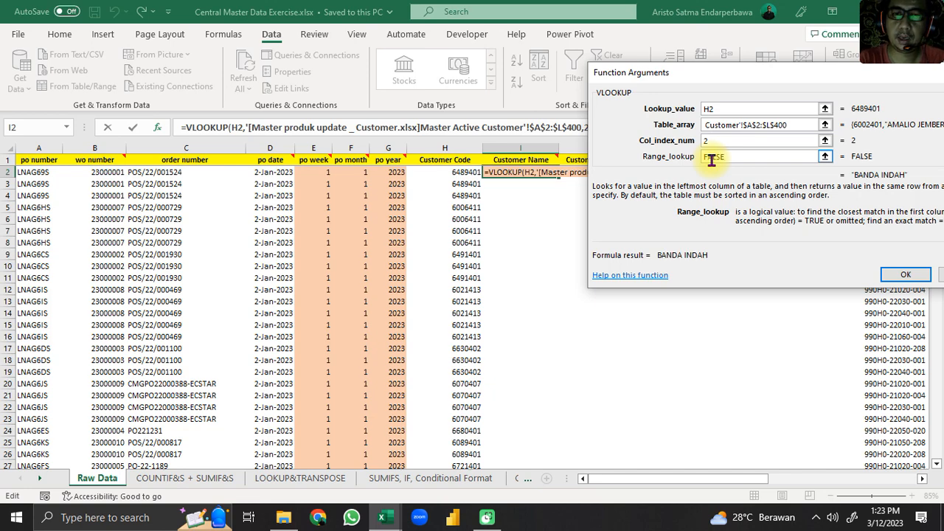
key("Return")
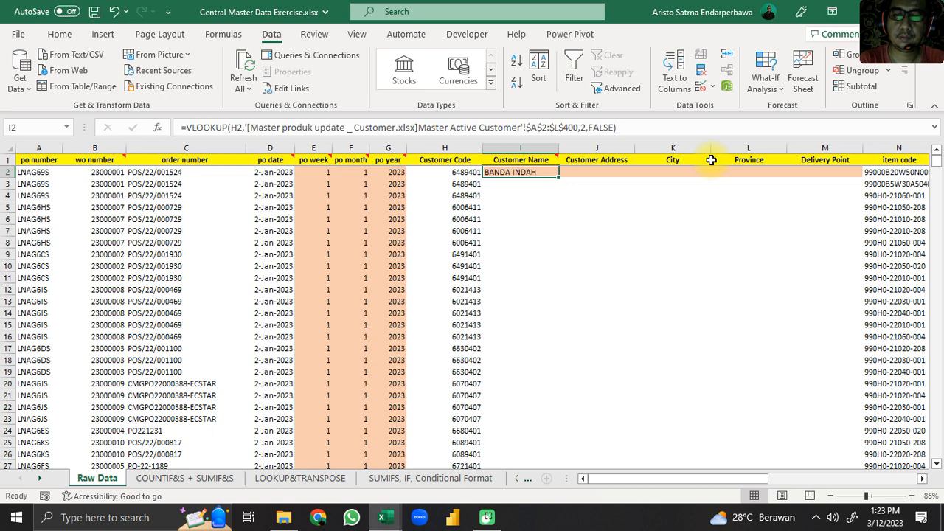
Start a VLOOKUP formula in Customer Address cell J2 with Customer Code cell H2 as the lookup value
left_click(582, 174)
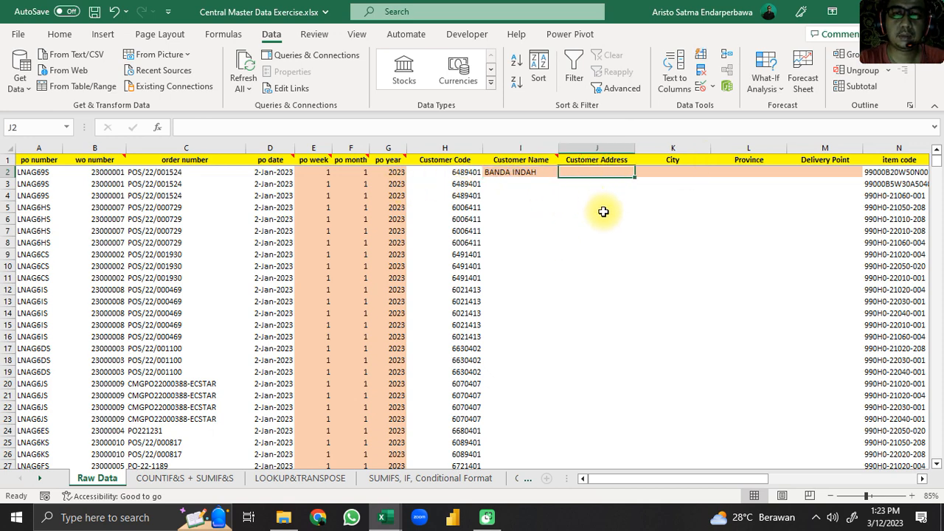
type("=VLL")
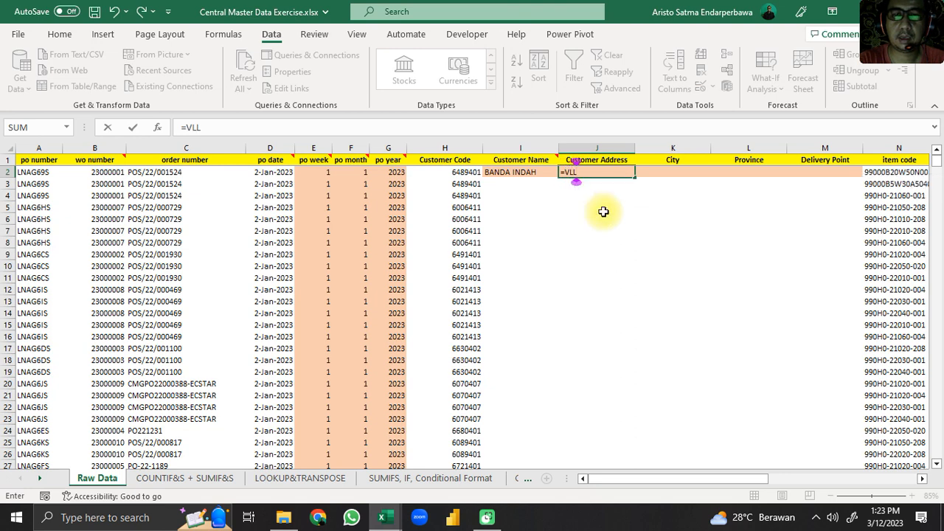
key("BackSpace")
key("BackSpace")
key("BackSpace")
type("V")
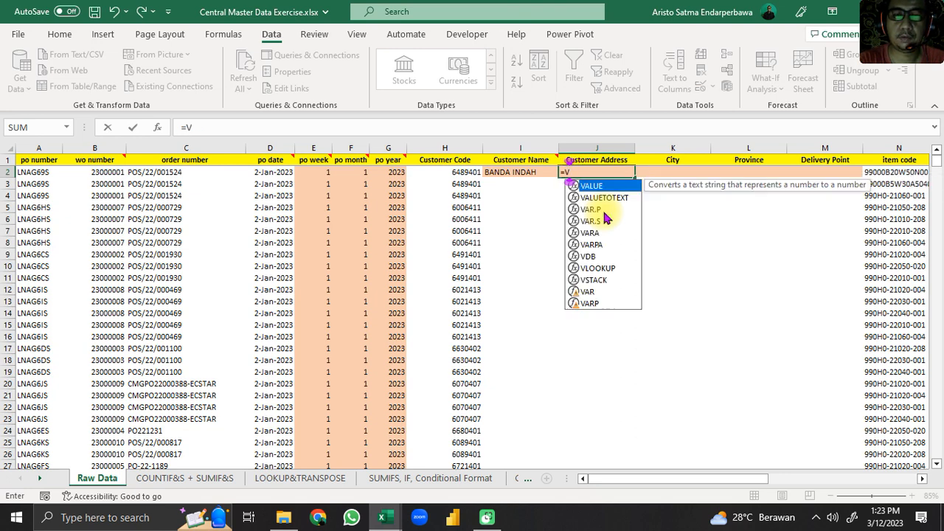
type("LOOKUP(")
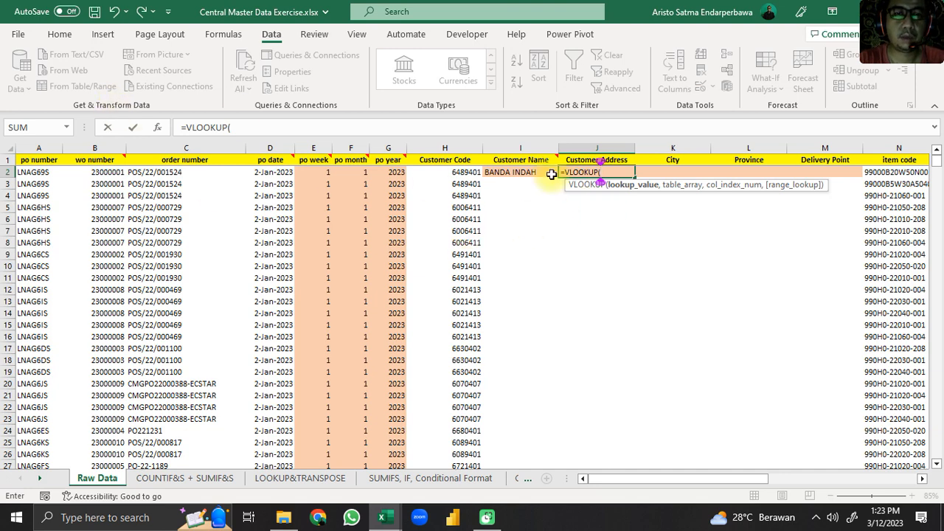
left_click(472, 173)
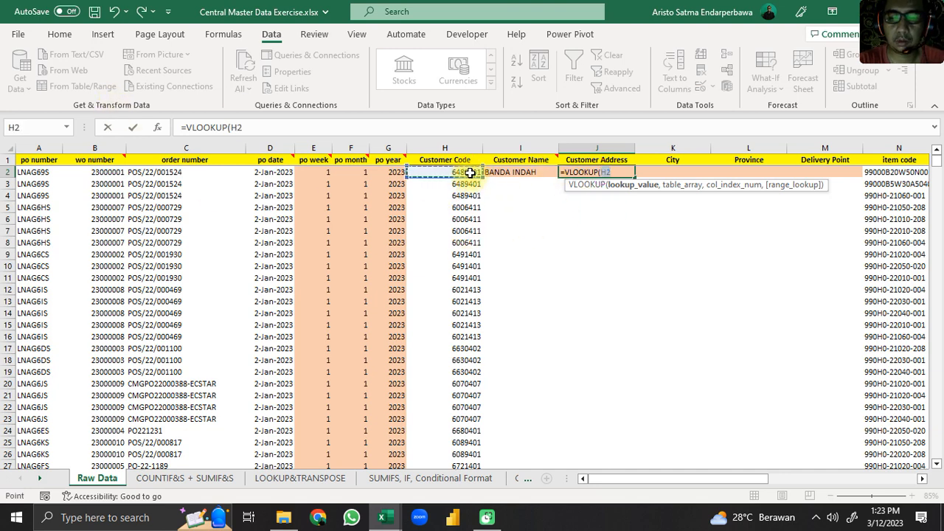
type(",")
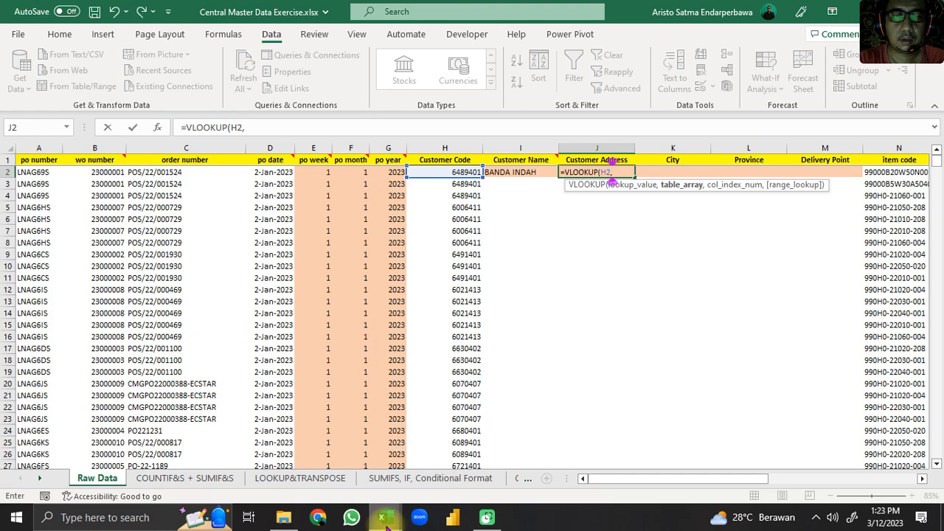
Select the Master Active Customer data from A2 through column L down to its last row as the table array for J2's VLOOKUP
mouse_move(389, 521)
left_click(460, 462)
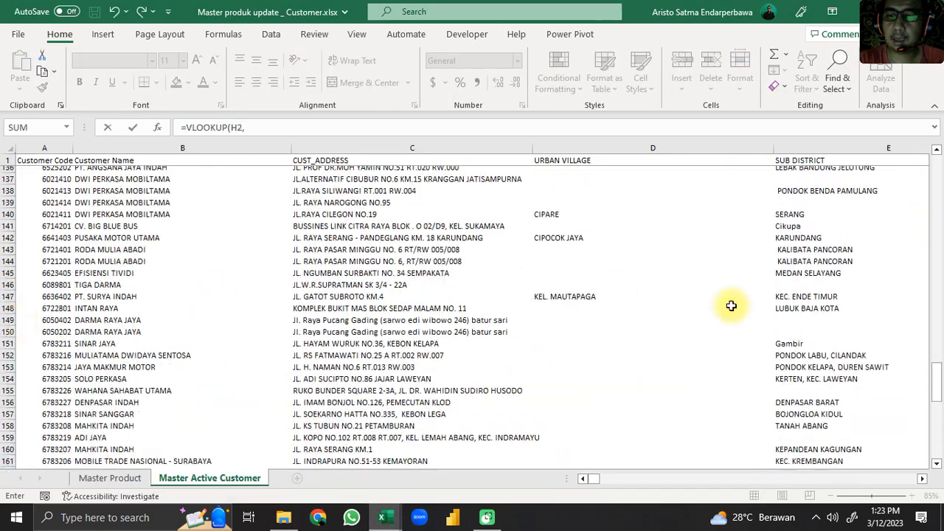
left_click_drag(936, 391, 935, 126)
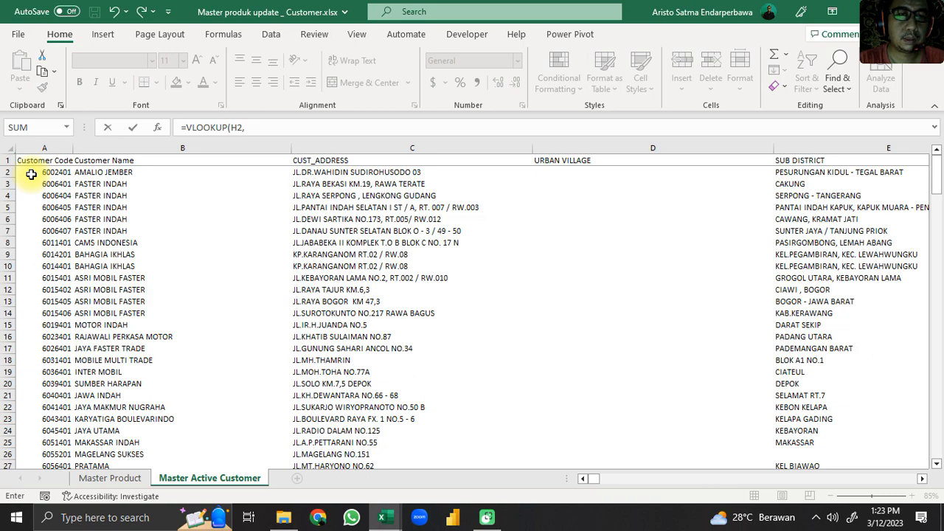
left_click_drag(31, 174, 684, 411)
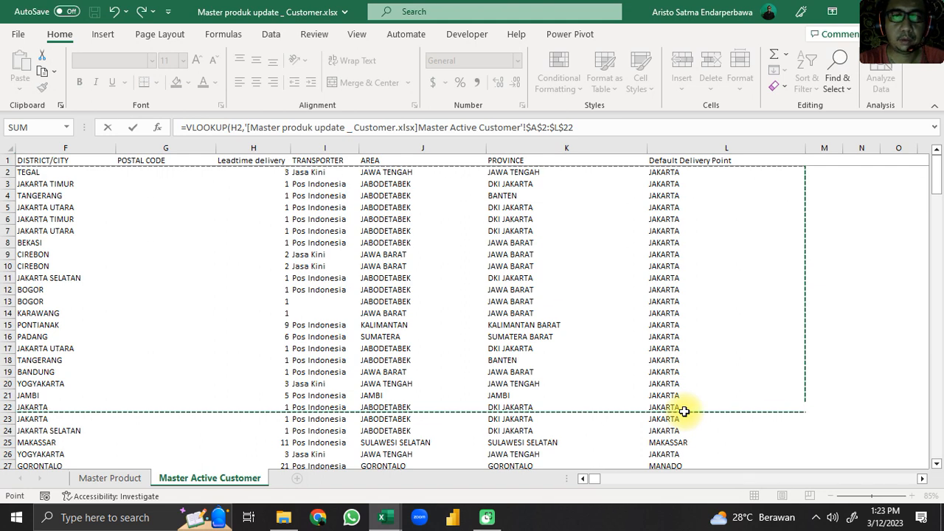
key("ctrl+shift+Down")
Change the last row of the J2 formula's table array to 400 so the range reads $A$2:$L$400
left_click(595, 130)
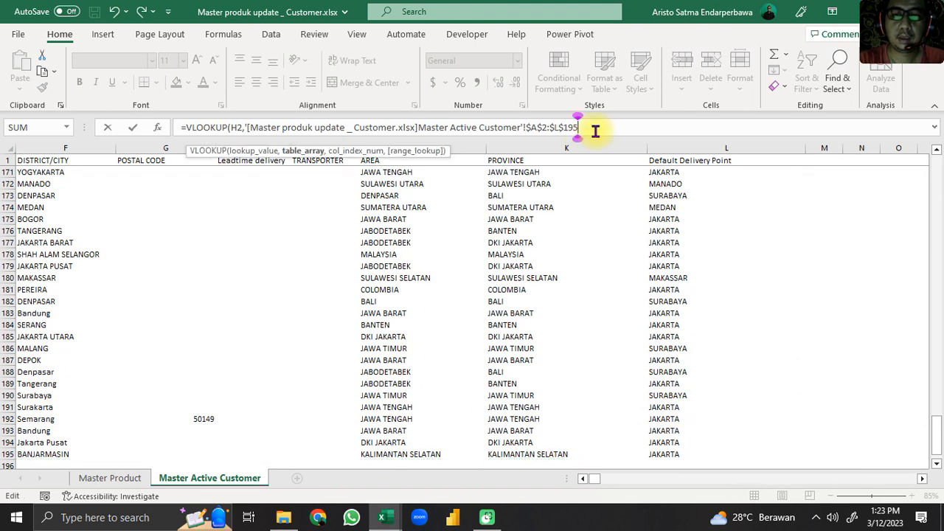
key("BackSpace")
key("BackSpace")
key("BackSpace")
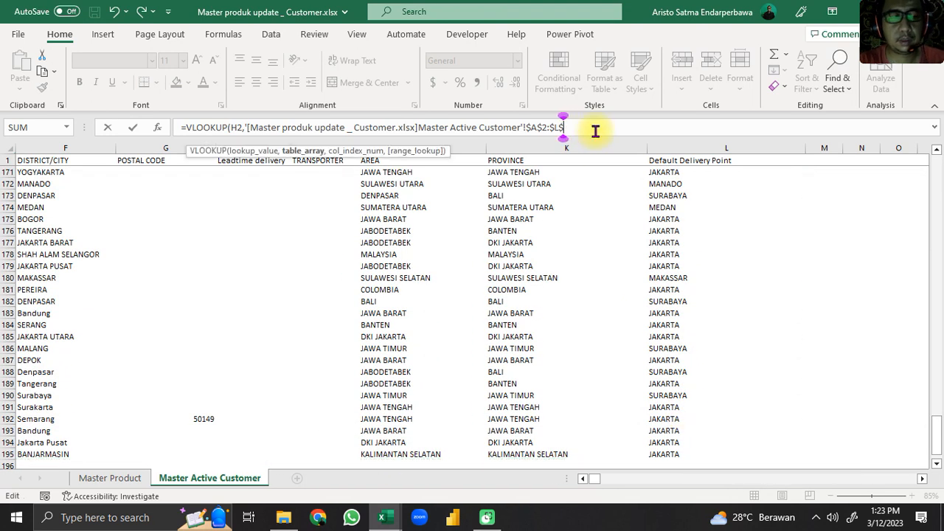
type("400)")
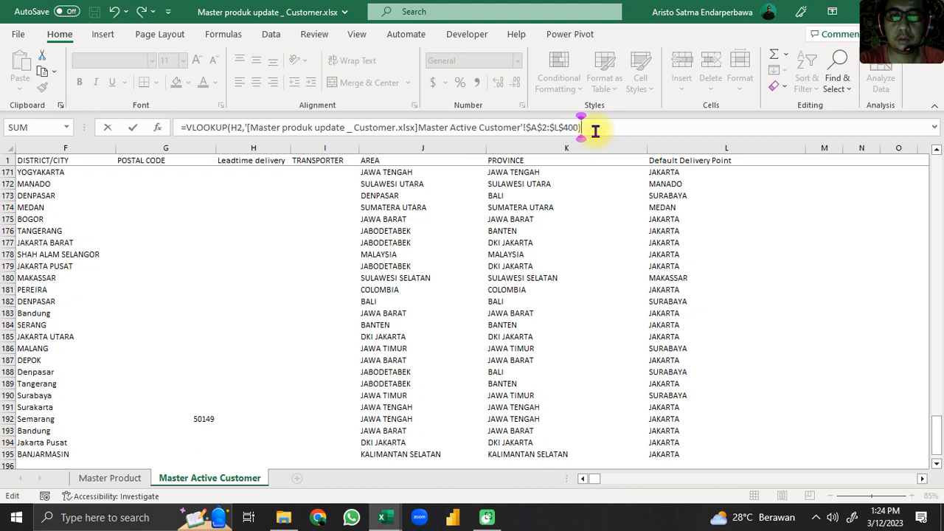
Set the column index number to 3 for the customer address and range lookup to FALSE, and enter the VLOOKUP in J2
left_click_drag(594, 480, 407, 470)
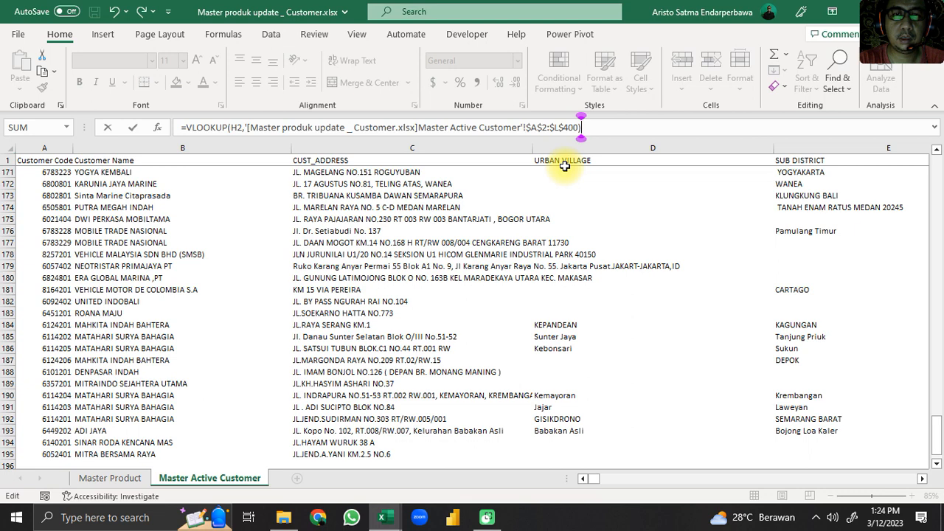
key("BackSpace")
type(",")
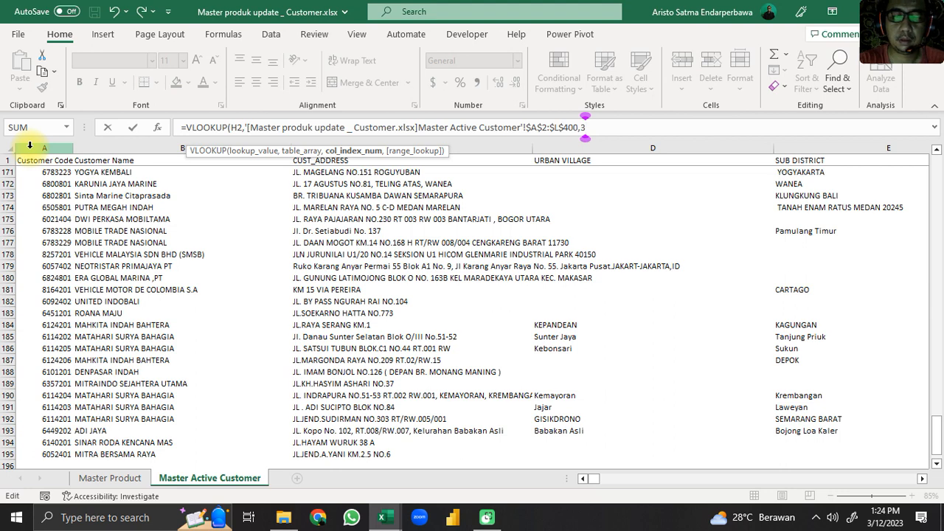
type("3,FALSE)")
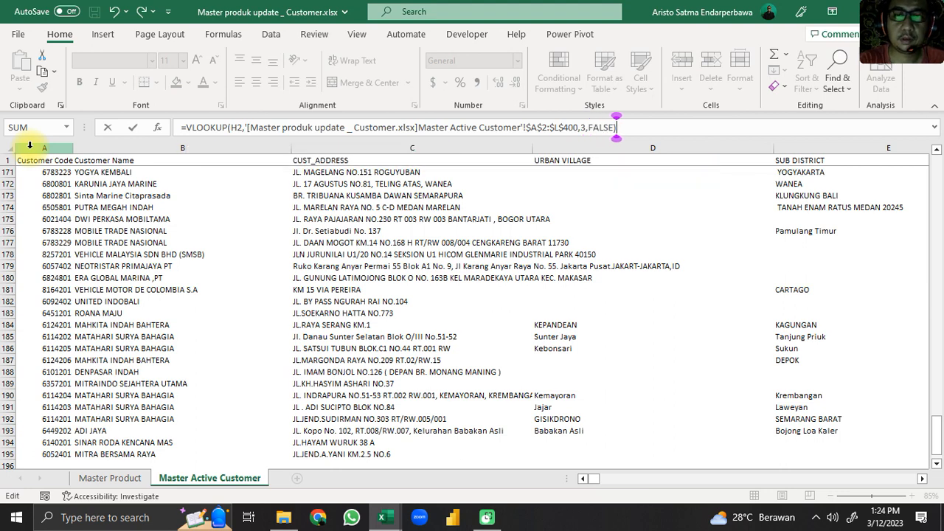
key("ctrl+Tab")
key("Return")
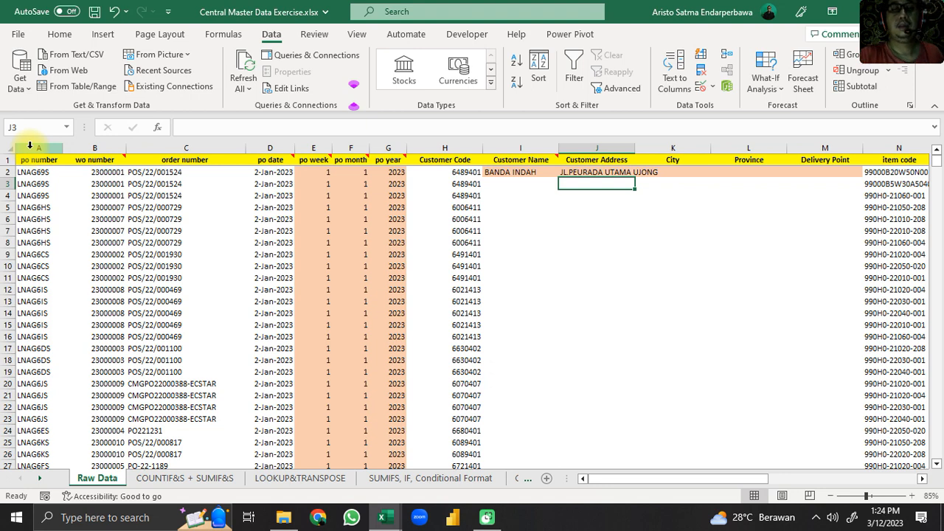
left_click(599, 230)
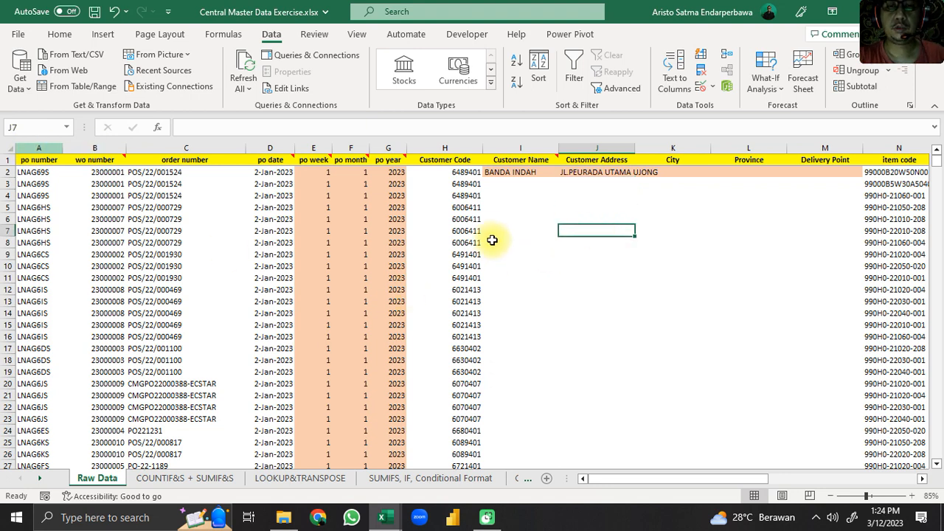
Lock the column of the lookup value in I2's Customer Name formula as $H2 and enter it
left_click(517, 180)
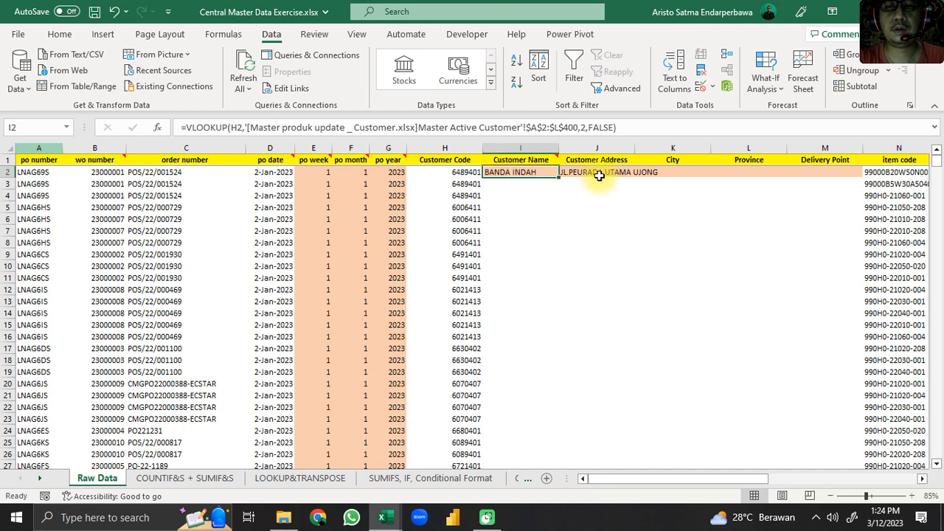
left_click(231, 128)
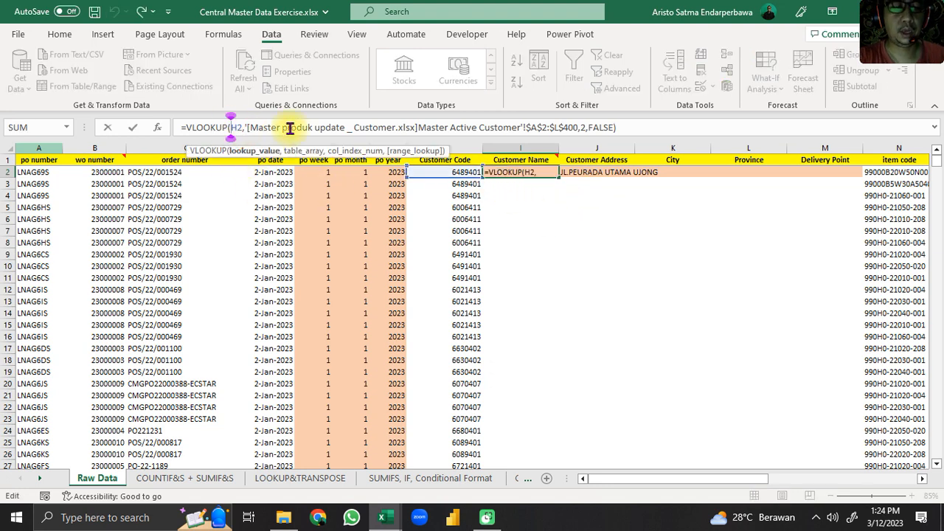
type("$")
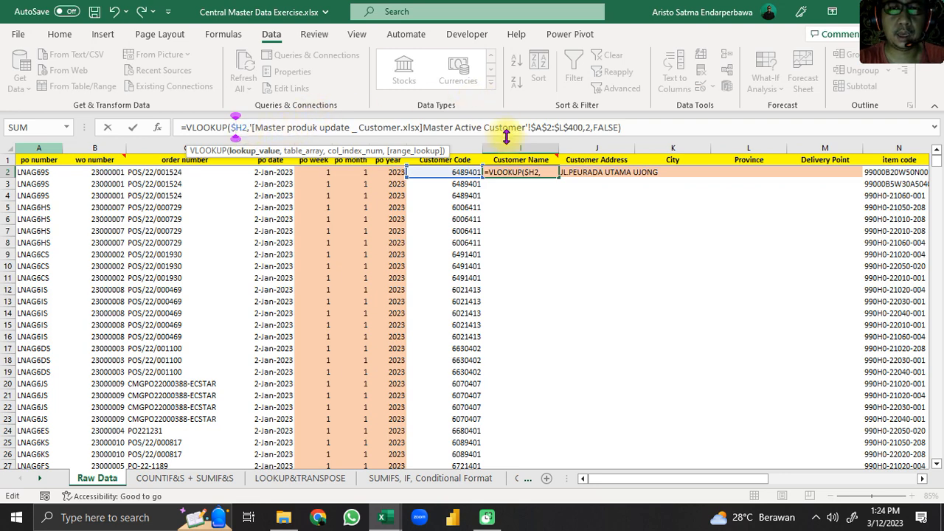
left_click(544, 211)
left_click(518, 172)
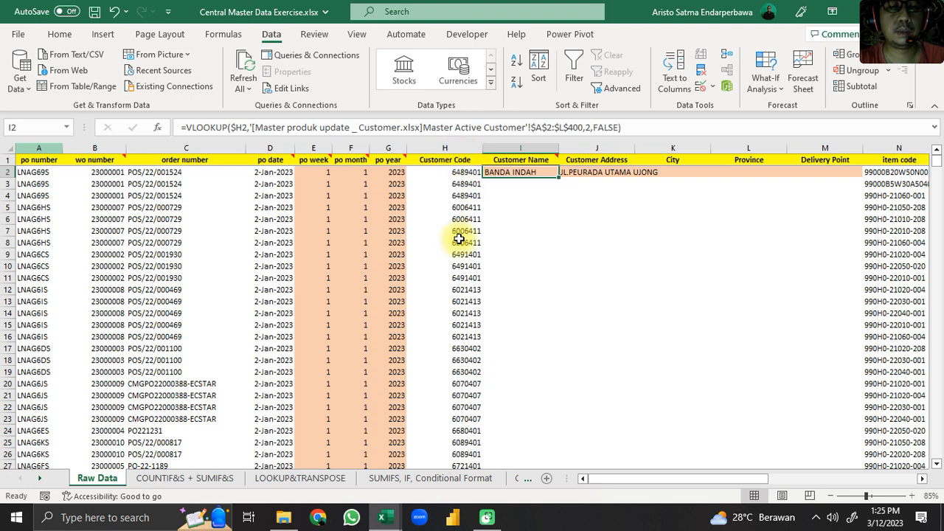
Return I2's lookup value to the relative reference H2 and copy the formula into Customer Address cell J2
left_click(236, 127)
key("BackSpace")
key("ctrl+Return")
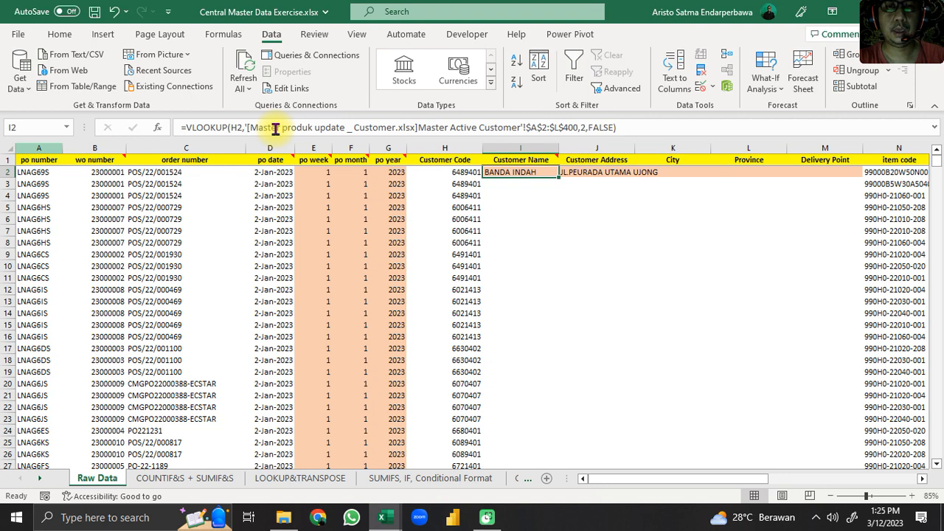
key("ctrl+c")
key("Right")
key("ctrl+v")
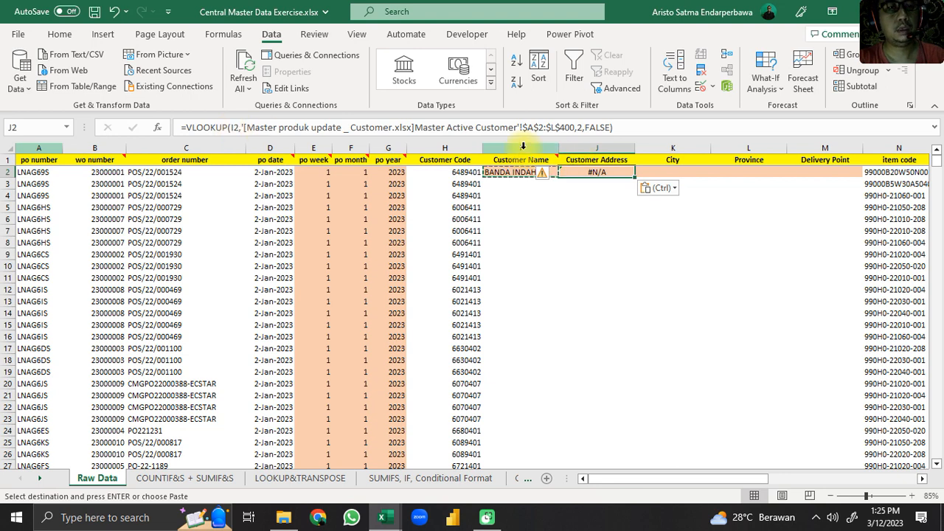
Change the lookup value in I2's VLOOKUP to $H2 so its column stays fixed when copied
key("Left")
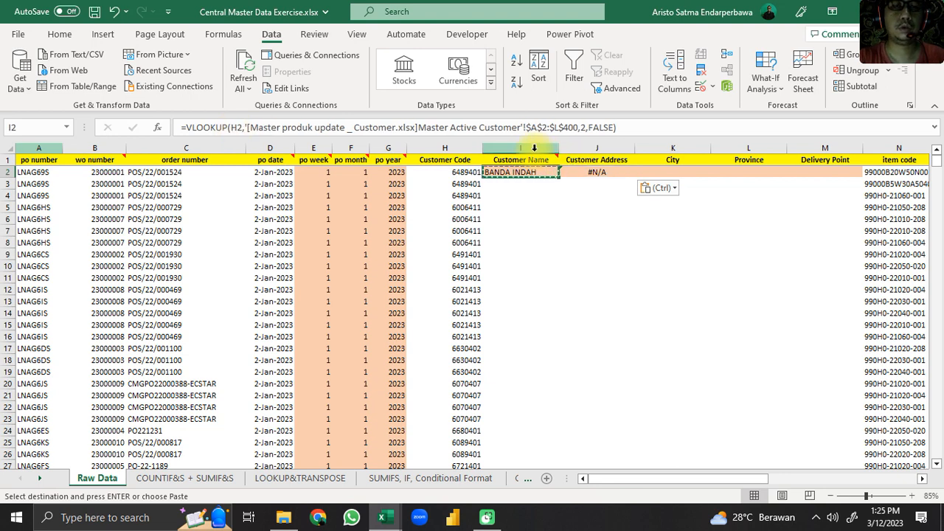
left_click(232, 127)
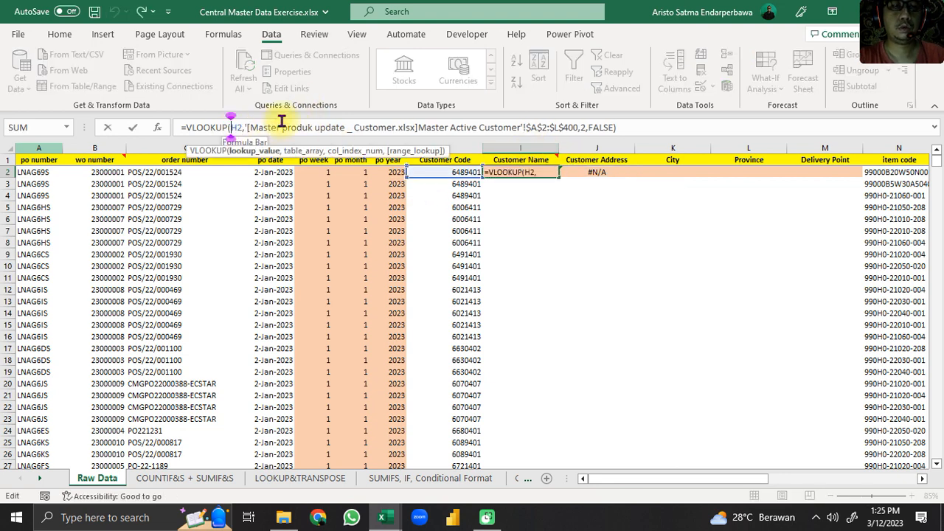
type("$")
key("ctrl+Return")
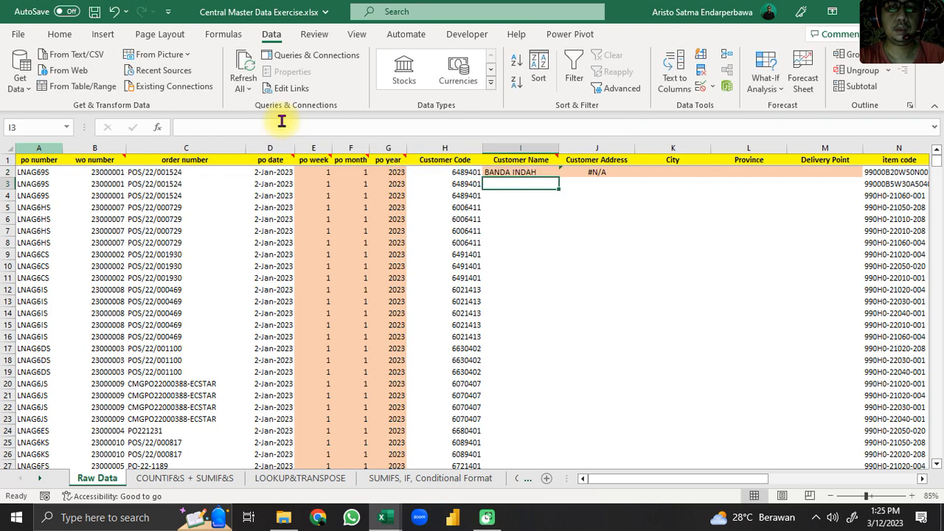
Copy the $H2 formula from I2 into J2 and check the column order in the Master Active Customer sheet
key("ctrl+c")
key("Right")
key("ctrl+v")
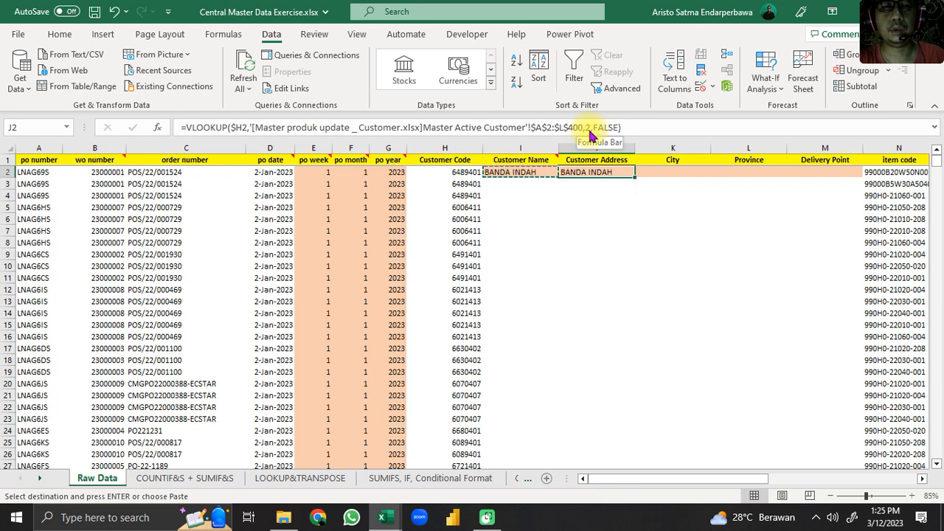
key("alt+Tab")
scroll(219, 246, "up", 3)
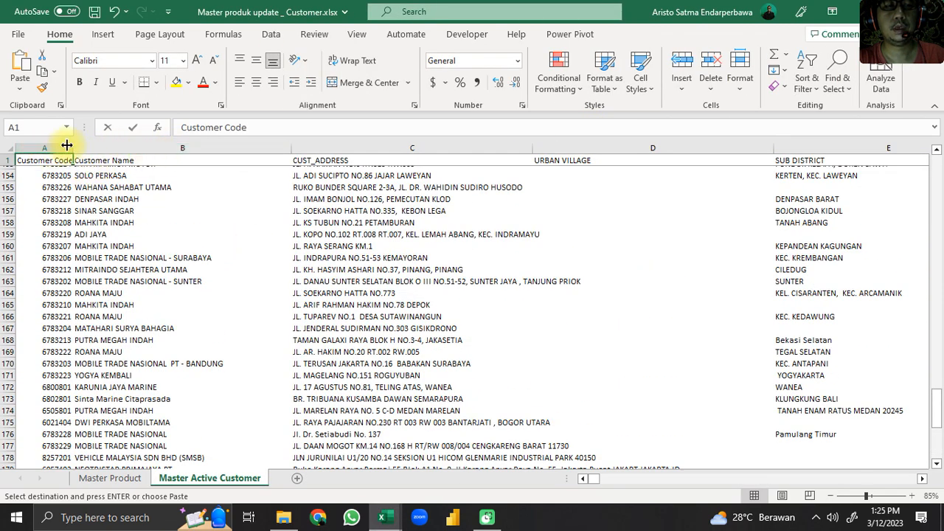
key("alt+Tab")
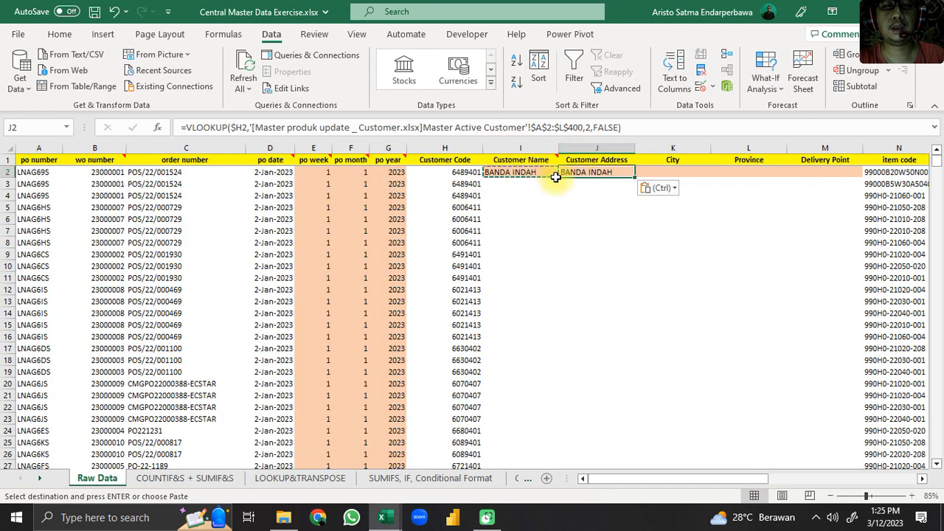
Copy J2's formula across the City, Province and Delivery Point cells K2:M2, and clear J2:M2
key("ctrl+c")
key("Right")
key("ctrl+v")
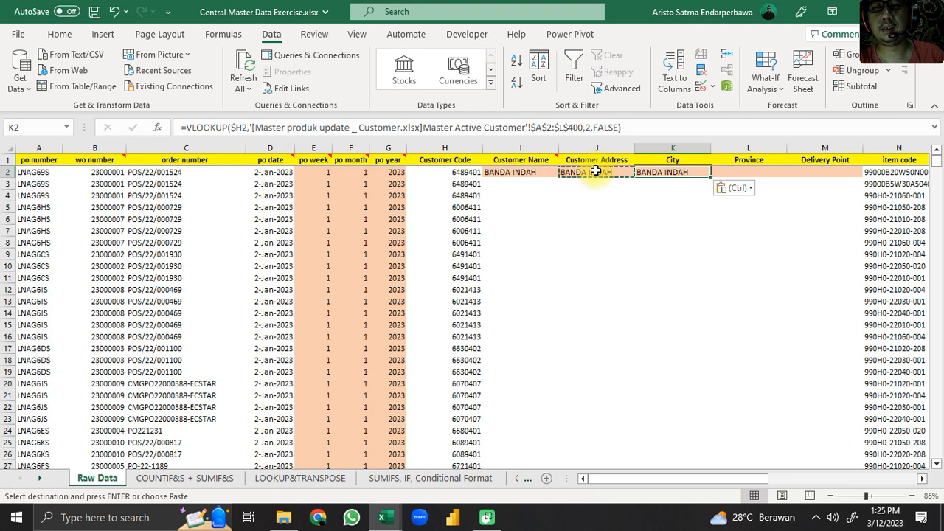
key("Right")
key("ctrl+v")
key("Right")
key("ctrl+v")
left_click(596, 171, "shift")
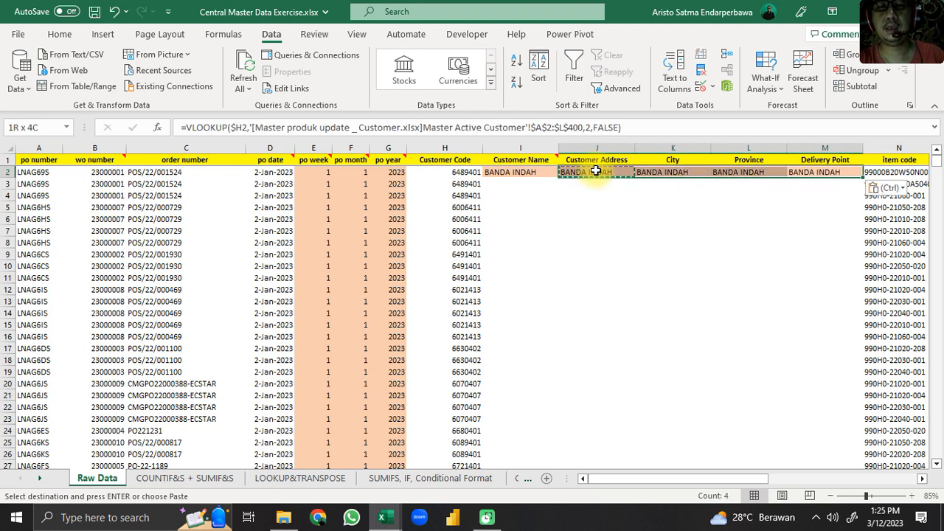
key("Delete")
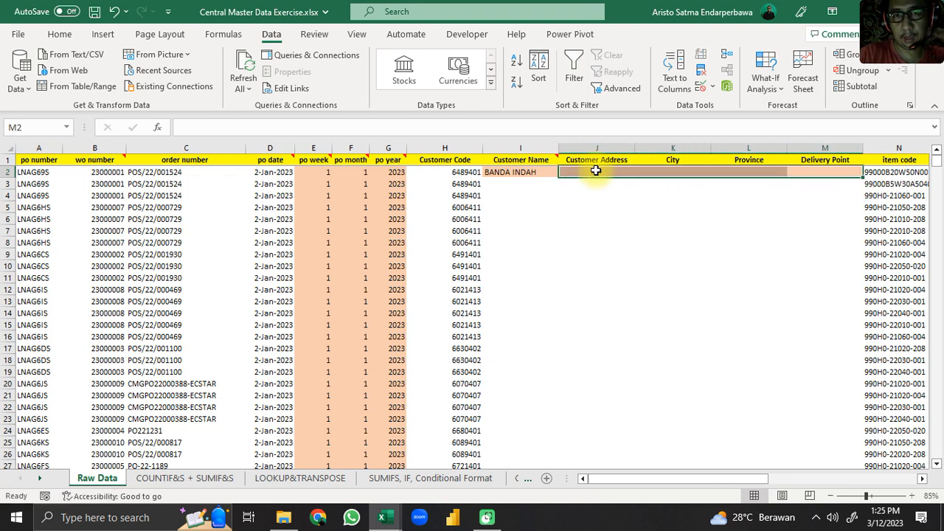
Replace the column index number in I2's VLOOKUP with COLUMN(B1) through the function arguments
left_click(527, 171)
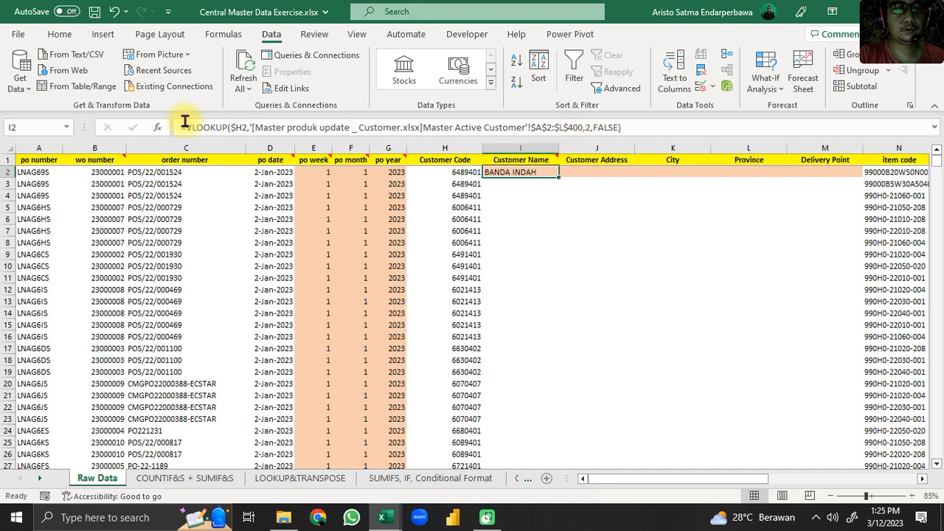
left_click(215, 127)
left_click(156, 128)
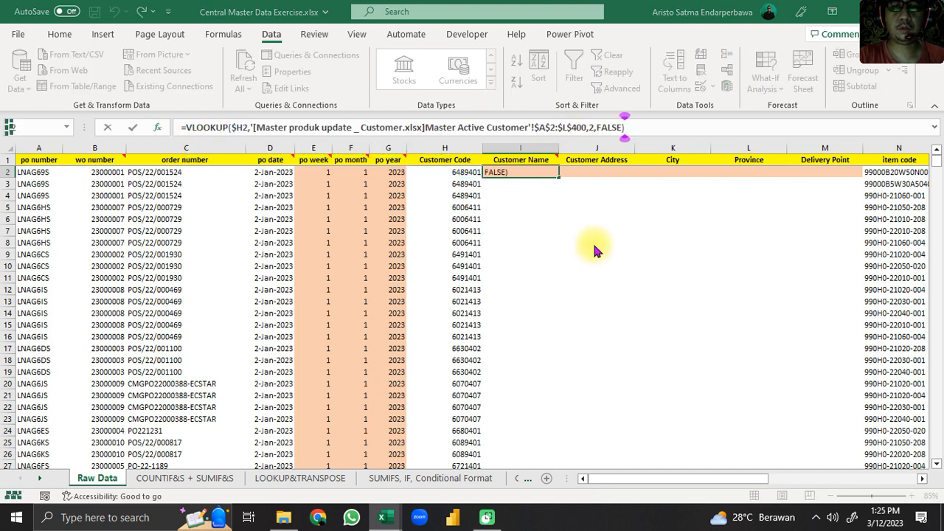
double_click(653, 140)
type("C")
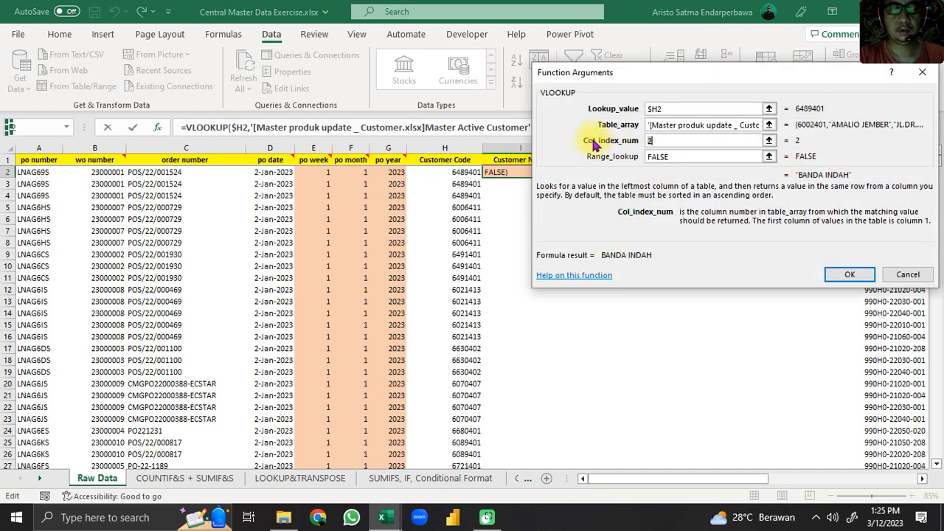
type("OLUMN")
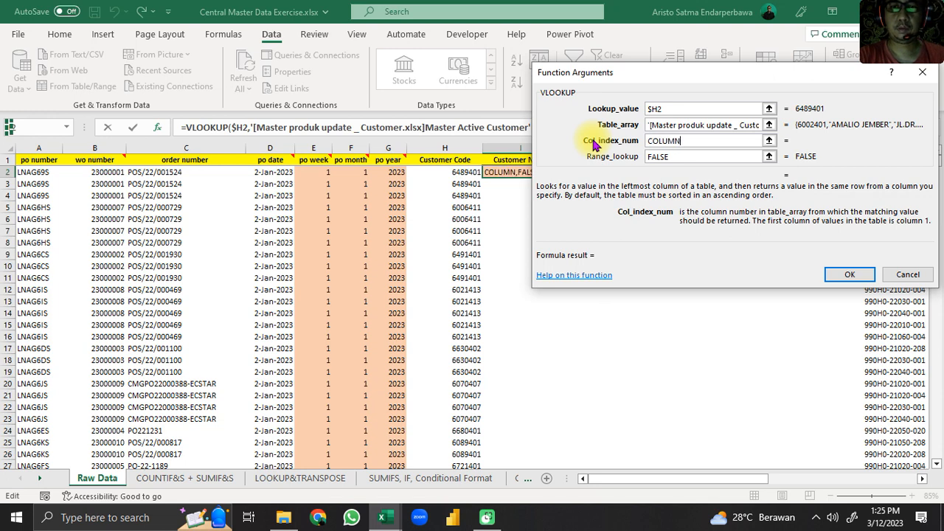
type("(")
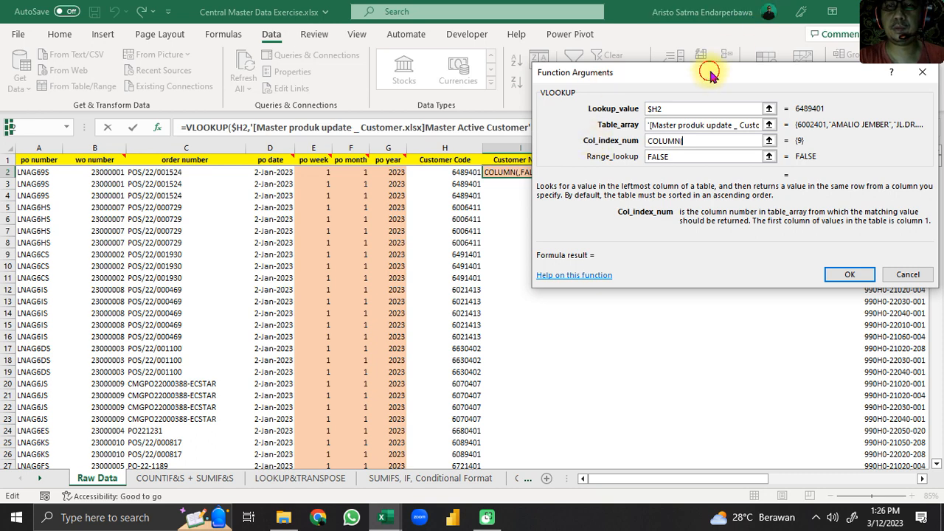
left_click_drag(710, 74, 760, 110)
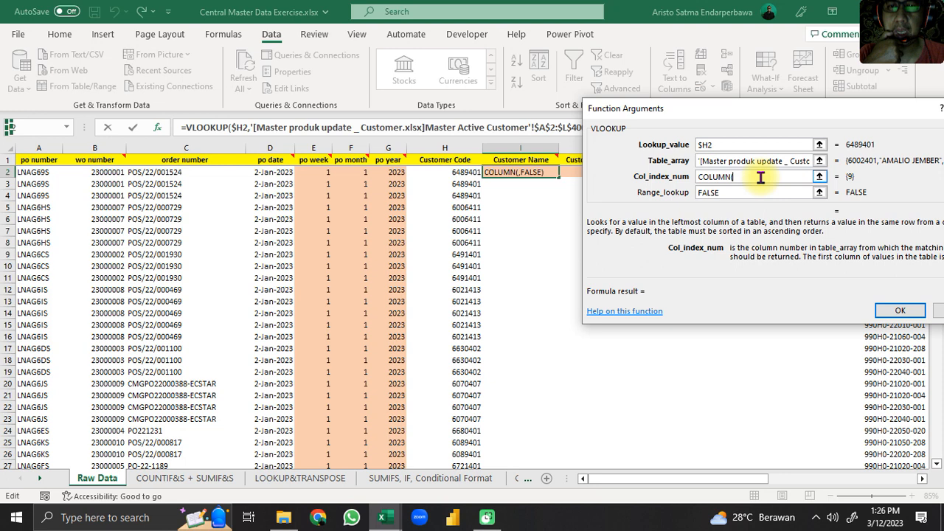
type("B")
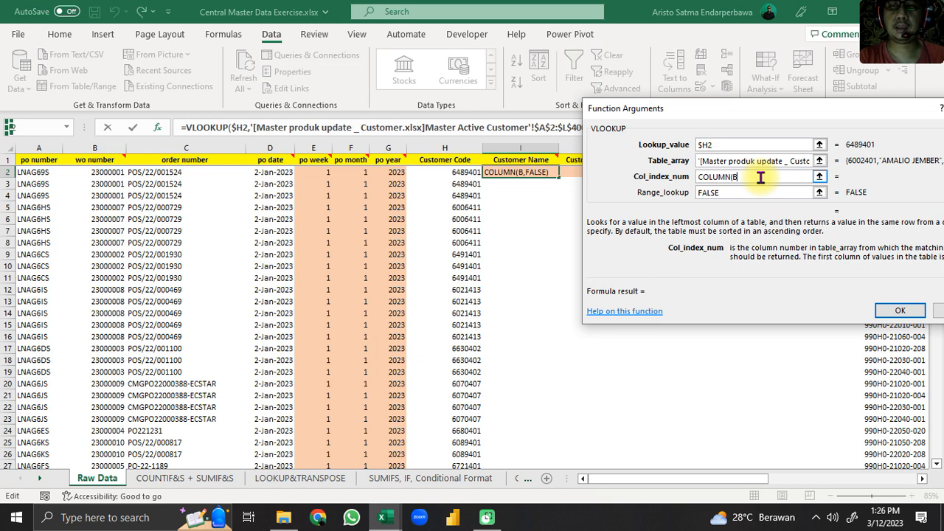
type("10)")
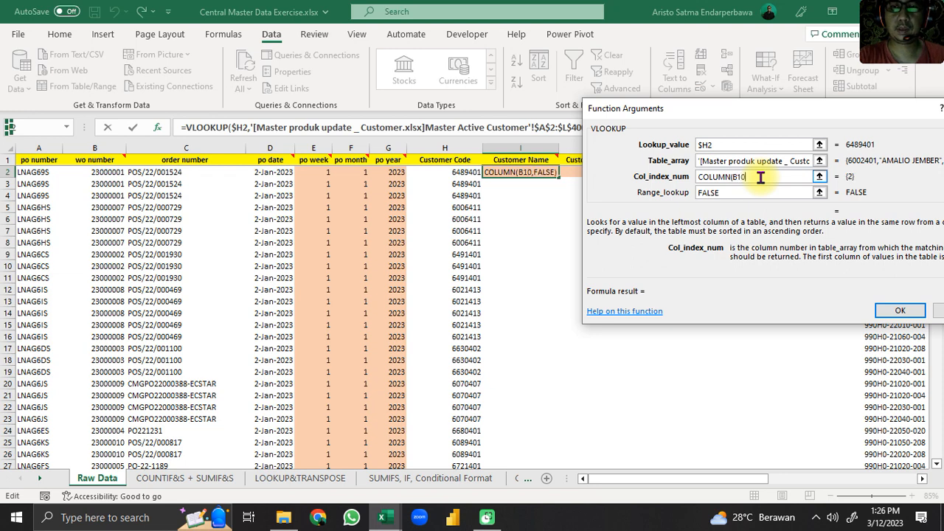
key("BackSpace")
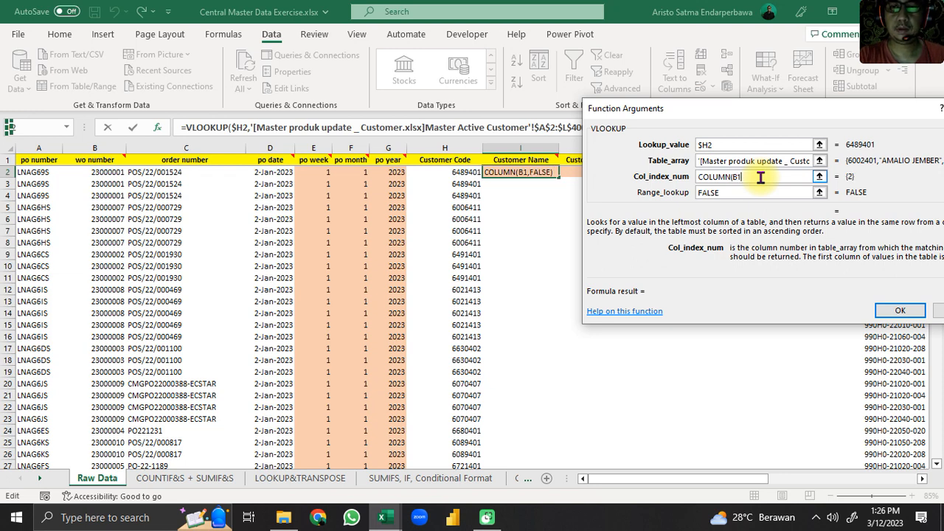
type("0")
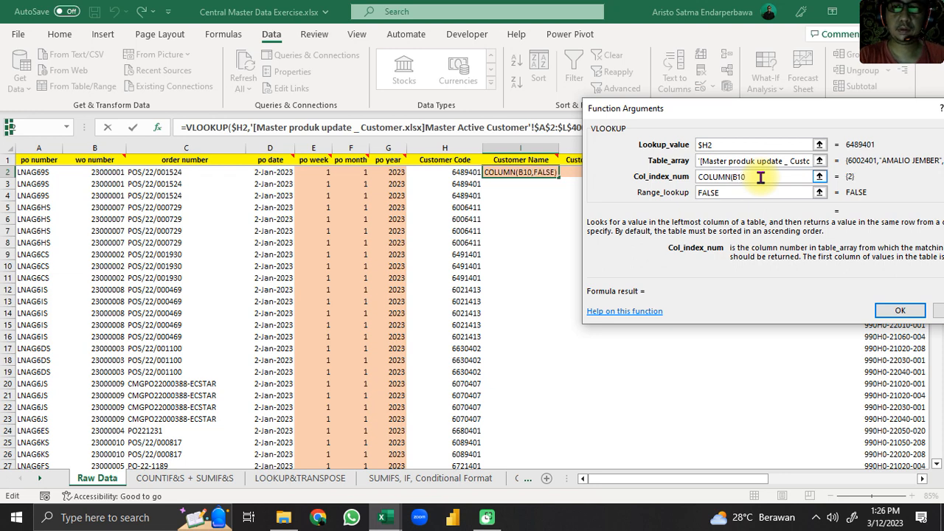
key("BackSpace")
type(")")
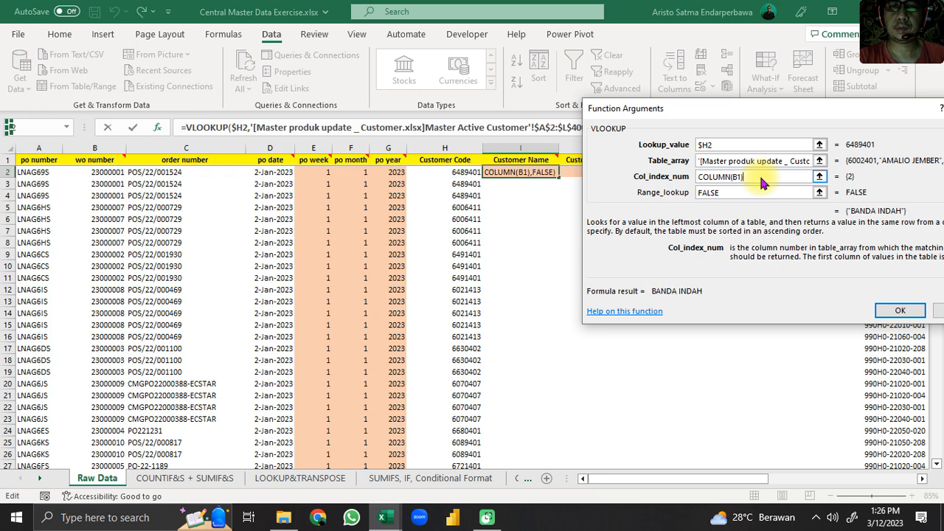
key("Return")
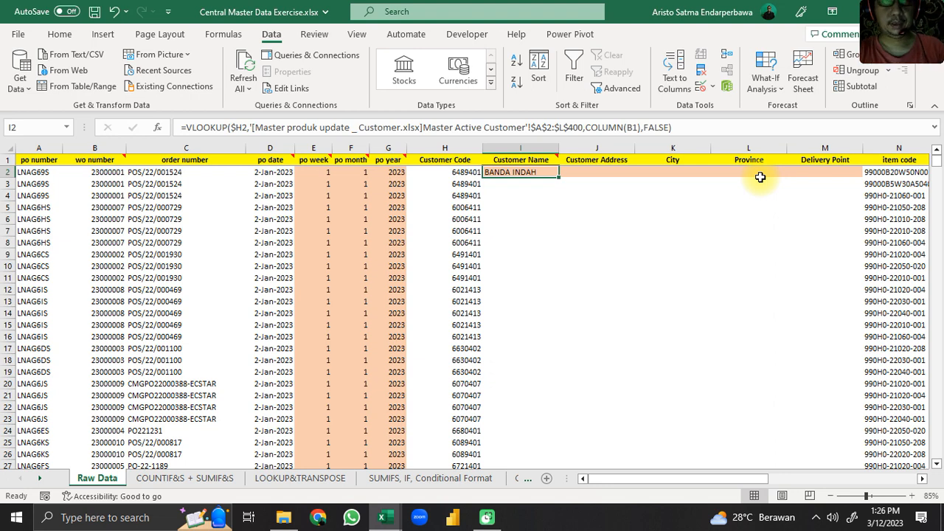
Copy the COLUMN-based VLOOKUP from I2 into Customer Address cell J2 and compare the two formulas
key("ctrl+c")
key("Right")
key("ctrl+v")
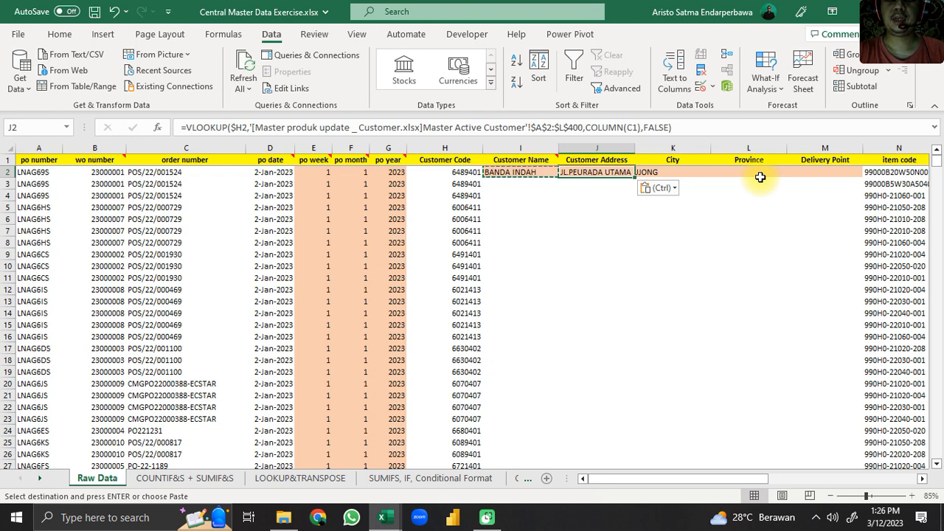
key("Left")
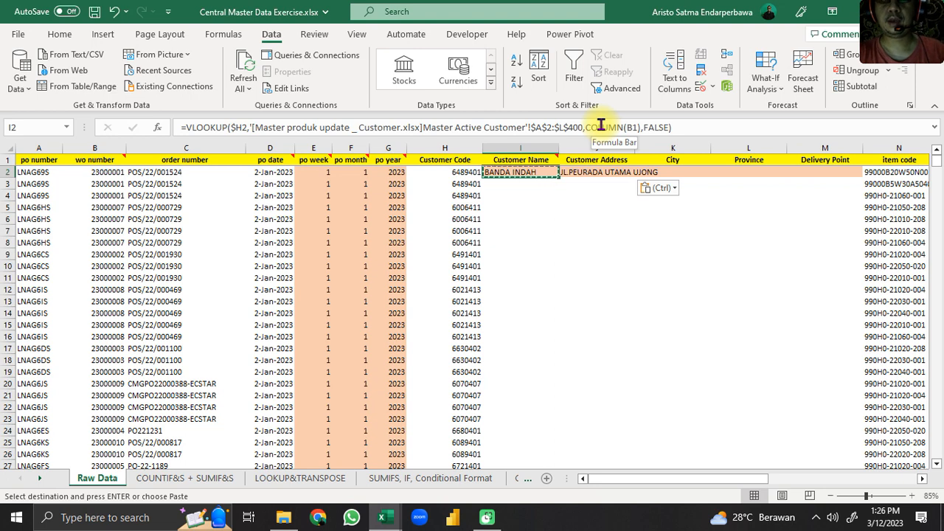
key("Right")
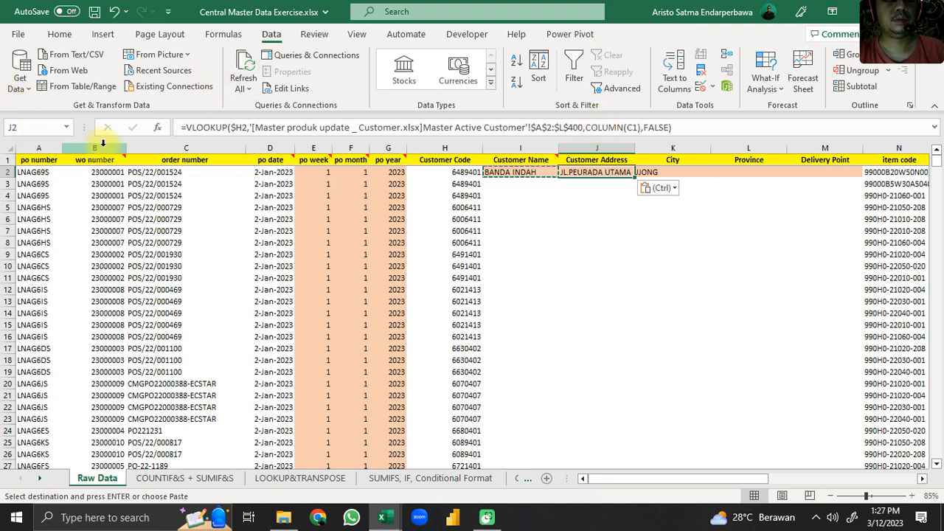
Enter the test formula =COLUMN(B1) in I3 and compare it with the column index in I2
left_click(509, 184)
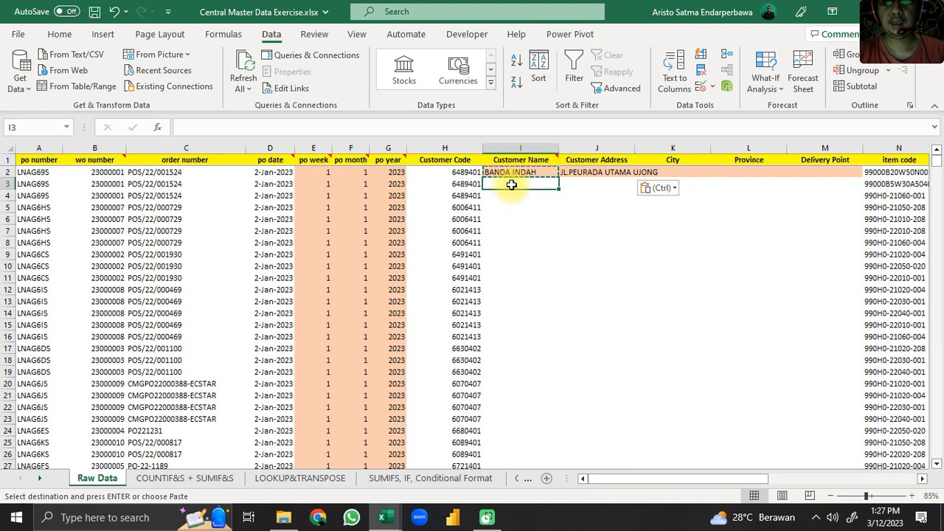
double_click(511, 185)
type("=VO")
key("BackSpace")
key("BackSpace")
type("CIL")
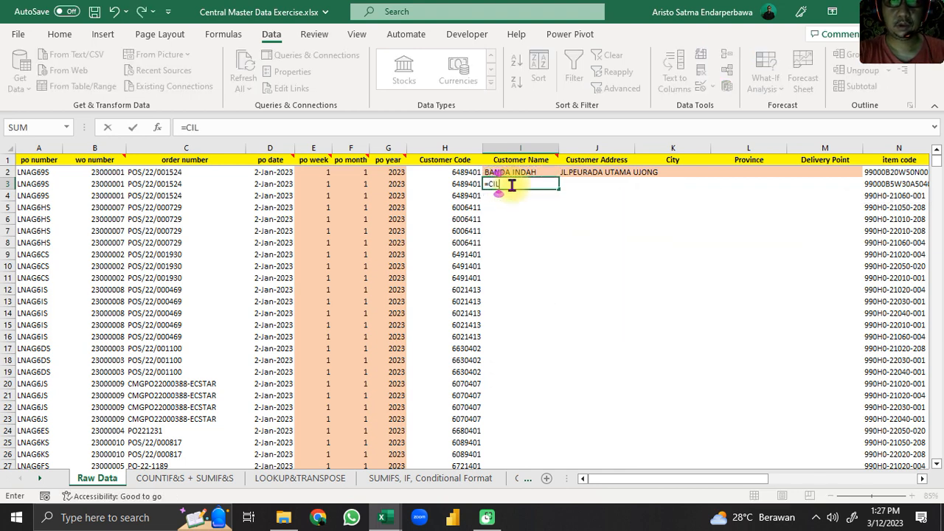
key("BackSpace")
type("OLUM")
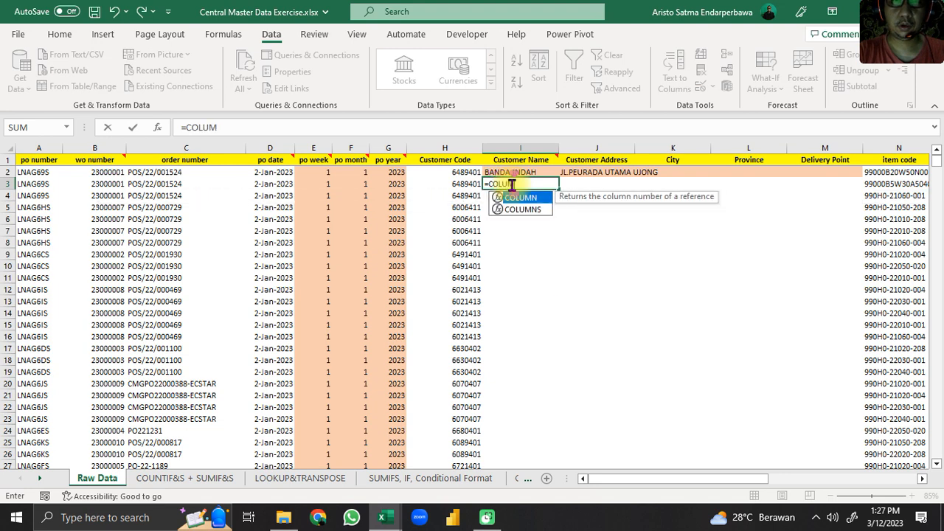
type("N(B1)")
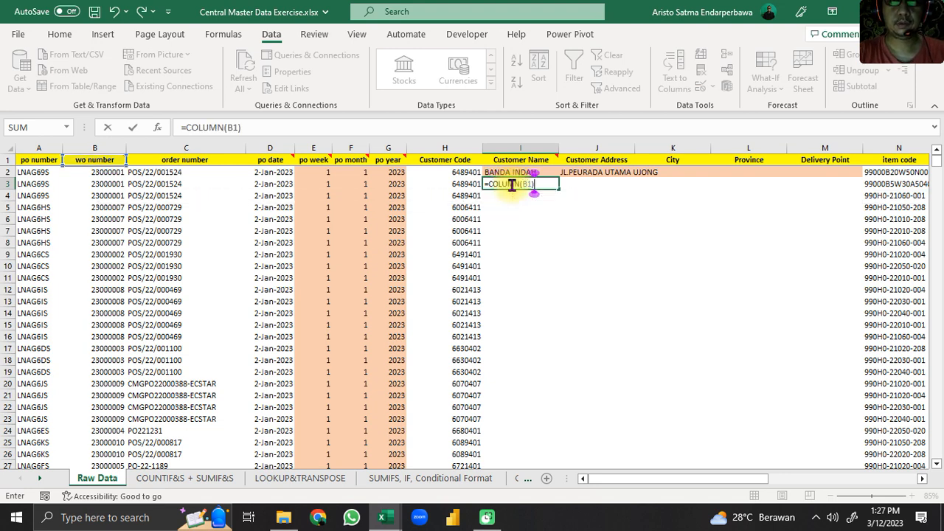
key("Return")
key("Up")
key("Up")
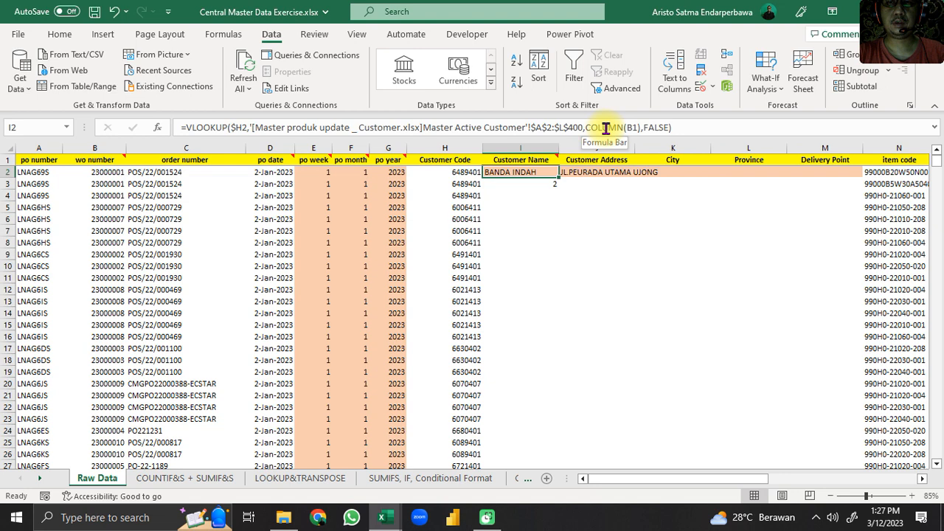
Copy the COLUMN test formula from I3 into J3 and compare it with the column index in J2
key("Down")
key("ctrl+c")
left_click(581, 188)
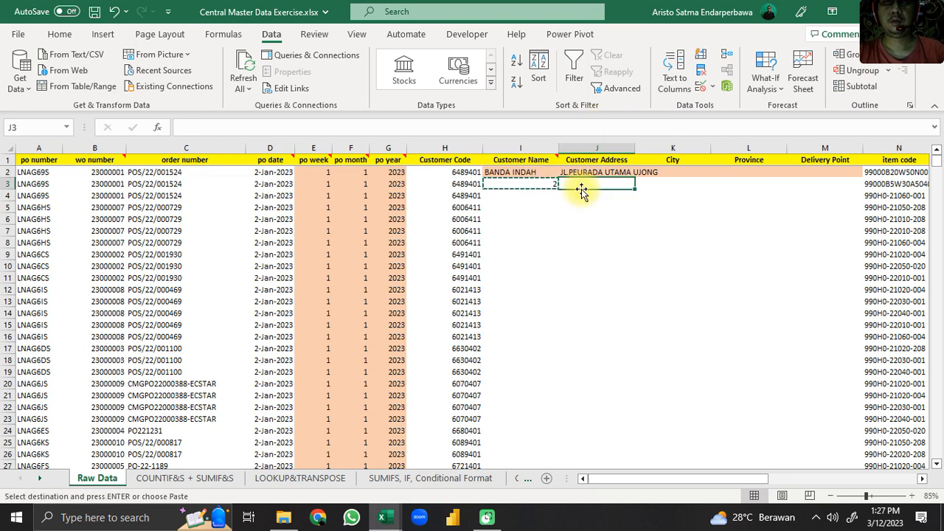
key("ctrl+v")
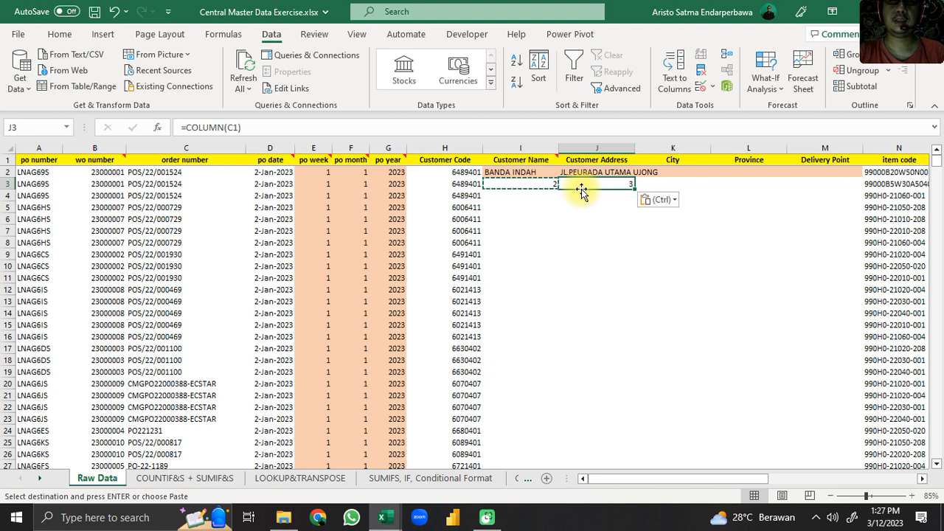
key("Up")
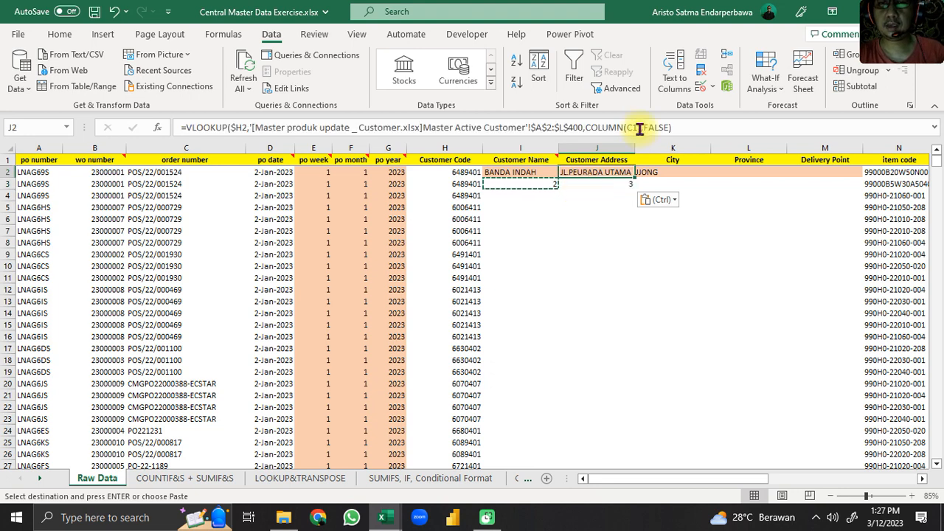
Clear the COLUMN test formulas from I3:J3
left_click(615, 184)
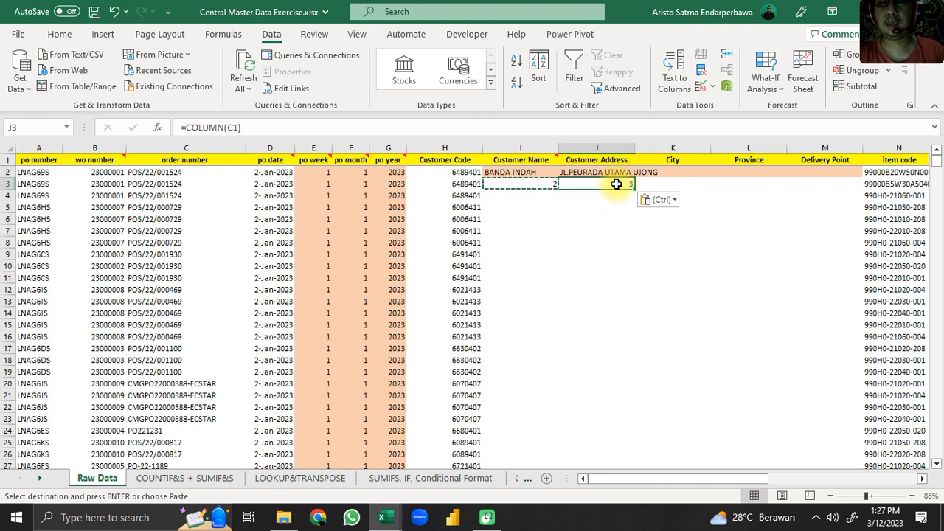
key("Left")
key("shift+Right")
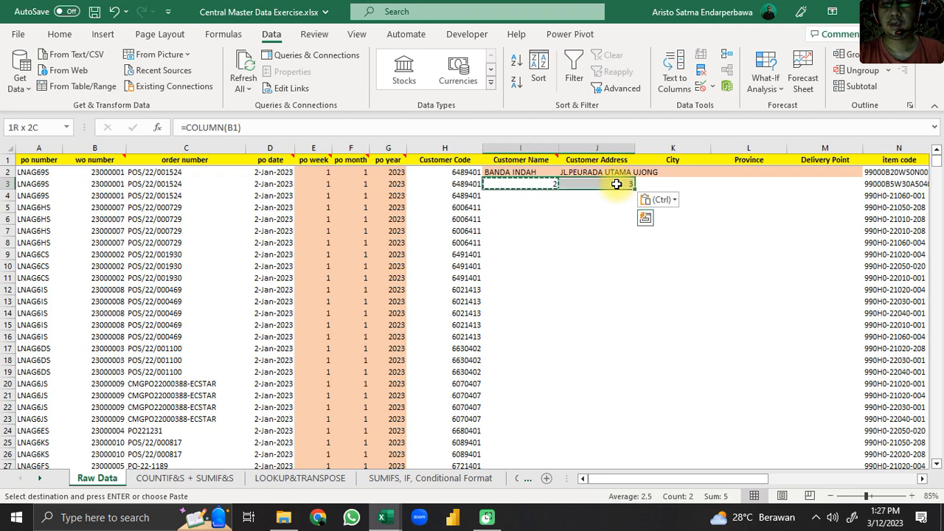
key("Delete")
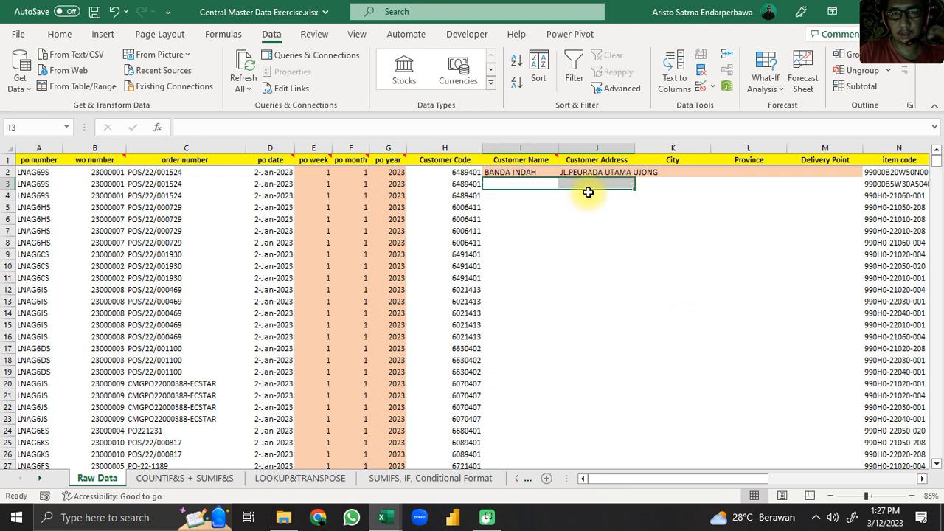
Copy the VLOOKUP formula from Customer Address cell J2 into City cell K2
left_click(610, 172)
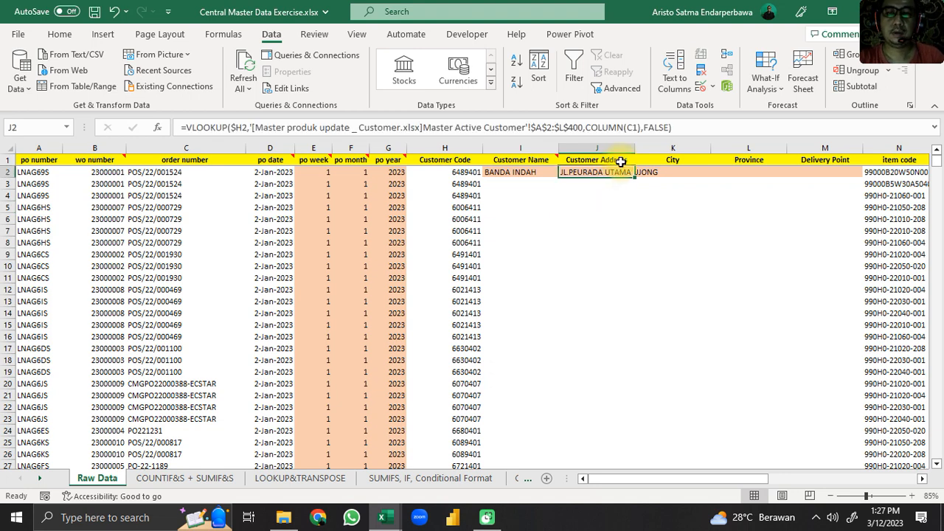
key("ctrl+c")
key("Right")
key("ctrl+v")
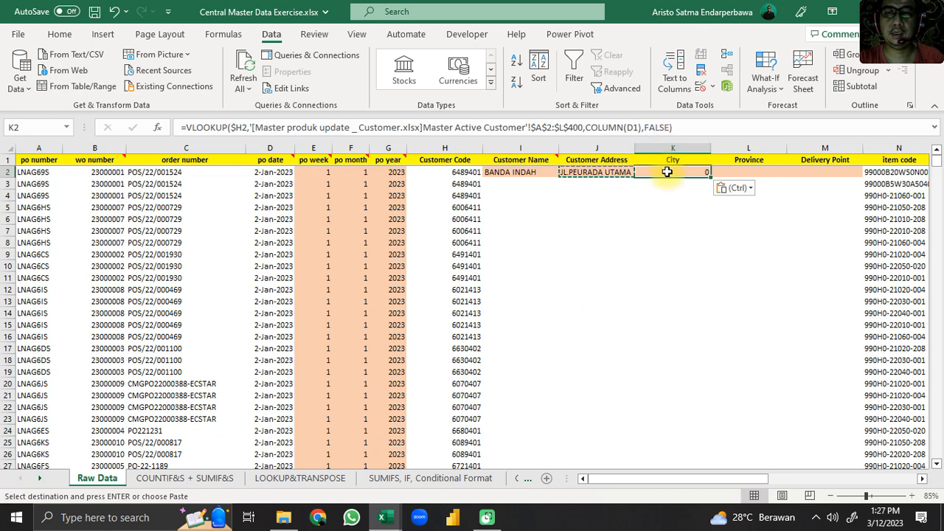
Examine the Master Active Customer sheet to find which column holds the District/City data, and return to the Raw Data sheet
left_click(393, 520)
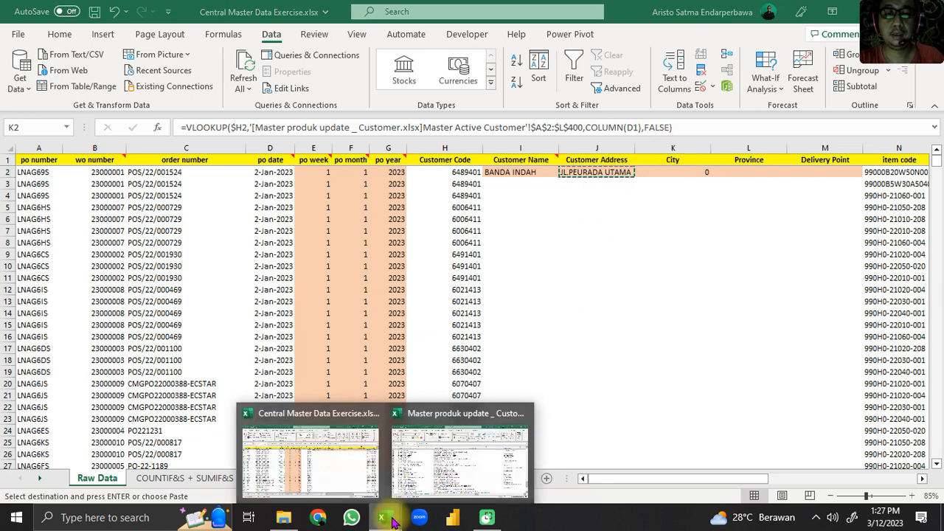
left_click(441, 471)
scroll(442, 479, "up", 17)
left_click_drag(597, 481, 544, 481)
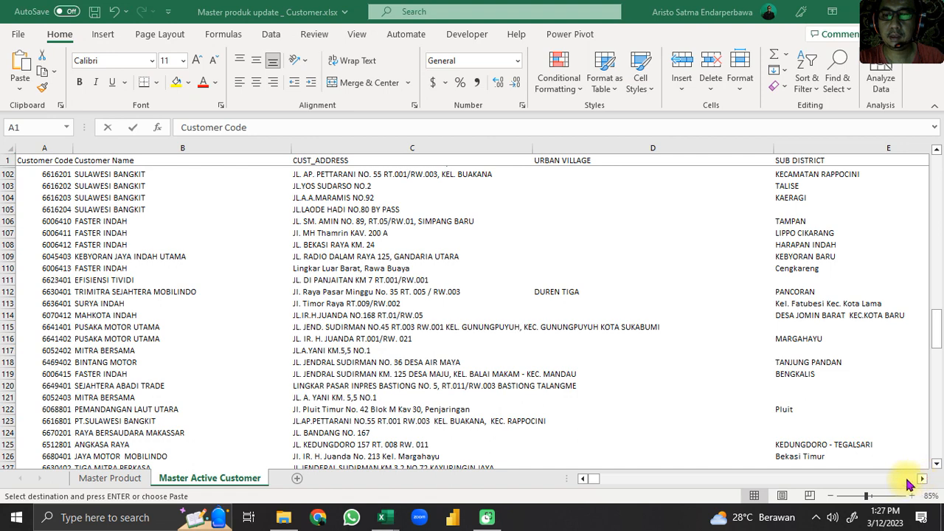
left_click(396, 171)
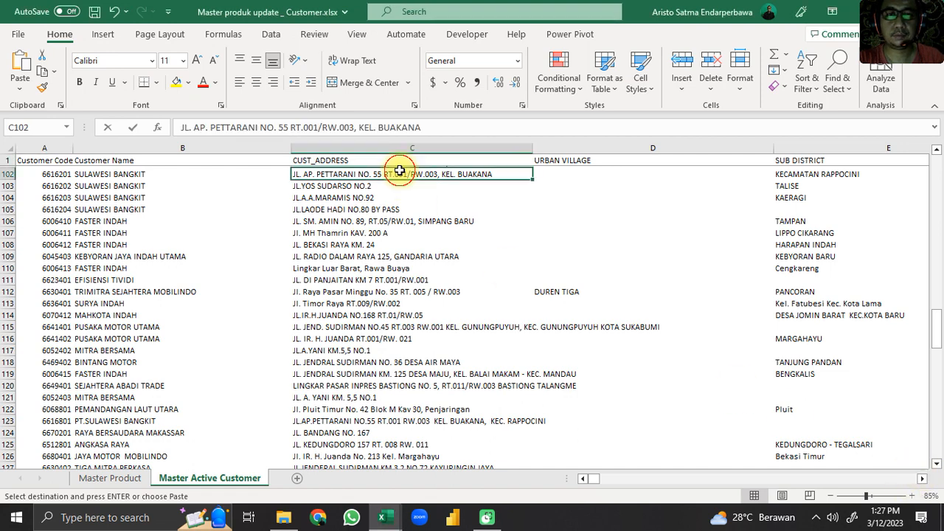
key("Right")
key("Right")
key("Right")
key("Right")
key("Right")
key("Right")
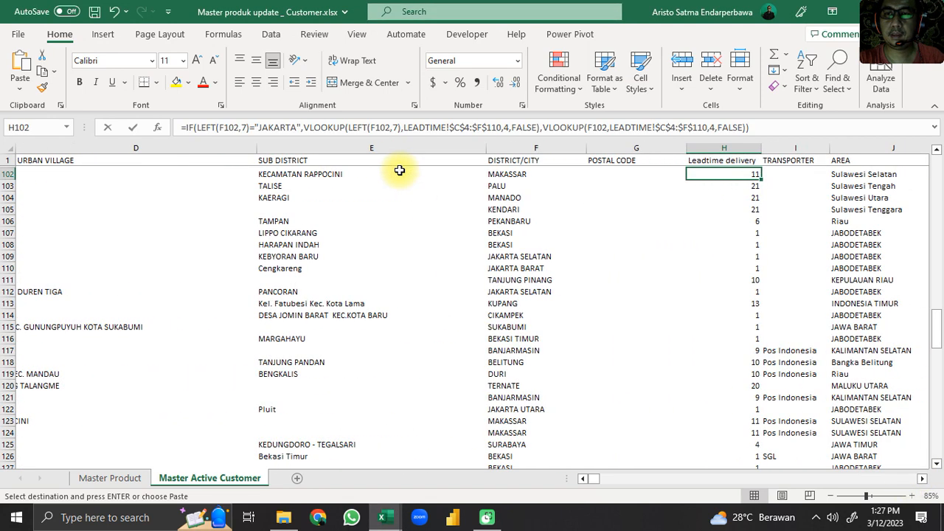
key("Left")
key("Left")
key("Up")
key("Up")
key("Up")
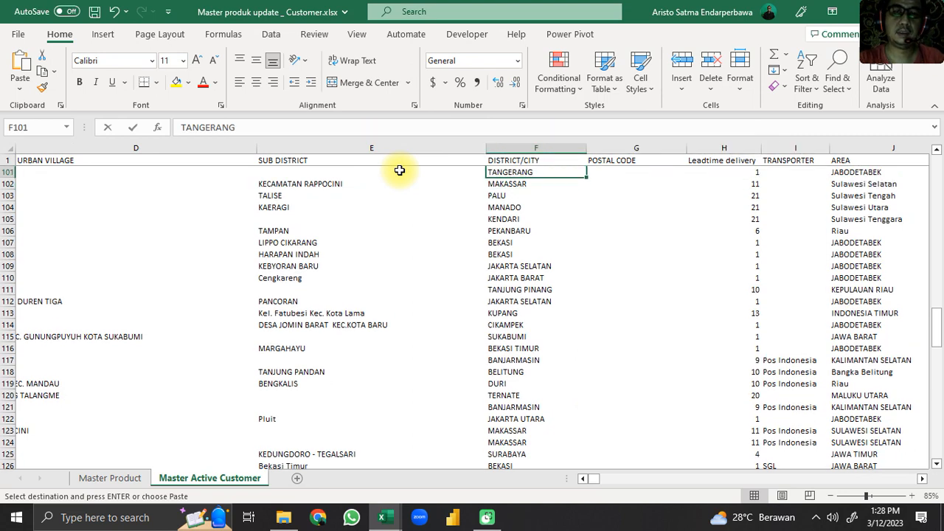
key("Up")
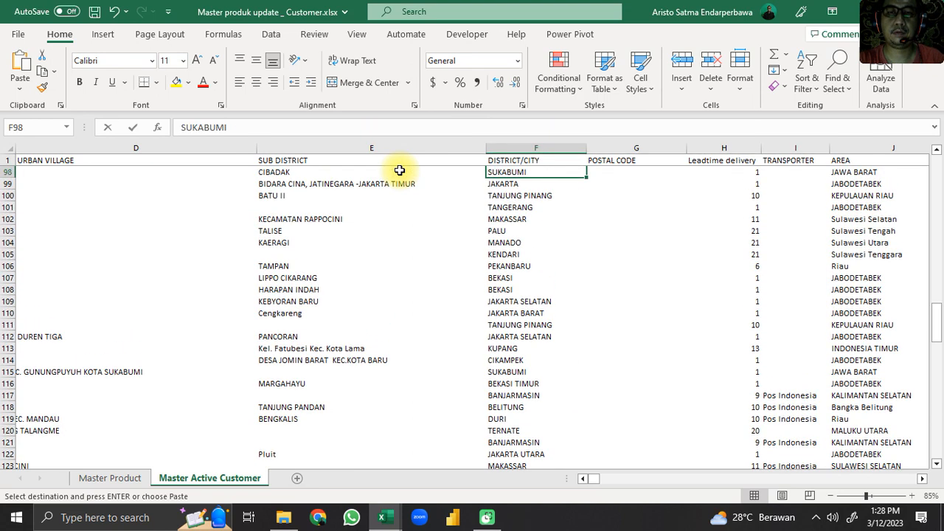
key("ctrl+Tab")
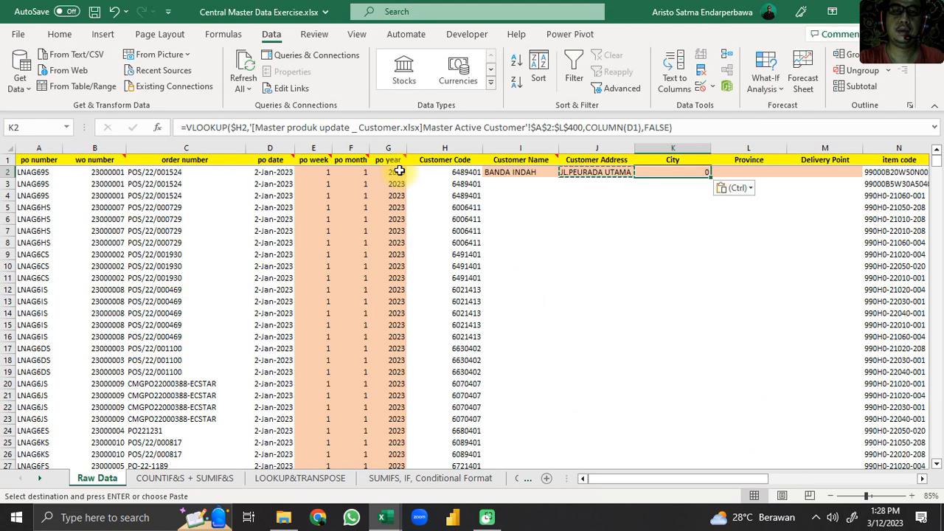
Change the column index of the City lookup in K2 to COLUMN(F1)
left_click(638, 127)
key("BackSpace")
type("F")
key("Return")
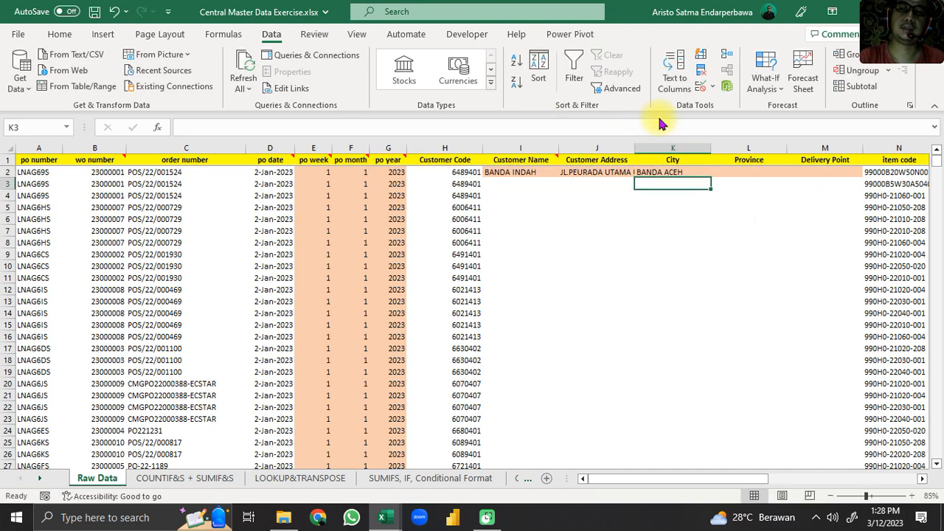
Copy the VLOOKUP formula from City cell K2 into Province cell L2
key("Up")
key("ctrl+c")
key("Right")
key("ctrl+v")
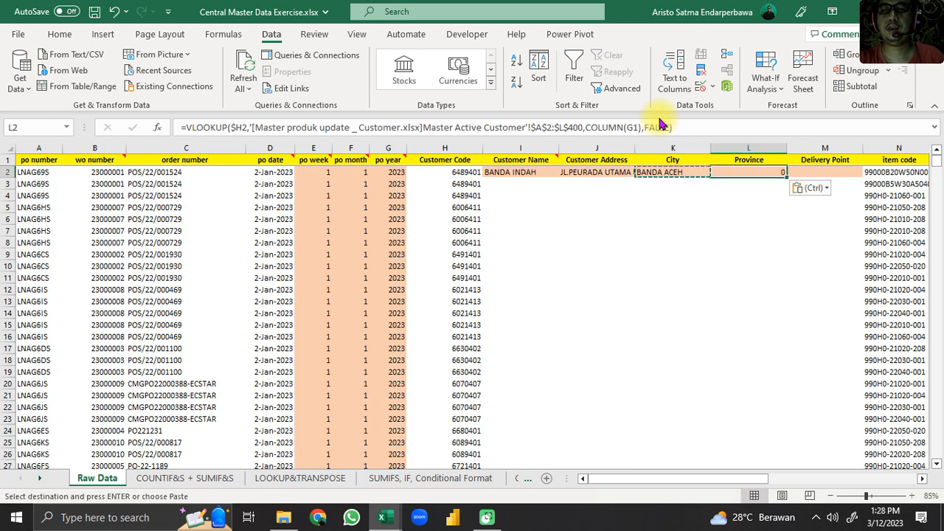
Check the Master Active Customer sheet for the column that holds the Province data, and return to the Raw Data sheet
key("ctrl+Tab")
key("Right")
key("Right")
key("Right")
key("Right")
key("Right")
key("Right")
key("Right")
key("Right")
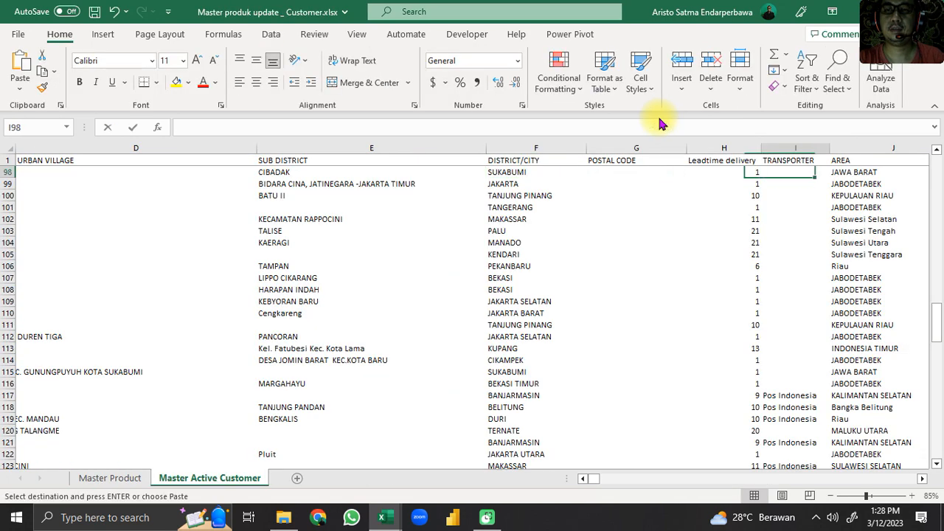
key("Left")
key("Left")
key("Left")
key("Left")
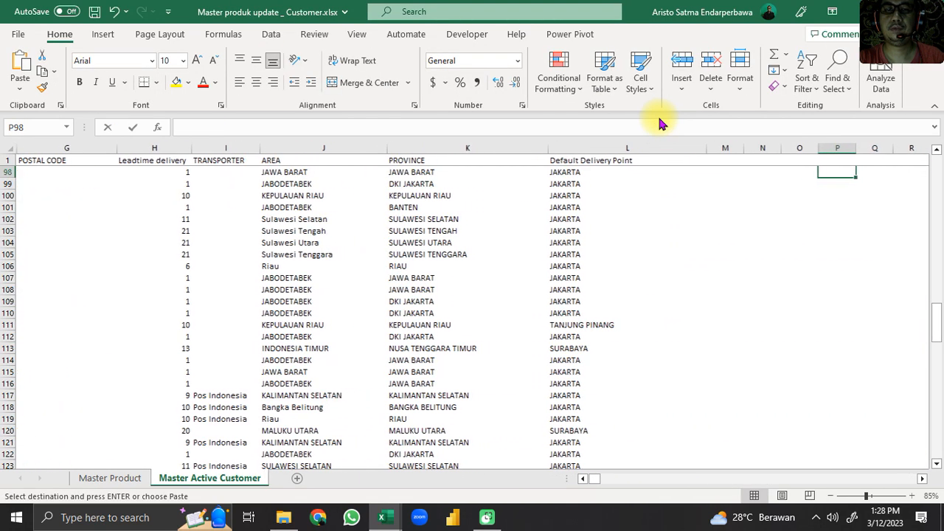
key("ctrl+Tab")
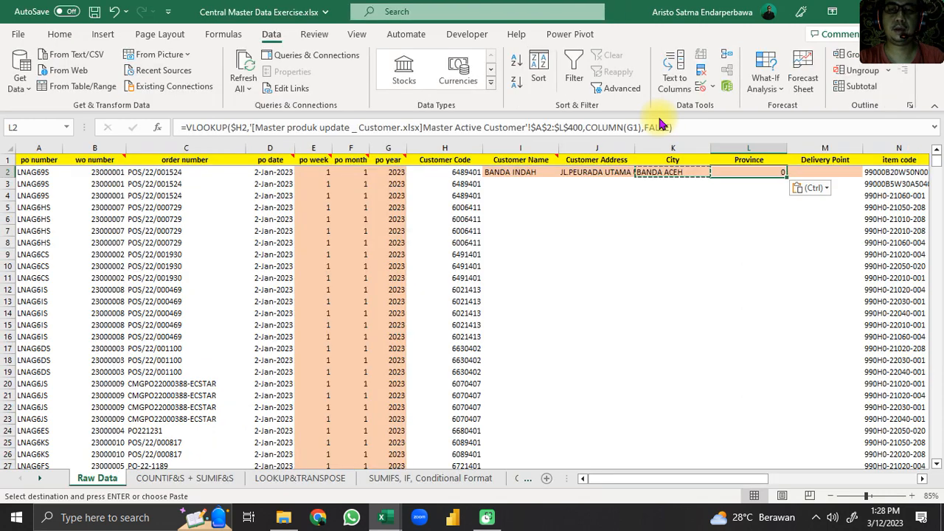
Change the column index of the Province lookup in L2 to COLUMN(K1)
left_click(634, 131)
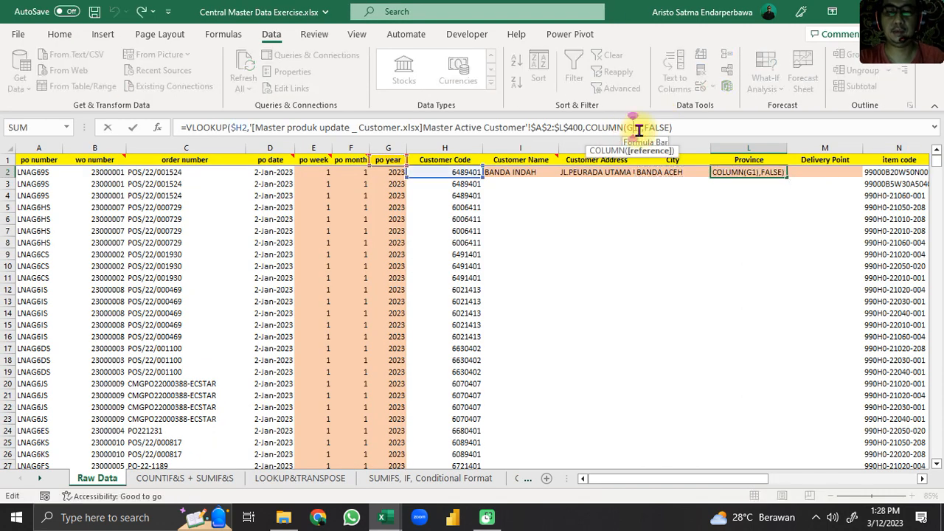
key("Return")
key("Up")
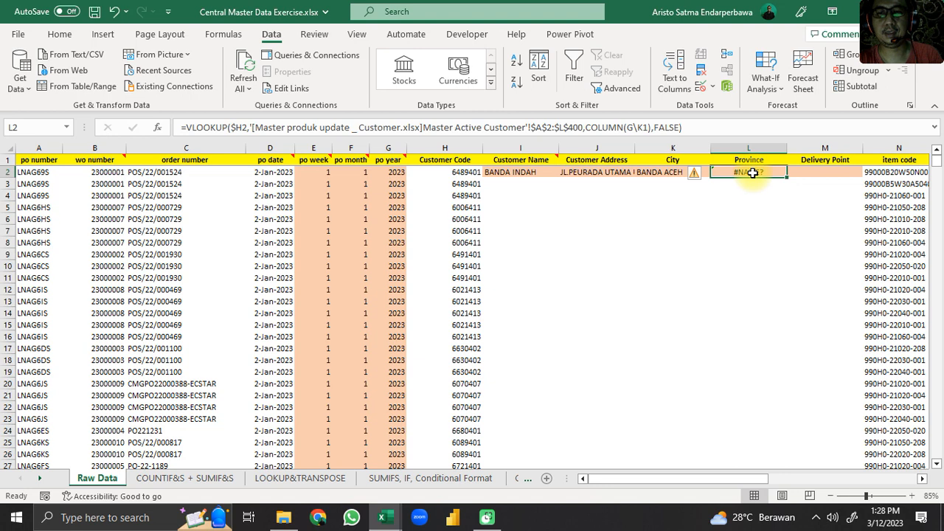
left_click(643, 127)
key("BackSpace")
key("BackSpace")
key("BackSpace")
key("BackSpace")
type("1K")
key("Return")
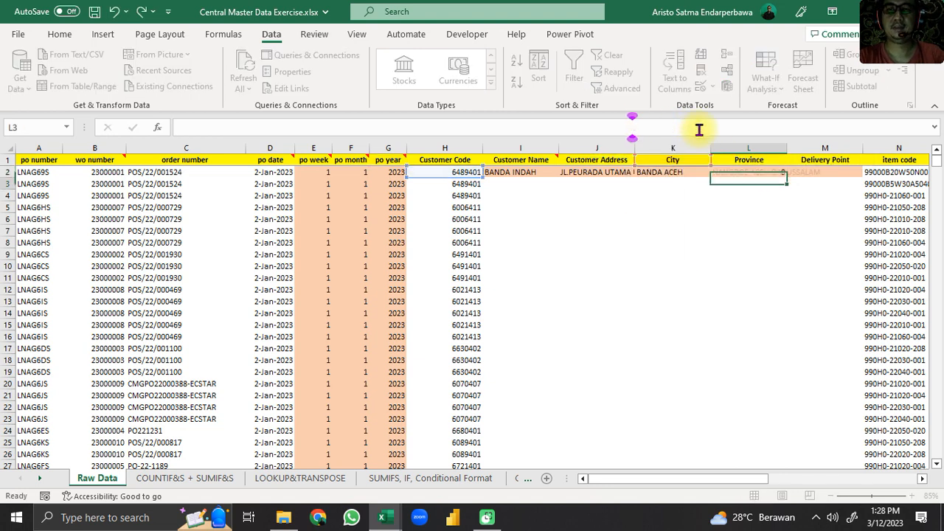
left_click(698, 129)
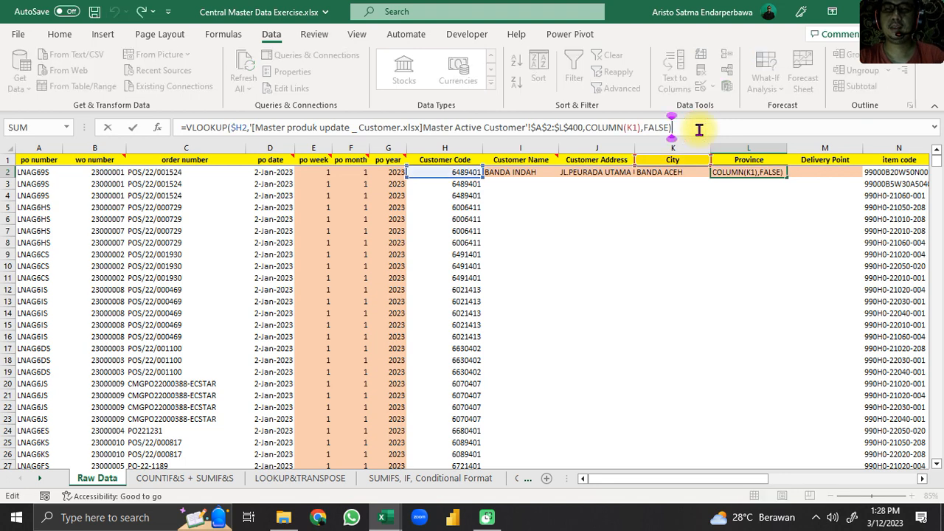
key("Return")
left_click(699, 129)
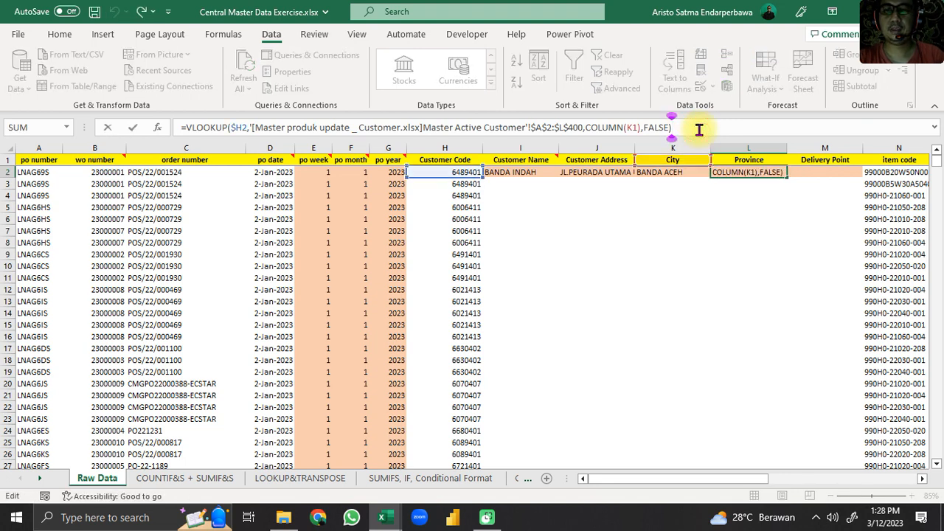
key("Escape")
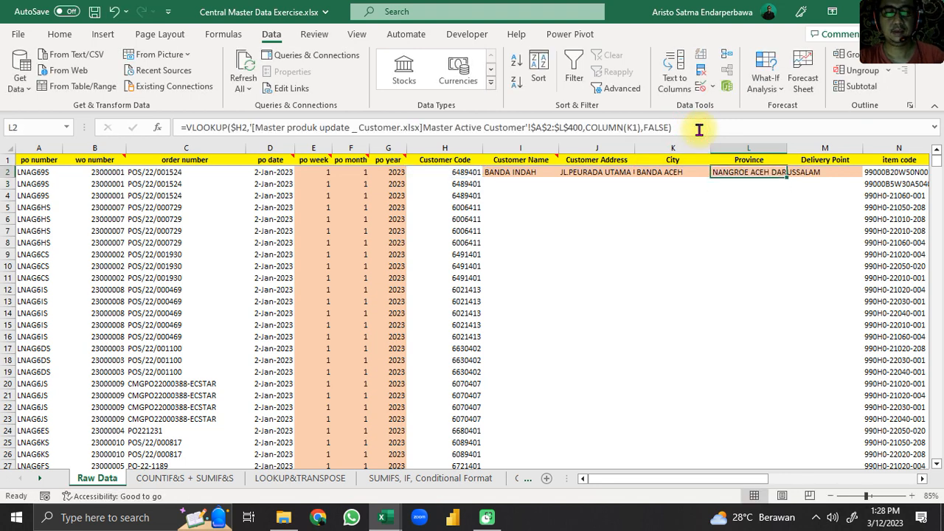
Copy the Province formula from L2 into Delivery Point cell M2 and check it against the Default Delivery Point column in Master Active Customer
key("ctrl+c")
key("Right")
key("ctrl+v")
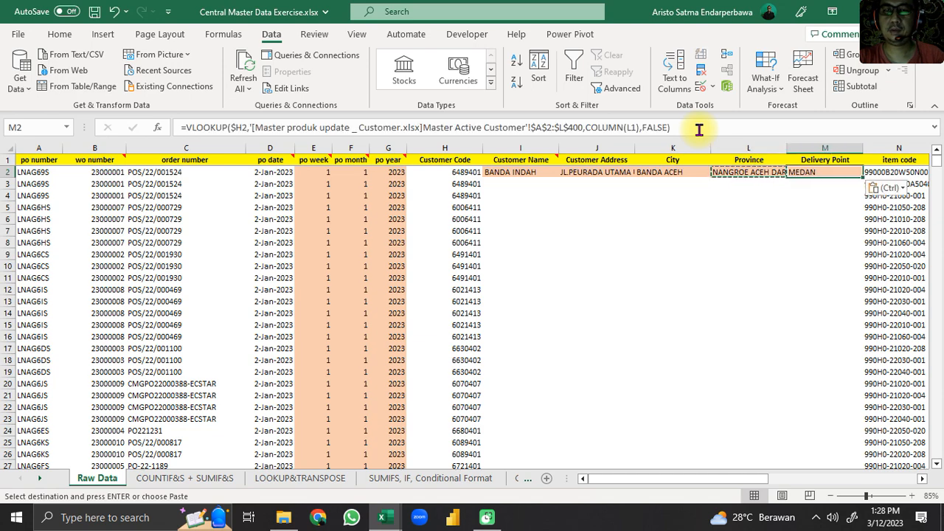
key("ctrl+Tab")
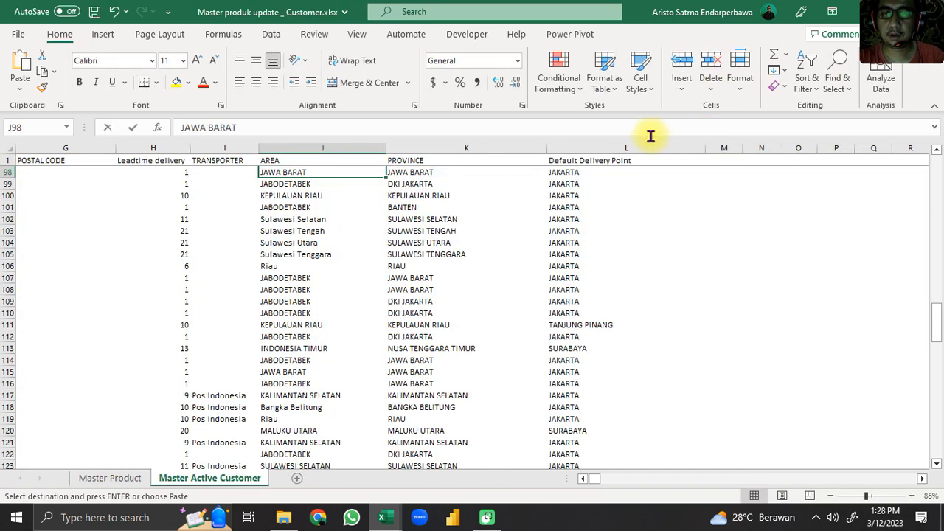
key("ctrl+Tab")
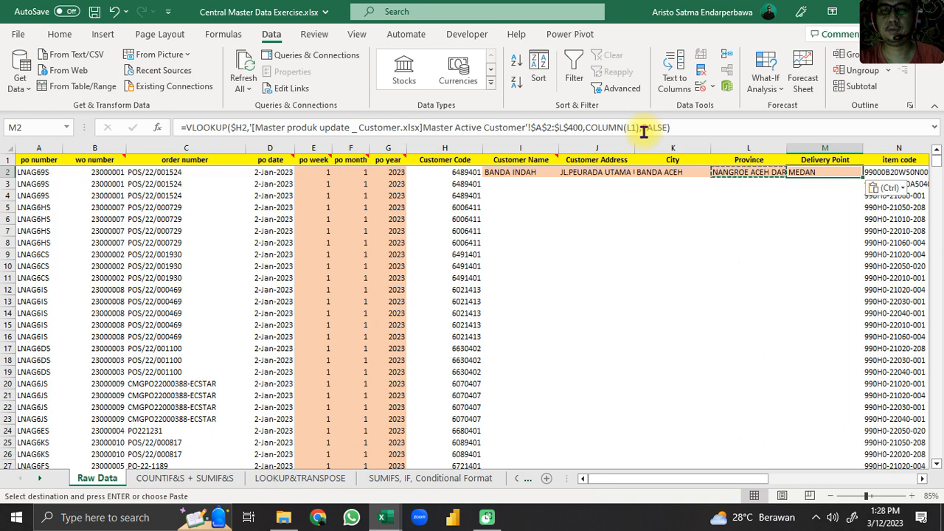
Compare the COLUMN references in the Customer Name, Customer Address and City formulas in row 2
left_click(509, 171)
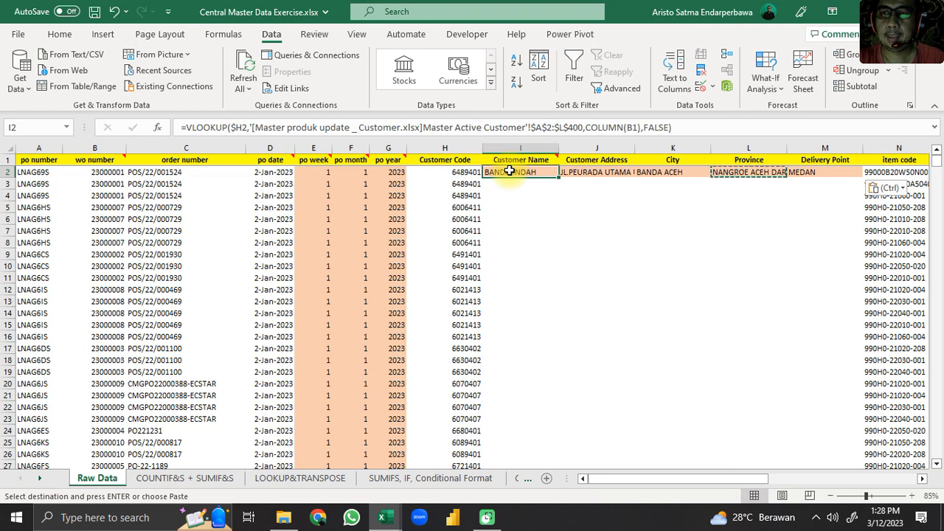
left_click(592, 181)
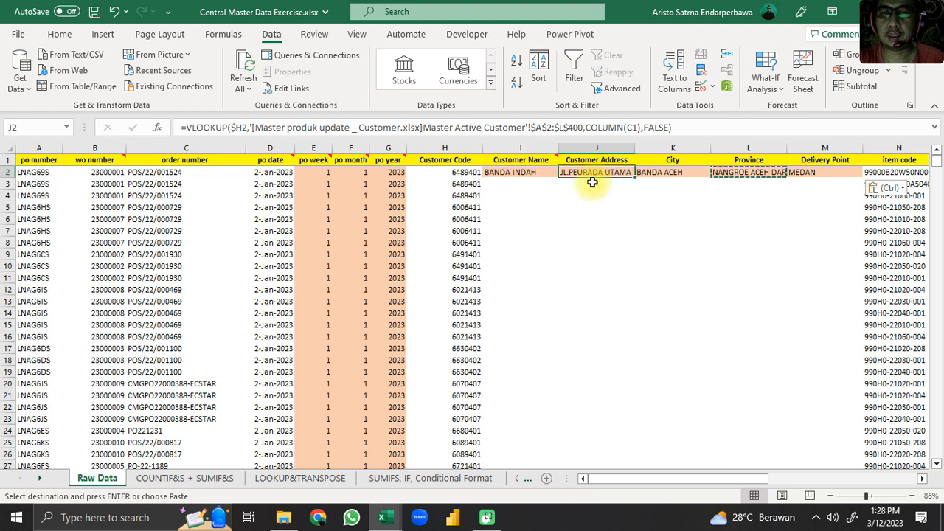
left_click(696, 174)
left_click(523, 173)
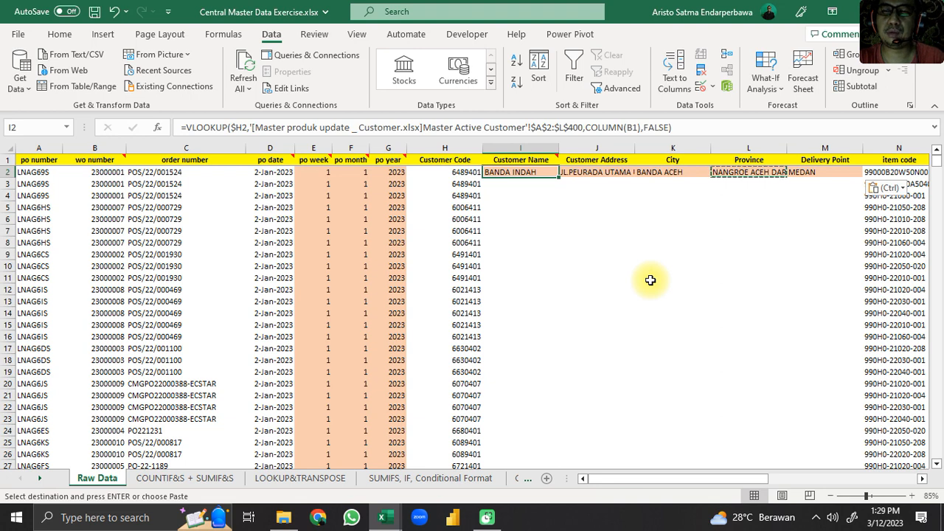
left_click(565, 174)
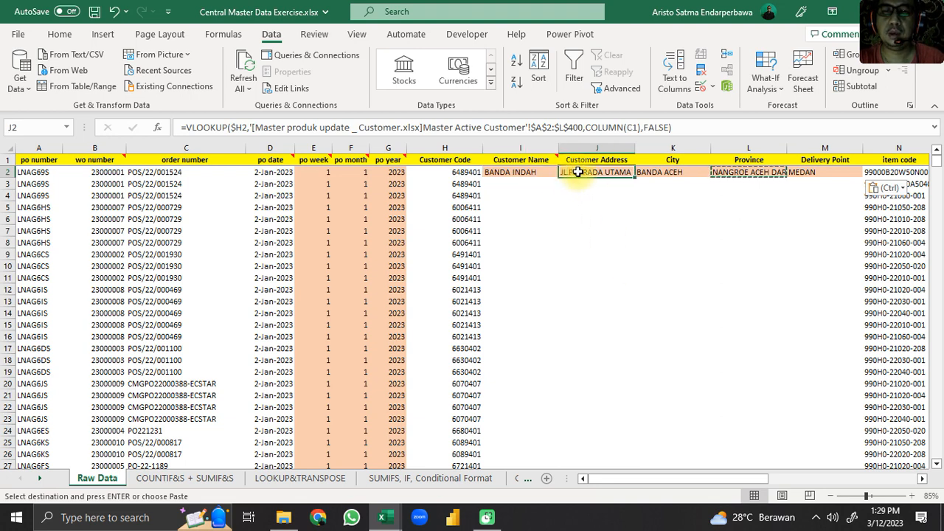
Review the VLOOKUP function arguments of the Customer Address formula in J2
left_click(203, 127)
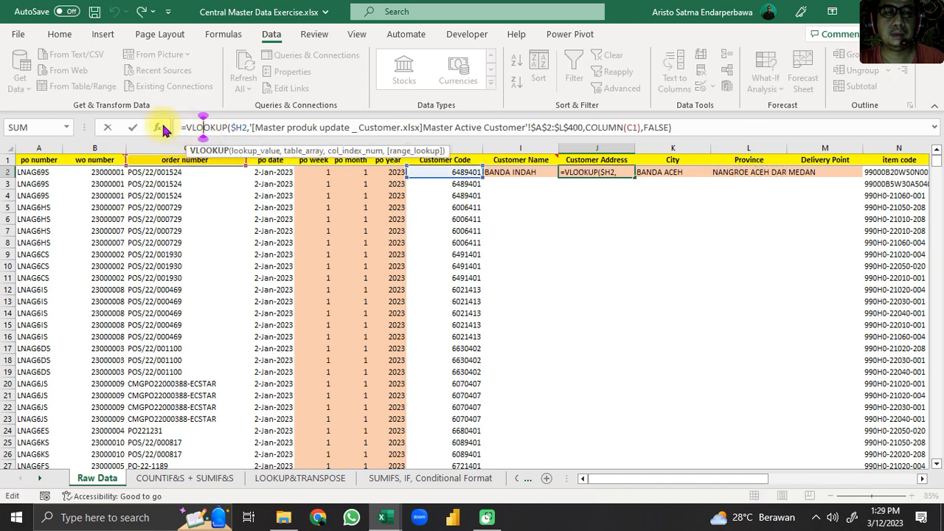
left_click(157, 127)
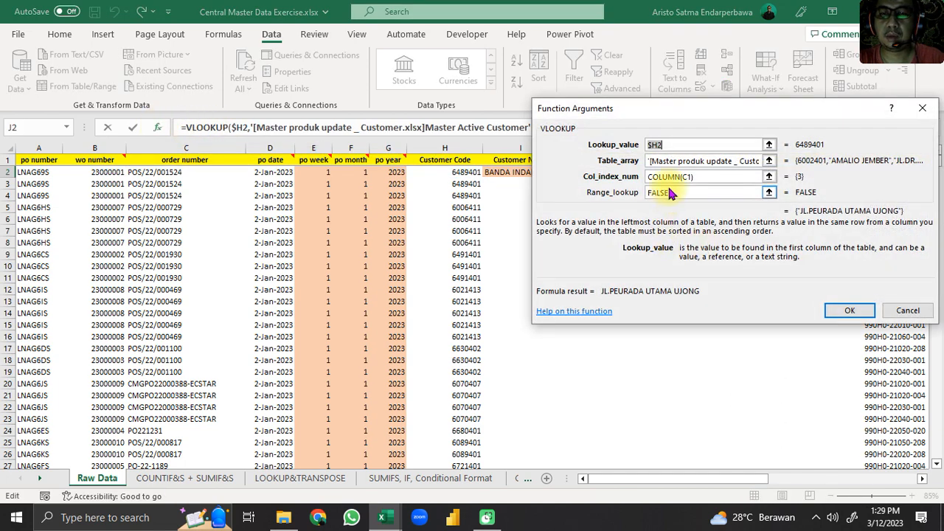
key("Return")
Examine the column order in Master Active Customer from Customer Code to District/City and compare it with the City formula in K2
key("alt+Tab")
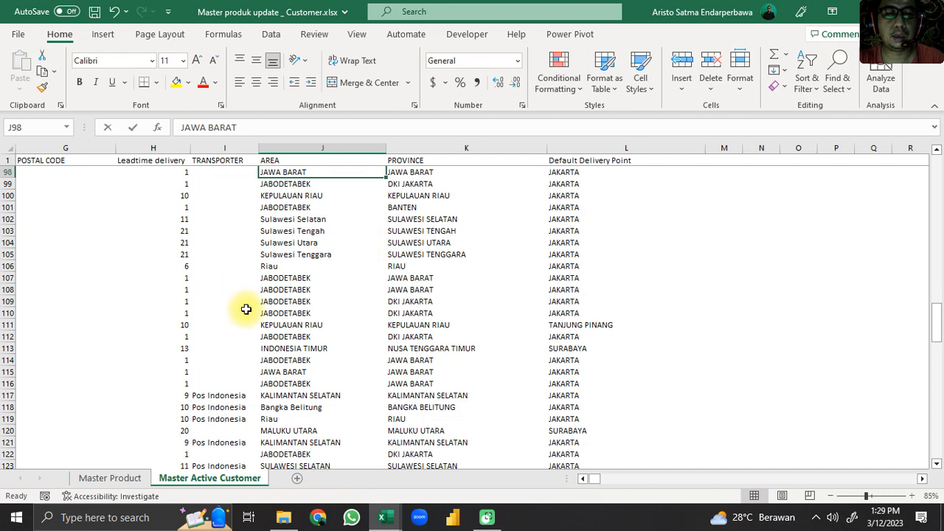
left_click_drag(594, 477, 517, 484)
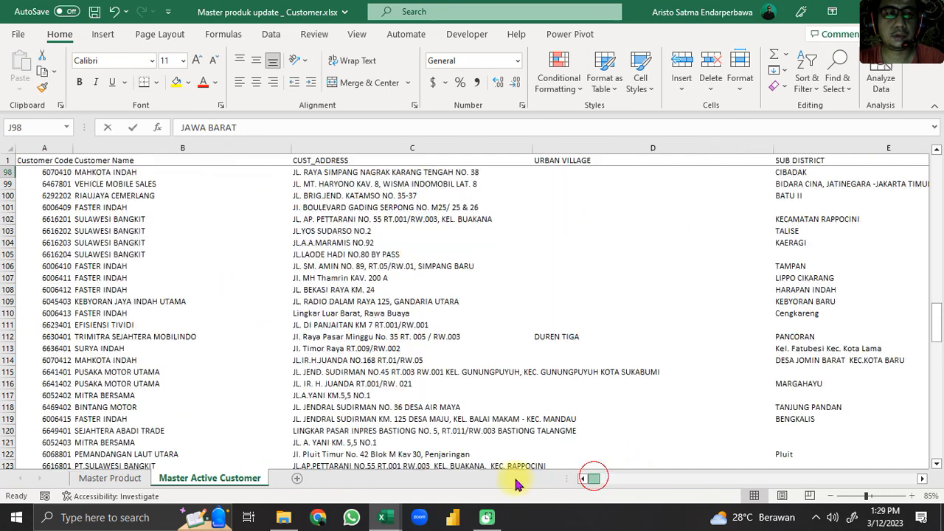
left_click(35, 159)
left_click(123, 170)
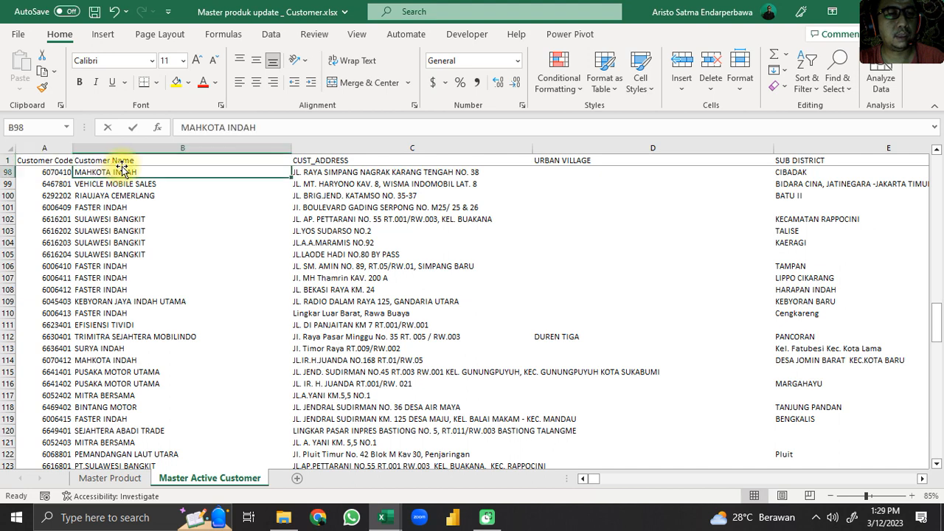
left_click(228, 159)
left_click(453, 172)
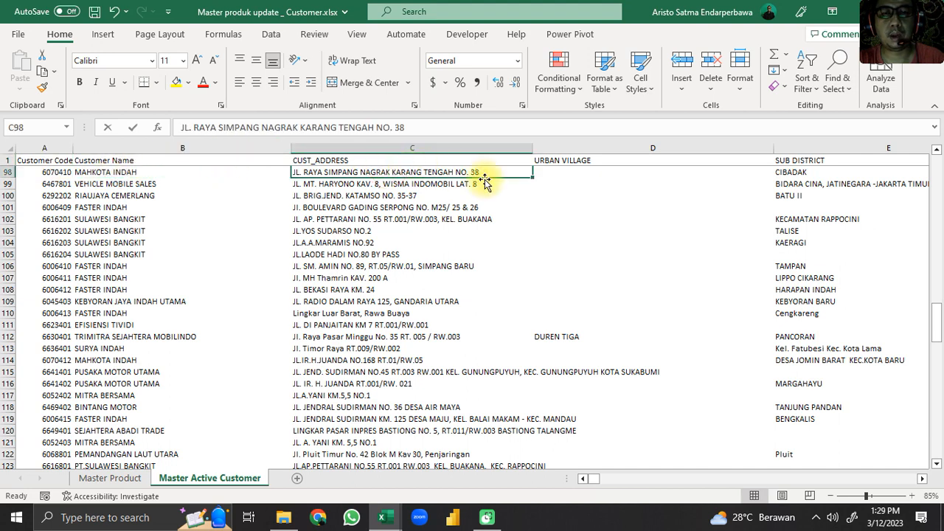
left_click(661, 161)
key("alt+Tab")
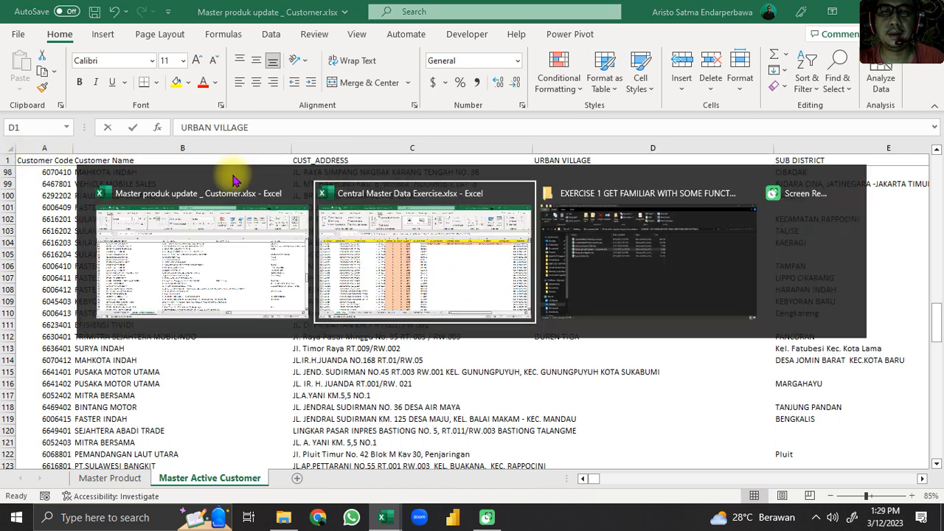
key("alt+Tab")
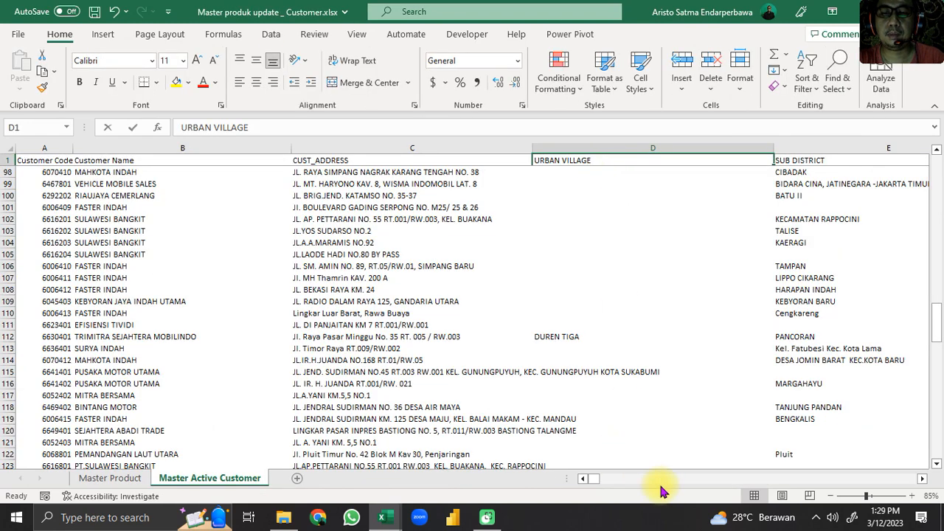
left_click(922, 479)
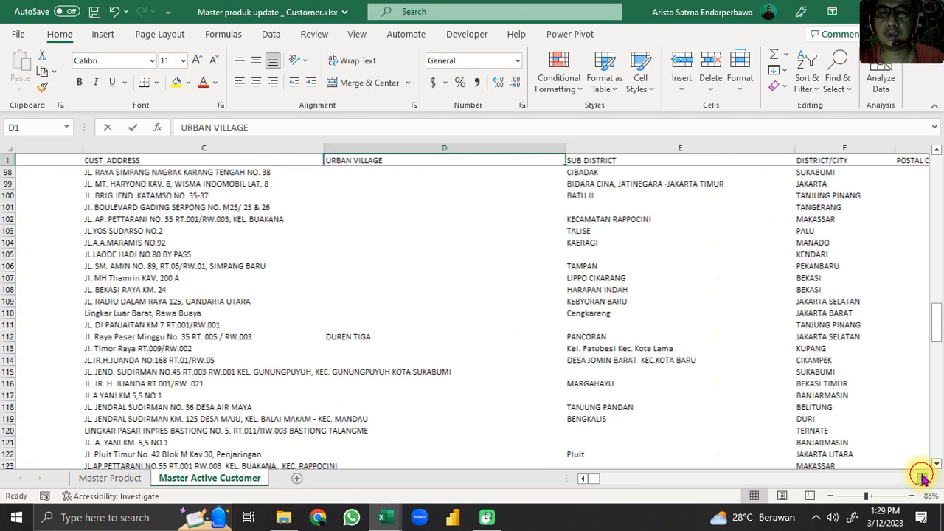
key("alt+Tab")
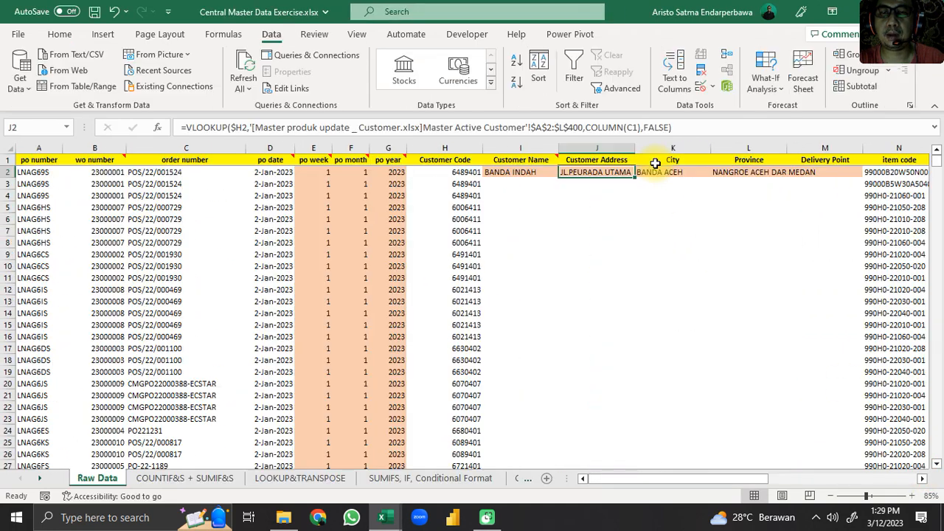
left_click(674, 172)
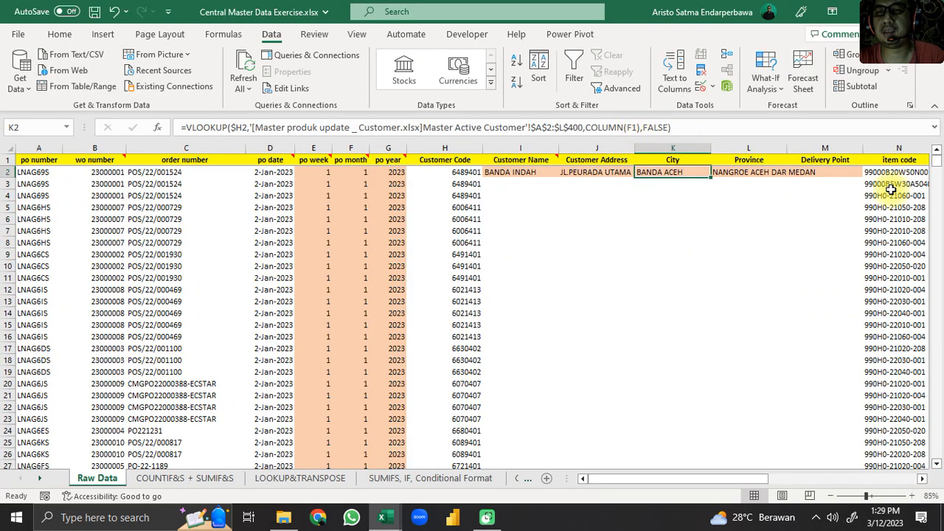
Fill the customer lookup formulas in I2:M2 down through all data rows of the Raw Data sheet
left_click_drag(514, 174, 853, 177)
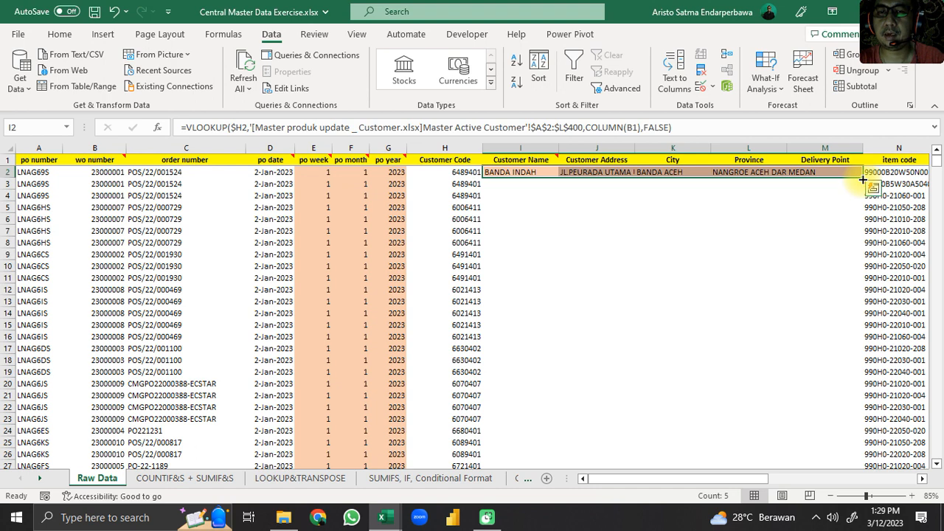
double_click(863, 179)
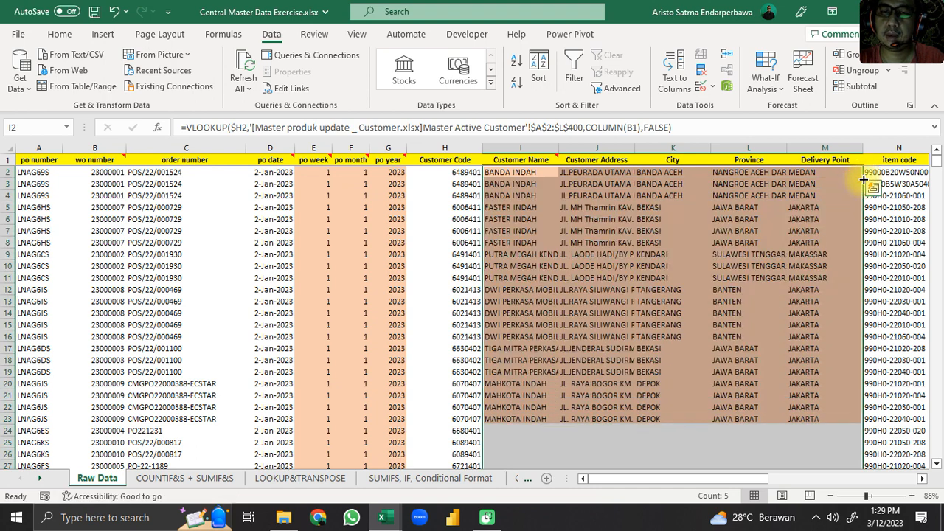
left_click(663, 289)
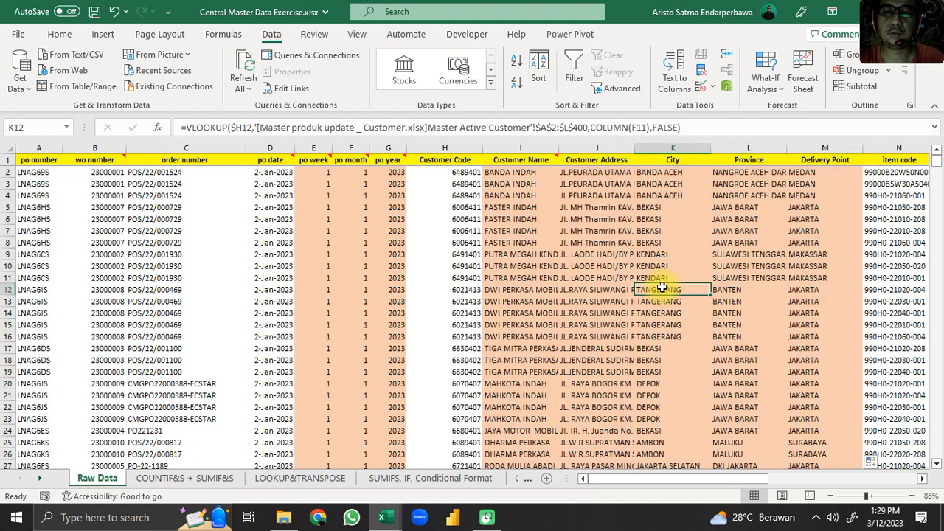
Look over the empty Item Description, Product Group ( Bulk ) and Product Type columns of the Raw Data sheet
key("Right")
key("Right")
key("Right")
key("Right")
key("Right")
key("Right")
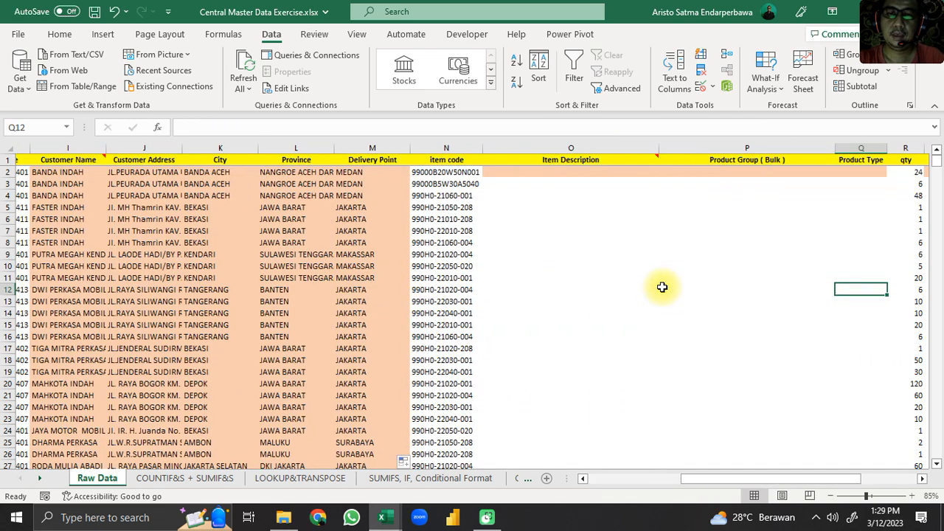
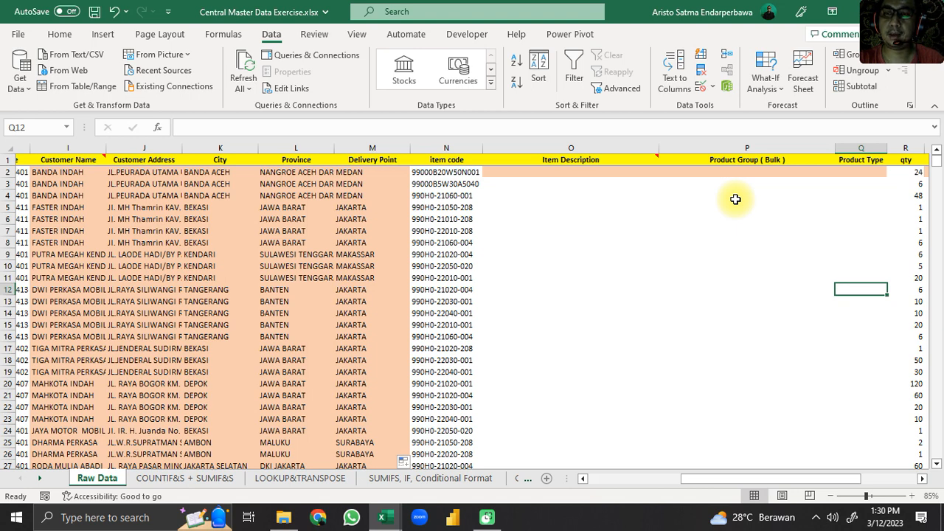
left_click(869, 160)
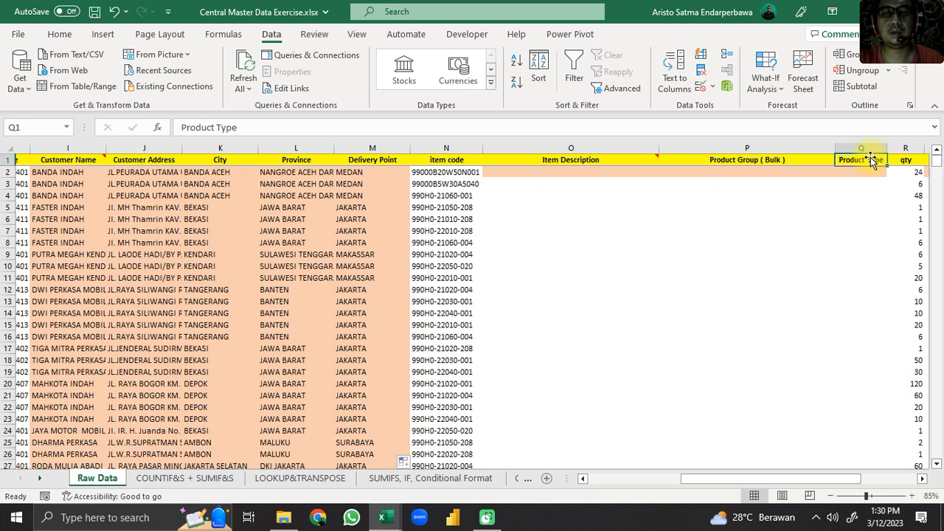
Review the Raw Data sheet's item code and empty product columns, and read the instruction note on the Item Description header
left_click(559, 162)
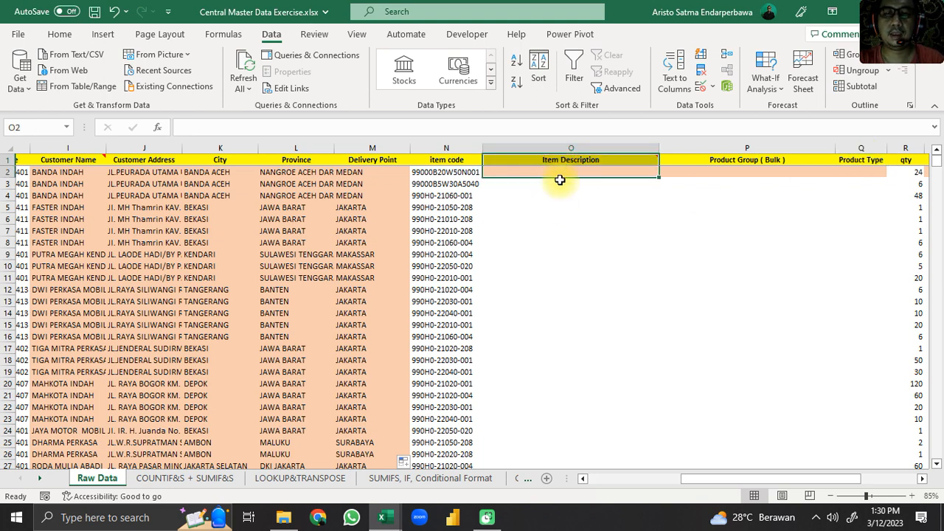
left_click(561, 173)
left_click(741, 174)
left_click(841, 184)
left_click(449, 172)
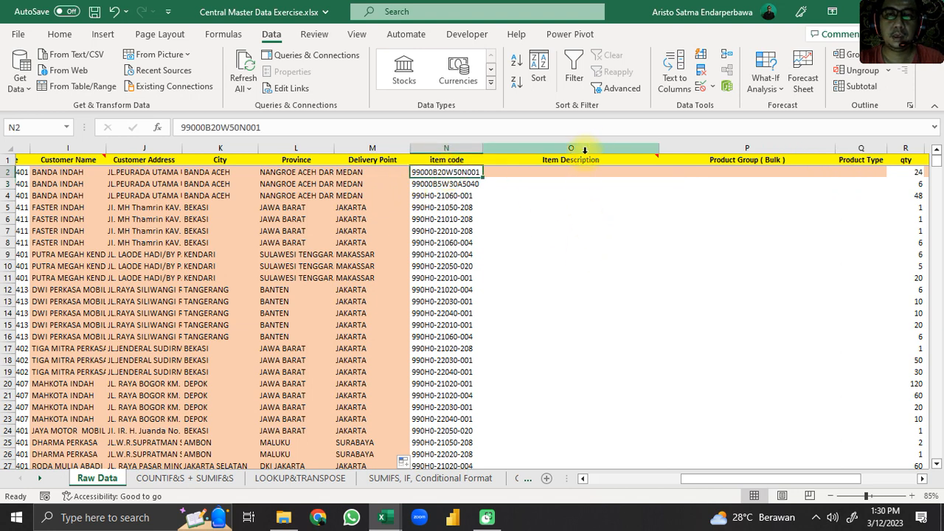
mouse_move(583, 163)
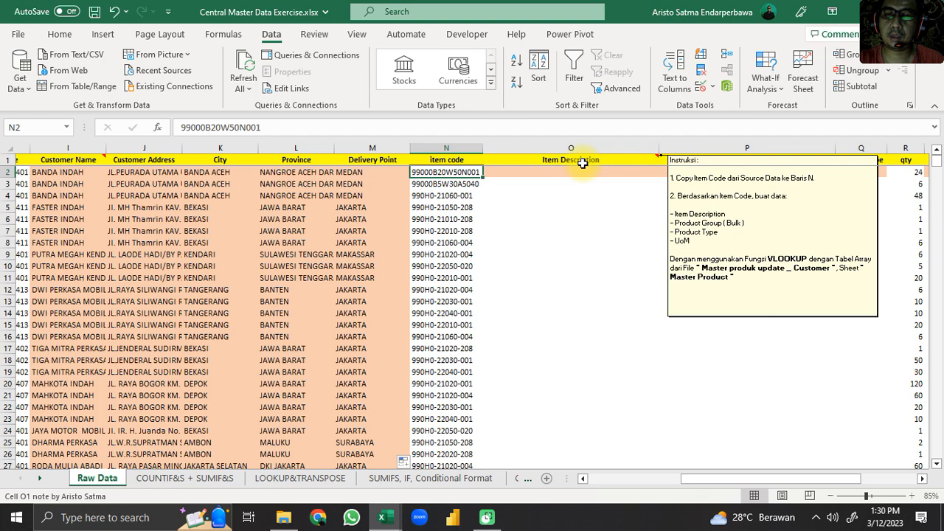
Switch to the Master produk update _ Customer workbook and examine the Item Code and Item Description columns of the Master Product sheet
key("ctrl+Tab")
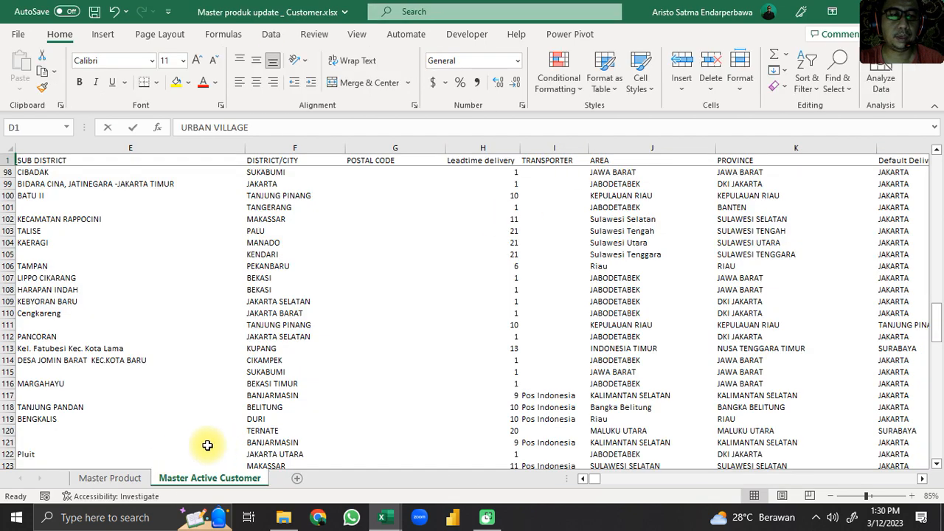
left_click(118, 479)
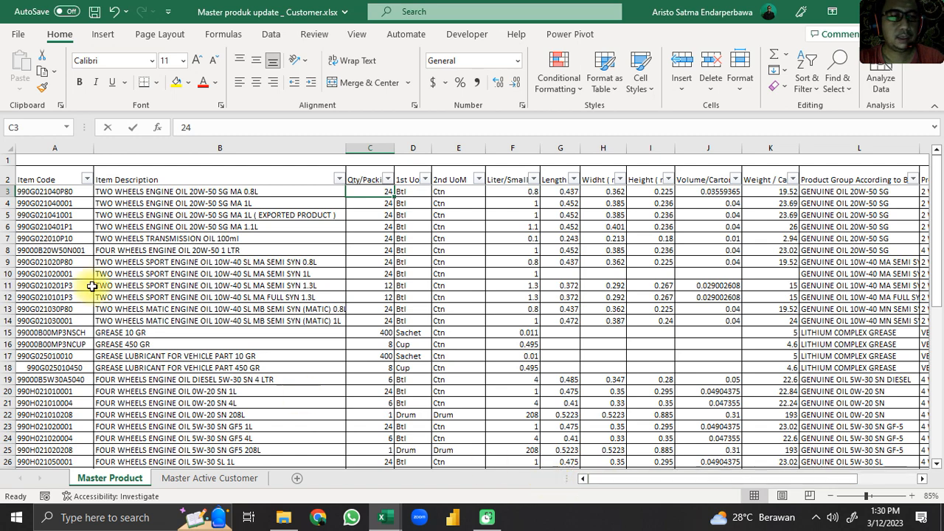
left_click(121, 236)
scroll(122, 233, "down", 4)
scroll(122, 232, "up", 4)
left_click(150, 190)
left_click(30, 177)
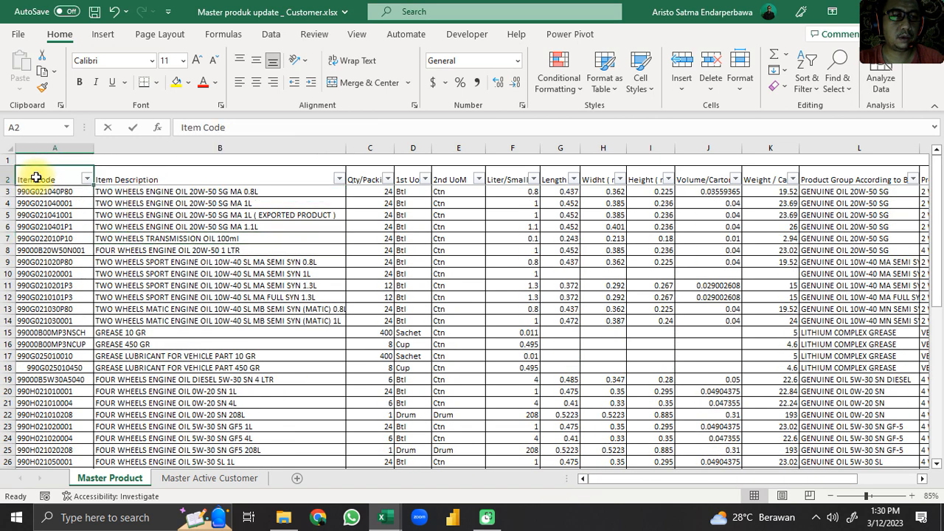
left_click(154, 171)
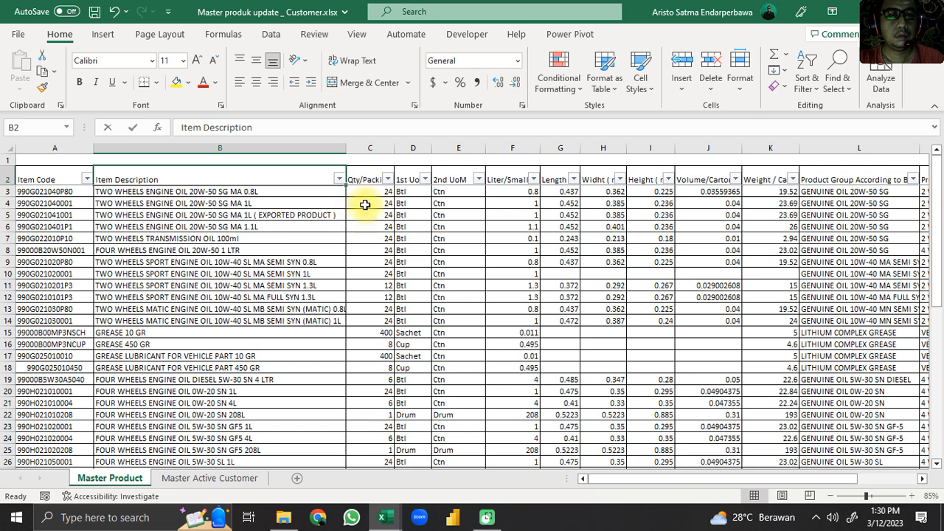
Examine the Qty/Packing column against the 2nd UoM column for the products in rows 3 and 11 of Master Product
left_click(373, 182)
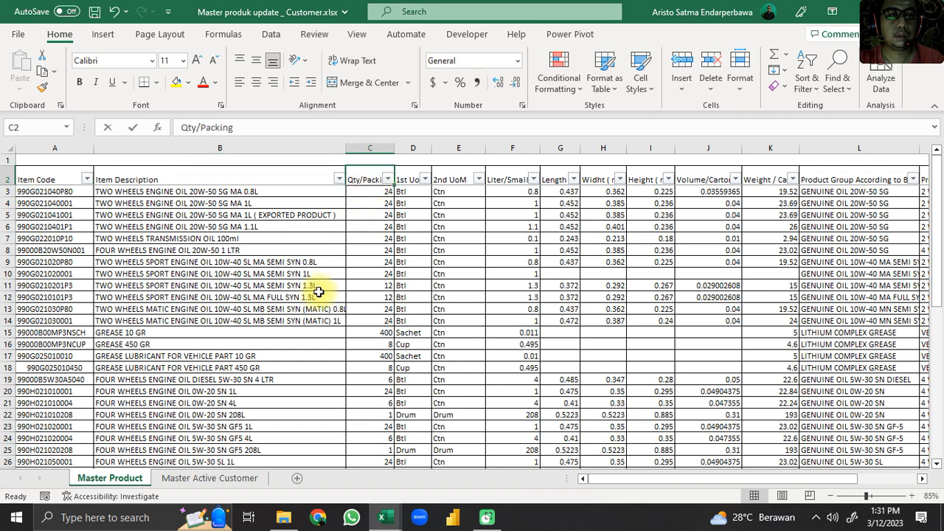
left_click(377, 194)
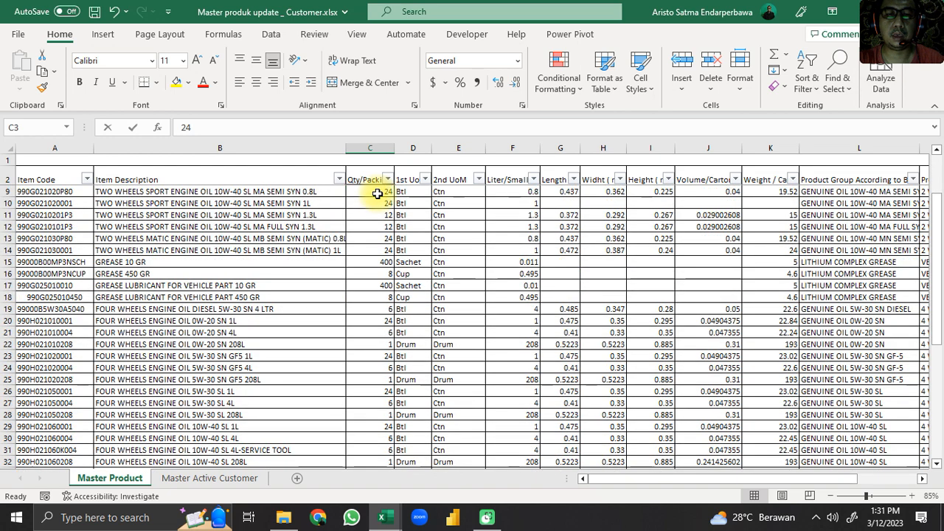
left_click(457, 201)
left_click(374, 192)
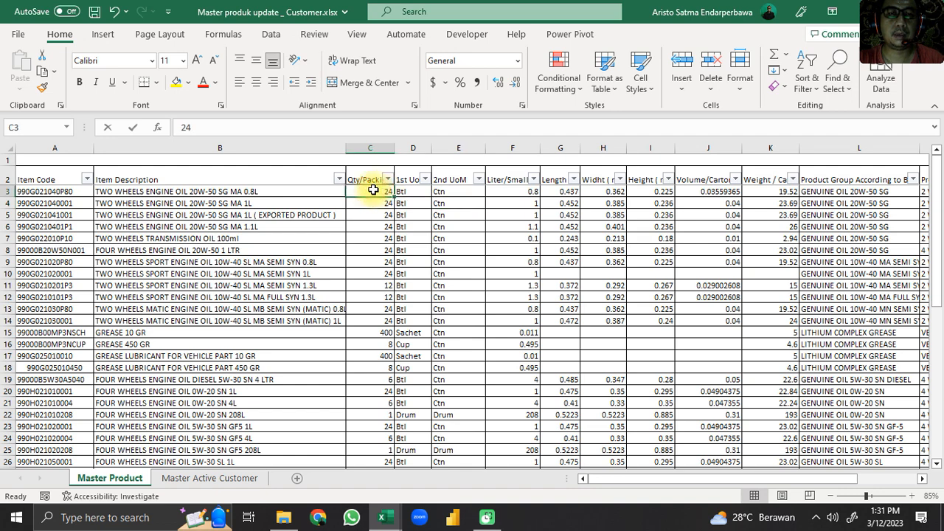
left_click(442, 191)
left_click(380, 192)
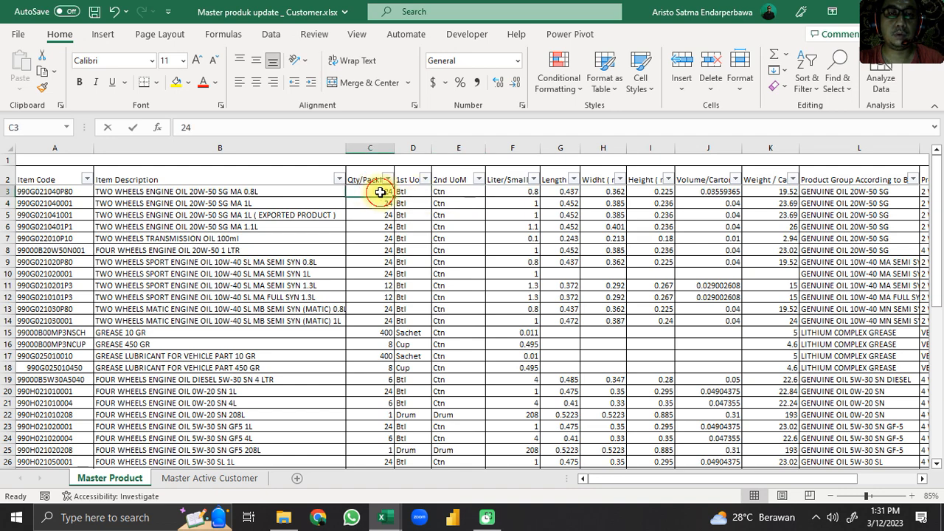
left_click(450, 286)
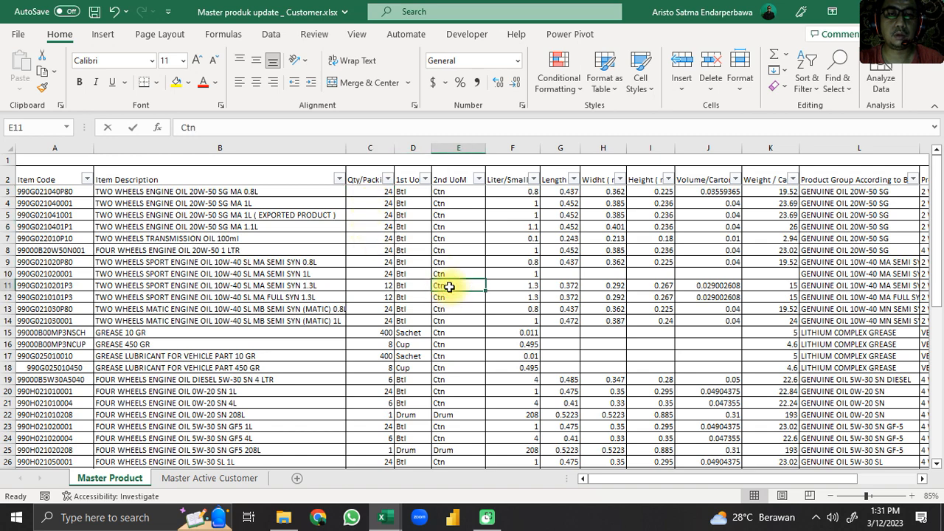
left_click(373, 287)
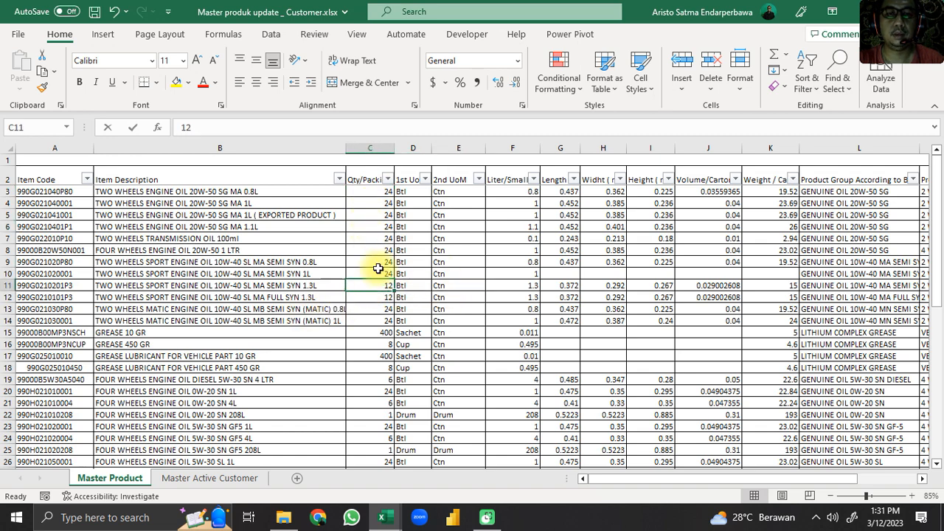
Compare the 1st UoM and 2nd UoM columns with Qty/Packing for the first product, and check the Liter/Smallest Packing column
left_click(444, 180)
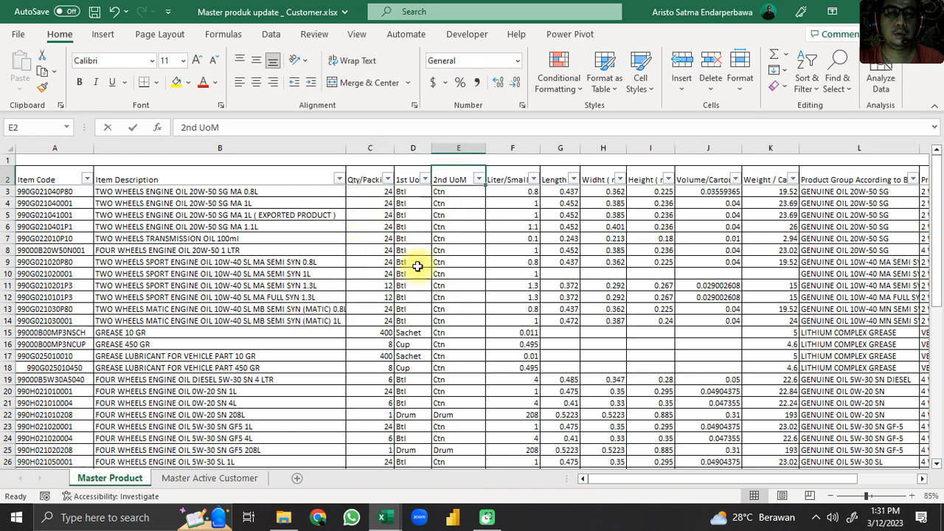
left_click(402, 180)
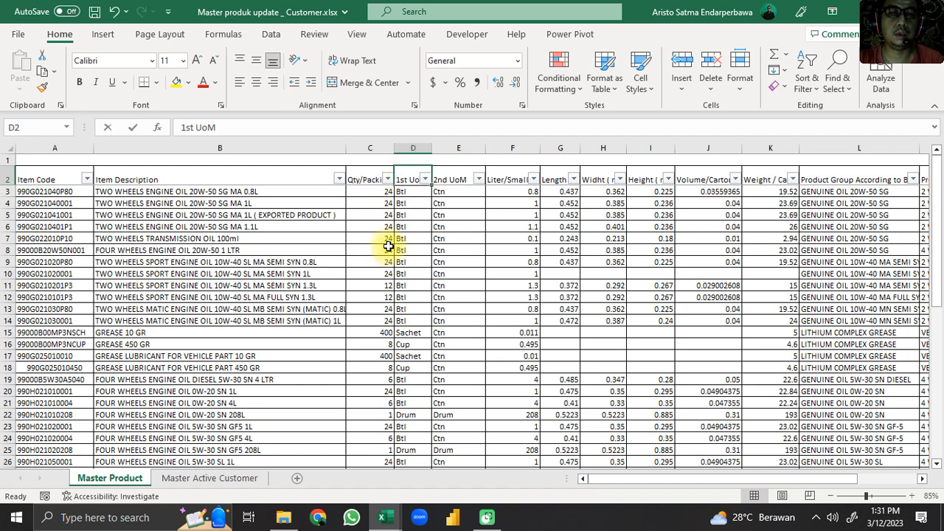
left_click(401, 191)
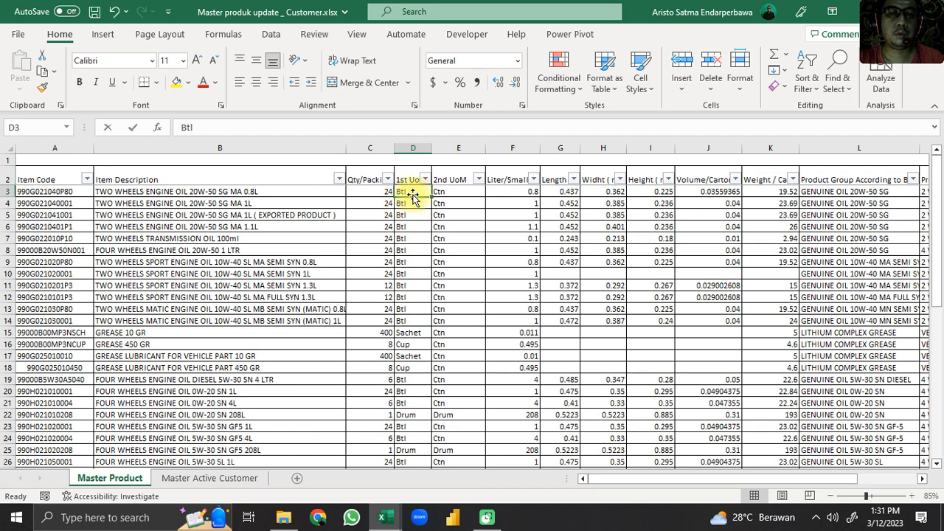
left_click(440, 193)
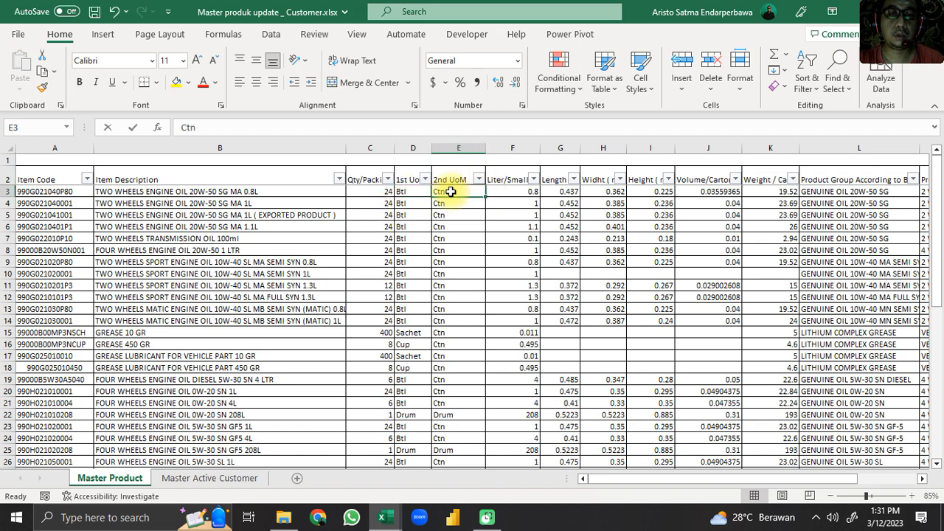
left_click(374, 193)
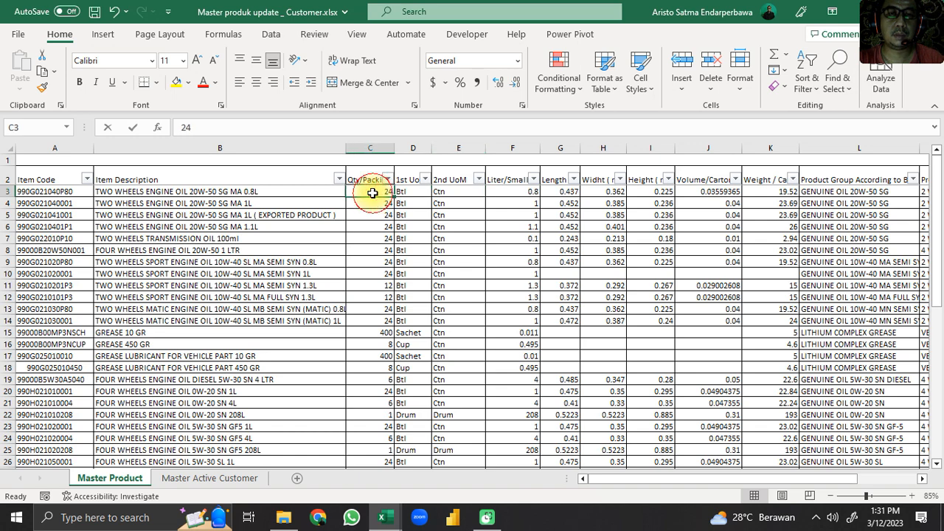
left_click(493, 191)
left_click(500, 179)
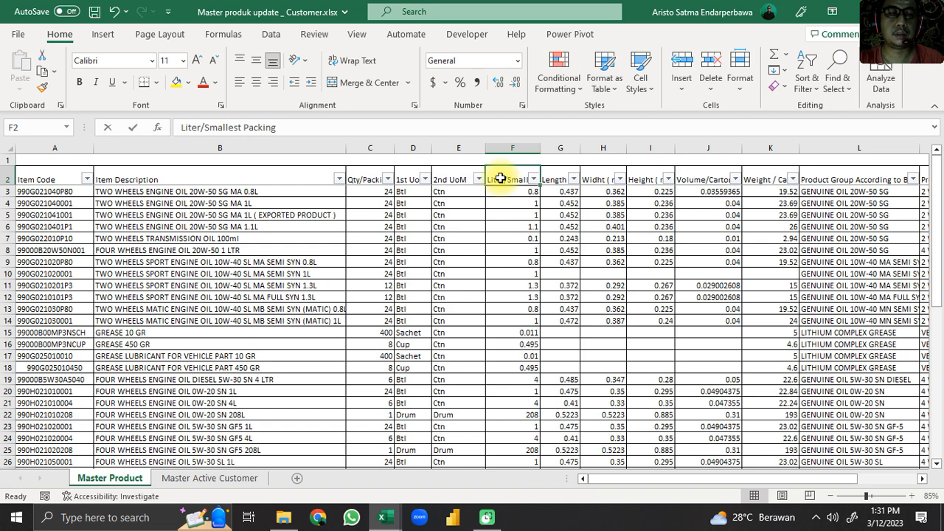
Examine the quantity per packing, second unit of measure and liters per smallest packing of the first product in row 3
left_click(499, 193)
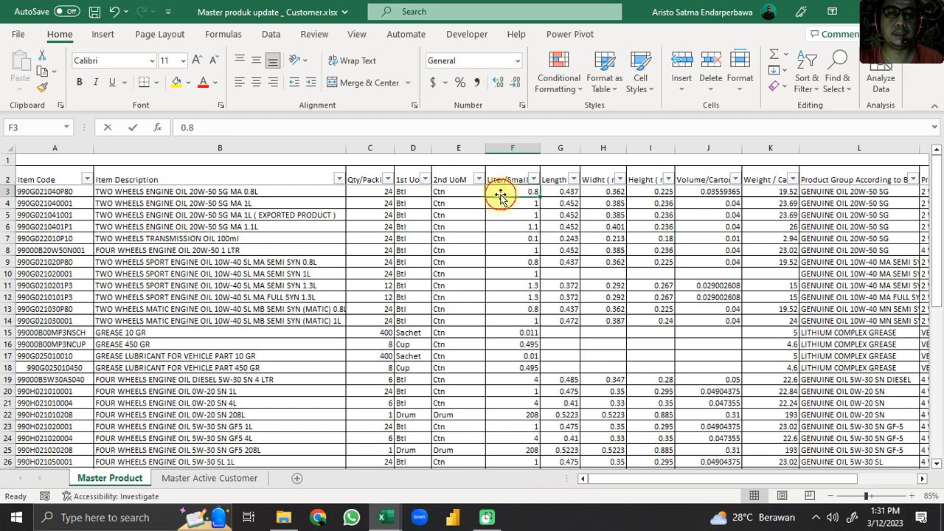
left_click(373, 192)
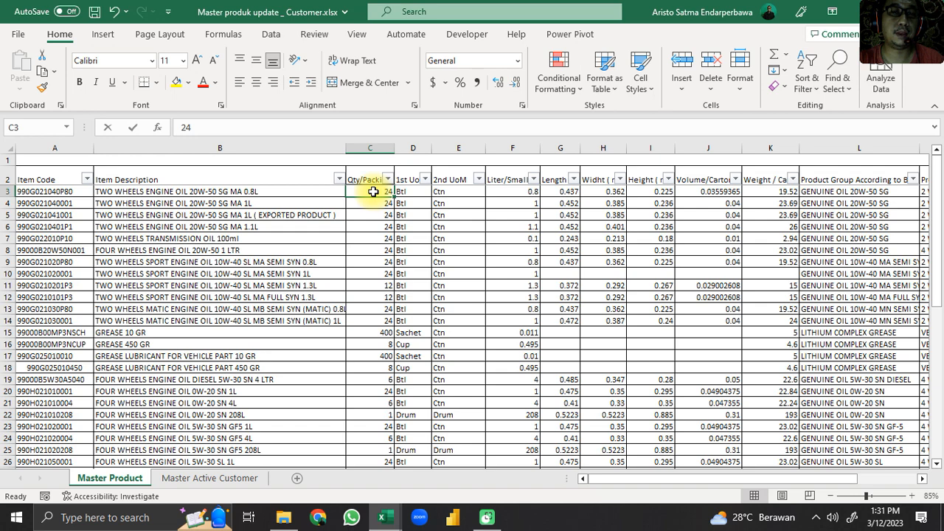
left_click(509, 194)
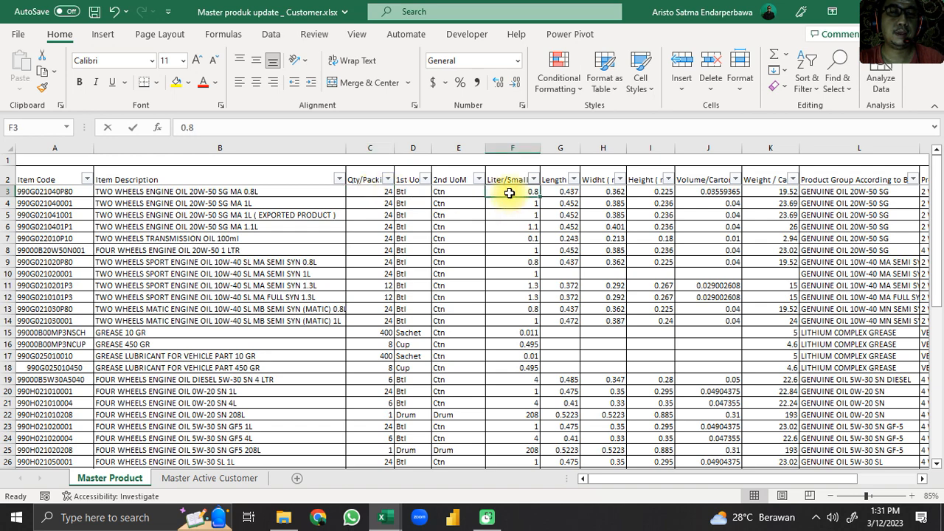
left_click(369, 192)
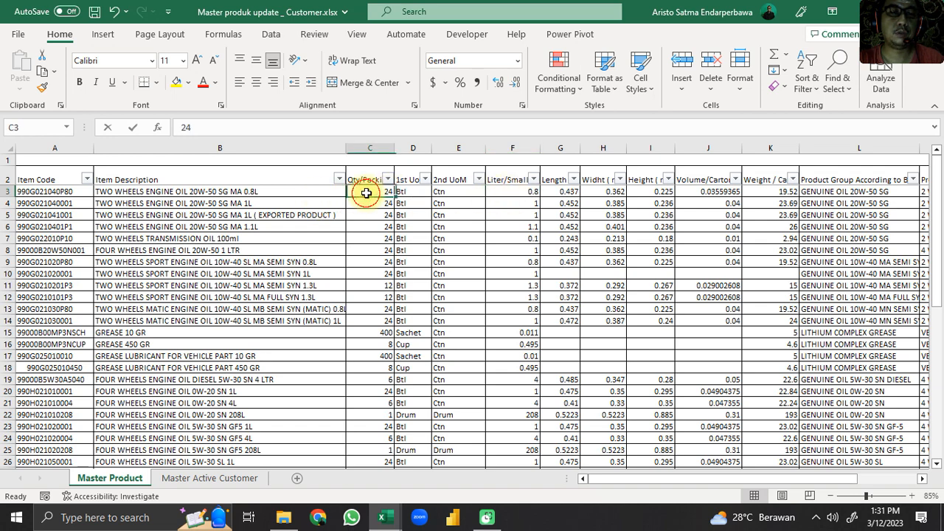
left_click(523, 194)
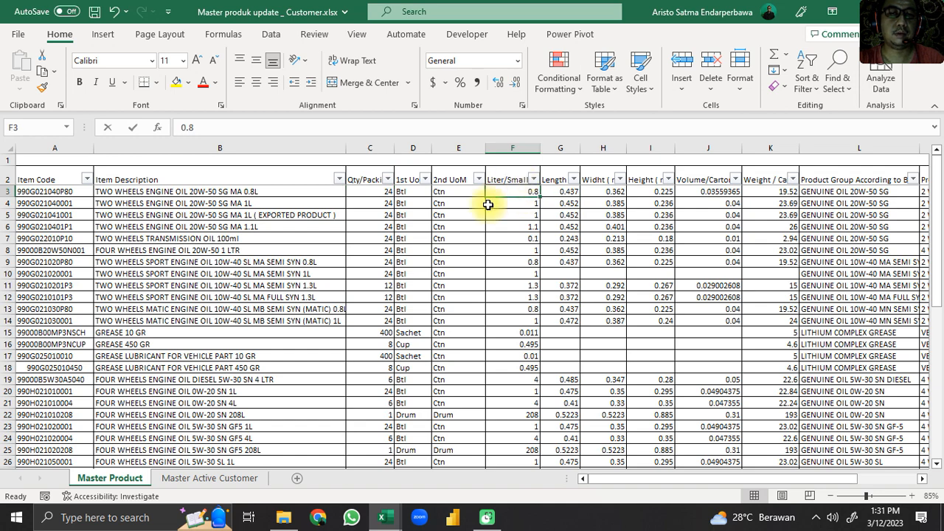
left_click(380, 193)
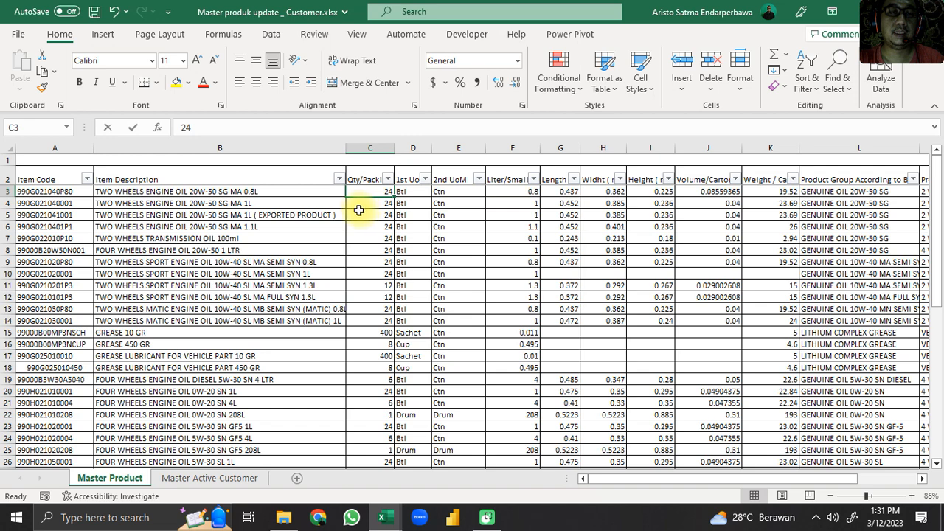
left_click(450, 194)
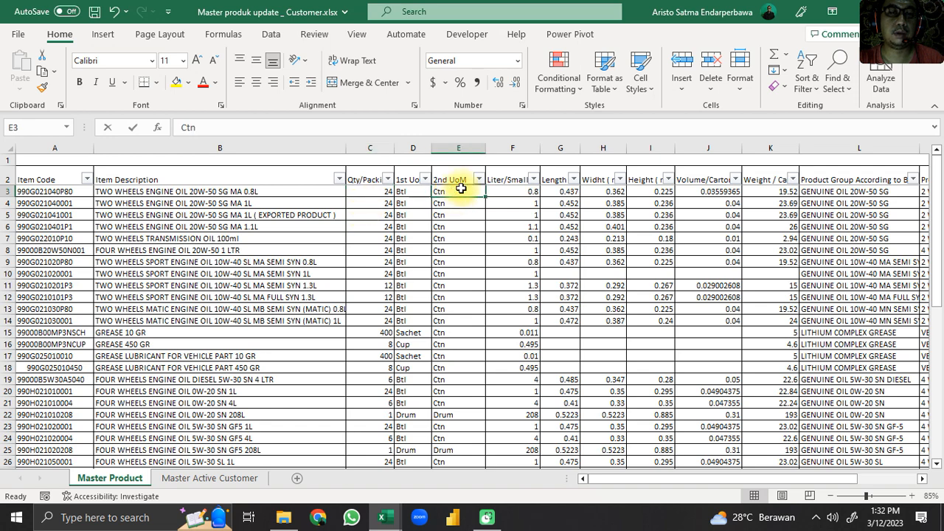
left_click(519, 192)
left_click(362, 193)
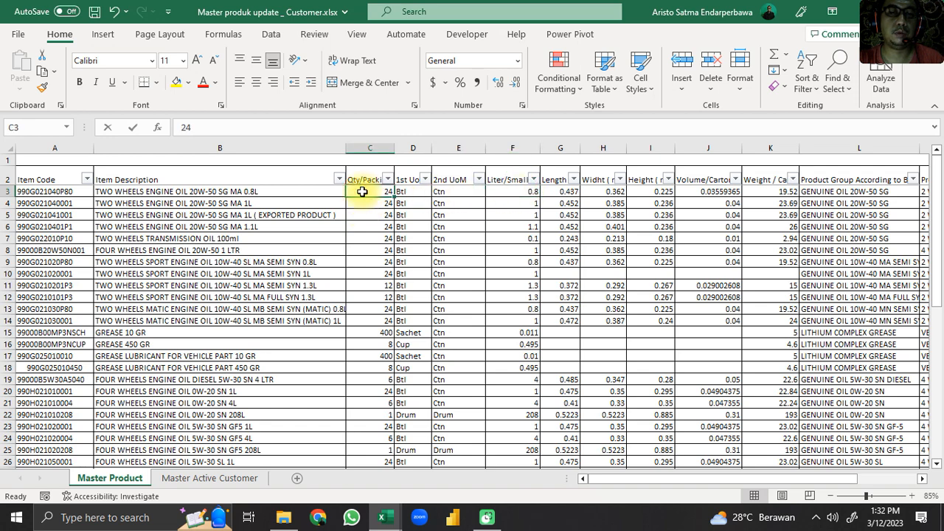
left_click(458, 197)
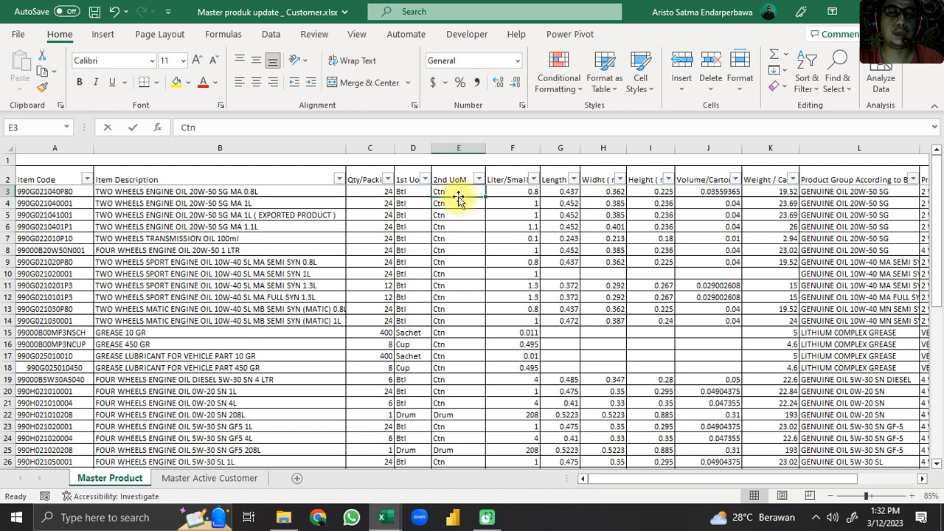
left_click(365, 192)
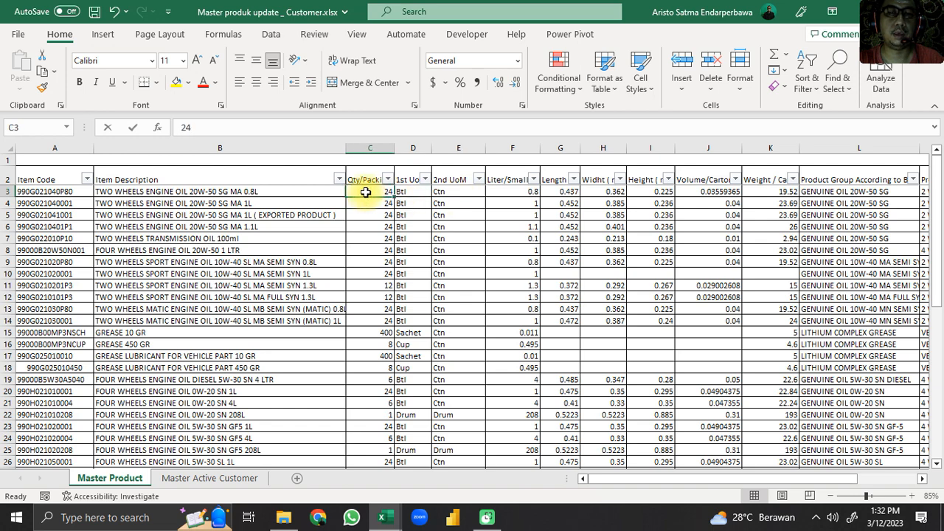
Examine the length, width, height, volume per carton and weight per carton columns, including the volume formula in row 3
left_click(550, 182)
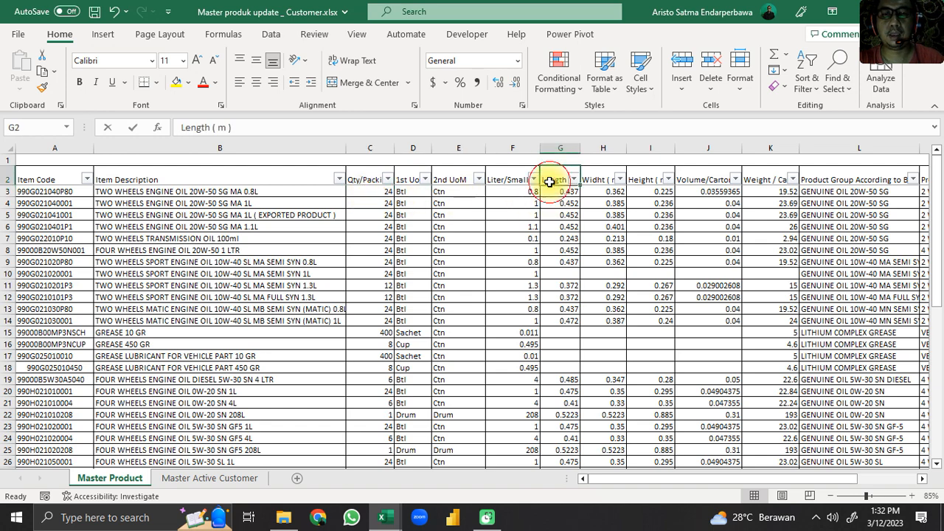
left_click(599, 179)
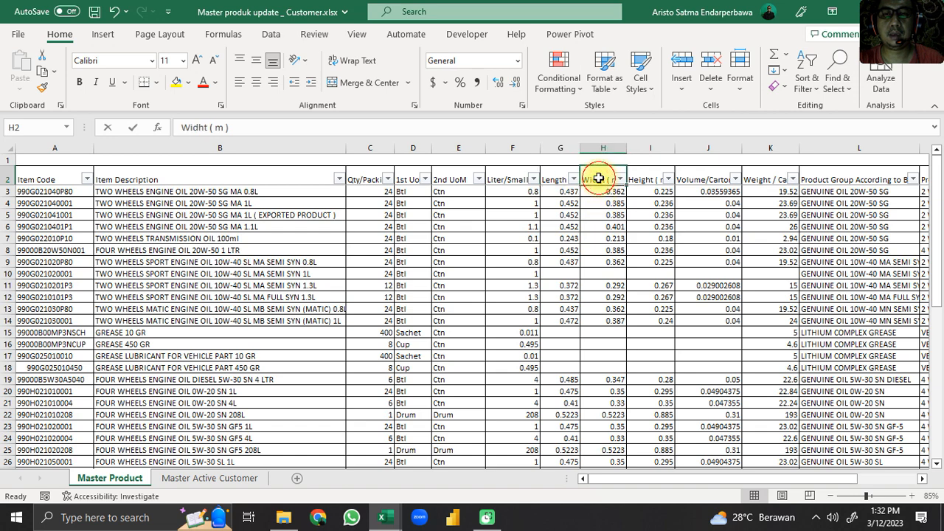
left_click(653, 181)
left_click(698, 181)
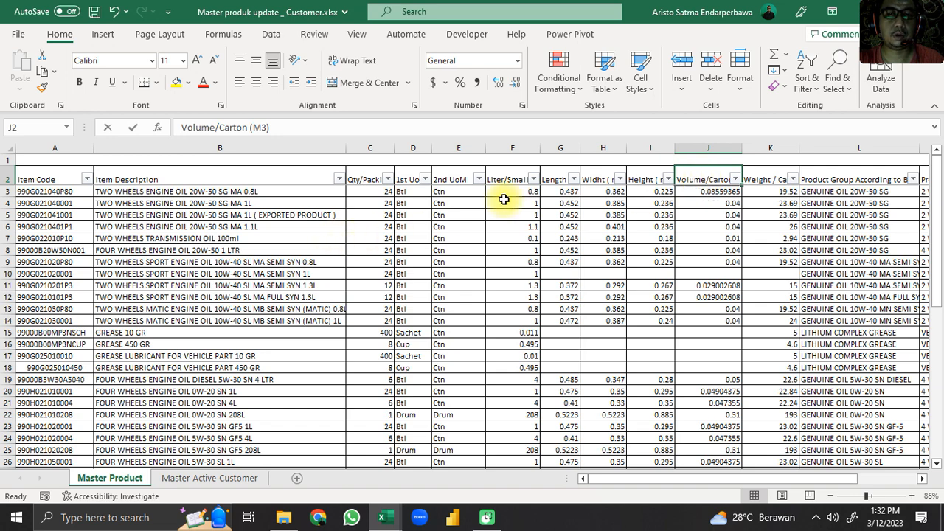
left_click(697, 191)
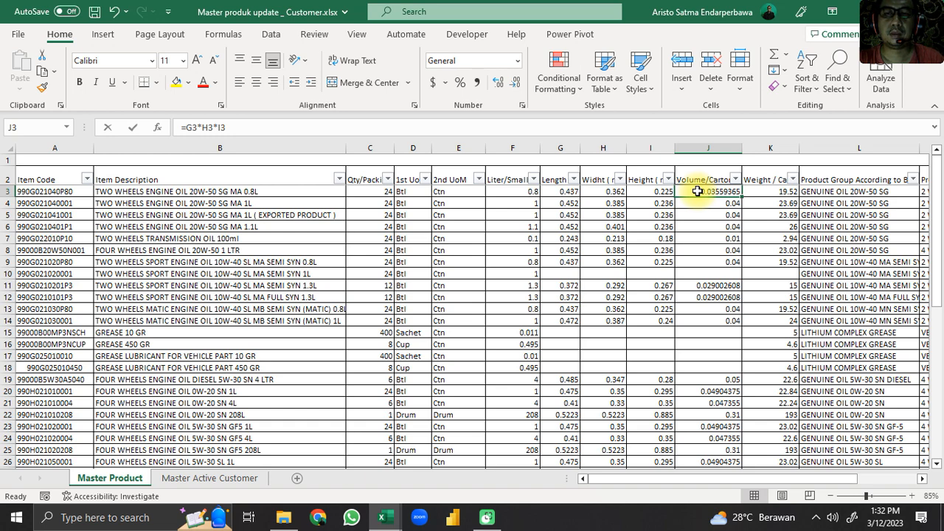
left_click(752, 191)
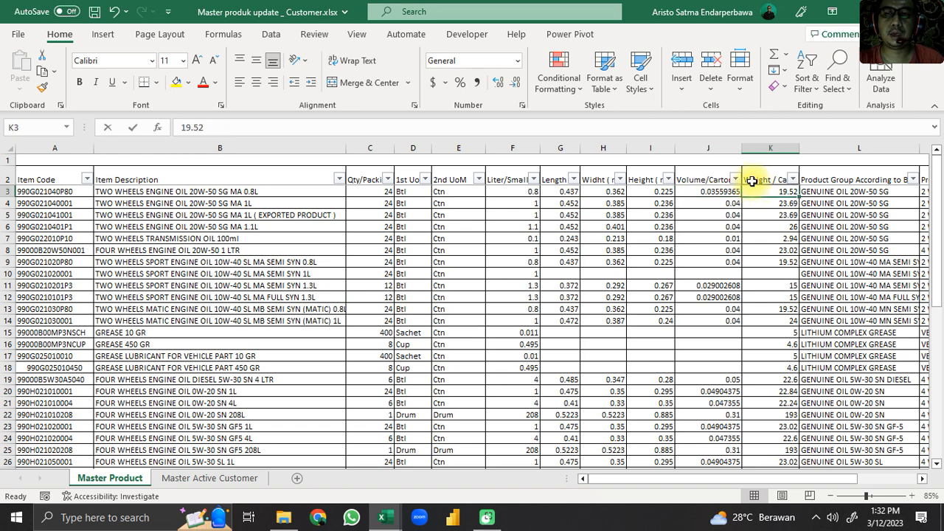
left_click(752, 181)
left_click(746, 192)
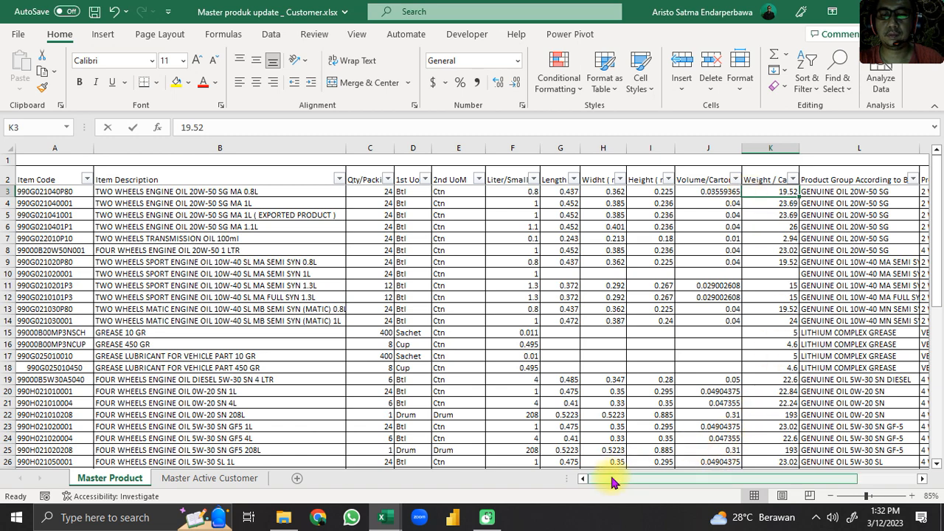
Examine the column grouping products according to bulk classification, checking the entries in rows 3 to 7
left_click_drag(594, 479, 674, 479)
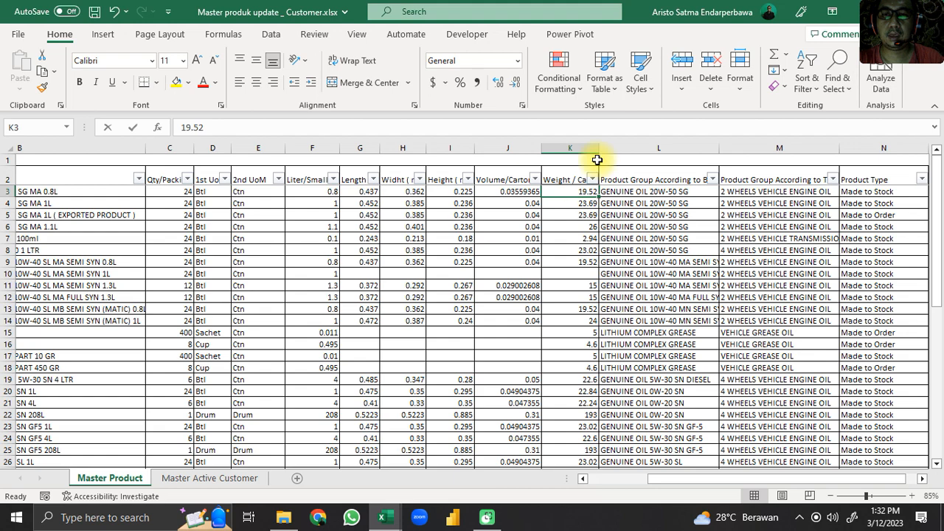
left_click(645, 189)
left_click(649, 179)
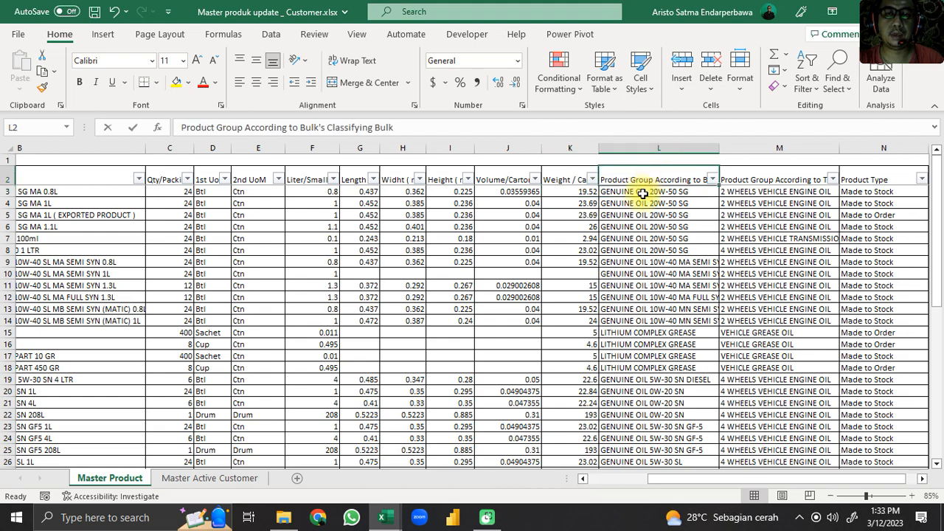
left_click(643, 191)
left_click(667, 216)
left_click(669, 226)
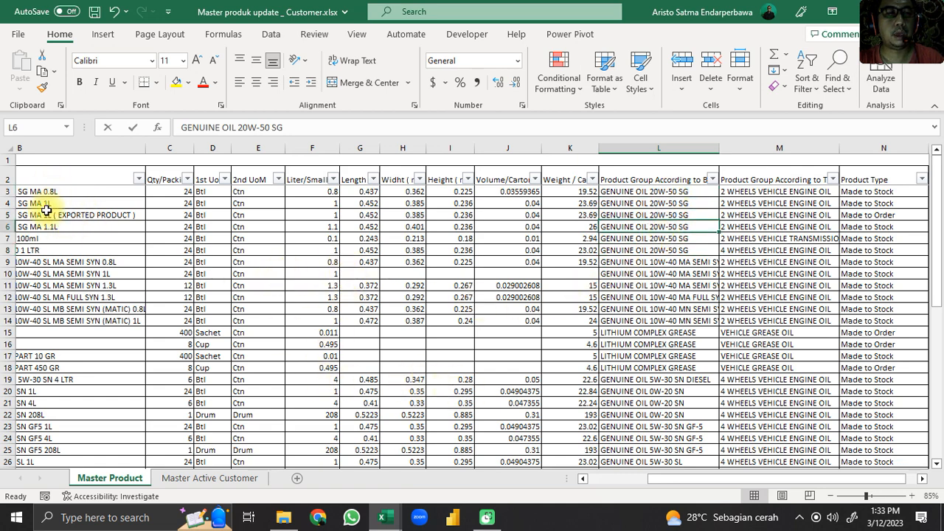
left_click(639, 237)
left_click_drag(649, 234, 652, 233)
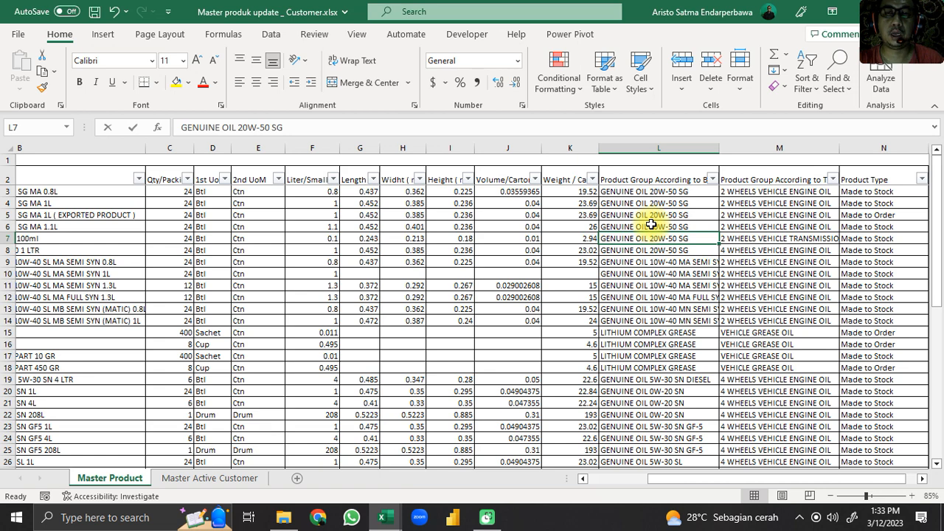
Examine the product groups according to use and the Product Type column down the Master Product list
left_click(755, 177)
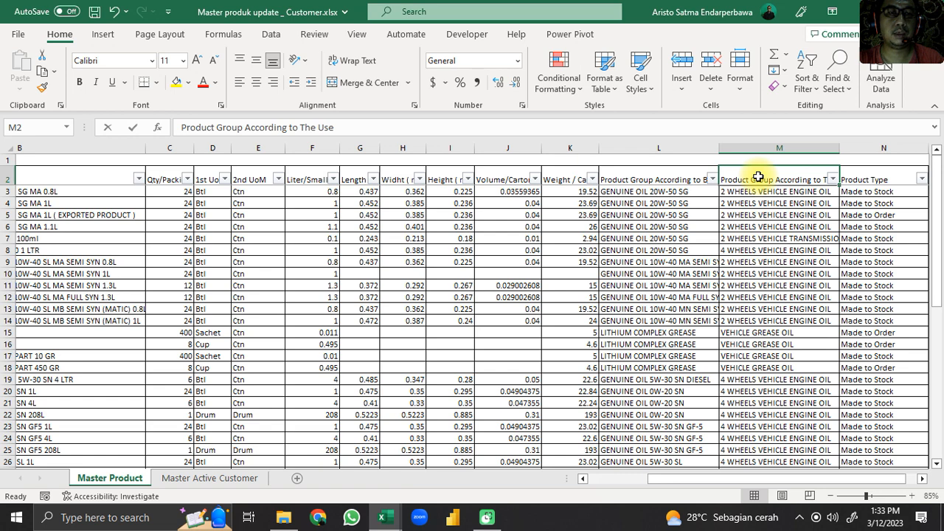
left_click(751, 215)
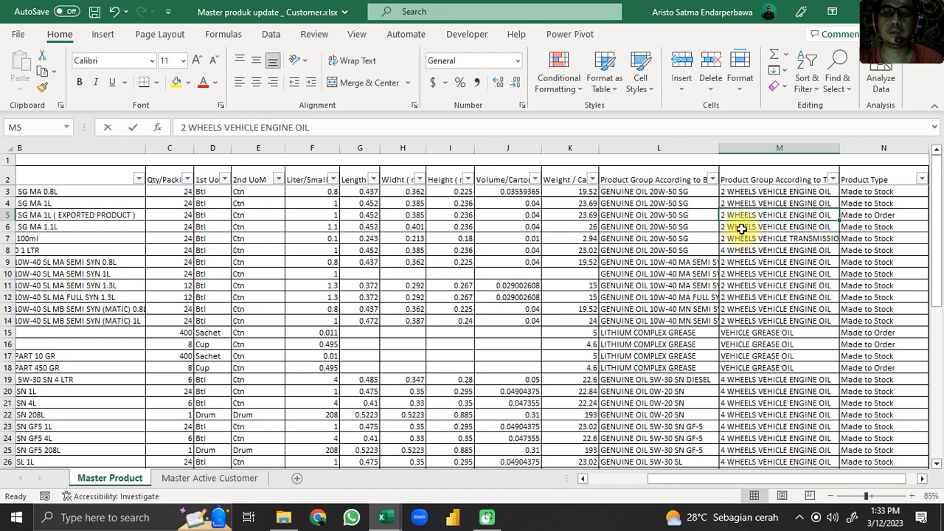
left_click(789, 249)
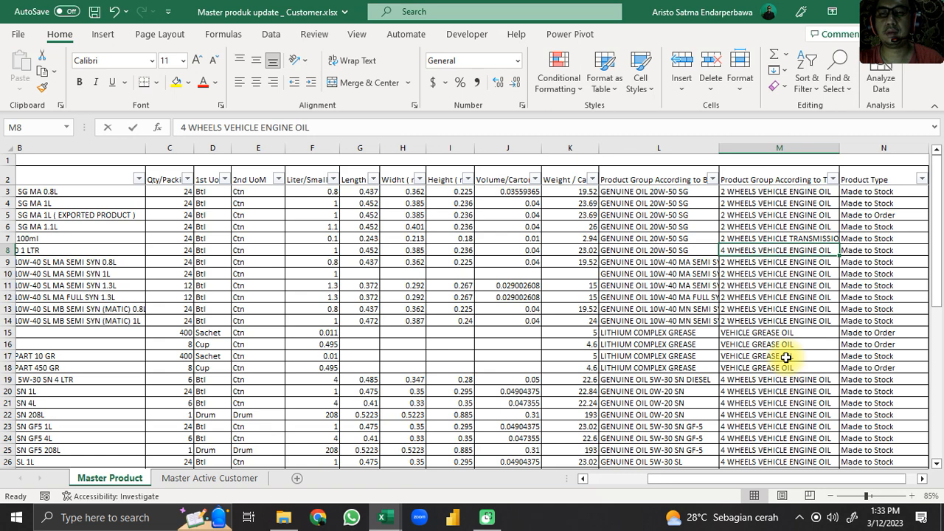
scroll(787, 357, "down", 3)
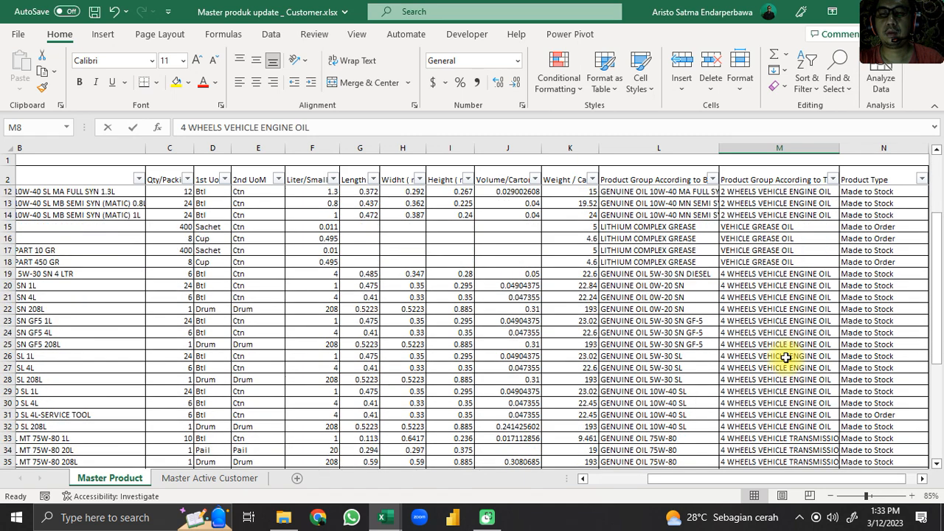
scroll(787, 357, "up", 3)
left_click(891, 174)
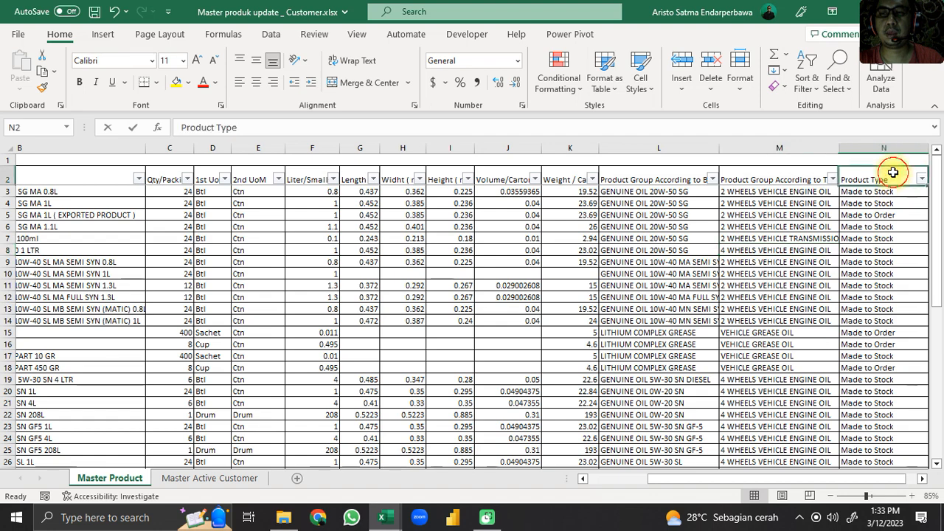
left_click(884, 194)
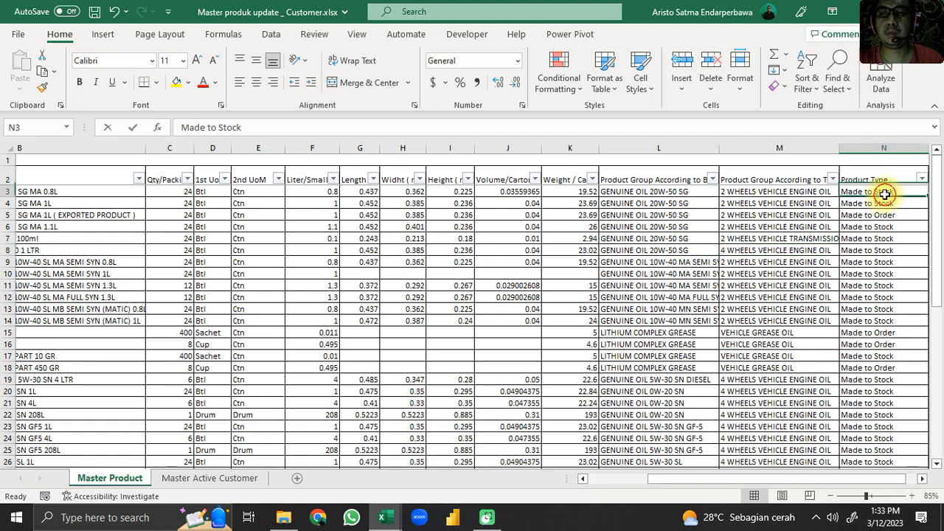
left_click(901, 333)
scroll(902, 332, "down", 11)
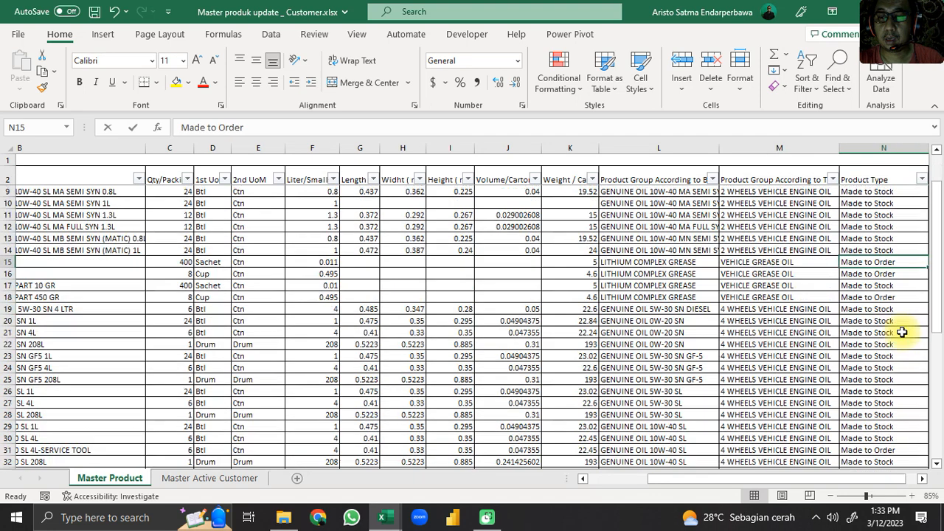
scroll(902, 333, "up", 11)
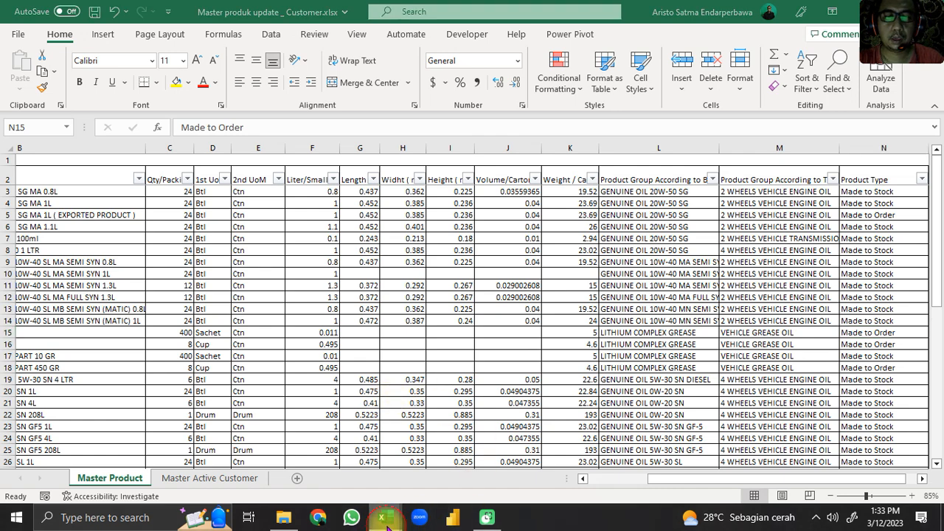
Start a VLOOKUP formula in the first Item Description cell, O2, of the Raw Data sheet with $N2 as the lookup value
mouse_move(383, 517)
left_click(330, 480)
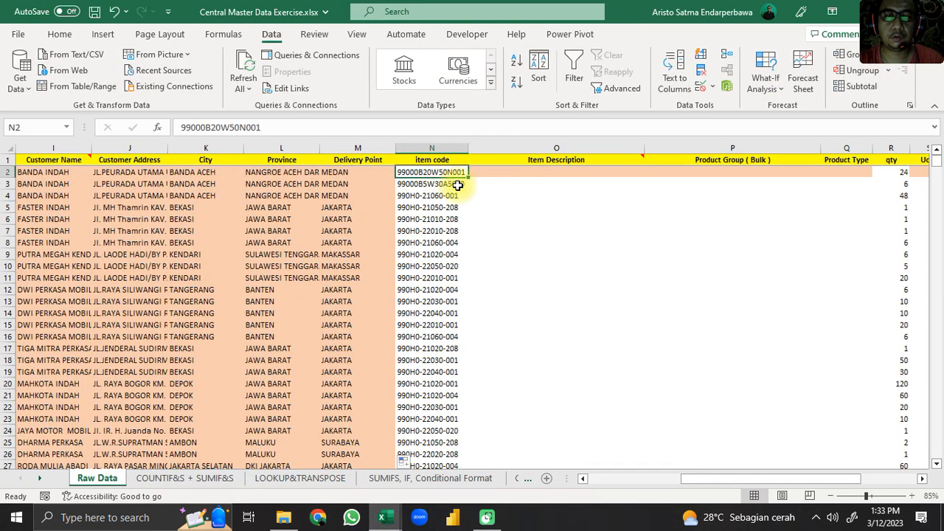
left_click(527, 173)
type("=VLOO")
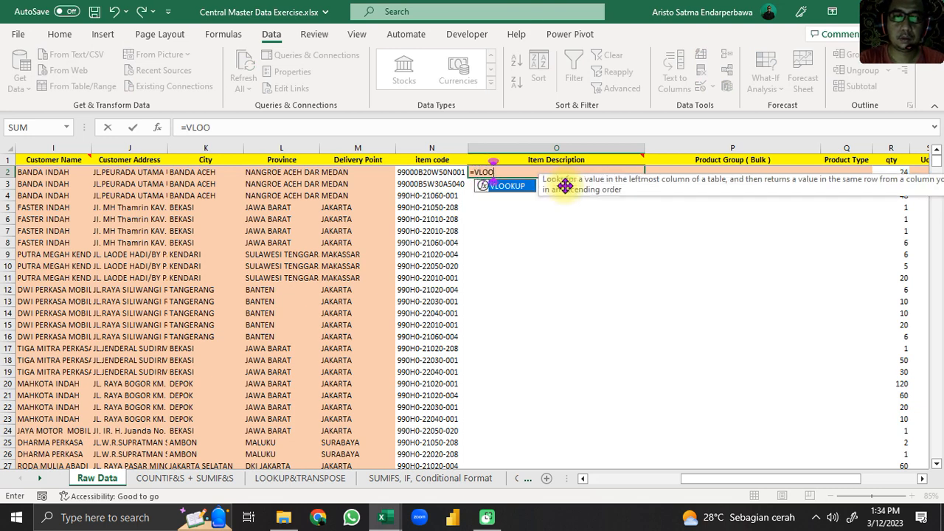
type("K")
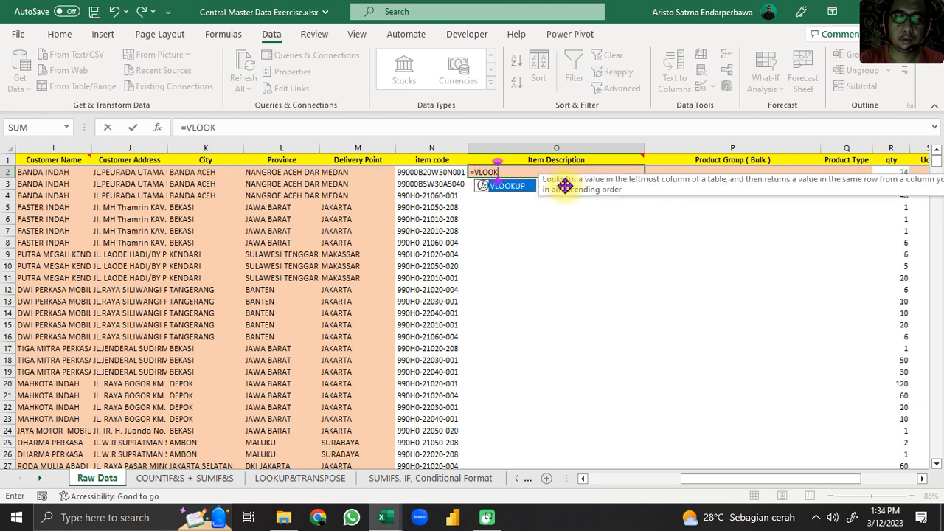
type("UP(")
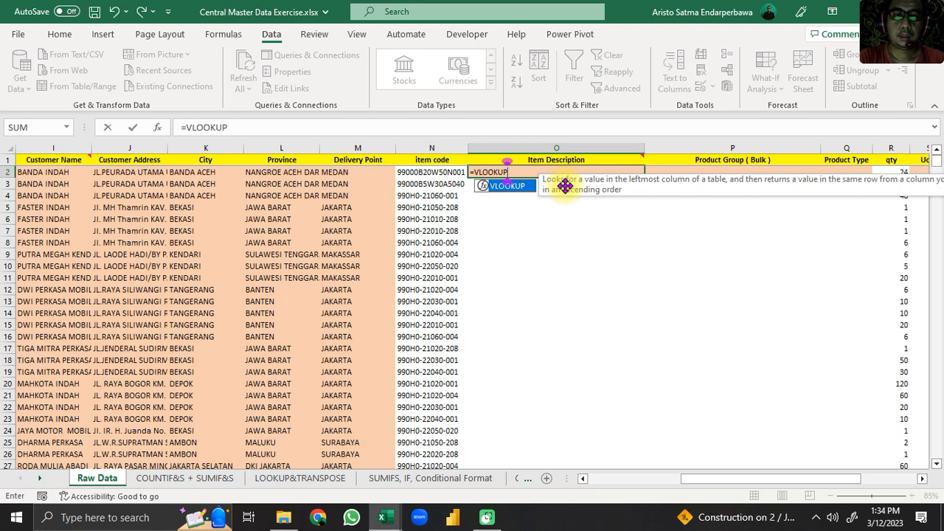
left_click(272, 124)
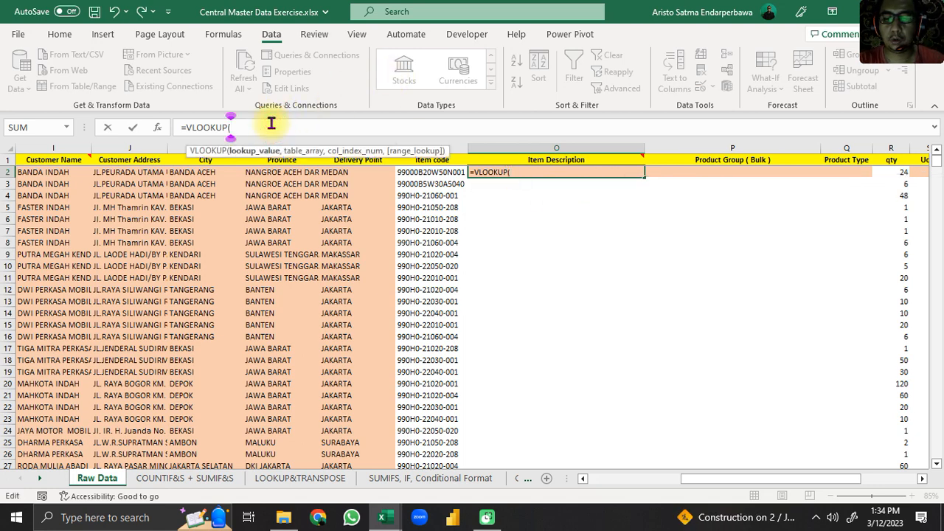
type("$")
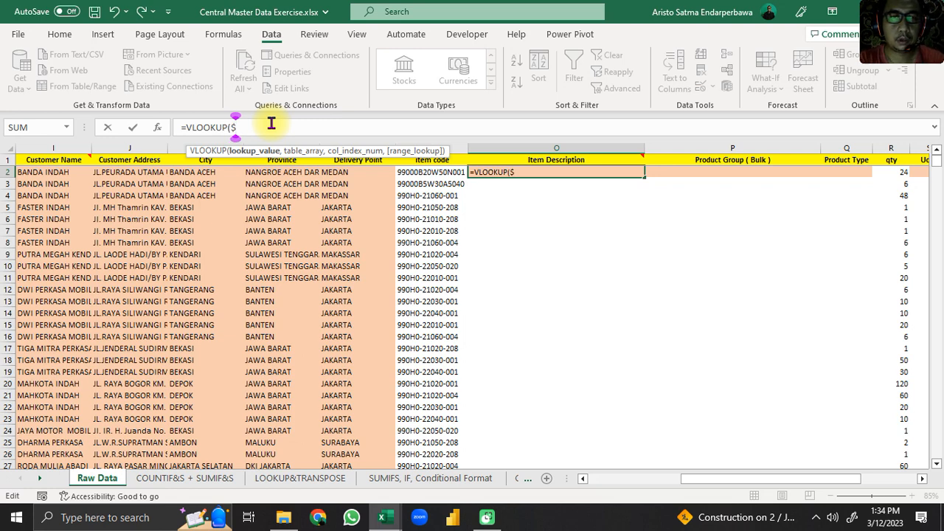
type("N")
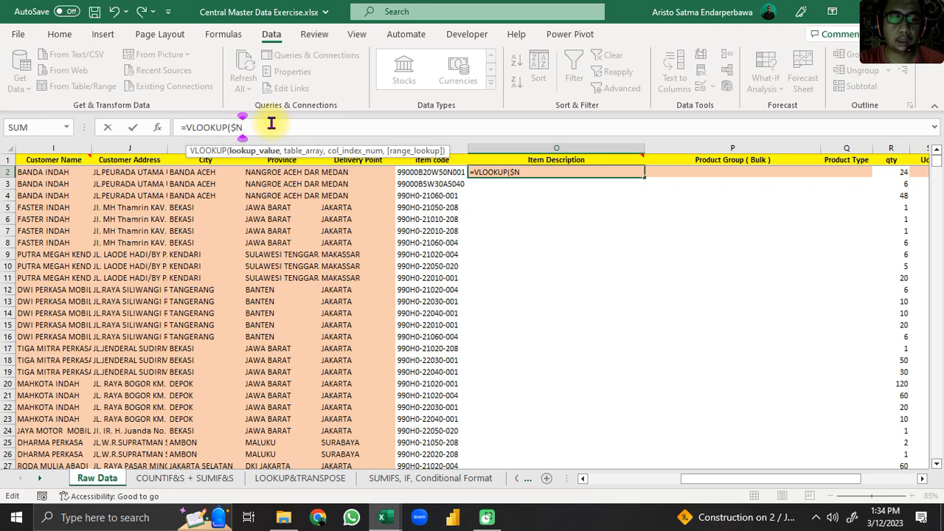
type("2,")
Continue the formula on the Master Product sheet of Master produk update _ Customer.xlsx, bringing its Item Code column into view
left_click(488, 520)
mouse_move(382, 521)
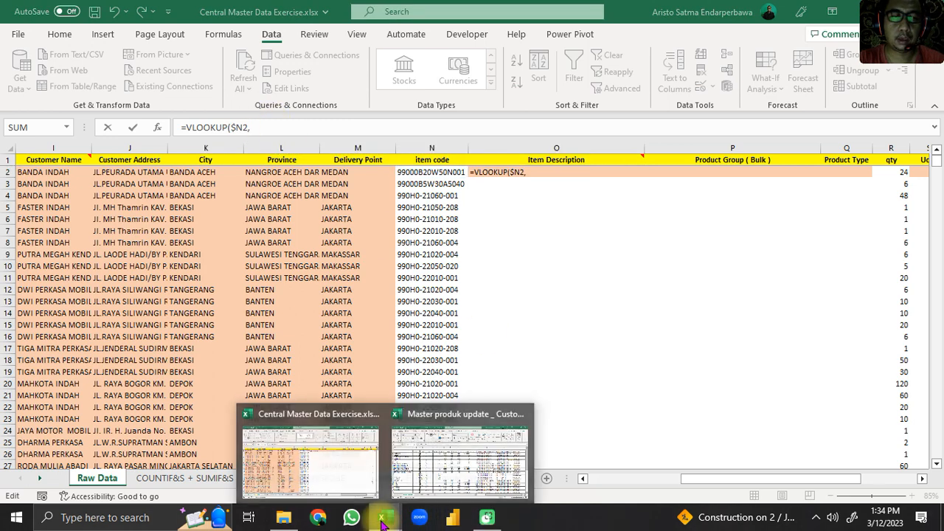
left_click(453, 465)
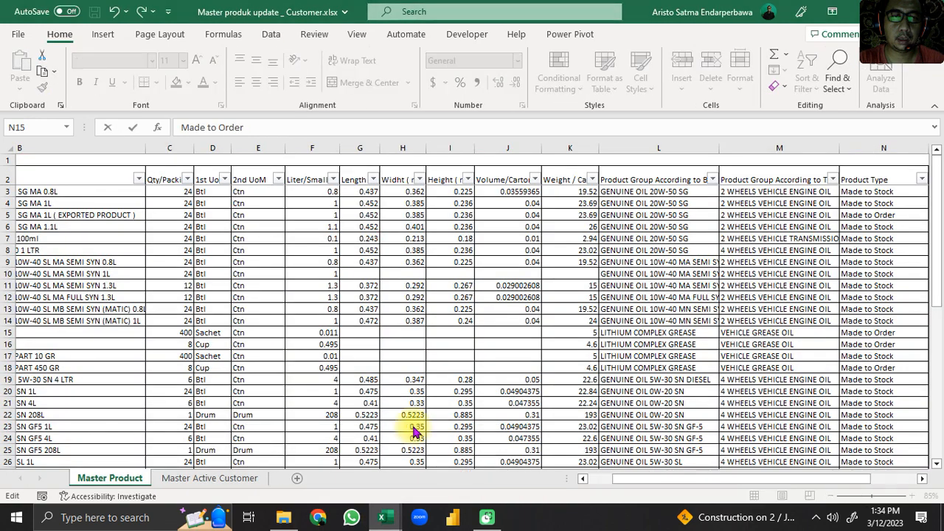
left_click(609, 478)
left_click(609, 479)
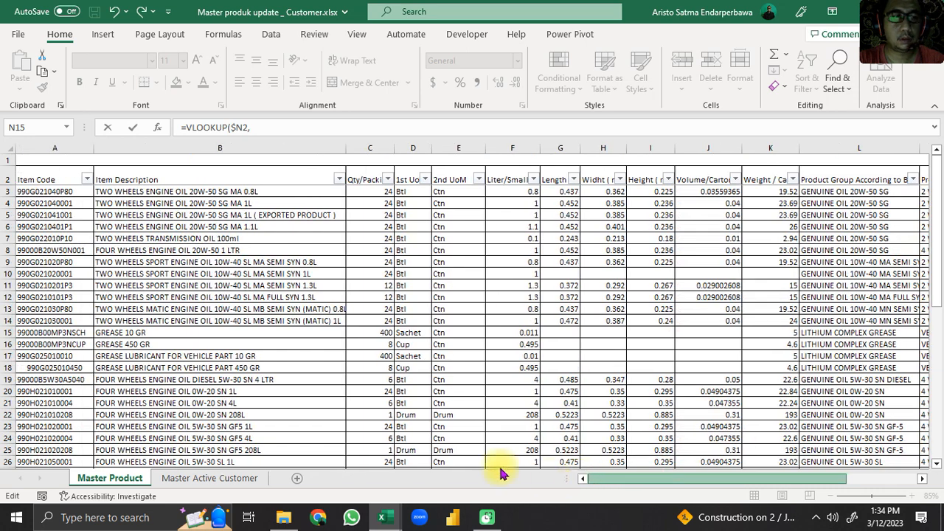
left_click(46, 192)
left_click_drag(46, 192, 755, 383)
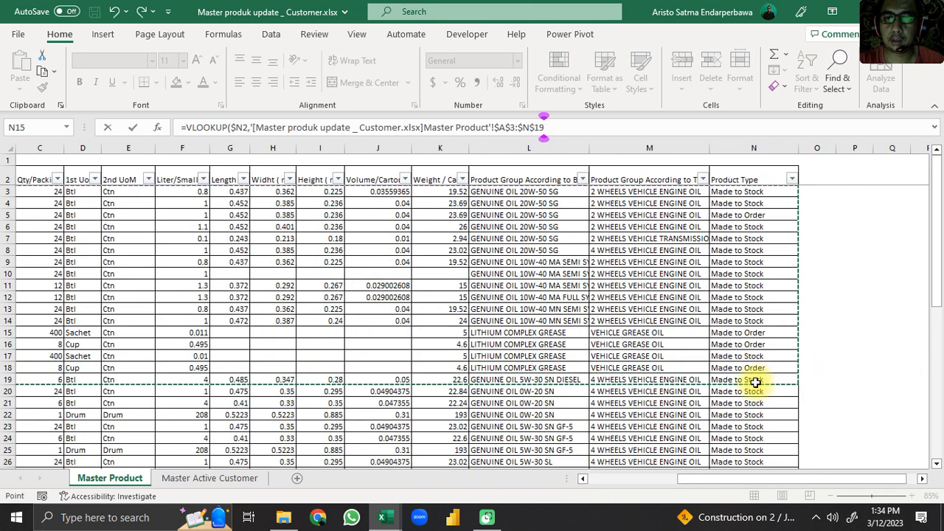
key("ctrl+shift+Left")
key("ctrl+shift+Down")
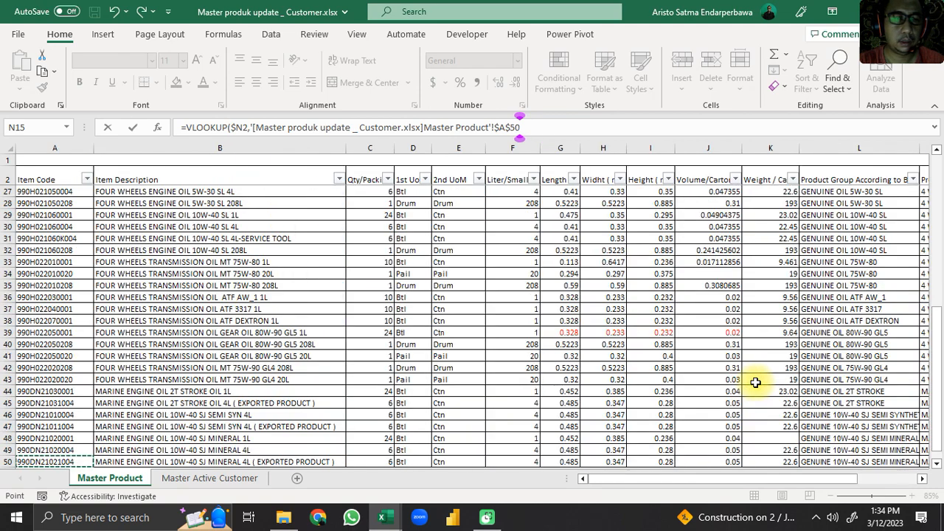
scroll(754, 384, "down", 1)
scroll(755, 383, "up", 8)
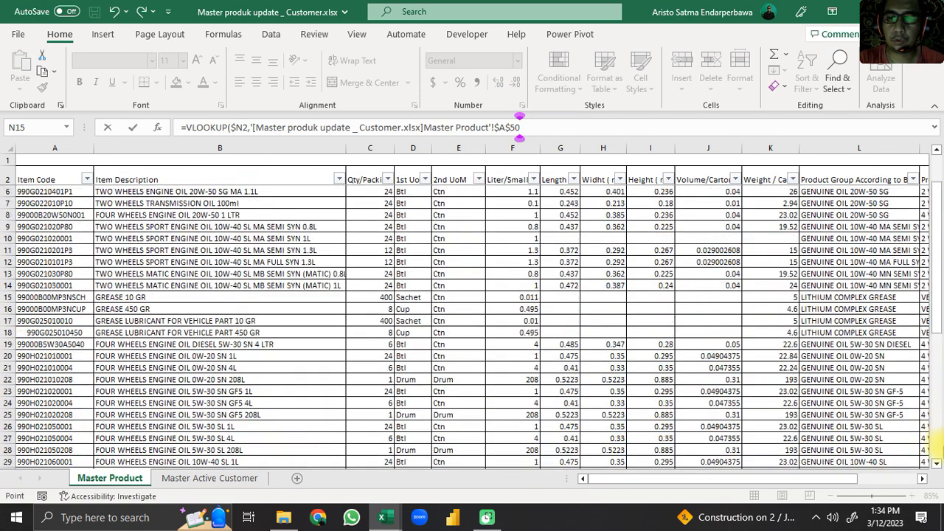
scroll(941, 215, "up", 1)
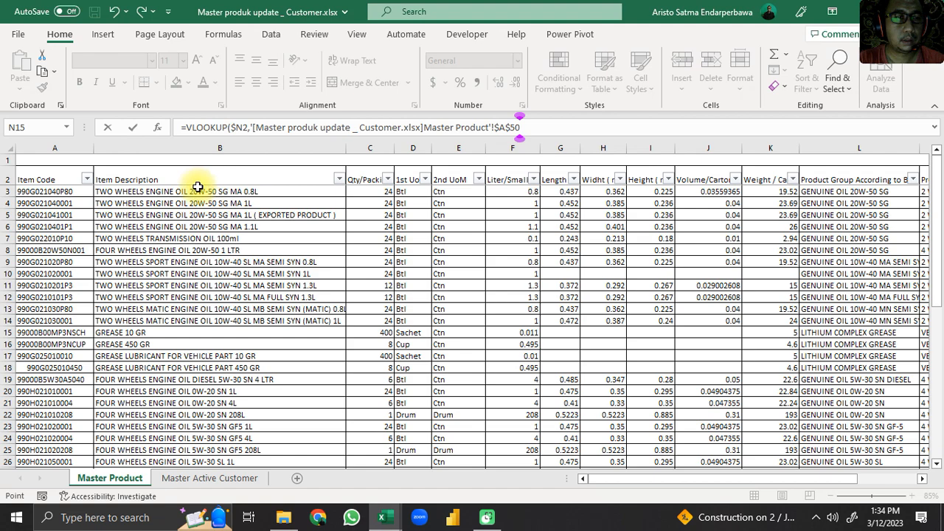
Set the lookup table to $A$3:$N$250 on the Master Product sheet and continue to the column index argument
left_click(41, 190)
left_click_drag(40, 189, 783, 366)
key("ctrl+shift+Down")
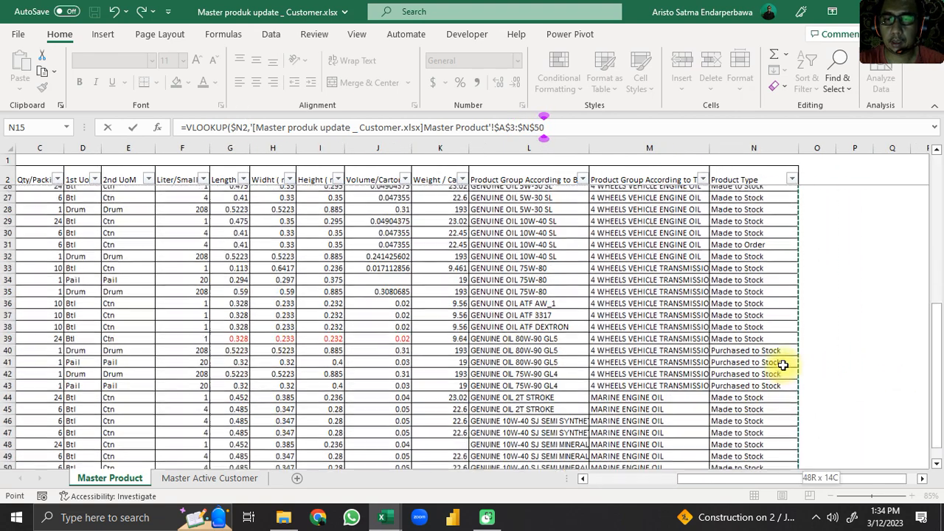
left_click(587, 127)
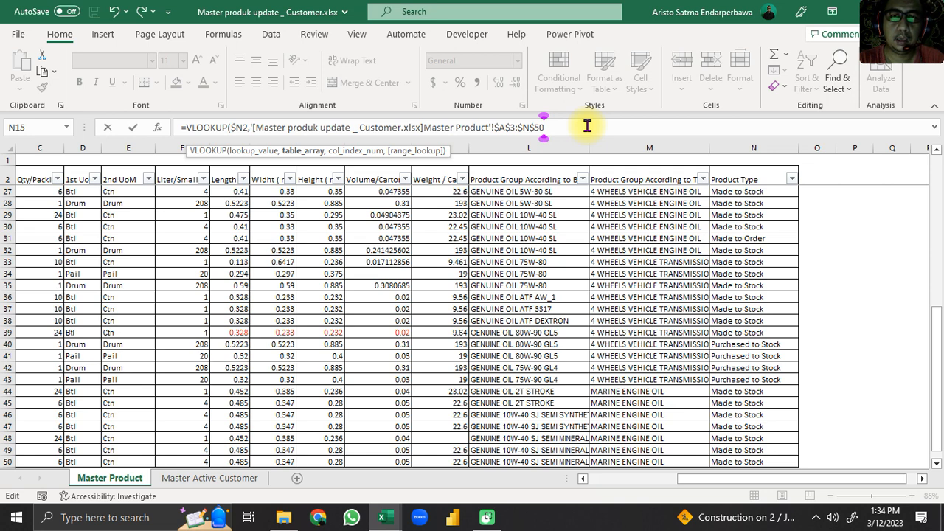
key("BackSpace")
key("BackSpace")
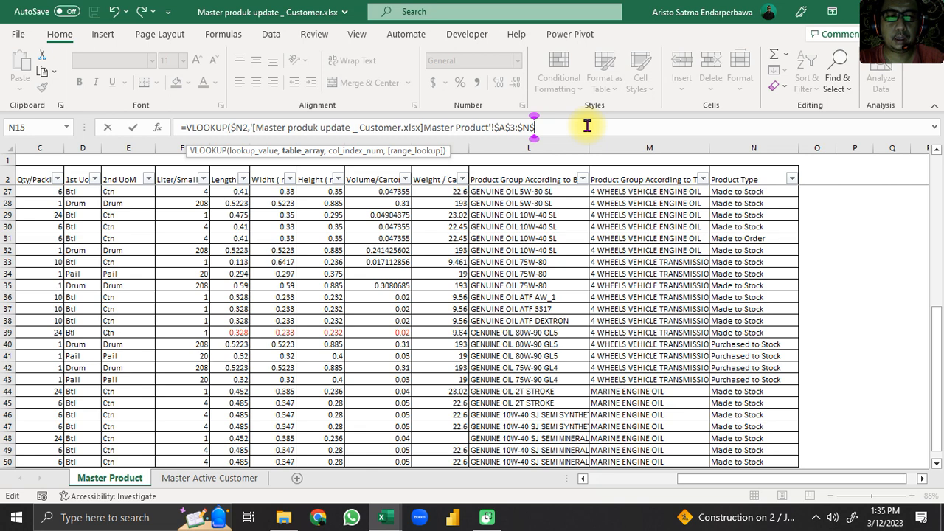
type("250")
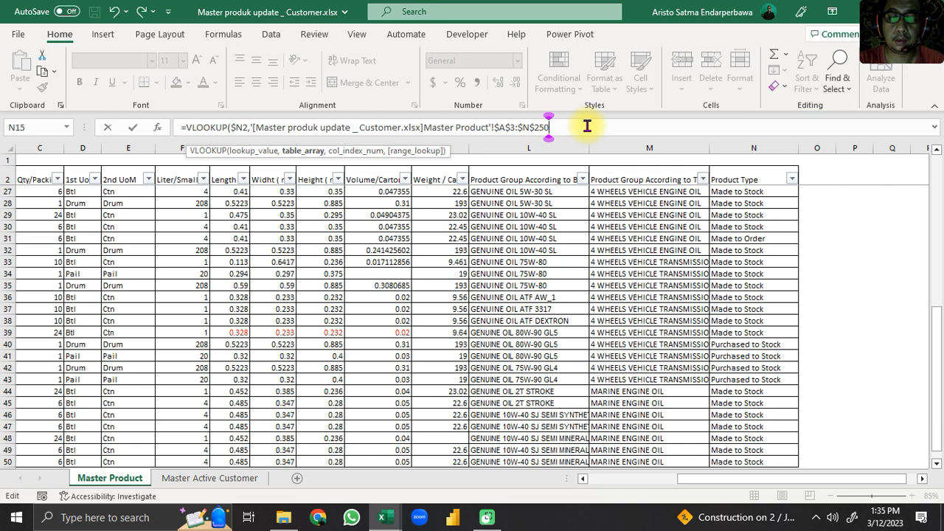
type(",")
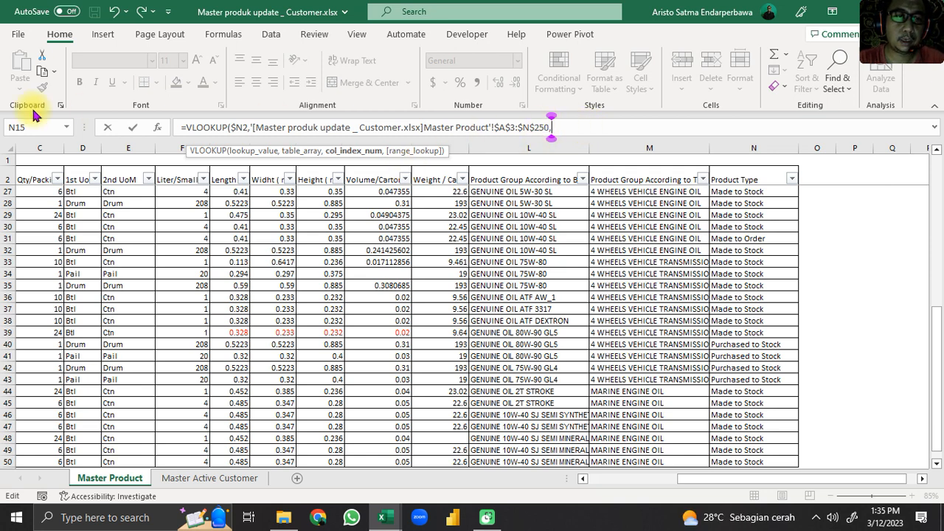
Enter COLUMN(B1) as the column index number in the VLOOKUP function arguments
left_click(157, 127)
left_click(660, 177)
type("CO")
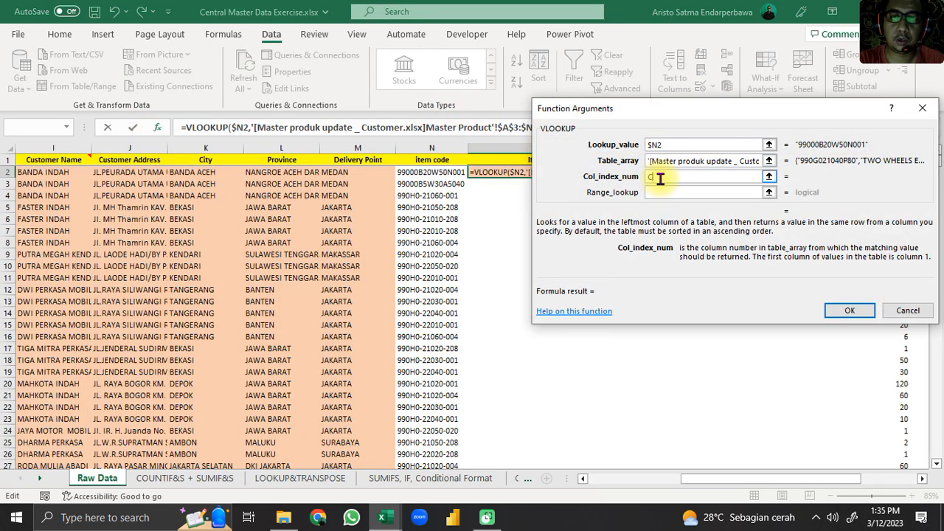
type("LUMN(")
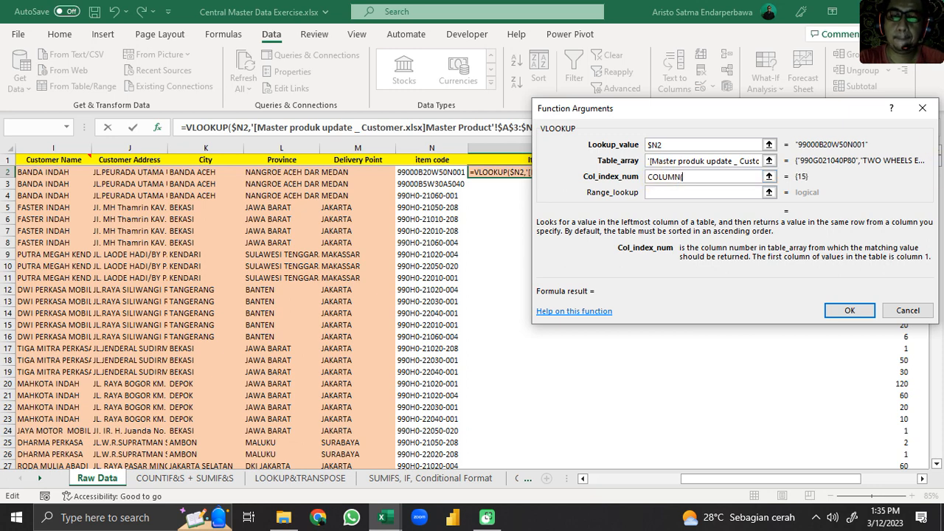
type("B1")
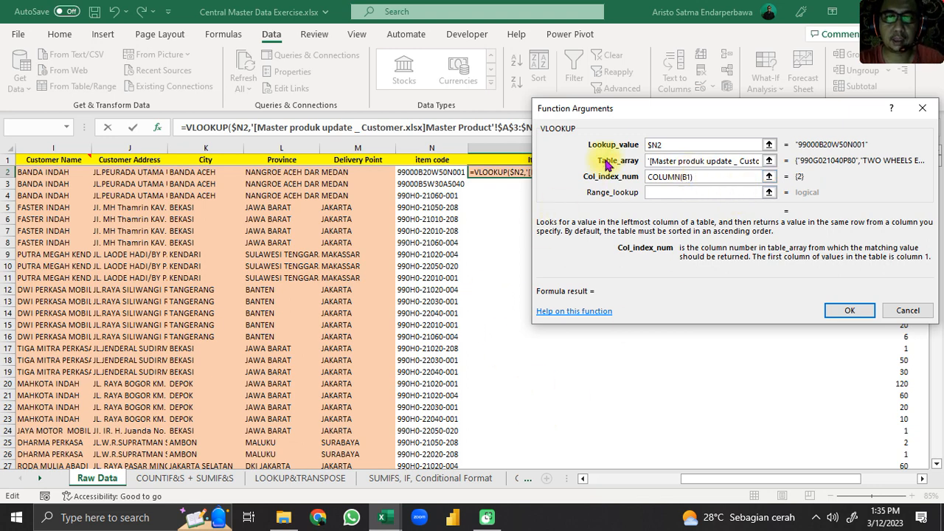
Set the range lookup to FALSE, accept the formula and fill it down the whole Item Description column
left_click_drag(654, 109, 689, 163)
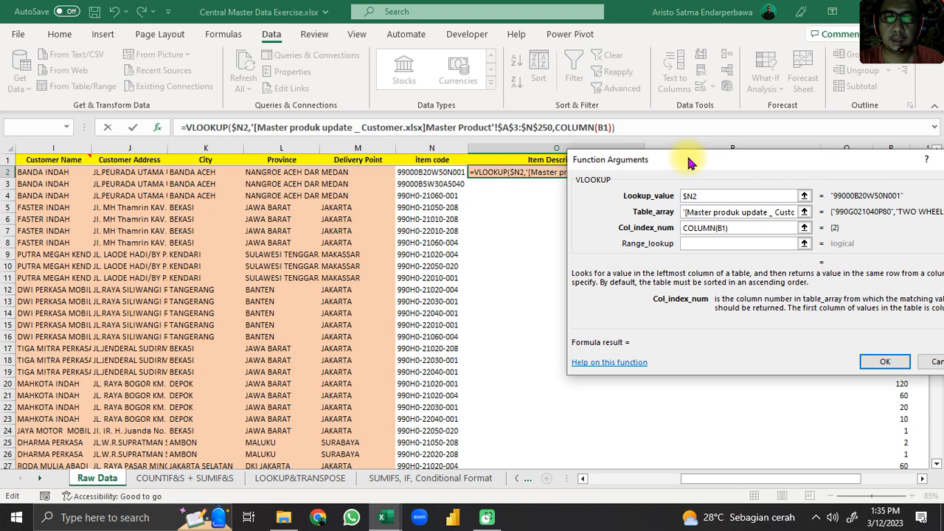
left_click_drag(689, 162, 682, 108)
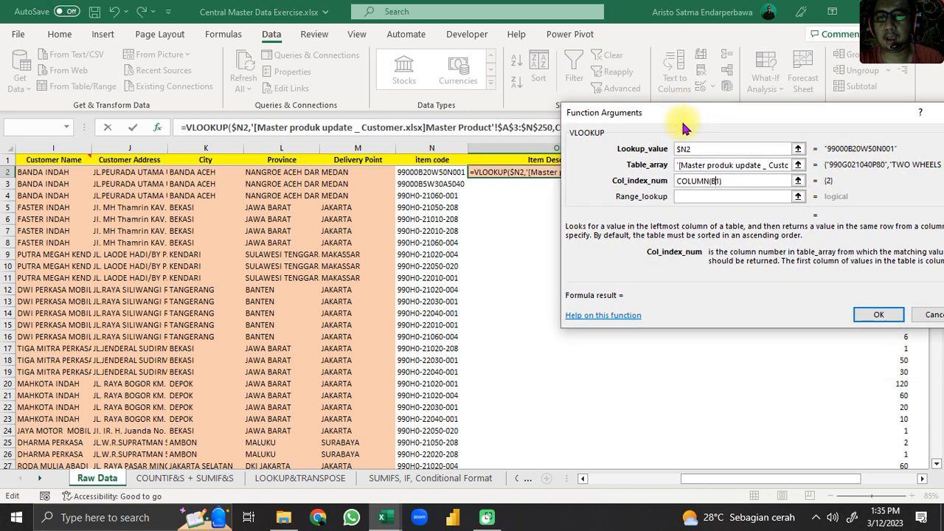
left_click(693, 198)
type("FALSE")
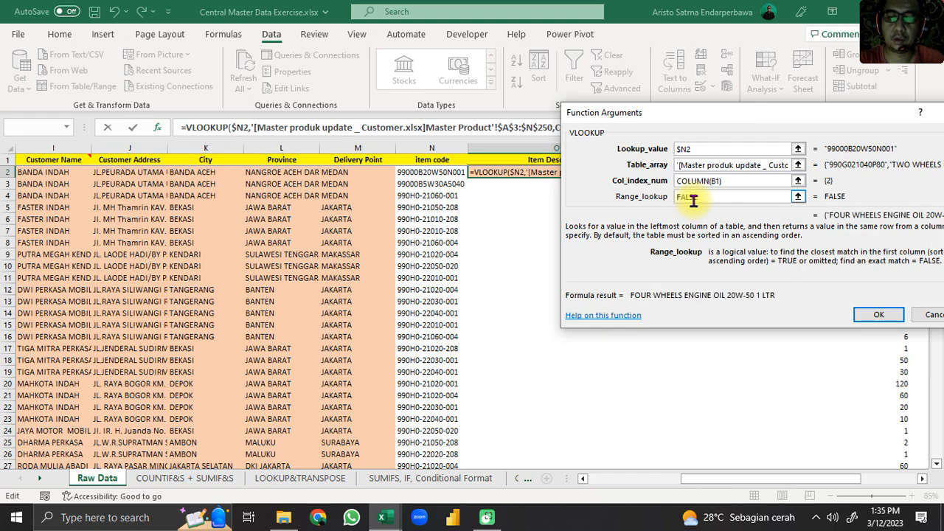
key("Return")
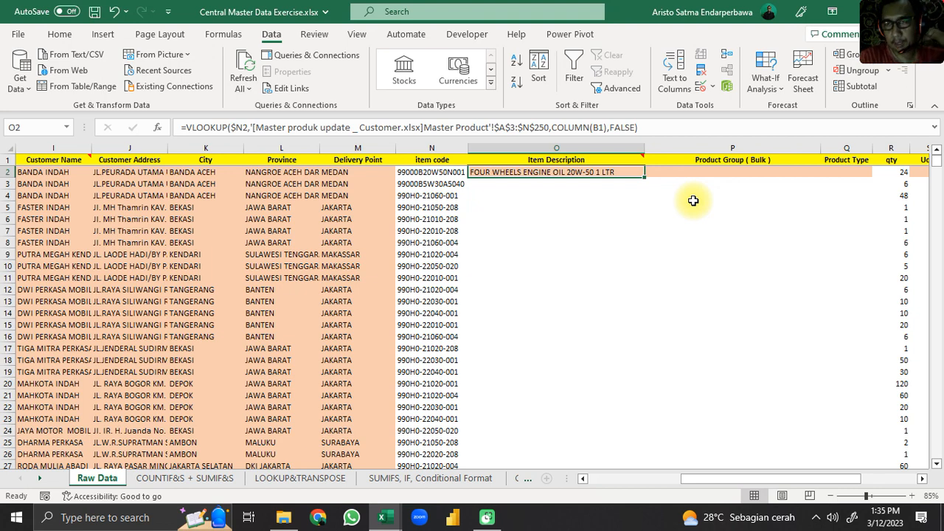
double_click(647, 180)
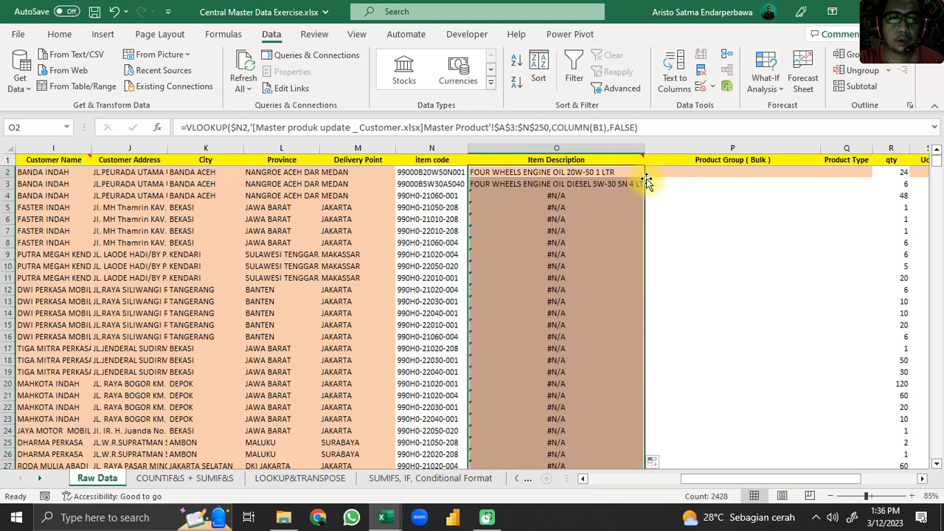
Trace the error of the item description lookup in cell O4 and review it with Error Checking
left_click(543, 196)
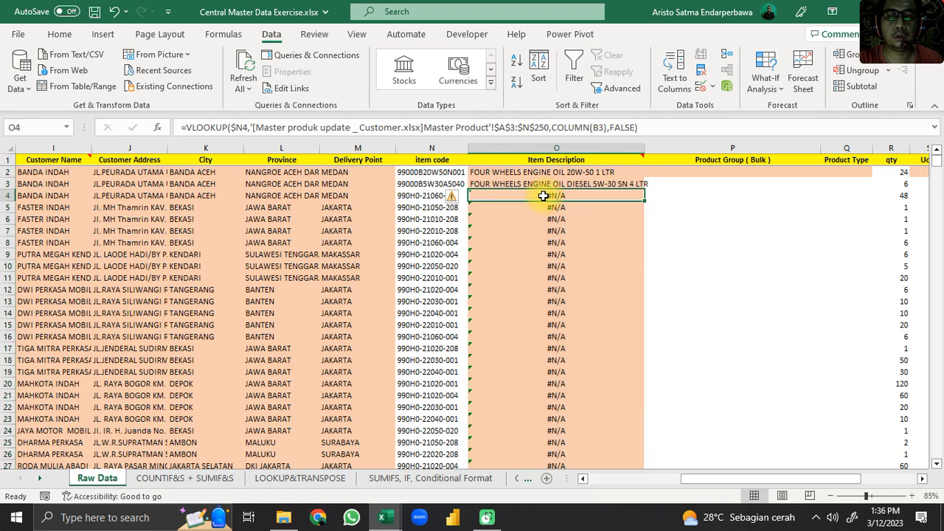
left_click(236, 35)
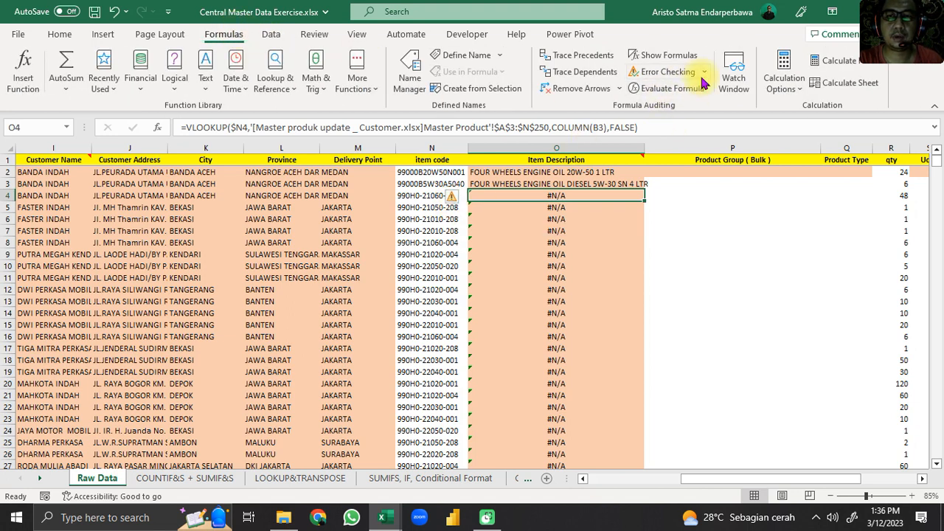
left_click(706, 74)
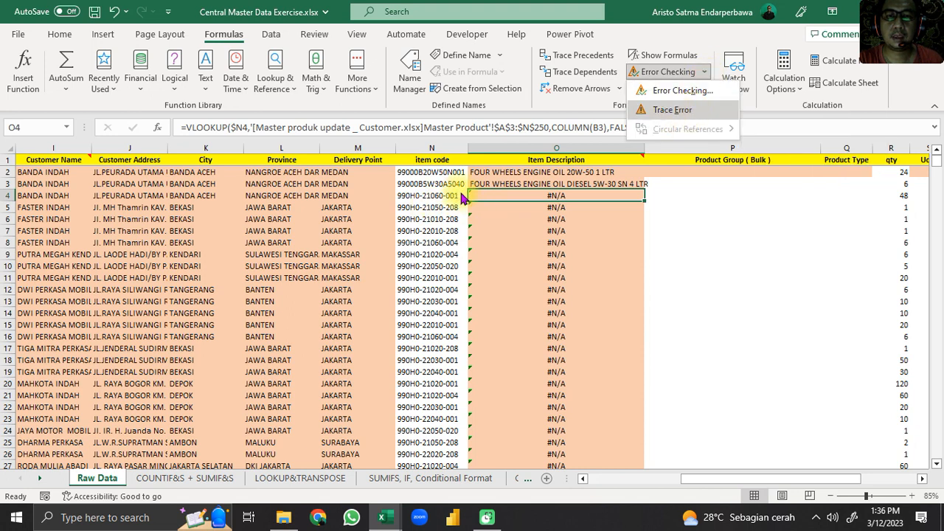
left_click(679, 112)
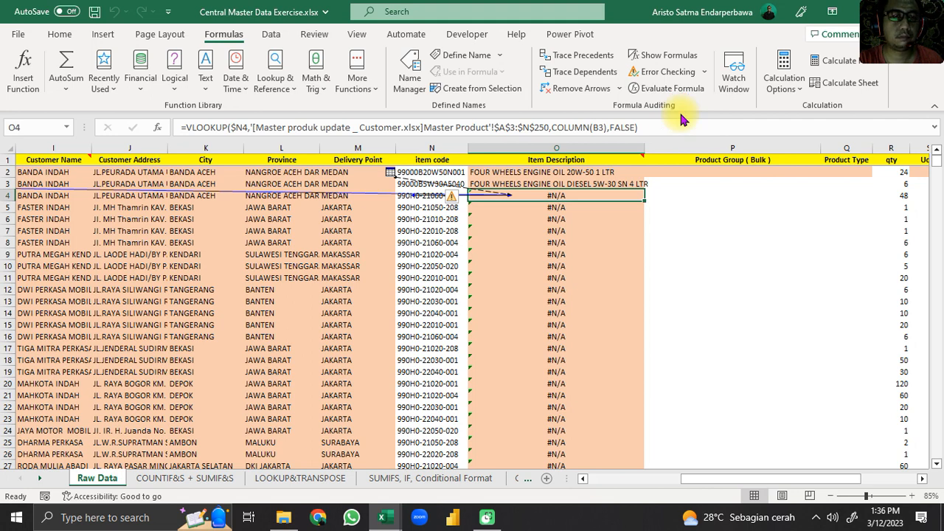
left_click(698, 75)
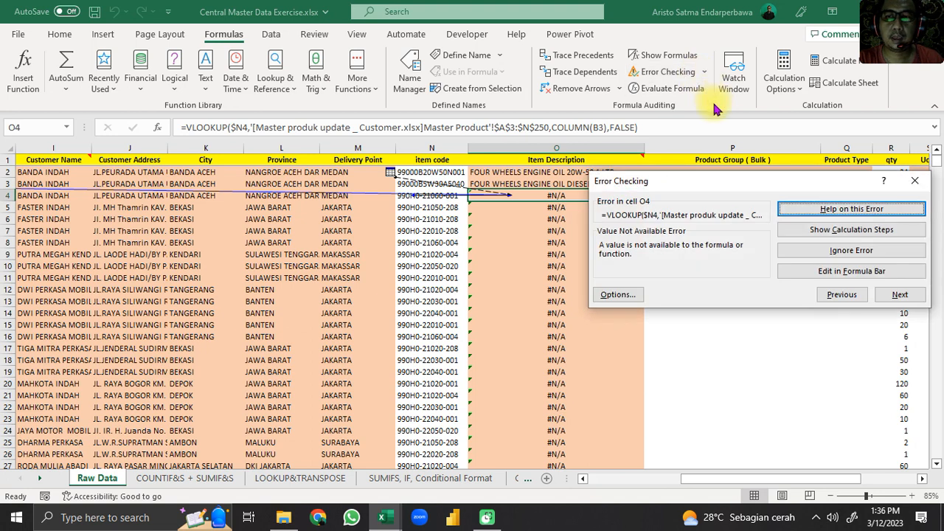
key("Escape")
left_click(704, 71)
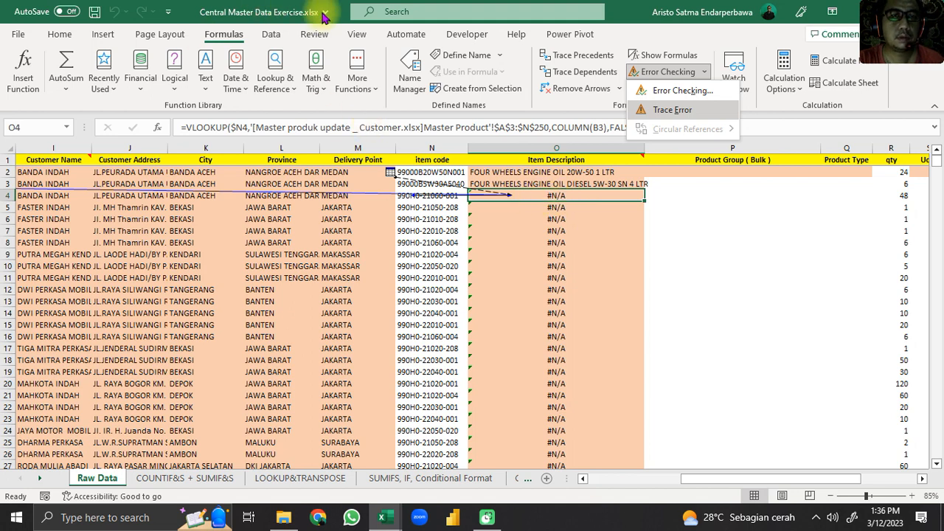
left_click(659, 7)
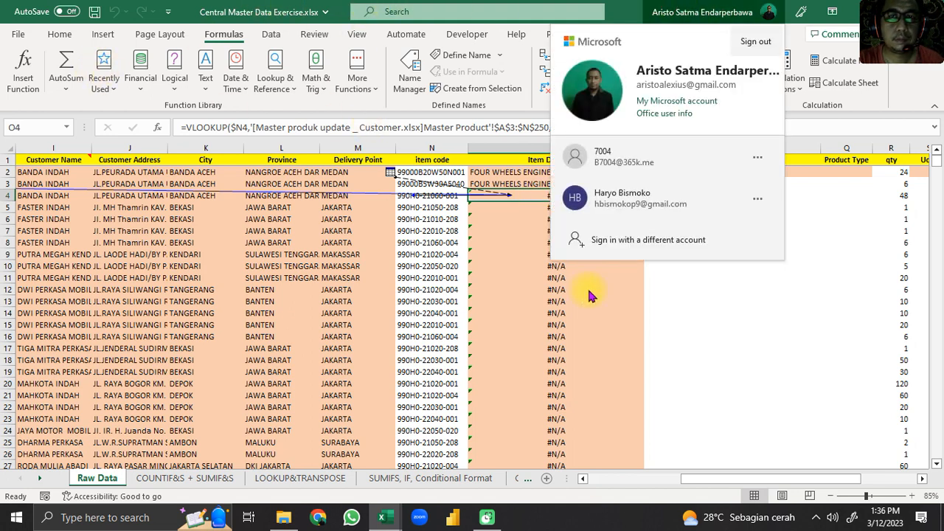
left_click(819, 279)
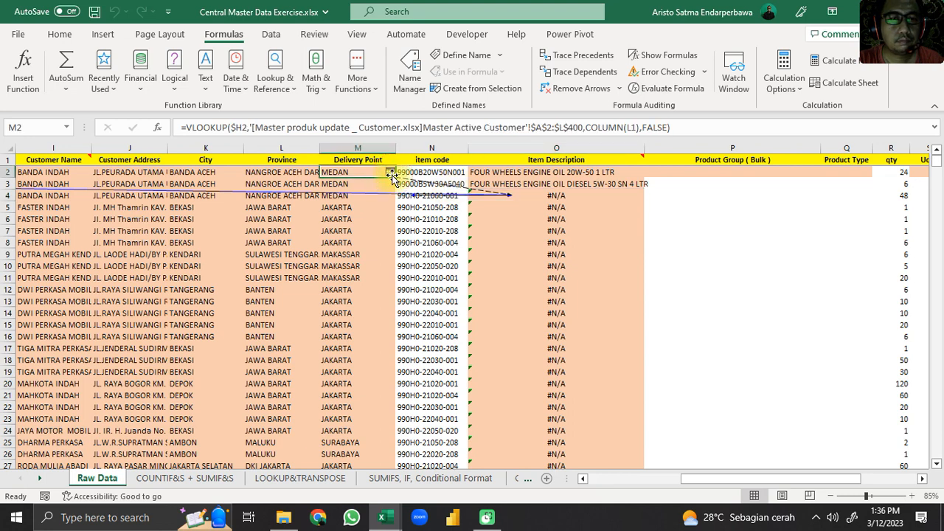
Compare the lookup formulas in O3 and O4 and open Error Checking for cell O4
left_click(422, 177)
left_click(493, 198)
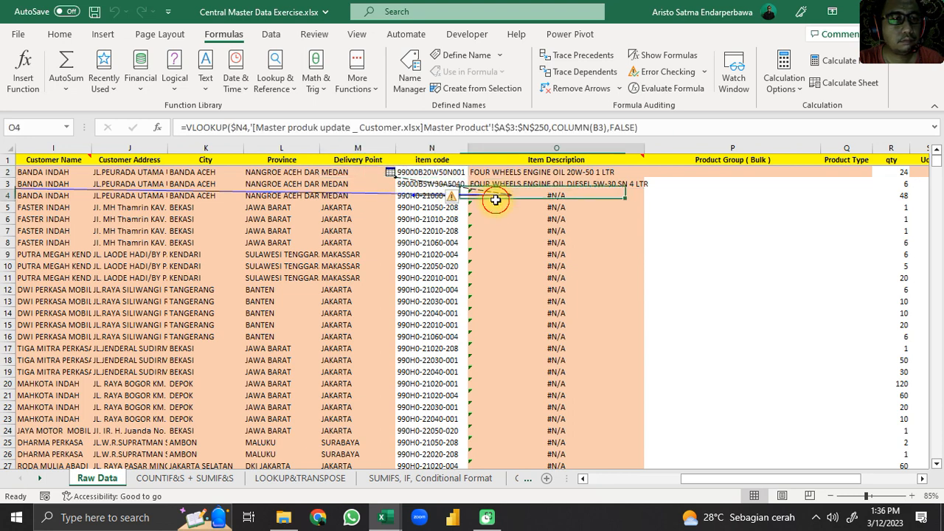
left_click(527, 184)
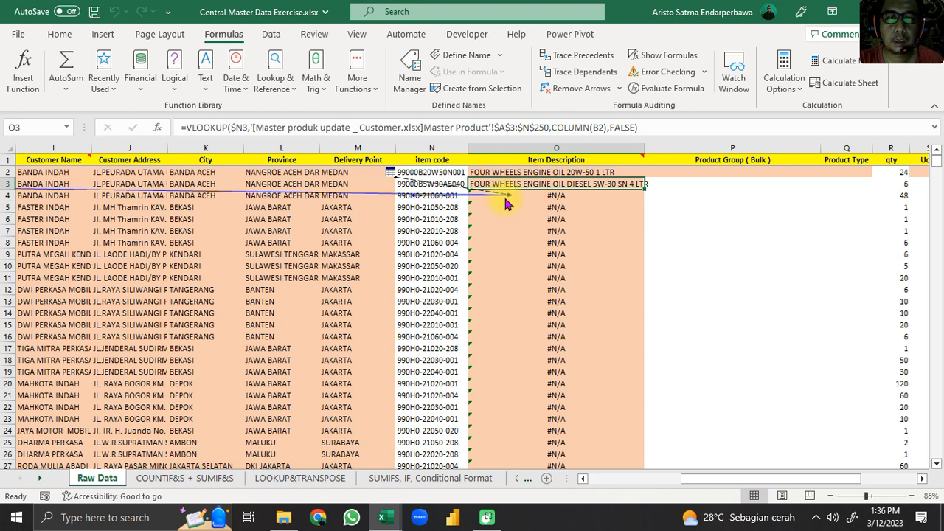
left_click(545, 198)
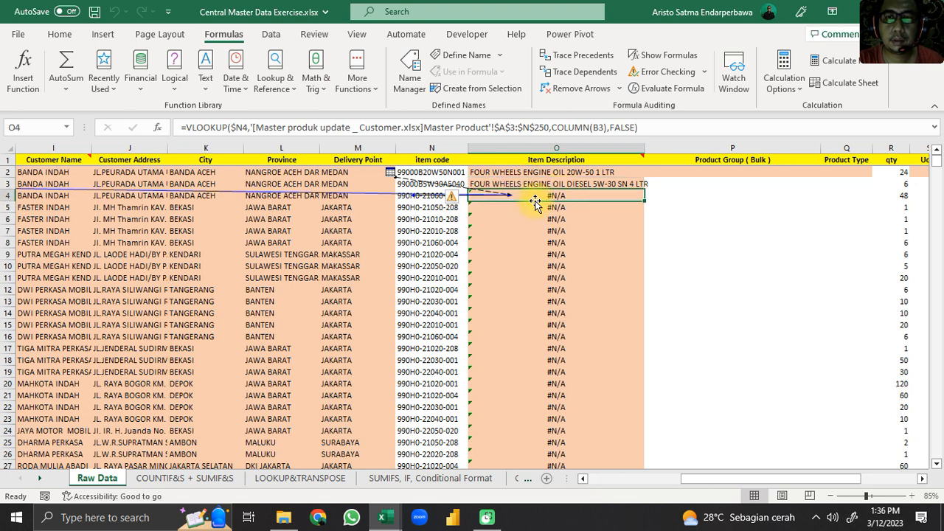
left_click(707, 72)
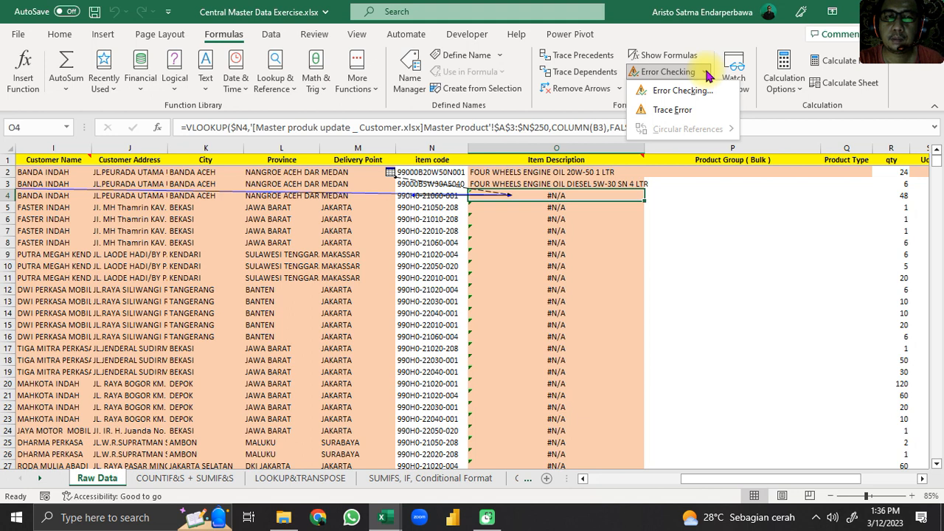
left_click(697, 90)
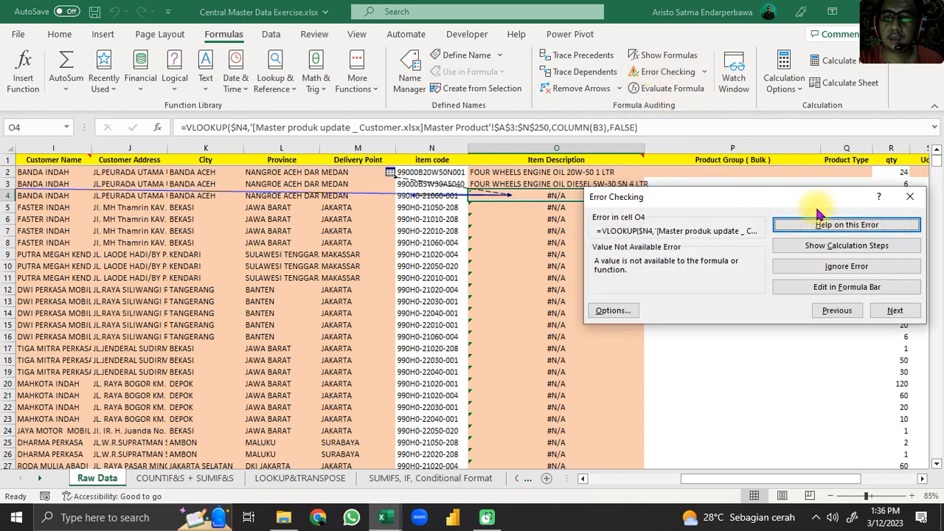
left_click_drag(815, 198, 706, 56)
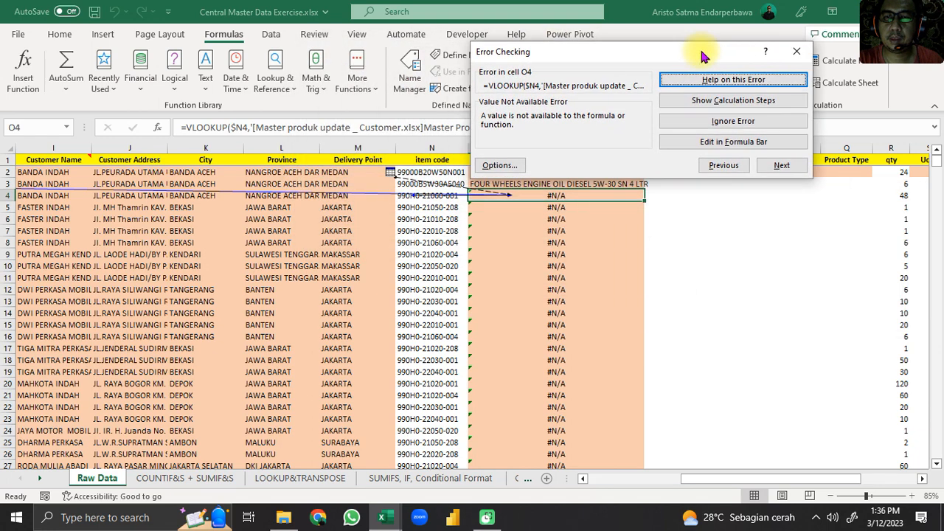
Evaluate the O4 VLOOKUP through its calculation steps, restart the evaluation once, and close Error Checking
left_click(712, 104)
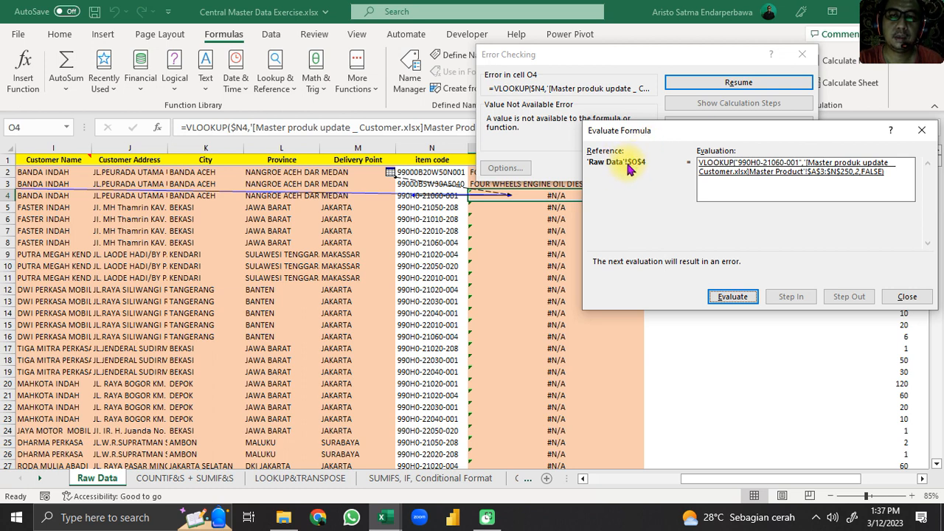
left_click(739, 297)
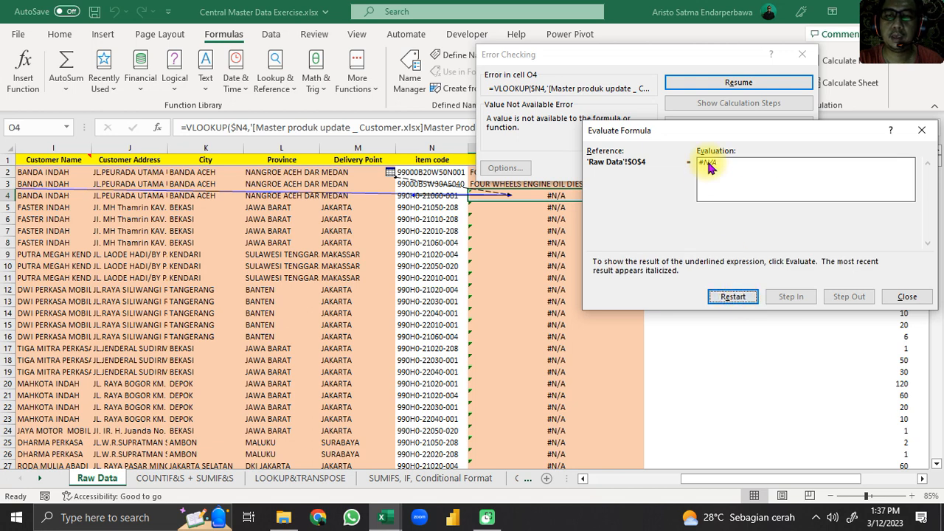
left_click(728, 300)
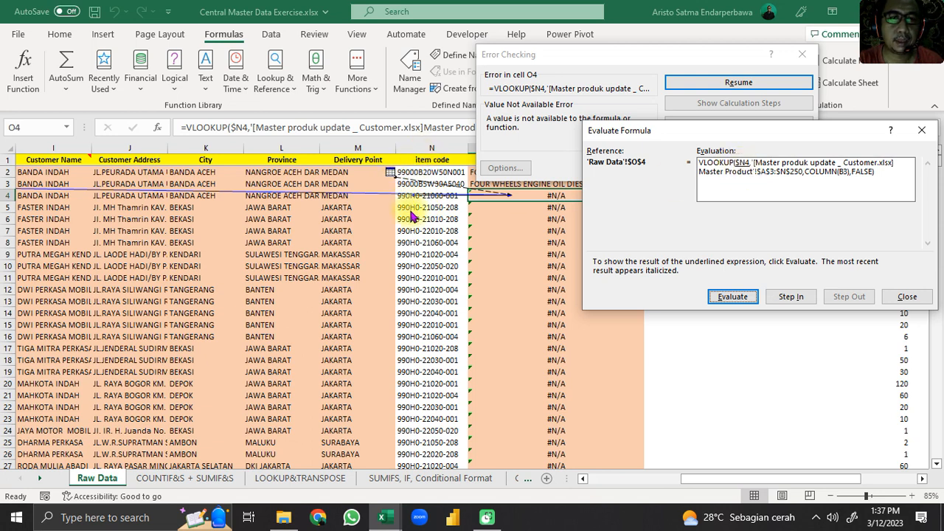
left_click(744, 301)
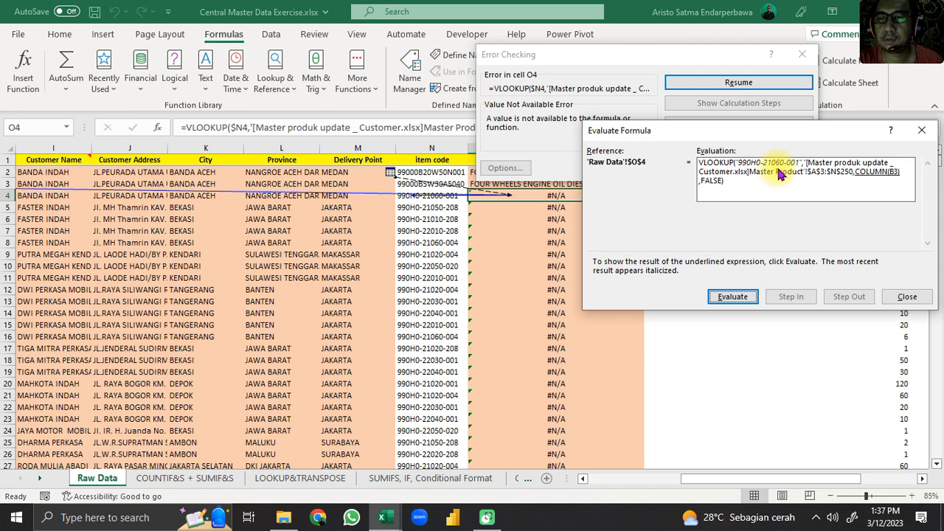
left_click(740, 297)
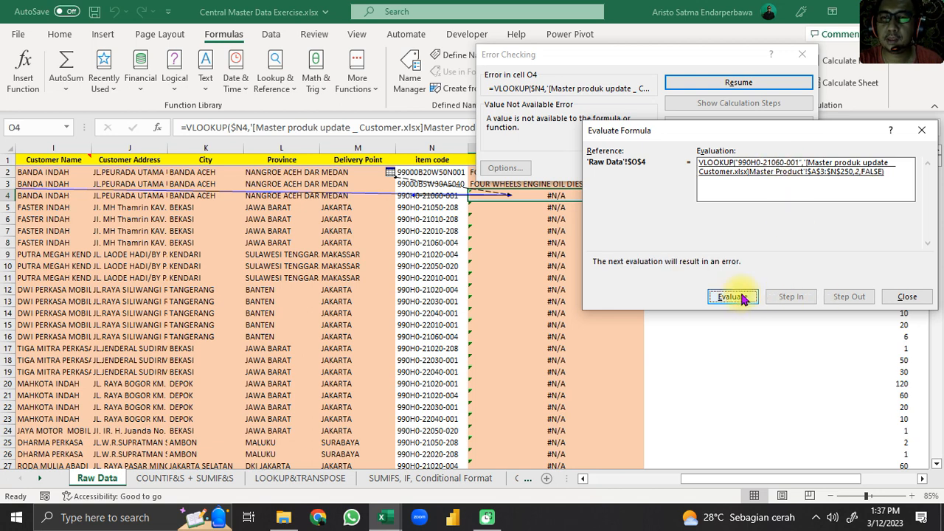
left_click(906, 297)
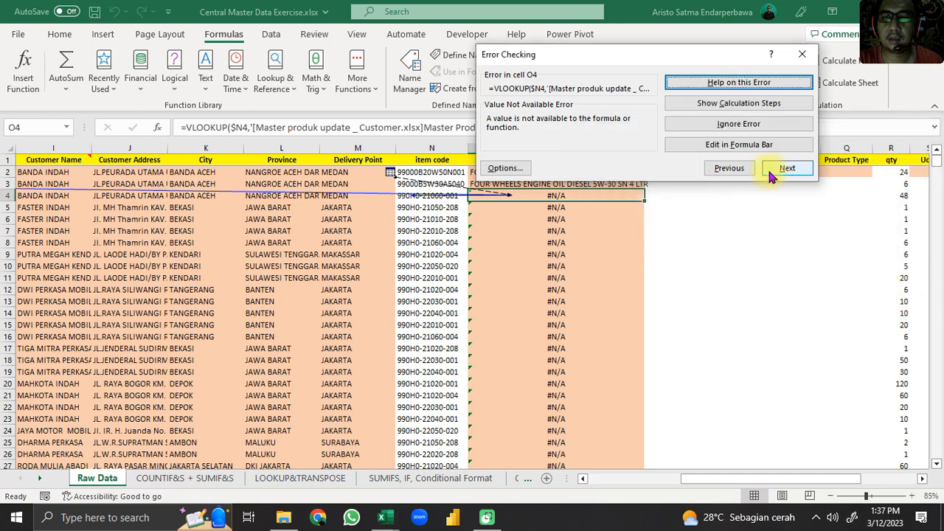
left_click(802, 54)
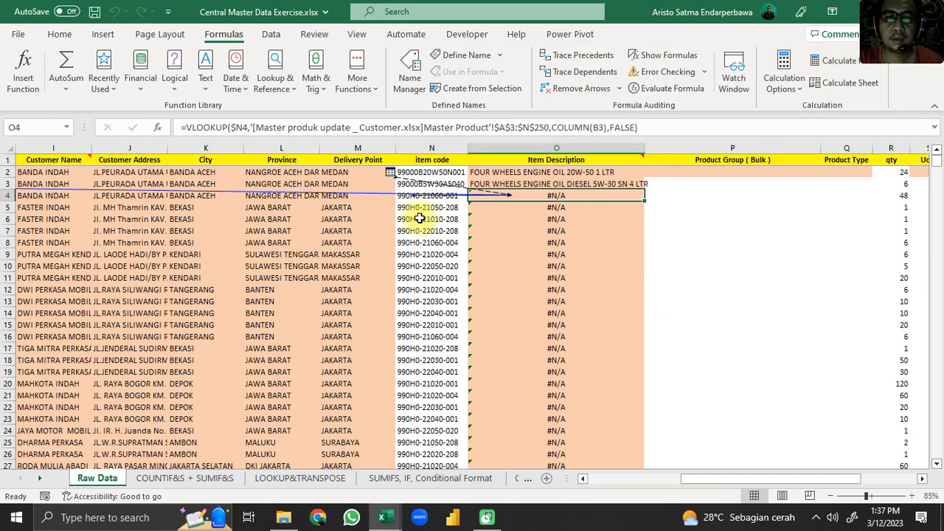
Inspect the item codes from N4 down in the raw data and examine the Item Code column on the Master Product sheet
left_click(424, 195)
scroll(444, 334, "down", 2)
scroll(447, 335, "up", 2)
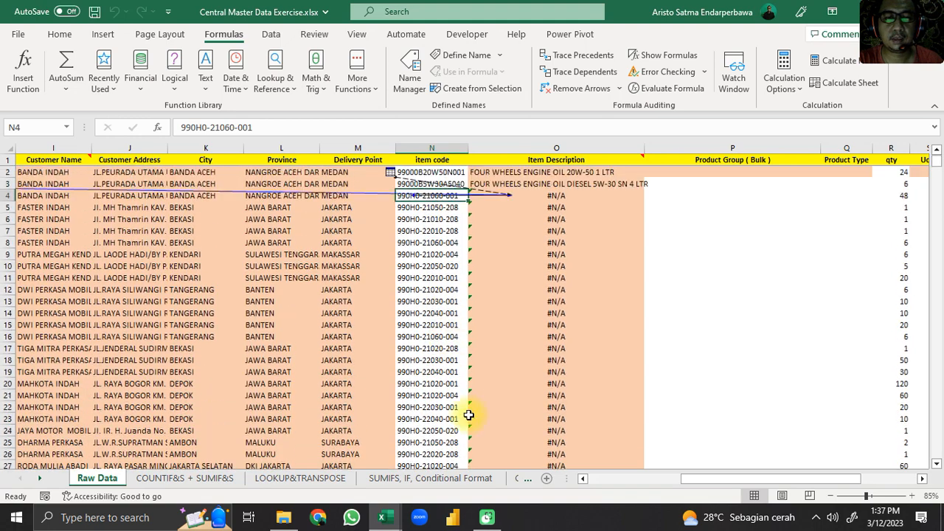
key("Down")
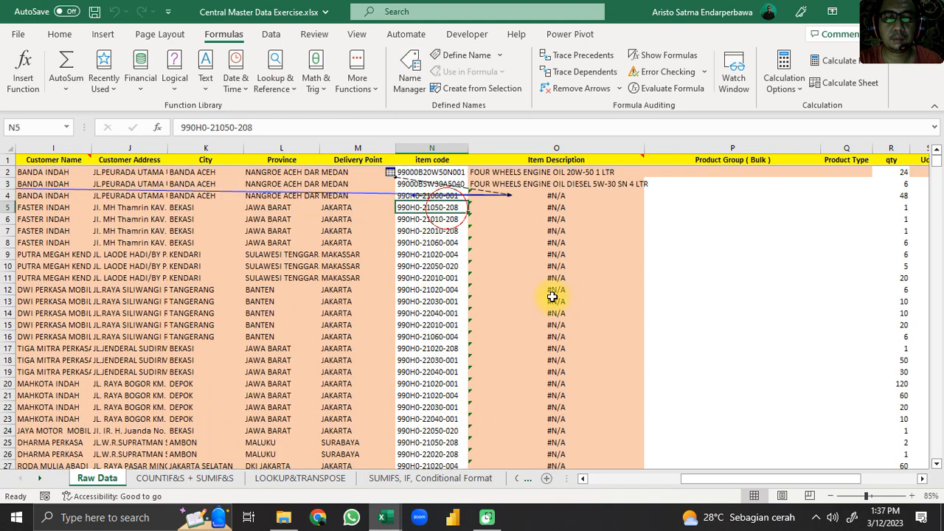
mouse_move(397, 518)
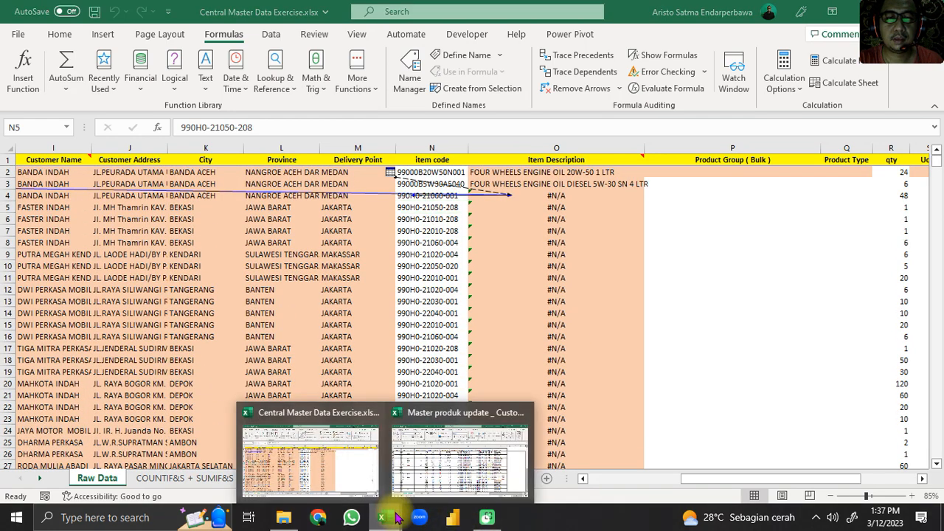
left_click(457, 483)
scroll(671, 442, "up", 3)
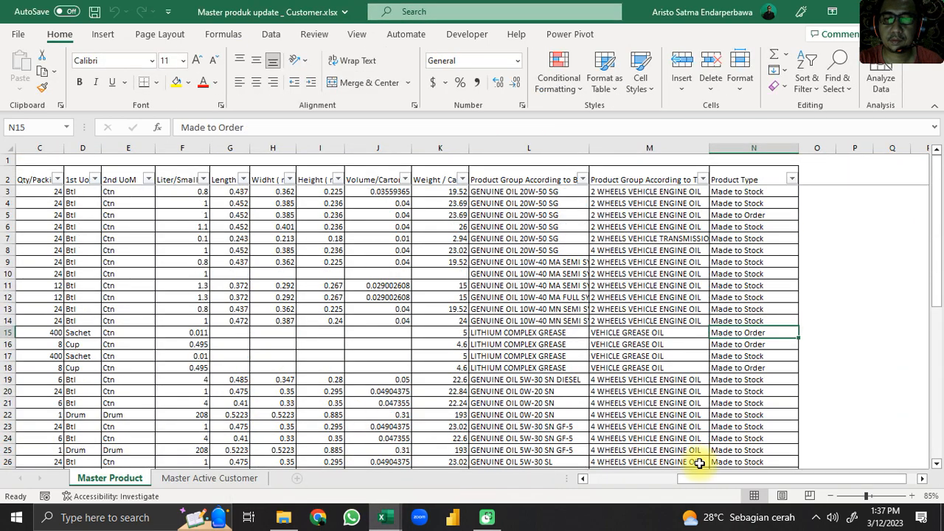
left_click_drag(685, 480, 512, 464)
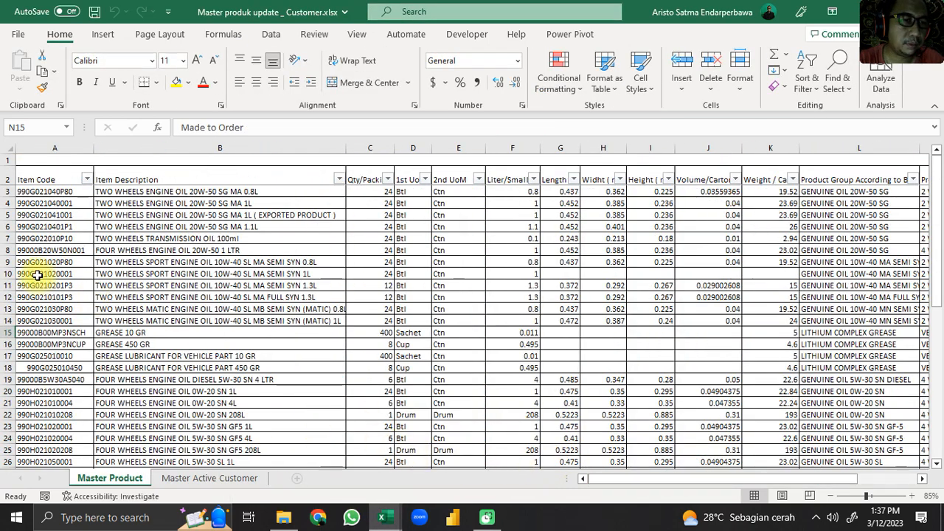
left_click(800, 488)
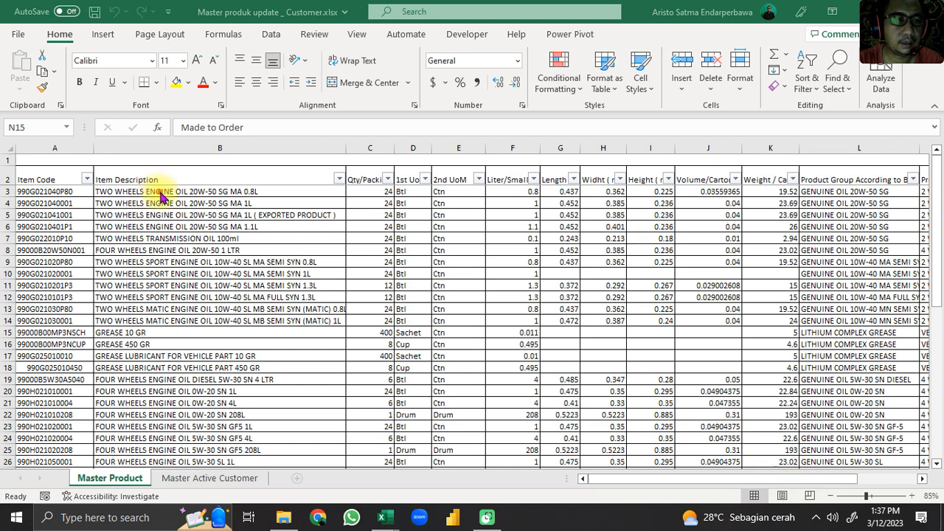
mouse_move(96, 232)
left_mouse_down()
mouse_move(3, 234)
mouse_move(8, 382)
mouse_move(181, 404)
mouse_move(188, 255)
mouse_move(85, 231)
left_mouse_up()
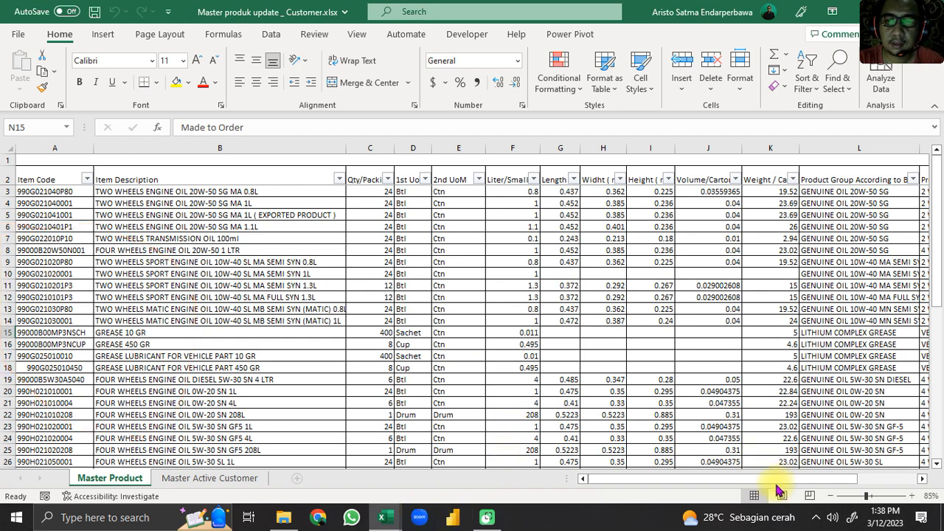
Compare the format of the raw data codes in N4 and N5 with the codes listed in Master Product
mouse_move(382, 516)
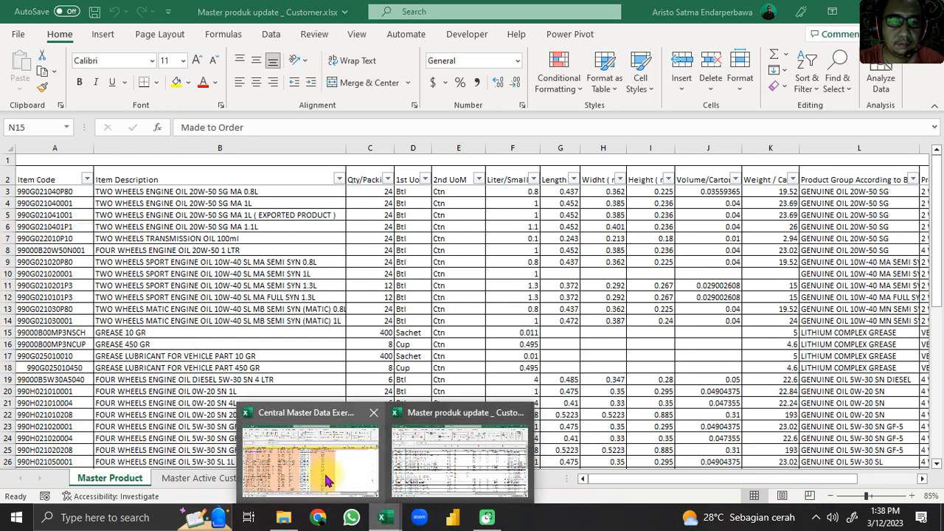
left_click(326, 479)
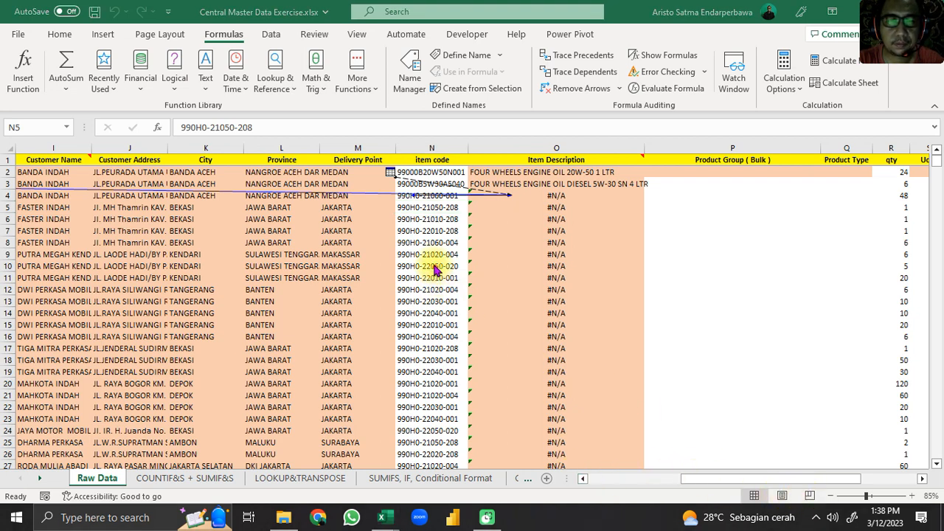
mouse_move(425, 210)
left_mouse_down()
mouse_move(406, 214)
mouse_move(391, 254)
mouse_move(391, 478)
mouse_move(451, 470)
mouse_move(476, 369)
mouse_move(470, 234)
mouse_move(439, 202)
mouse_move(415, 215)
left_mouse_up()
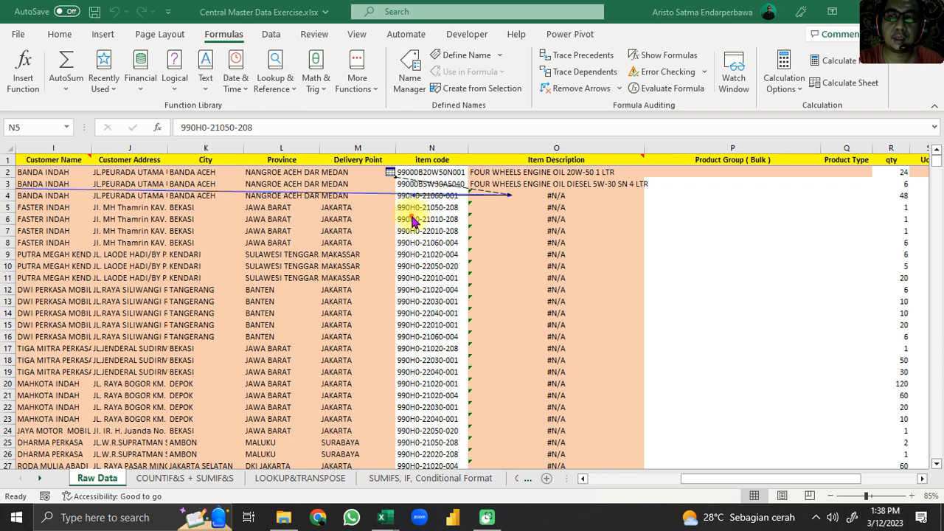
mouse_move(420, 196)
left_mouse_down()
mouse_move(402, 201)
mouse_move(435, 263)
mouse_move(465, 203)
mouse_move(402, 198)
left_mouse_up()
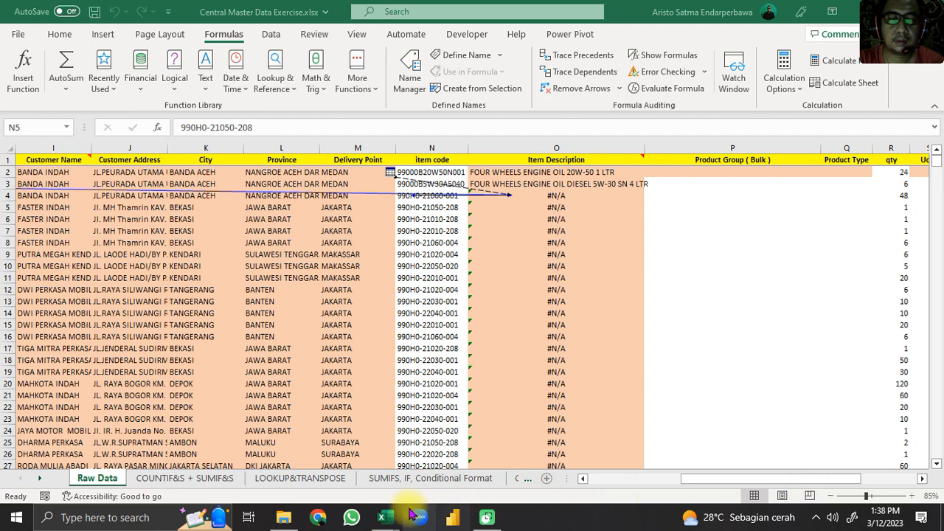
mouse_move(383, 516)
left_click(464, 484)
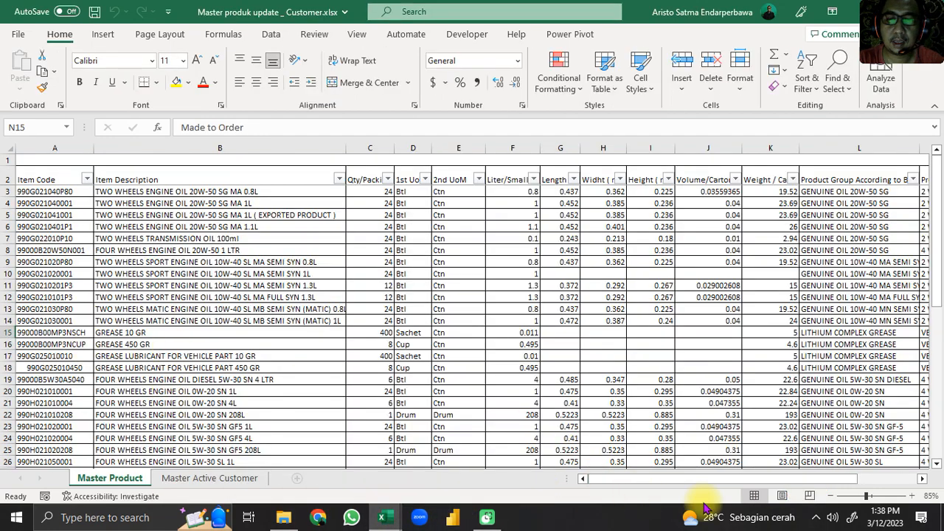
mouse_move(92, 231)
left_mouse_down()
mouse_move(17, 269)
mouse_move(28, 372)
mouse_move(112, 289)
mouse_move(74, 231)
left_mouse_up()
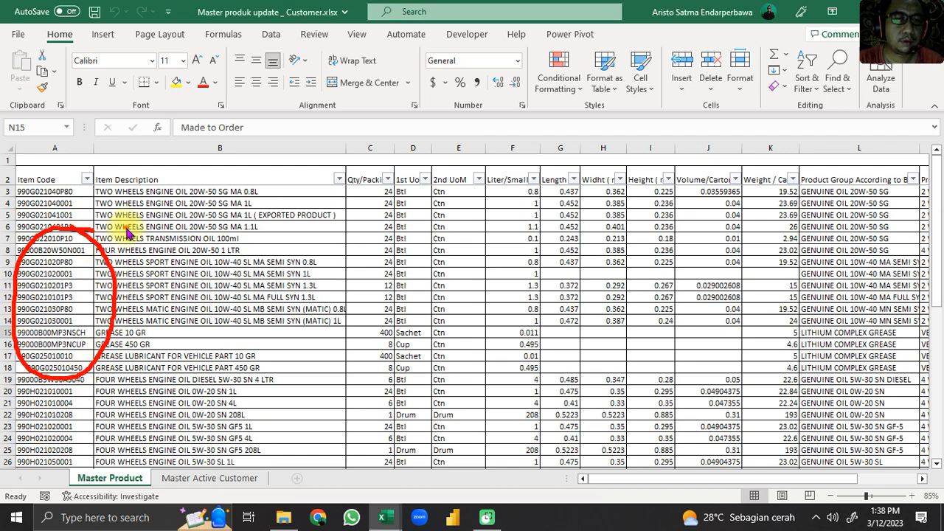
Enter =LEN(N9) in cell P9 of the raw data to count the characters of that row's item code
key("alt+Tab")
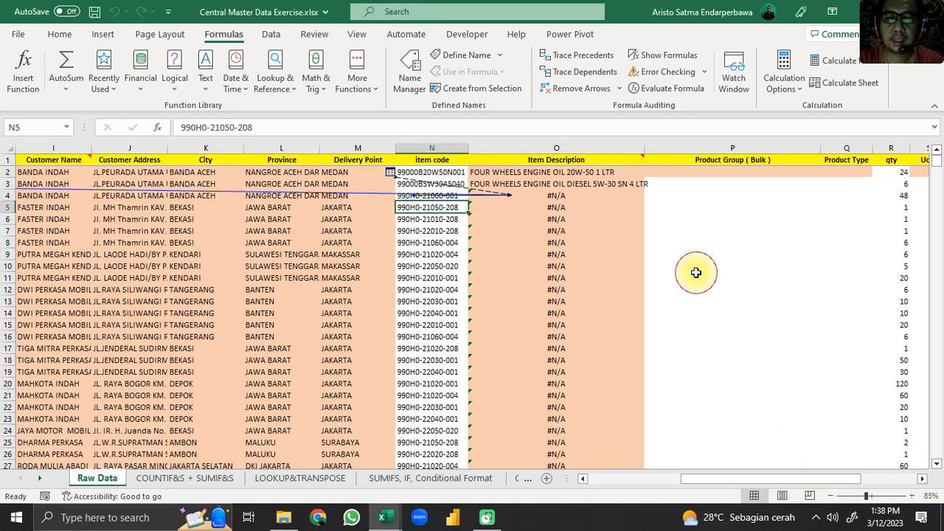
left_click(695, 253)
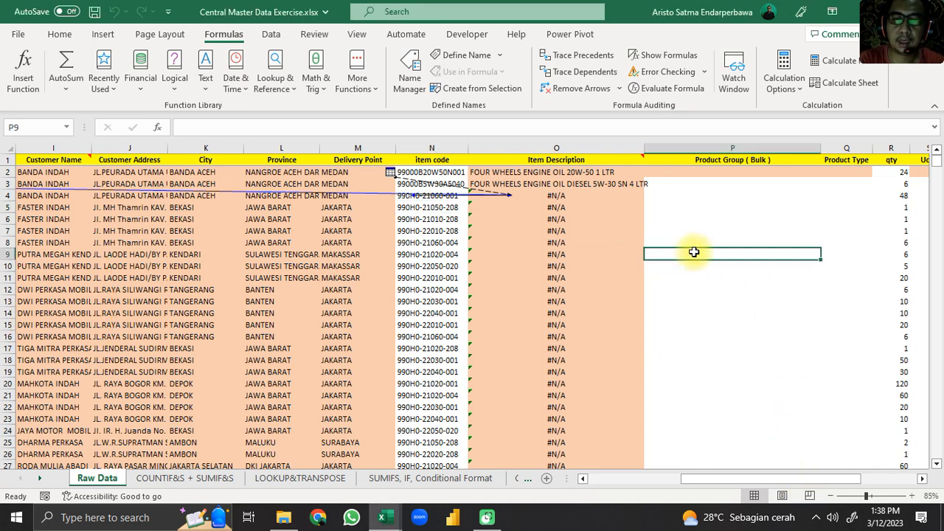
type("=")
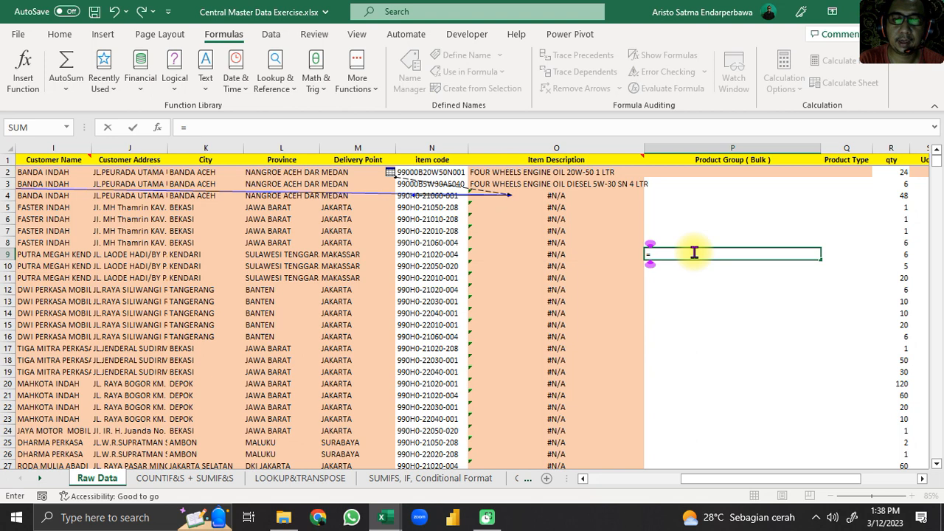
type("LEN(")
key("Left")
key("Left")
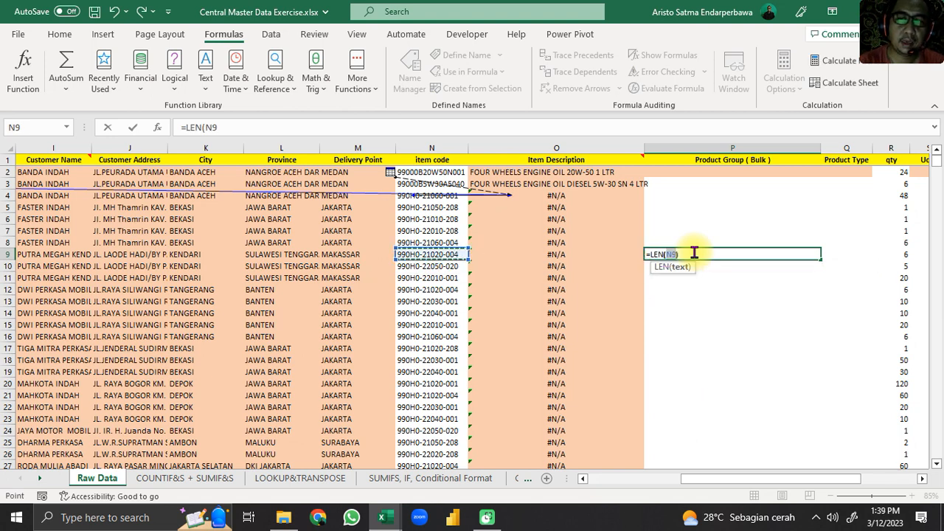
key("Return")
left_click(694, 253)
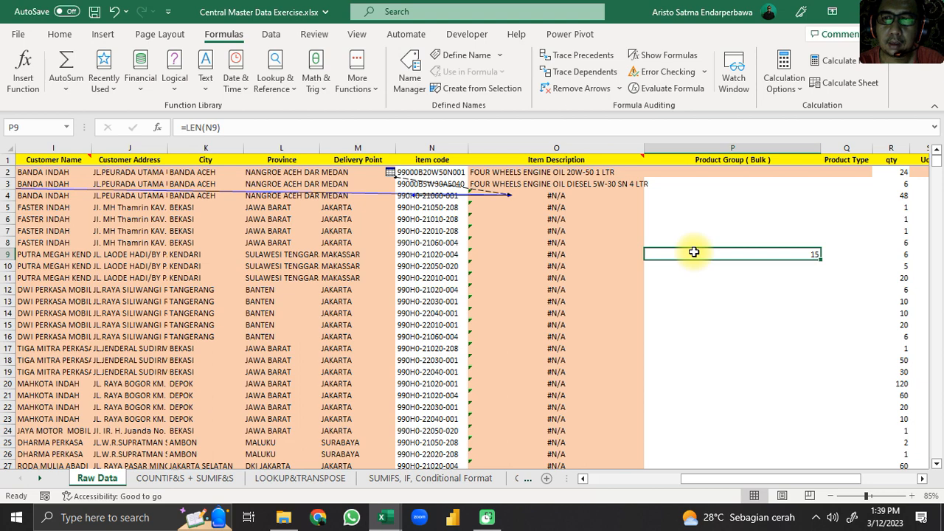
key("Left")
key("Left")
key("Left")
key("Right")
key("Right")
key("Right")
key("Right")
key("Left")
Switch to the Master produk update _ Customer.xlsx workbook and hide columns E to N on the Master Product sheet
key("alt+Tab")
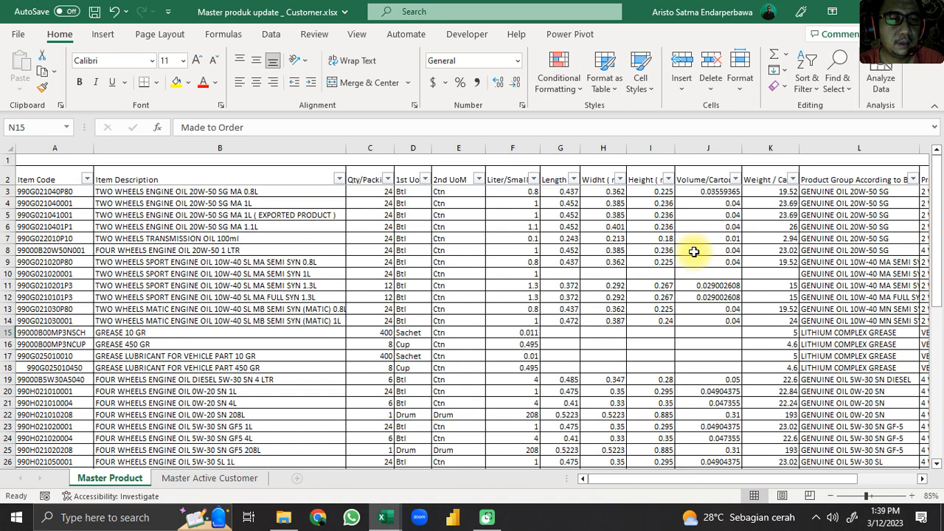
key("Right")
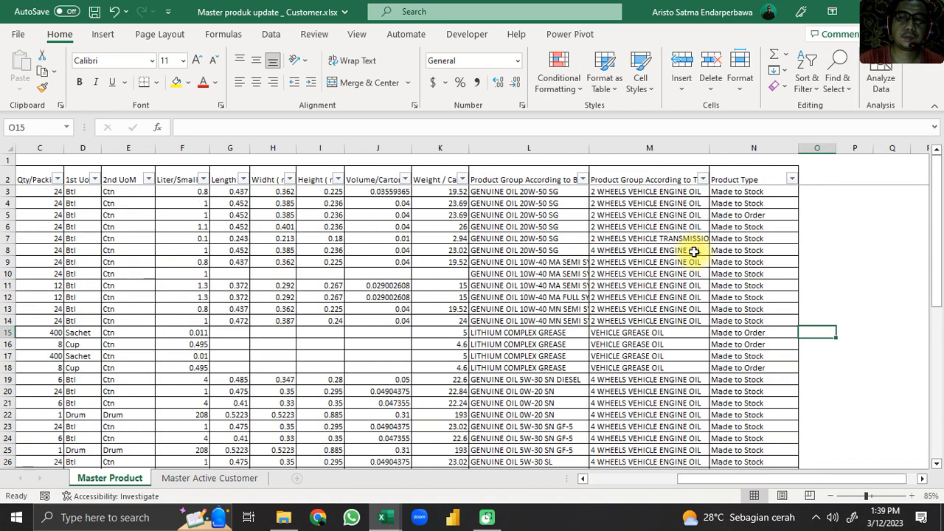
left_click_drag(684, 477, 441, 433)
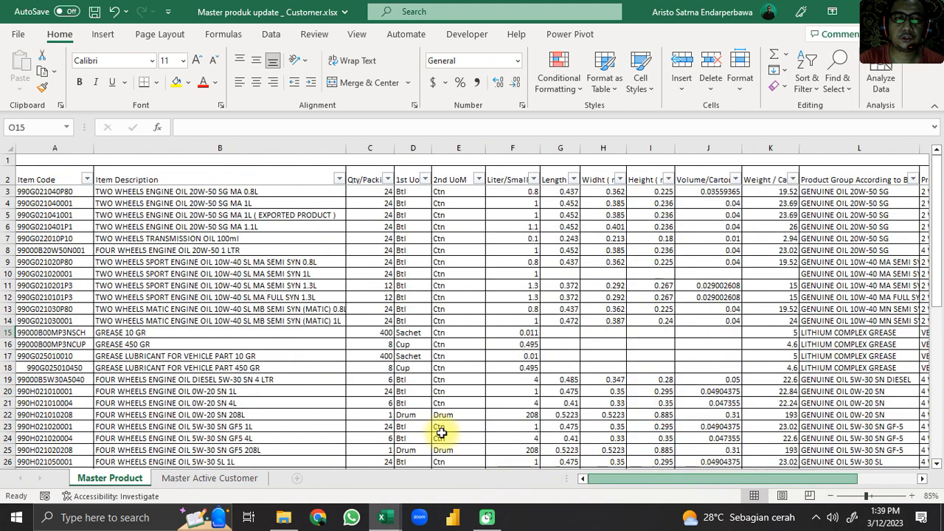
left_click_drag(459, 148, 748, 144)
right_click(750, 146)
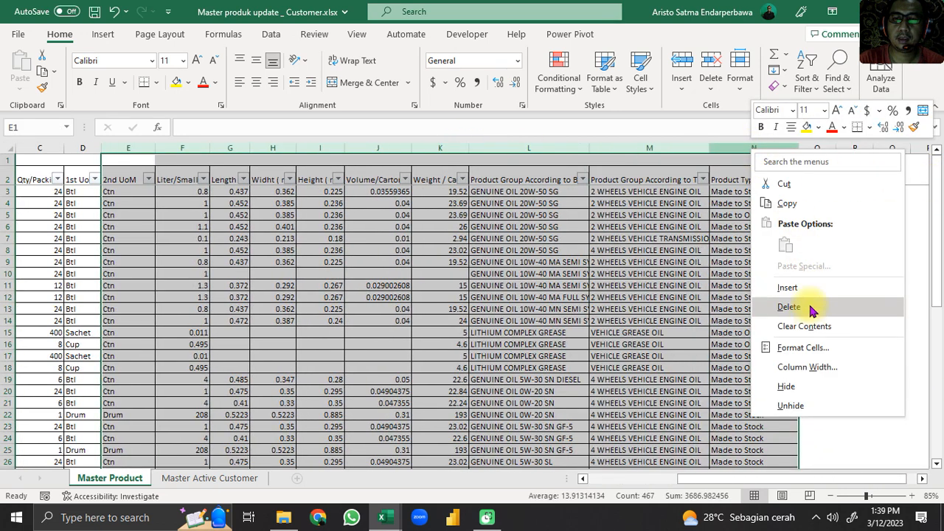
left_click(796, 385)
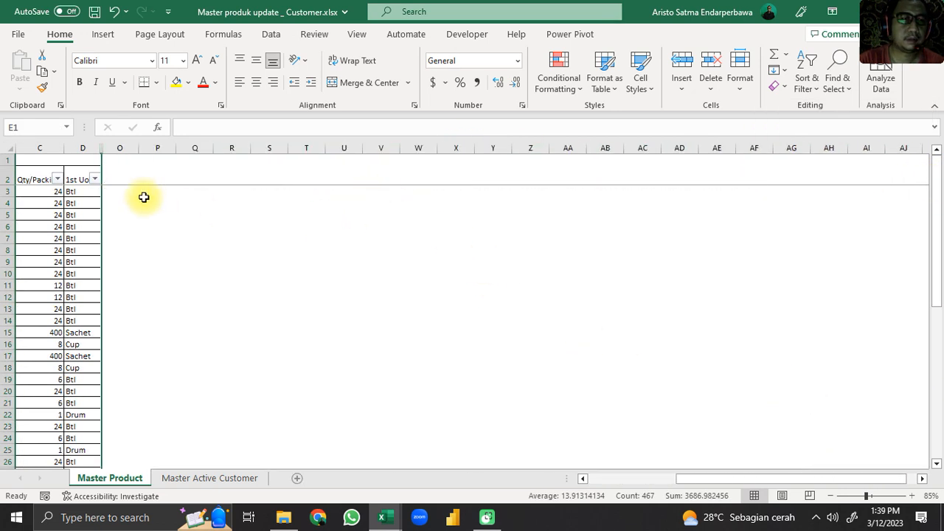
Enter =LEN(A3) in cell O3 of Master Product to count the characters of the first item code
left_click(138, 194)
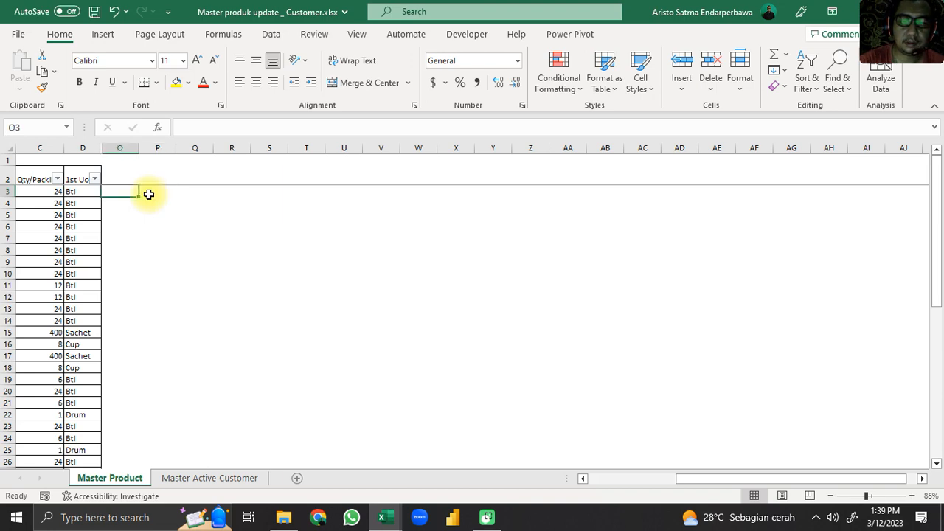
type("=LEN")
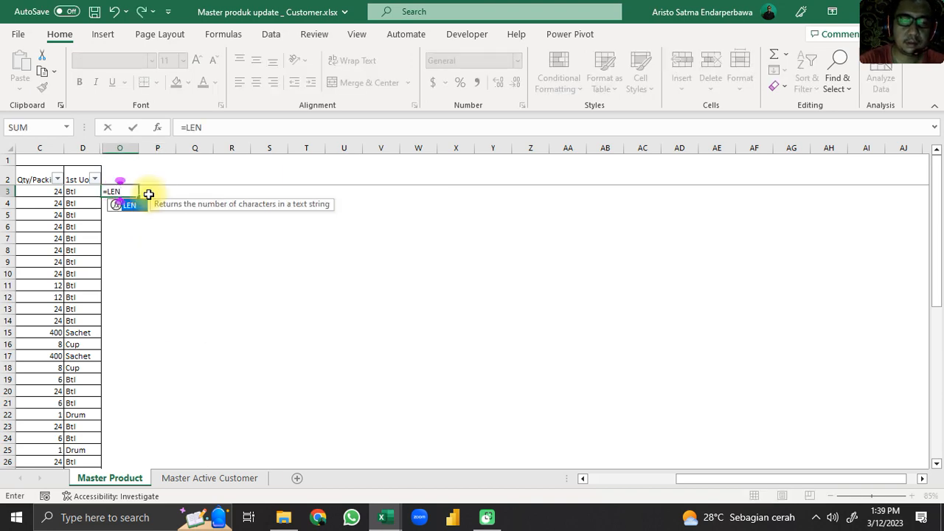
type("(")
key("Left")
key("Left")
key("Left")
key("Left")
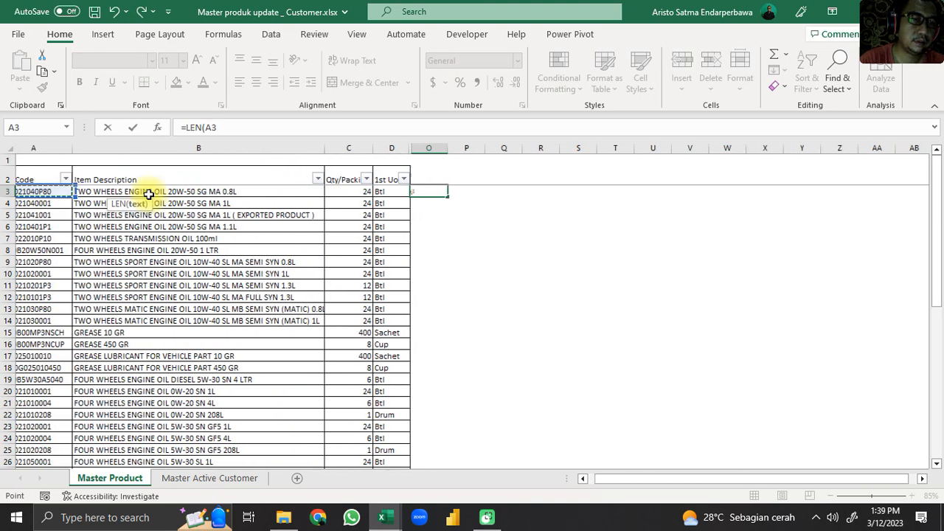
type(")")
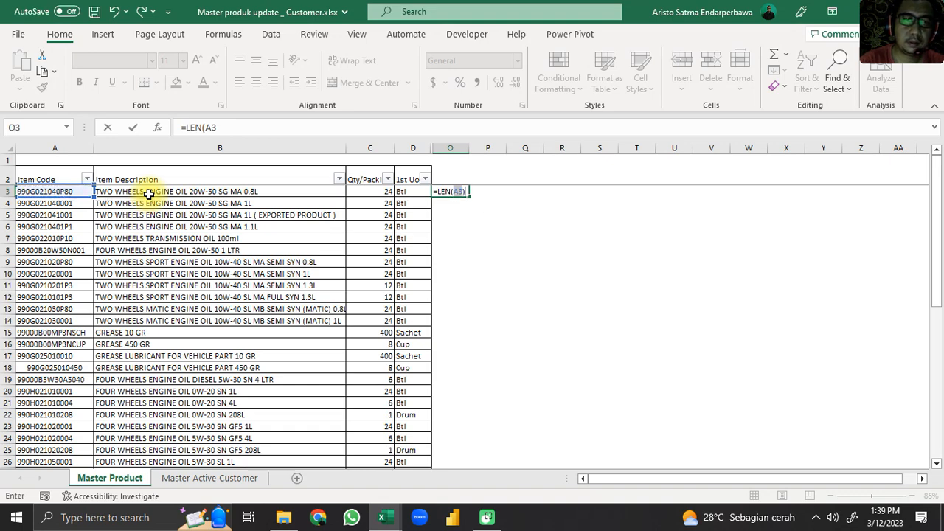
key("Return")
key("Up")
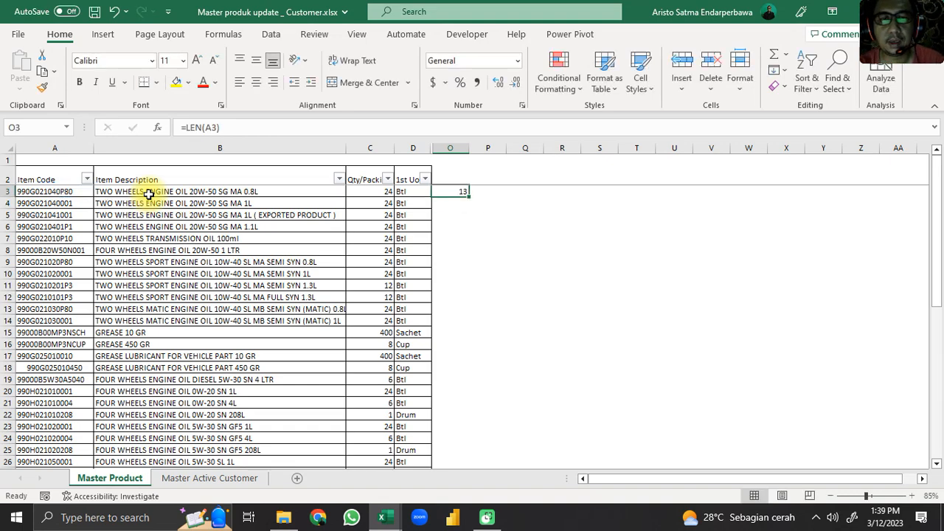
Return to the raw data workbook and examine the item codes in column N, including N2 and N5
key("alt+Tab")
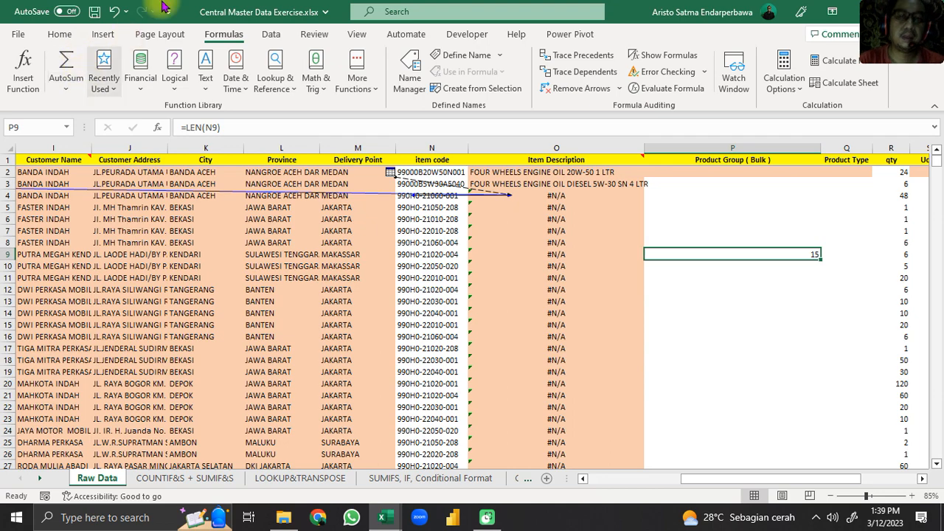
left_click(433, 173)
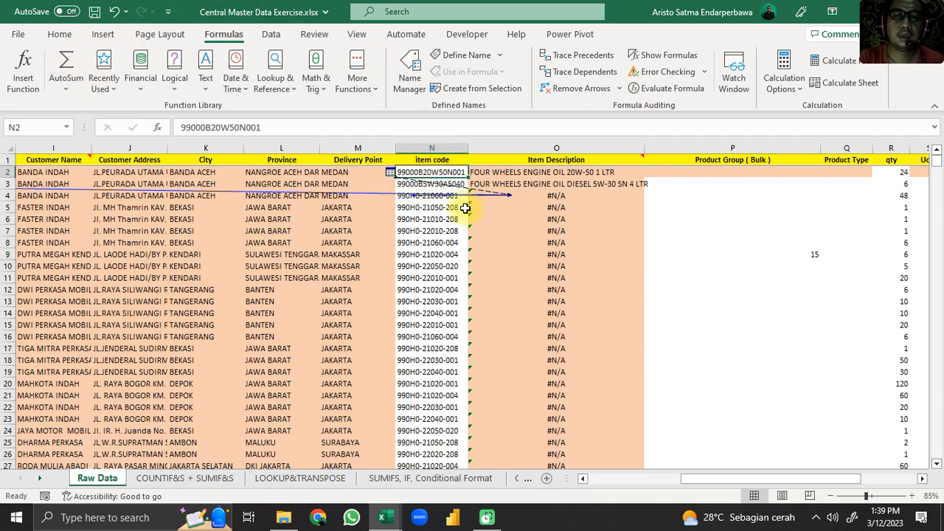
scroll(466, 209, "down", 20)
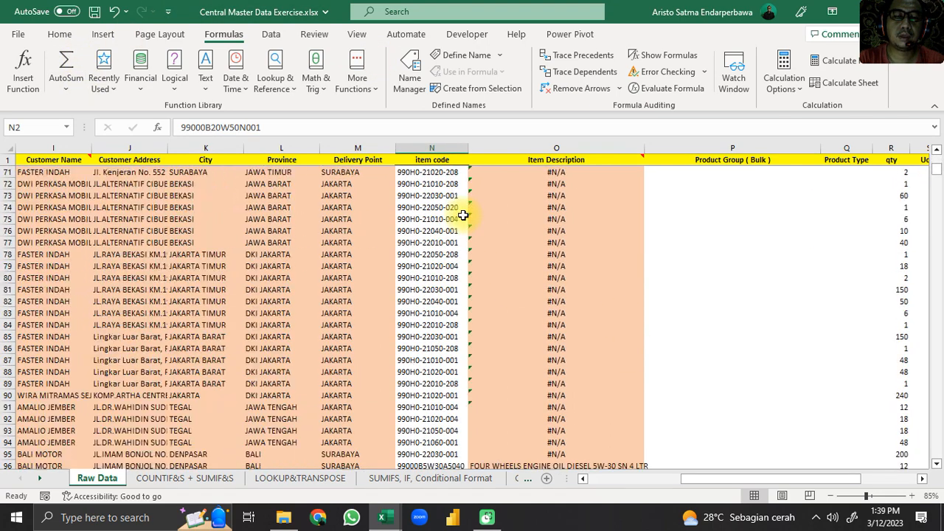
scroll(462, 214, "down", 4)
scroll(463, 214, "up", 20)
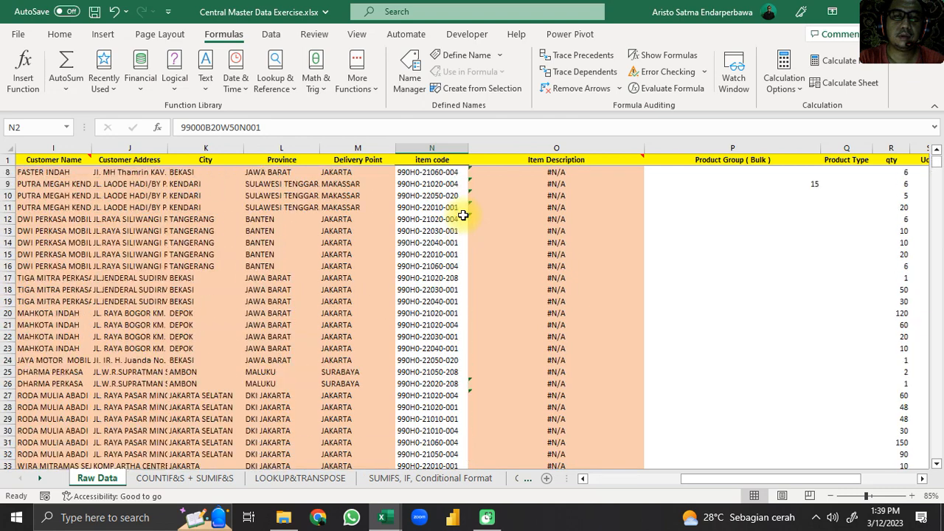
left_click(429, 207)
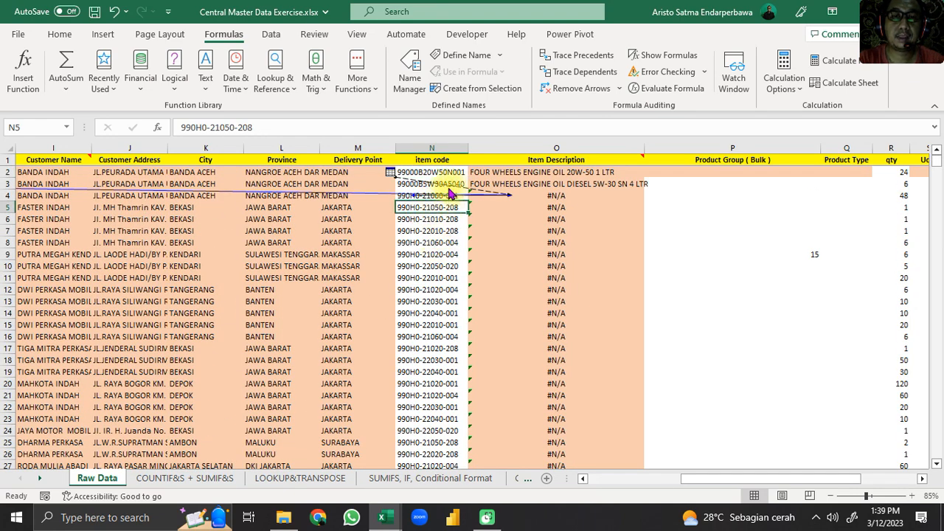
key("alt+Tab")
key("alt+Tab")
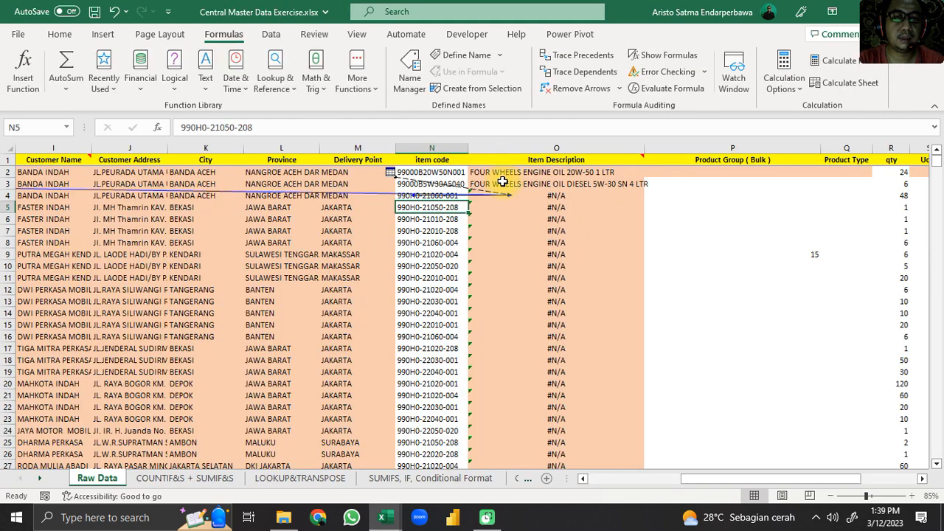
Unhide the columns between D and O on the Master Product sheet
key("alt+Tab")
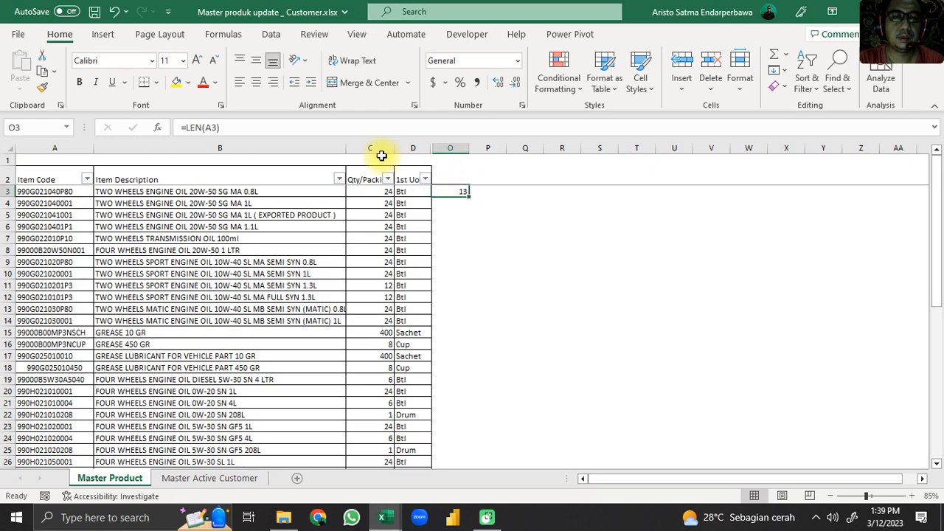
left_click_drag(417, 144, 448, 143)
right_click(449, 145)
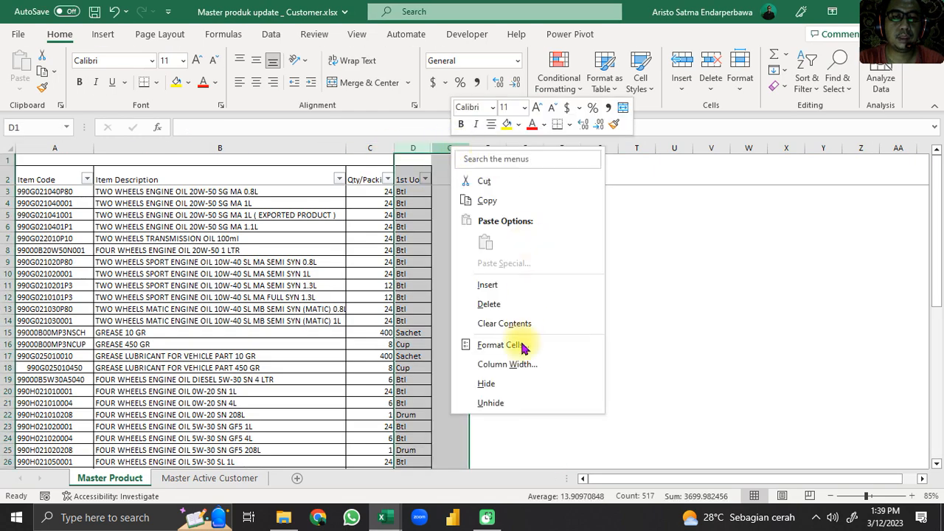
left_click(490, 403)
In the raw data workbook, compare the item codes in N2 to N4 with the adjacent Item Description VLOOKUP formulas
key("alt+Tab")
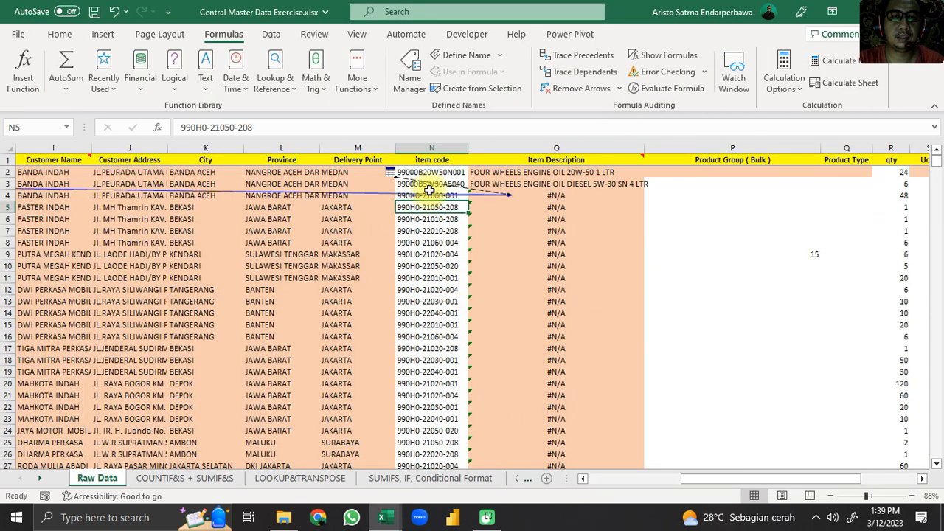
left_click(434, 172)
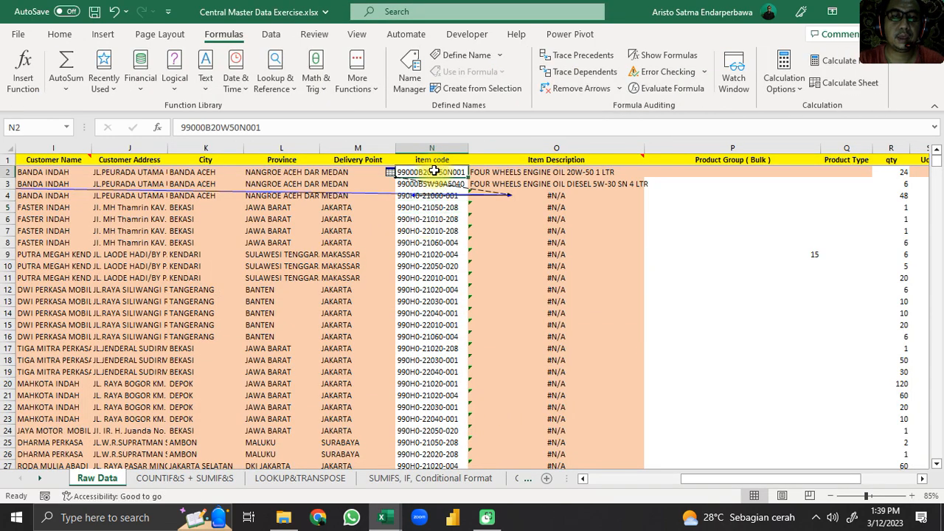
key("Down")
key("Right")
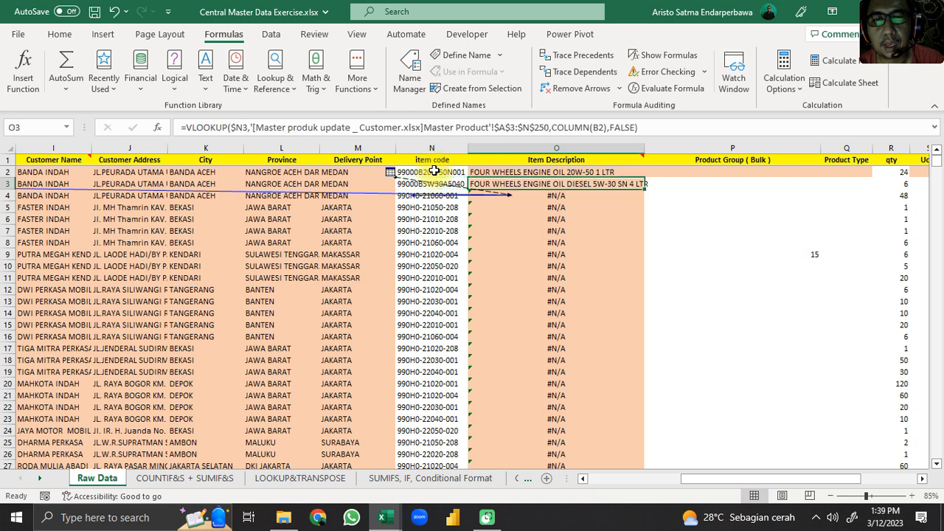
key("Down")
key("Left")
key("Right")
key("Left")
key("Up")
key("Up")
key("Down")
key("Down")
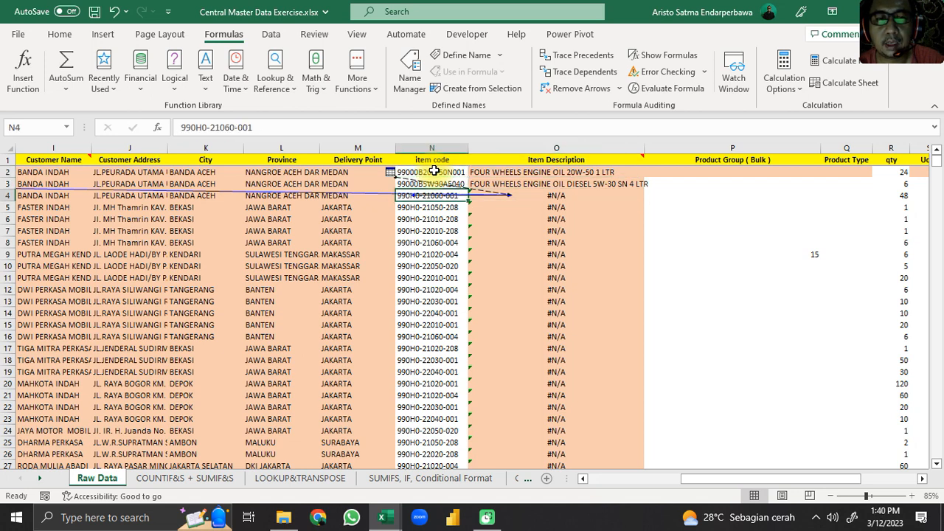
Replace every hyphen with nothing in the raw data item codes from N2 down to N2429
key("Up")
key("Up")
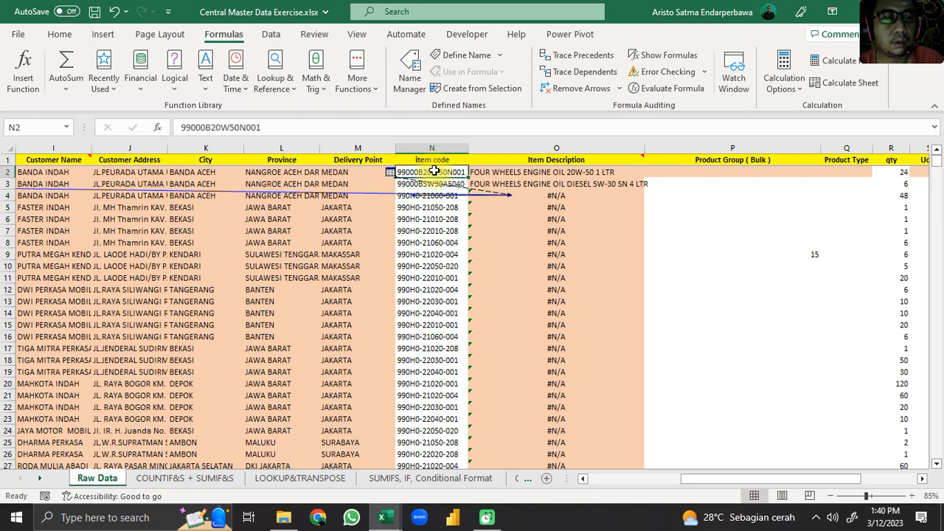
key("ctrl+shift+Down")
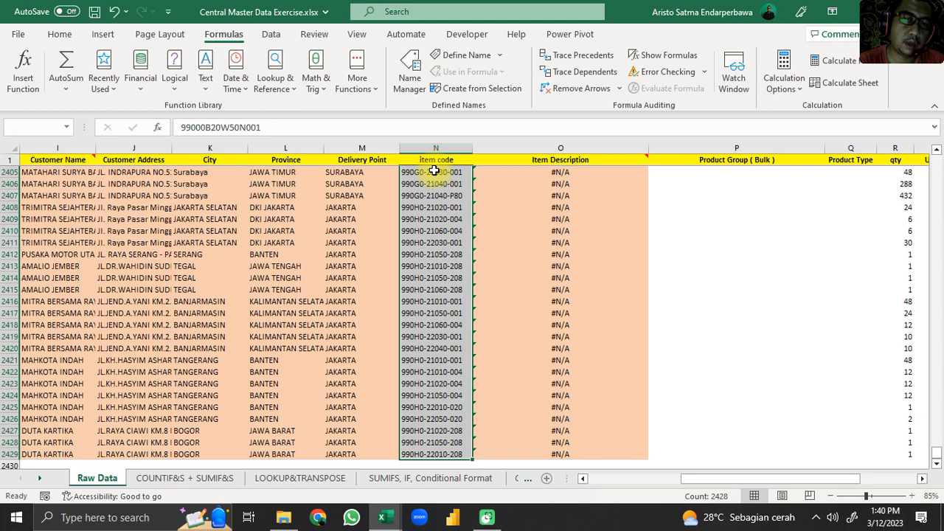
key("ctrl+h")
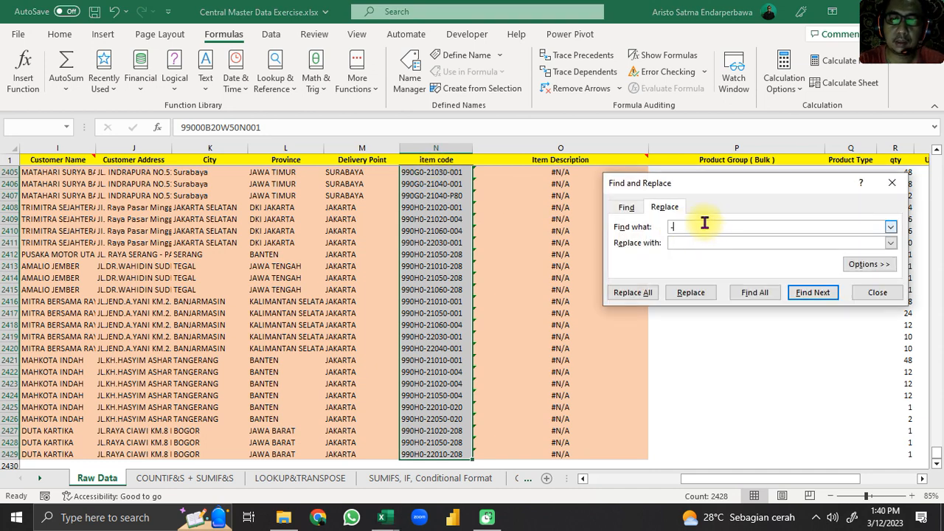
left_click(690, 244)
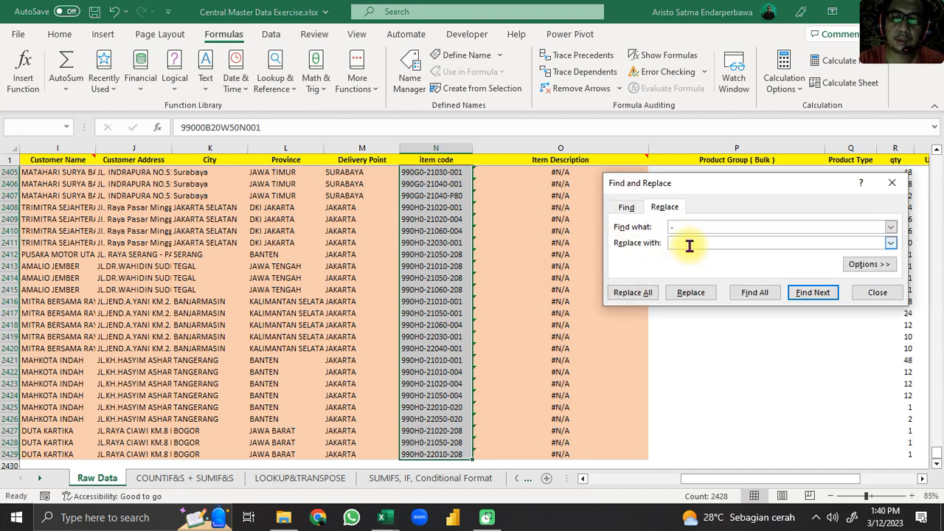
left_click(633, 293)
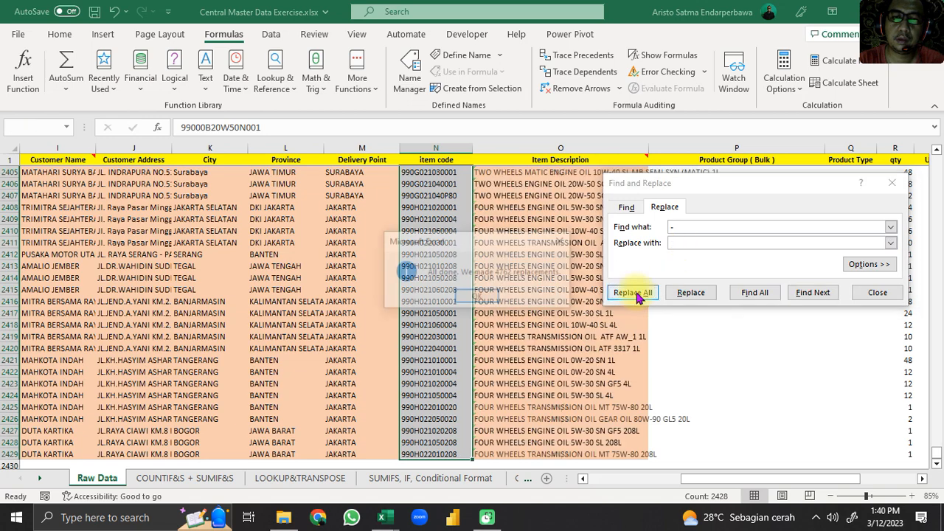
left_click(502, 292)
left_click(877, 292)
Review the Item Description results from the last rows up to the first, checking the item code in N3
scroll(748, 321, "up", 20)
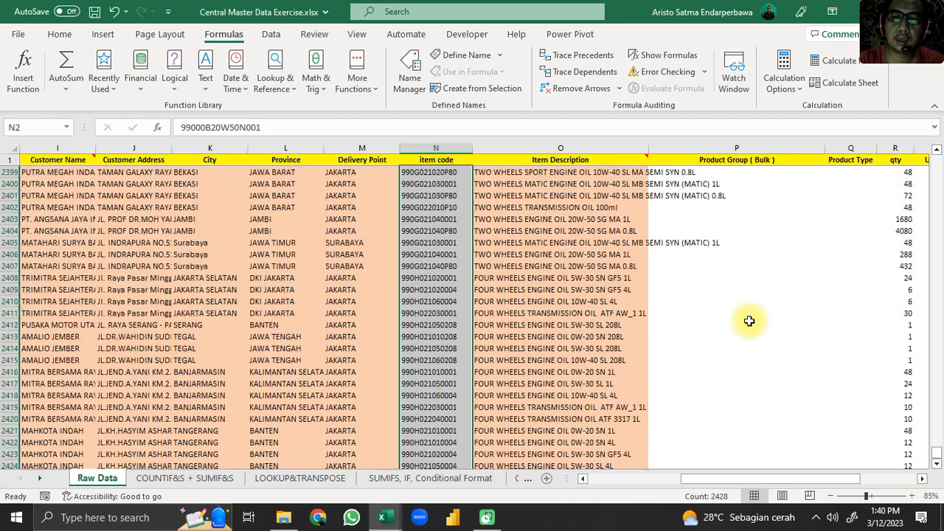
scroll(749, 321, "up", 20)
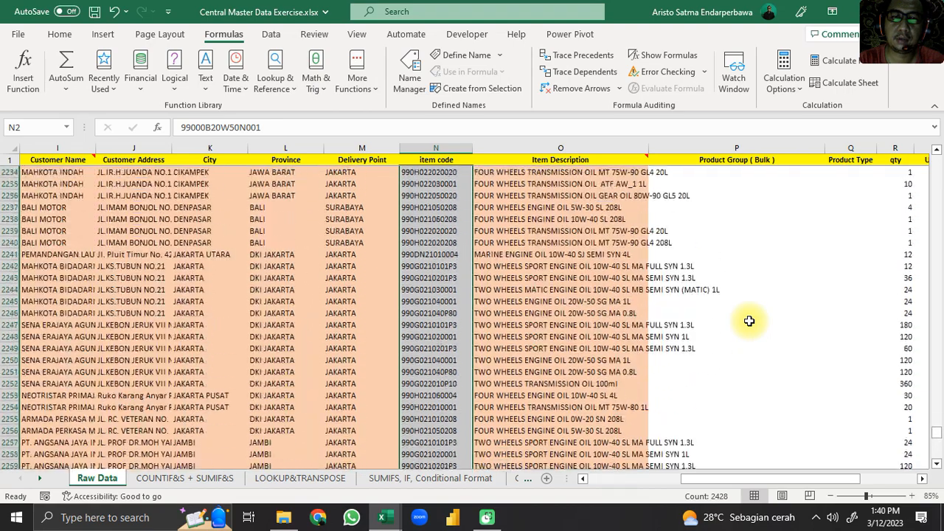
scroll(749, 321, "up", 20)
left_click_drag(937, 419, 937, 159)
left_click(491, 186)
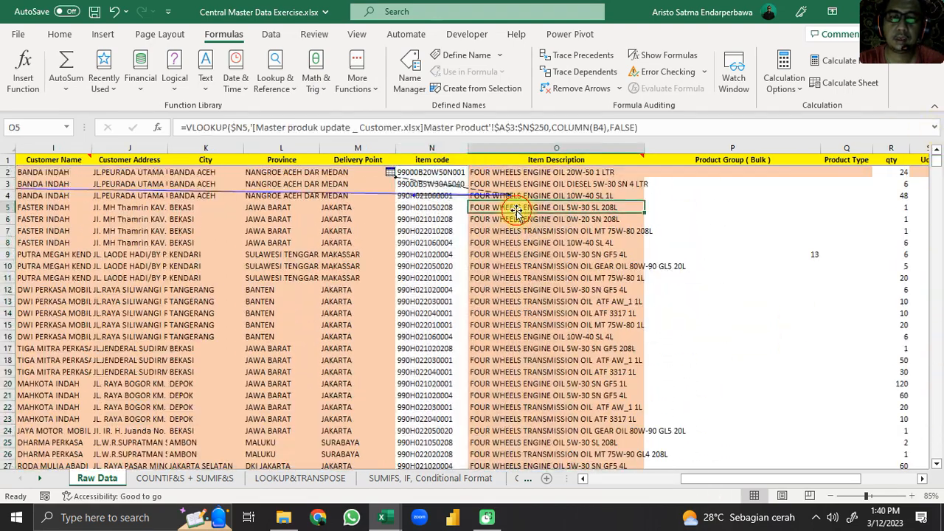
left_click(422, 184)
Run Error Checking from cell O4 and try to trace an error on its VLOOKUP formula
left_click(511, 195)
left_click(688, 70)
left_click(481, 297)
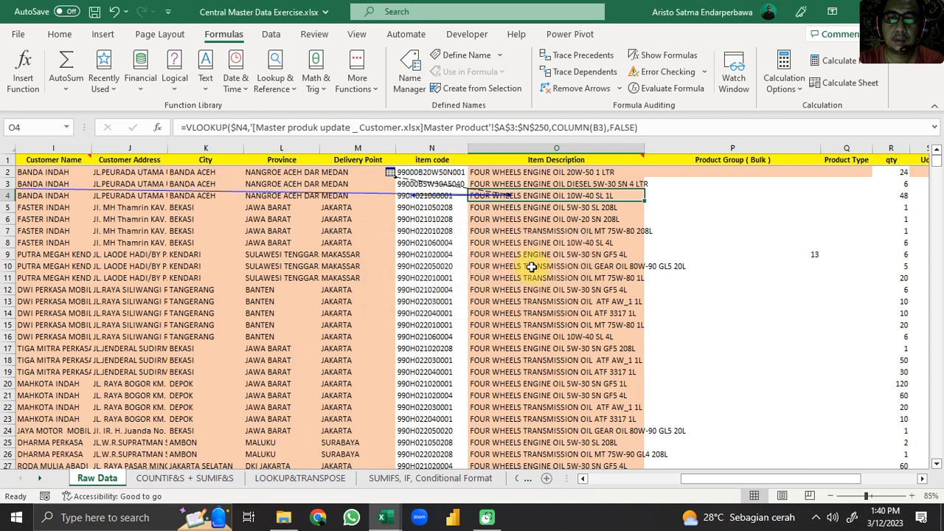
left_click(706, 71)
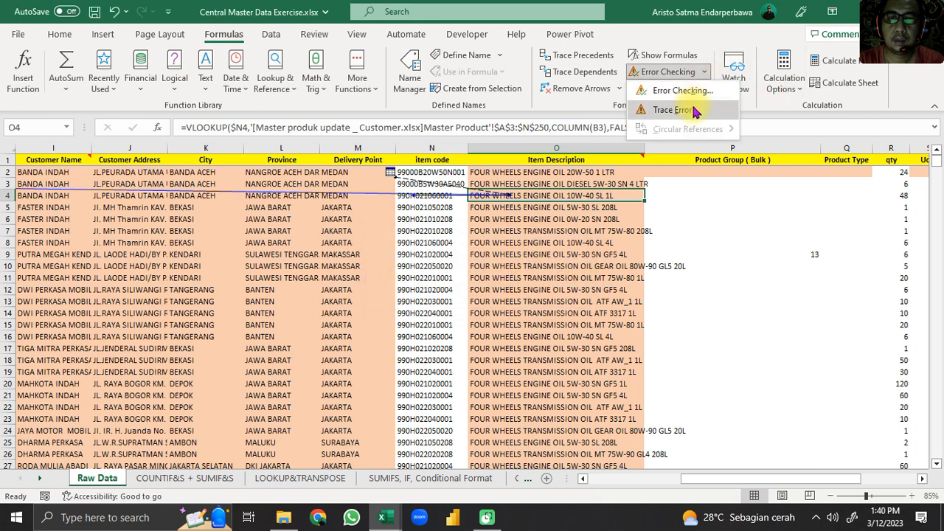
left_click(696, 108)
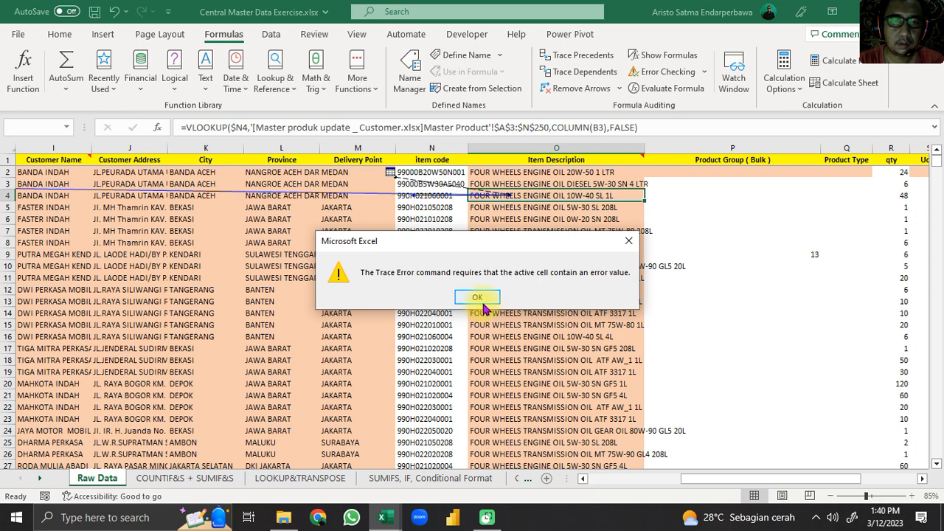
left_click(481, 300)
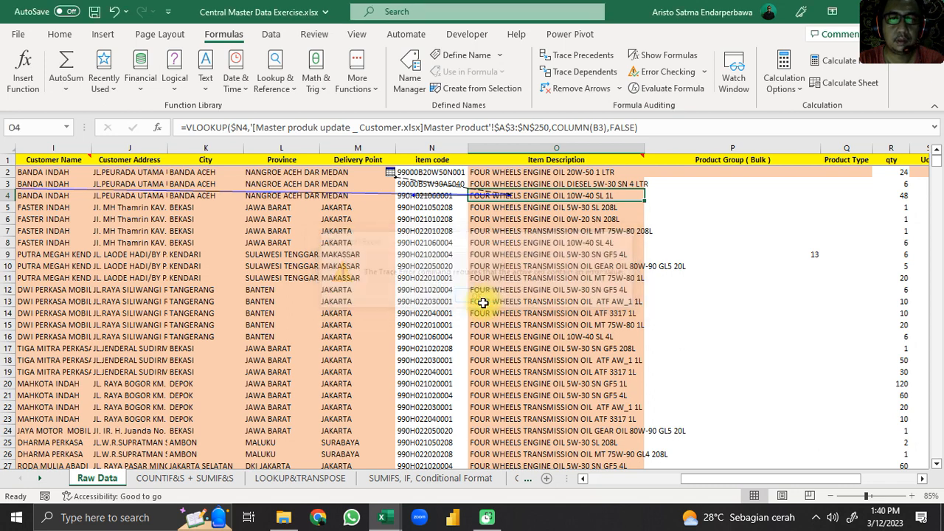
left_click(396, 173)
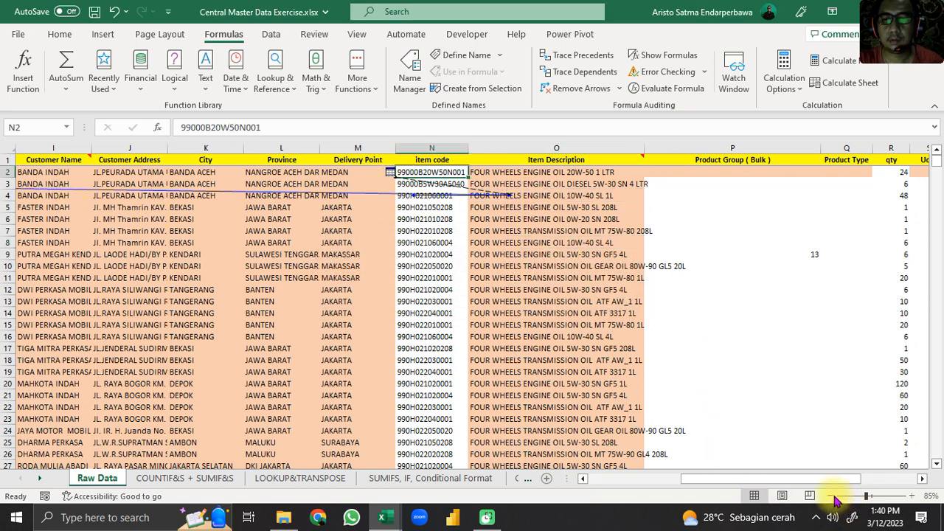
Clear the stray number from cell P9 in the Product Group column
left_click(866, 493)
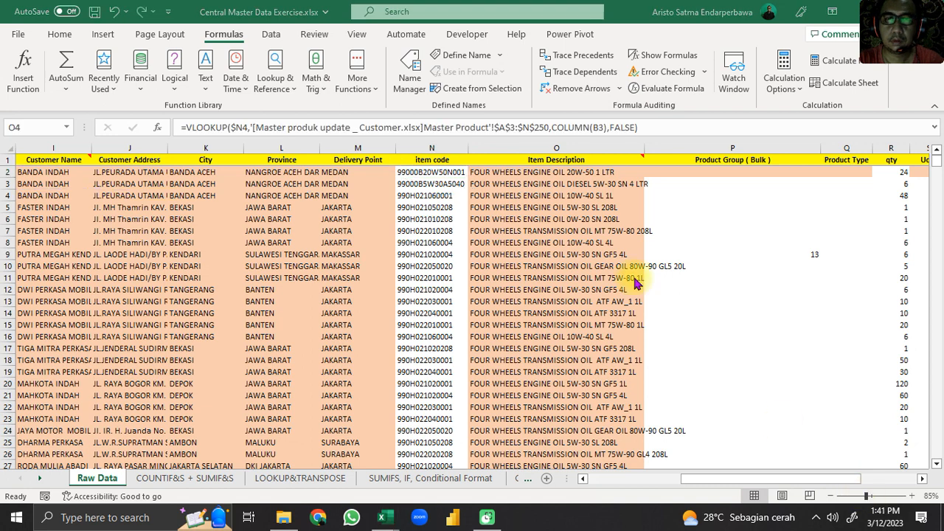
left_click(568, 173)
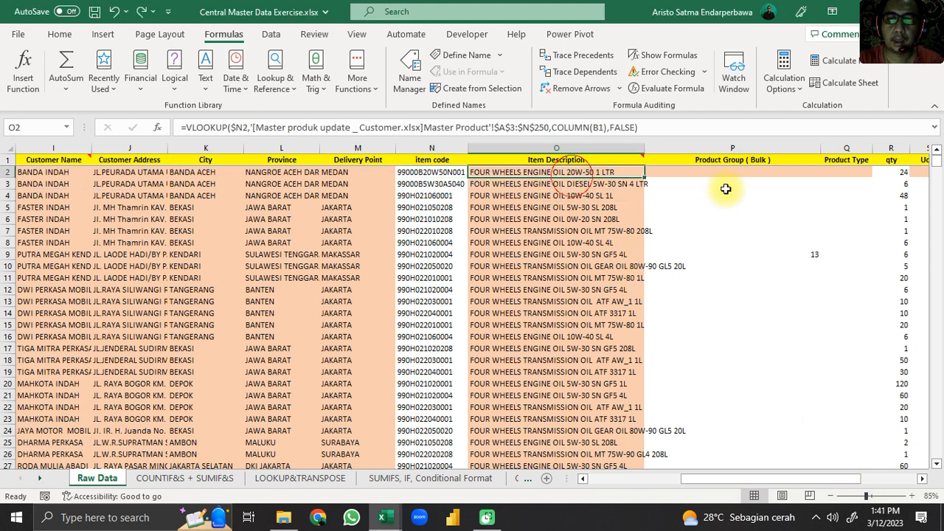
left_click(810, 252)
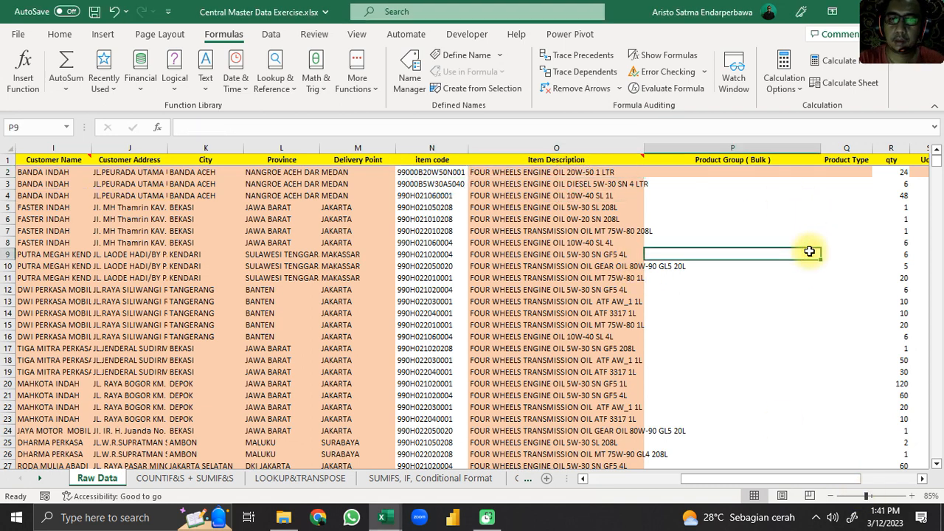
Copy the Item Description VLOOKUP formula from O2 into the Product Group cell P2
left_click(586, 174)
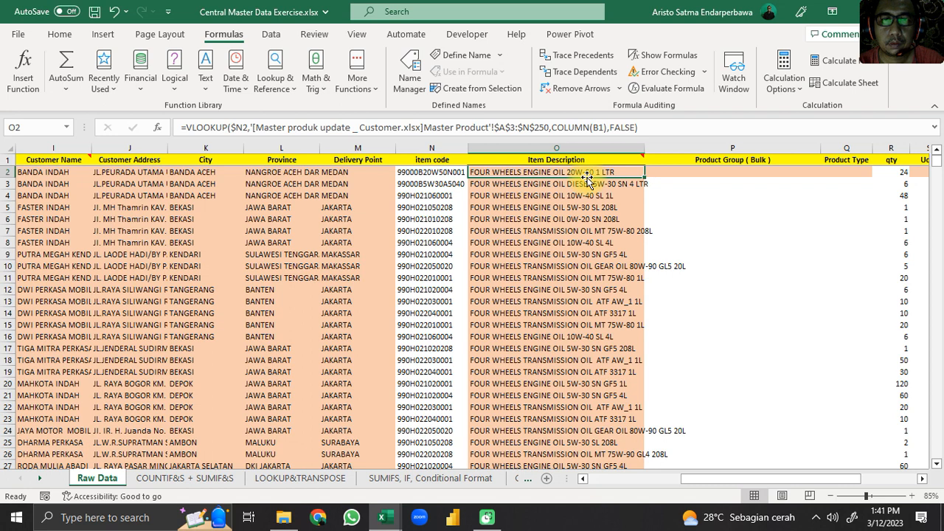
key("ctrl+c")
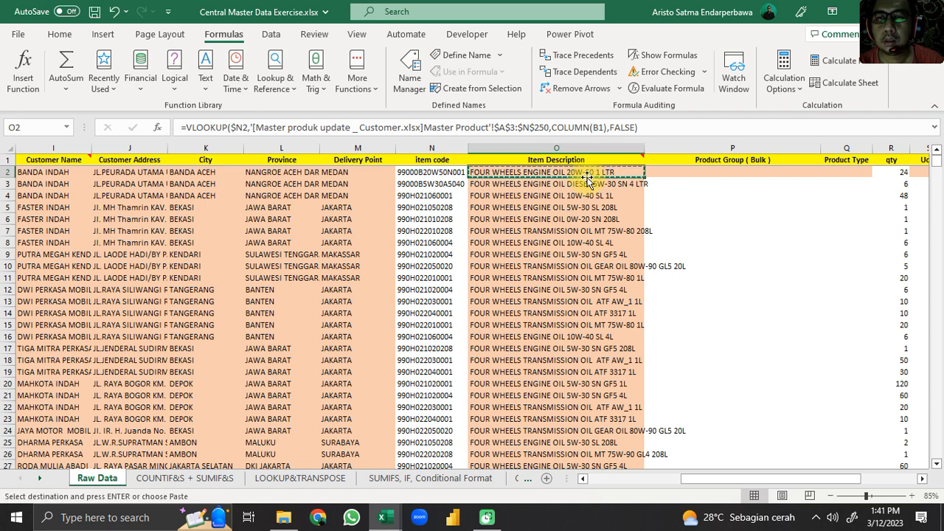
key("Right")
key("ctrl+v")
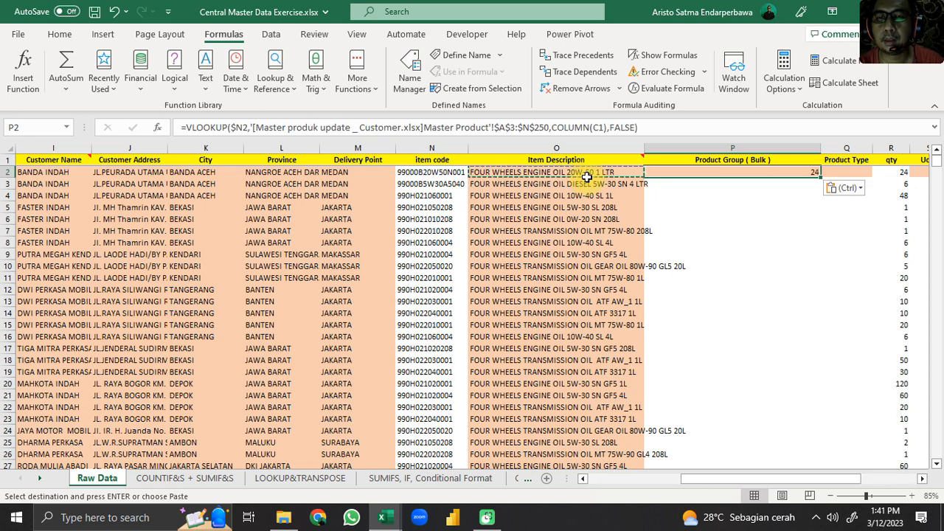
In the Master Product sheet, look through the headers for the column with the product group according to bulk, then return to the raw data
key("ctrl+Tab")
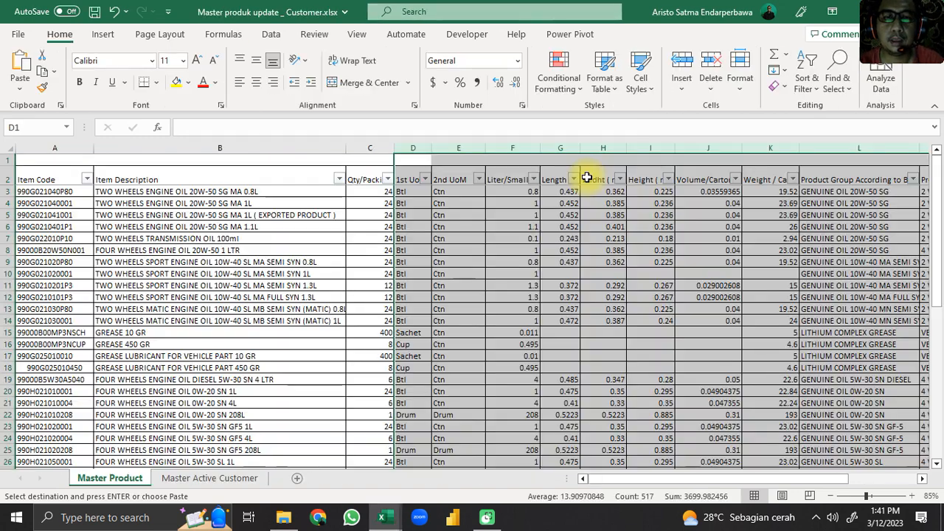
key("Left")
key("Right")
key("Right")
key("Right")
key("Right")
key("Right")
key("Right")
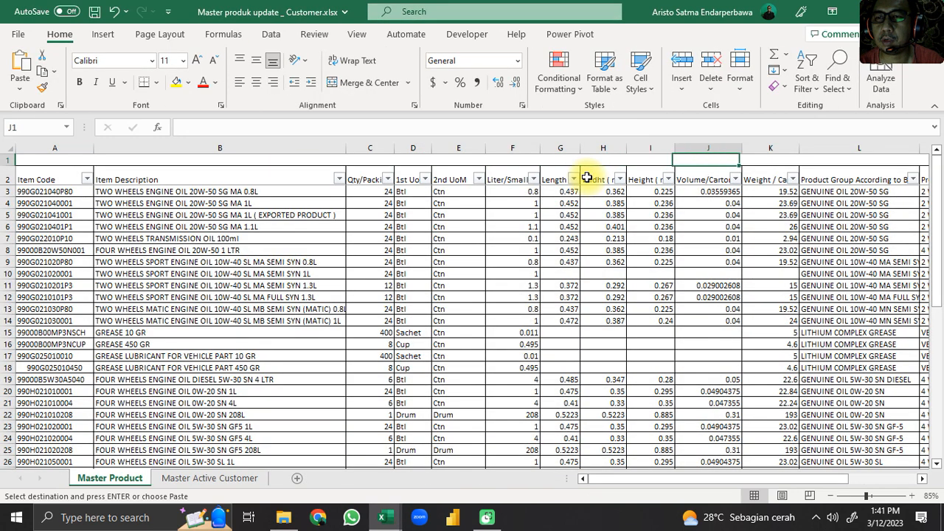
key("Right")
key("Right")
key("Right")
key("Right")
key("Left")
key("Left")
key("Left")
key("Right")
key("Down")
key("ctrl+Tab")
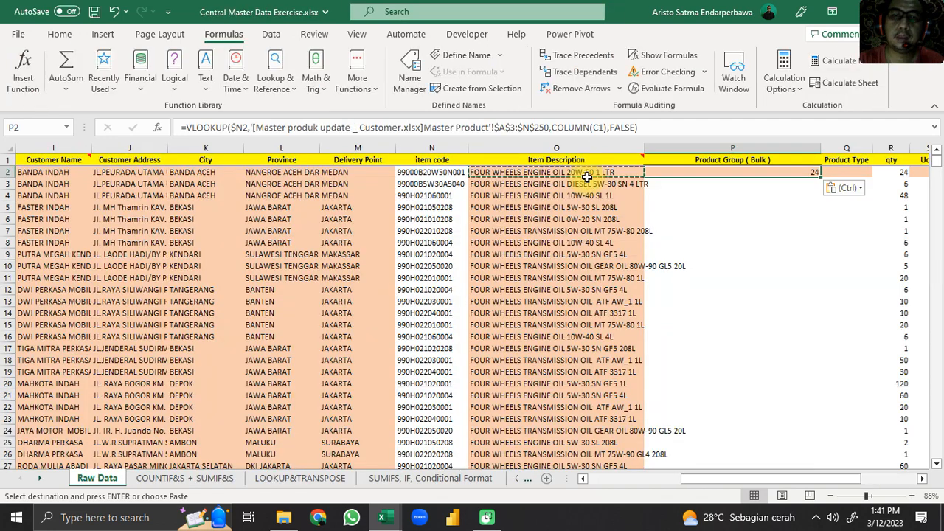
Change the column argument of the VLOOKUP in P2 to COLUMN(L1)
left_click(598, 128)
key("BackSpace")
type("L")
key("Return")
key("Up")
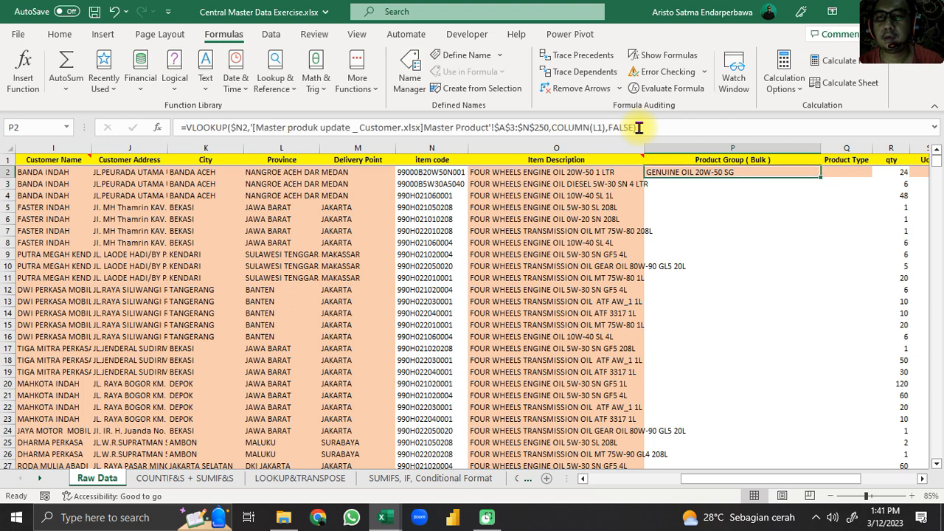
left_click(639, 127)
key("Escape")
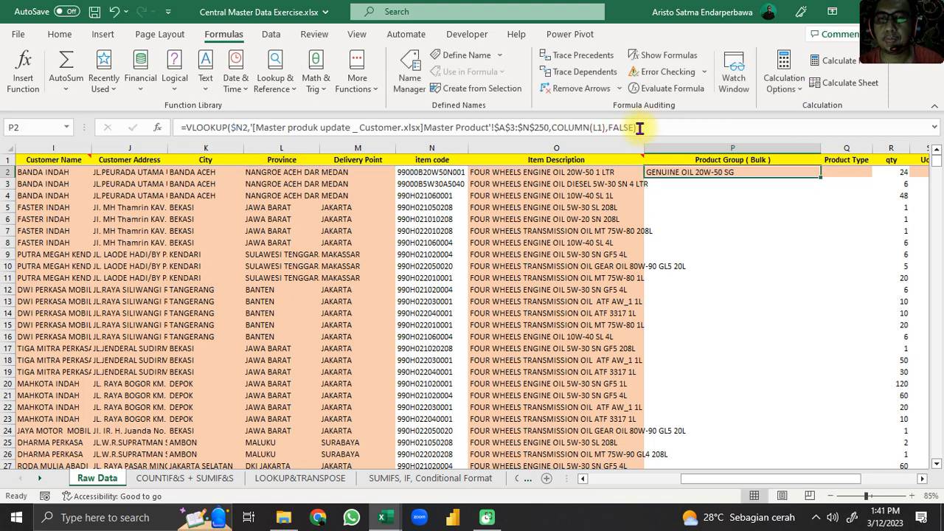
Copy the Product Group VLOOKUP formula from P2 into the Product Type cell Q2
key("ctrl+c")
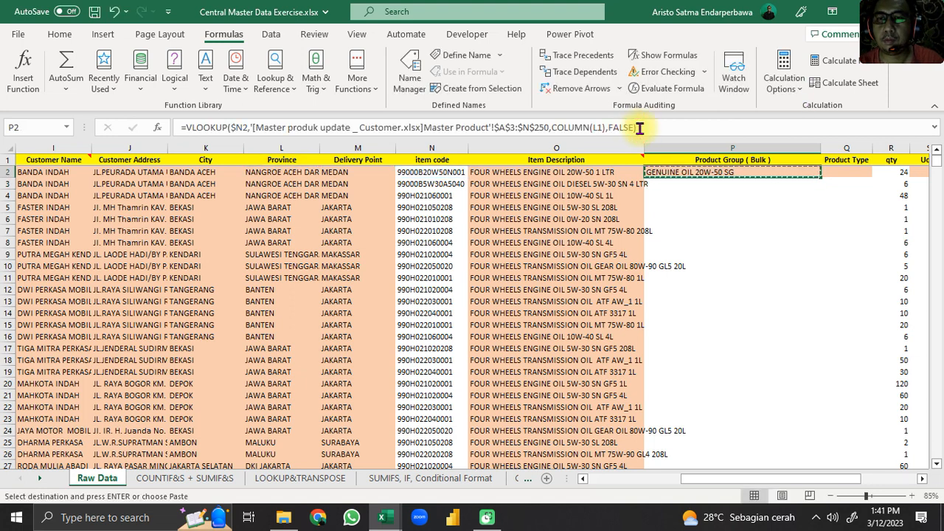
key("Right")
key("ctrl+v")
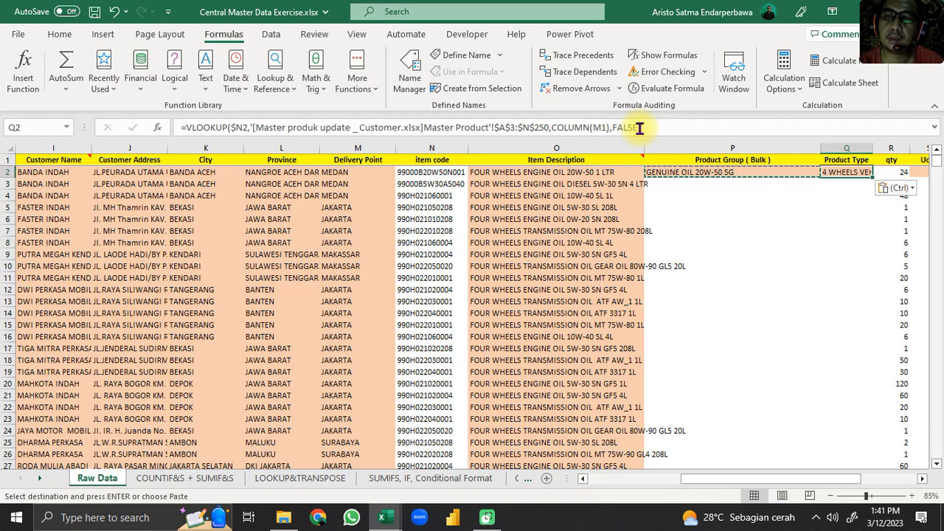
Locate Product Type in the Master Product sheet and set the Q2 VLOOKUP's column argument to COLUMN(N1)
key("ctrl+Tab")
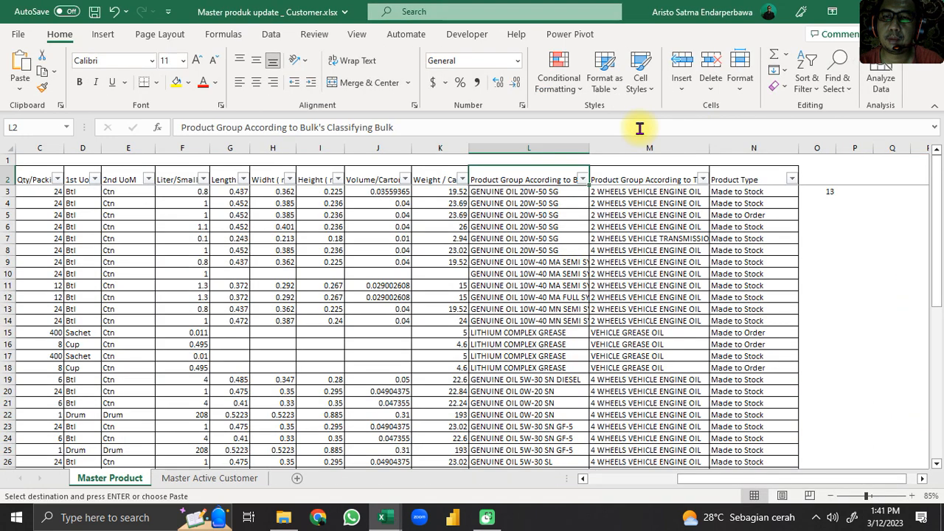
key("Right")
key("Right")
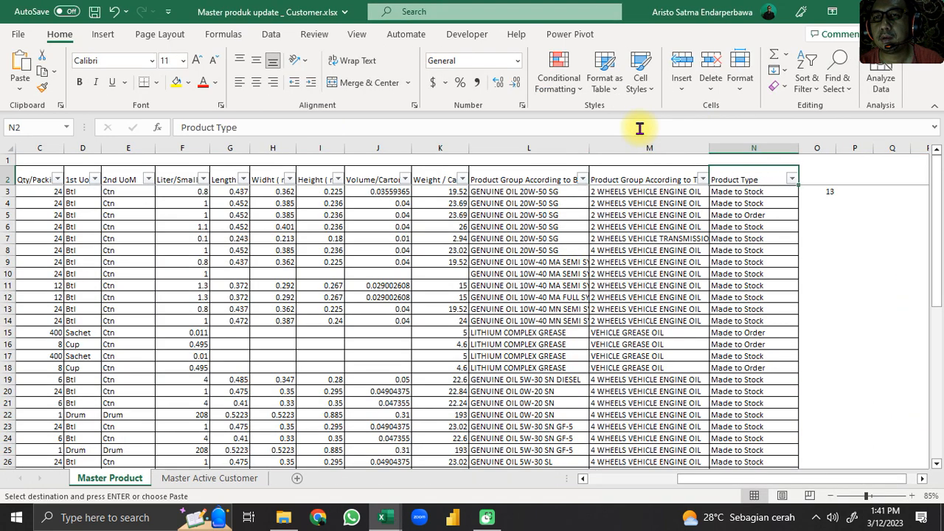
key("ctrl+Tab")
left_click(595, 127)
key("BackSpace")
type("N")
key("Return")
key("Down")
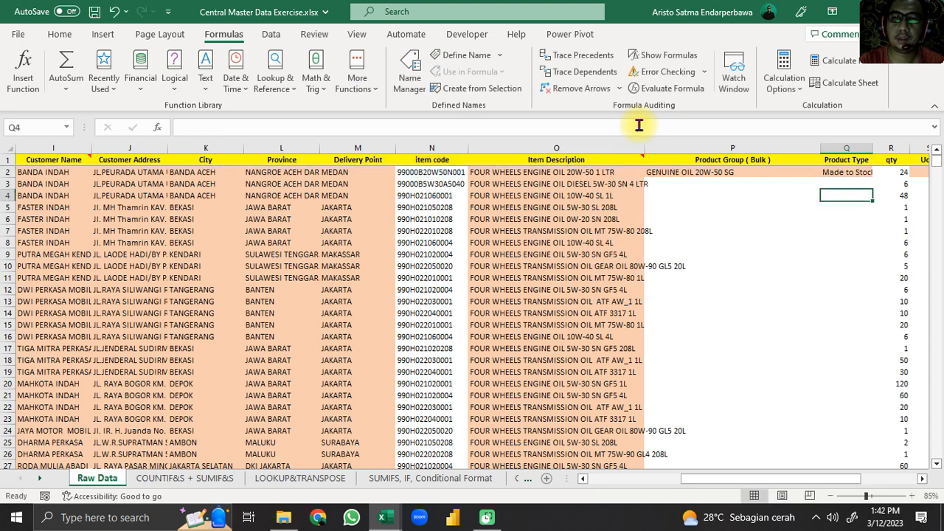
Check the Item Description VLOOKUP formula in O2
key("Up")
key("Up")
key("Left")
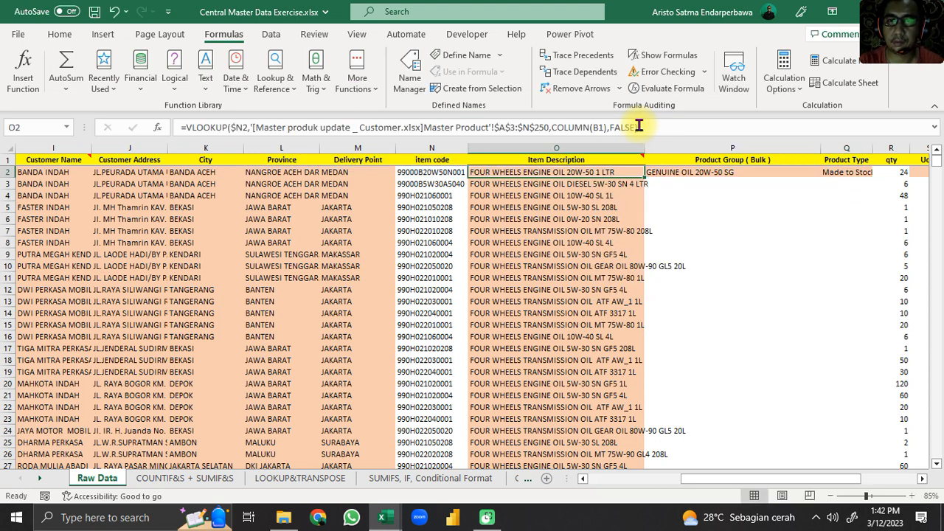
left_click(639, 126)
key("ctrl+Return")
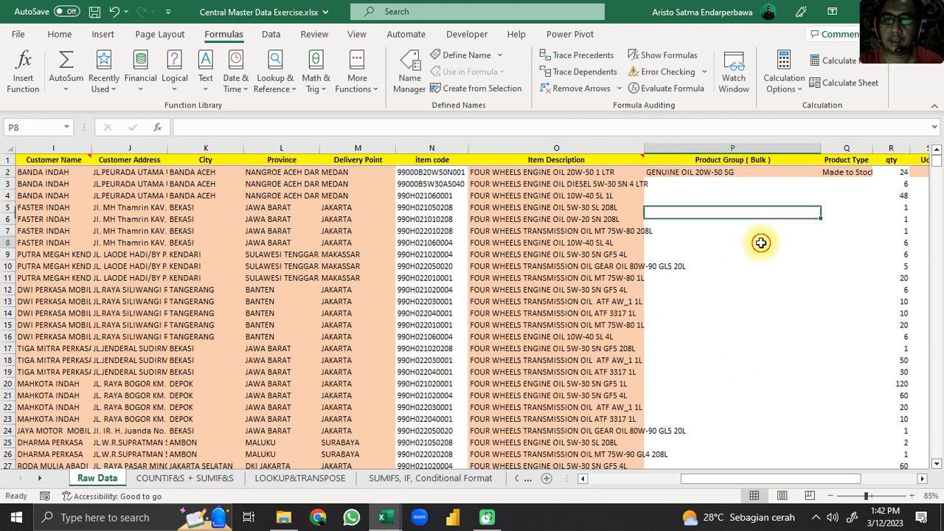
Fill the Product Group and Product Type formulas in P2:Q2 down to the last data row and glance over the rows
left_click_drag(708, 172, 842, 175)
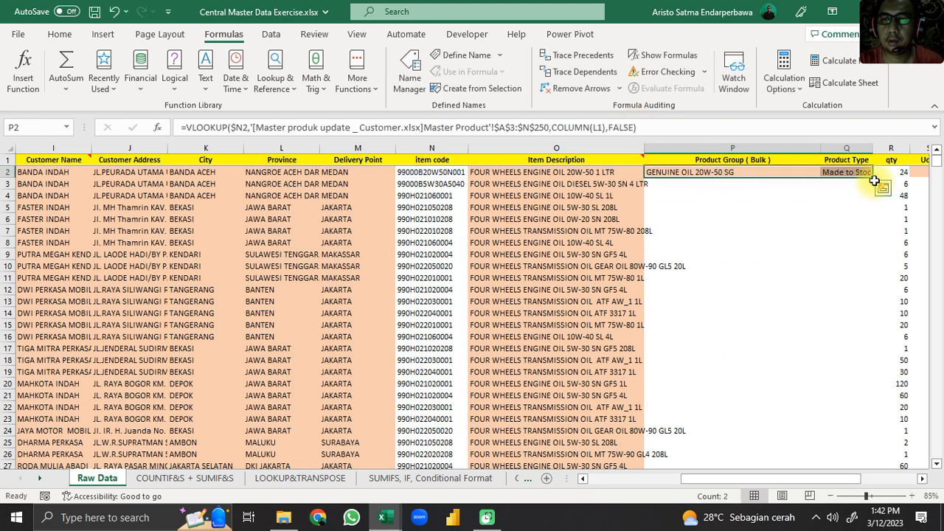
left_click(875, 183)
left_click(759, 180)
left_click(726, 170)
left_click_drag(726, 169, 839, 177)
double_click(874, 178)
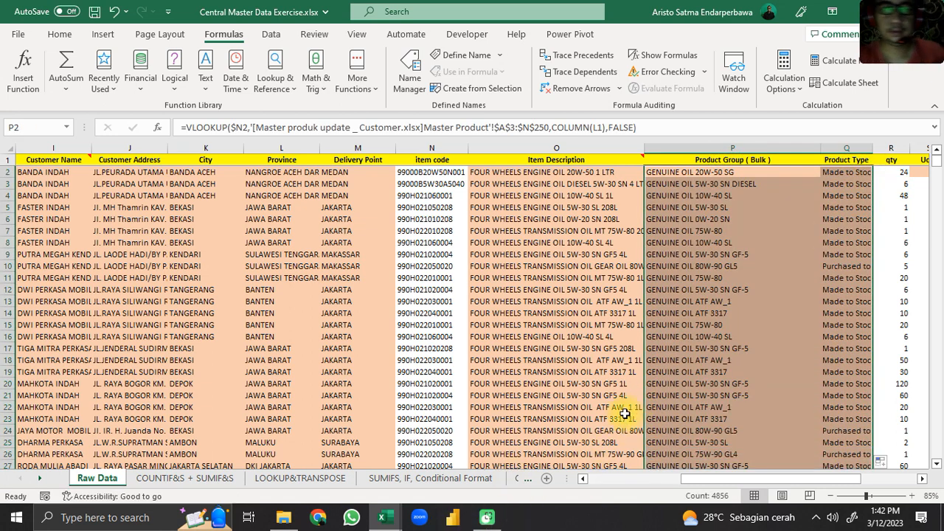
left_click(632, 360)
scroll(605, 370, "down", 9)
scroll(605, 370, "up", 9)
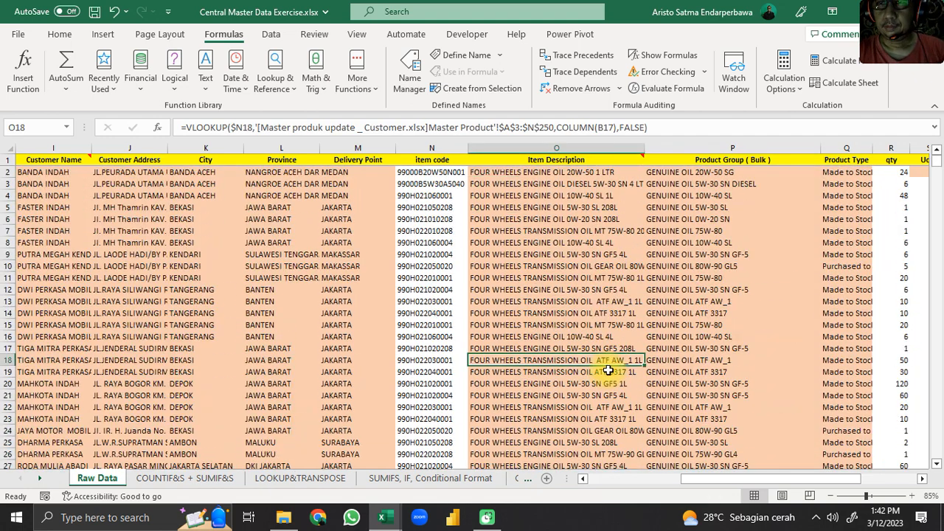
Examine the empty UoM, Ctn, Weight, Volume and Liter columns next to qty and read the instruction note on the Ctn header
left_click(922, 478)
left_click(922, 478)
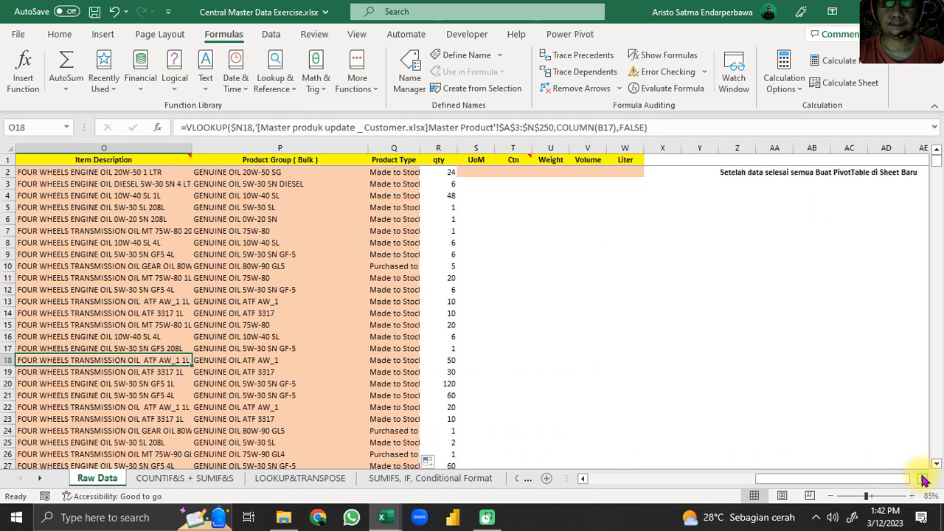
left_click(479, 164)
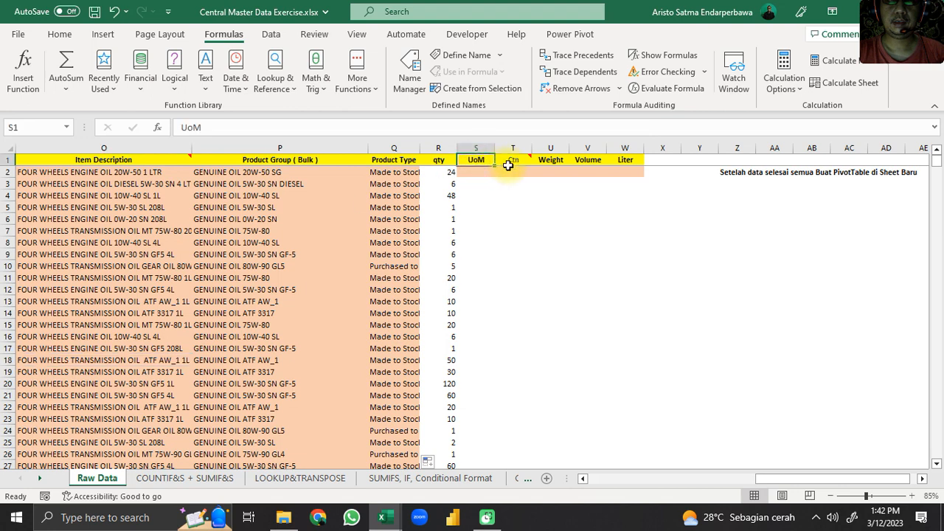
mouse_move(515, 163)
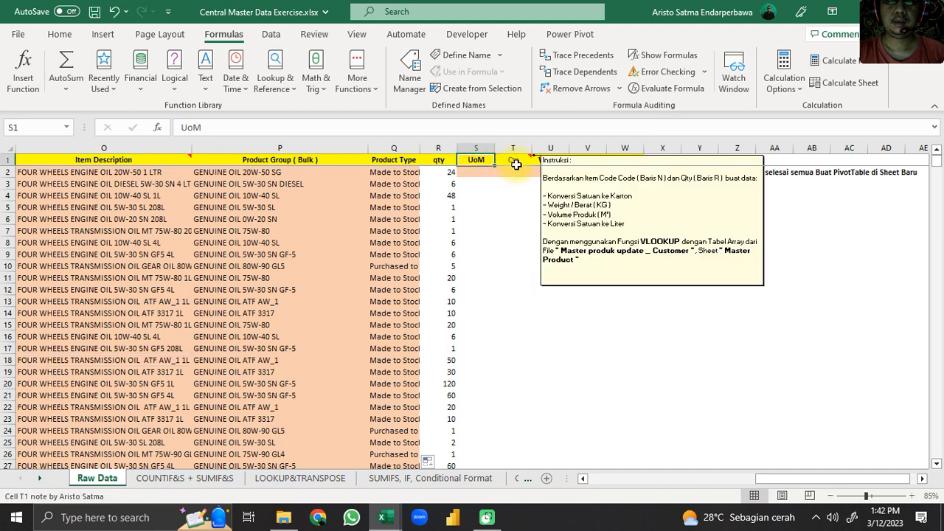
left_click(476, 174)
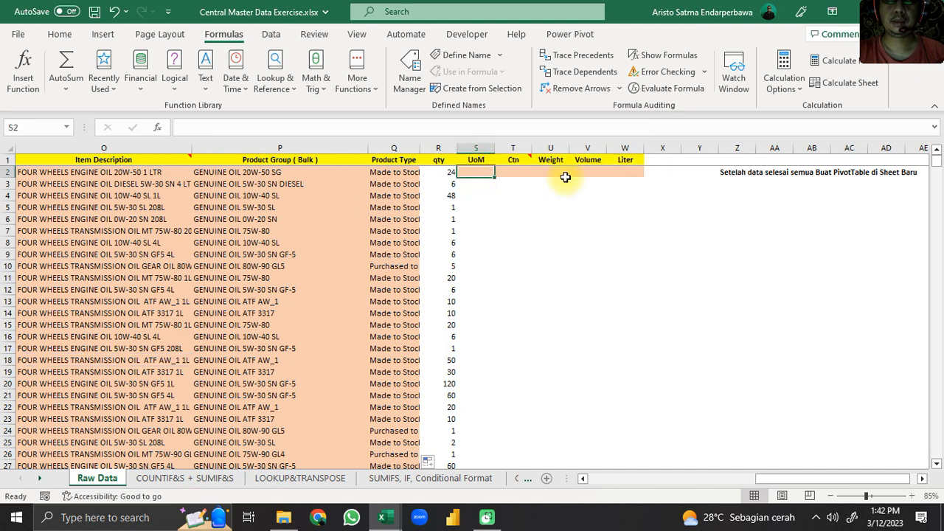
left_click(625, 174)
left_click(593, 192)
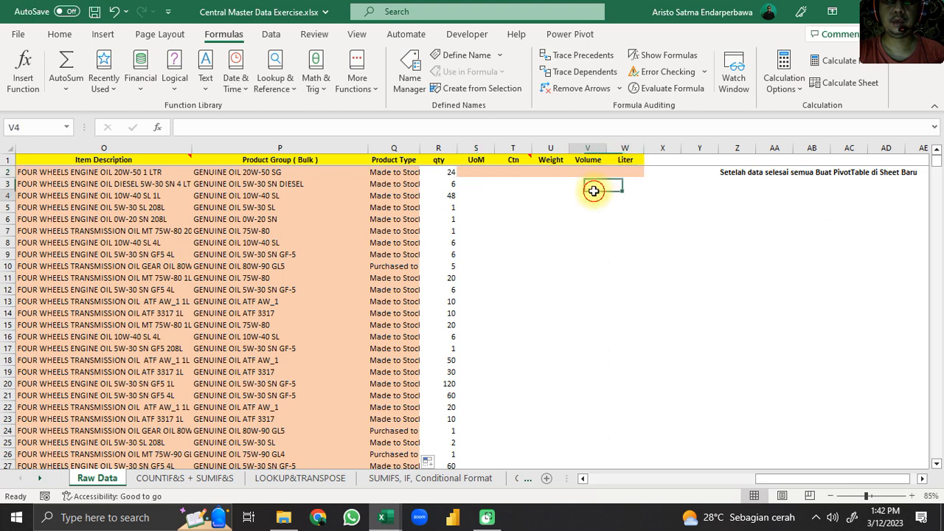
left_click(483, 171)
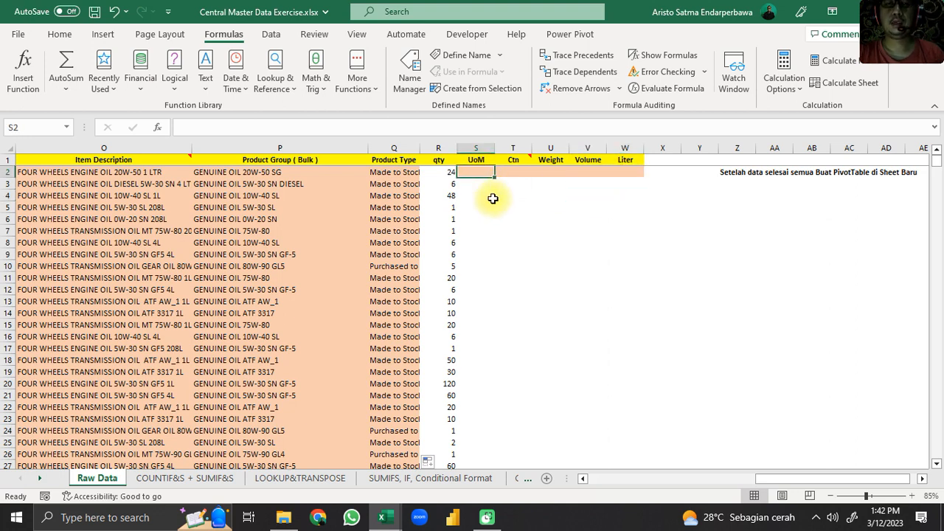
left_click(440, 174)
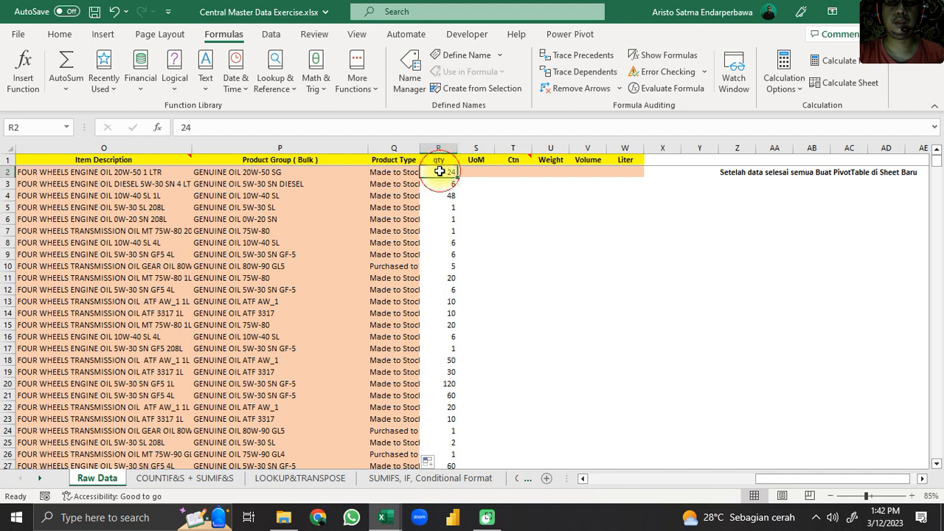
With UoM cell S2 selected, look up the 1st UoM column in the Master Product sheet and return to the raw data
left_click(476, 173)
key("alt+Tab")
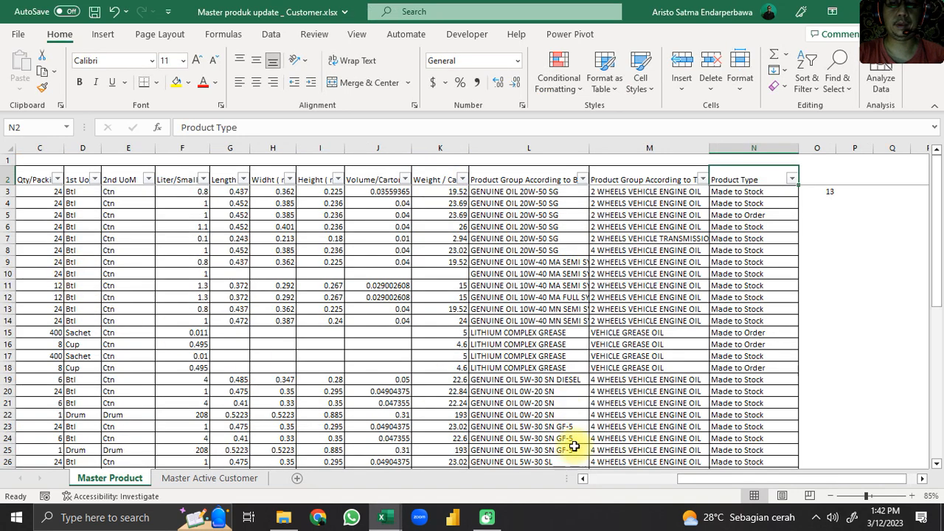
scroll(679, 480, "left", 5)
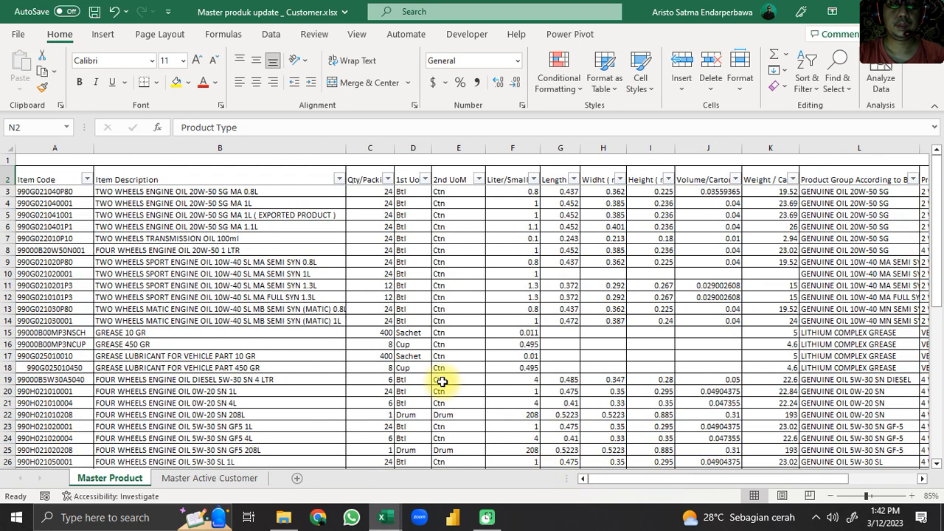
left_click(414, 179)
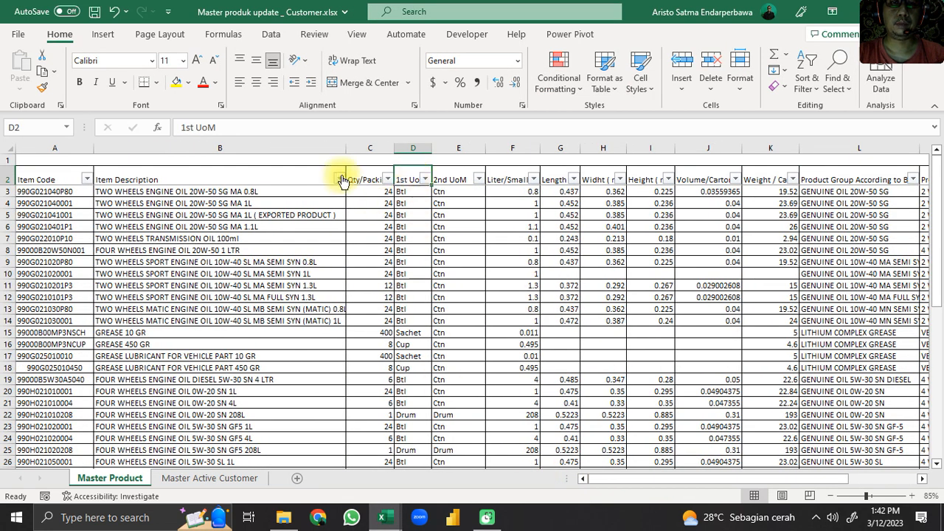
left_click(402, 191)
key("alt+Tab")
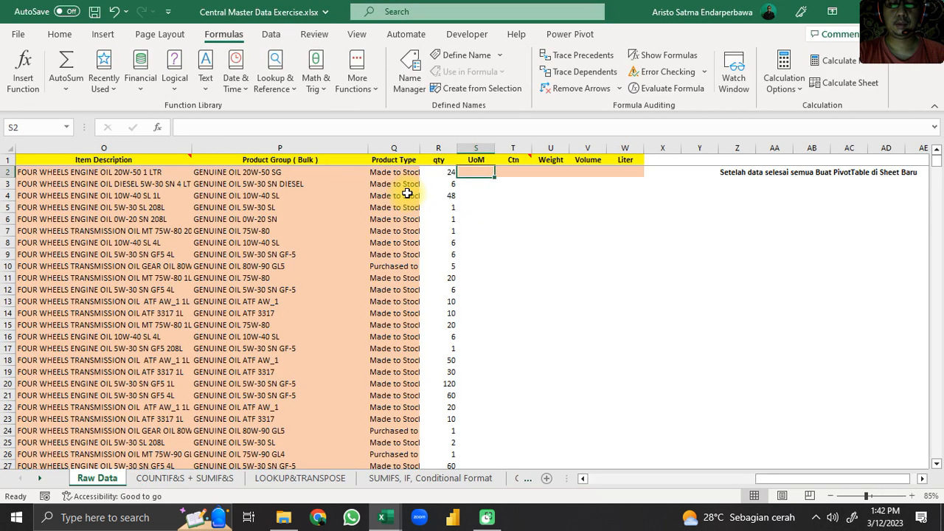
type("=VLOOKUP")
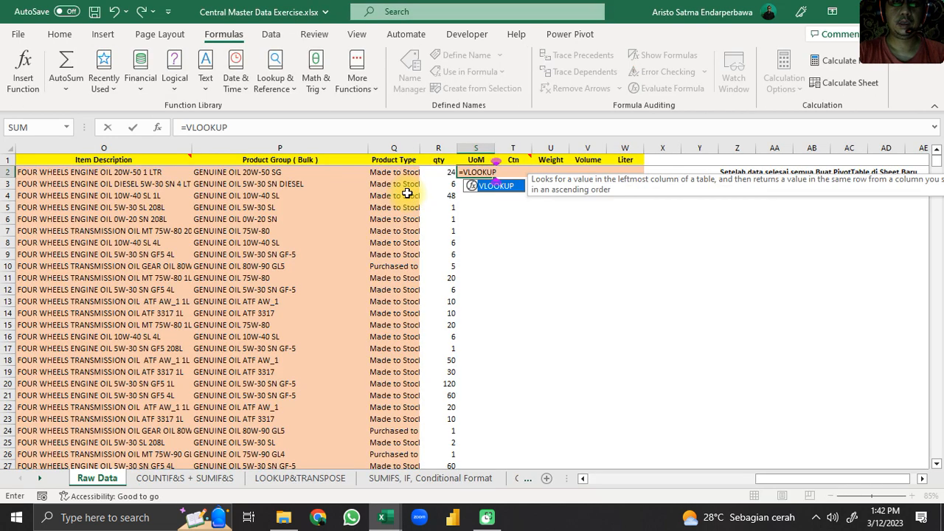
key("Escape")
key("Escape")
Discard the unfinished VLOOKUP in S2 and copy the Product Type formula from Q2 into UoM cell S2
key("Left")
key("Left")
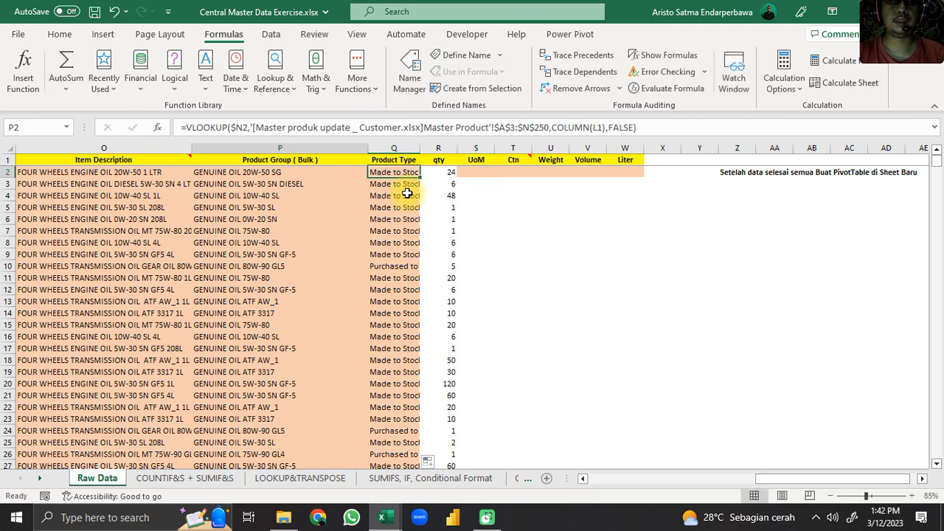
key("ctrl+c")
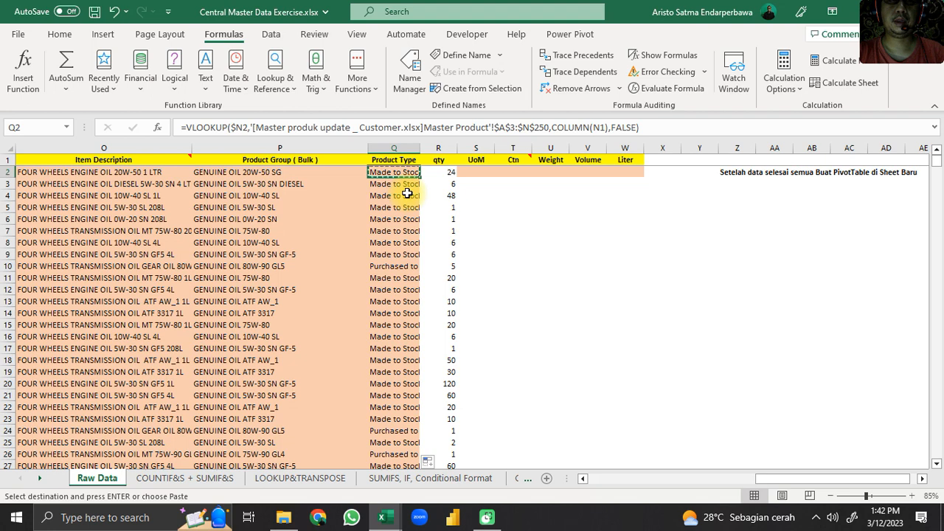
key("Right")
key("Right")
key("ctrl+v")
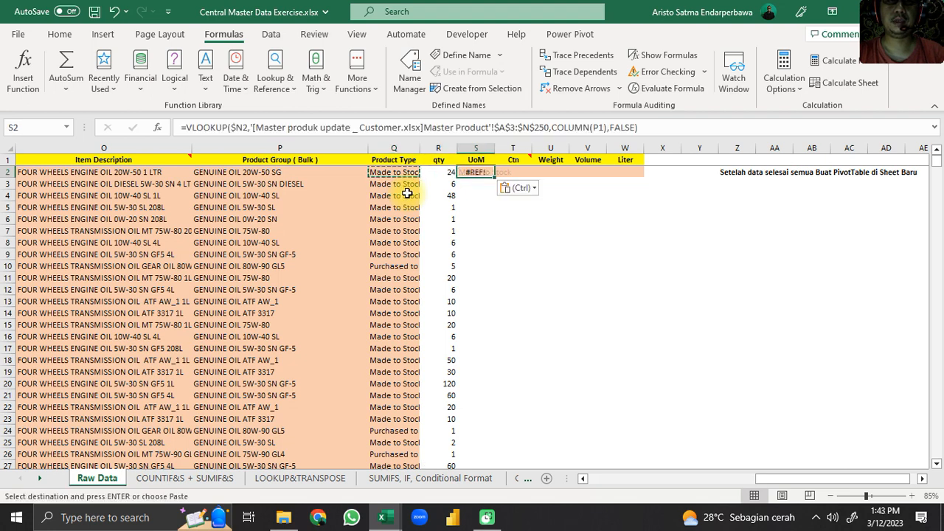
Set the COLUMN reference in S2 to D1, the 1st UoM column in Master Product, and fill the formula down the UoM column
key("alt+Tab")
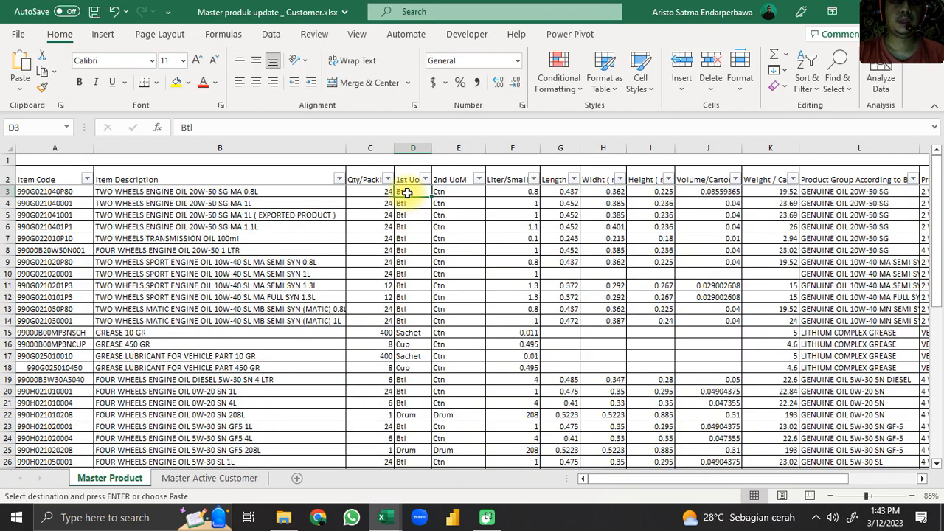
key("Left")
key("Right")
key("Right")
key("Right")
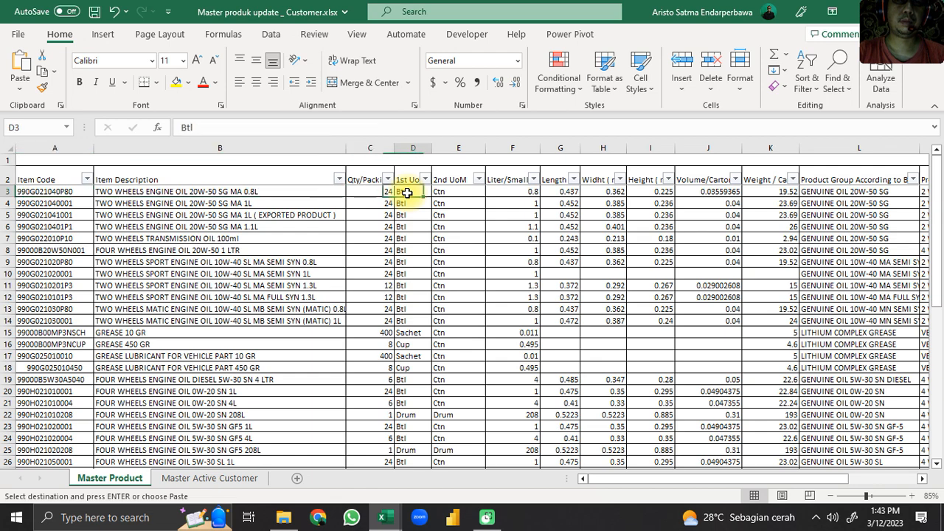
key("alt+Tab")
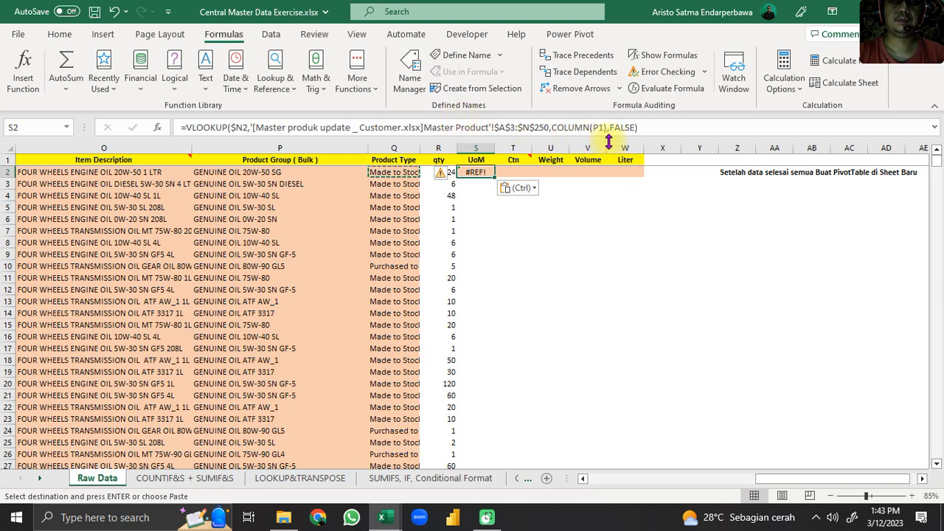
double_click(602, 127)
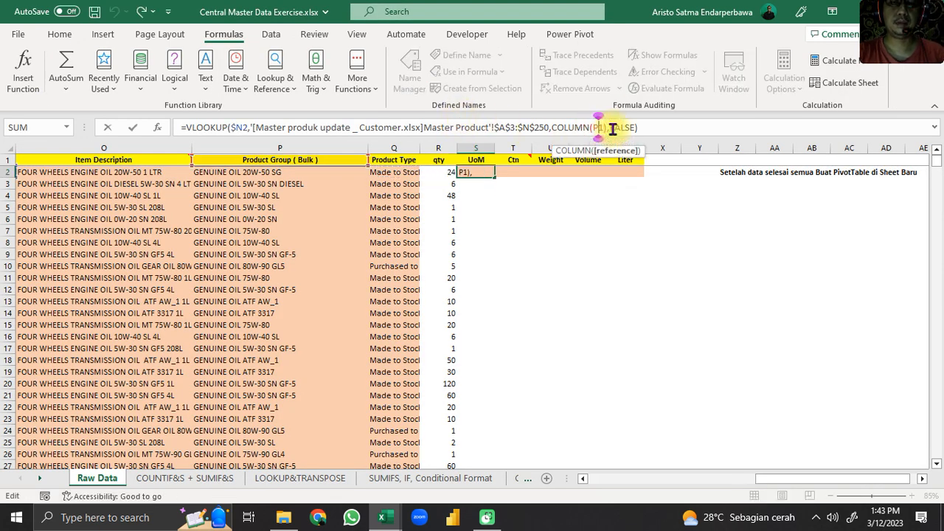
type("D1")
key("Return")
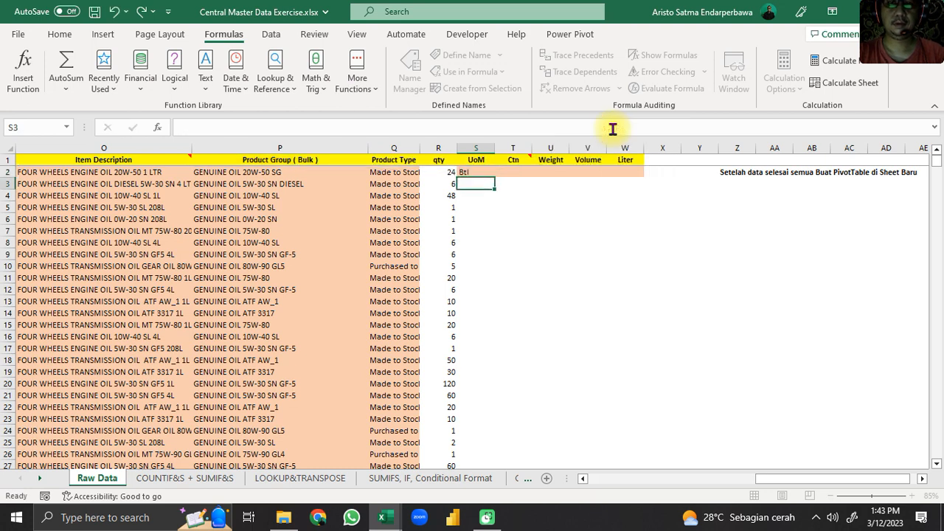
key("Up")
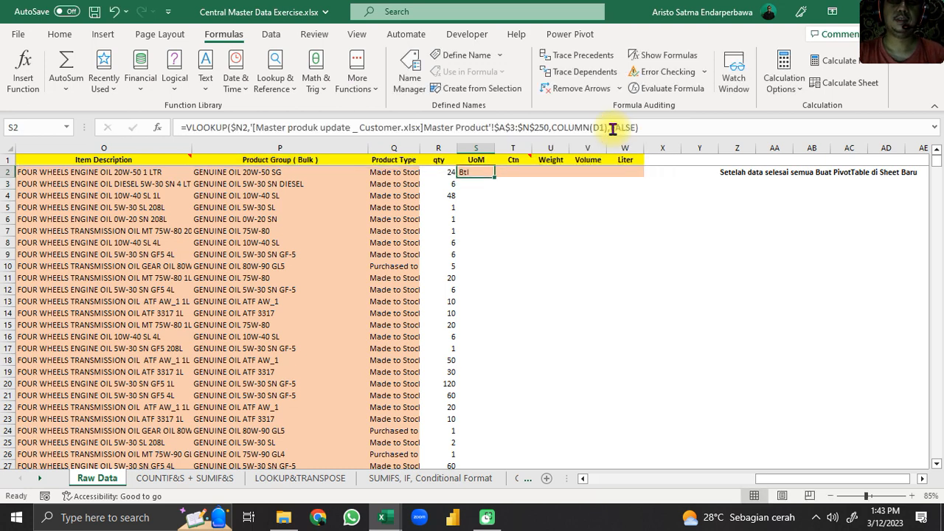
double_click(494, 178)
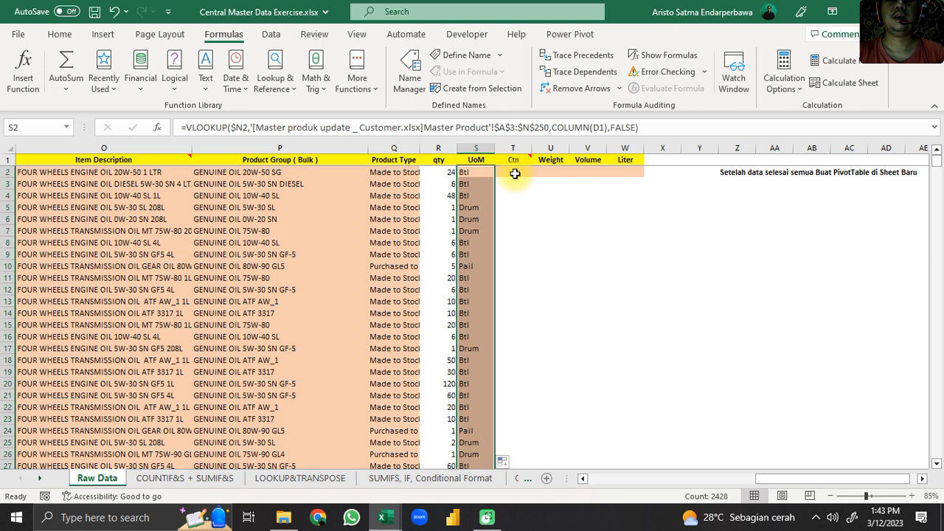
Read the instruction note on the Ctn header in T1
left_click(514, 181)
left_click(521, 157)
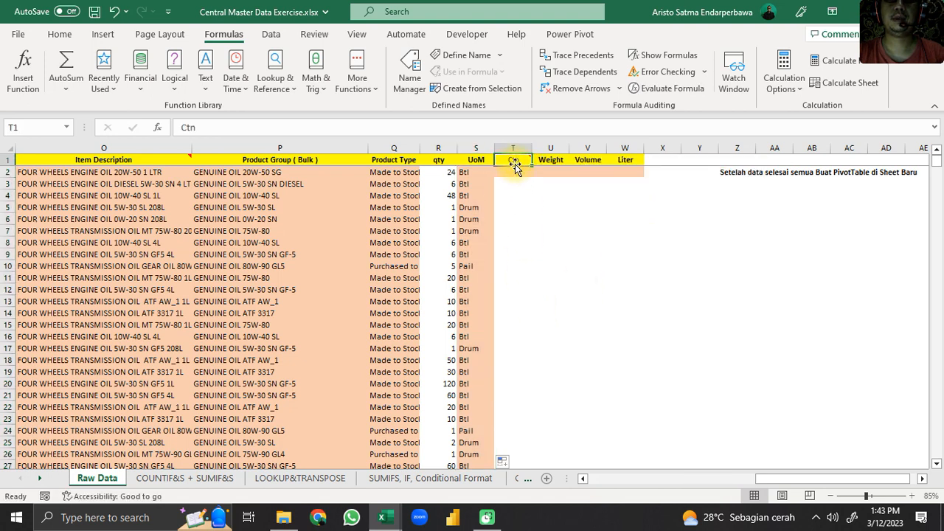
mouse_move(512, 159)
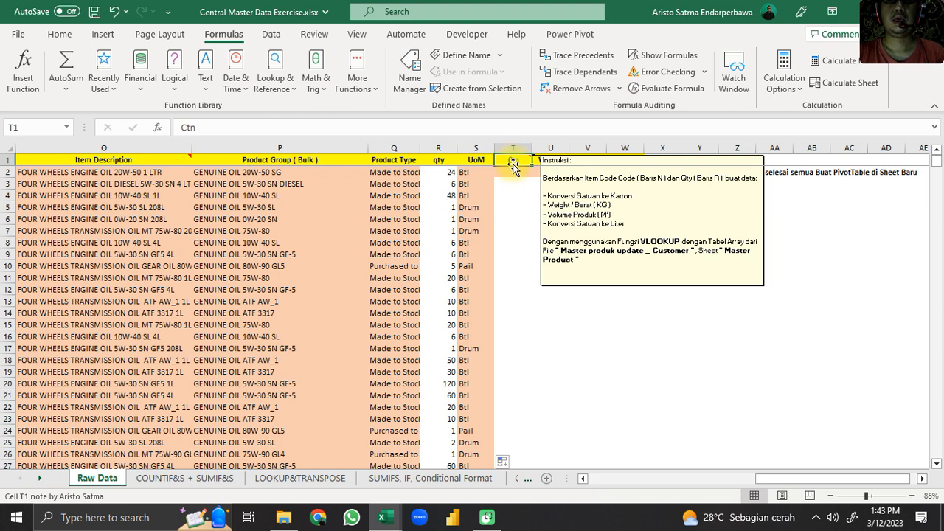
Copy the UoM VLOOKUP formula from S2 into Ctn cell T2
left_click(513, 174)
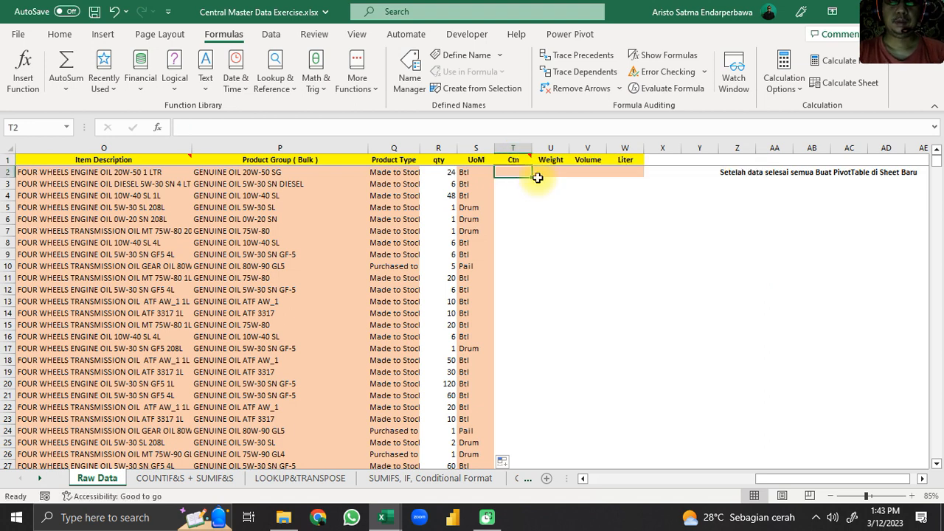
key("Left")
key("Right")
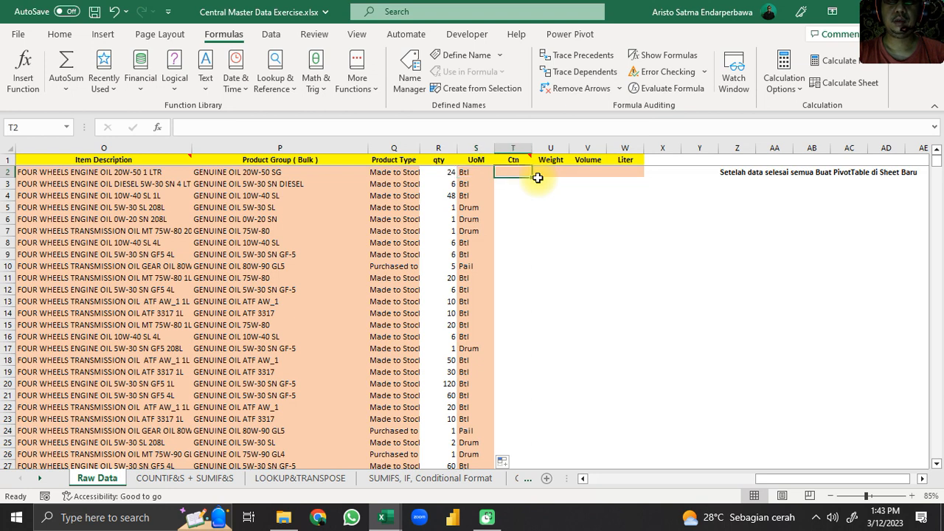
left_click(473, 174)
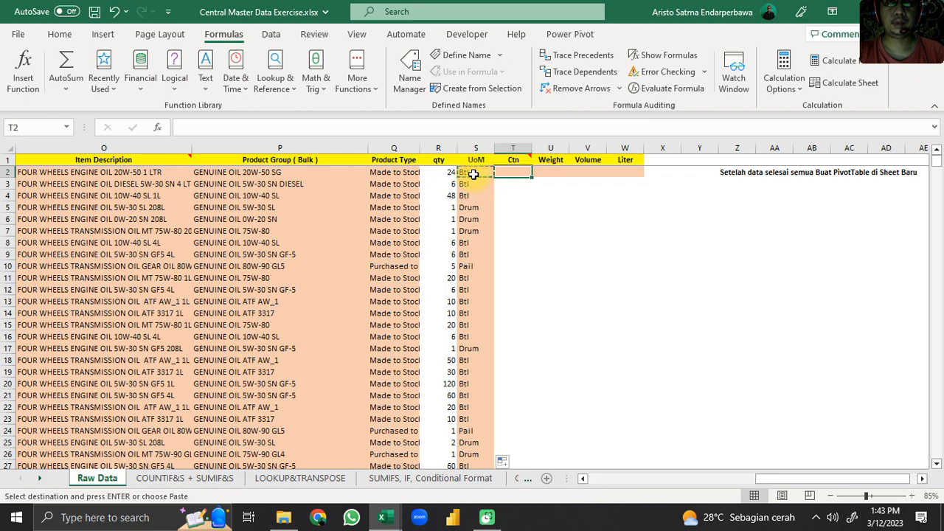
key("Right")
key("ctrl+v")
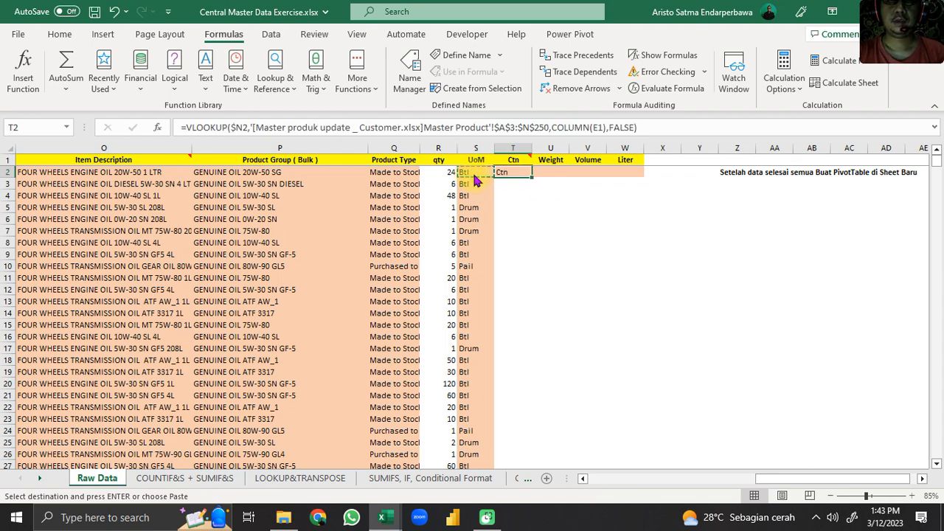
Check the Master Product unit columns and compare the raw data's qty and UoM entries with the Ctn formula in T2
key("ctrl+Tab")
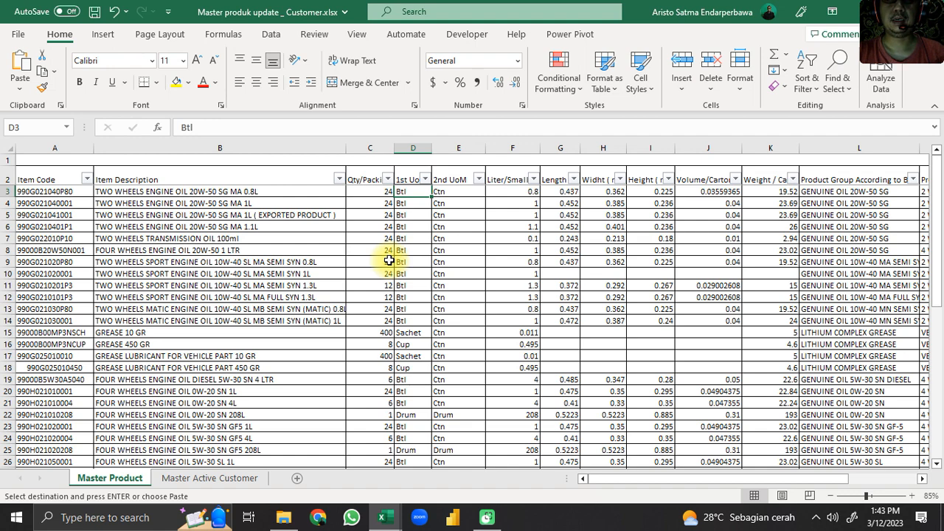
key("ctrl+Tab")
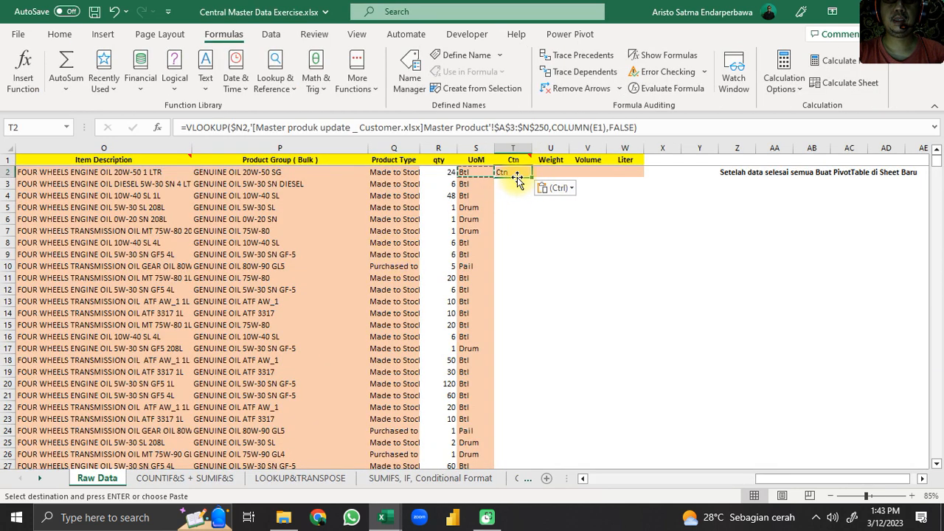
left_click(430, 172)
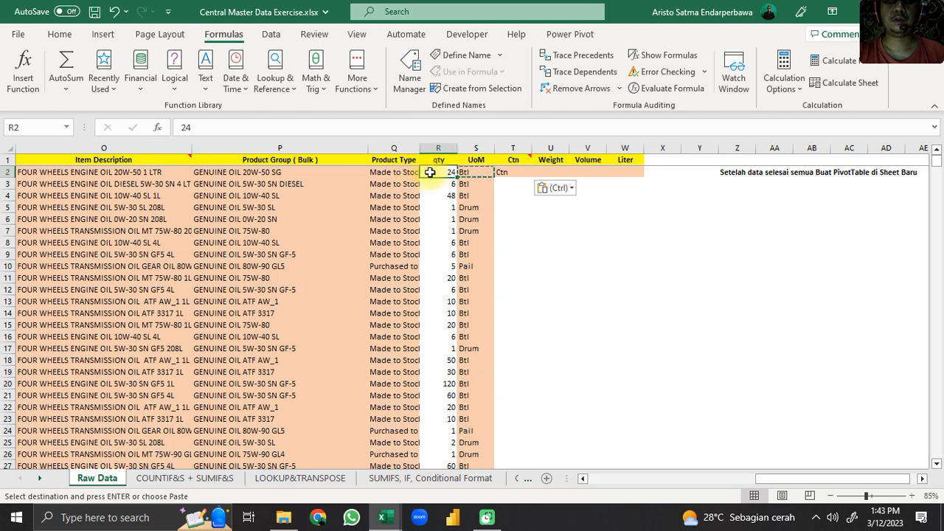
key("Right")
key("Right")
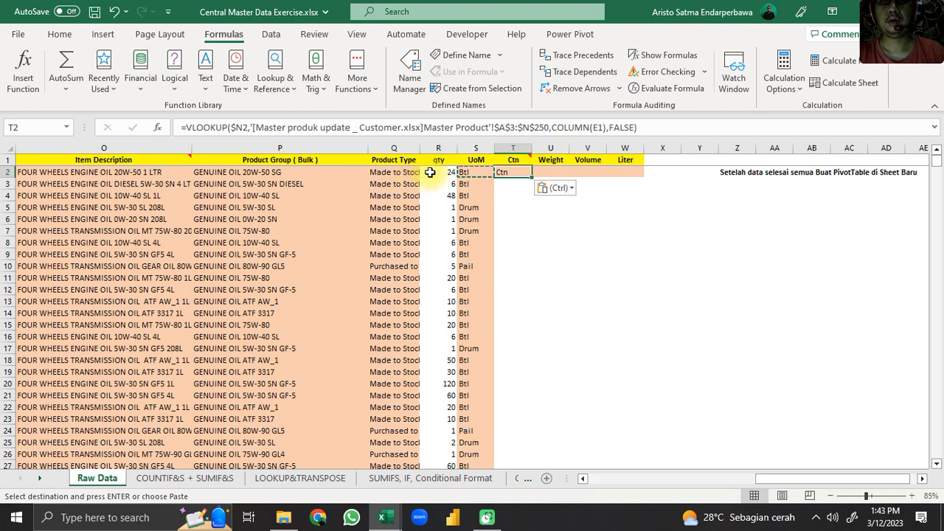
key("alt")
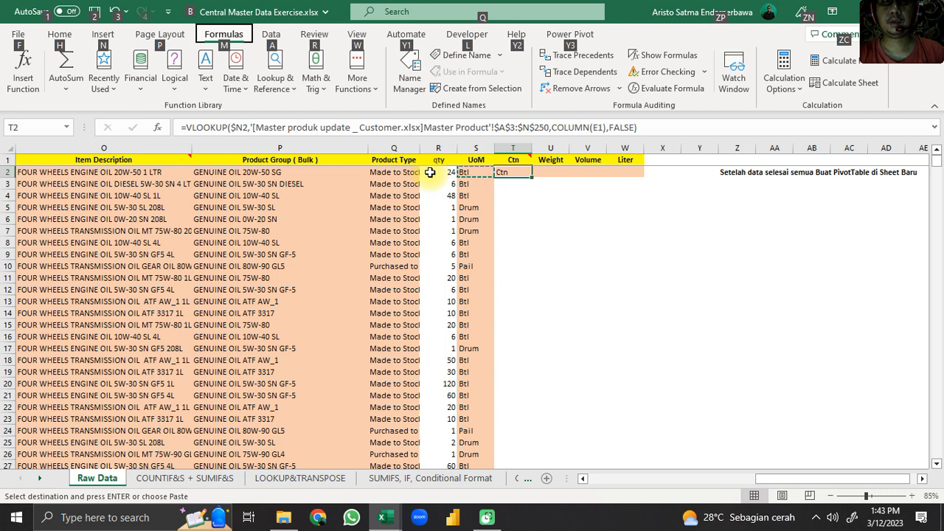
left_click(442, 196)
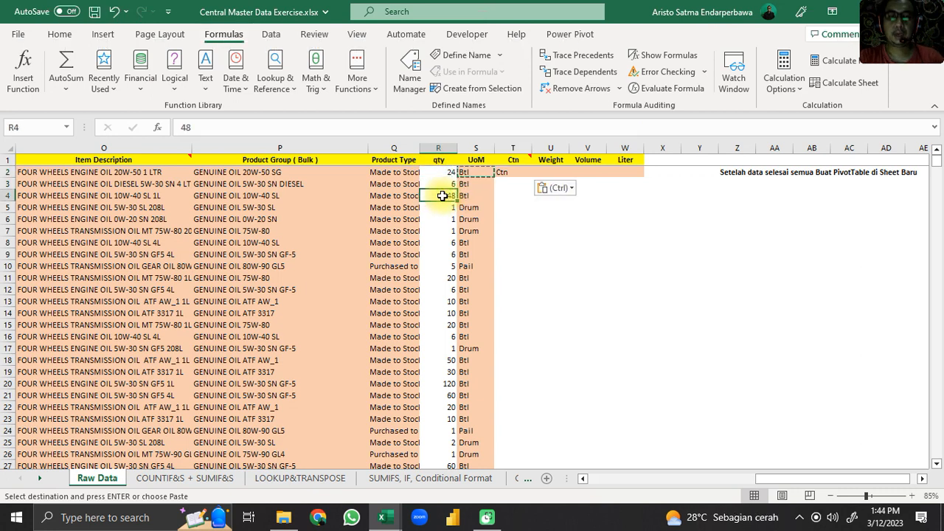
left_click(512, 173)
Find the Qty/Packing column in Master Product and set the COLUMN reference in Ctn cell T2 to C1
key("alt+Tab")
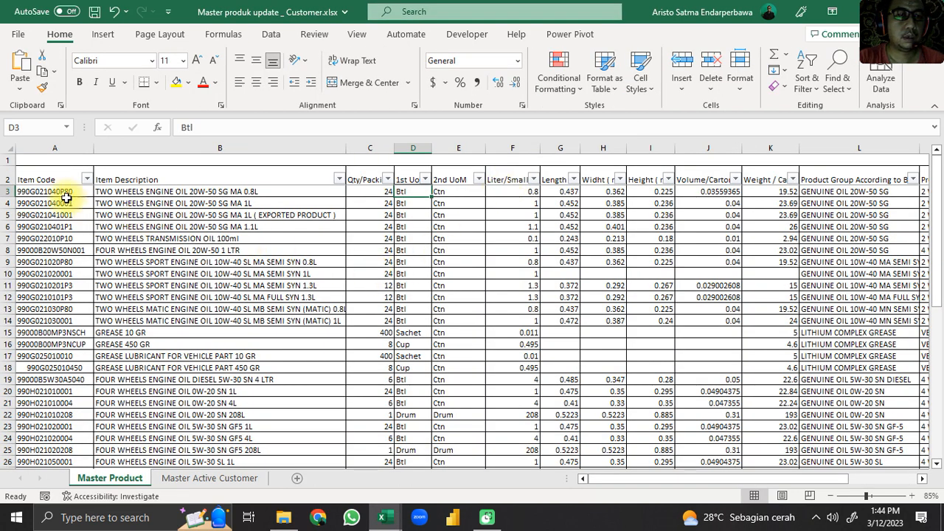
left_click(370, 180)
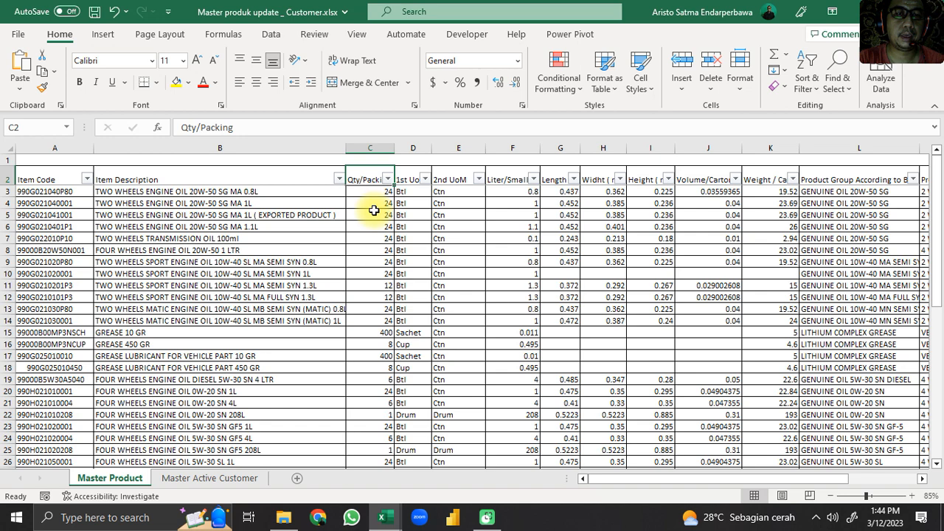
left_click(374, 214)
left_click(387, 193)
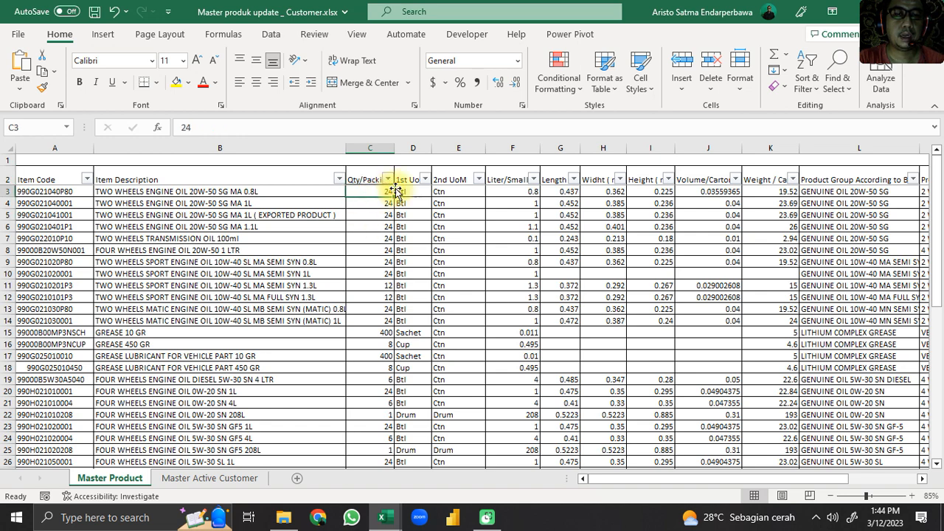
left_click(460, 194)
left_click(366, 196)
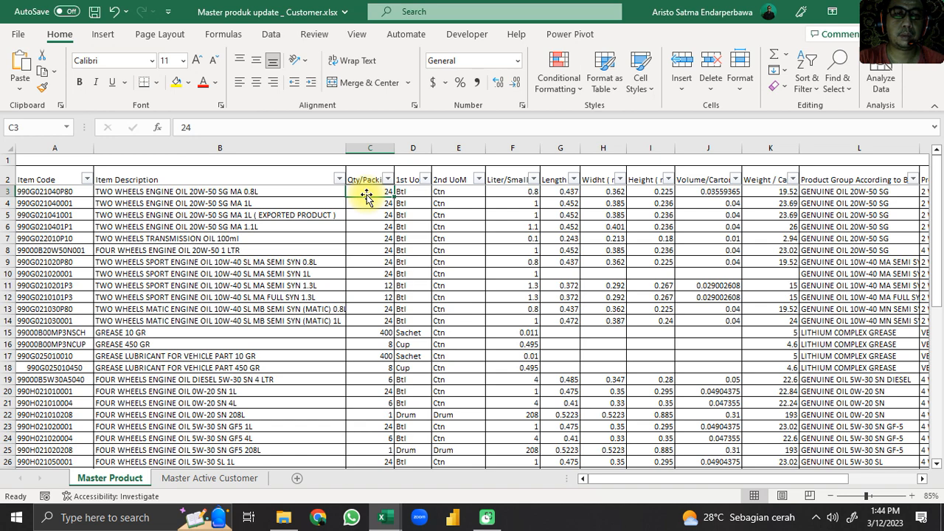
key("alt+Tab")
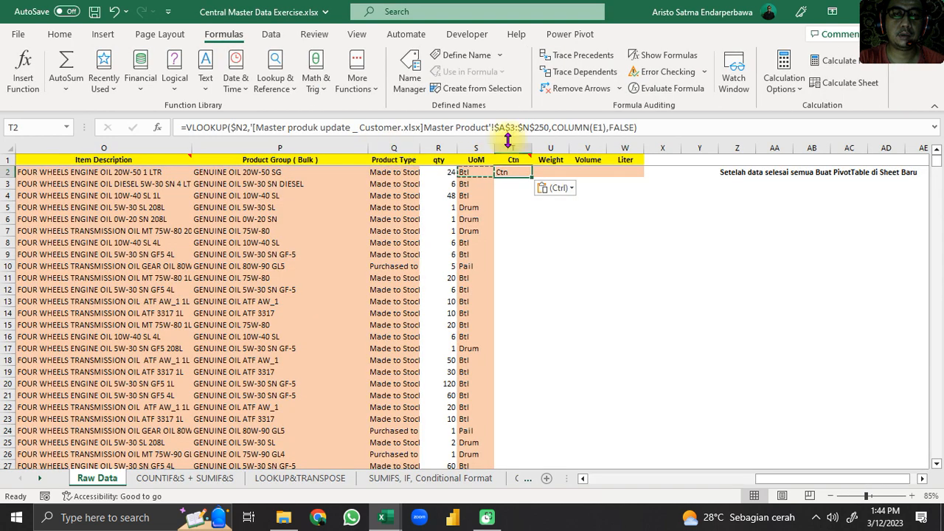
left_click(602, 128)
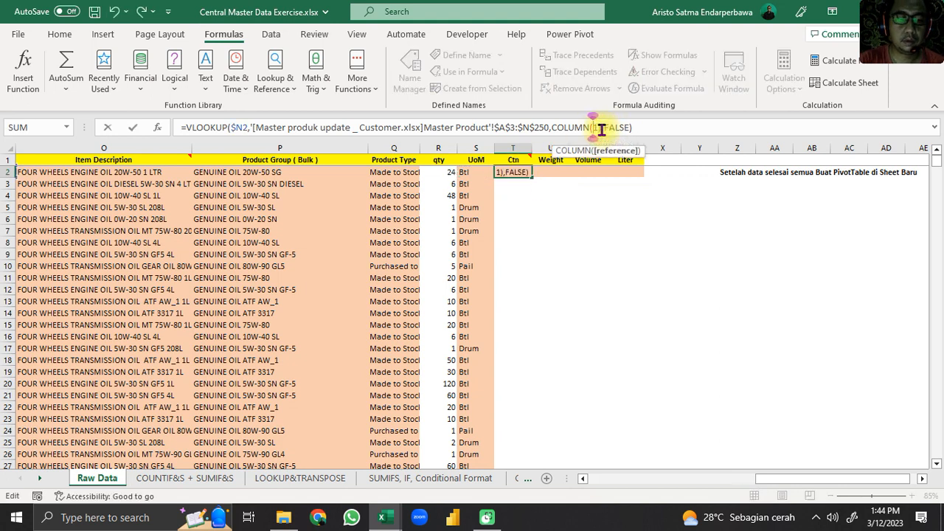
key("Return")
key("Up")
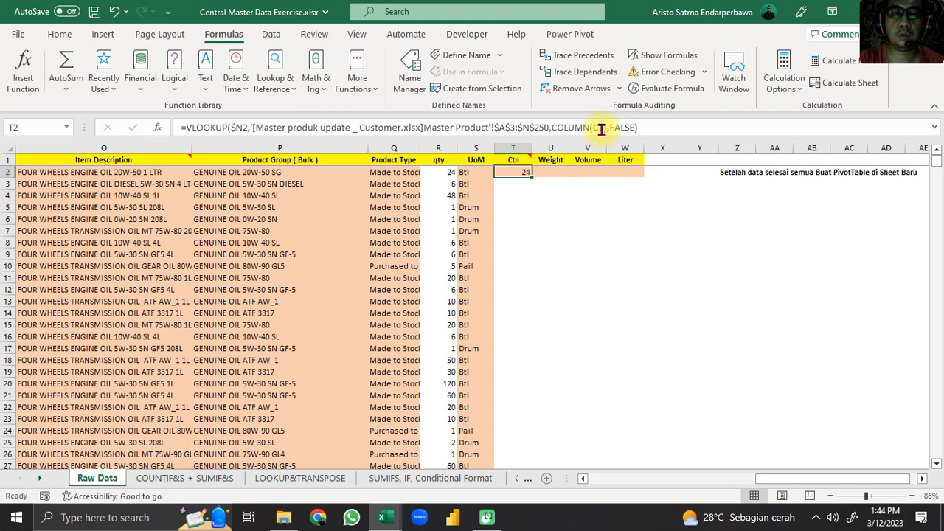
Copy the Ctn formula from T2 into T3 and T4
key("ctrl+c")
key("Down")
key("ctrl+v")
key("Down")
key("ctrl+v")
key("Up")
key("Up")
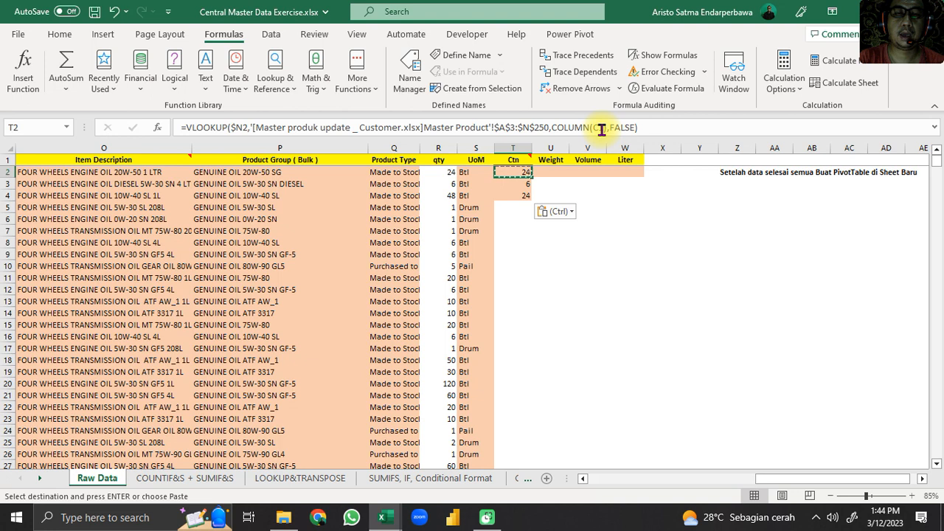
Change the Ctn formula in T2 so that qty R2 is divided by the VLOOKUP result
key("Left")
key("Left")
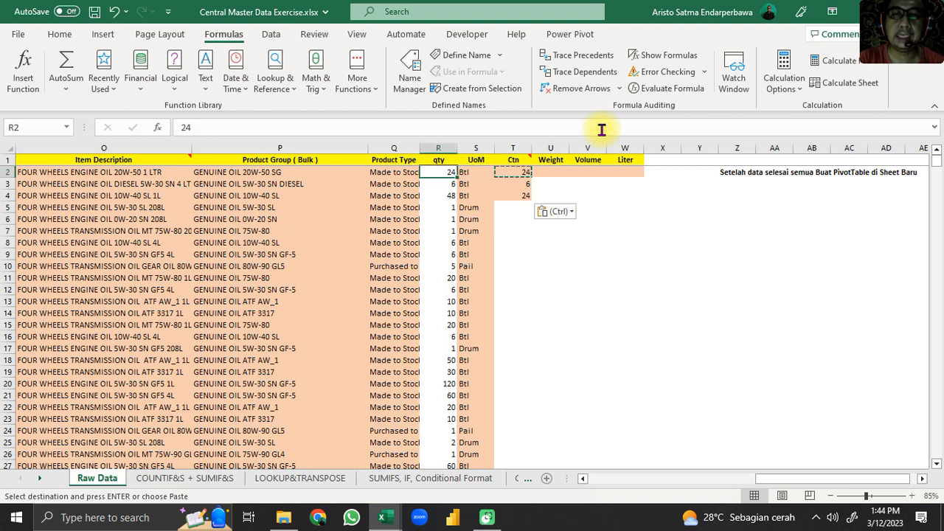
key("Right")
key("Right")
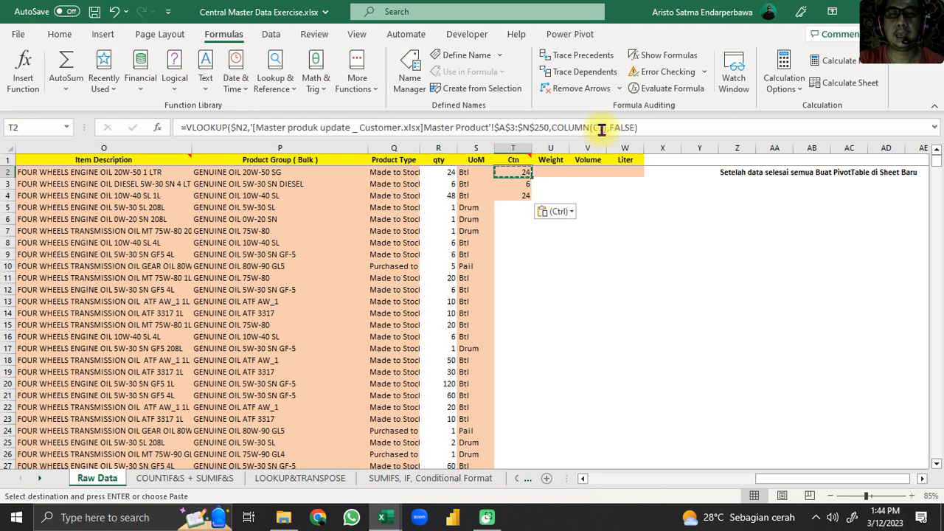
key("alt+Tab")
key("alt+Tab")
key("ctrl+v")
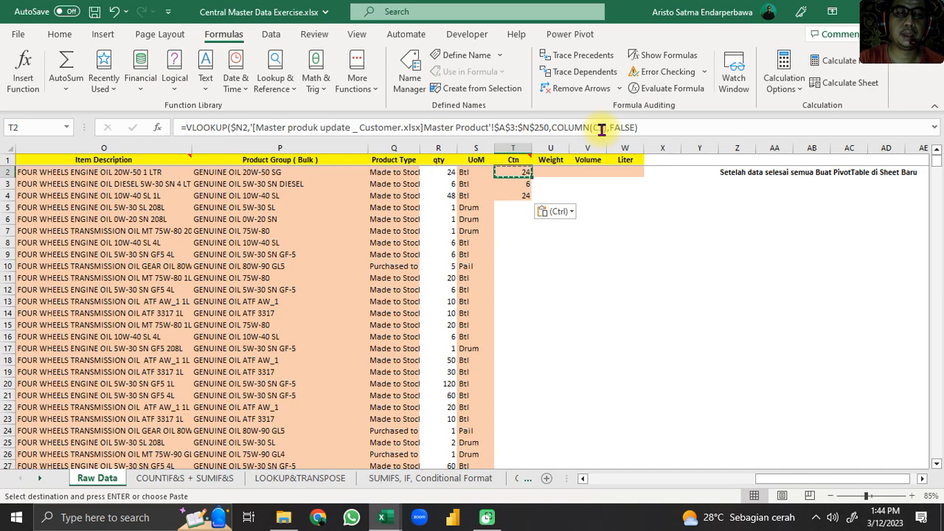
left_click(186, 127)
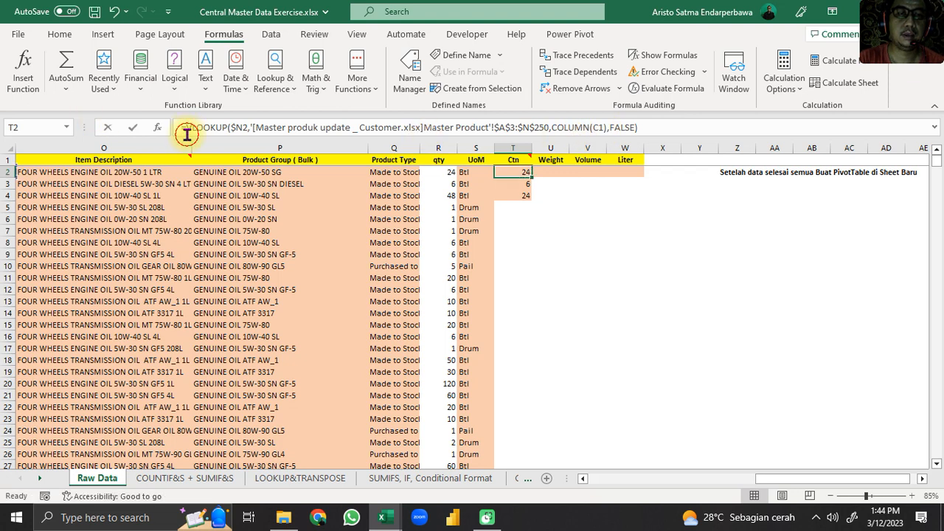
type("/")
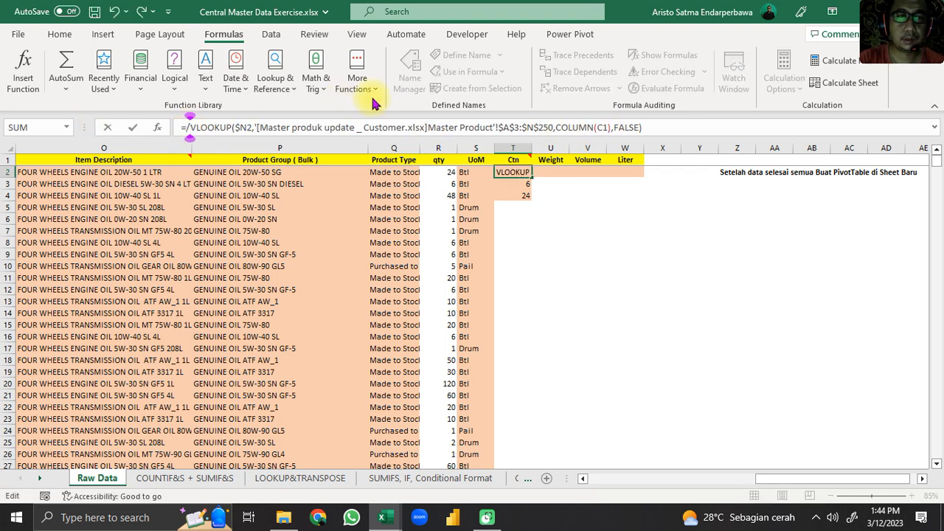
left_click(185, 128)
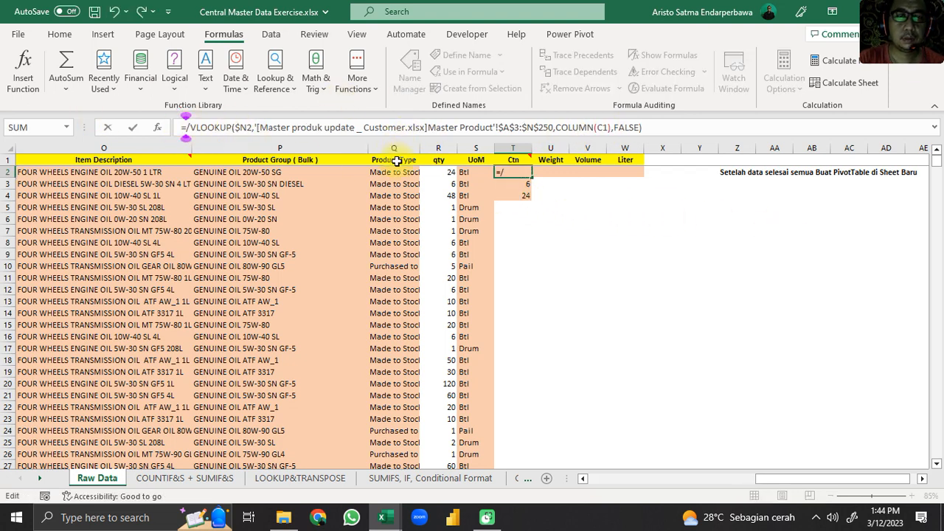
left_click(442, 172)
key("ctrl+Return")
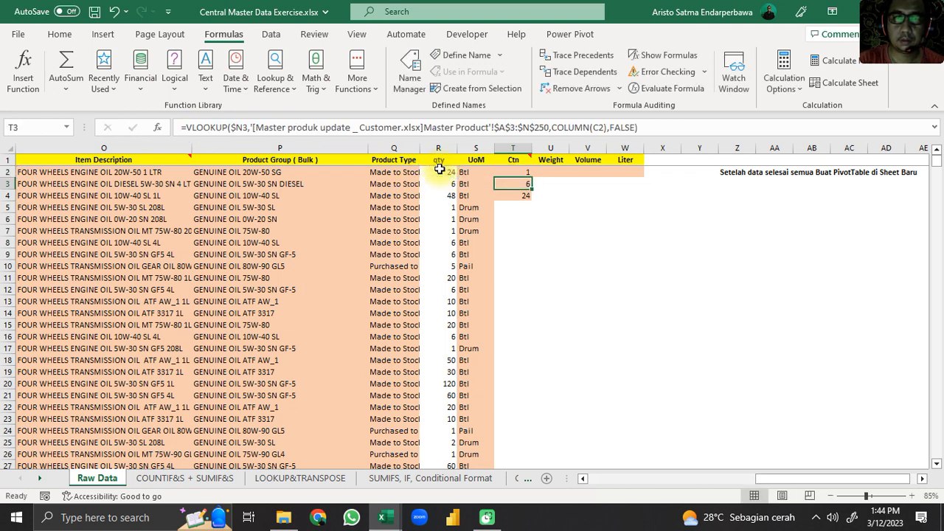
Copy the qty-divided Ctn formula from T2 into T3 and T4
key("ctrl+c")
key("Down")
key("ctrl+v")
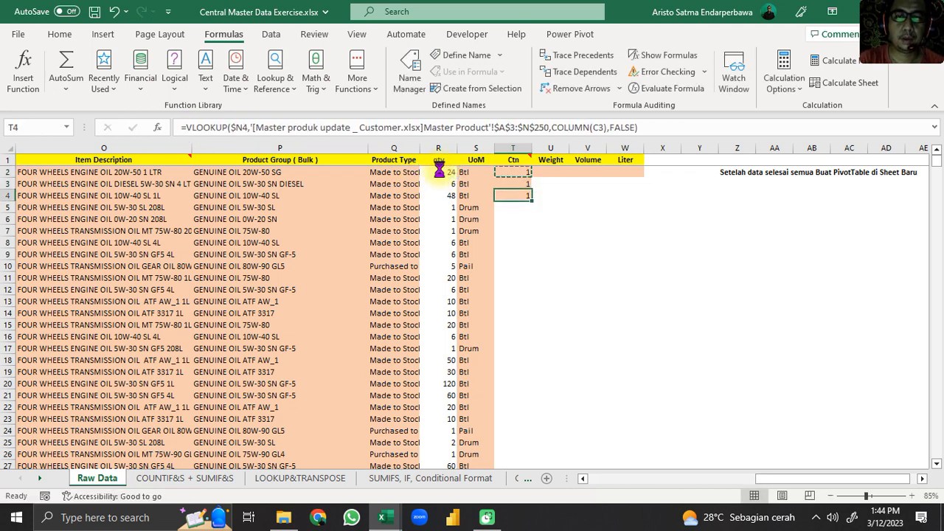
key("Down")
key("ctrl+v")
Search Master Product for row 4's item code 990H021060001 and check its Qty/Packing against the raw data's qty
left_click(440, 196)
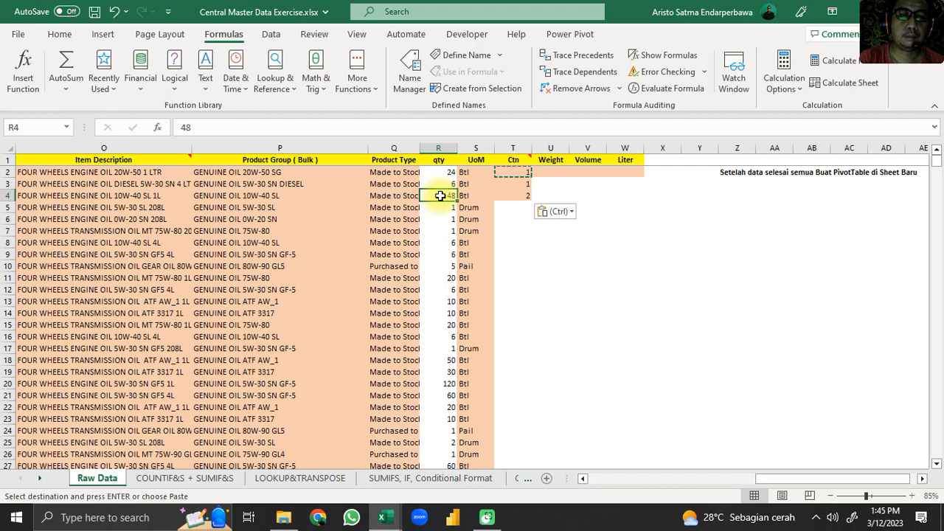
key("alt+Tab")
key("alt+Tab")
key("Left")
key("Left")
key("Left")
key("Left")
key("alt+Tab")
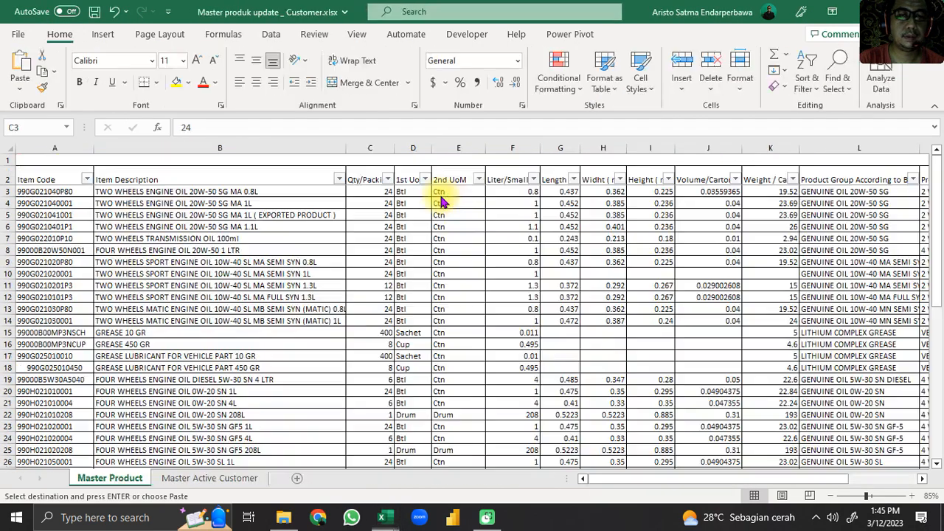
key("ctrl+f")
key("ctrl+v")
key("Return")
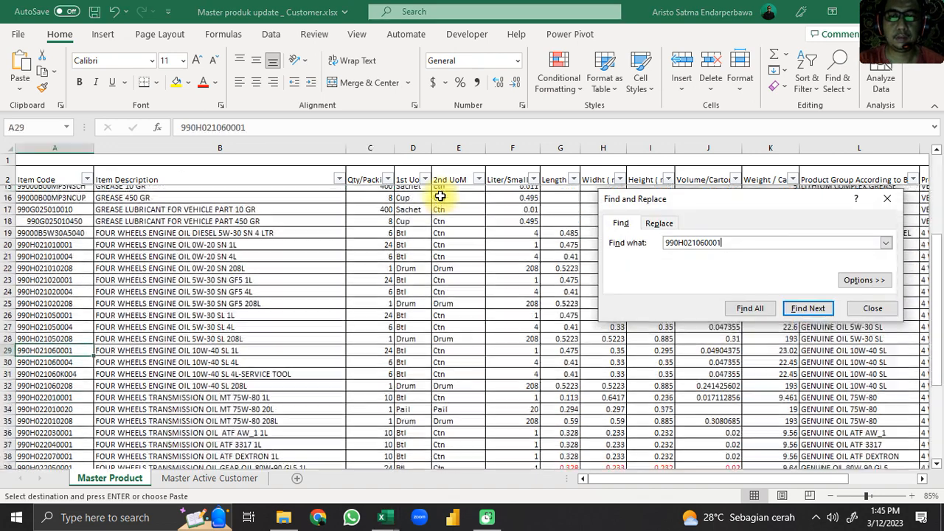
key("Escape")
key("Right")
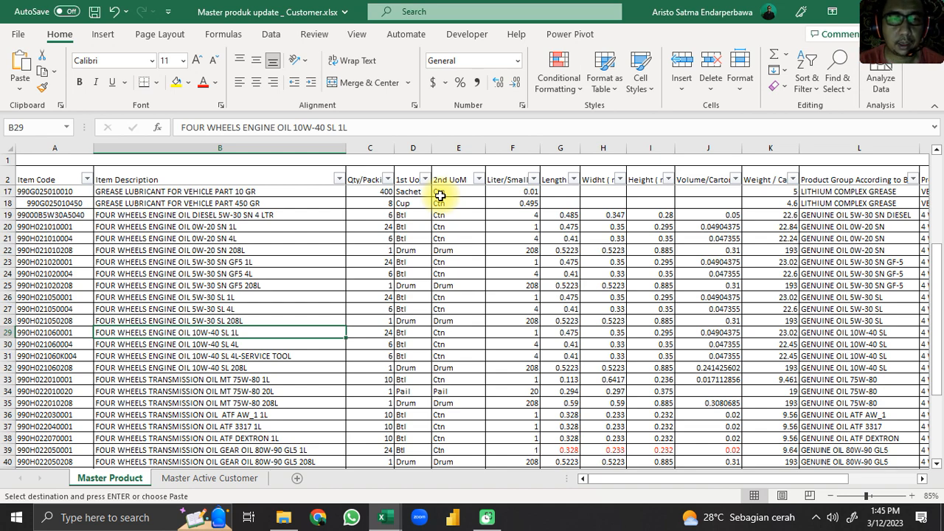
key("Right")
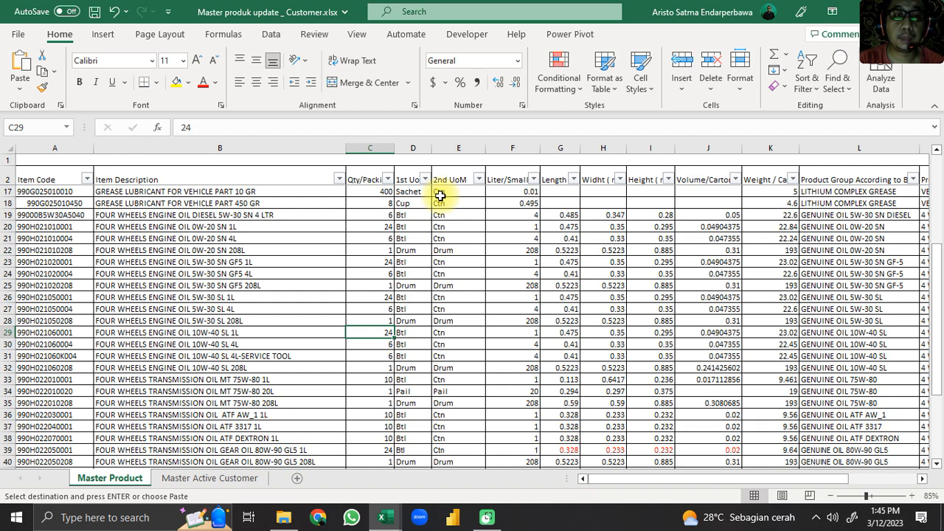
Return to the raw data and fill the Ctn formula from T4 down the rest of the column
key("alt+Tab")
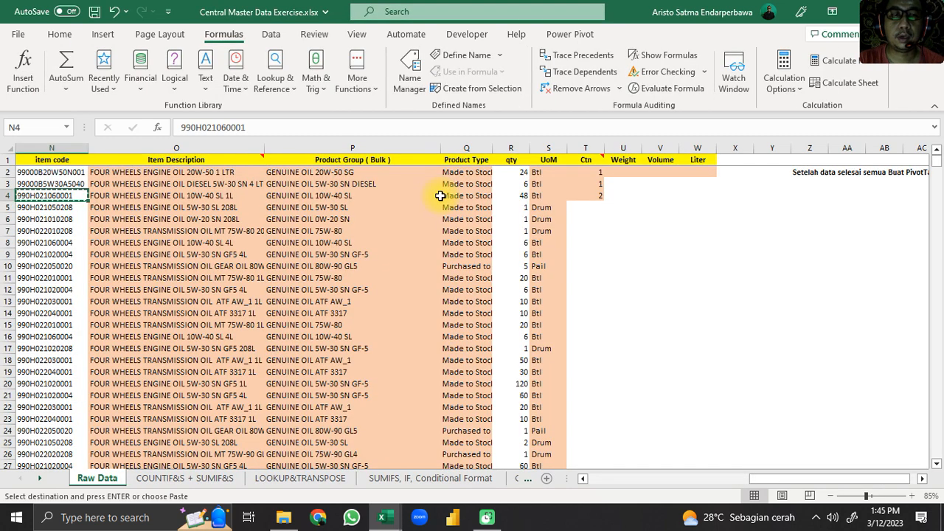
key("Right")
key("Right")
key("Right")
key("Right")
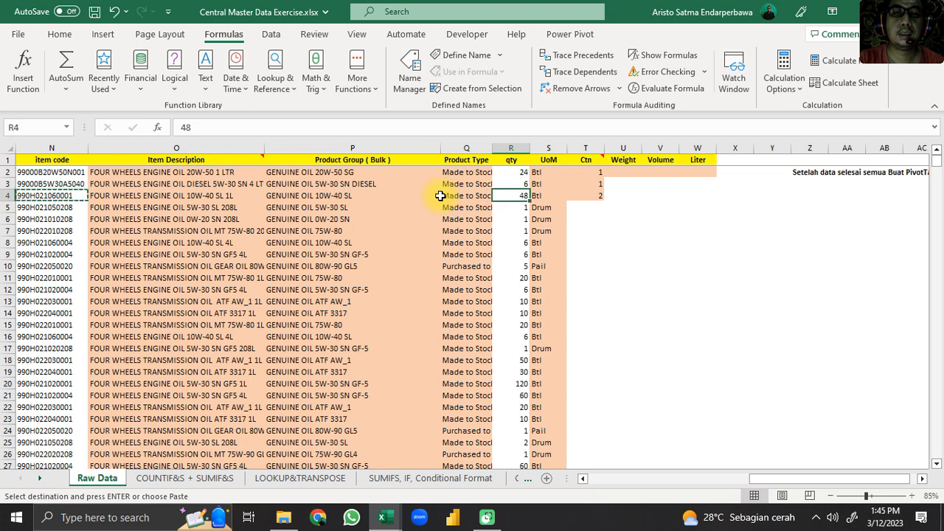
key("Right")
key("Right")
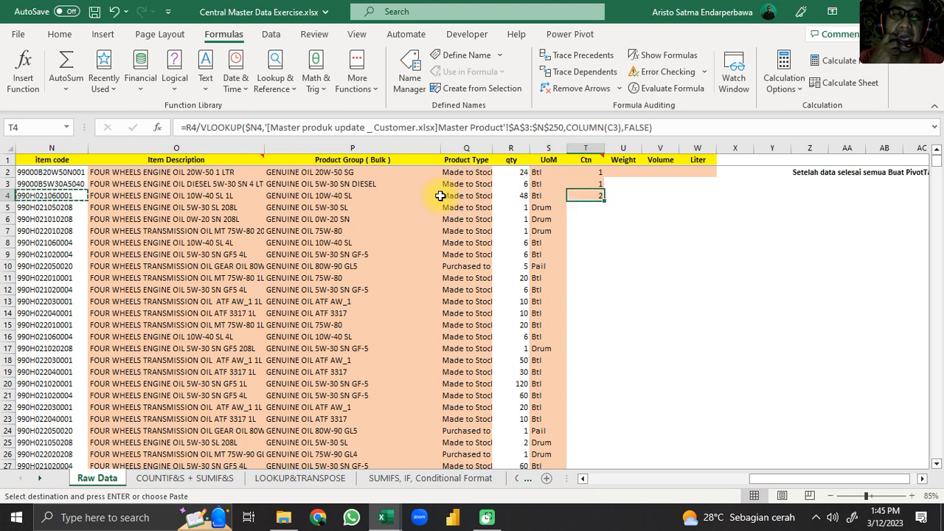
double_click(604, 199)
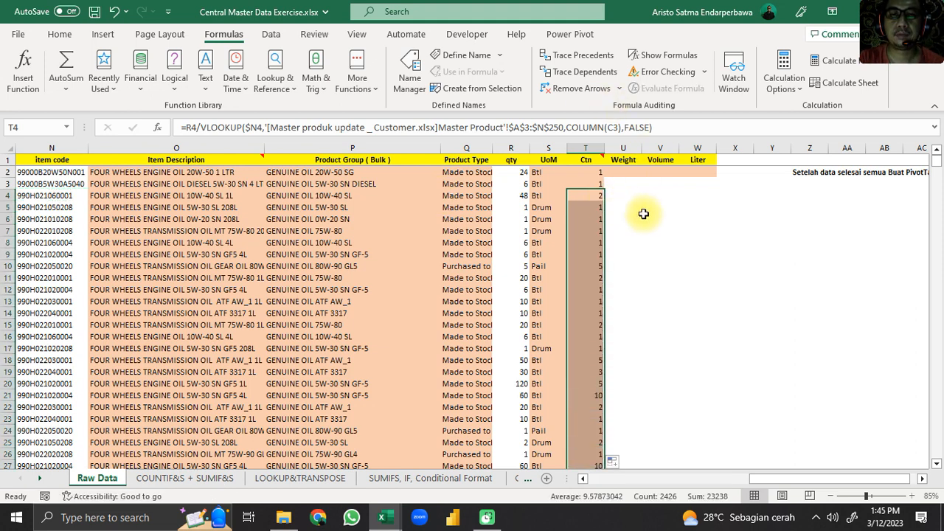
left_click(596, 172)
Examine the Master Product dimension and weight headers to find the source column for the raw data's Weight
left_click(623, 170)
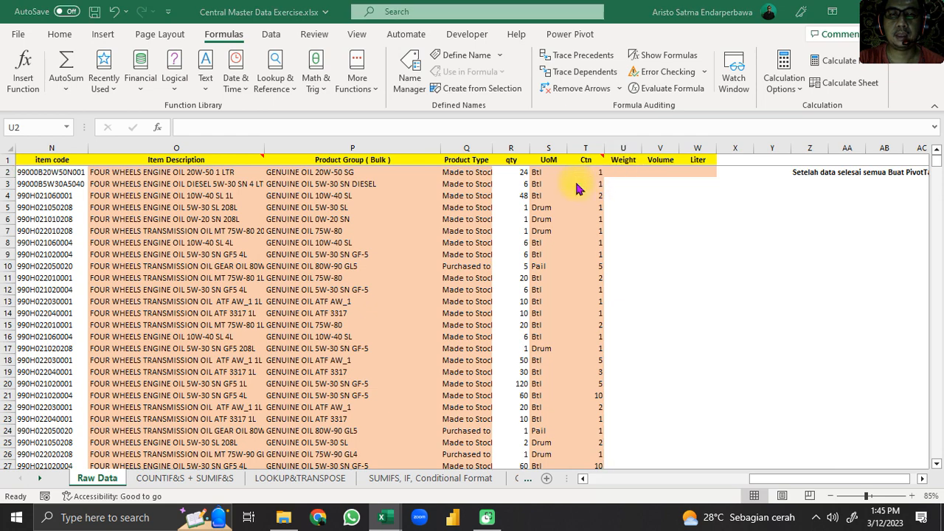
key("alt+Tab")
left_click(602, 145)
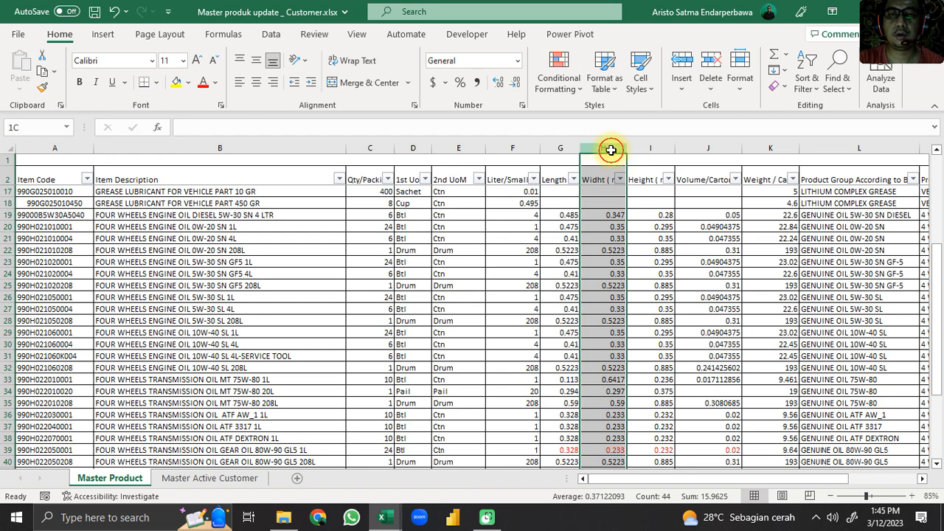
left_click(602, 214)
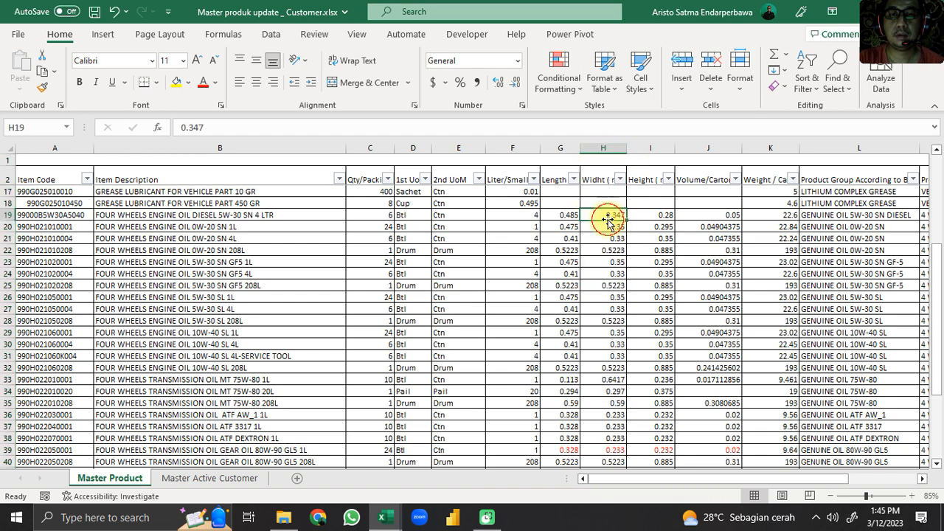
scroll(607, 222, "up", 5)
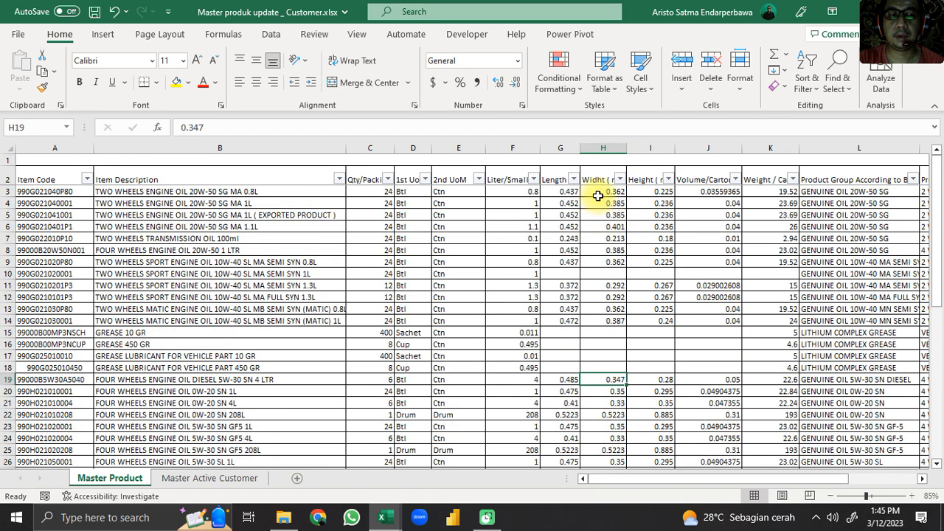
left_click(600, 194)
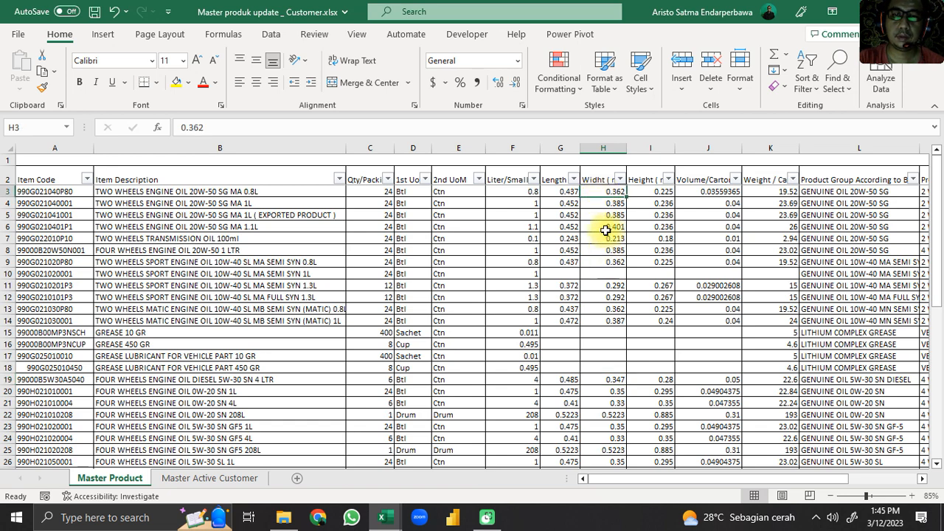
left_click(597, 179)
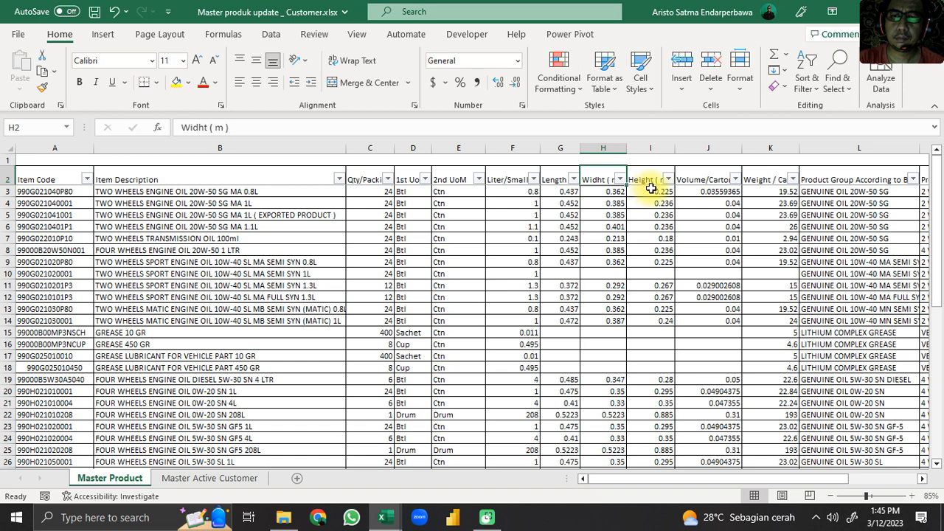
left_click(756, 179)
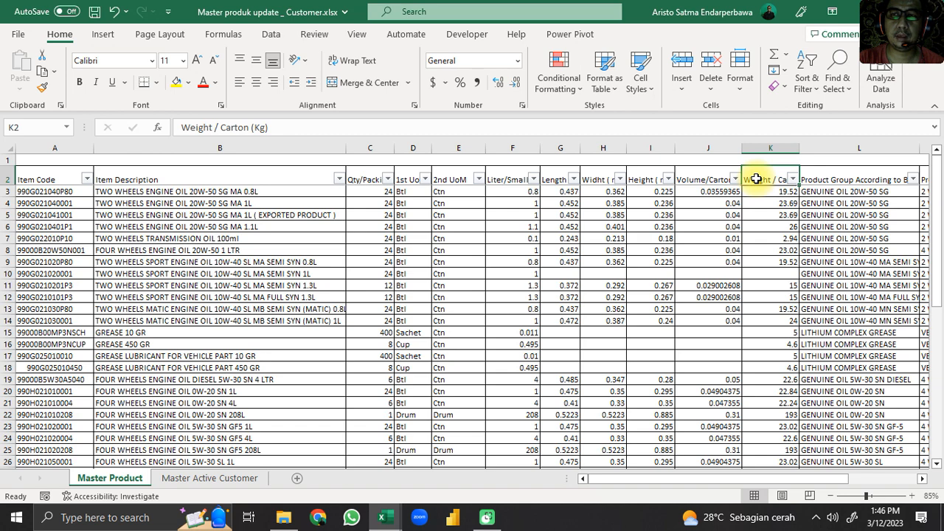
key("alt+Tab")
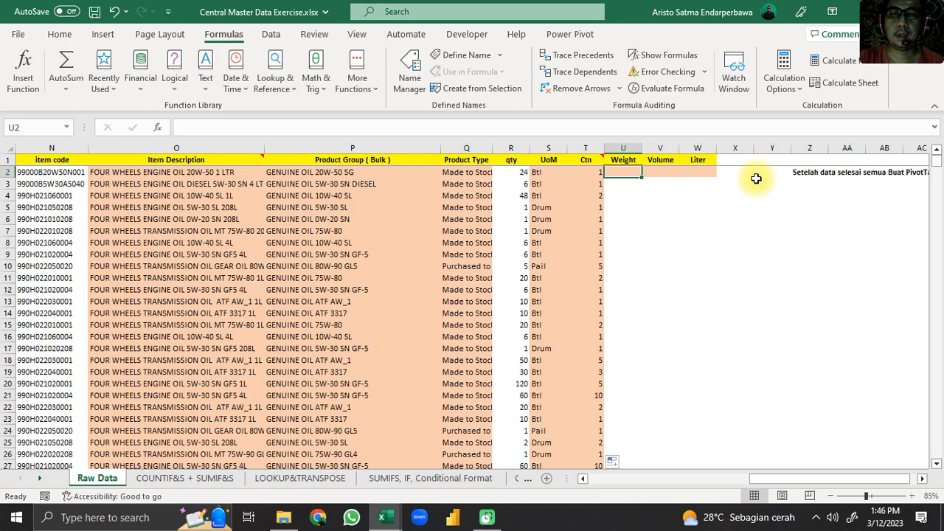
key("alt+Tab")
key("alt+Tab")
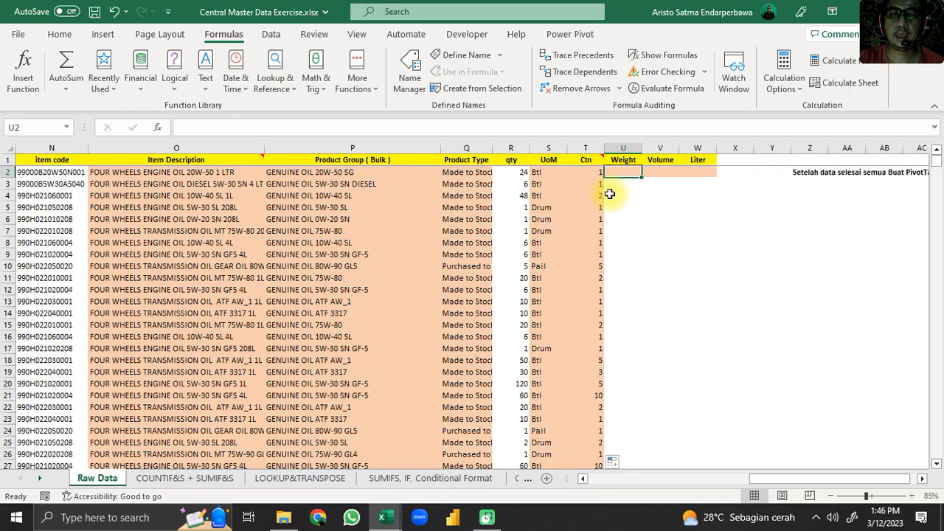
Copy the Product Type VLOOKUP from Q2 into Weight cell U2 and set its COLUMN reference to K1
left_click(481, 175)
key("ctrl+c")
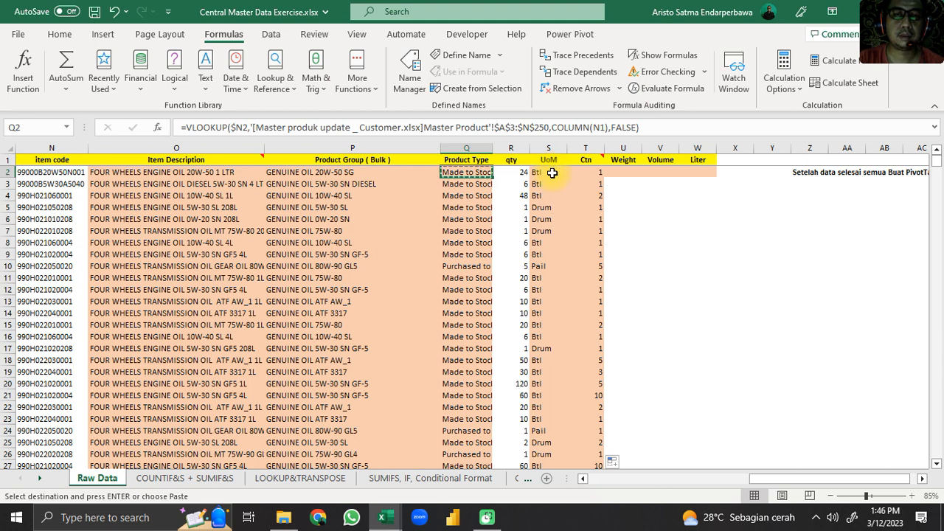
left_click(624, 173)
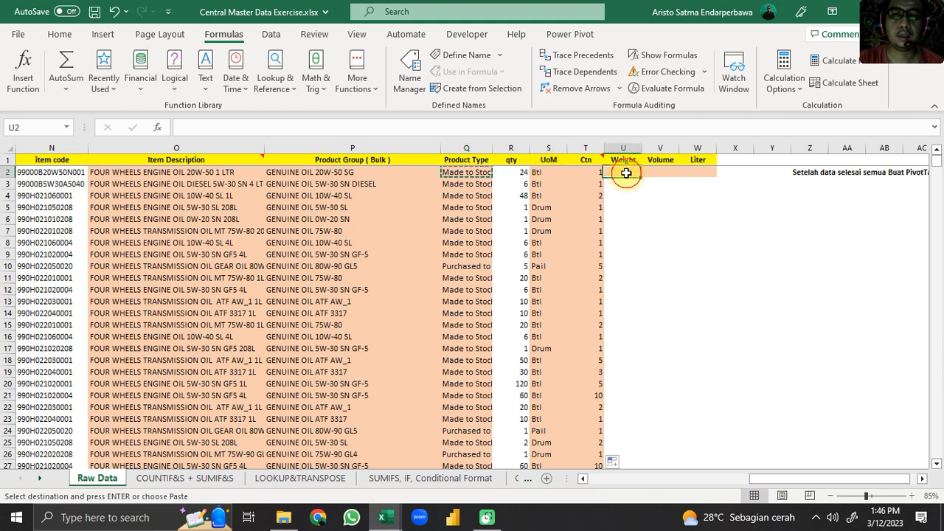
key("ctrl+v")
key("ctrl+Tab")
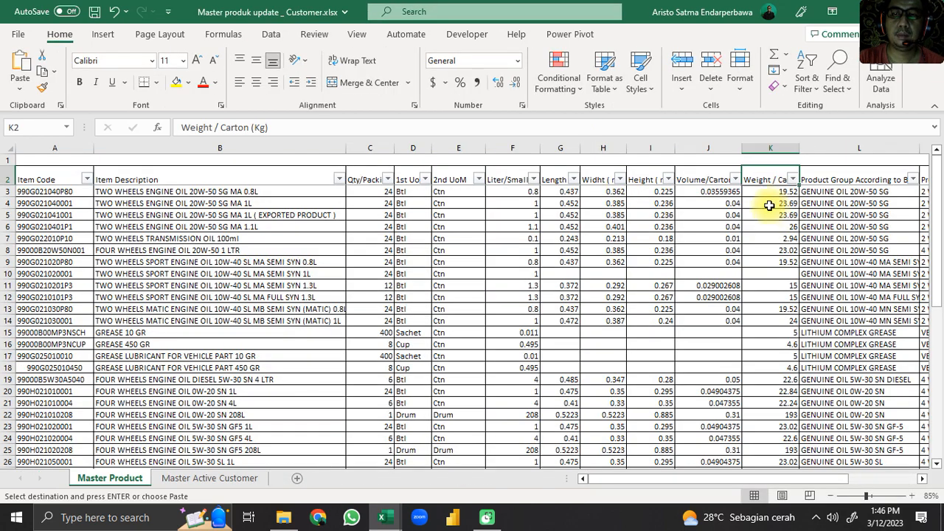
key("ctrl+Tab")
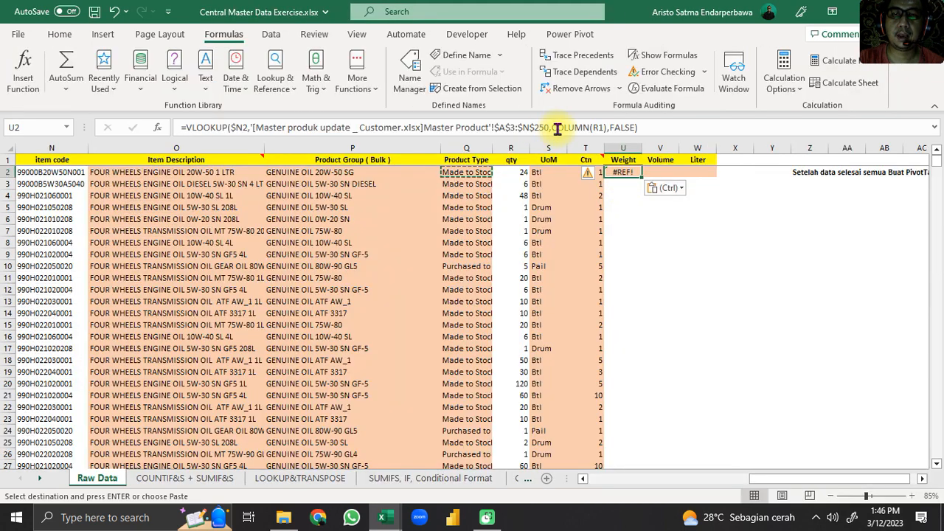
left_click(598, 127)
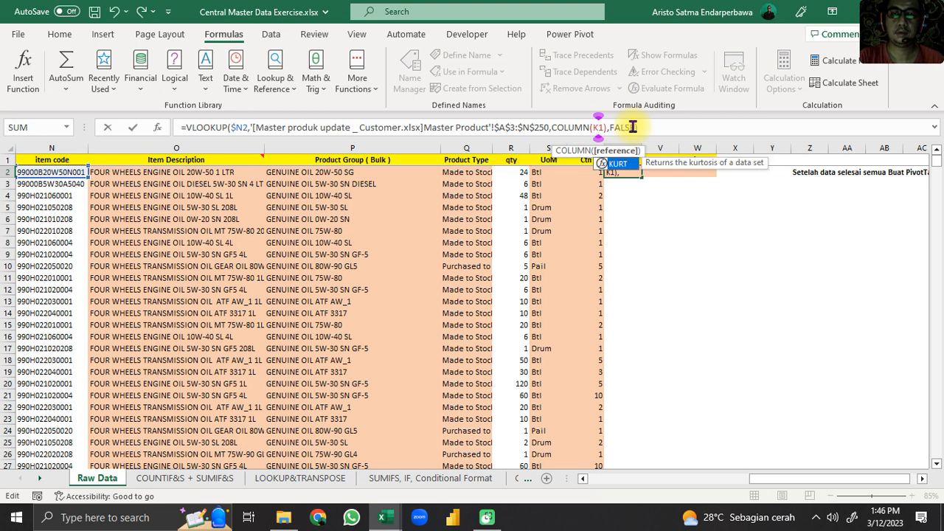
key("Return")
key("Up")
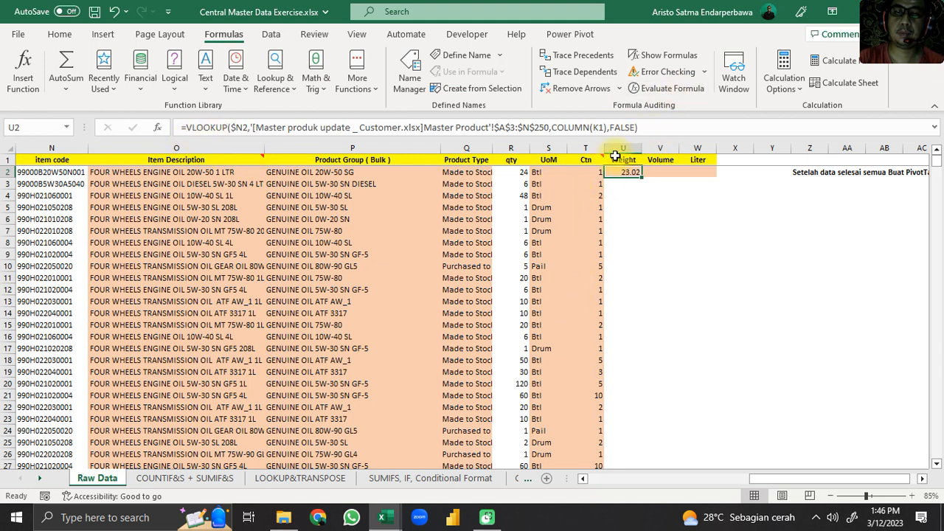
Multiply the Weight formula in U2 by carton cell T2 and fill it down the column
left_click(645, 127)
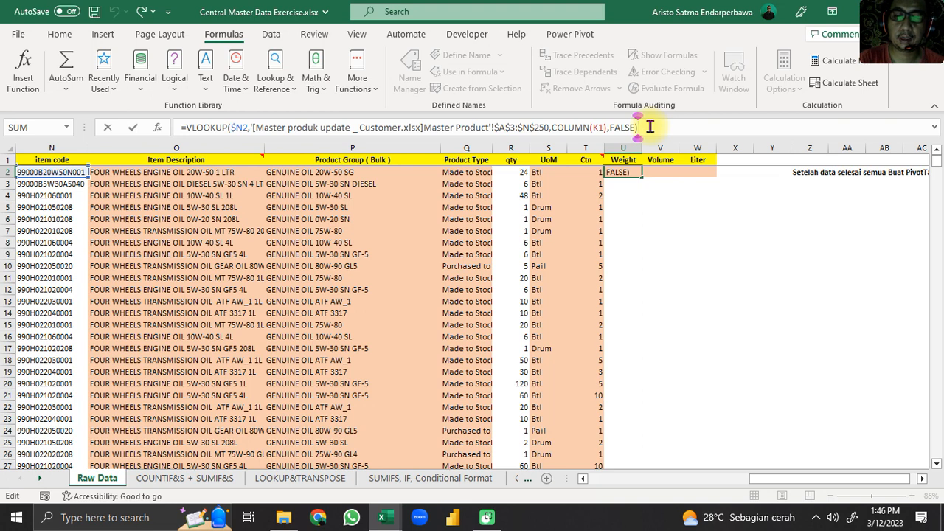
type("*")
left_click(591, 173)
key("Return")
left_click(609, 173)
double_click(641, 181)
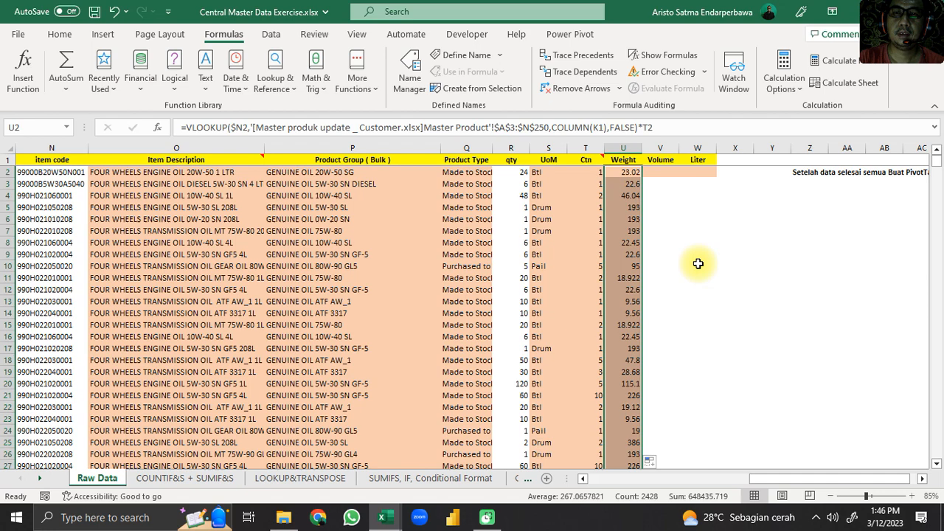
left_click(657, 171)
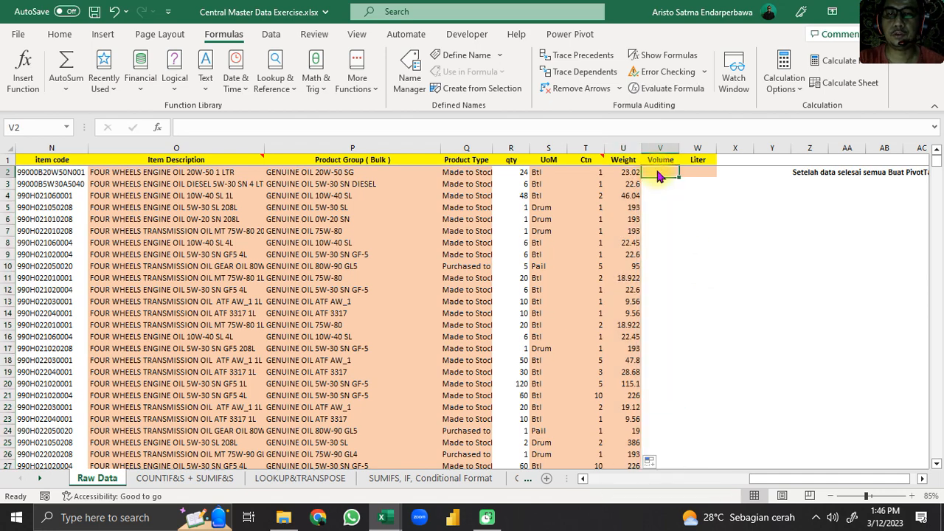
Locate the Volume/Carton column in Master Product, and copy the Weight formula text from U2 unchanged into Volume cell V2 of the raw data
key("alt+Tab")
left_click(703, 180)
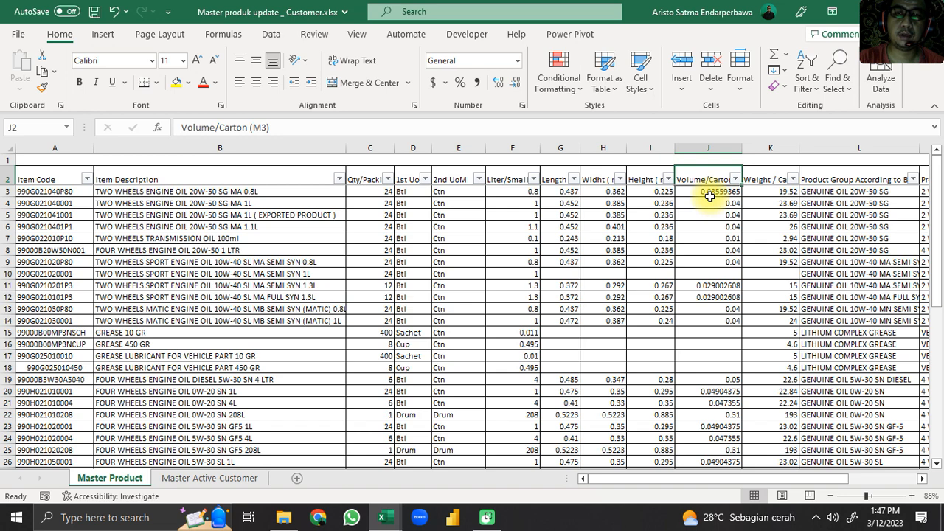
key("alt+Tab")
left_click(617, 170)
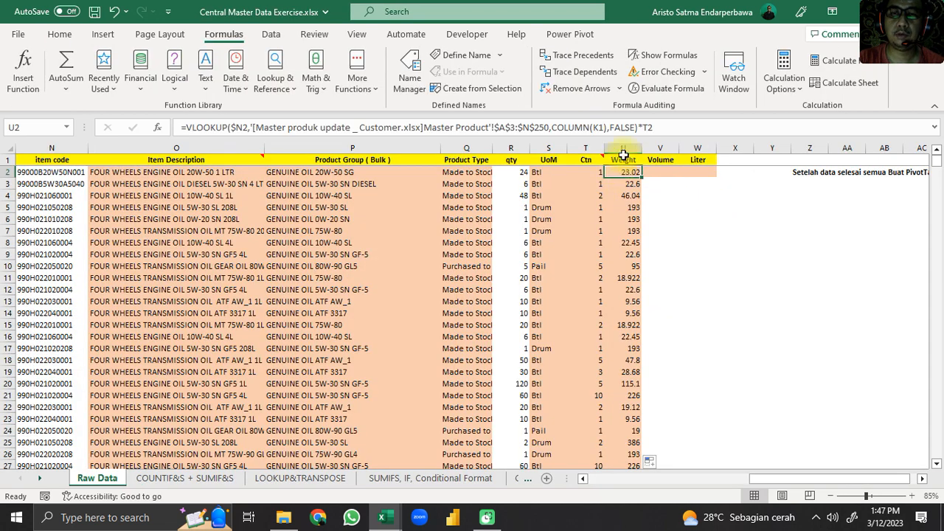
left_click_drag(663, 127, 180, 133)
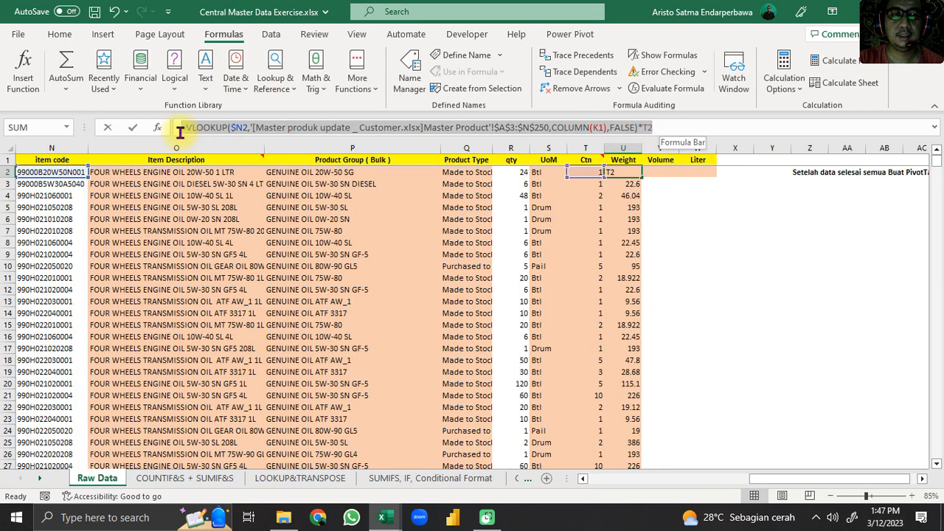
key("Escape")
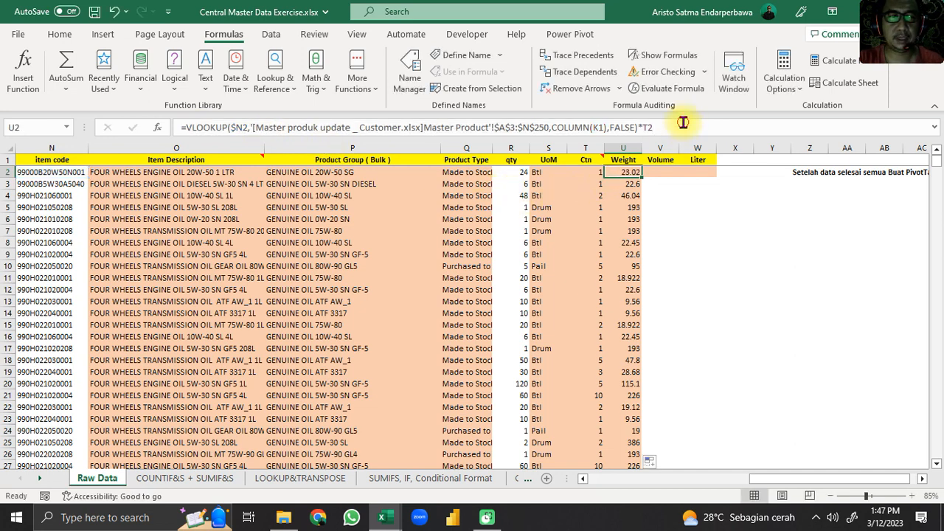
left_click_drag(678, 129, 141, 133)
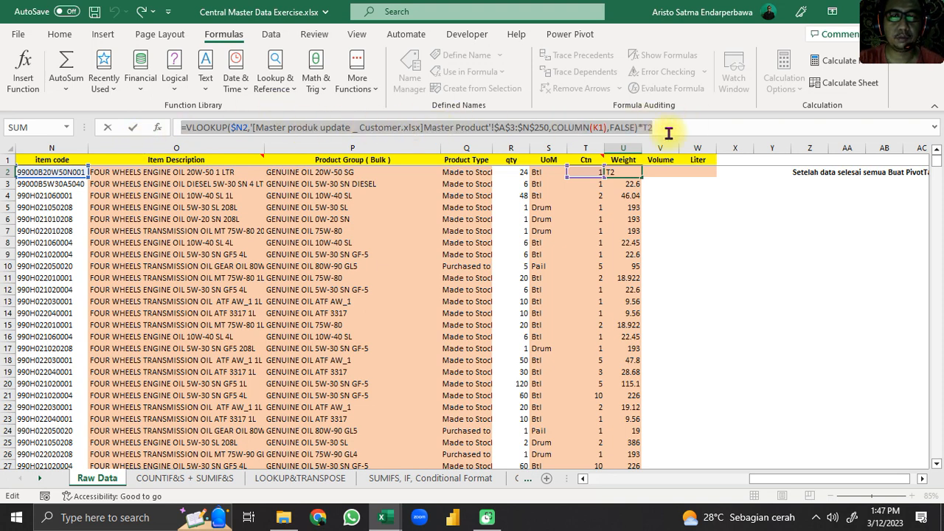
key("Escape")
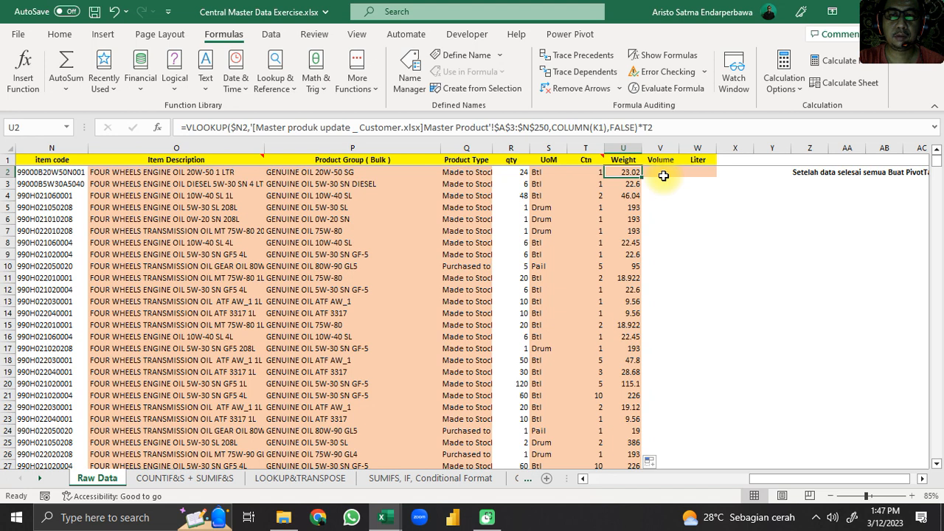
left_click(663, 176)
left_click(630, 174)
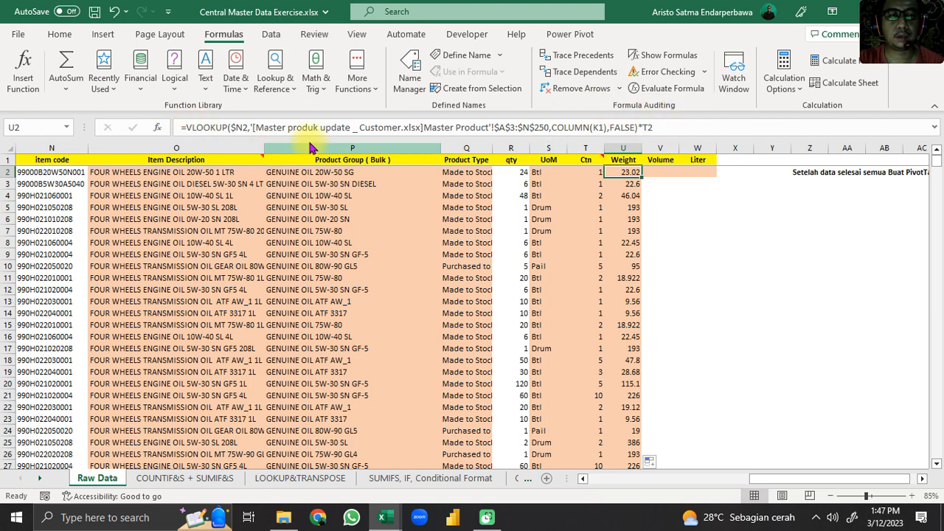
left_click(663, 173)
left_click(252, 124)
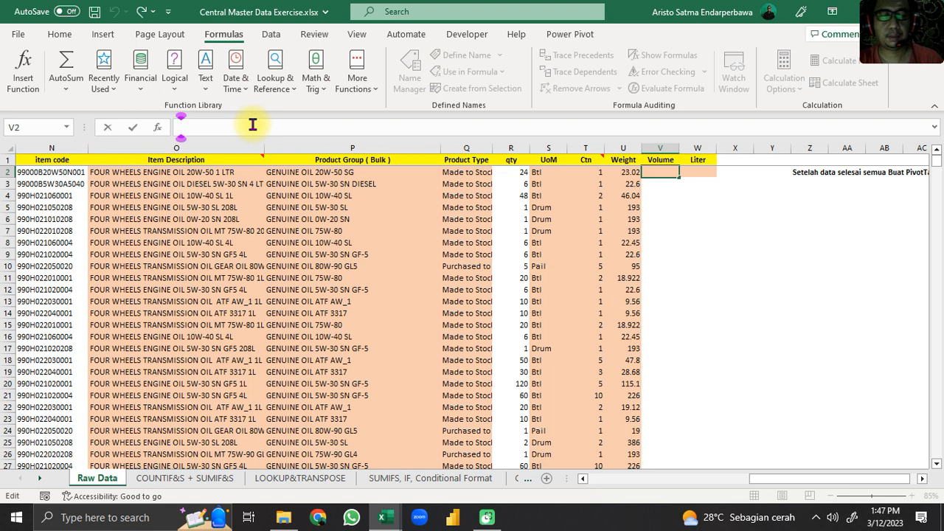
key("ctrl+v")
key("Return")
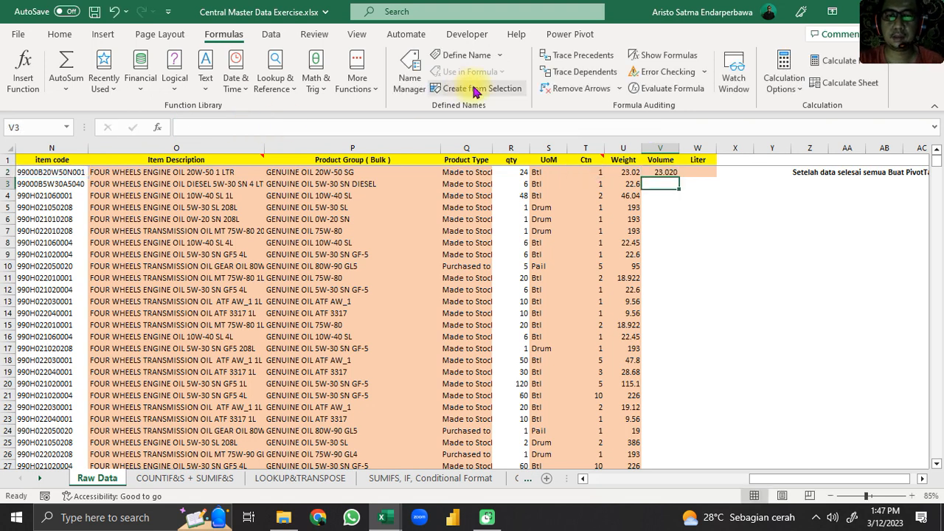
Set the COLUMN reference in the V2 Volume formula to J1 and fill the formula down the column
left_click(623, 172)
left_click(664, 171)
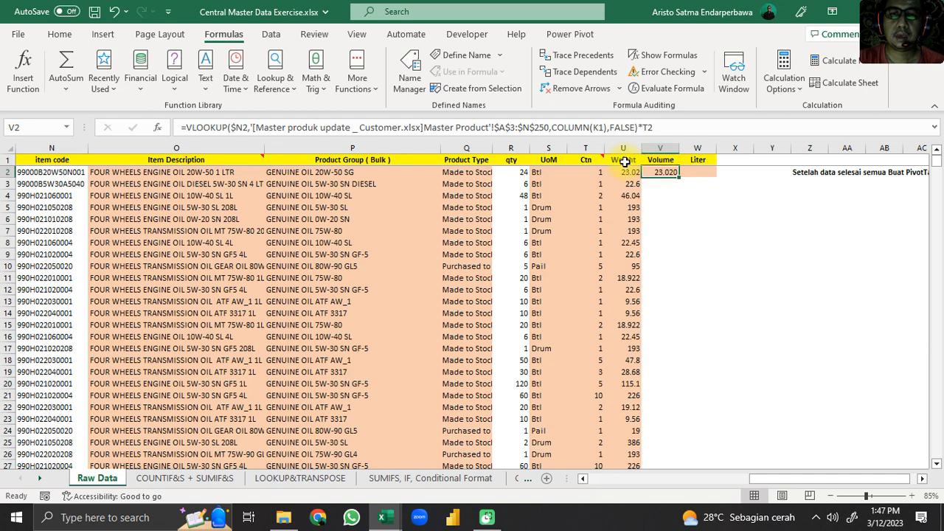
key("alt+Tab")
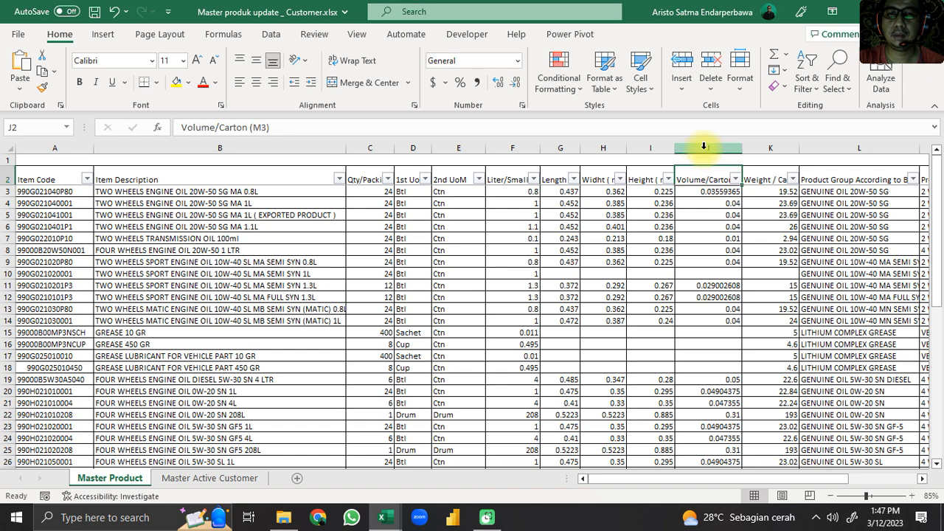
key("alt+Tab")
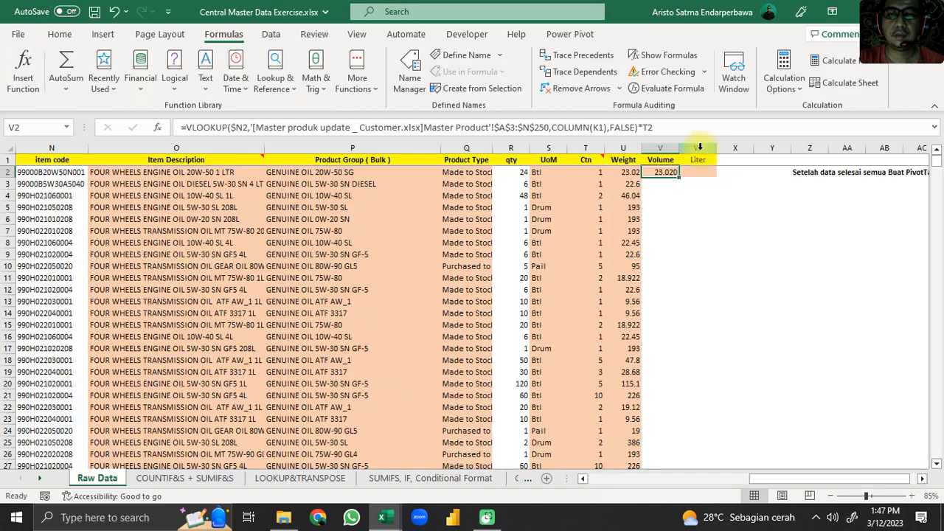
left_click(598, 127)
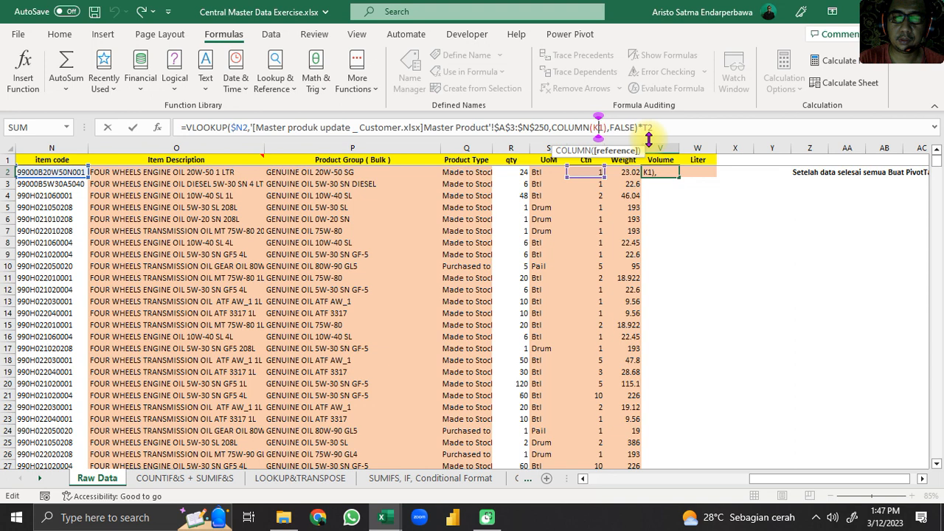
key("Return")
key("Up")
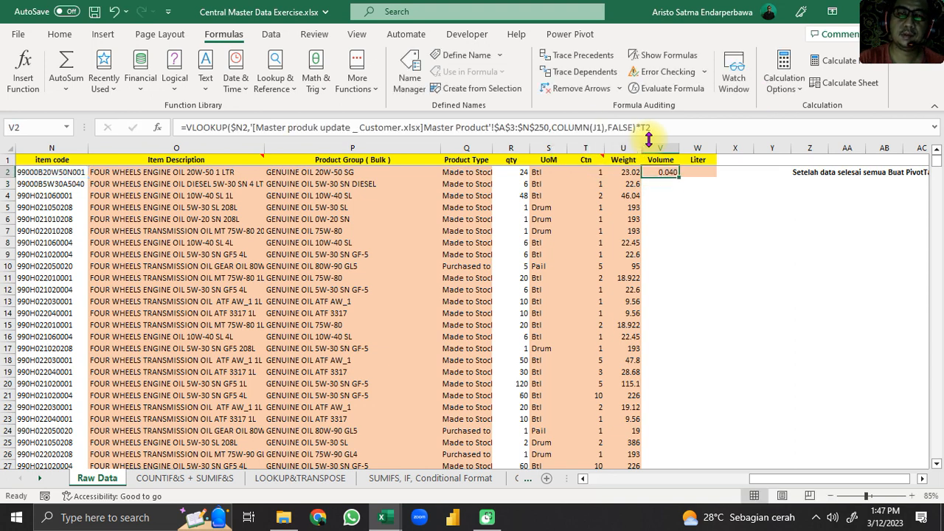
double_click(679, 177)
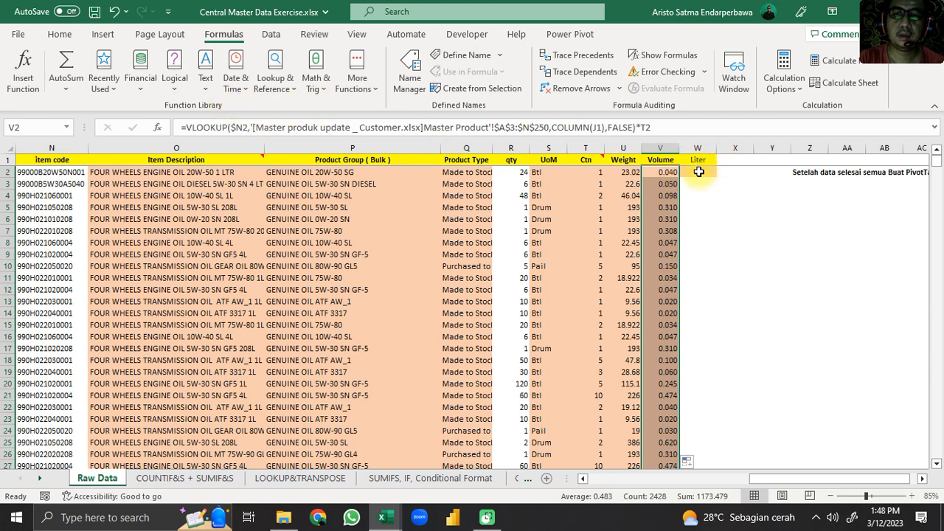
Examine Master Product's liter-per-smallest-unit and quantity-per-packing columns to determine how the raw data's Liter should be calculated
left_click(699, 172)
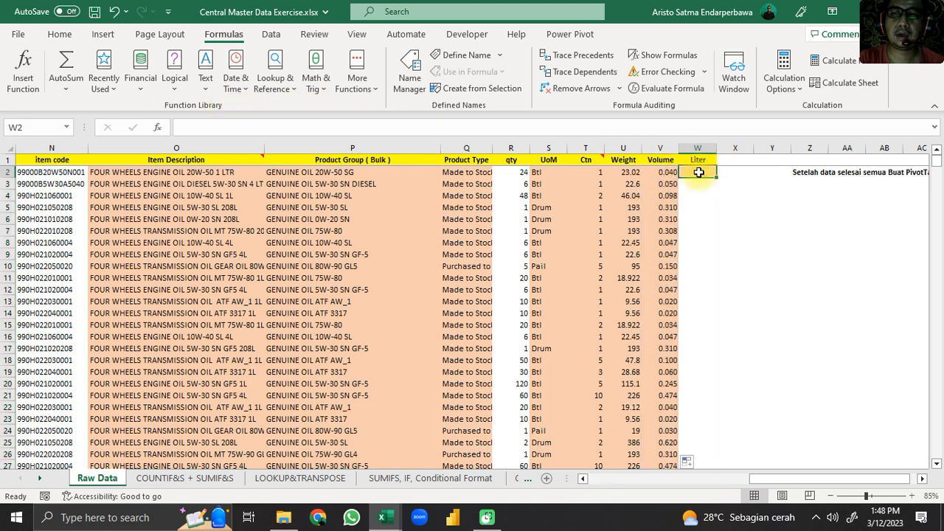
key("alt+Tab")
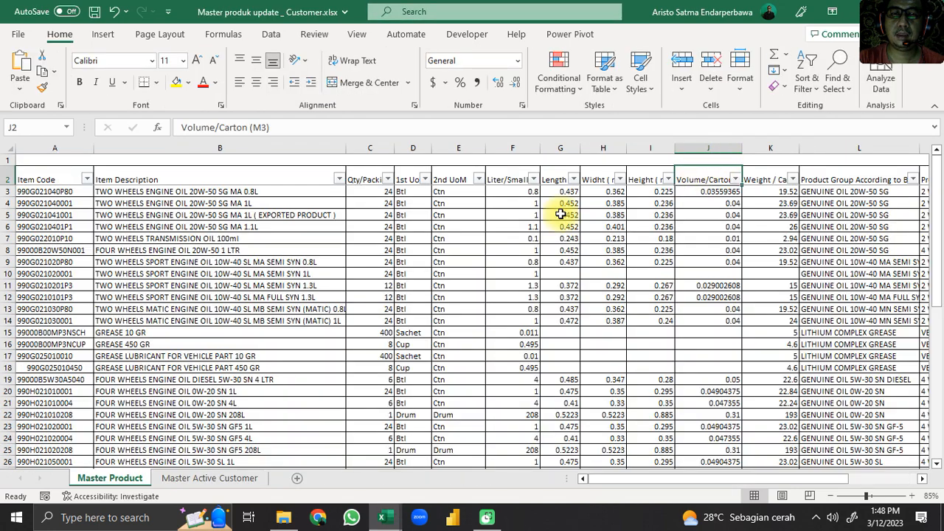
left_click(514, 192)
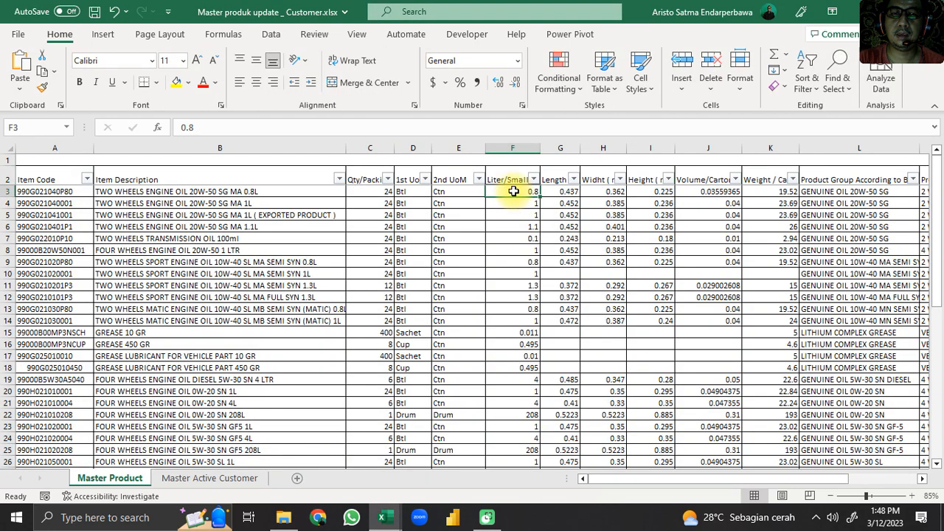
left_click(511, 202)
left_click(514, 192)
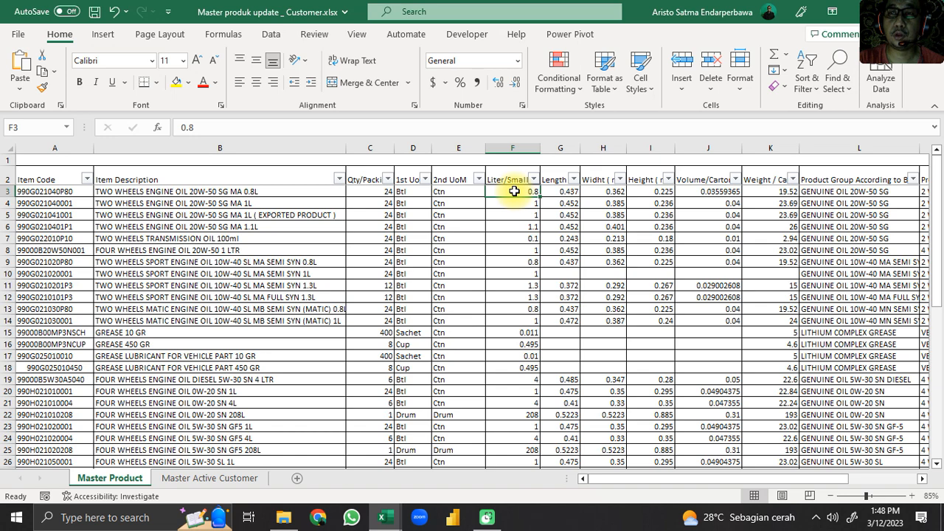
left_click(367, 195)
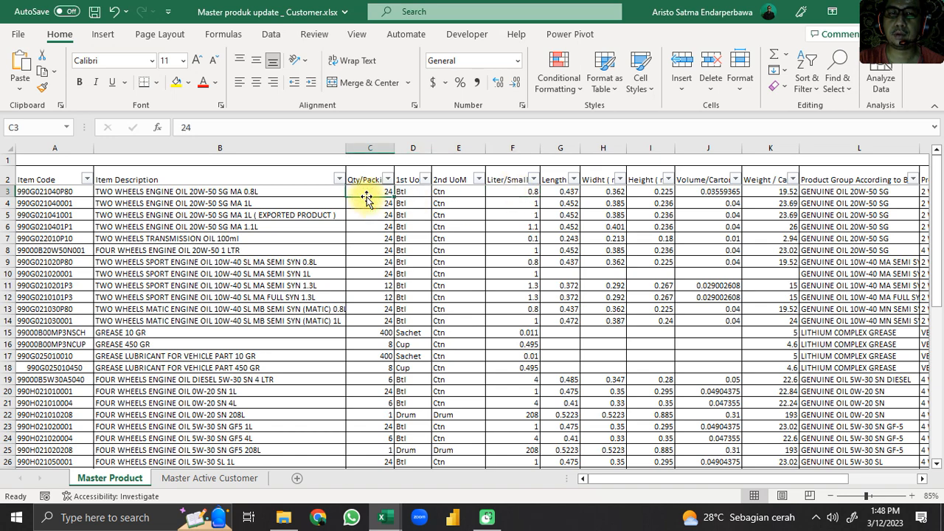
left_click(508, 196)
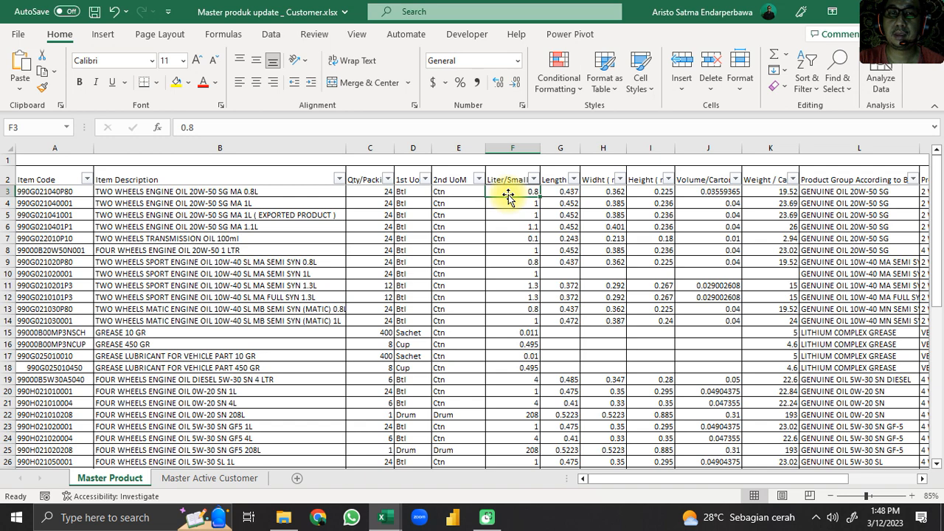
left_click(385, 189)
left_click(513, 191)
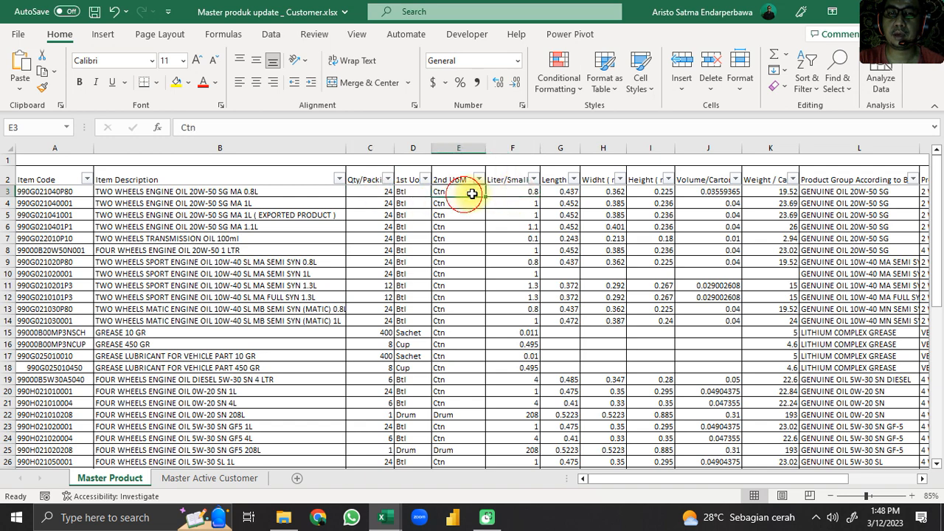
left_click(373, 190)
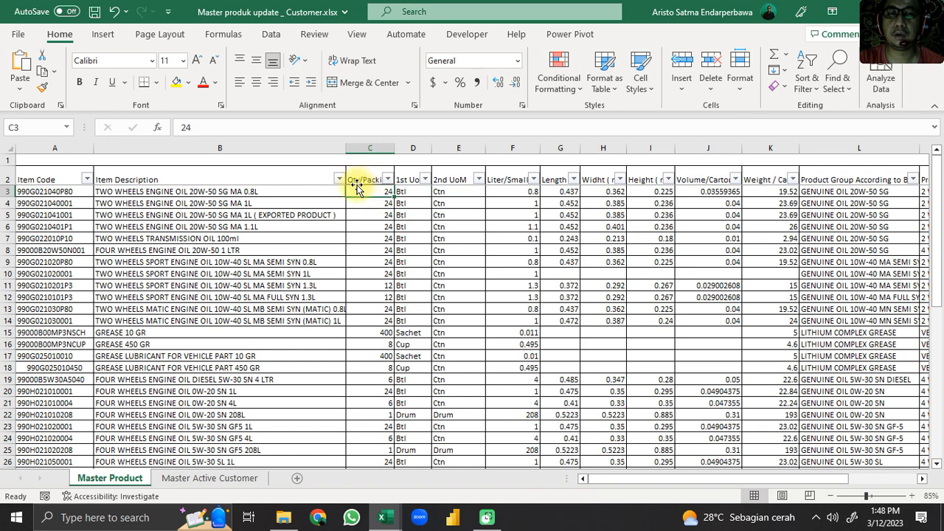
Copy the Product Type VLOOKUP from Q2 of the raw data into Liter cell W2 and set its COLUMN reference to F1
key("alt+Tab")
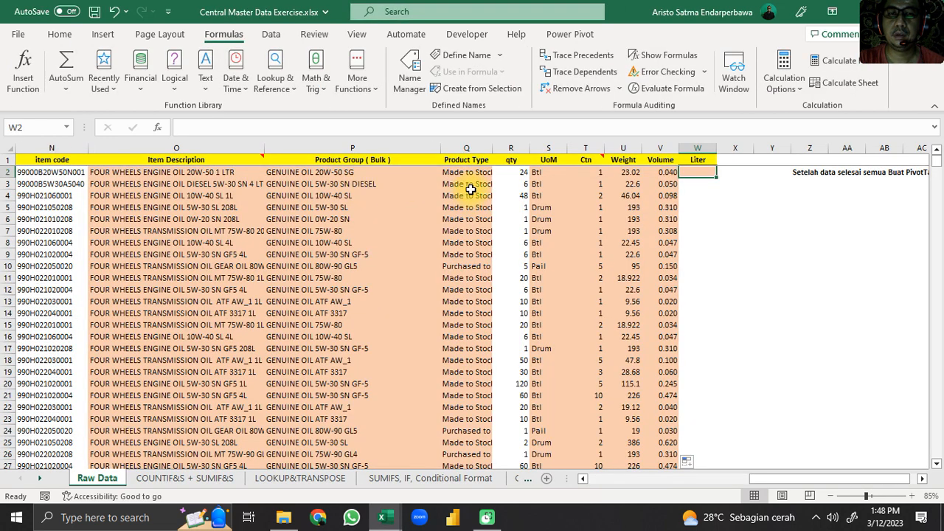
left_click(469, 173)
key("ctrl+c")
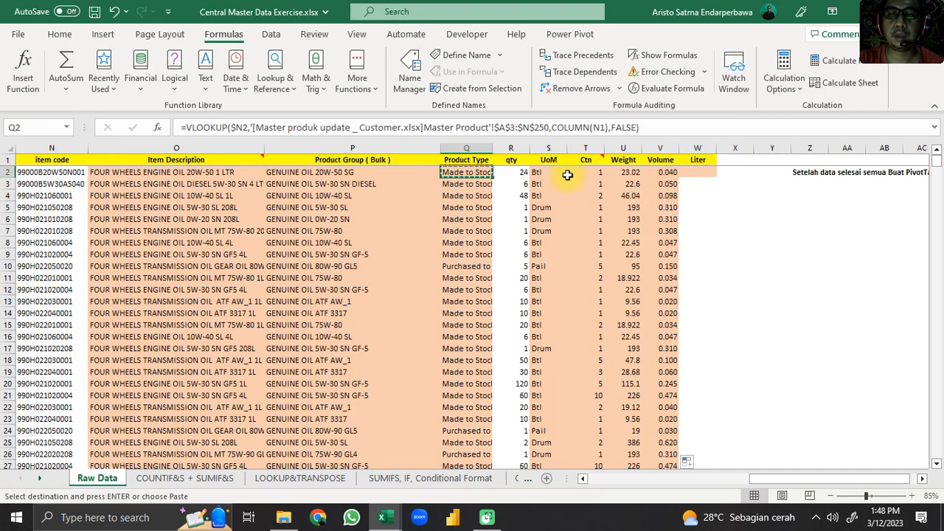
left_click(685, 172)
key("ctrl+v")
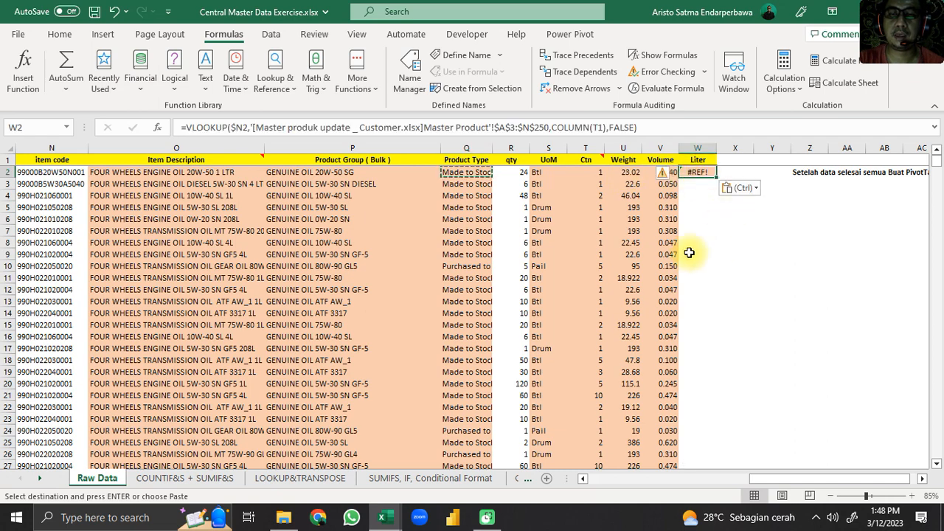
key("alt+Tab")
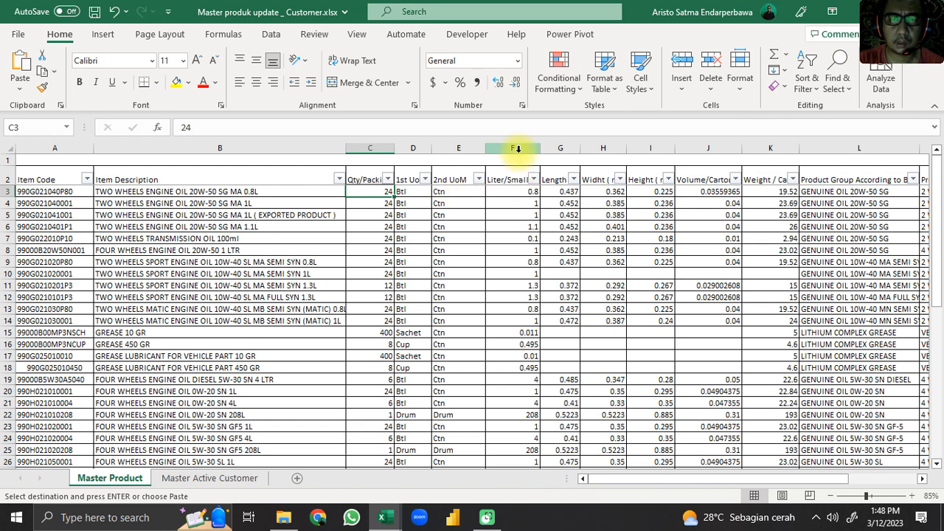
key("alt+Tab")
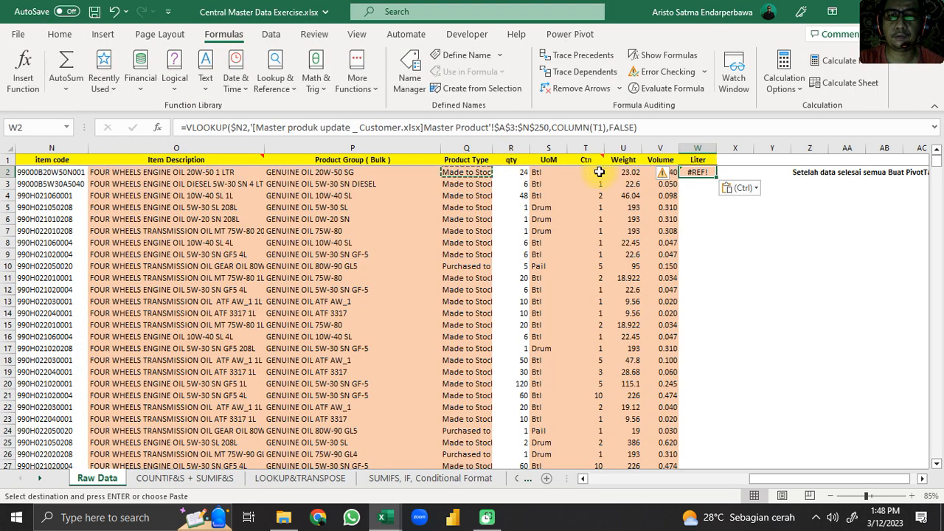
left_click(598, 127)
key("BackSpace")
type("F")
key("Return")
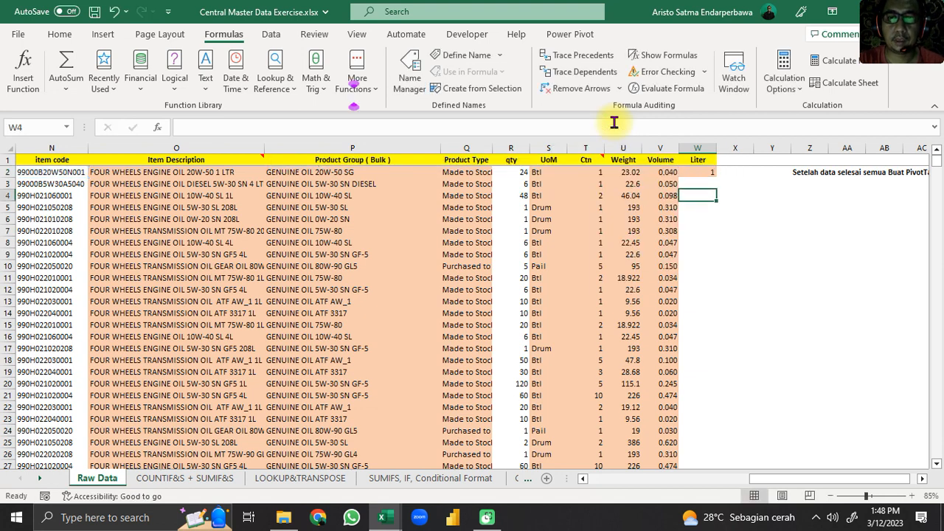
key("Up")
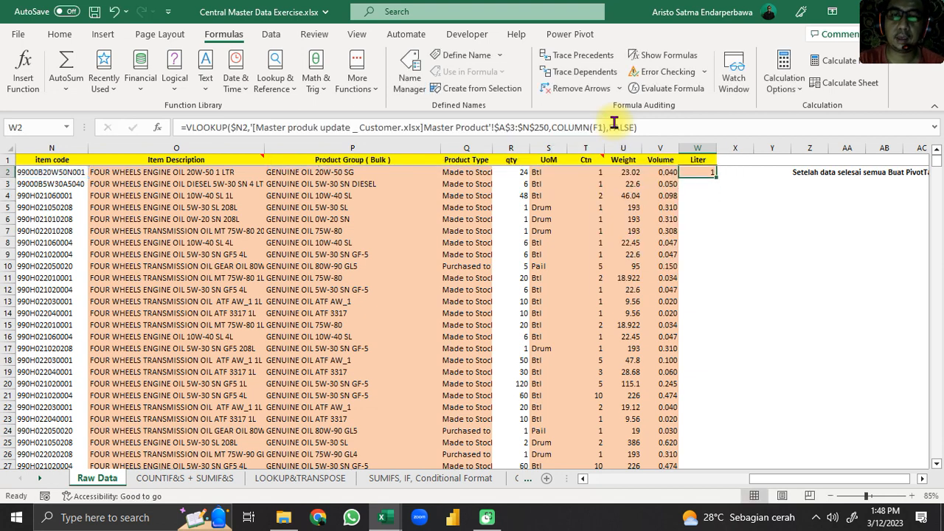
Multiply the Liter formula in W2 by quantity cell R2 and fill it down the column
left_click(657, 127)
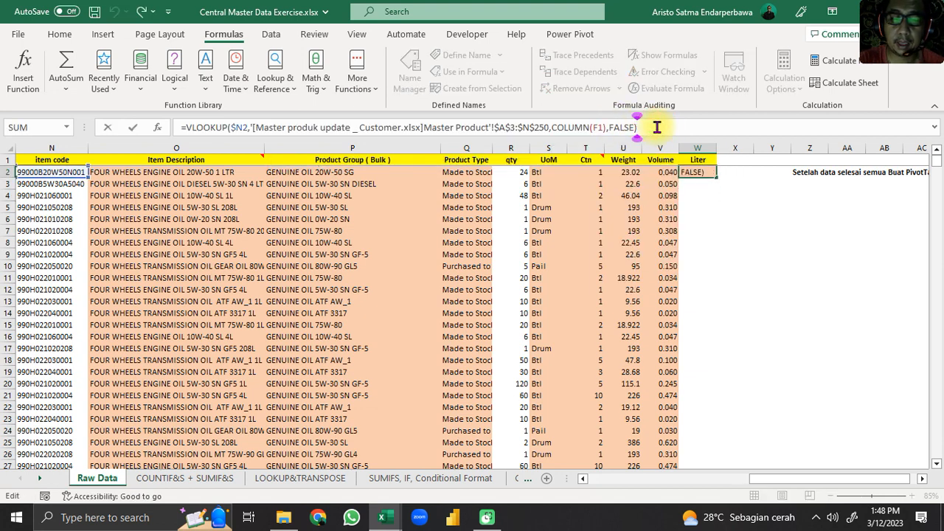
type("*")
left_click(511, 171)
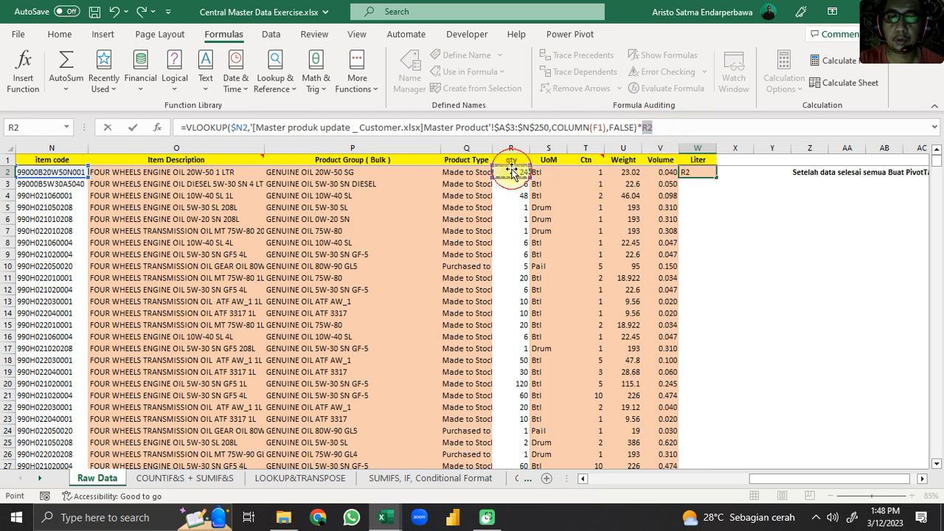
key("Return")
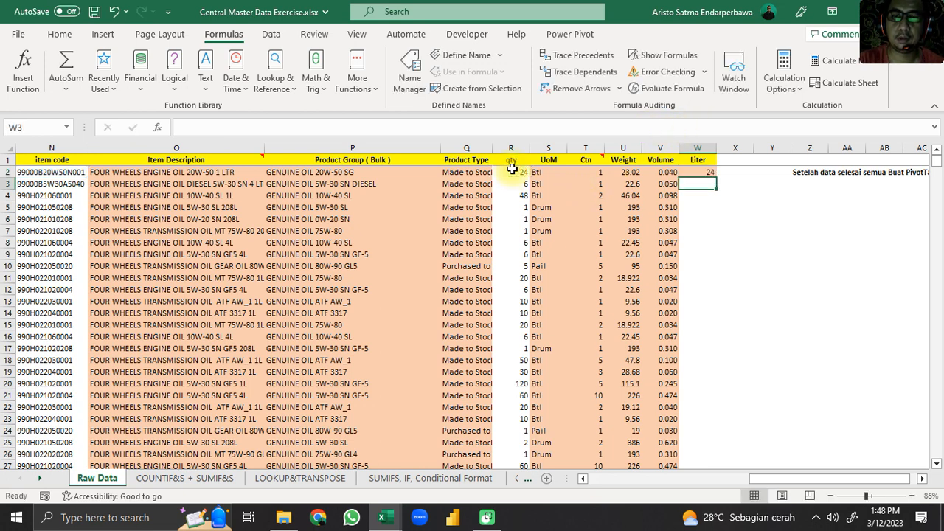
key("Up")
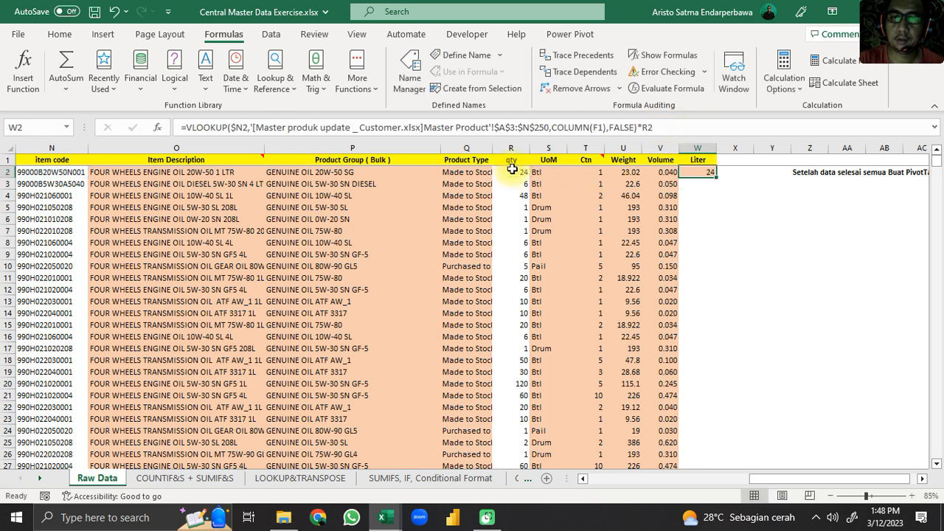
double_click(716, 178)
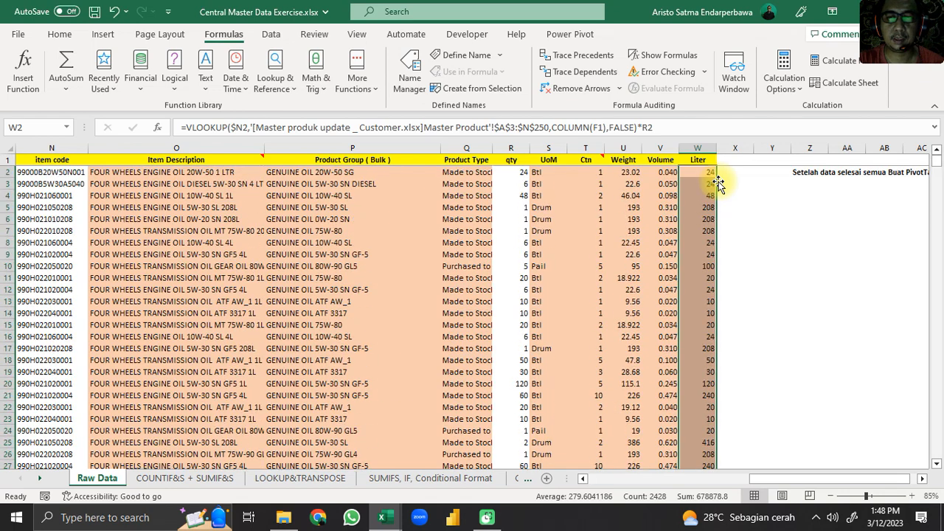
Read the instruction in cell Z2 of the raw data about what to build once the columns are complete
left_click(288, 219)
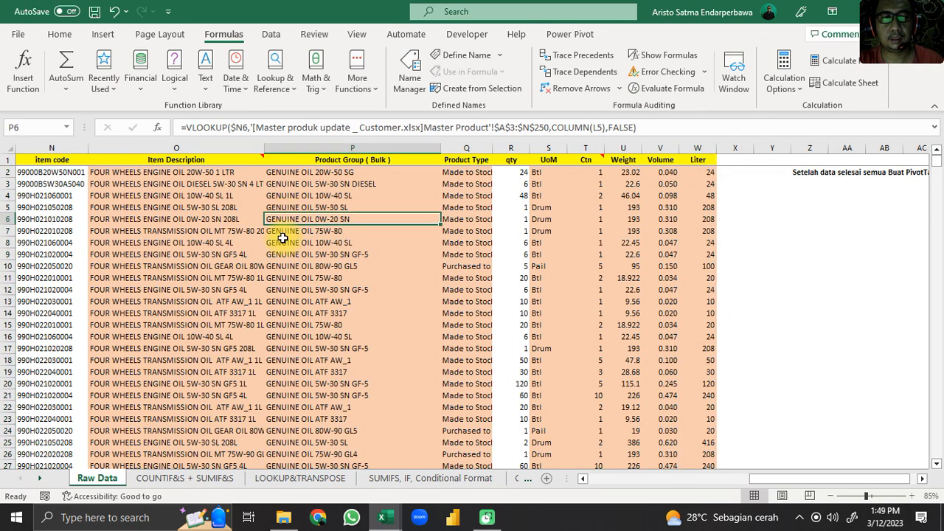
left_click_drag(801, 478, 842, 480)
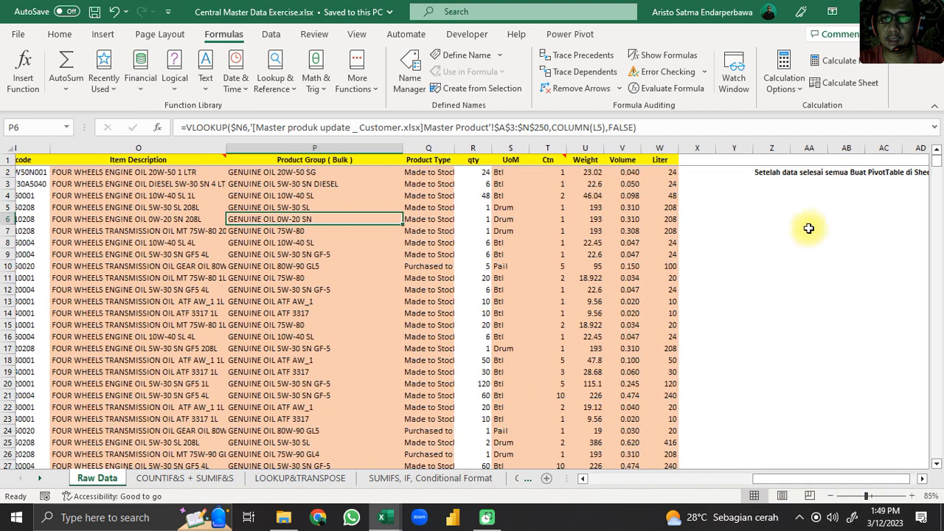
left_click(763, 171)
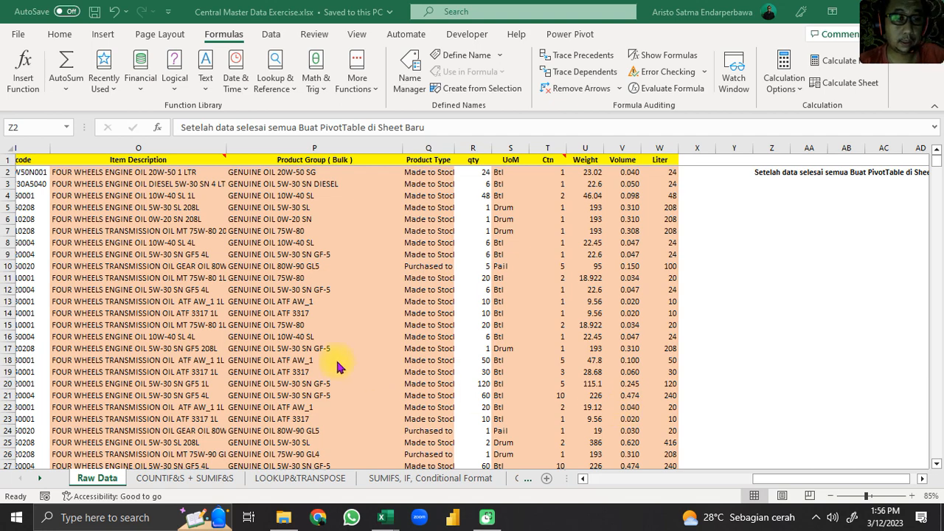
left_click(86, 310)
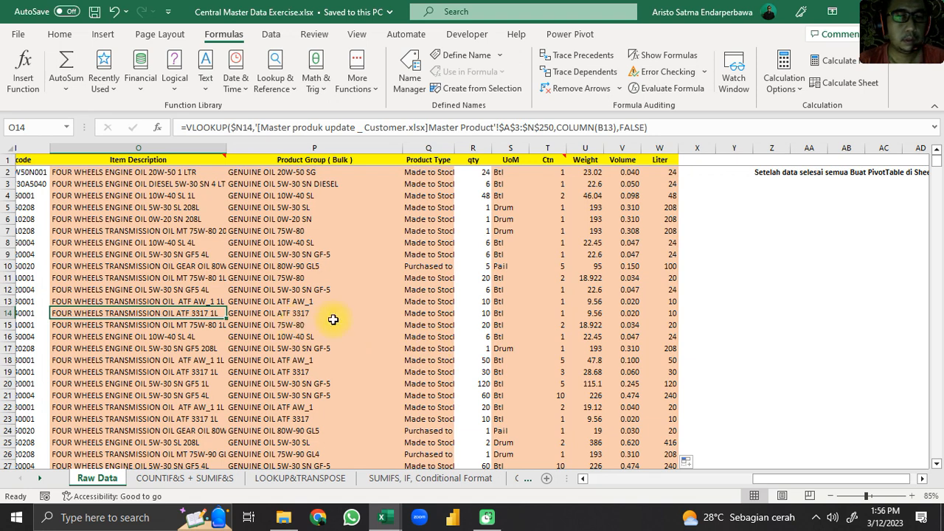
left_click(772, 173)
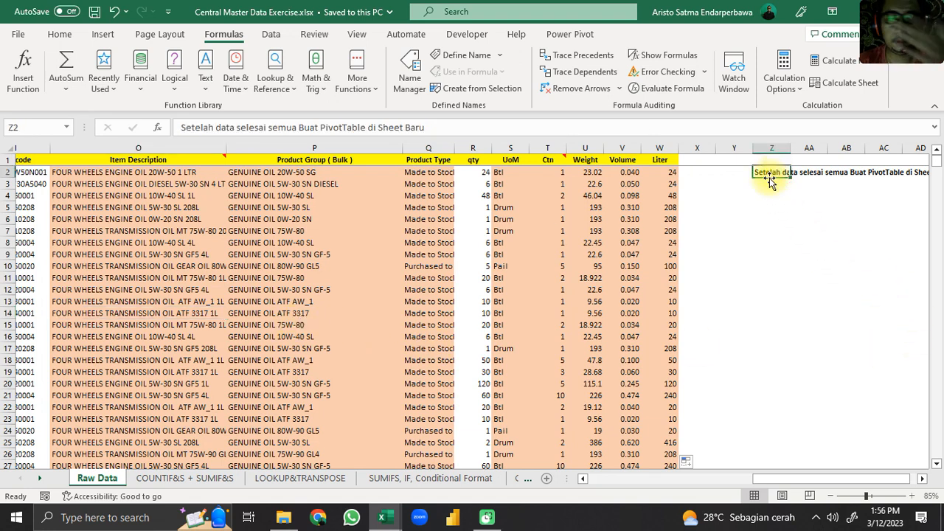
Insert a PivotTable on a new worksheet using the source range 'Raw Data'!$A$1:$W$10000
left_click_drag(764, 478, 546, 463)
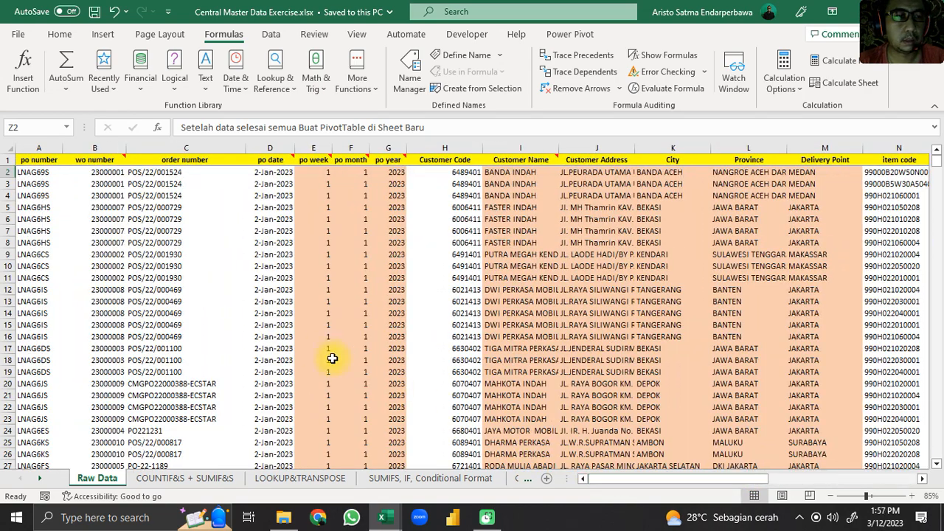
left_click(34, 173)
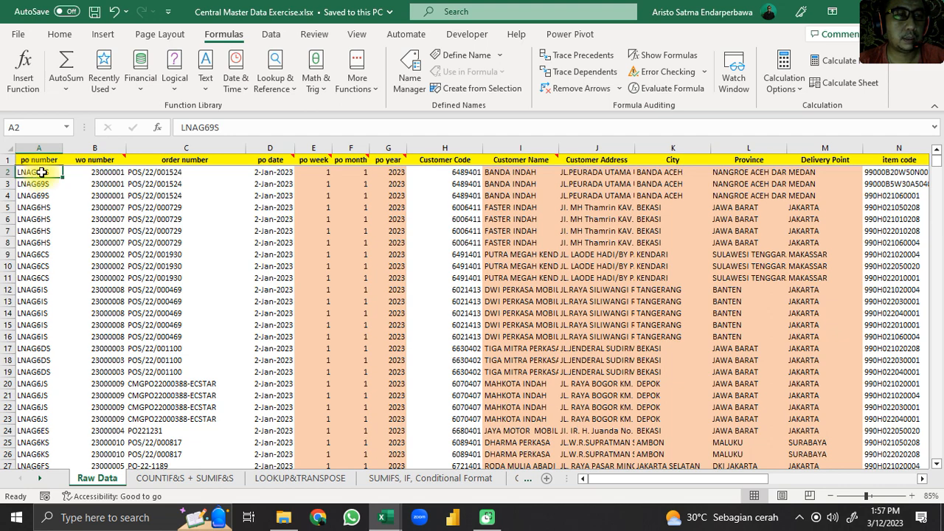
left_click(96, 35)
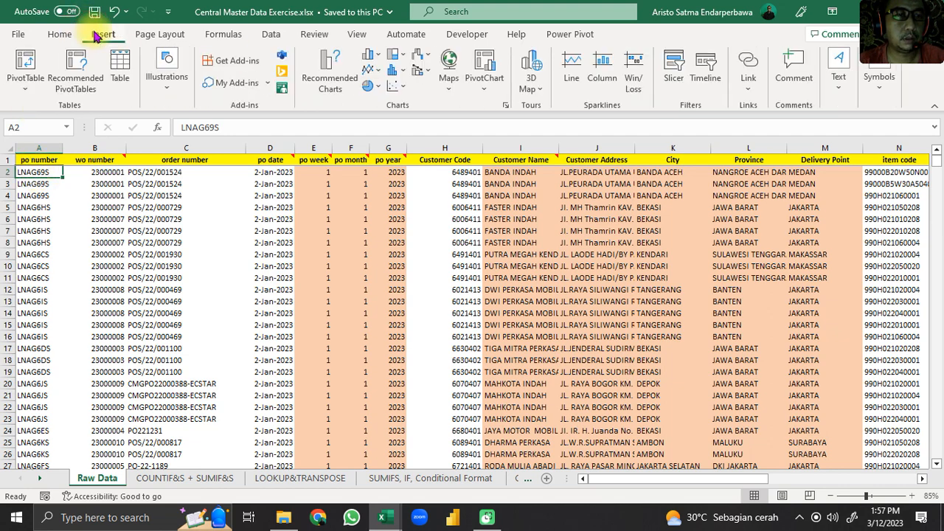
left_click(35, 93)
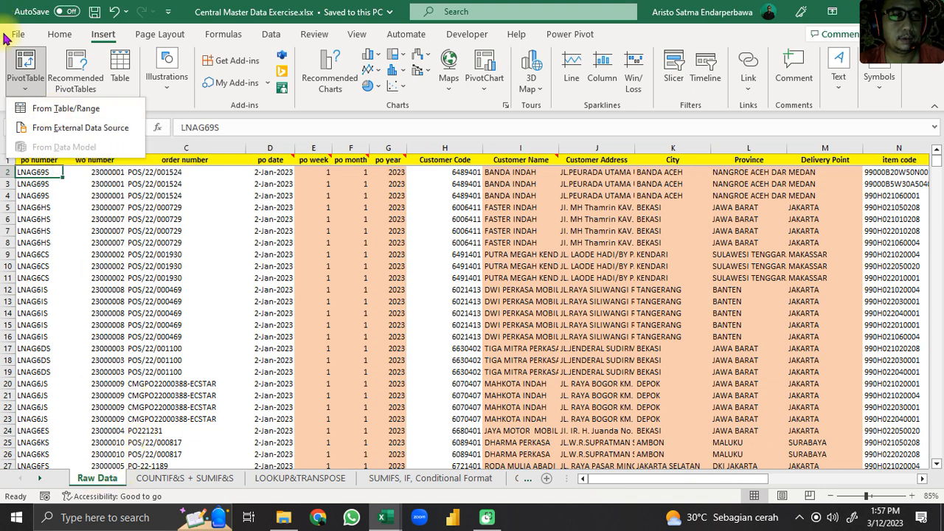
left_click(70, 110)
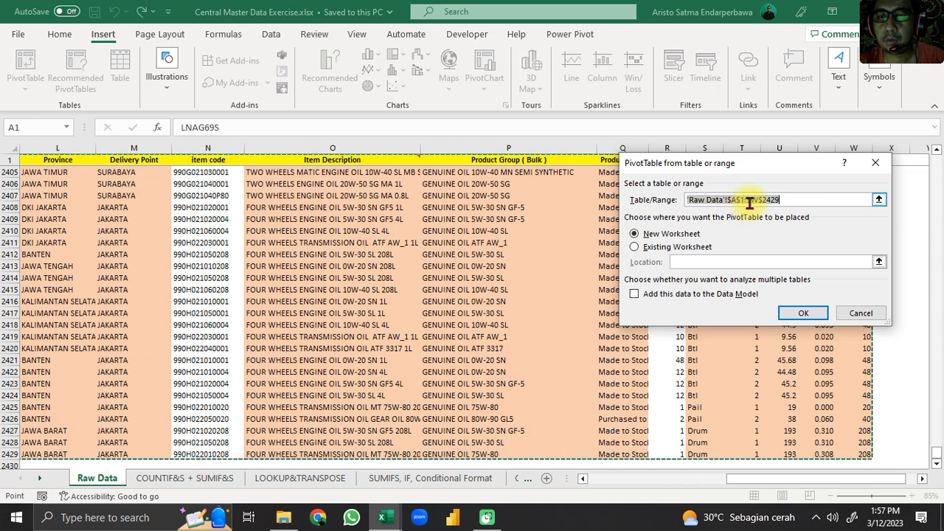
left_click(785, 199)
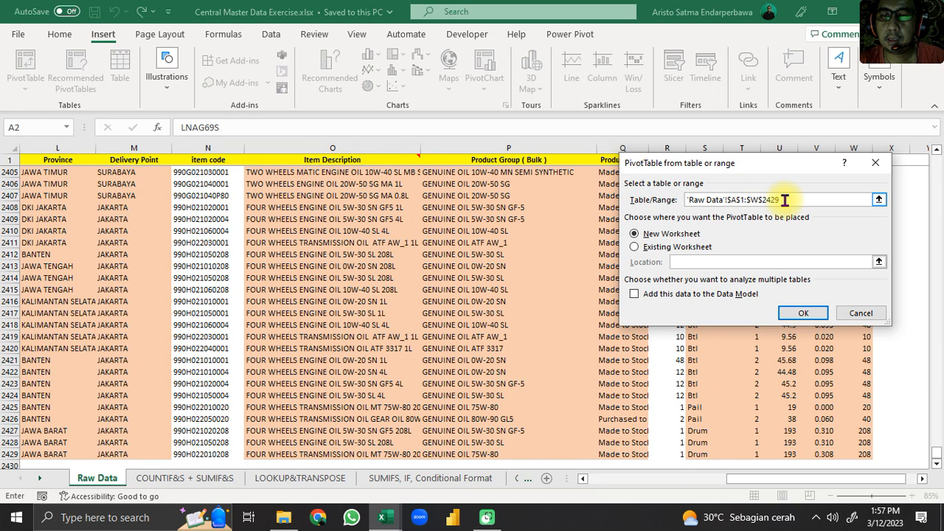
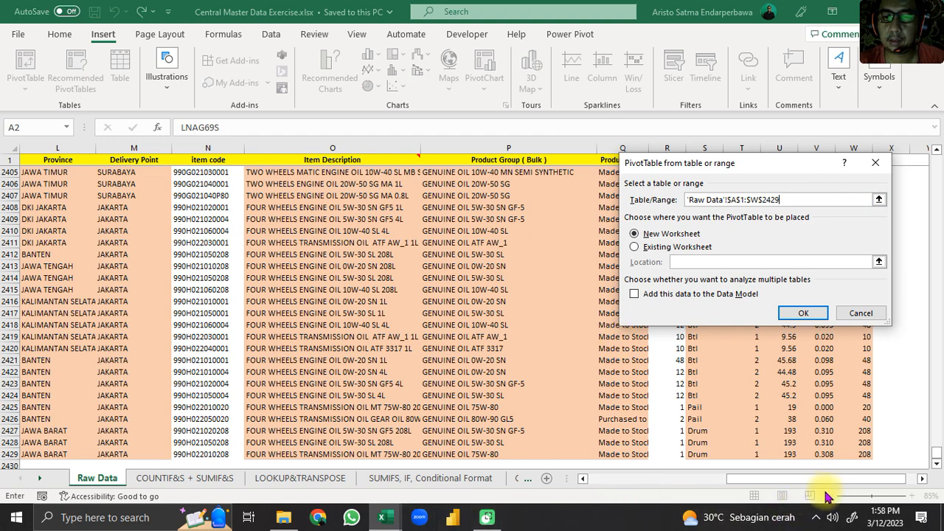
key("Return")
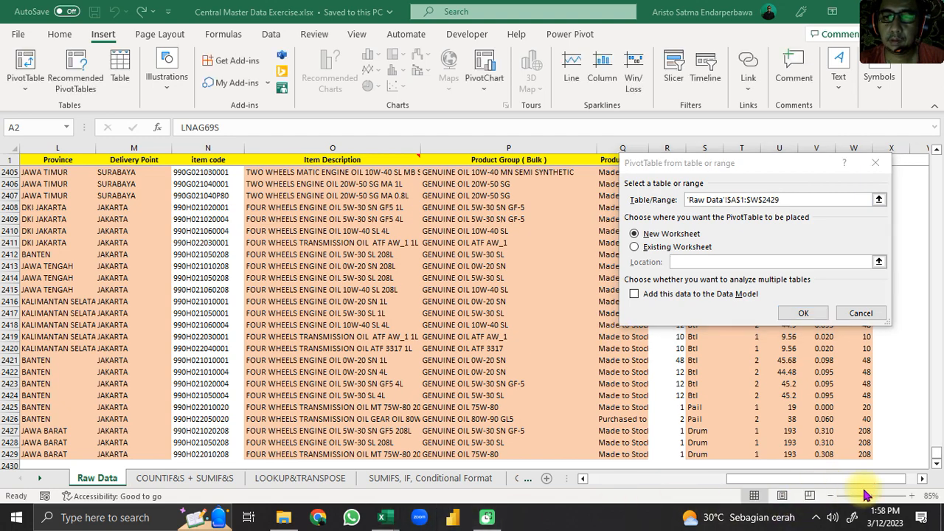
left_click(798, 199)
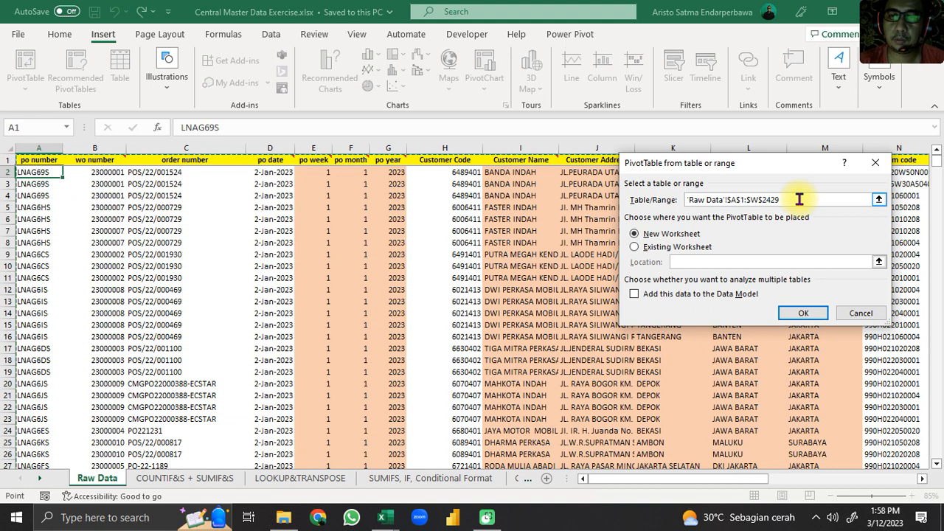
key("BackSpace")
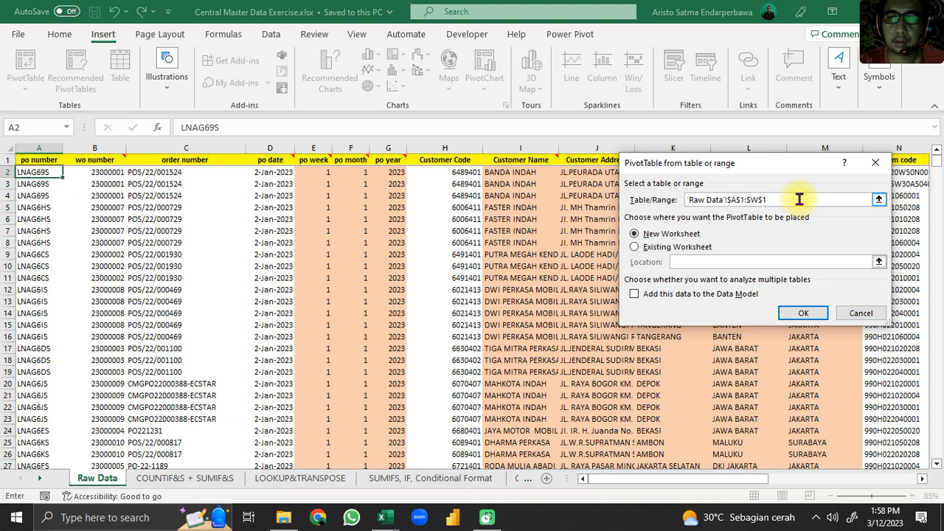
type("0000")
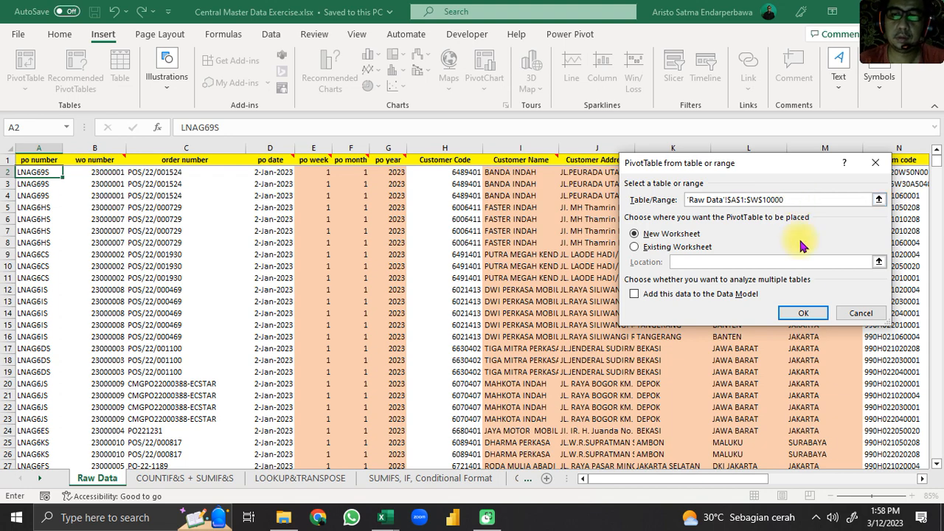
left_click(807, 314)
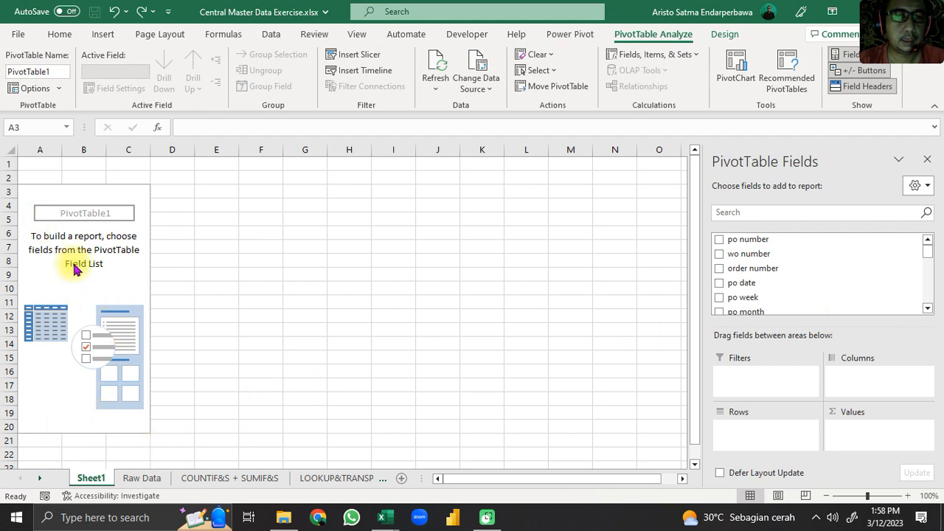
Move the new PivotTable sheet directly after Raw Data and rename it PivotFromRawData
left_click(89, 479)
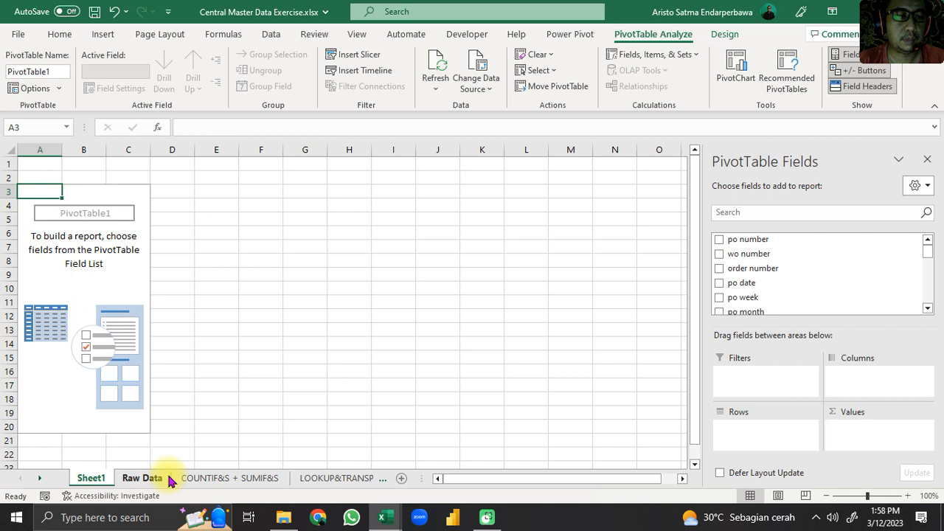
mouse_move(84, 480)
left_mouse_down()
mouse_move(192, 483)
mouse_move(169, 487)
left_mouse_up()
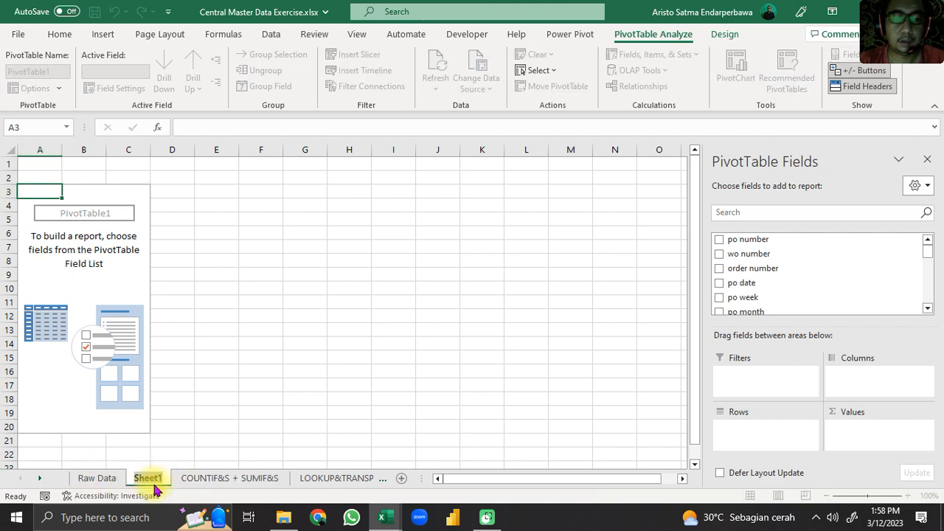
type("Piv")
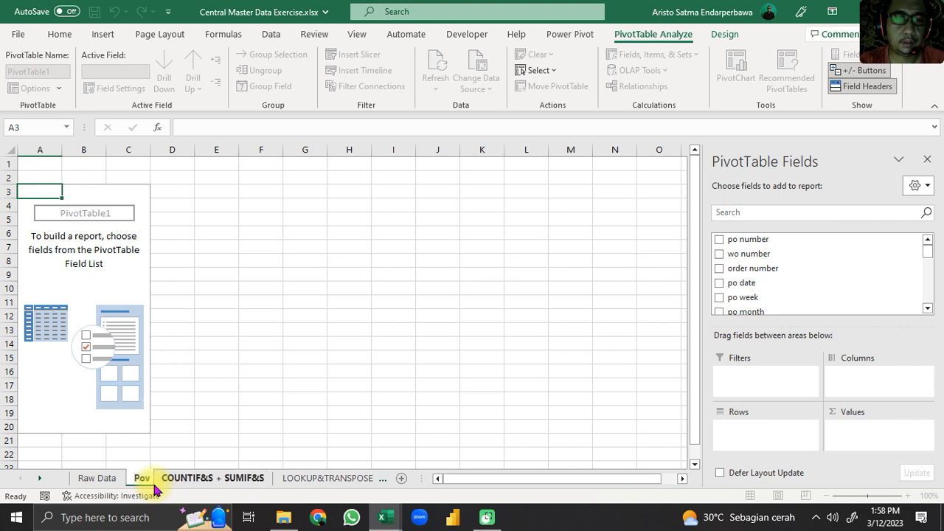
type("ot")
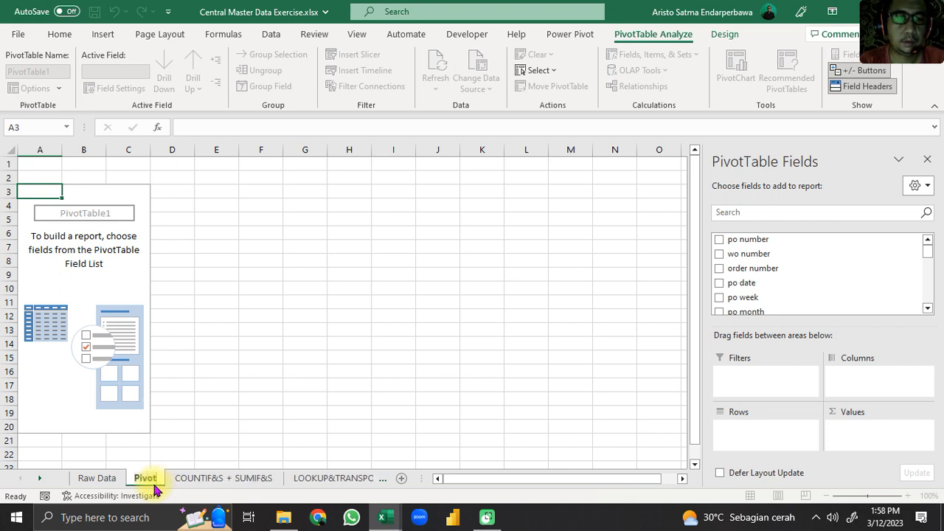
type("Frow")
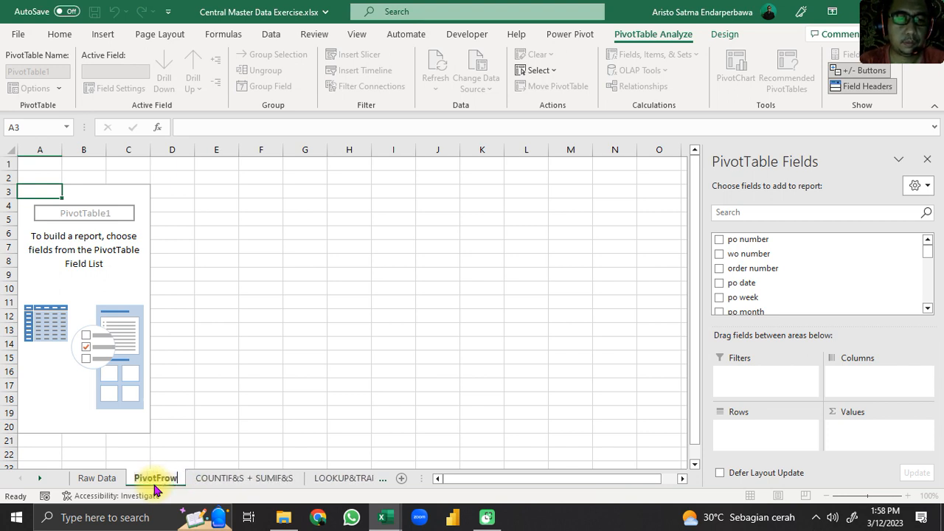
key("BackSpace")
type("mR")
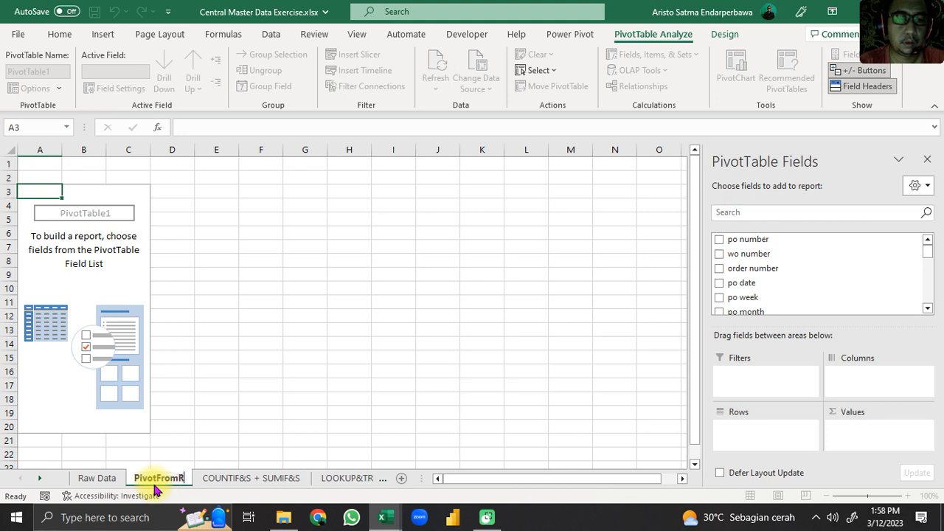
type("awData")
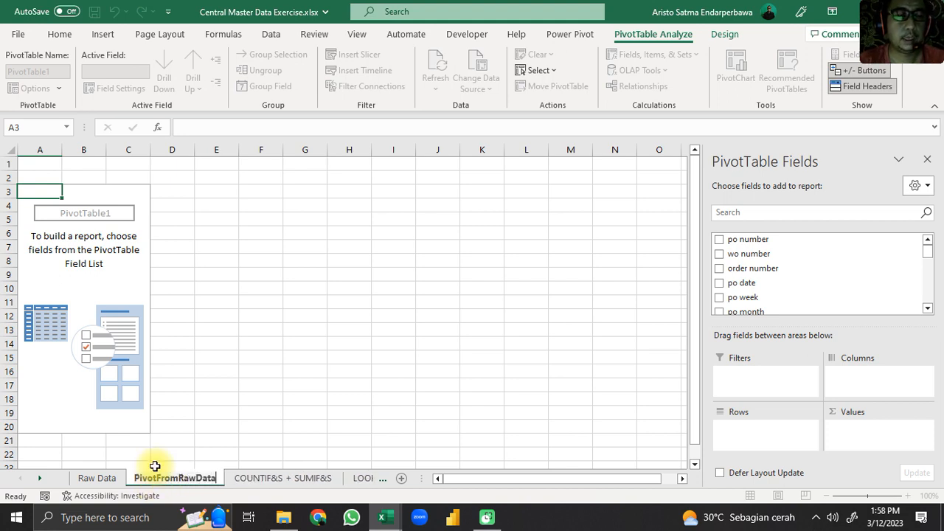
left_click(266, 301)
Add Product Group ( Bulk ) as the PivotTable's report filter and Liter as its summed value
left_click(95, 202)
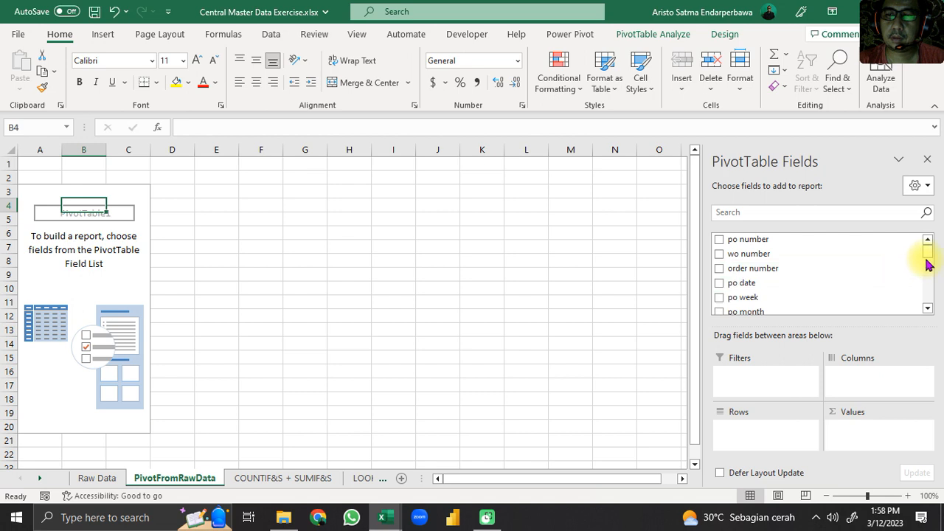
left_click_drag(927, 249, 922, 295)
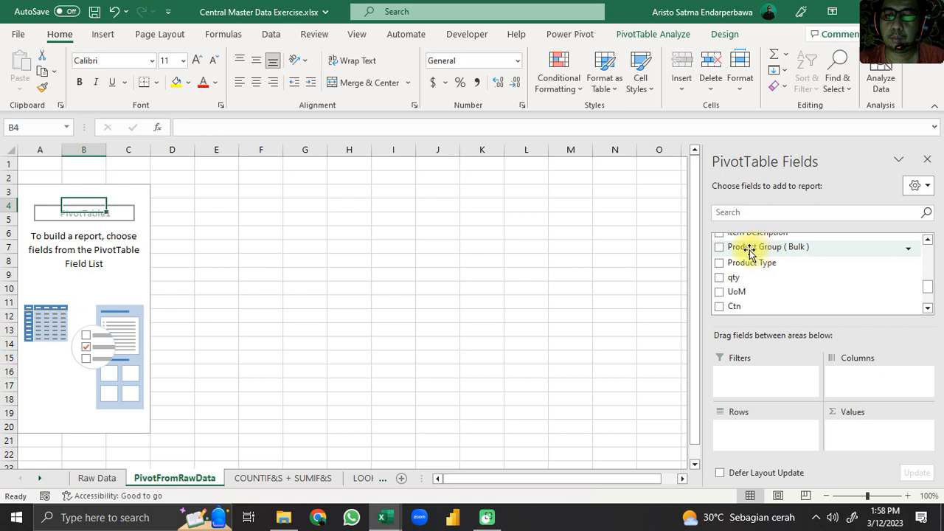
left_click_drag(761, 251, 782, 254)
scroll(747, 257, "up", 1)
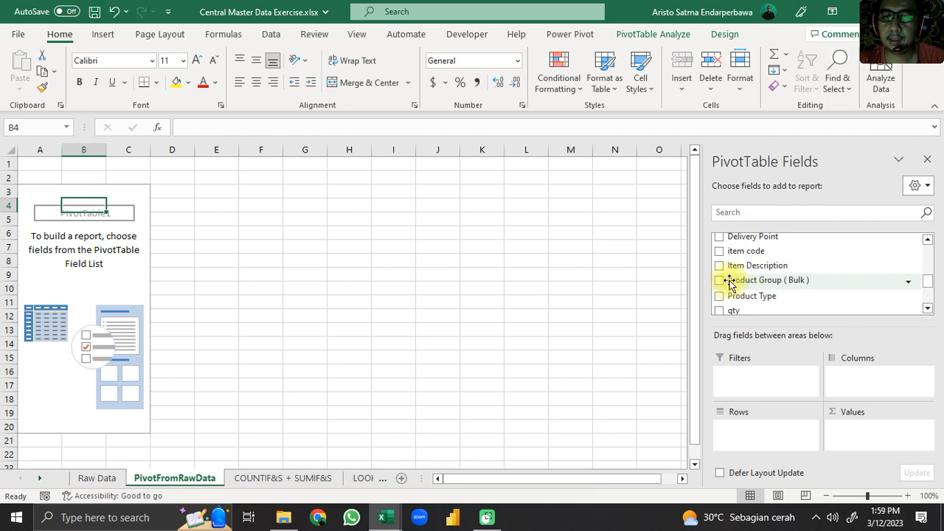
left_click_drag(729, 281, 762, 383)
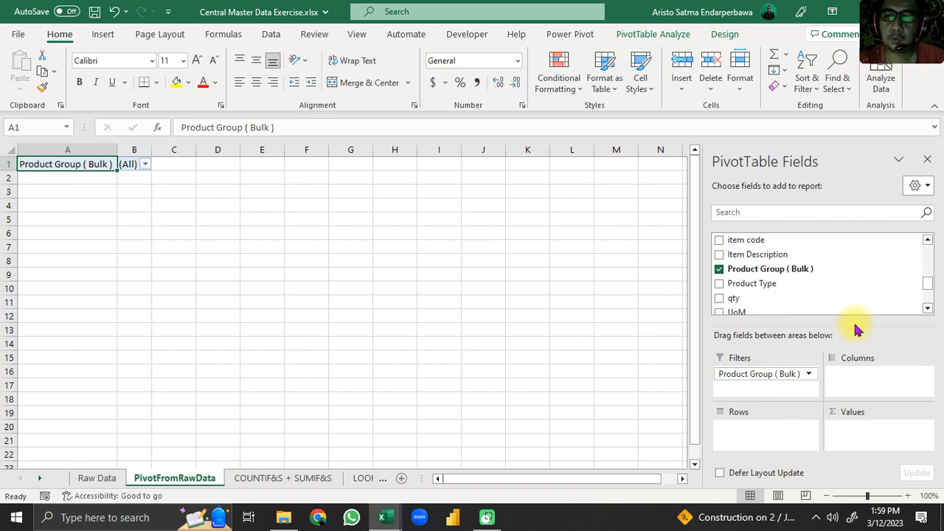
left_click_drag(928, 285, 925, 303)
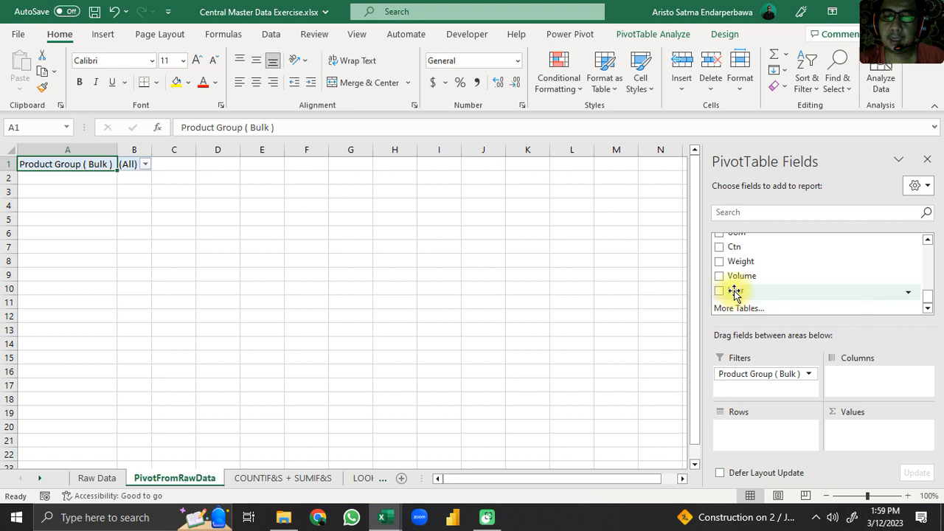
left_click_drag(735, 292, 857, 443)
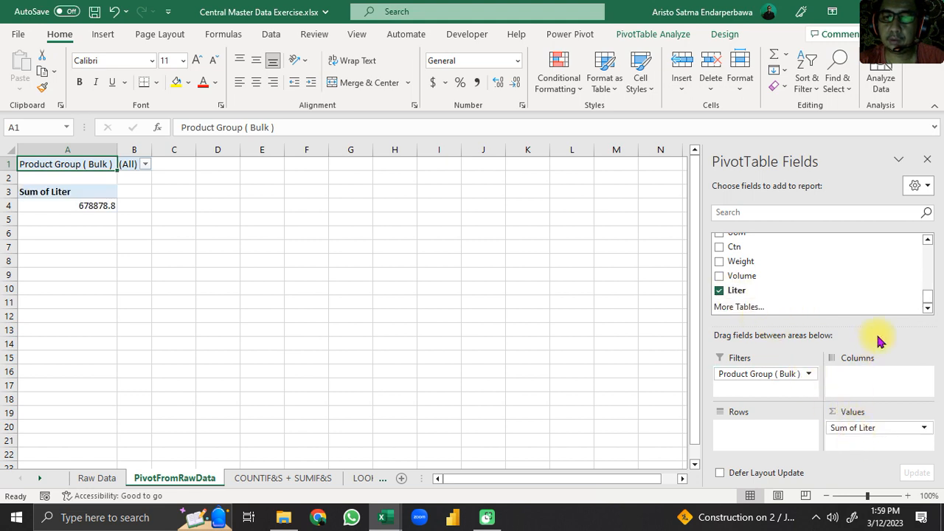
Add item code and, beneath it, Item Description as the PivotTable's row fields
scroll(812, 313, "up", 5)
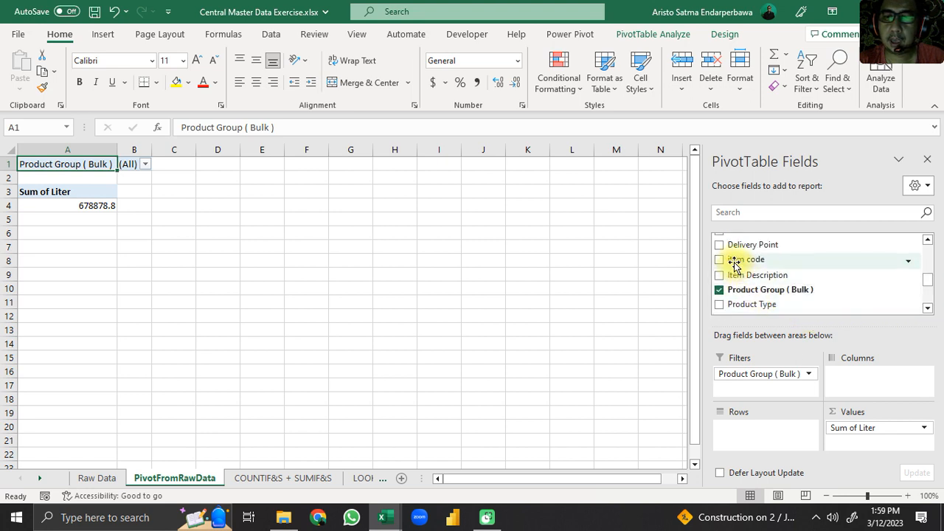
left_click_drag(735, 261, 769, 432)
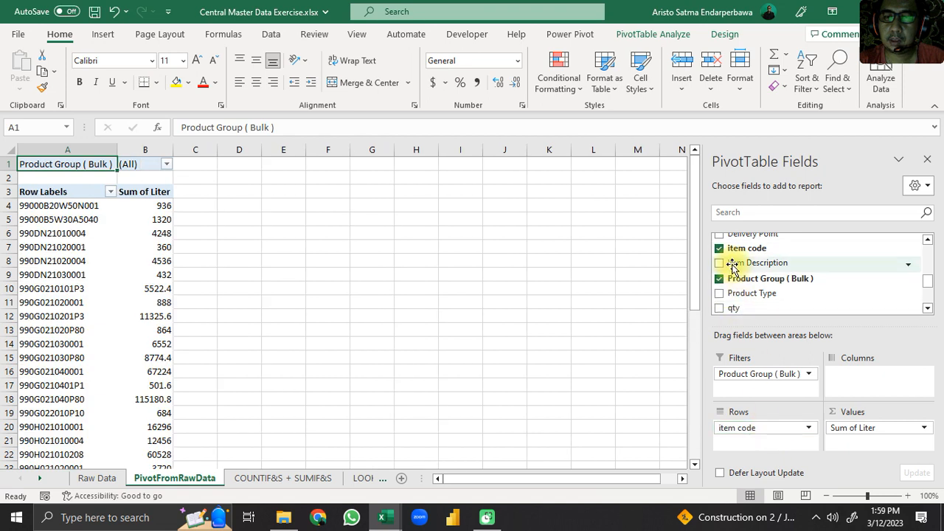
left_click_drag(735, 265, 776, 452)
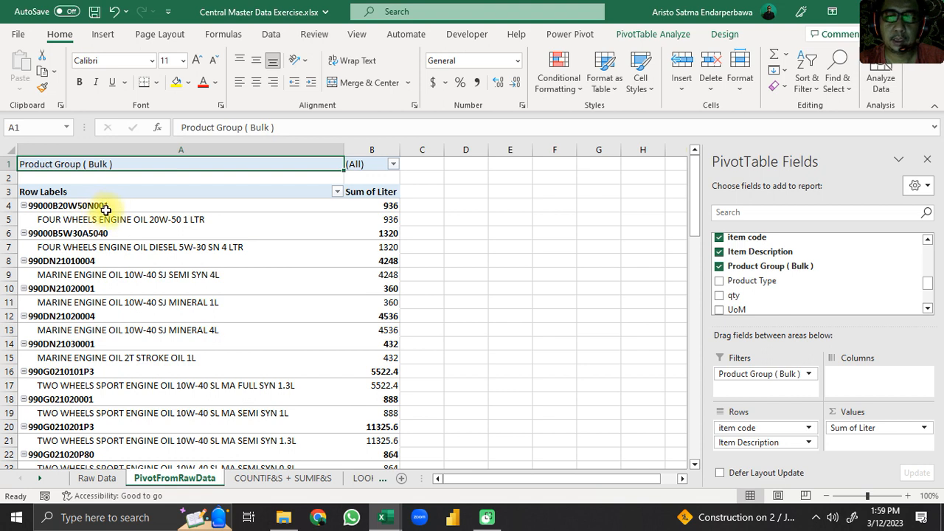
Turn off subtotals for the item code row field and show its item labels in tabular form
left_click(747, 430)
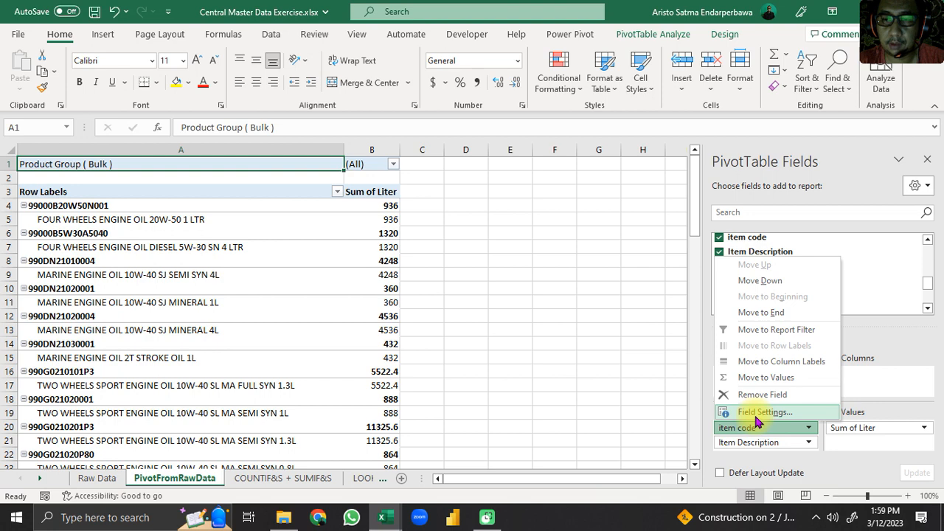
left_click(758, 414)
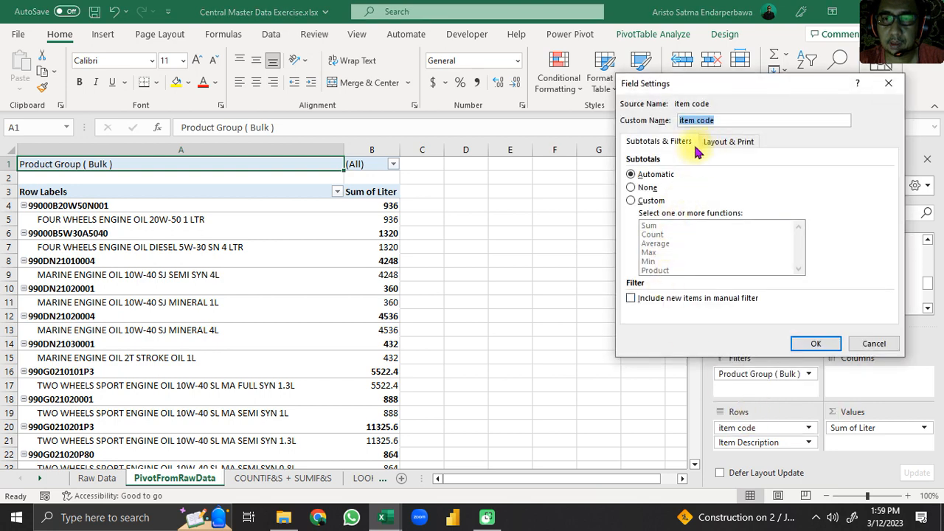
left_click(650, 189)
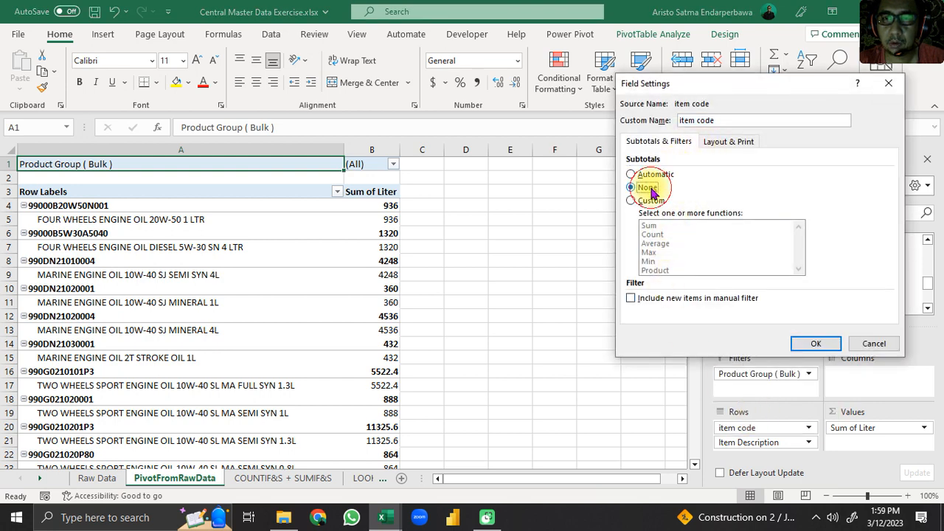
left_click(728, 142)
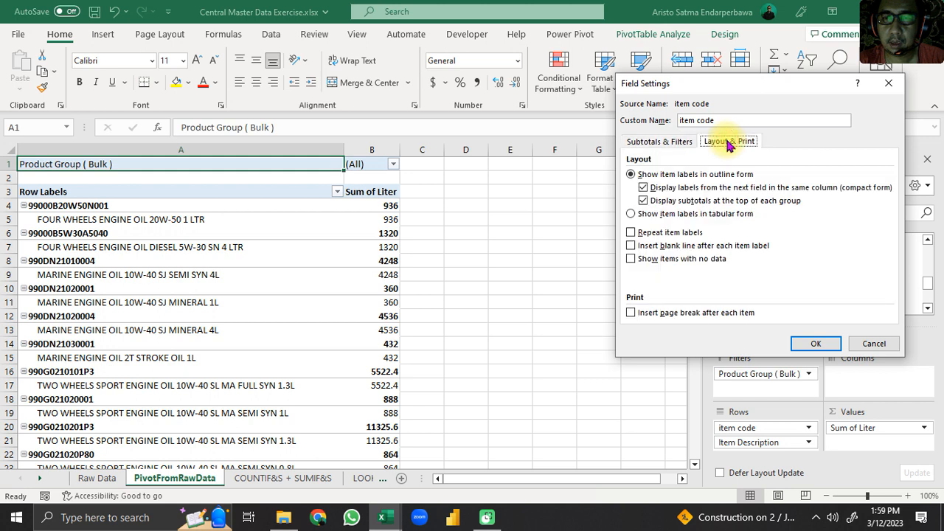
left_click(701, 216)
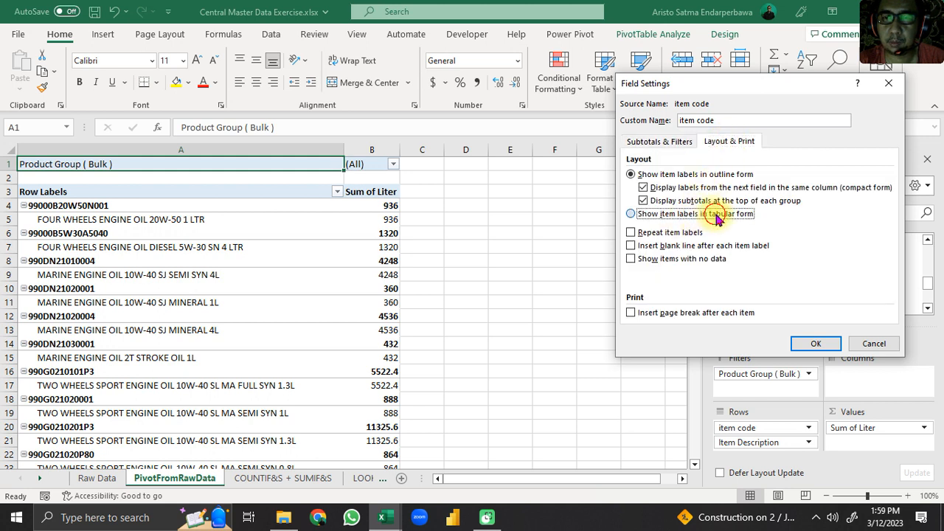
left_click(816, 345)
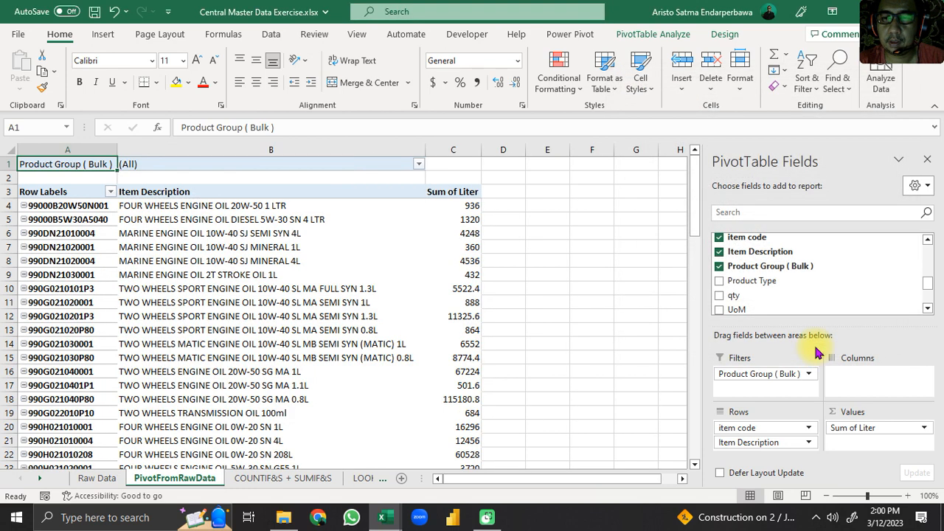
Set the Item Description row field to no subtotals and item labels in tabular form
left_click(768, 441)
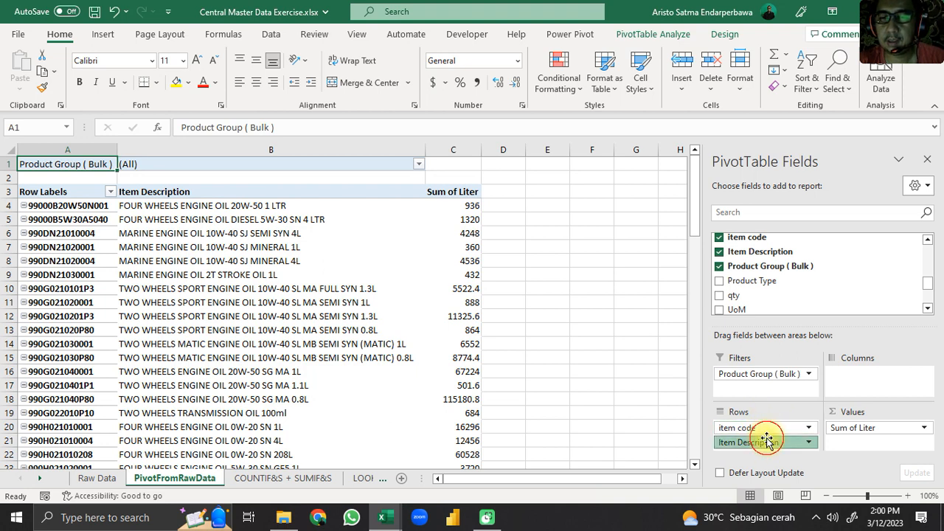
left_click(767, 428)
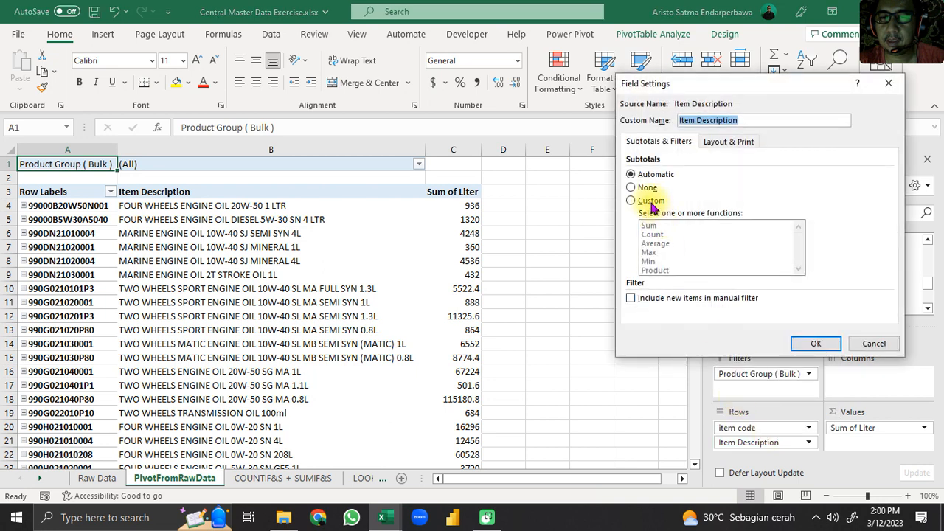
left_click(640, 189)
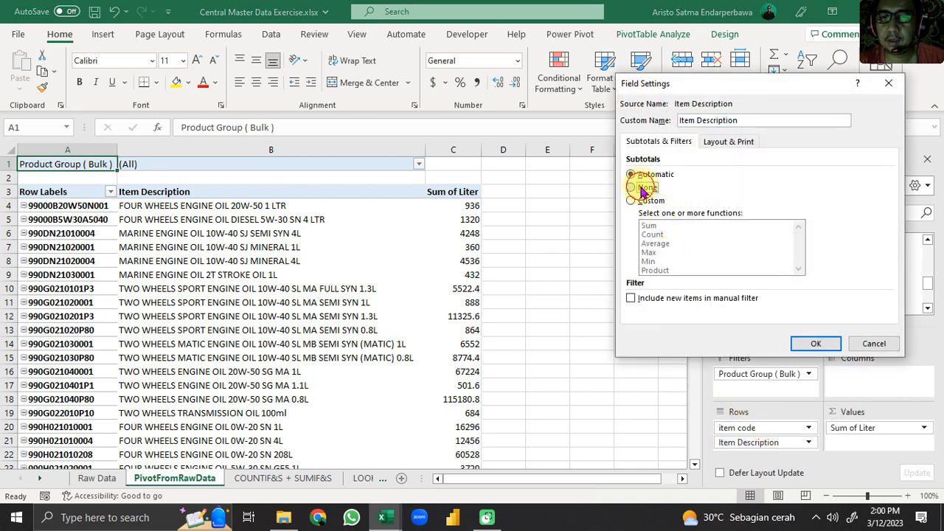
left_click(728, 141)
left_click(697, 215)
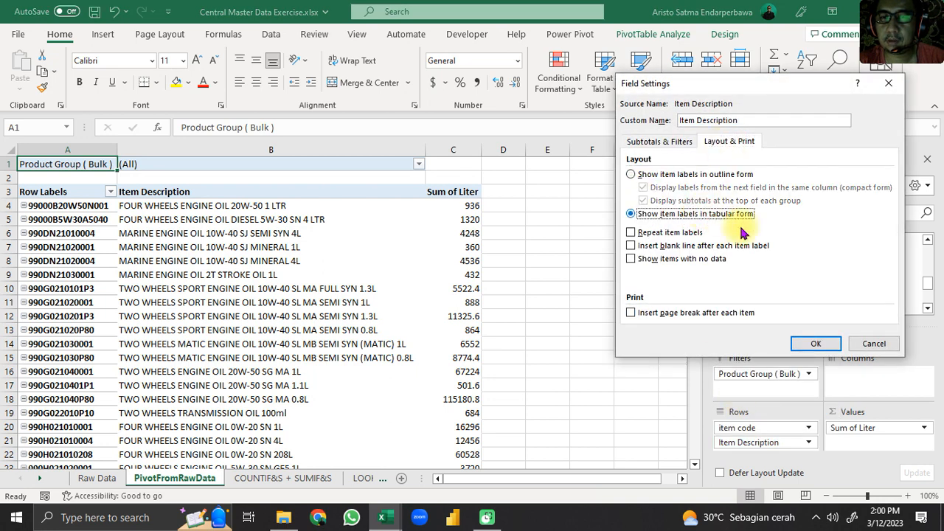
left_click(817, 344)
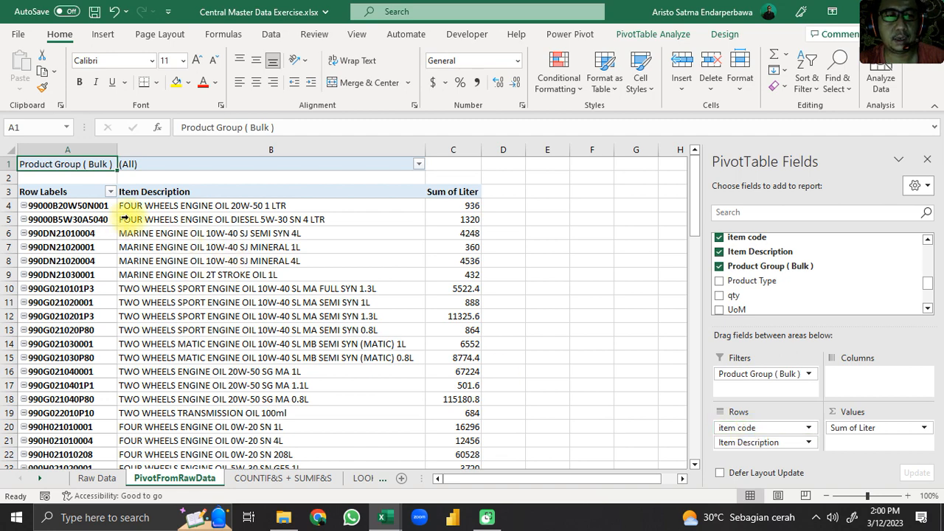
scroll(111, 231, "down", 5)
scroll(114, 234, "up", 5)
scroll(114, 236, "down", 8)
scroll(114, 237, "up", 4)
scroll(114, 237, "up", 3)
left_click(255, 163)
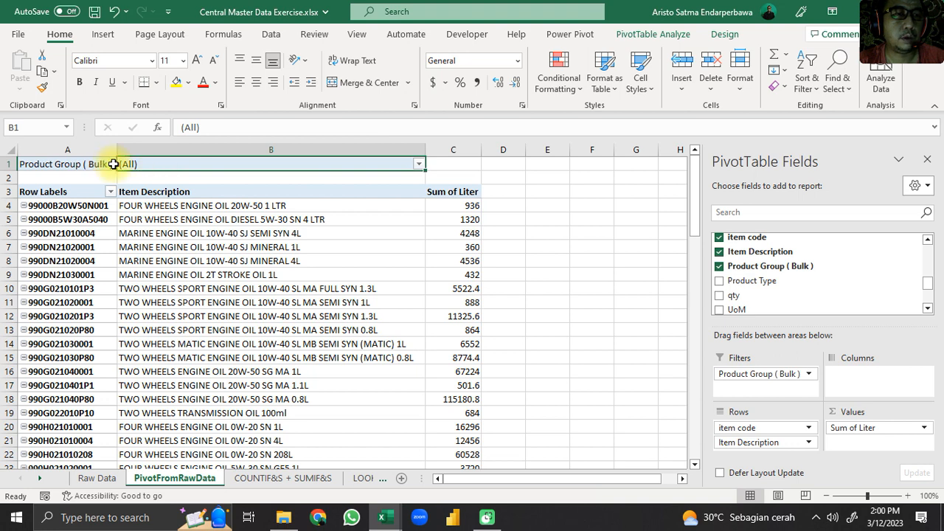
left_click(419, 163)
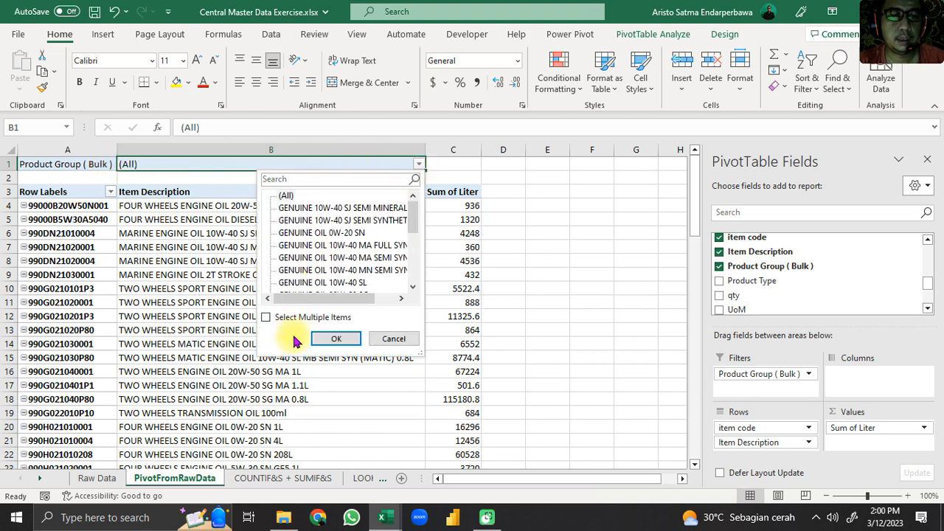
left_click(328, 233)
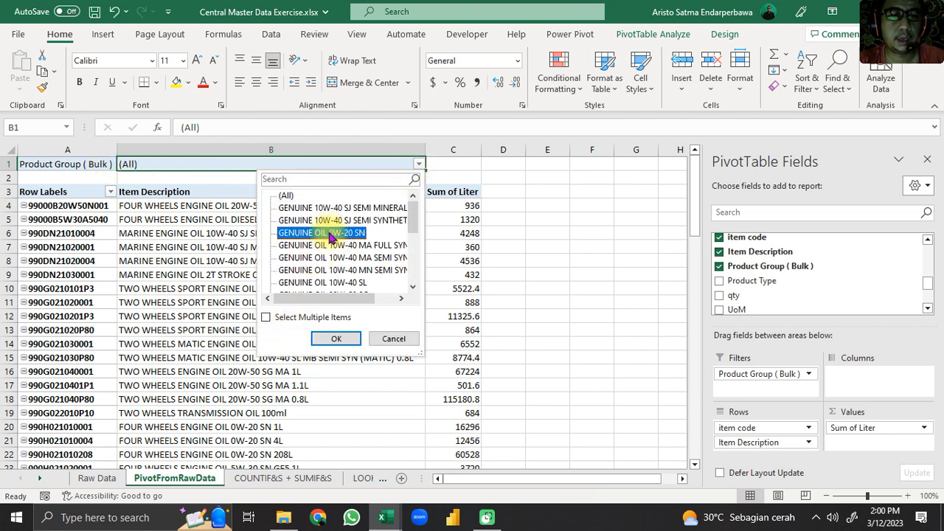
left_click(266, 317)
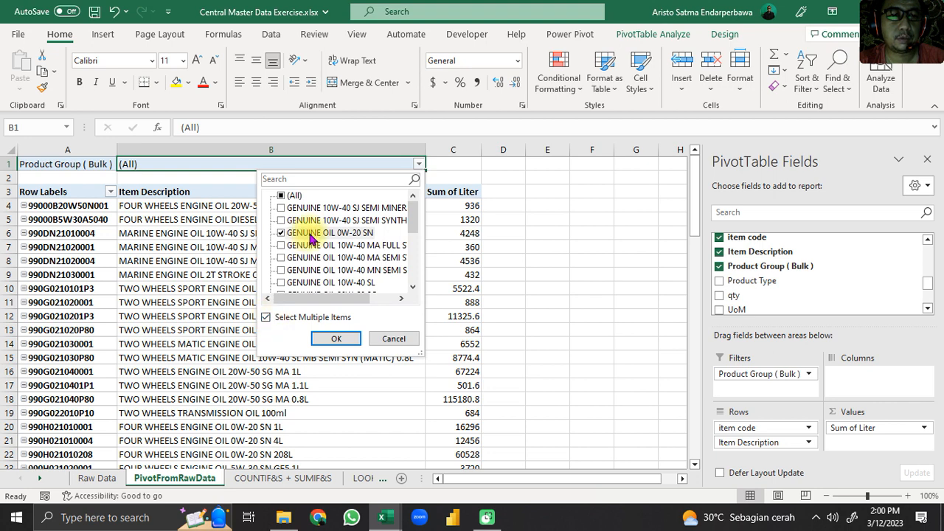
left_click(402, 339)
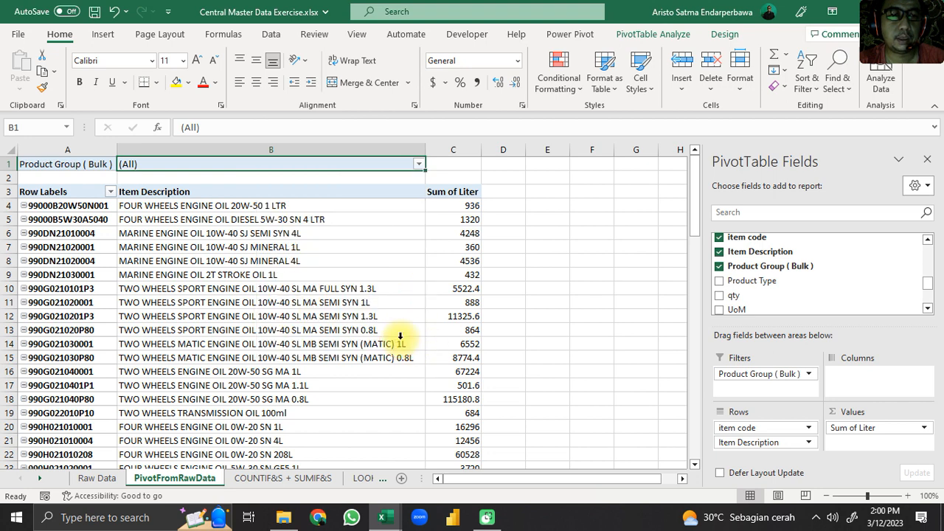
Open the Product Group ( Bulk ) report filter and start a search among its items
left_click(420, 164)
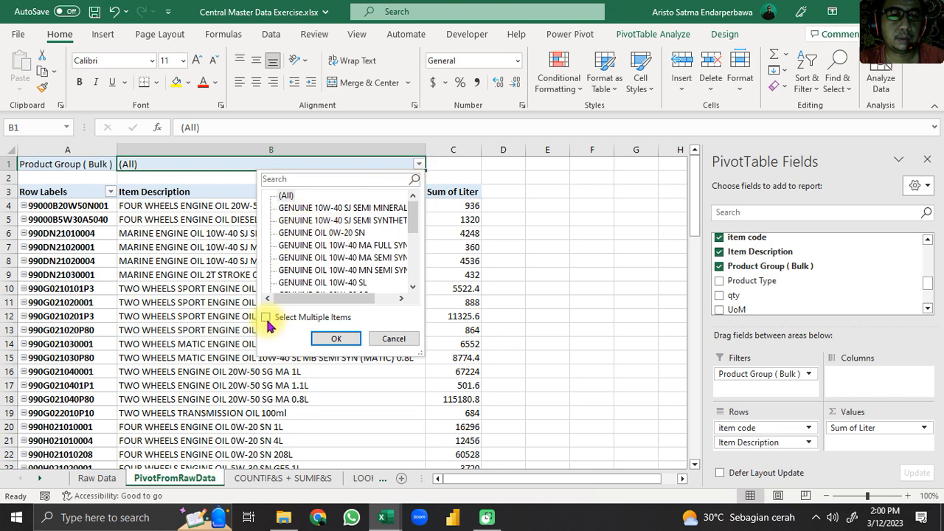
left_click(323, 255)
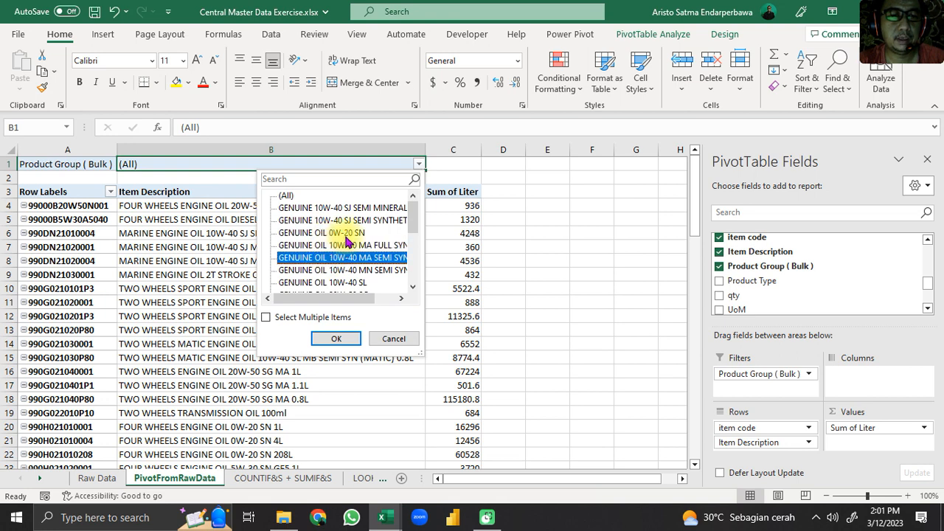
left_click(350, 179)
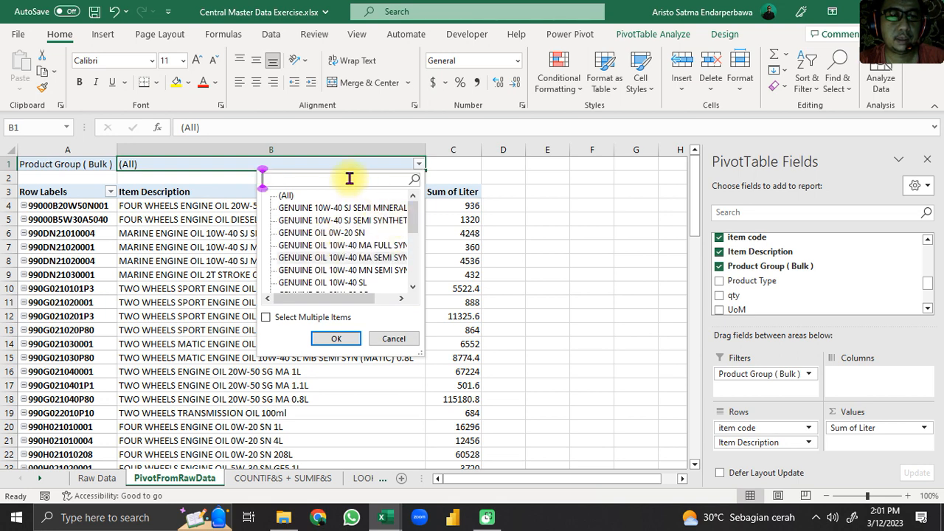
left_click(271, 317)
left_click(443, 321)
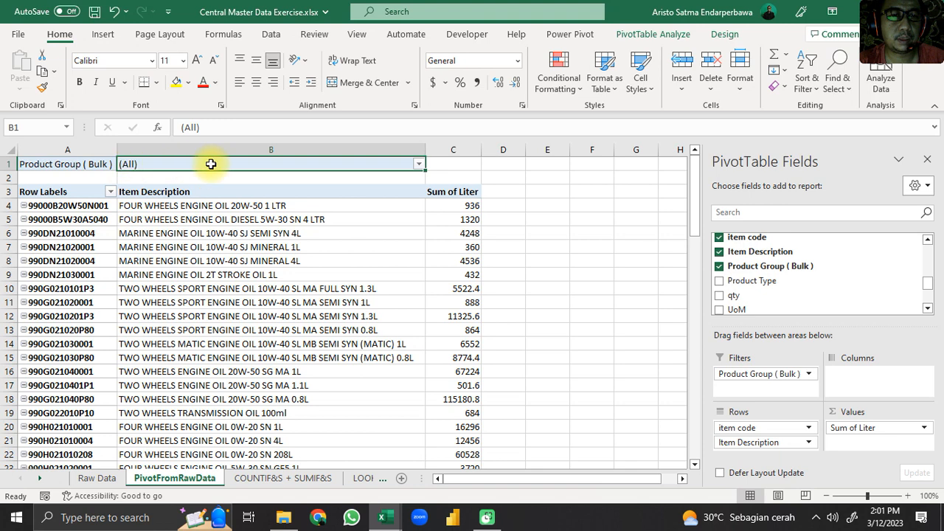
left_click(419, 163)
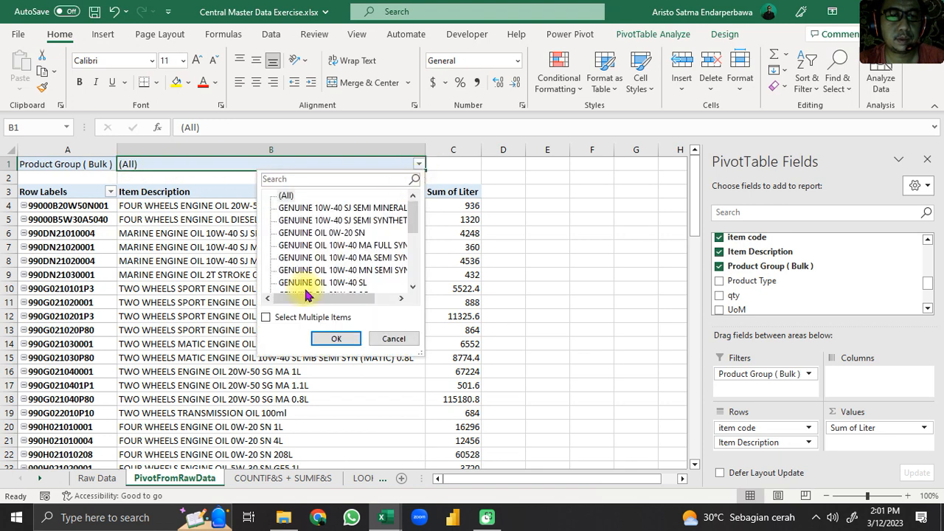
left_click(271, 318)
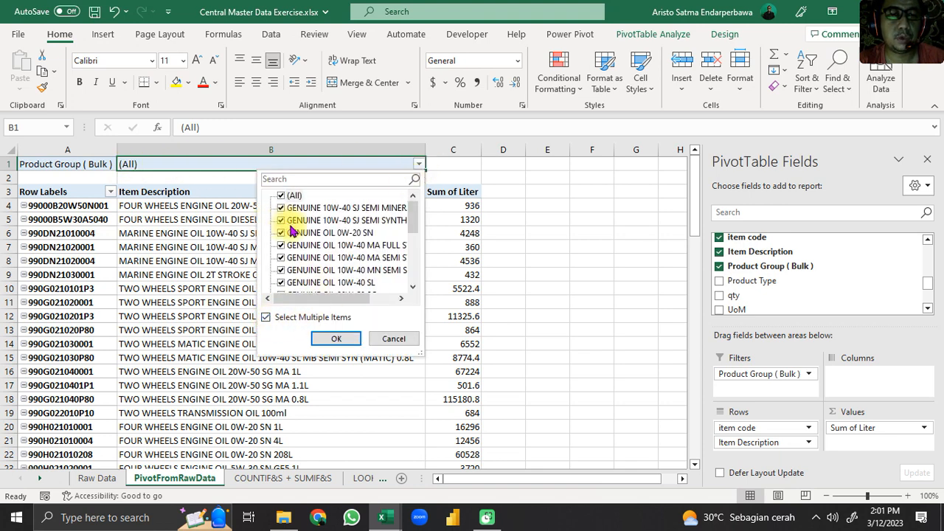
left_click(393, 338)
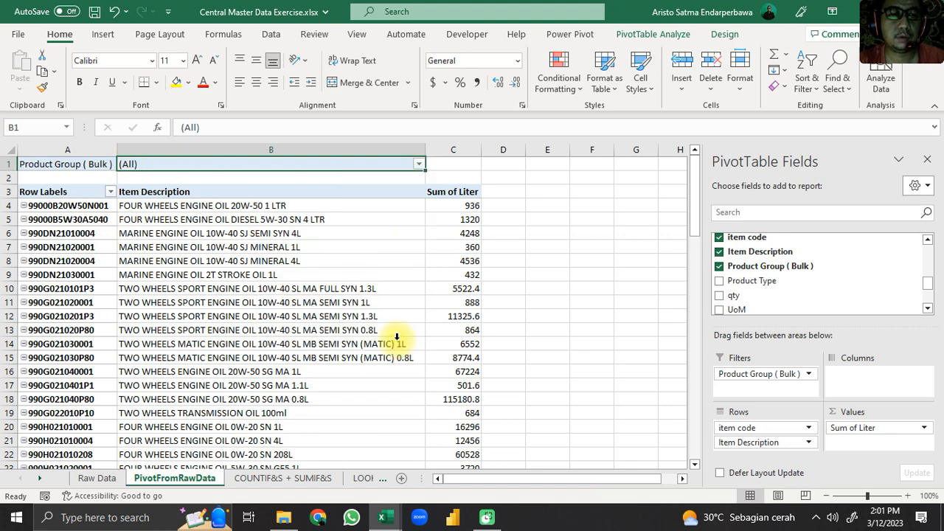
Filter the pivot table's Product Group ( Bulk ) to GENUINE OIL 0W-20 SN, with multiple item selection enabled
left_click(419, 165)
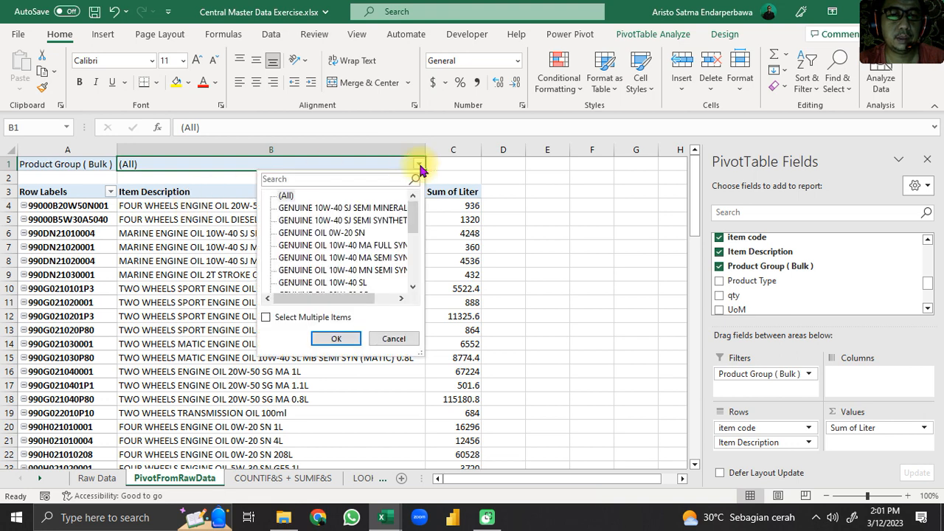
left_click(359, 234)
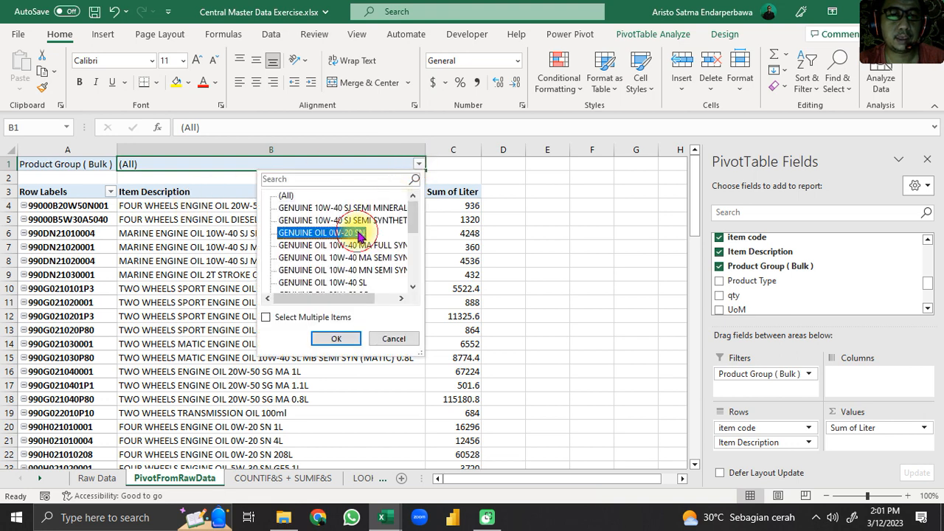
left_click(309, 319)
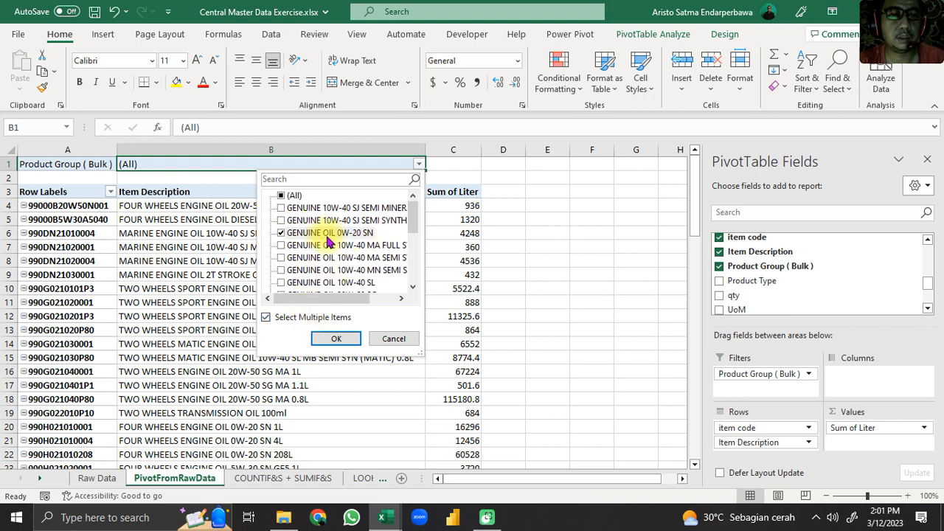
left_click(336, 340)
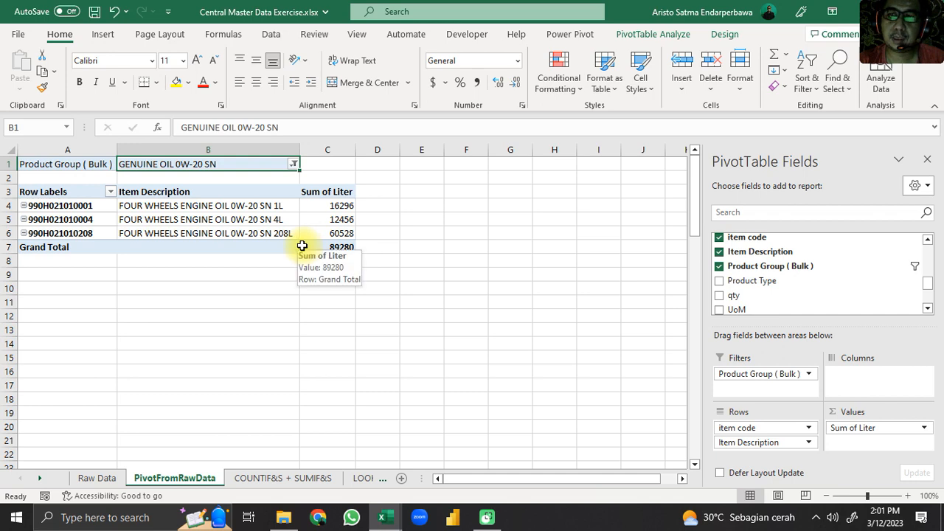
Compare the filtered pivot's item codes, descriptions and liter values with the records on the Raw Data sheet
left_click(96, 478)
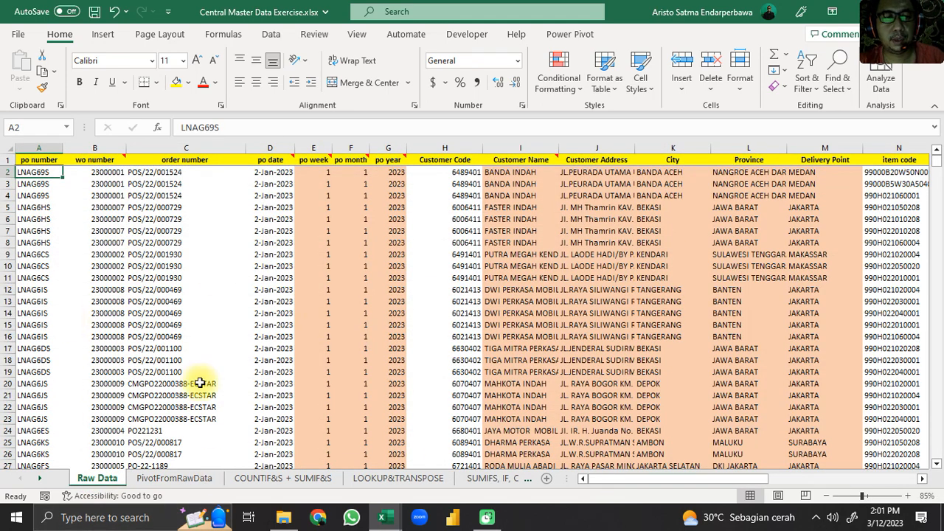
left_click(174, 478)
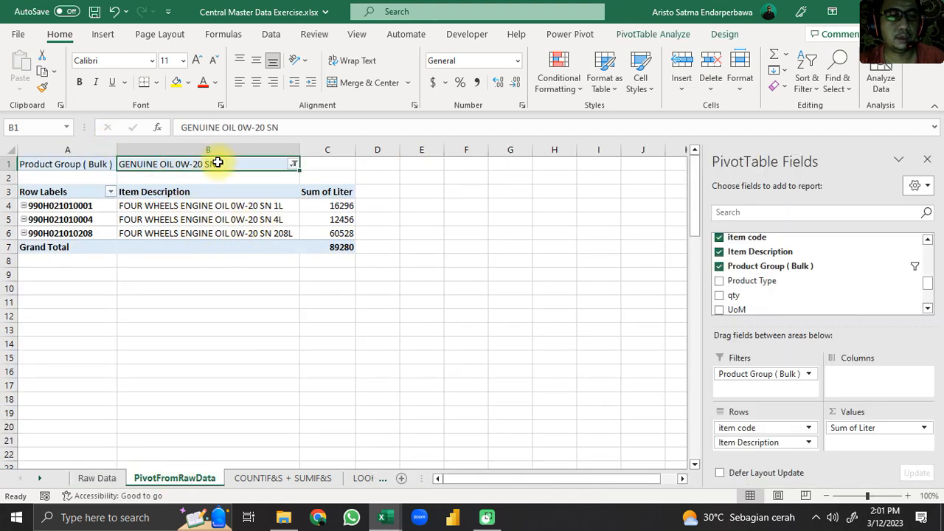
left_click(89, 208)
left_click(197, 225)
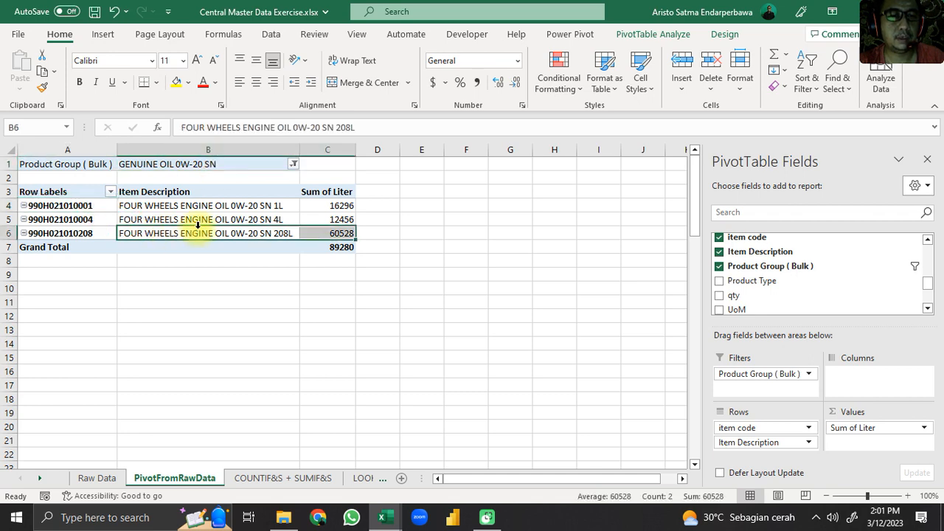
left_click(341, 206)
left_click(346, 233)
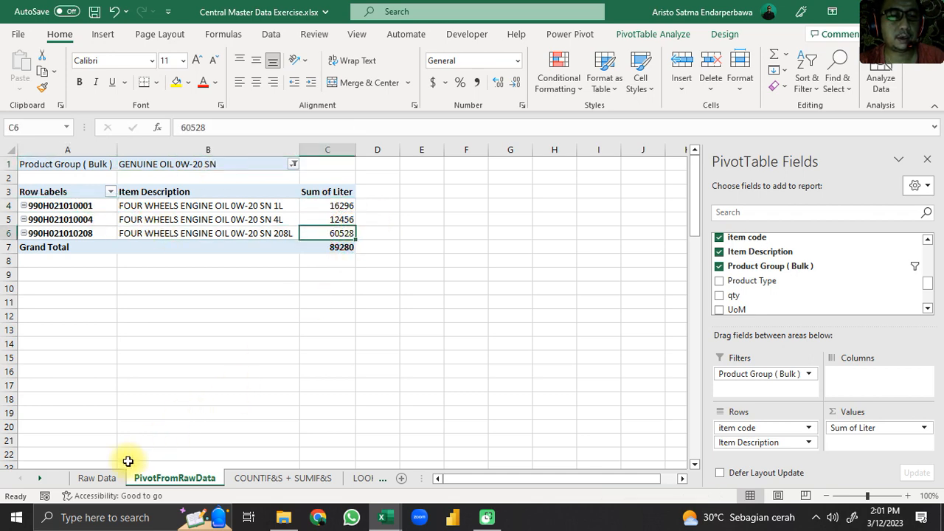
left_click(99, 478)
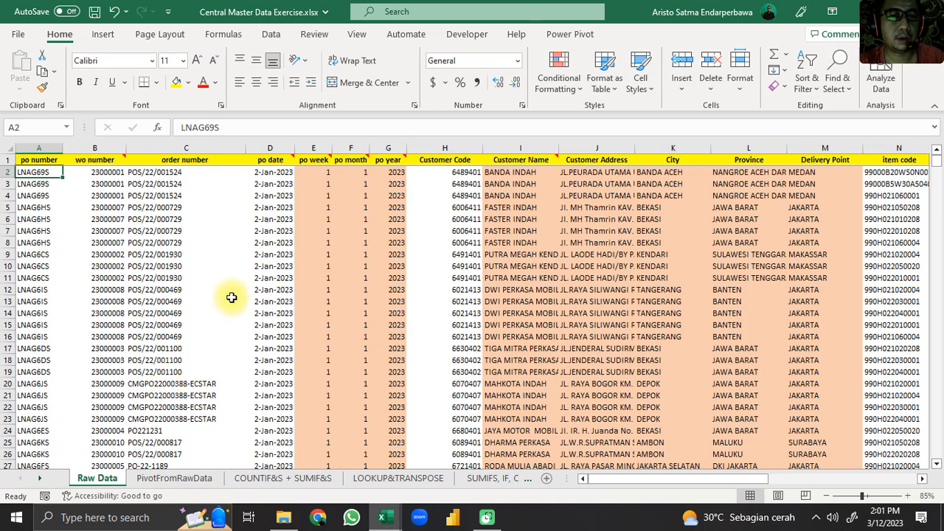
scroll(233, 292, "down", 15)
left_click_drag(936, 180, 936, 462)
left_click(164, 481)
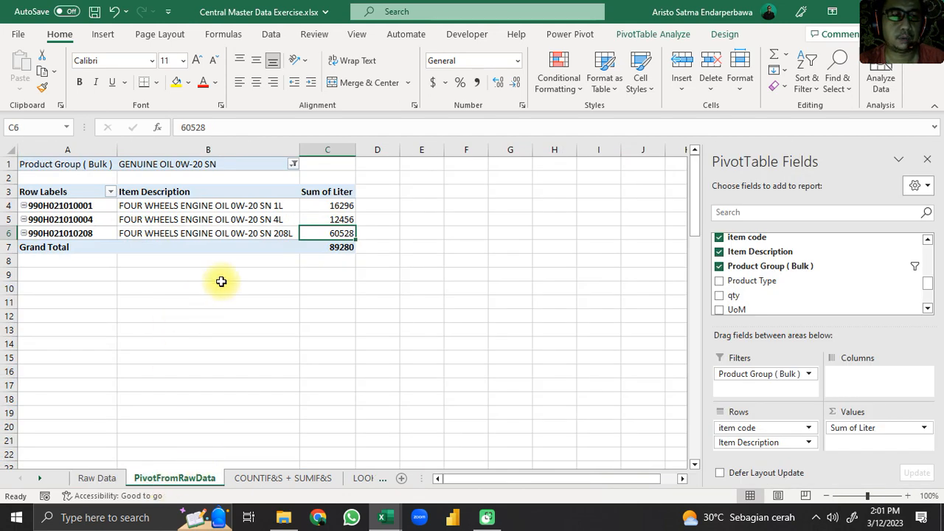
left_click(249, 226)
left_click(400, 204)
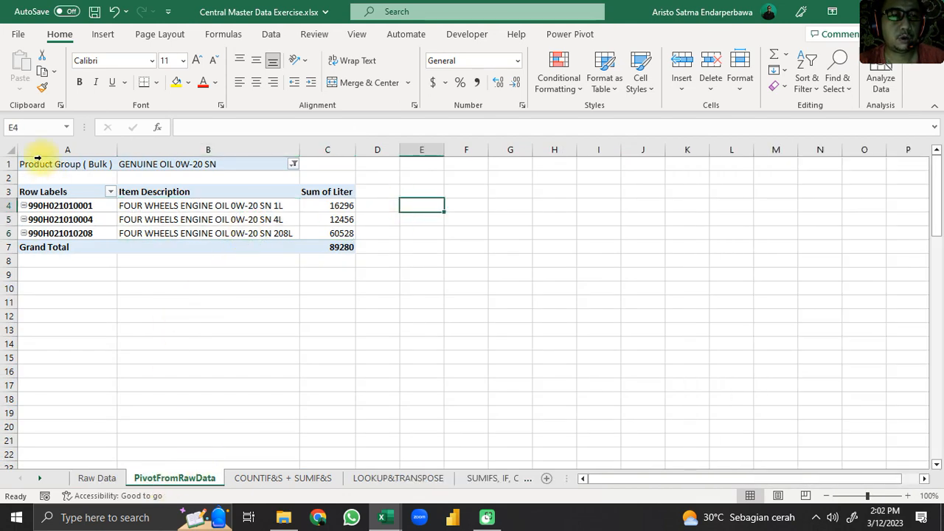
Copy the pivot table in columns A to C and paste the duplicate starting at column G
left_click_drag(38, 151, 308, 138)
left_click_drag(62, 150, 320, 144)
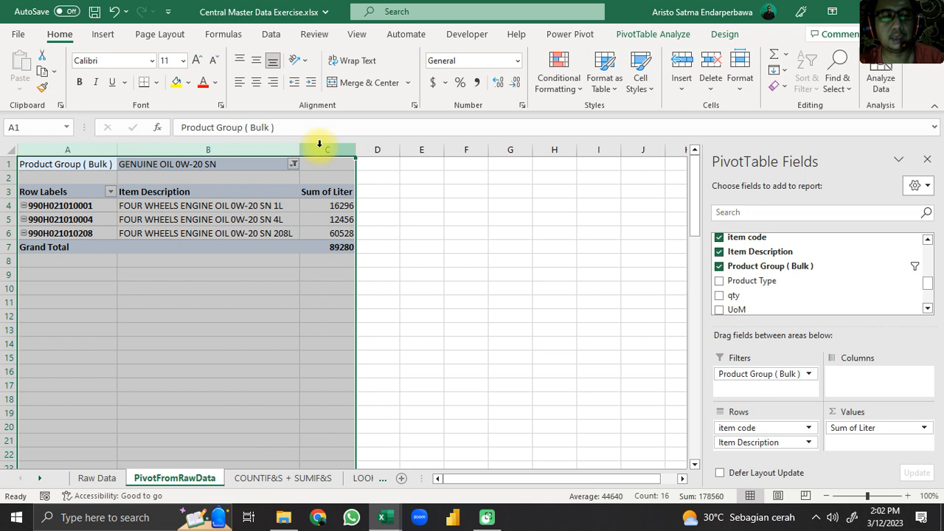
left_click_drag(53, 149, 310, 136)
key("ctrl+c")
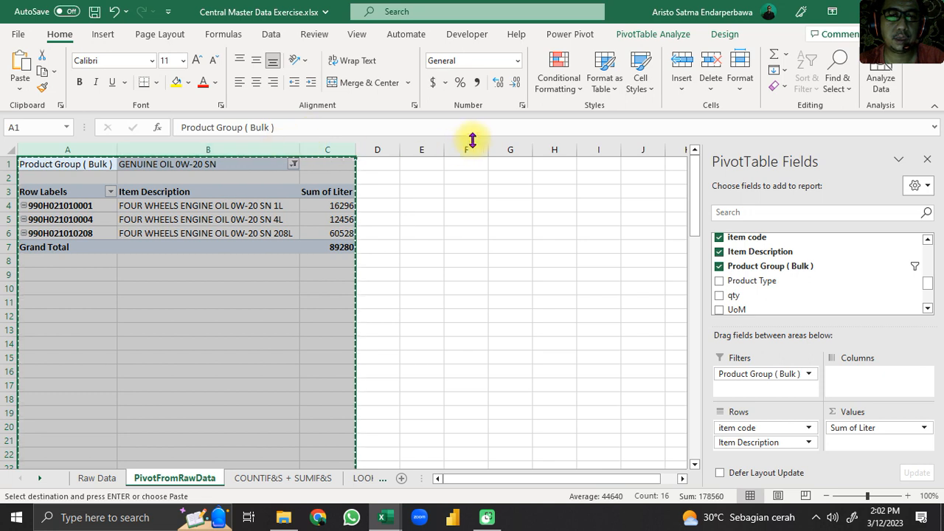
left_click(510, 147)
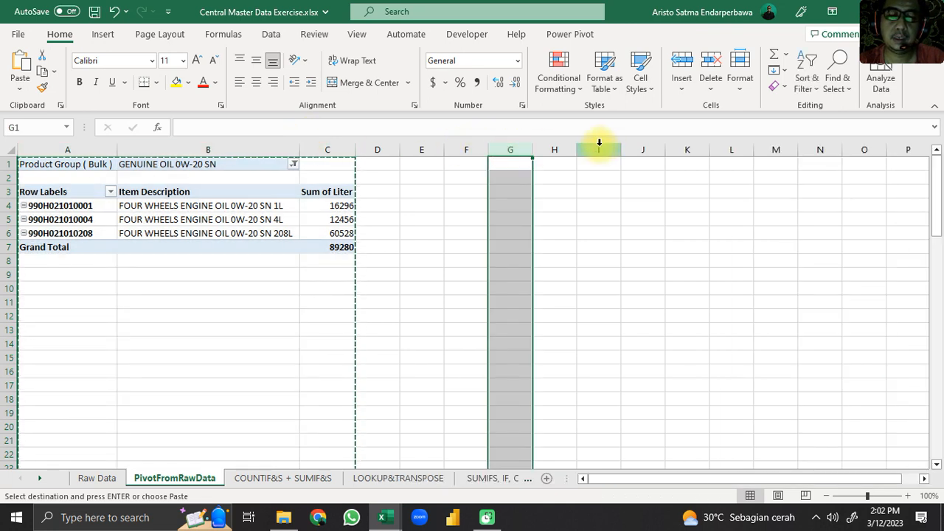
key("ctrl+v")
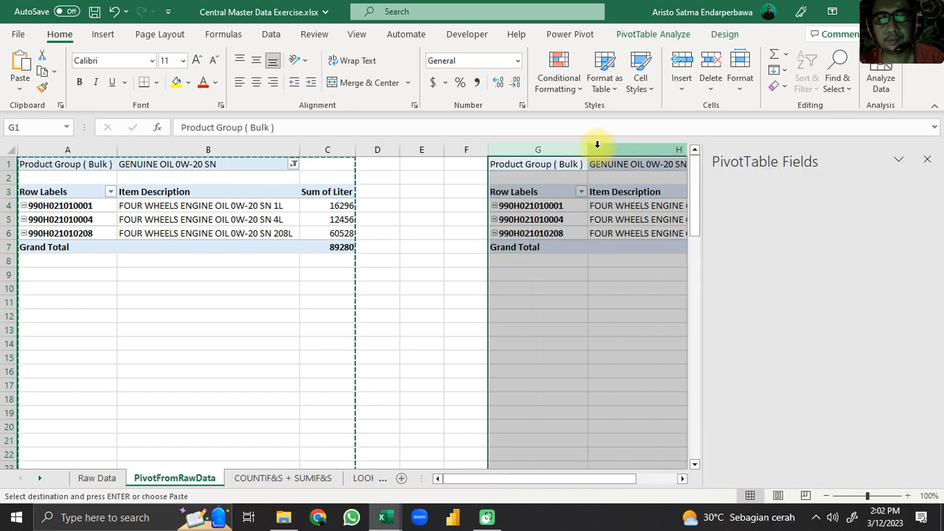
Remove item code, Item Description and the Product Group ( Bulk ) filter from the copied pivot table, keeping only the Liter value
left_click(508, 219)
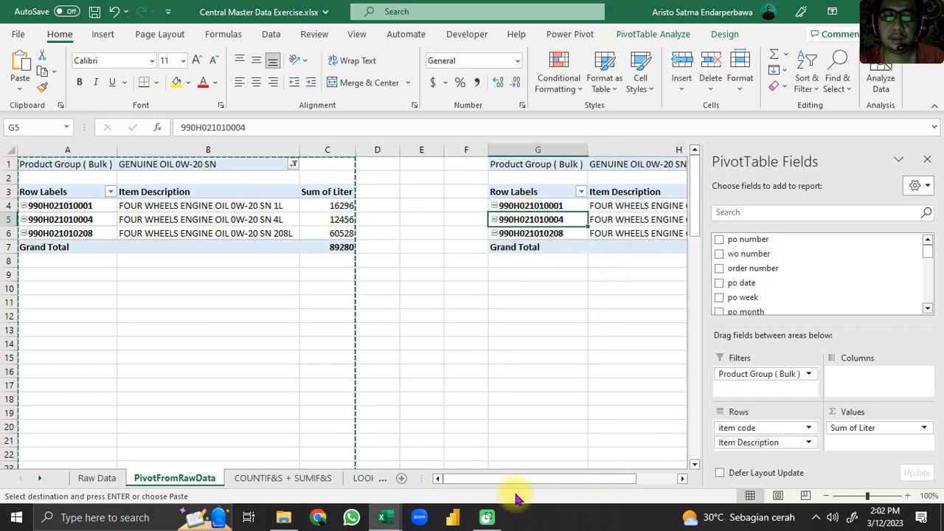
left_click_drag(516, 479, 670, 491)
left_click(450, 191)
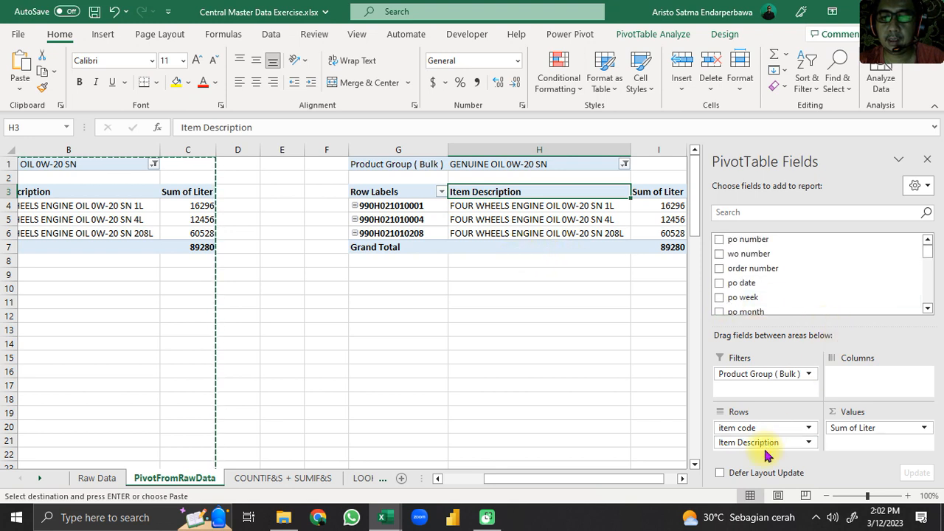
left_click_drag(766, 432, 642, 436)
left_click_drag(766, 432, 659, 427)
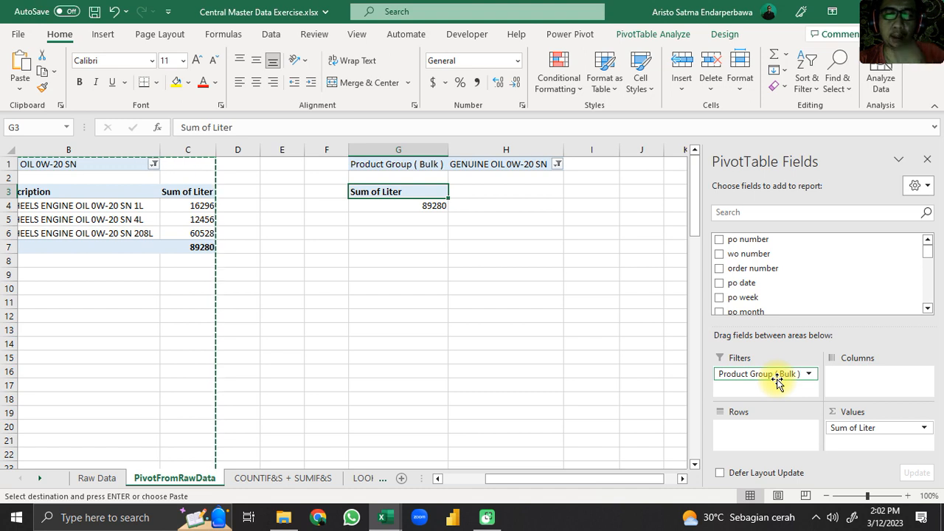
left_click_drag(777, 377, 552, 400)
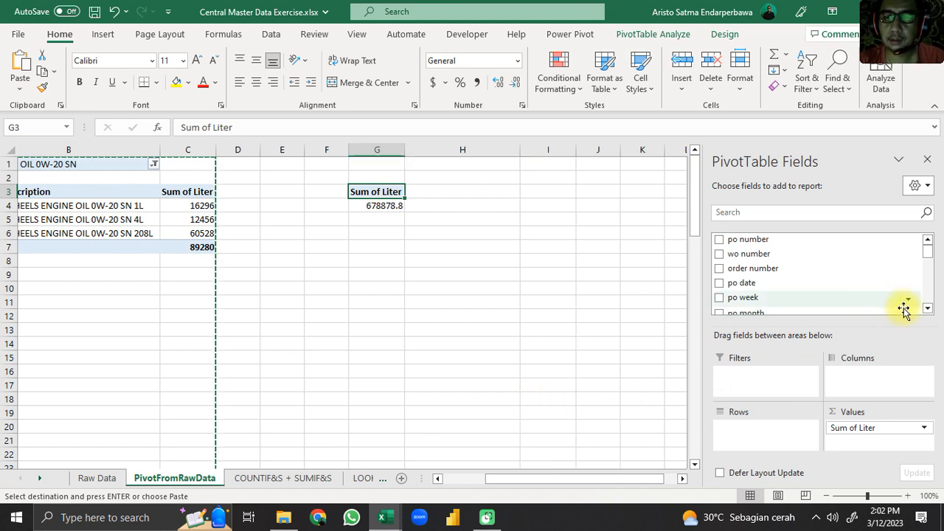
Change the copied pivot's Liter value field to summarize by Count
left_click(854, 434)
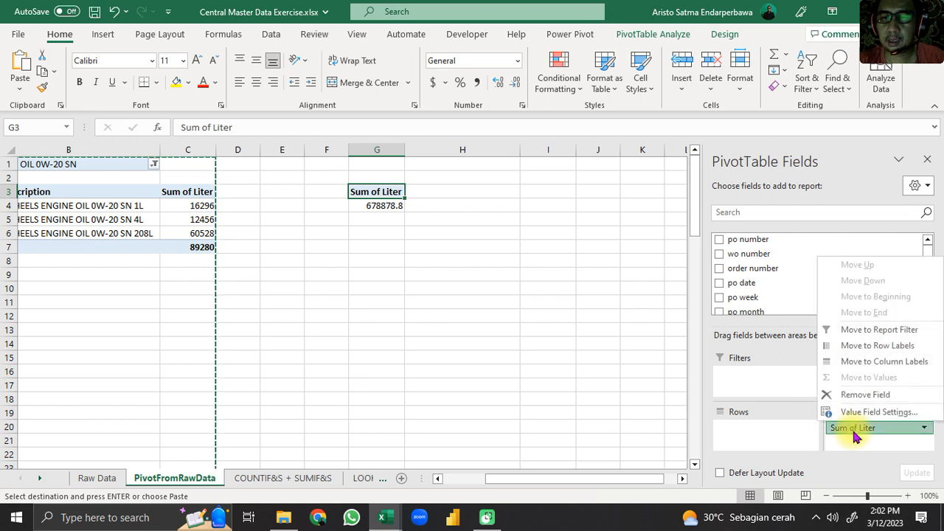
left_click(508, 412)
left_click(399, 211)
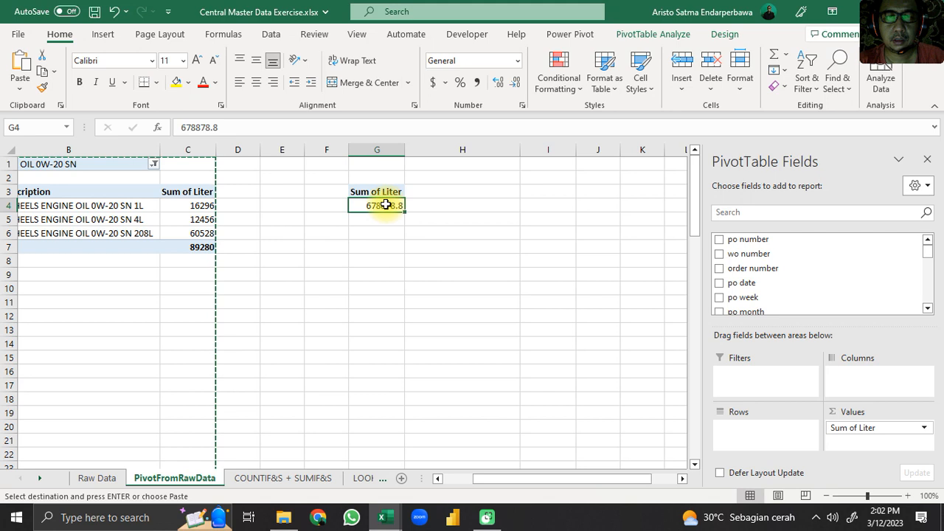
left_click(856, 432)
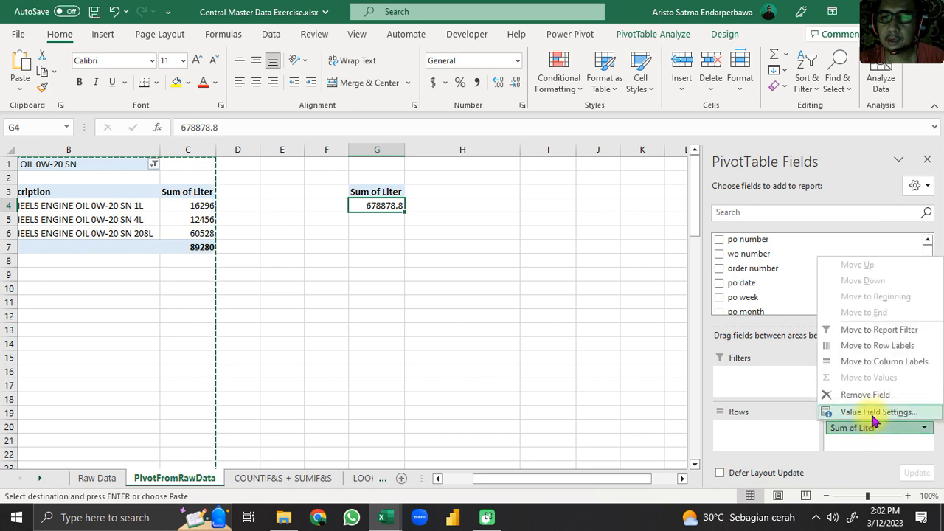
left_click(873, 413)
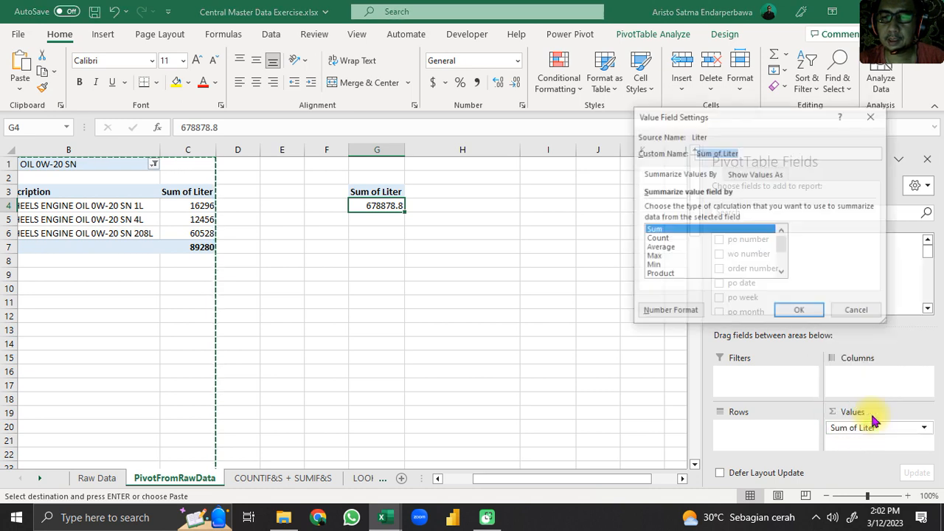
left_click(664, 239)
left_click(798, 311)
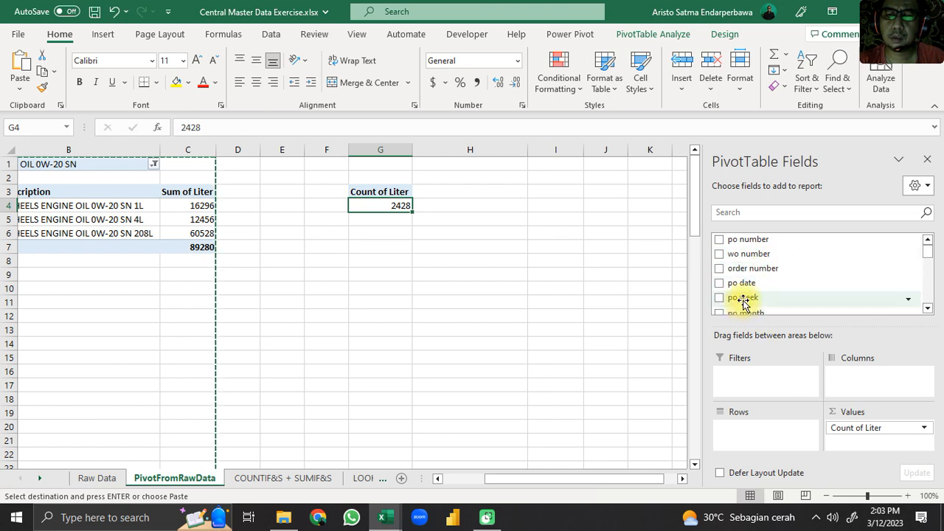
Add po week as a report filter and City as the row field of the copied pivot table
left_click_drag(743, 302, 775, 392)
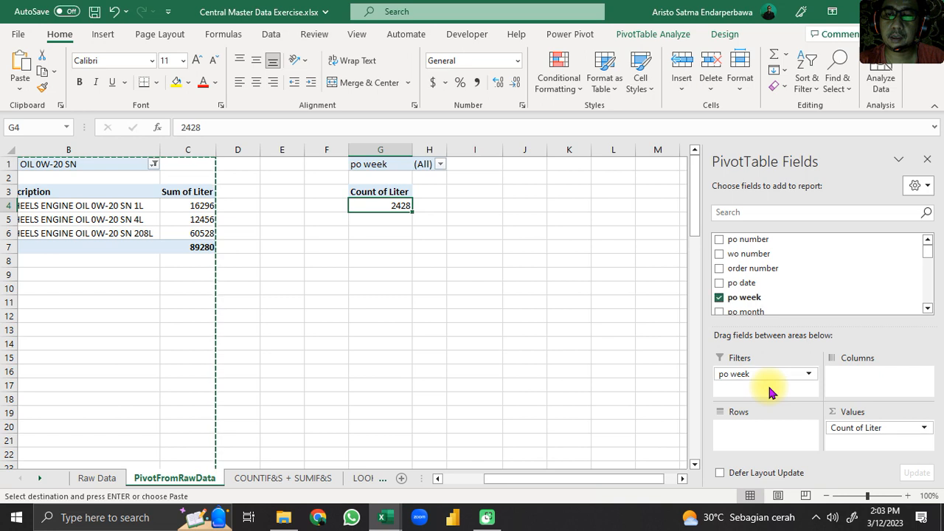
left_click(928, 309)
left_click(928, 310)
left_click(928, 310)
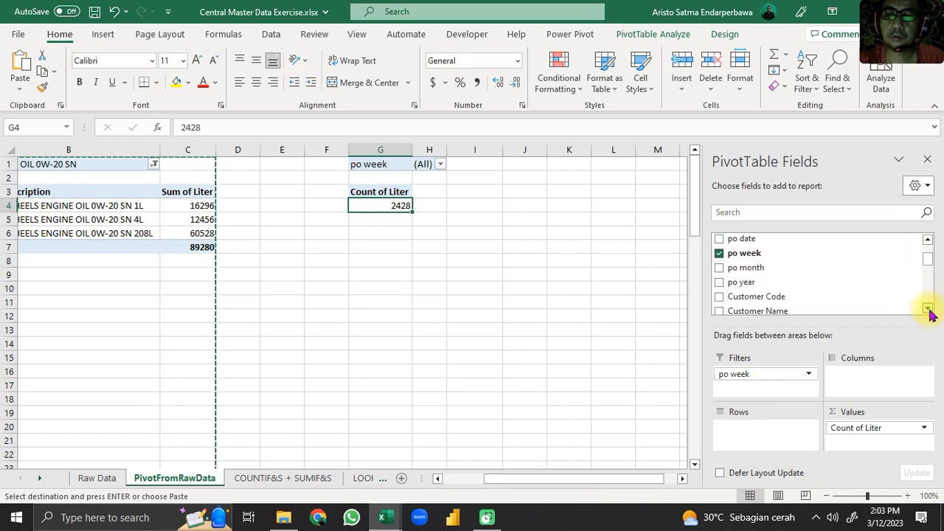
left_click(928, 310)
left_click(928, 310)
left_click(928, 310)
left_click(928, 310)
left_click_drag(736, 288, 764, 450)
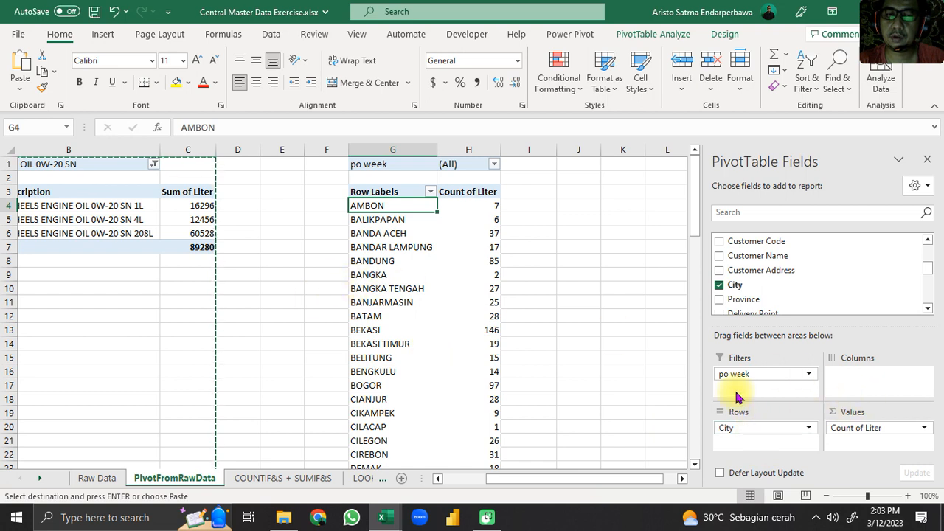
Filter the City row labels of the copied pivot table to show only SURABAYA and MAKASSAR
left_click(430, 191)
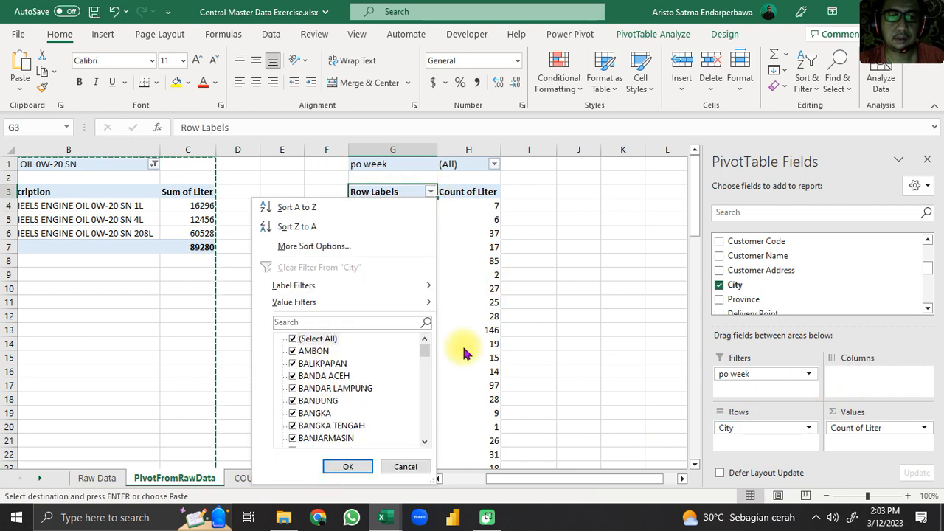
left_click(293, 339)
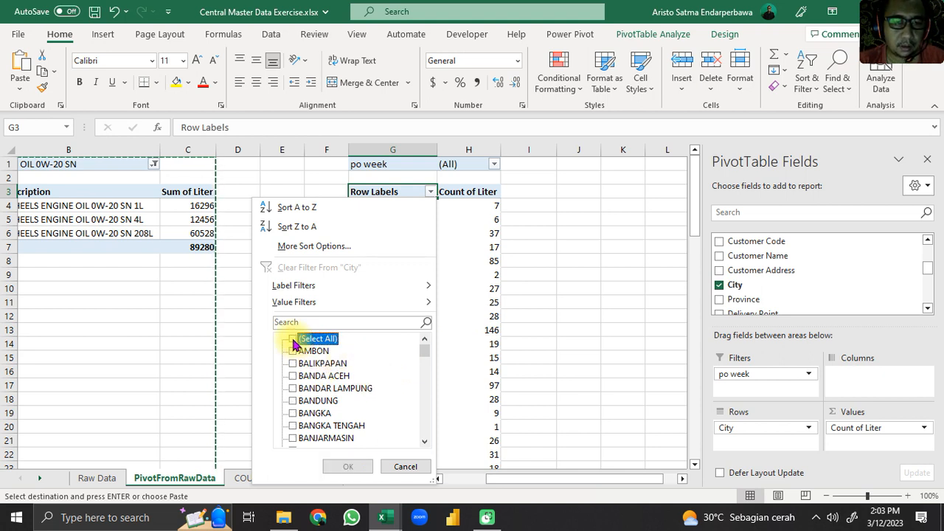
scroll(299, 351, "down", 7)
scroll(315, 358, "down", 12)
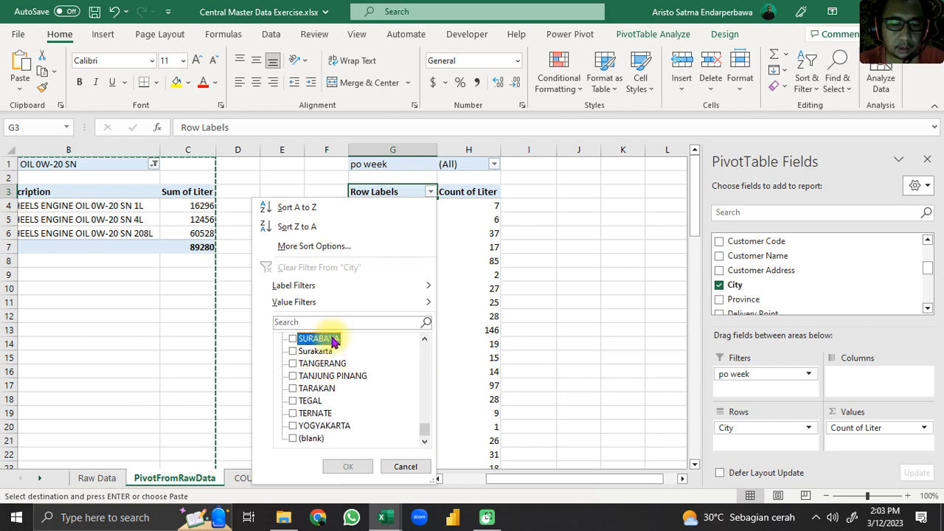
left_click(325, 339)
scroll(332, 369, "up", 2)
scroll(334, 378, "up", 5)
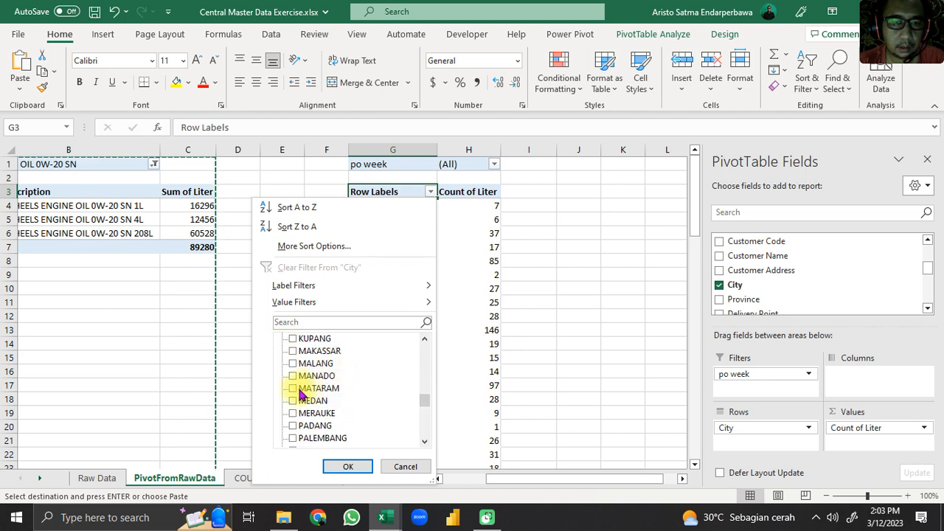
left_click(294, 351)
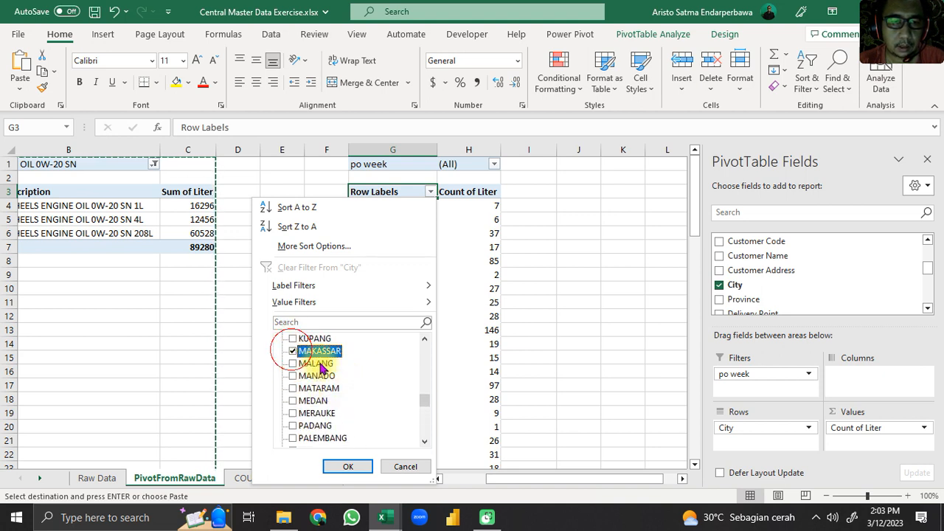
left_click(343, 463)
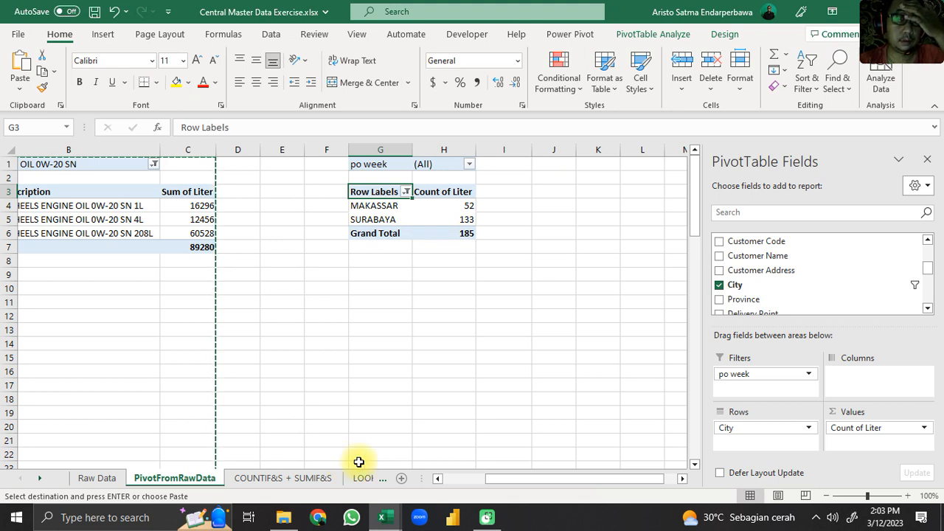
Add po week as a second report filter to the original pivot table, below Product Group ( Bulk )
left_click_drag(498, 481, 353, 480)
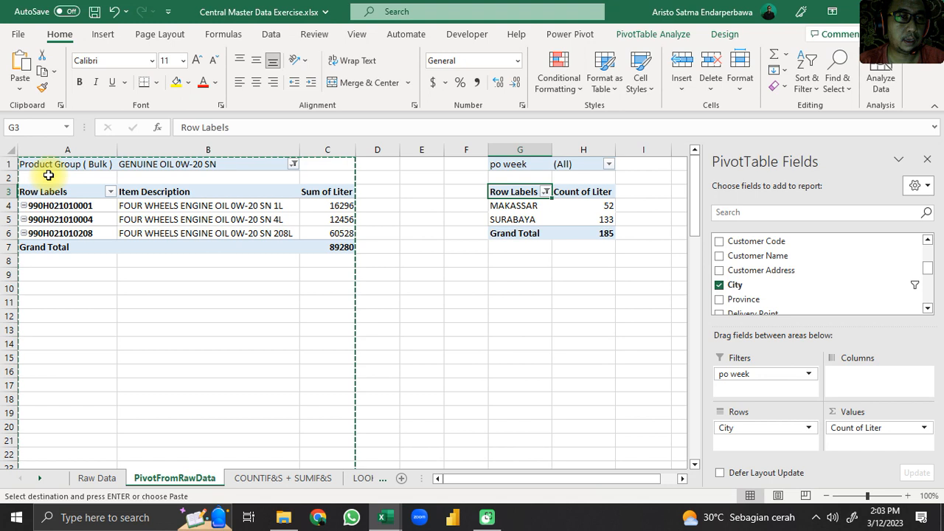
left_click(51, 175)
left_click(48, 164)
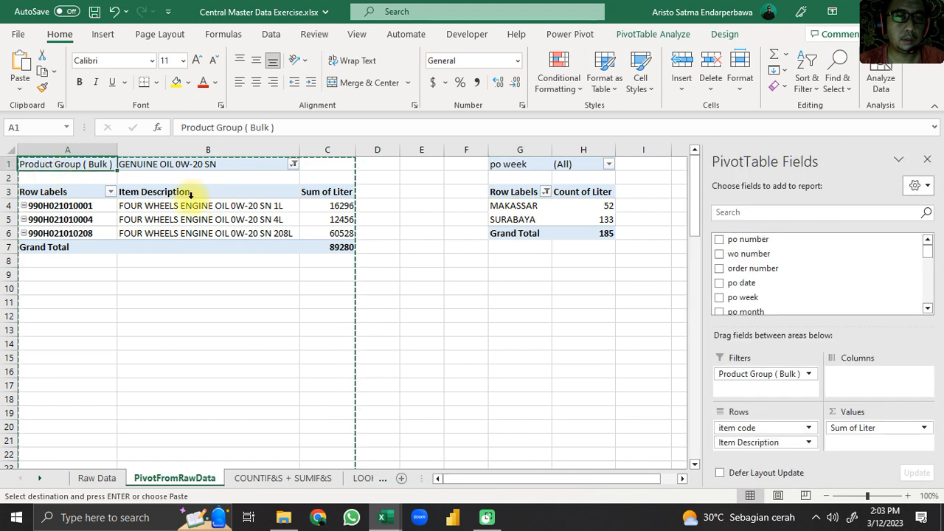
left_click(109, 209)
left_click(64, 177)
left_click(64, 164)
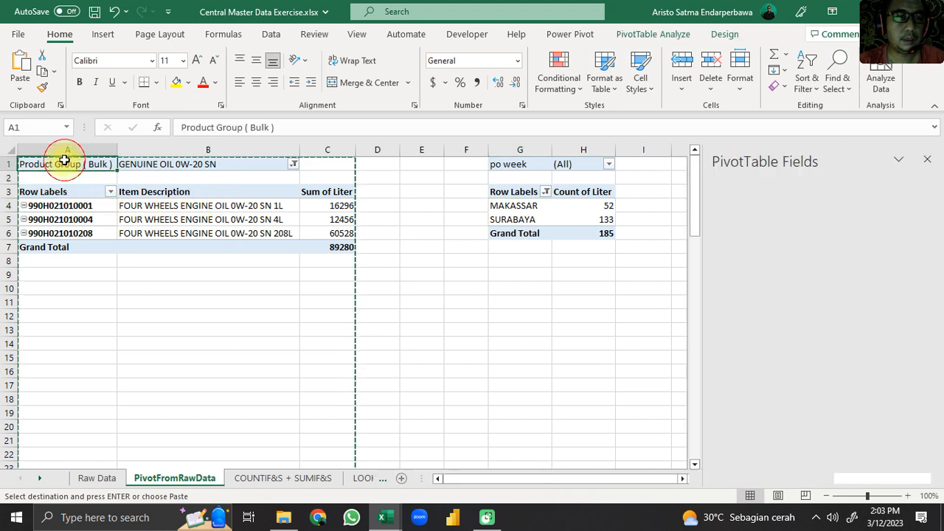
left_click(56, 204)
left_click(63, 165)
left_click(64, 178)
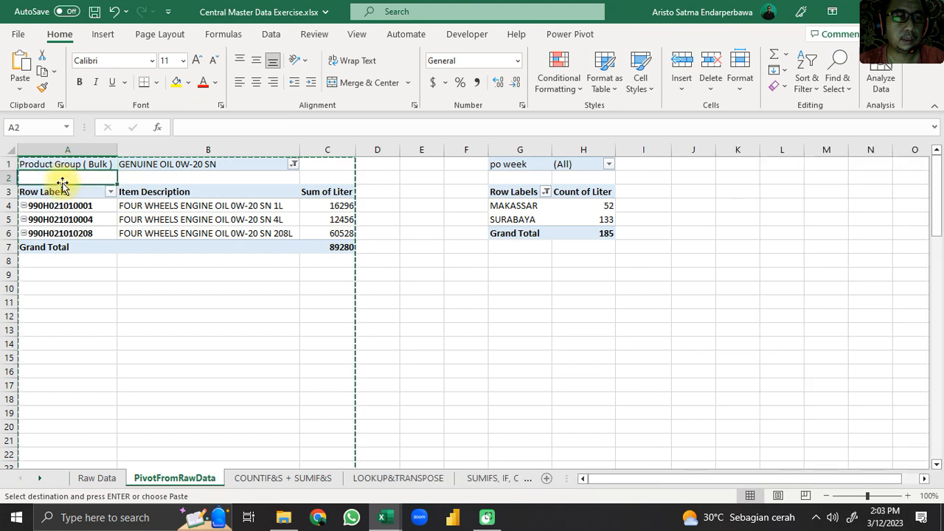
left_click(56, 204)
left_click(67, 177)
left_click(67, 165)
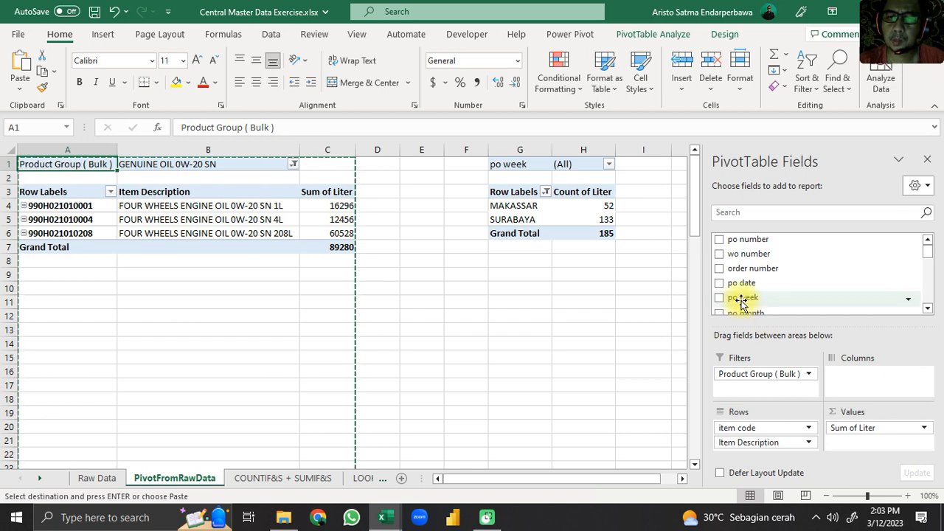
left_click_drag(741, 301, 781, 390)
left_click(208, 233)
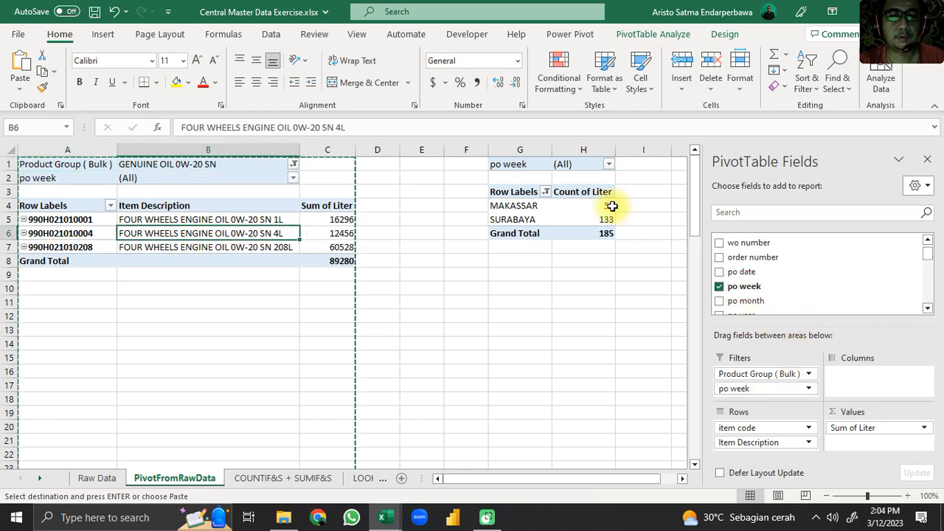
left_click(606, 206)
left_click(250, 250)
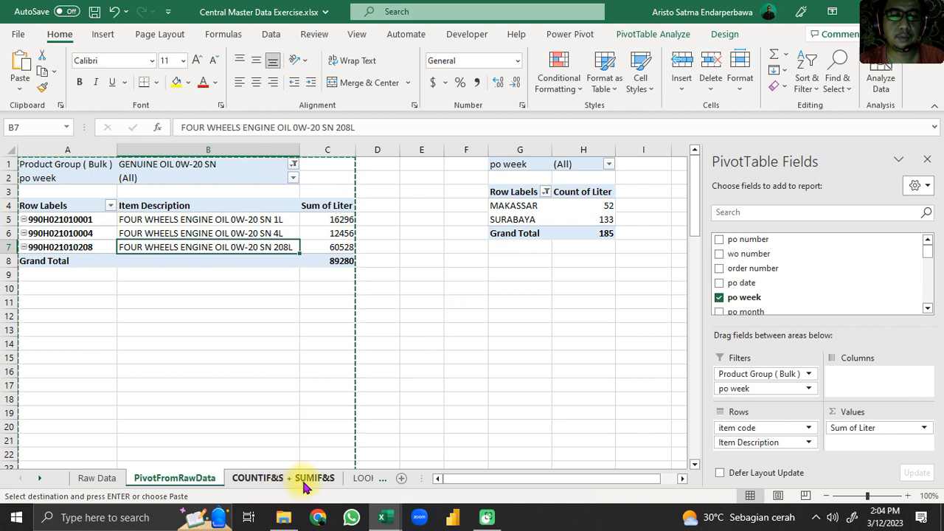
Examine the item codes, descriptions and empty Liter cells of the SUMIF table on the COUNTIF&S + SUMIF&S sheet
left_click(260, 479)
scroll(394, 422, "up", 4)
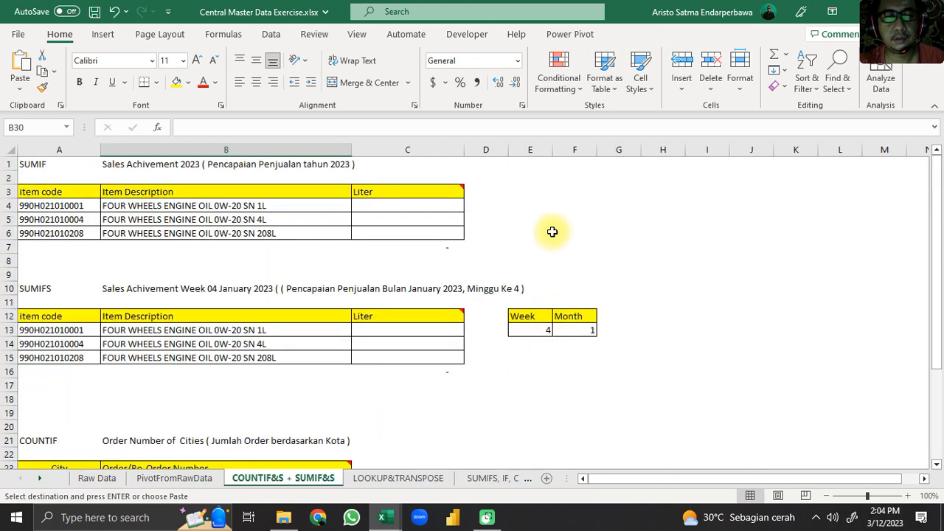
left_click(517, 214)
left_click(428, 203)
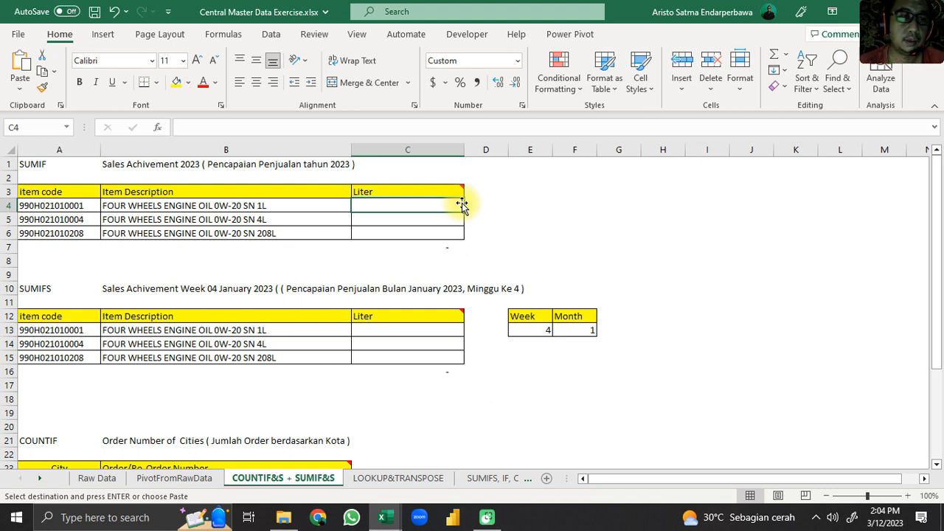
left_click(224, 211)
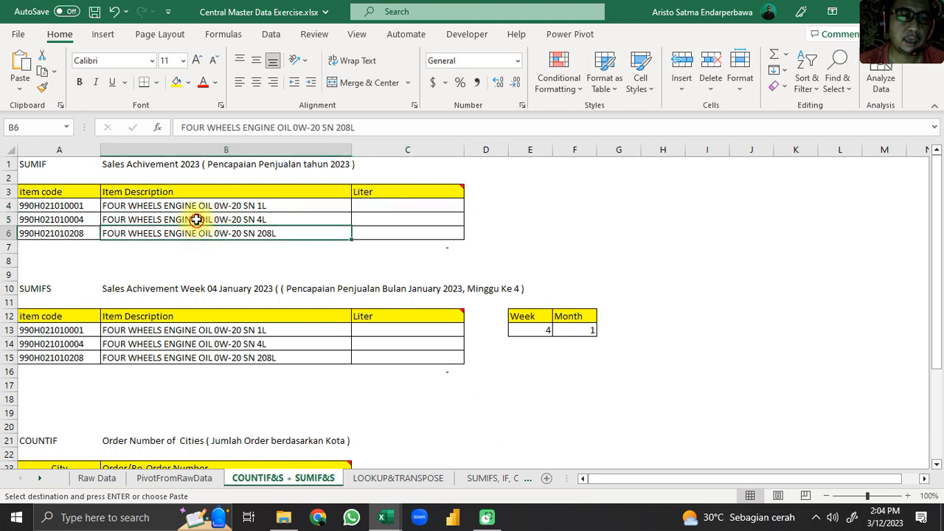
left_click(84, 208)
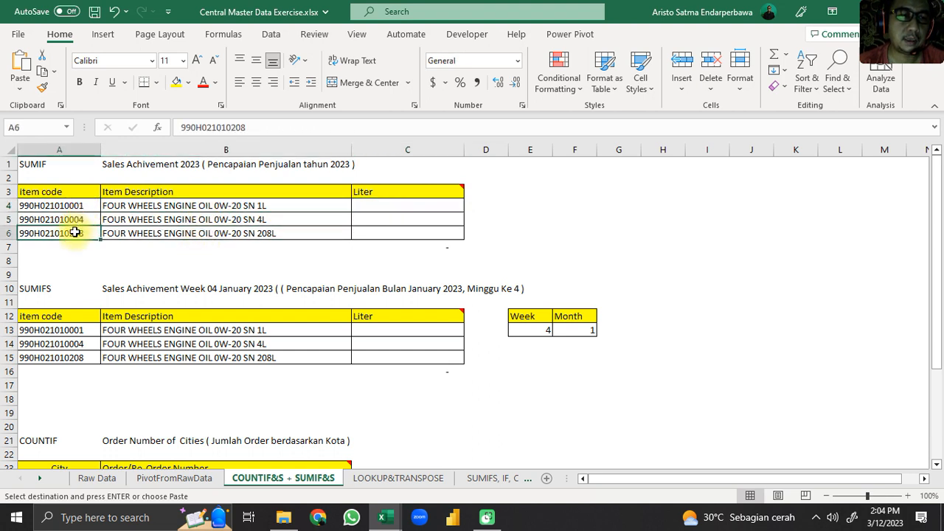
left_click(145, 206)
left_click(143, 234)
left_click(153, 220)
left_click(133, 206)
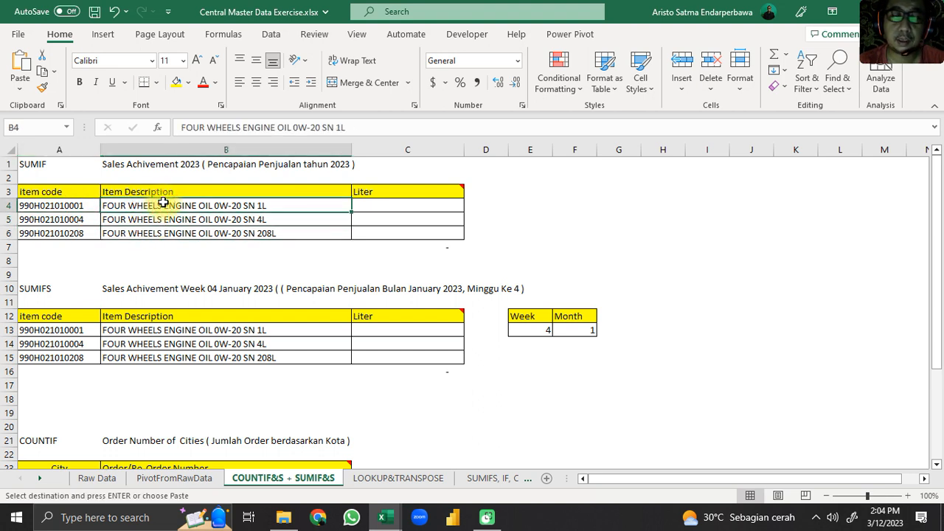
Examine the item code and Liter columns in Raw Data, and read the note on the SUMIF table's Liter header
left_click(106, 482)
scroll(730, 362, "up", 10)
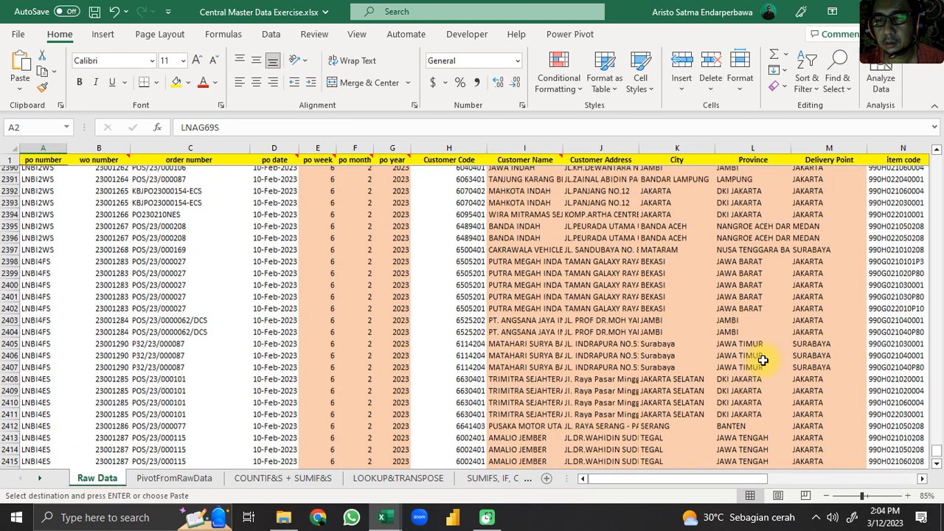
left_click_drag(655, 478, 888, 479)
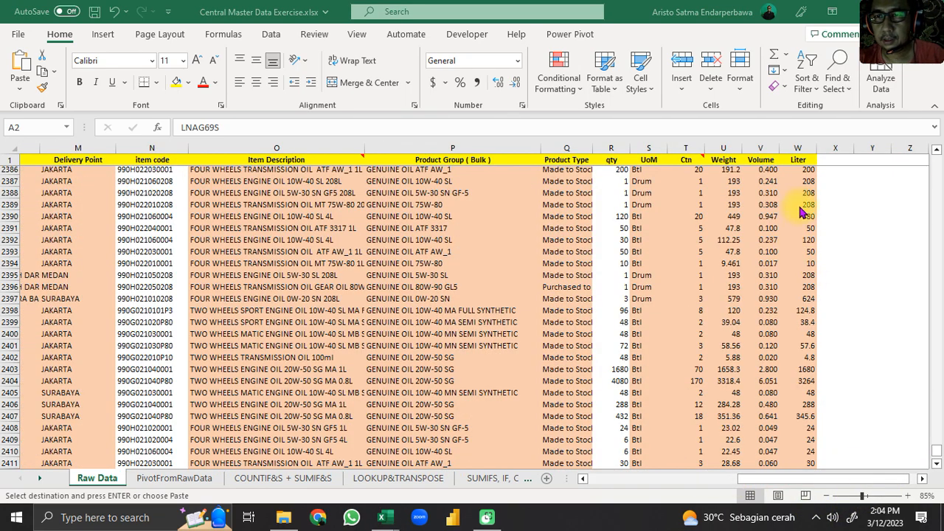
scroll(803, 200, "up", 19)
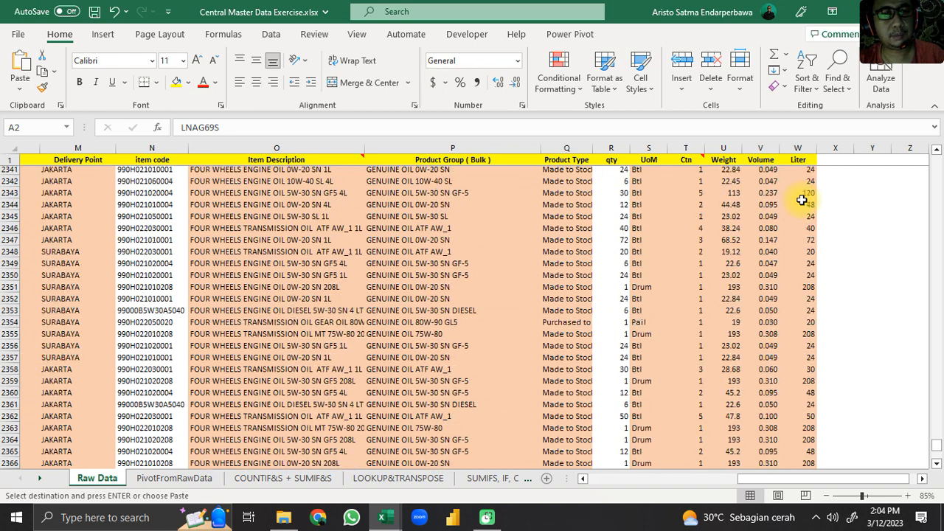
left_click(301, 479)
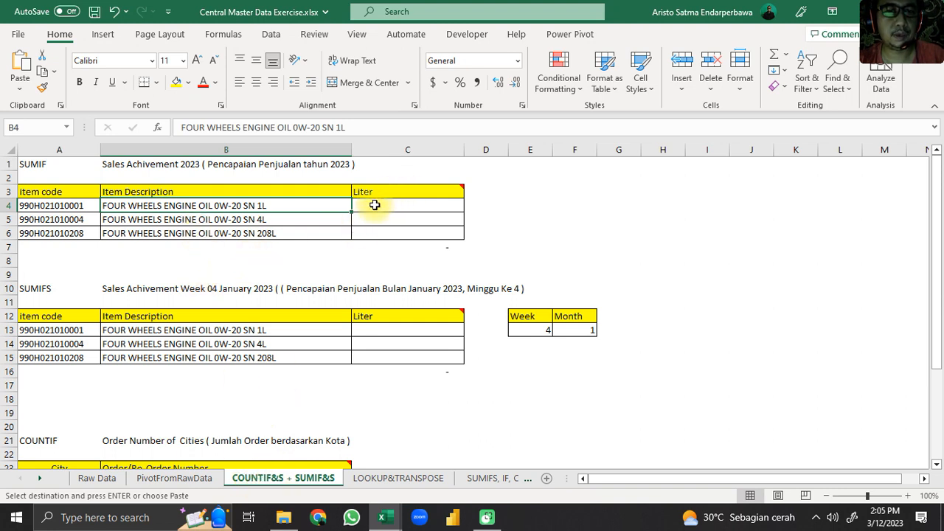
mouse_move(386, 190)
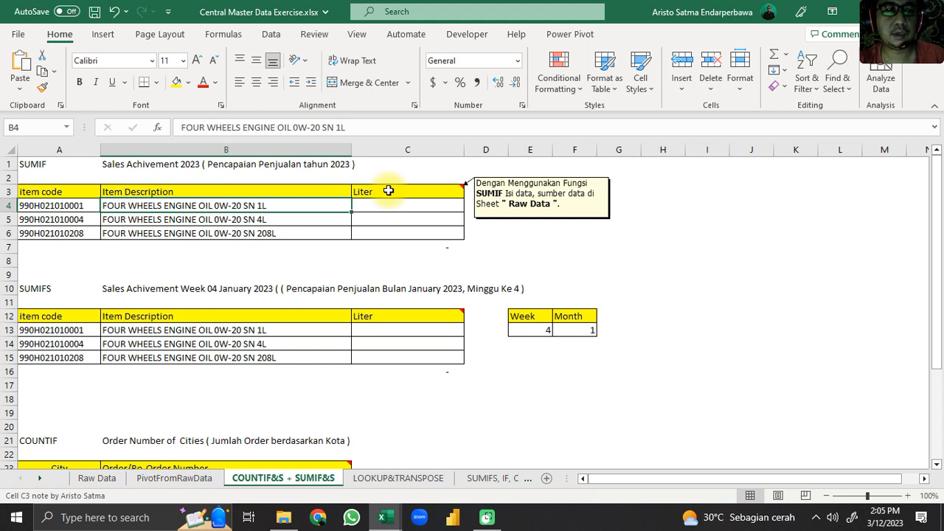
left_click(263, 164)
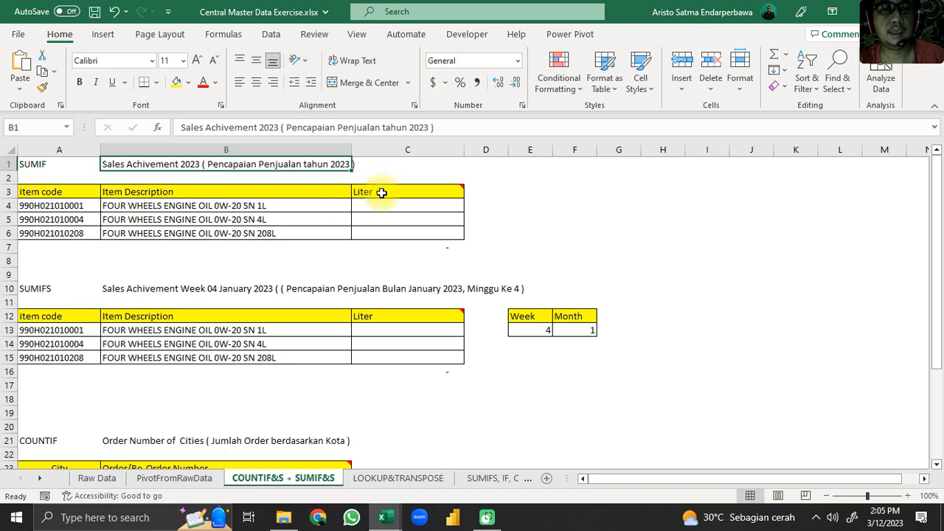
Review the Liter column of the Raw Data sheet up to its first data rows
left_click(97, 478)
scroll(778, 254, "up", 14)
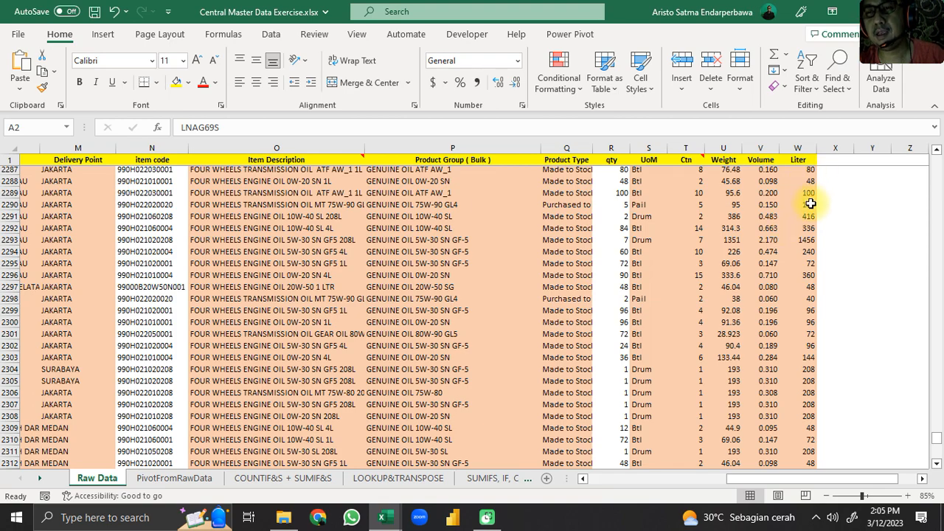
scroll(807, 208, "up", 9)
scroll(810, 205, "up", 8)
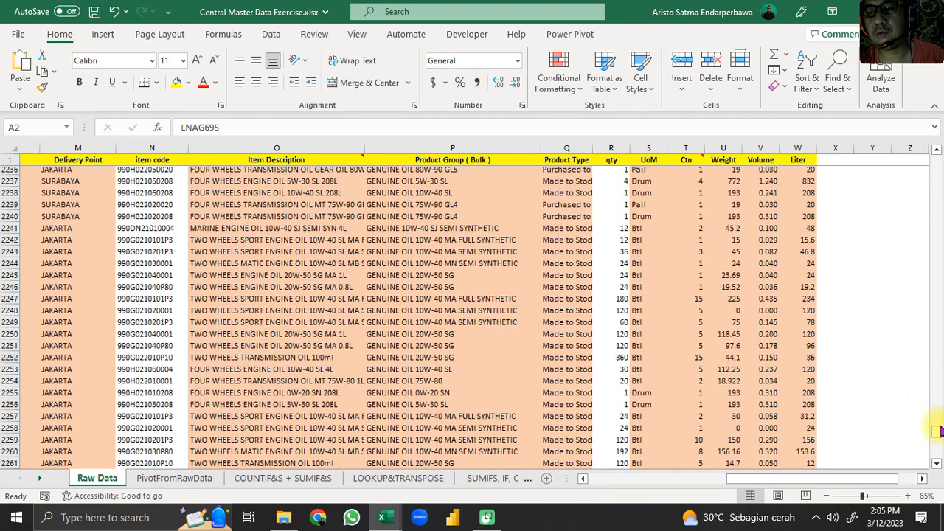
left_click_drag(937, 434, 934, 135)
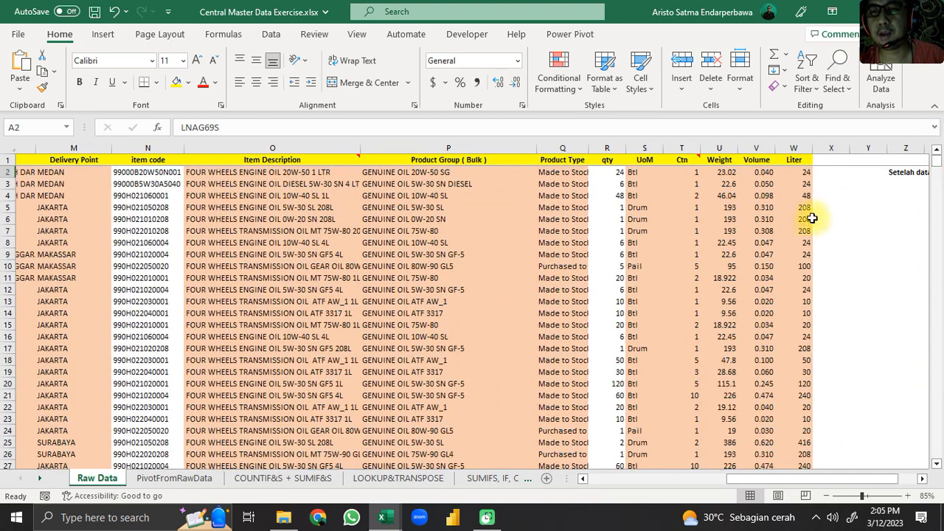
Start a SUMIF formula in Liter cell C4 of the COUNTIF&S + SUMIF&S sheet and open its function arguments
left_click(316, 481)
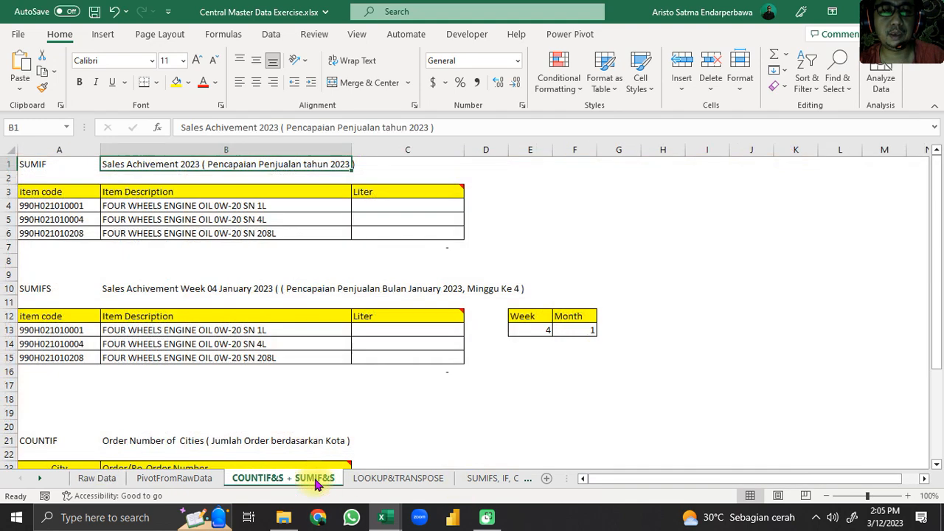
left_click(411, 208)
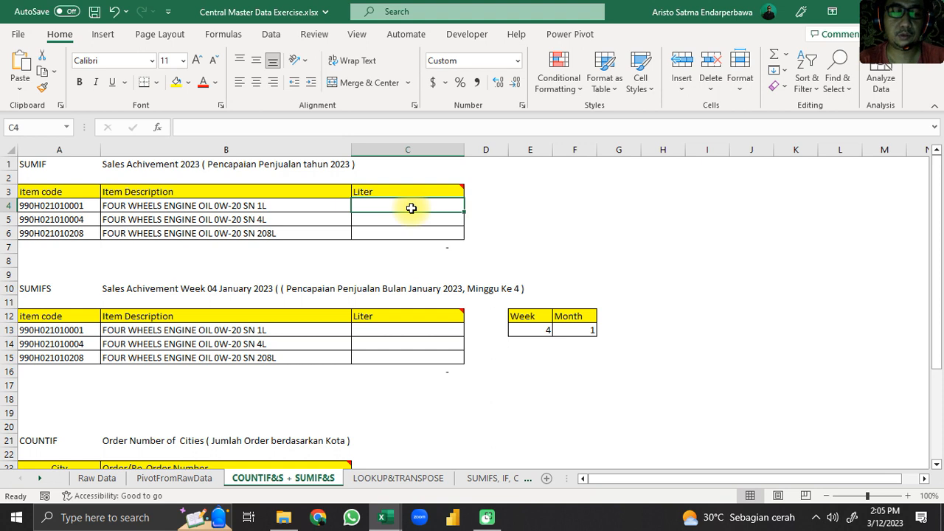
type("=")
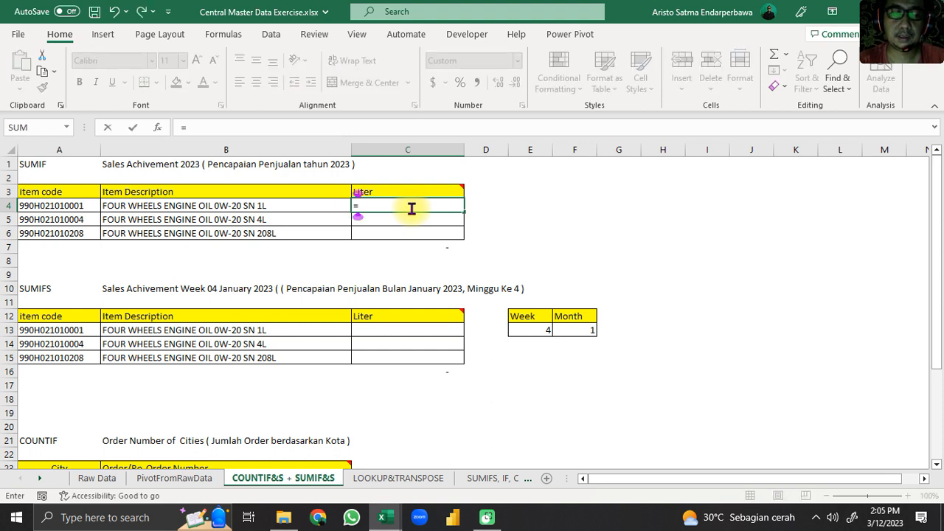
type("sum")
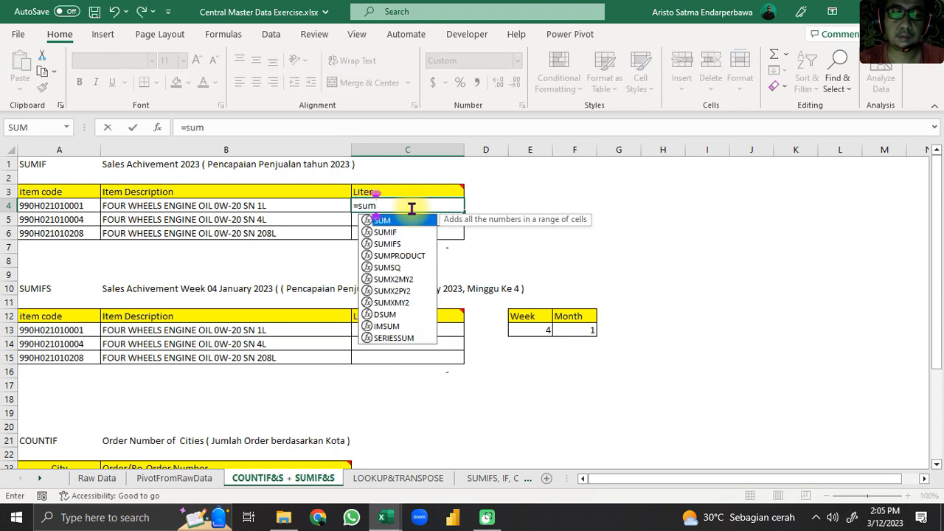
type("if(")
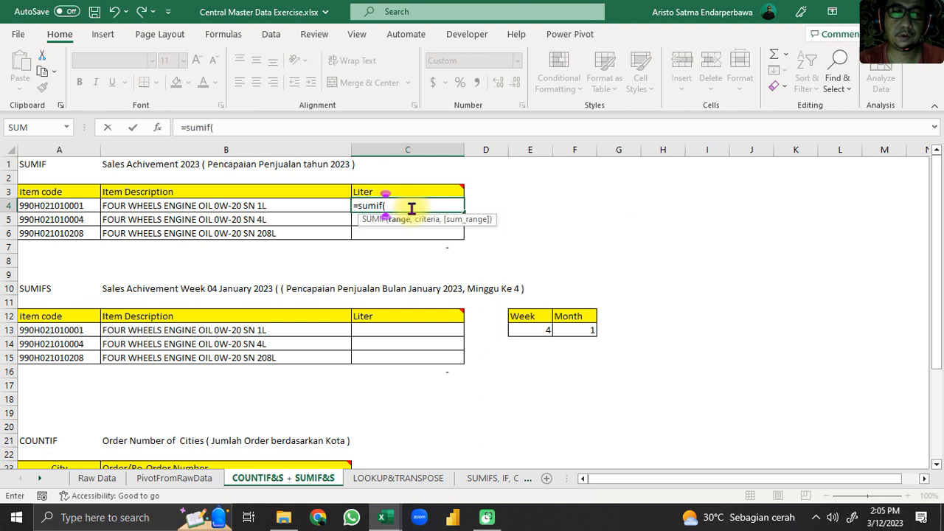
left_click(158, 127)
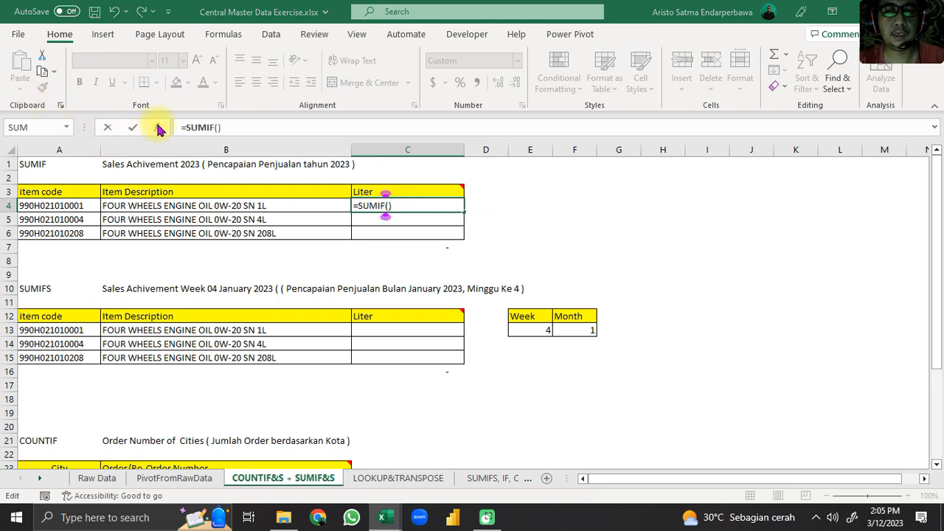
Move the function arguments dialog clear of the table and review the Range, Criteria and Sum_range descriptions
left_click_drag(664, 122, 676, 55)
left_click(685, 108)
left_click(687, 112)
left_click(689, 127)
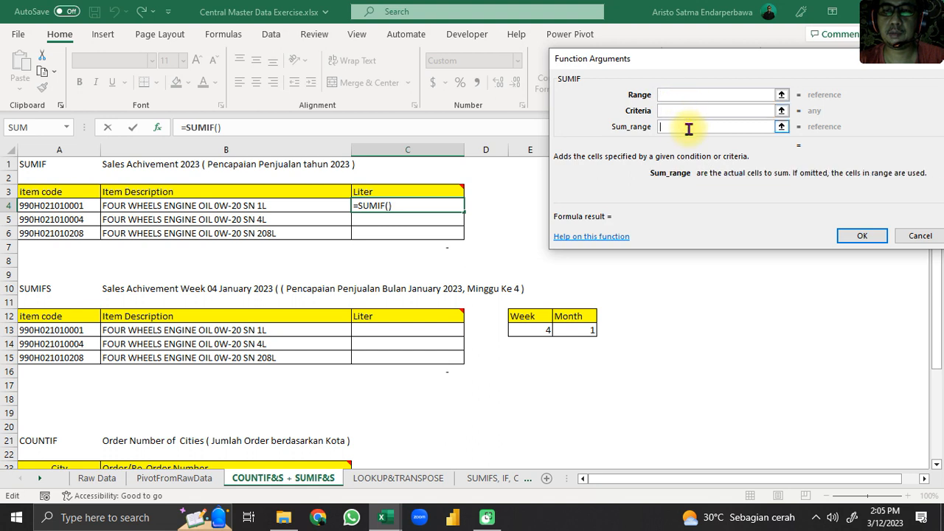
left_click(691, 95)
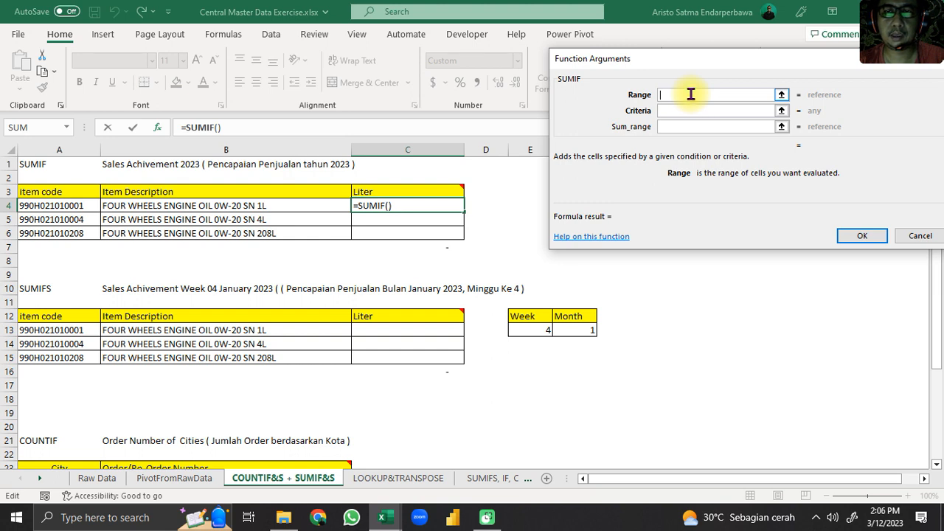
left_click(670, 111)
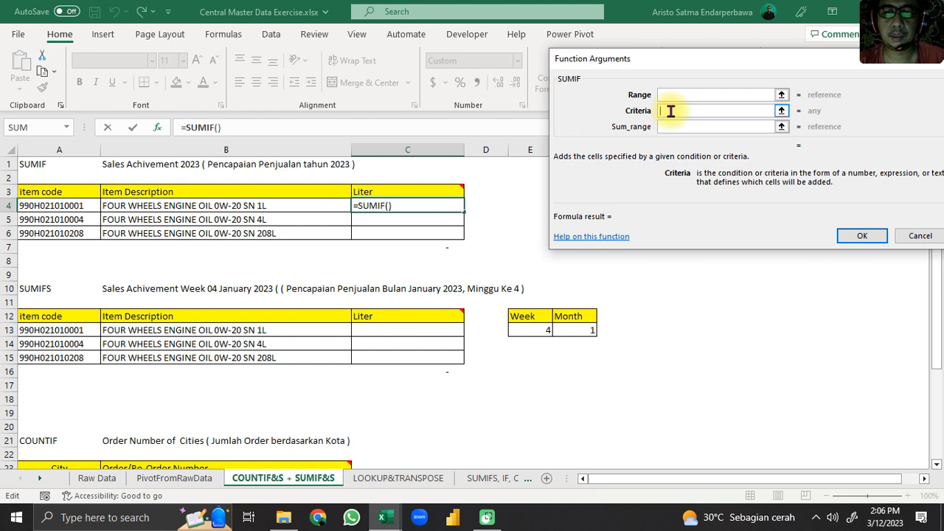
left_click(871, 493)
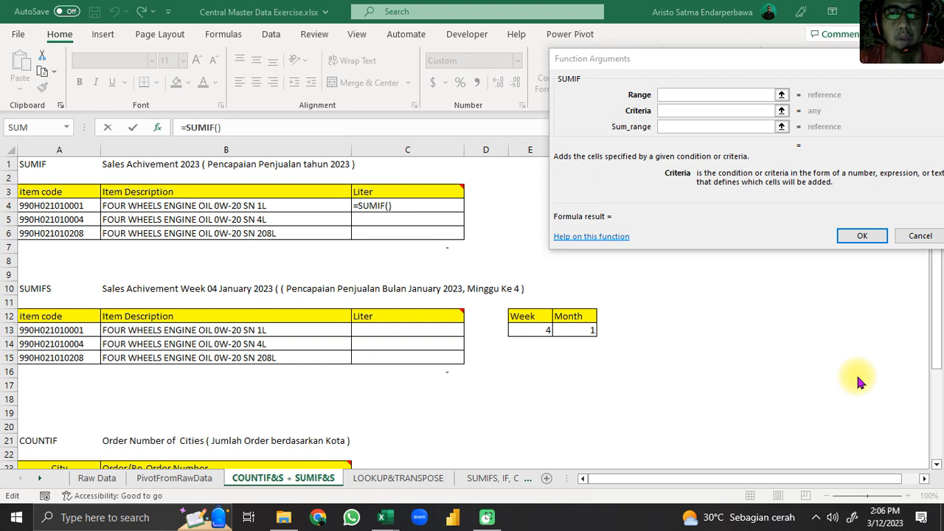
Set the SUMIF Range to the item codes in N2:N2429 of the Raw Data sheet
left_click(689, 96)
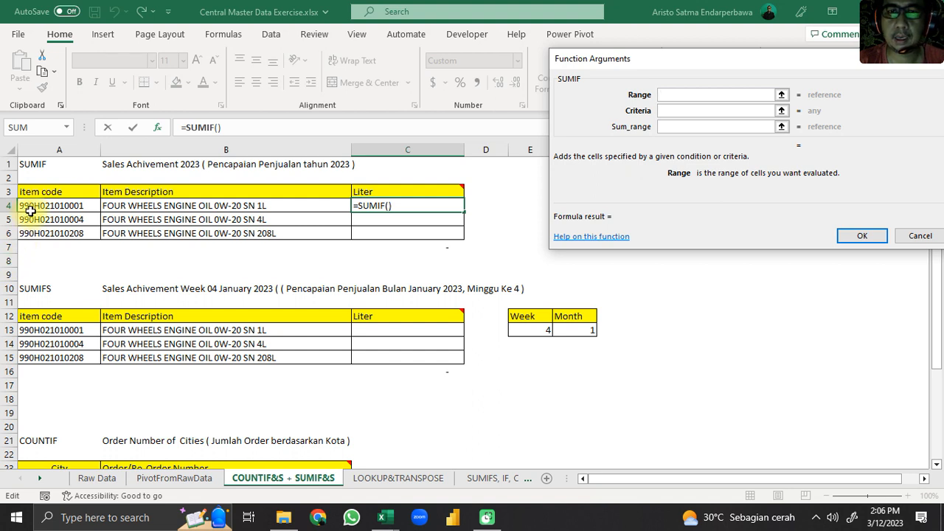
left_click(97, 478)
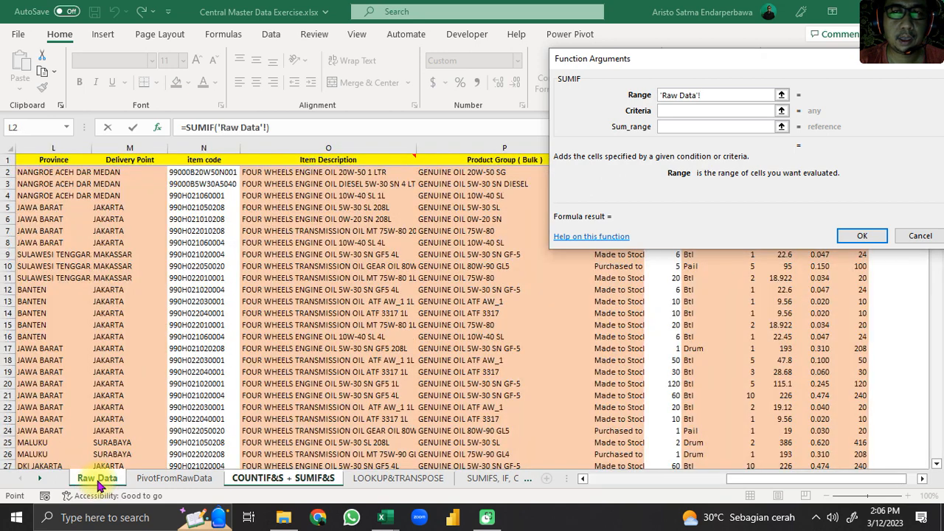
left_click(207, 171)
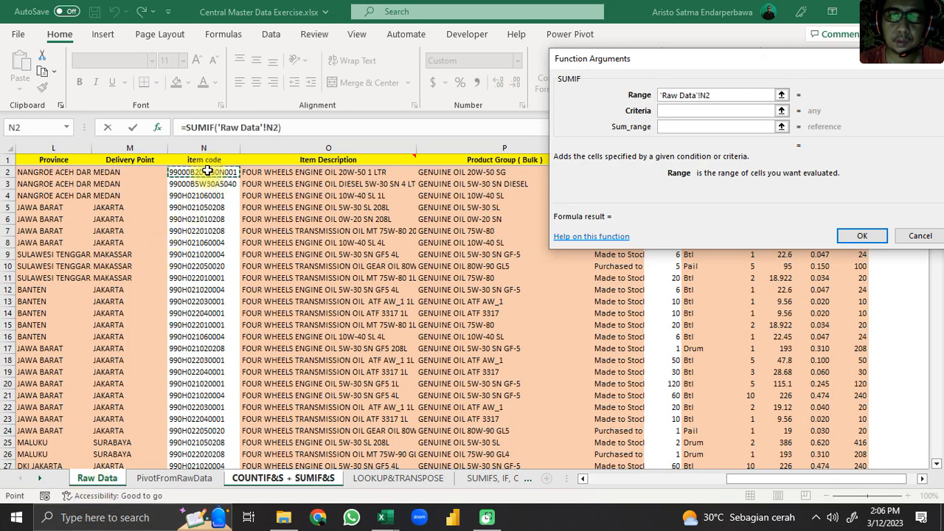
key("ctrl+shift+Down")
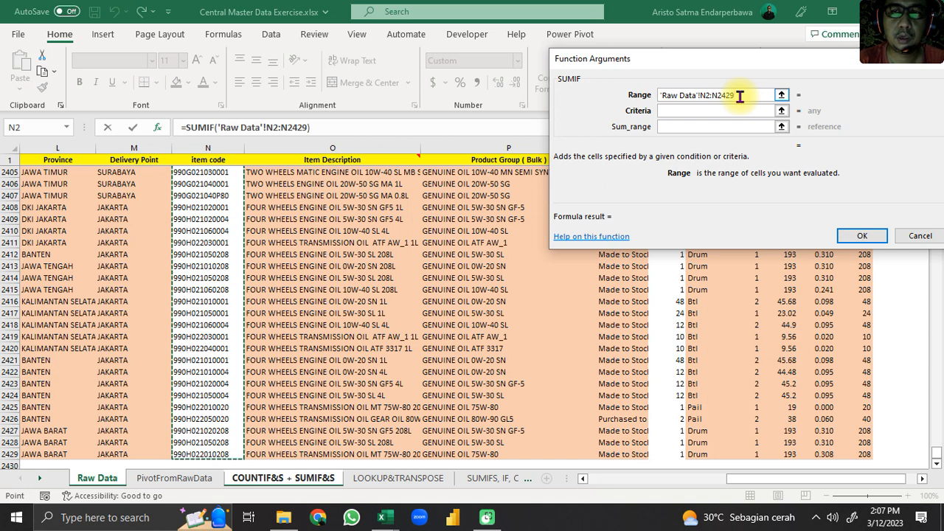
left_click(702, 97)
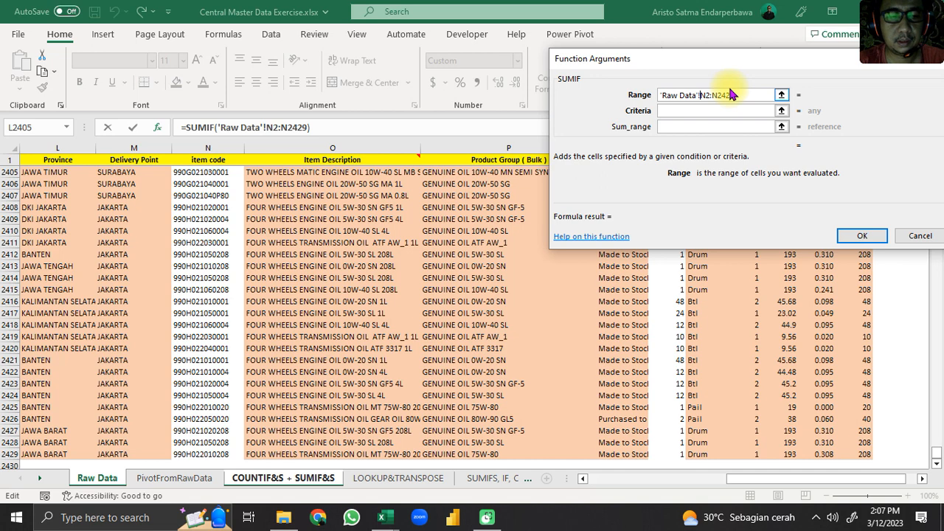
type("$")
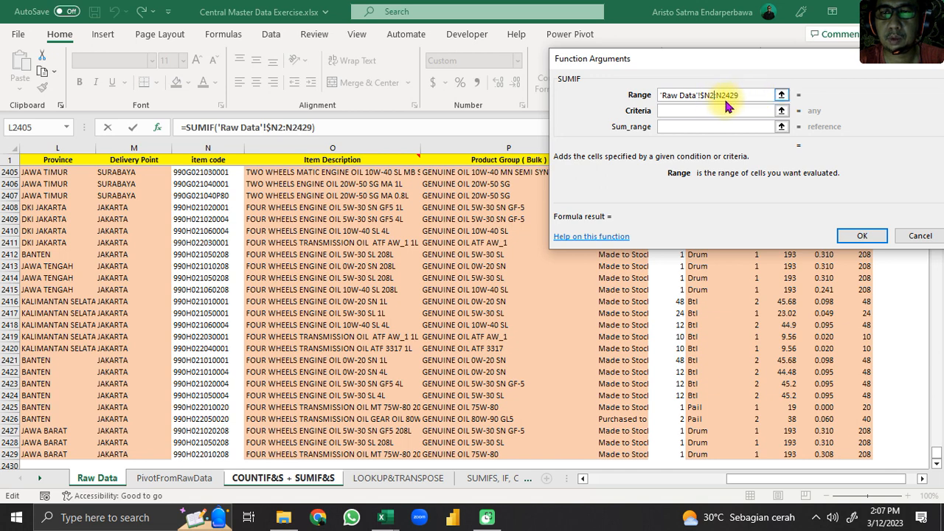
left_click(708, 96)
key("BackSpace")
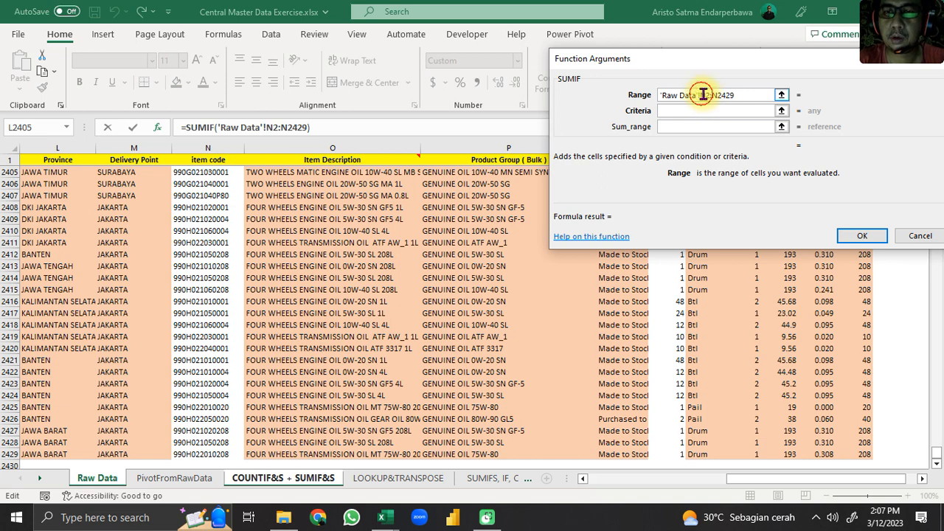
Make the Range reference absolute as $N$2:$N$2429 and set the Criteria to item code cell A4
left_click_drag(701, 96, 747, 95)
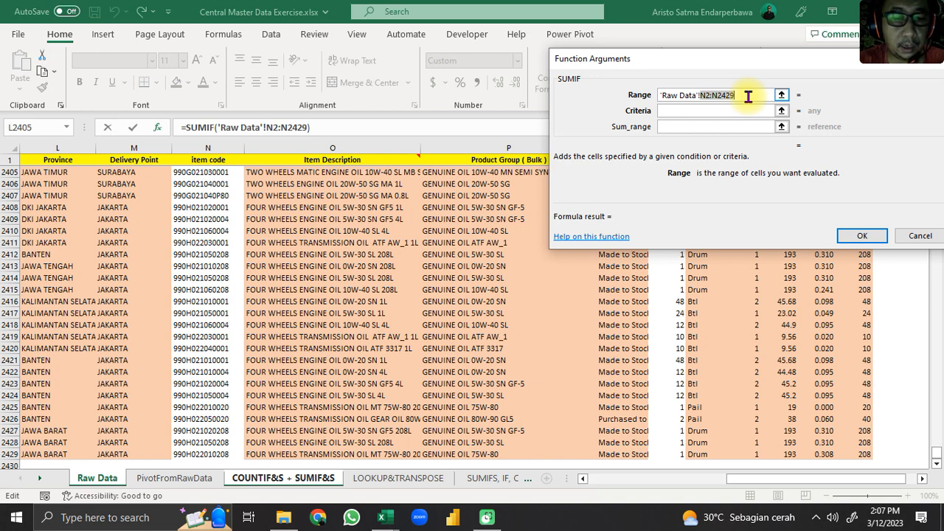
key("F4")
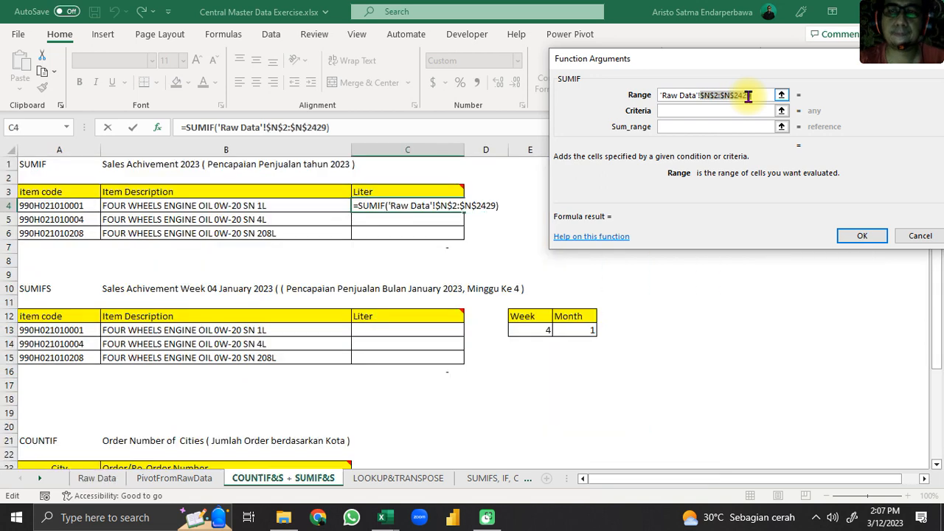
left_click(695, 111)
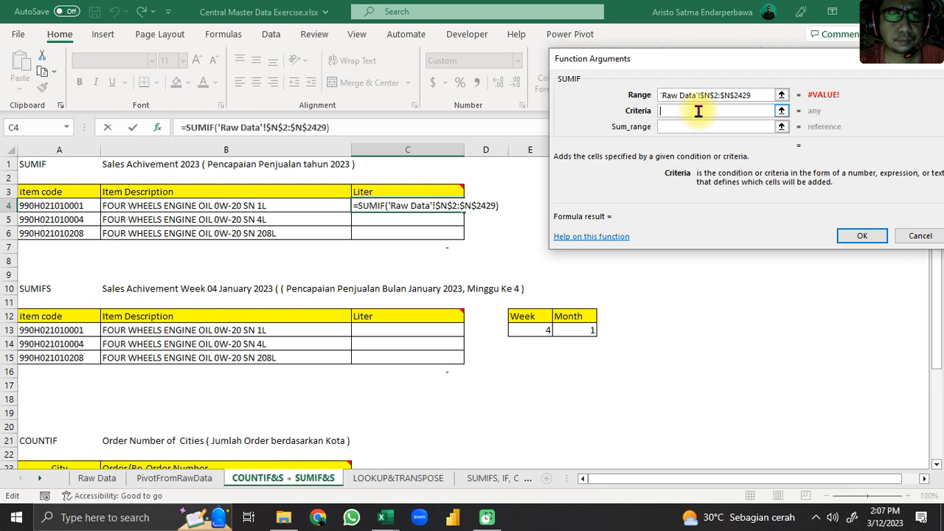
left_click(73, 210)
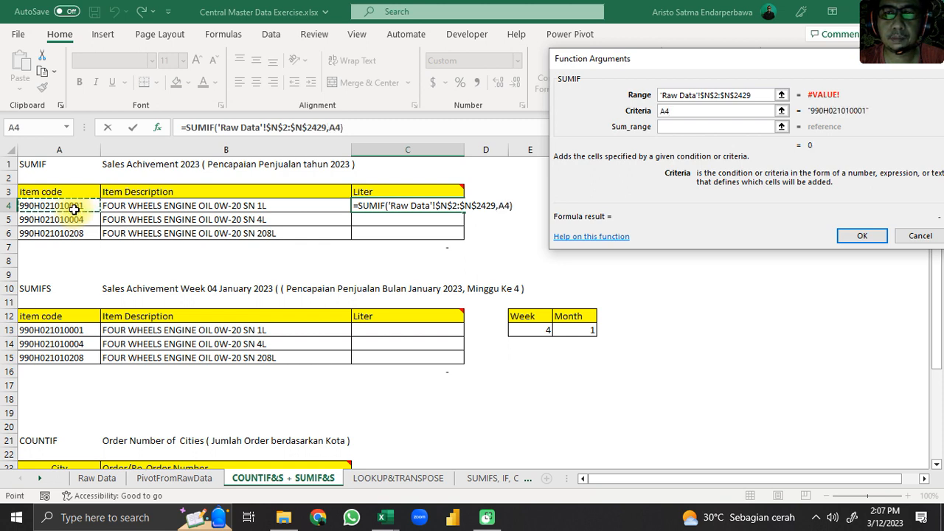
Set the Sum_range to the Liter values in W2:W2429 of the Raw Data sheet
left_click(696, 127)
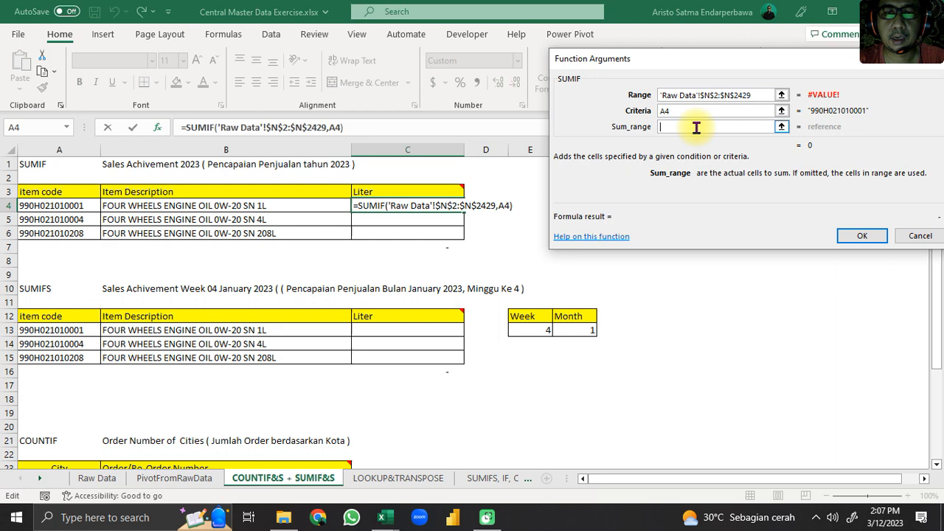
left_click(96, 481)
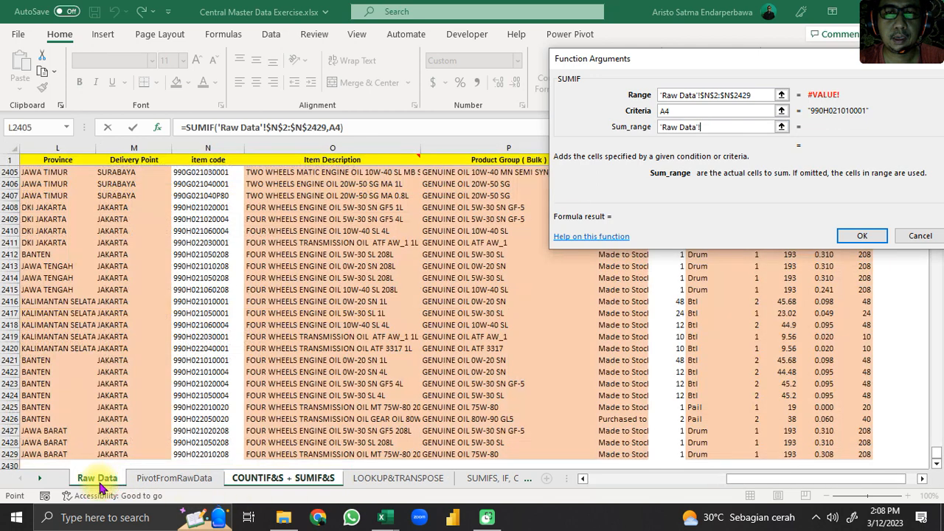
left_click_drag(812, 61, 310, 125)
scroll(917, 216, "up", 4)
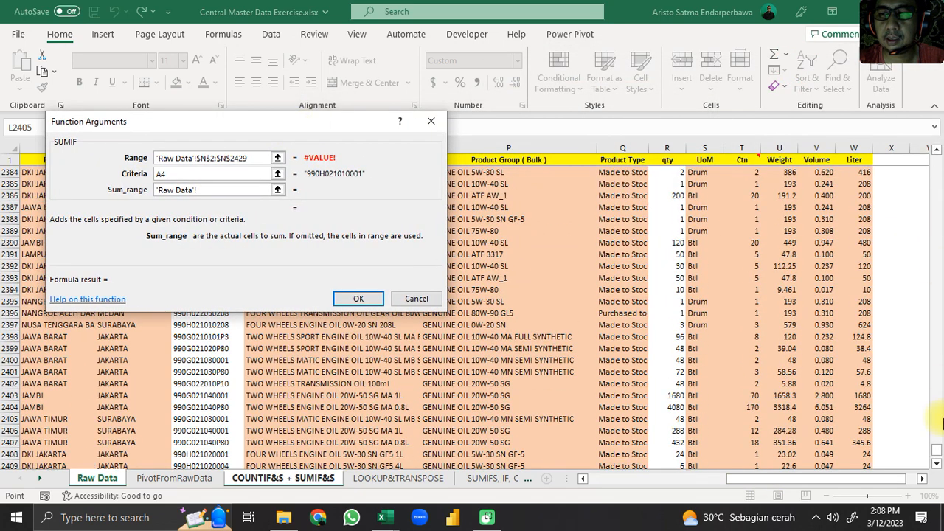
left_click_drag(935, 452, 938, 108)
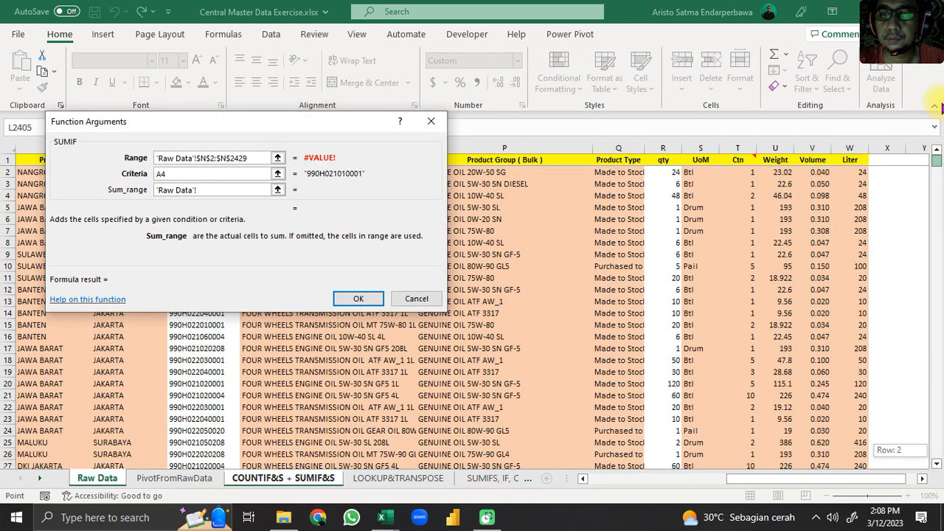
left_click(858, 174)
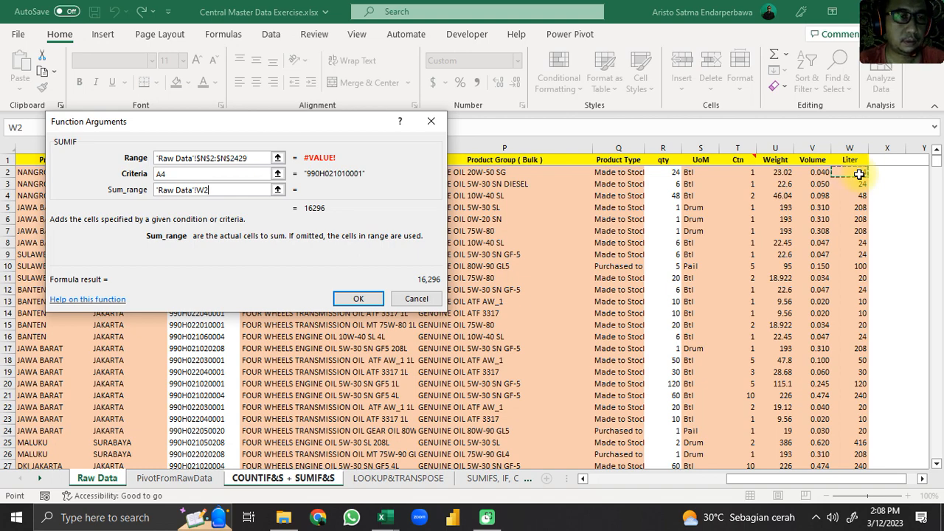
key("ctrl+shift+Down")
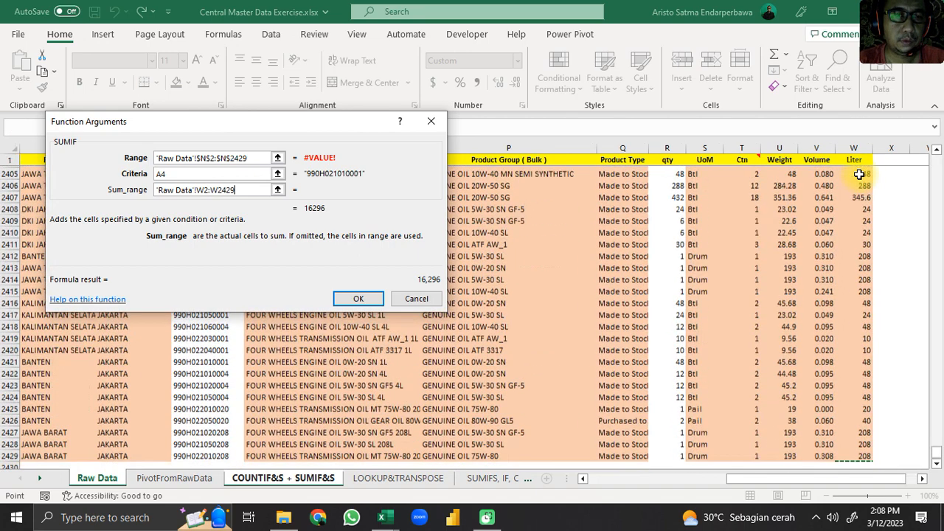
Make the Sum_range reference absolute as $W$2:$W$2429 and complete the SUMIF formula
left_click_drag(235, 189, 197, 191)
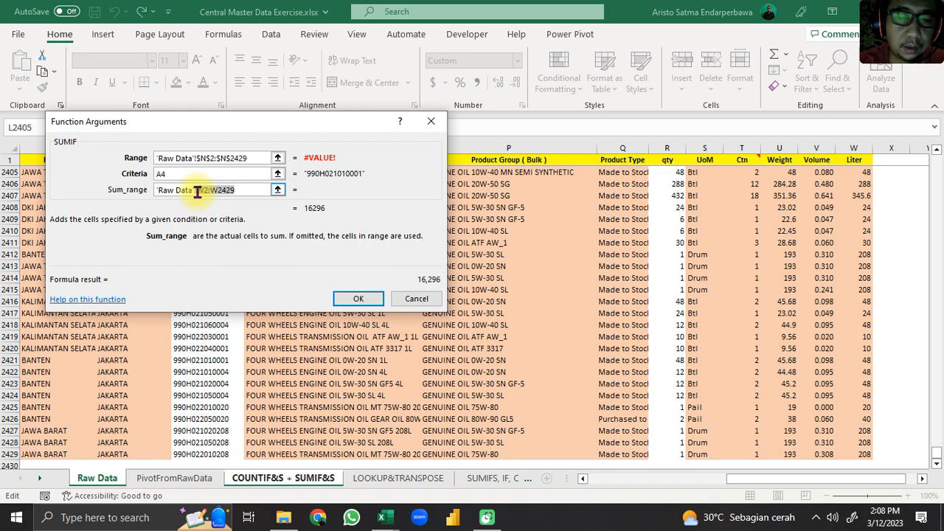
key("F4")
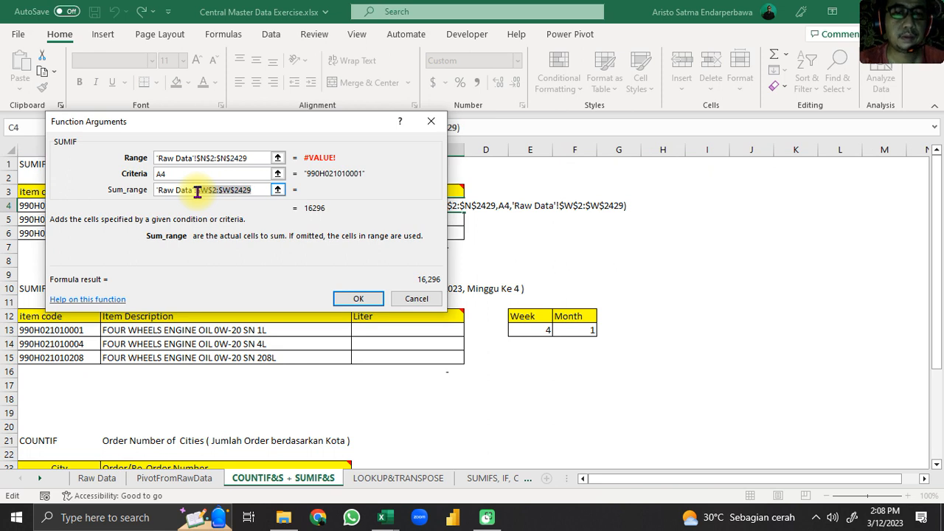
left_click(359, 299)
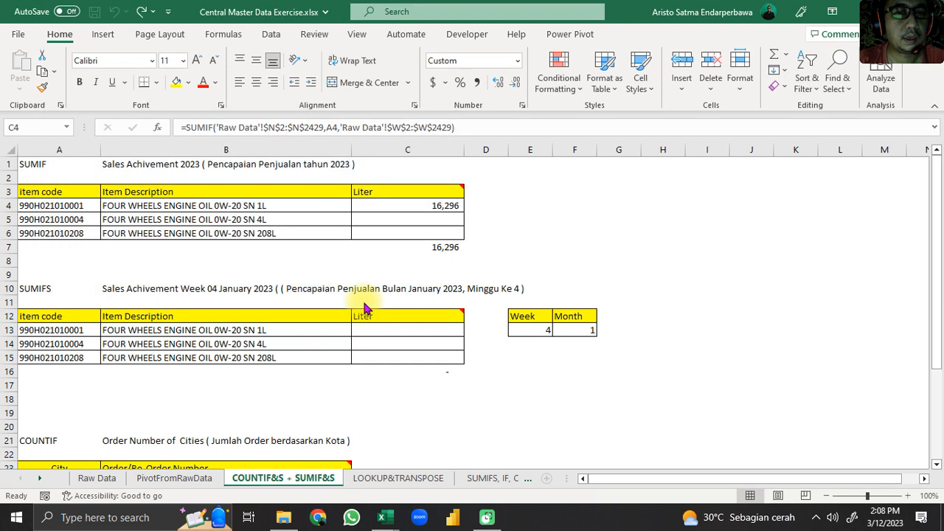
Check the SUMIF formula in C4 against the item code and Liter columns of the Raw Data sheet
left_click(399, 203)
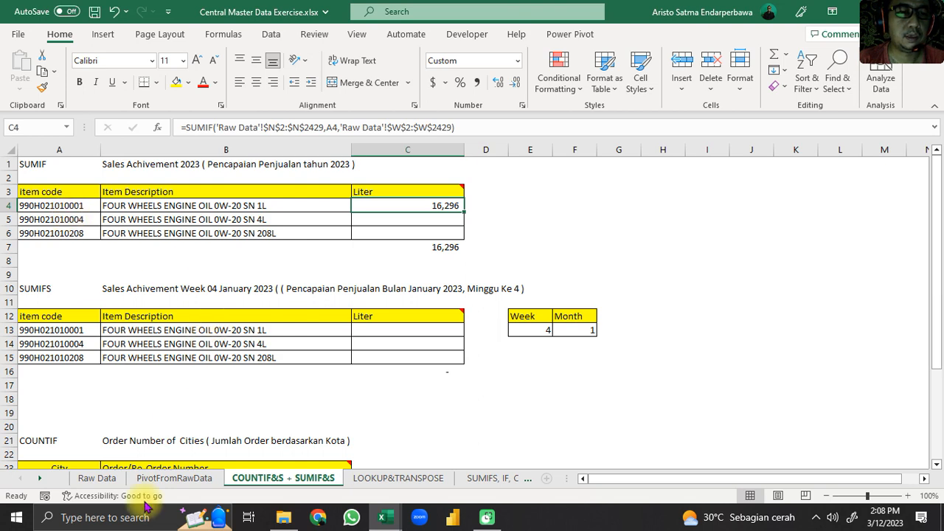
left_click(94, 483)
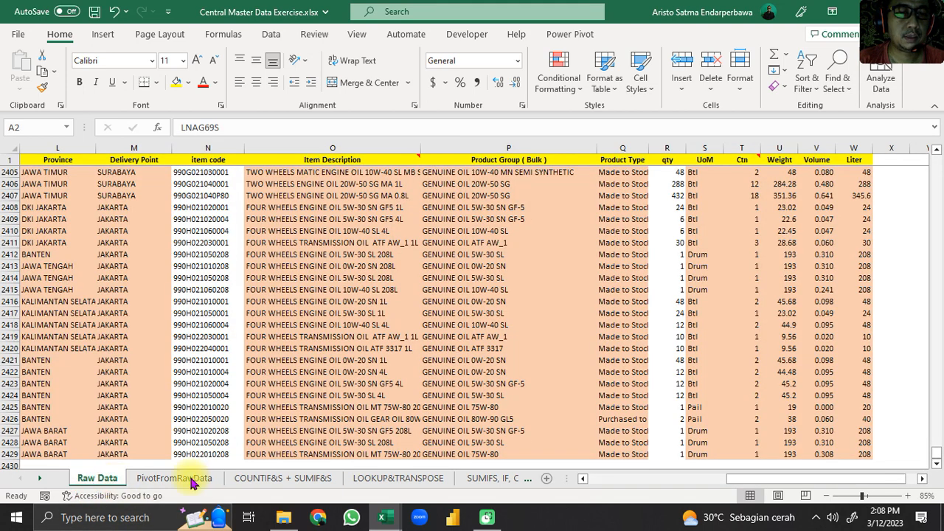
left_click(302, 487)
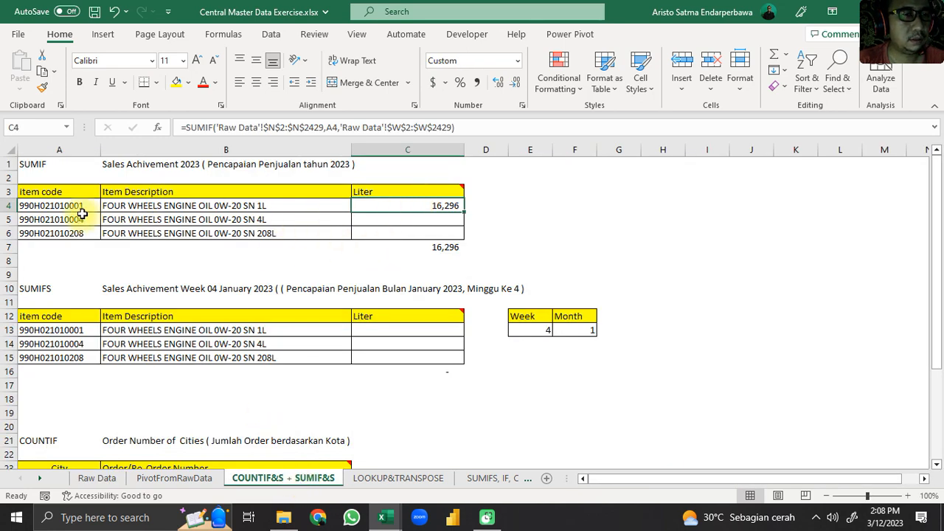
left_click(151, 207)
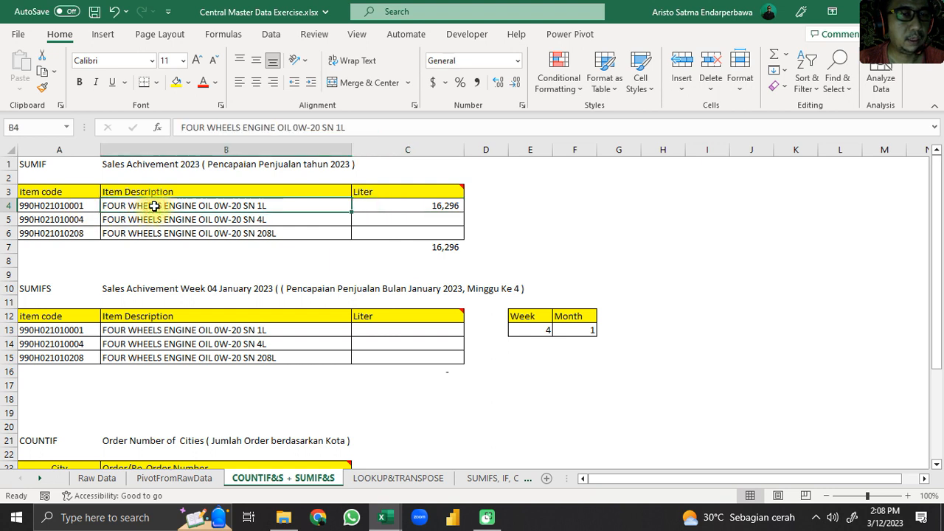
Copy the SUMIF formula from C4 into C5 and C6 for the other two item codes
left_click(396, 207)
key("ctrl+c")
key("Down")
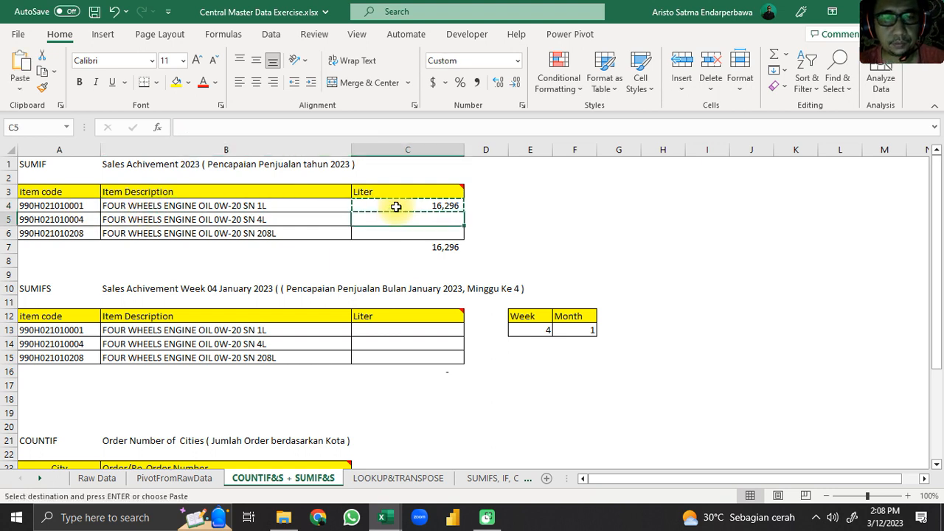
key("ctrl+v")
key("Down")
key("ctrl+v")
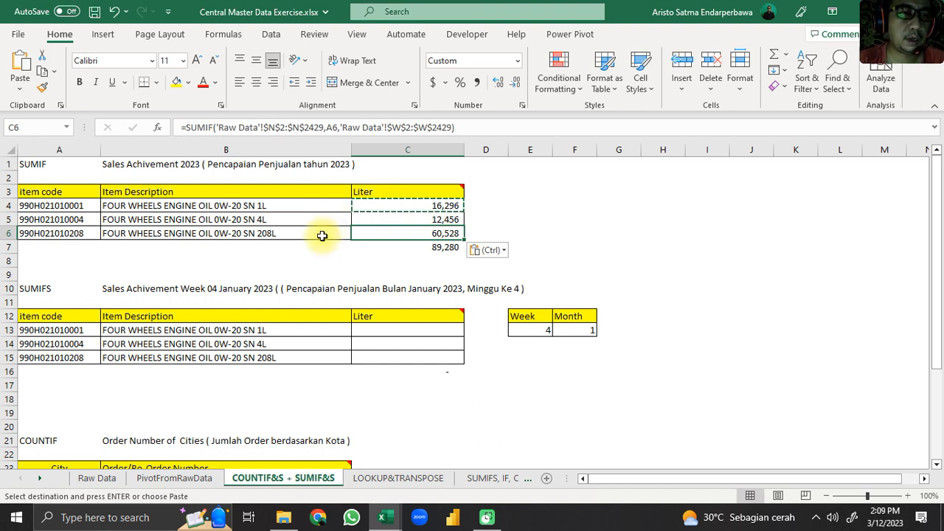
Check the SUMIF formulas in C4 to C6 against the item codes in column A
left_click(40, 220)
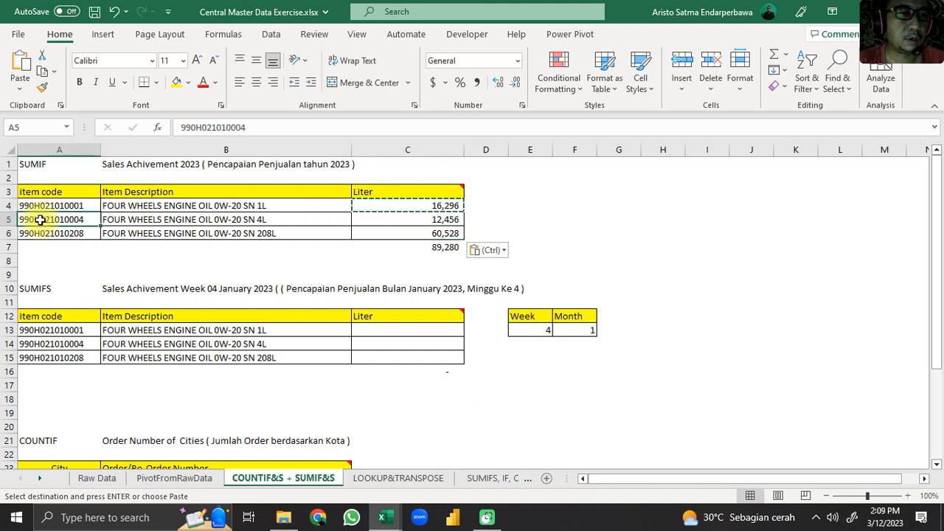
left_click(58, 233)
left_click(395, 220)
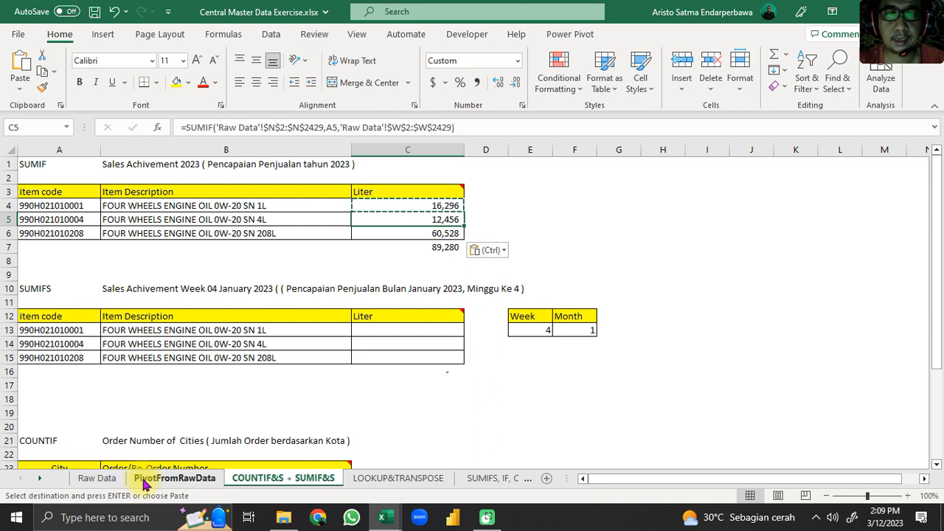
left_click(437, 232)
left_click(440, 219)
left_click(442, 206)
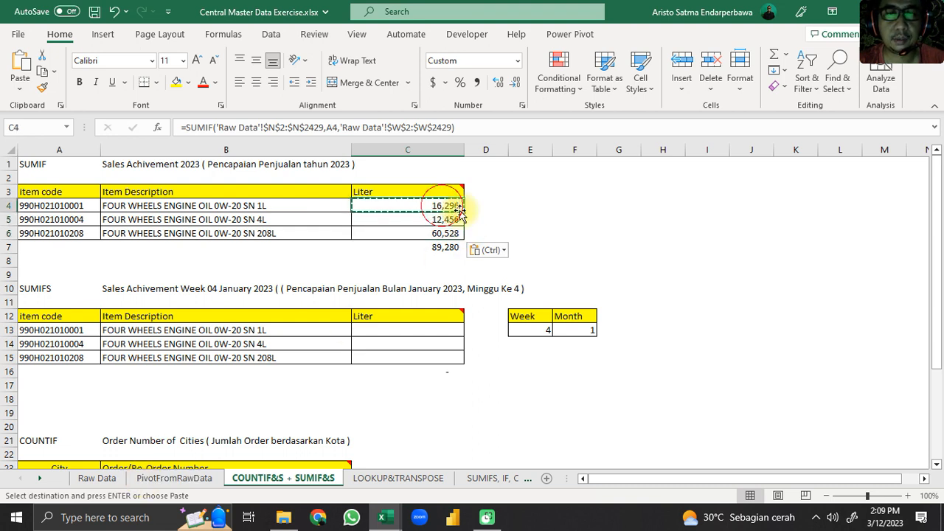
Compare the SUMIF liter results per item code and their total with the Sum of Liter values on the PivotFromRawData sheet
left_click(195, 488)
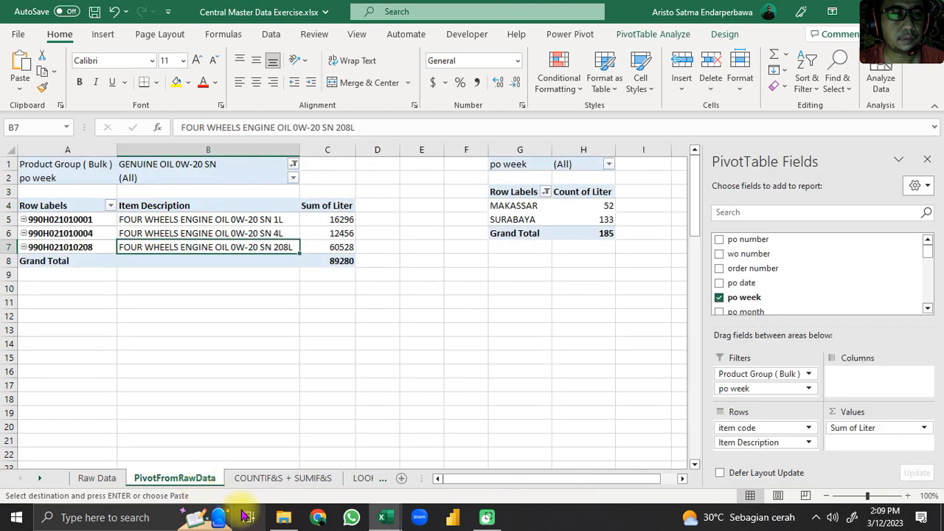
left_click(325, 223)
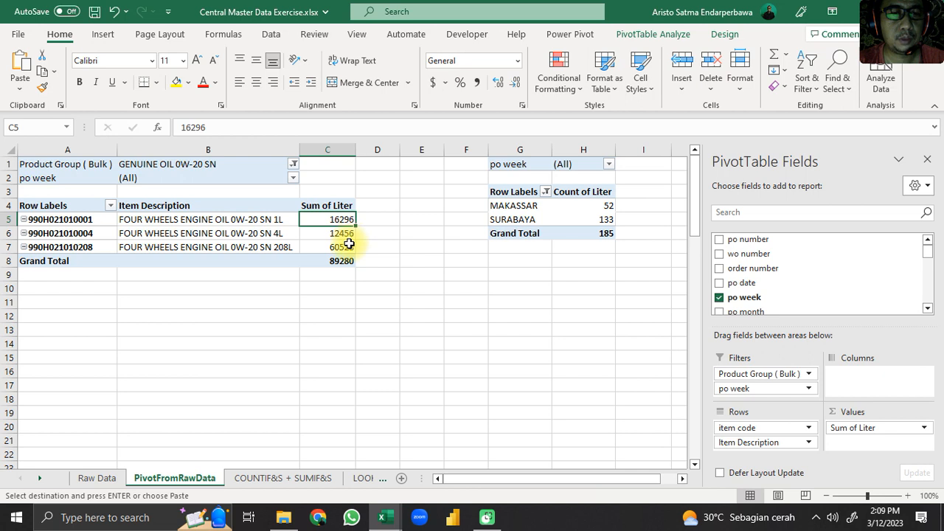
left_click(347, 236)
left_click(339, 248)
left_click_drag(337, 263, 380, 276)
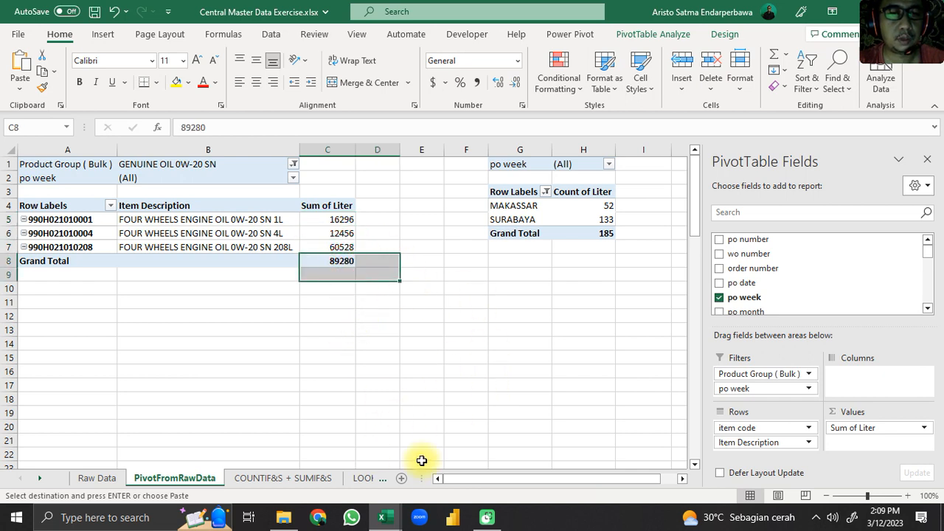
left_click(298, 480)
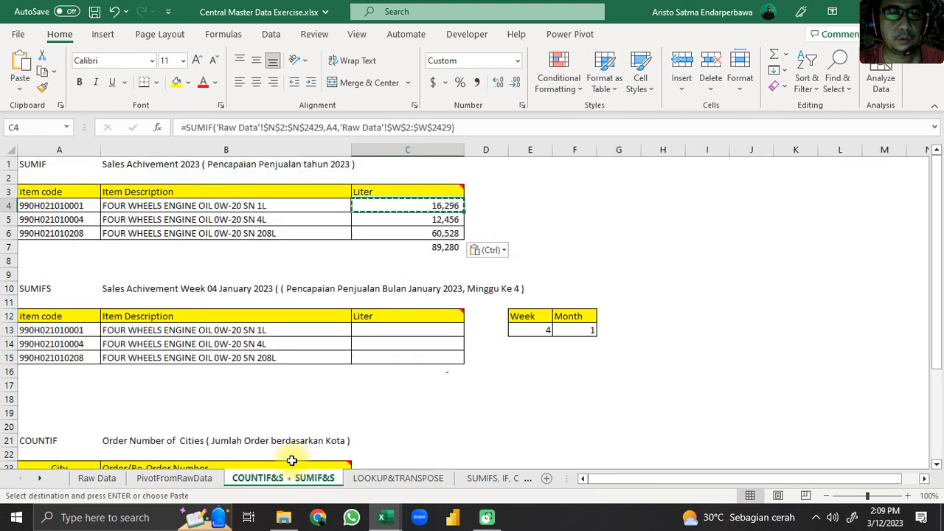
left_click(440, 244)
left_click(447, 219)
left_click(449, 206)
left_click(447, 220)
left_click(448, 233)
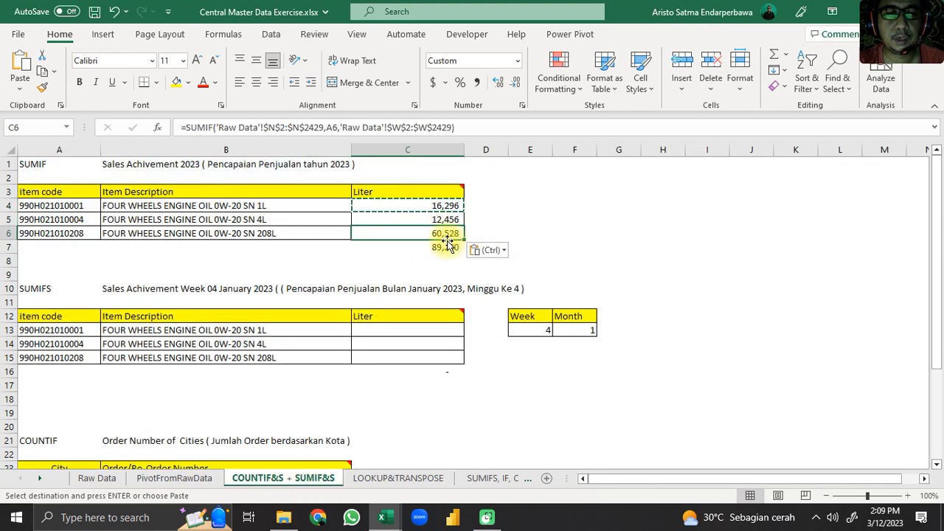
left_click(184, 479)
left_click(333, 219)
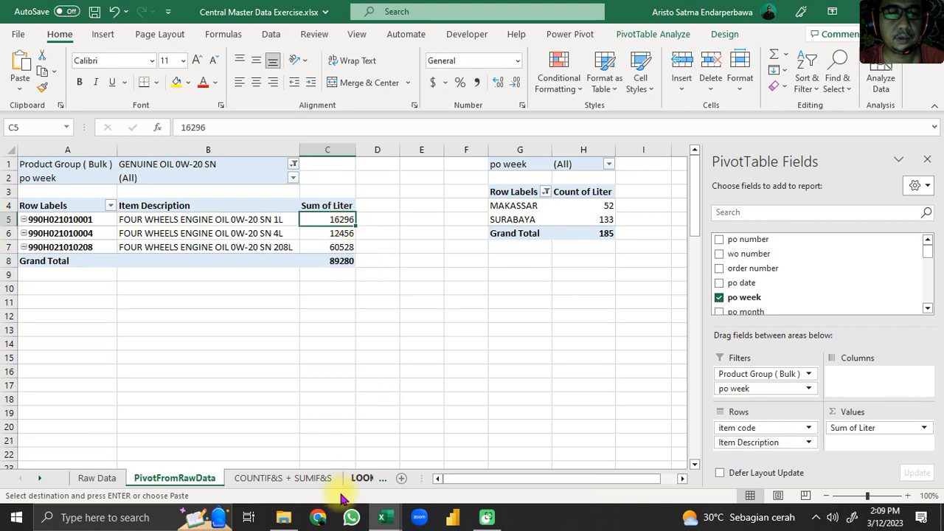
left_click(306, 480)
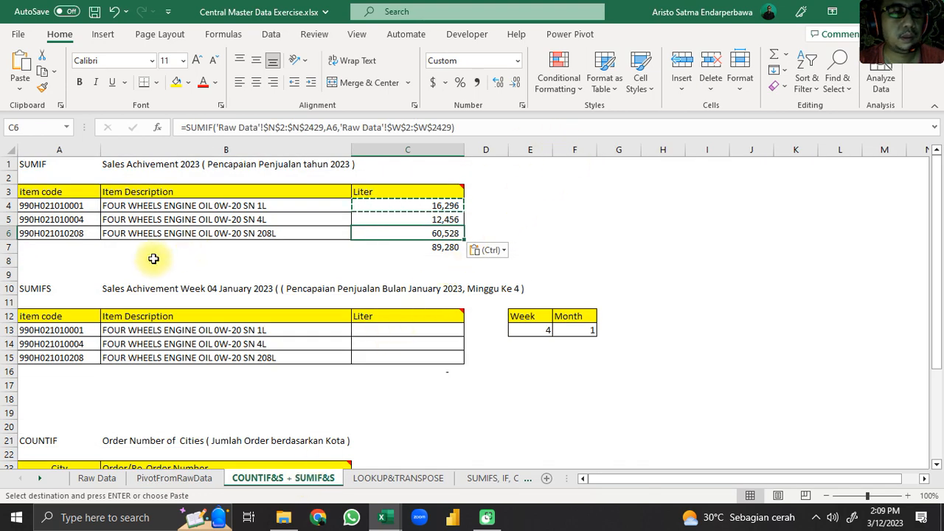
left_click(51, 291)
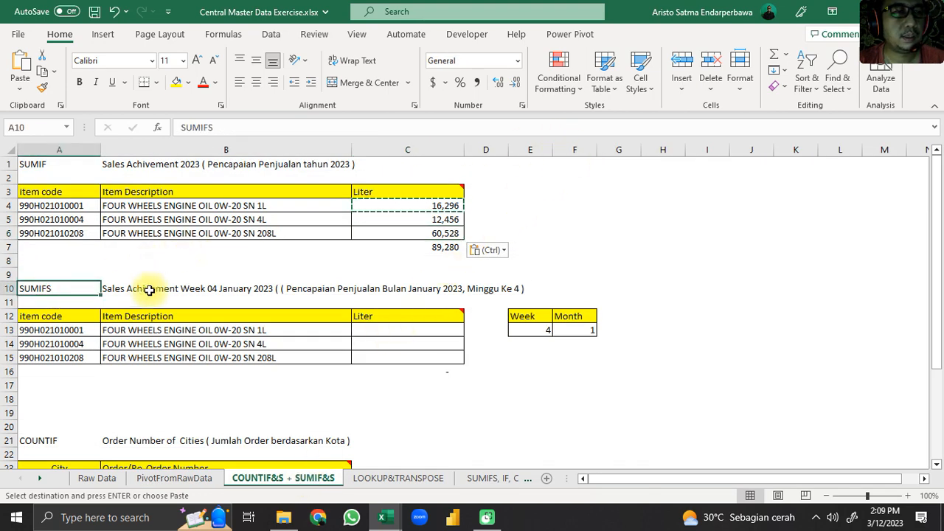
left_click(51, 164)
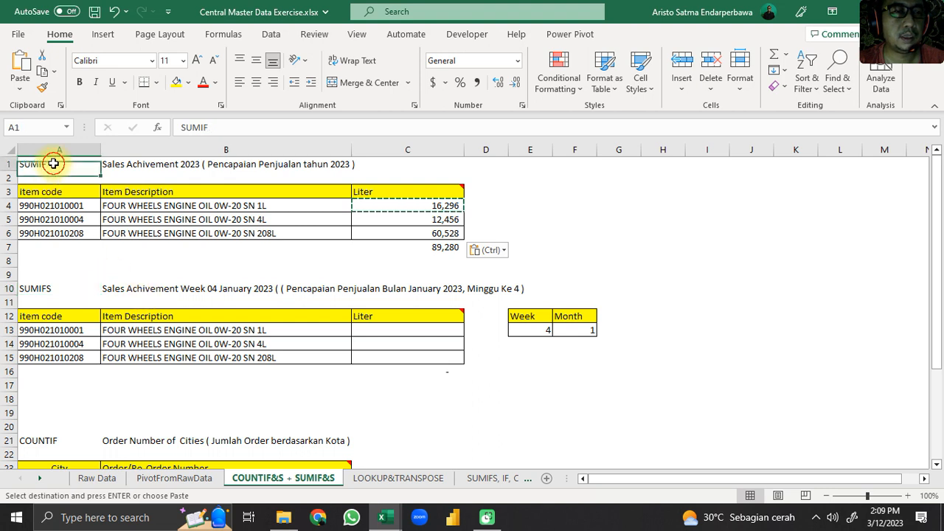
left_click(46, 289)
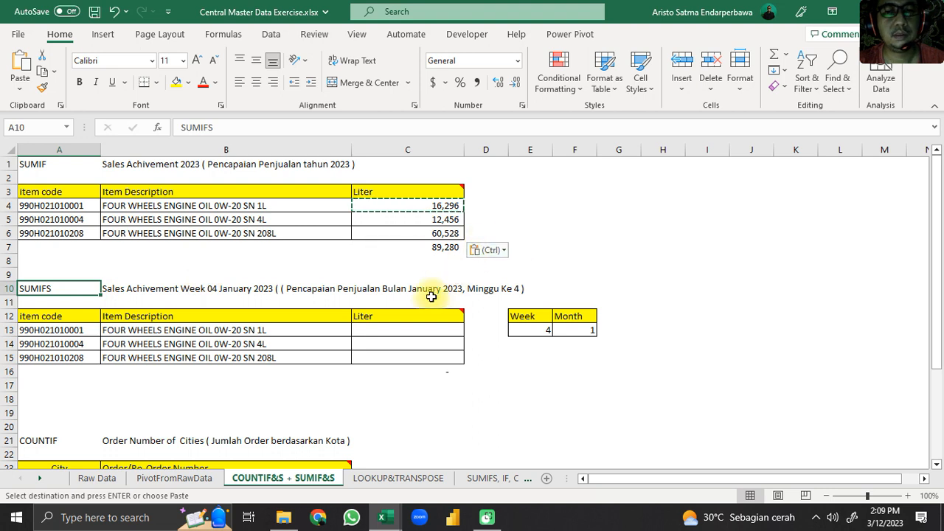
left_click(419, 206)
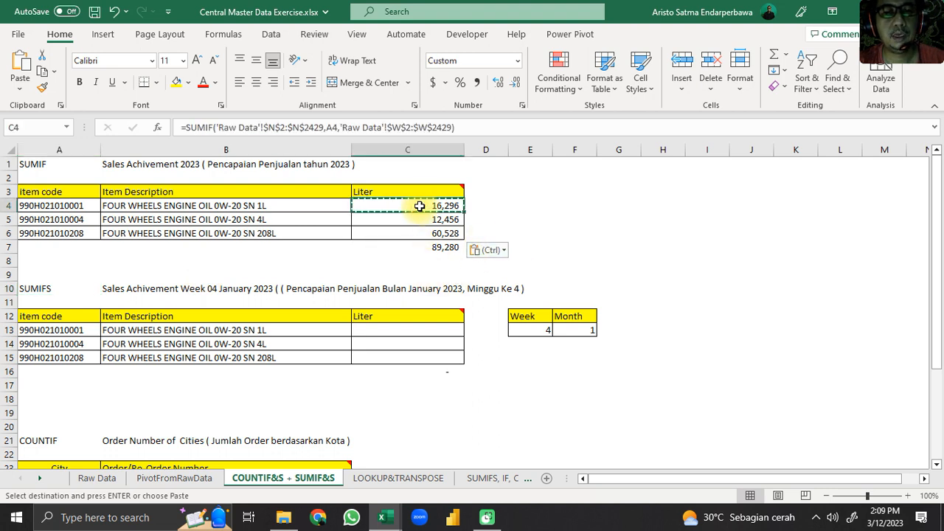
Start a SUMIFS formula in C13 for the first item code and open its function arguments
left_click(400, 333)
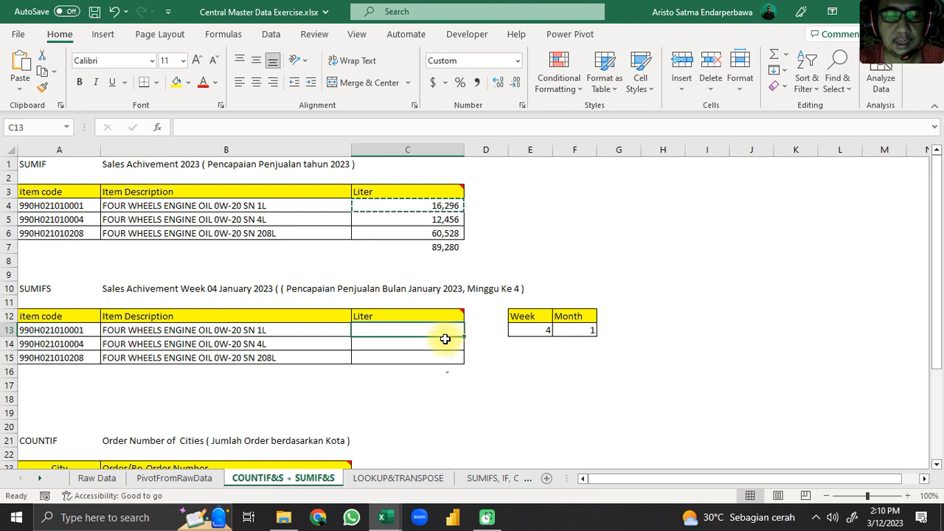
type("=")
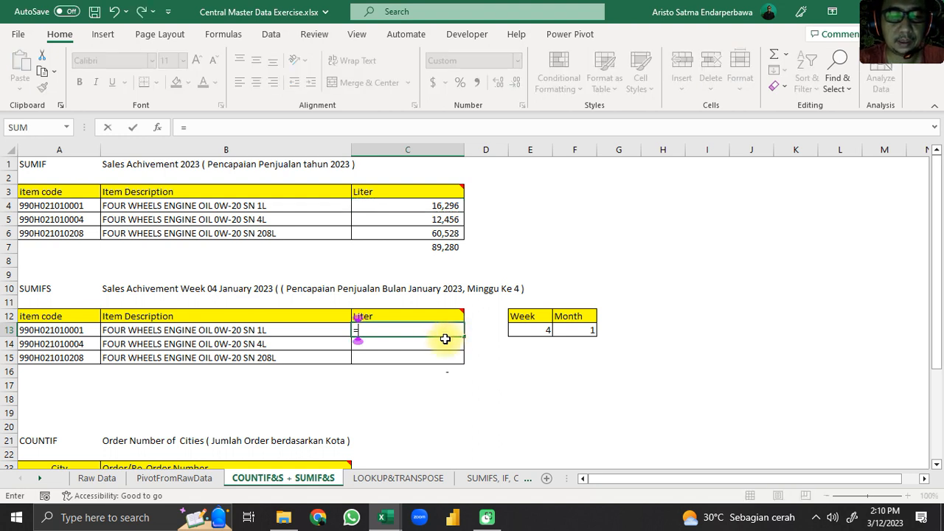
type("if")
key("BackSpace")
key("BackSpace")
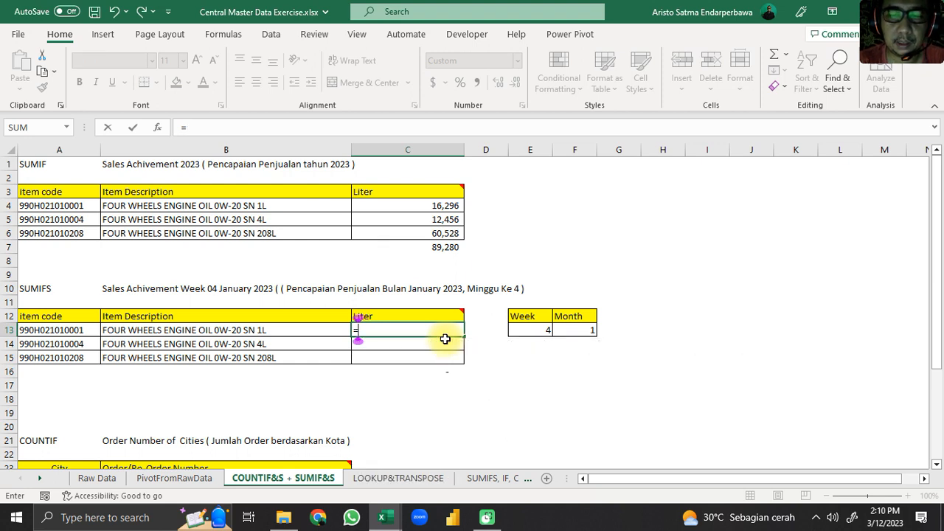
type("SU")
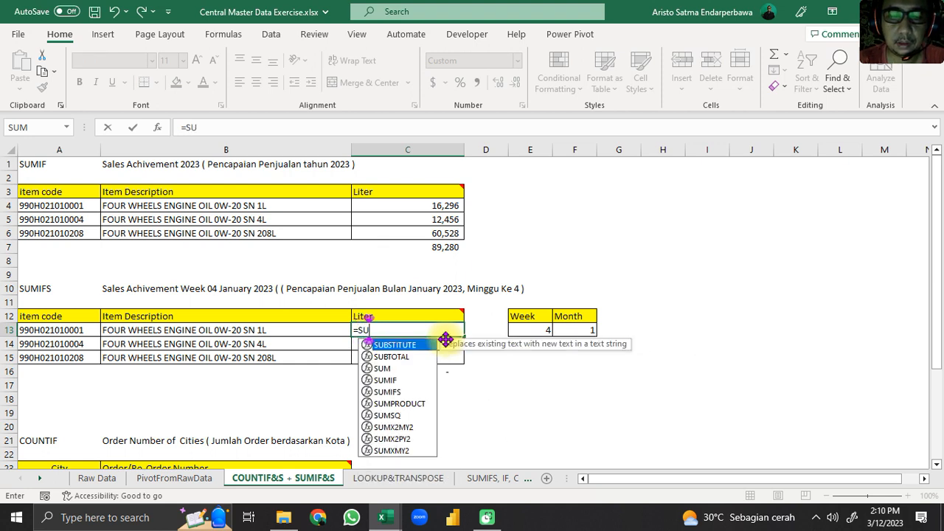
type("MIFS")
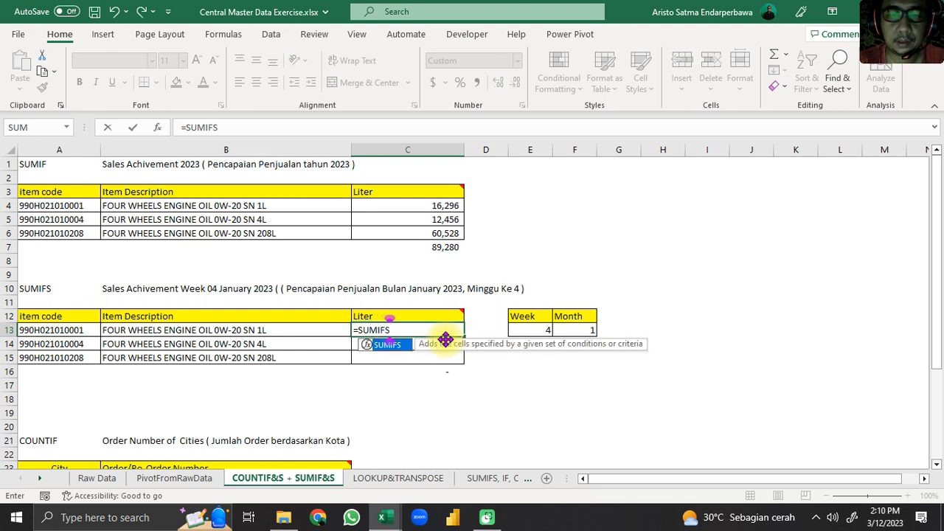
type("(")
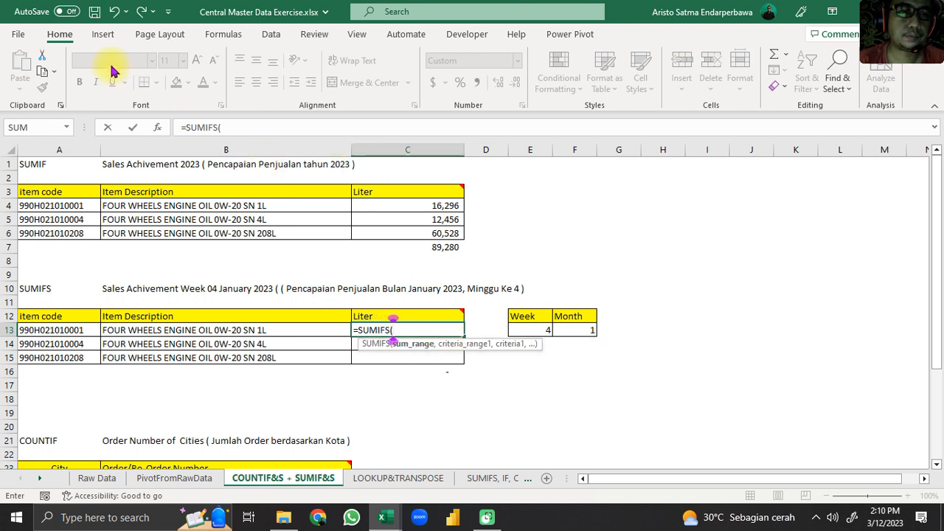
left_click(162, 128)
left_click_drag(204, 105, 759, 90)
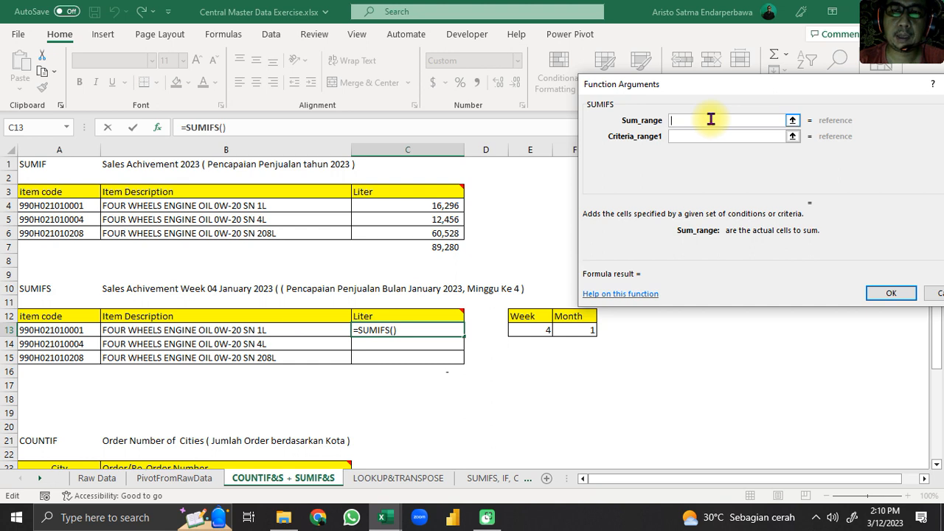
Set the Sum_range to the Liter values of the Raw Data sheet as the absolute reference $W$2:$W$2429
left_click(87, 479)
left_click_drag(843, 84, 151, 25)
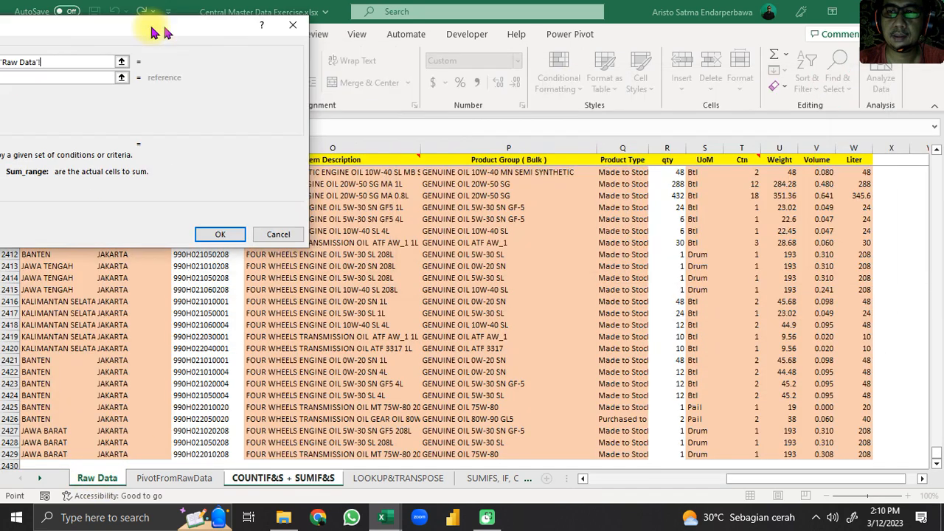
scroll(909, 208, "up", 6)
left_click_drag(937, 451, 939, 120)
left_click(842, 171)
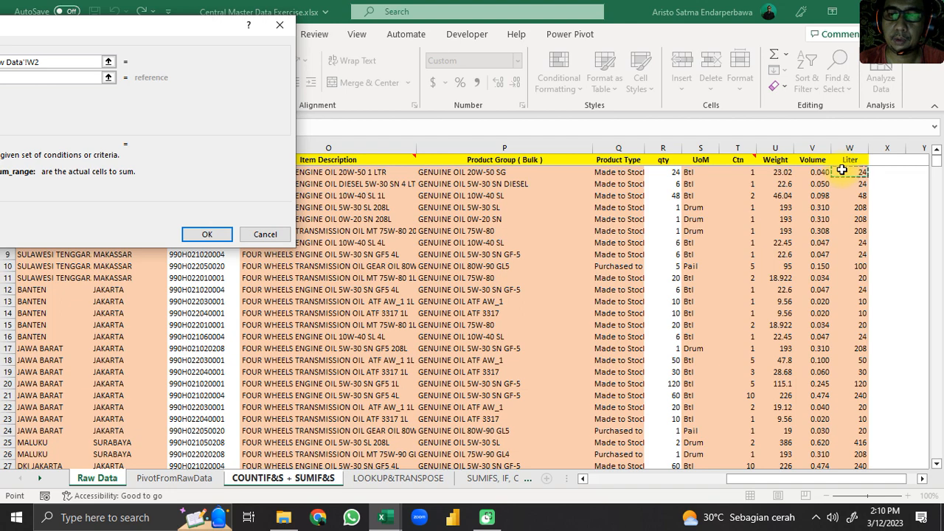
key("ctrl+shift+Down")
left_click_drag(90, 31, 405, 95)
left_click_drag(370, 121, 322, 121)
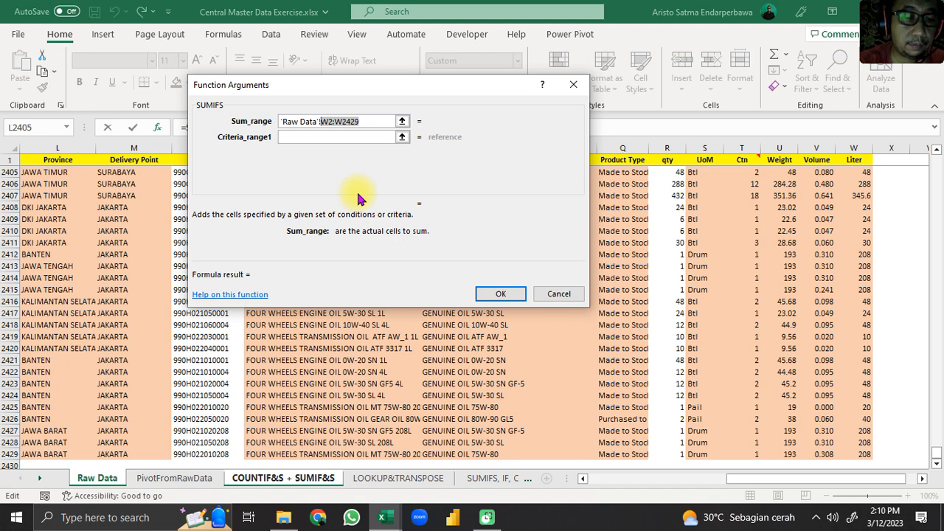
key("F4")
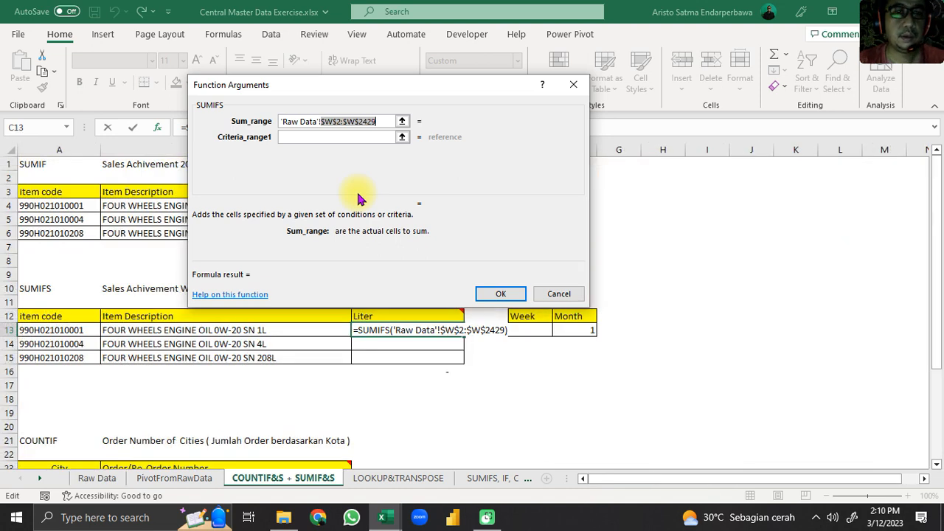
Set Criteria_range1 to the item code column of the Raw Data sheet as the absolute reference $N$2:$N$2429
left_click(325, 137)
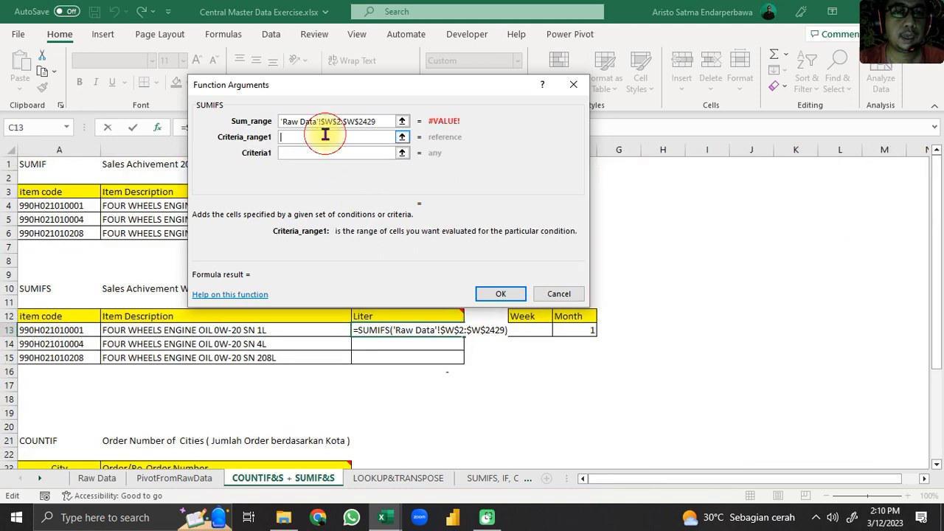
left_click(312, 74)
left_click_drag(383, 85, 728, 87)
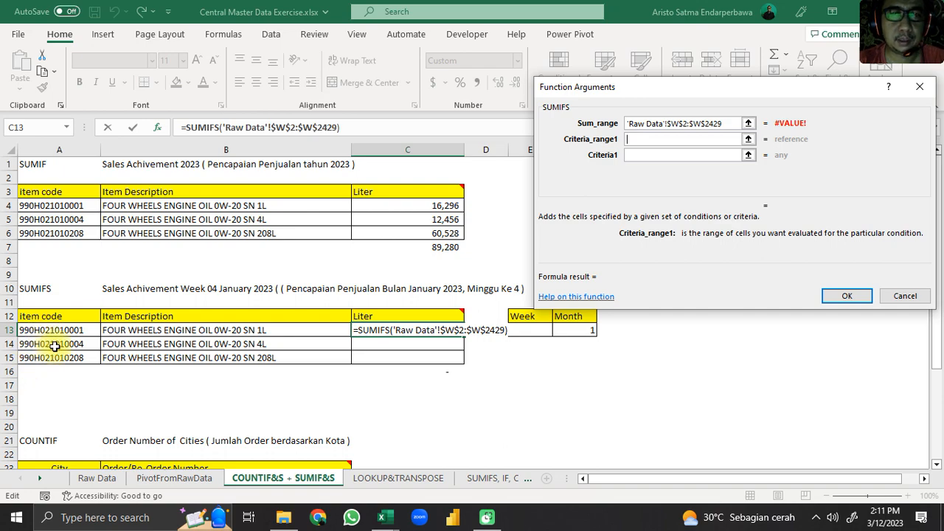
left_click(99, 478)
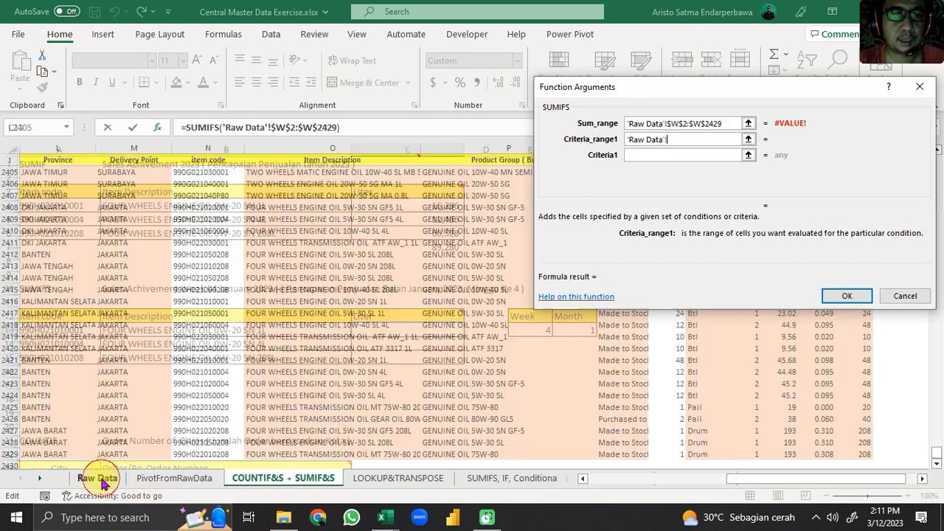
left_click_drag(812, 82, 557, 93)
left_click_drag(935, 448, 935, 127)
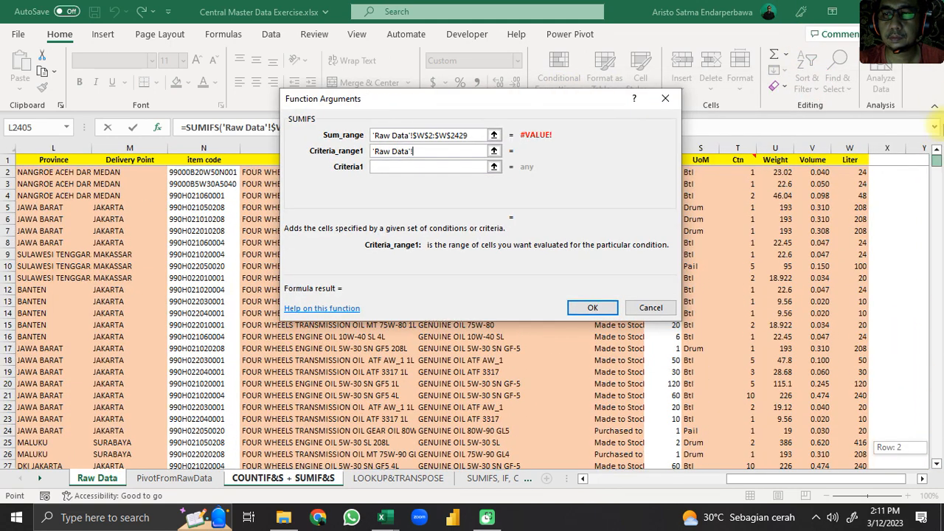
left_click_drag(476, 99, 841, 83)
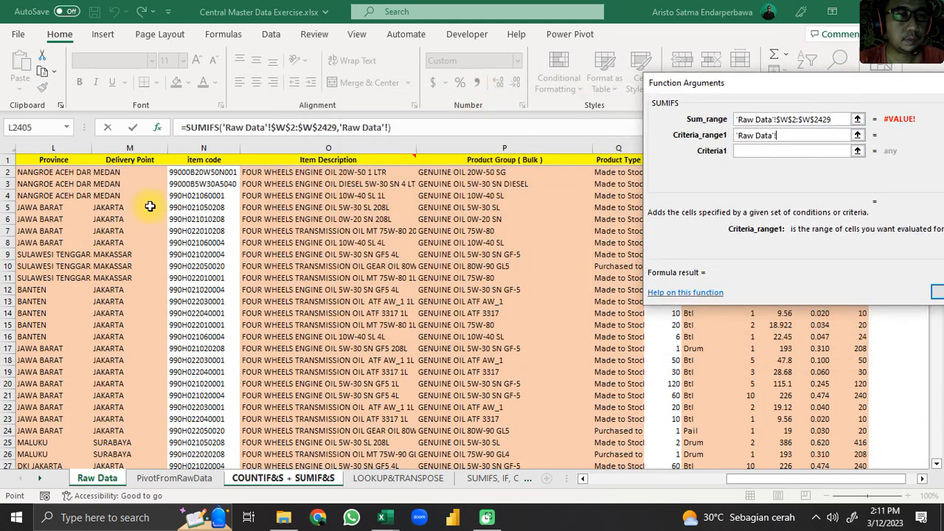
left_click(205, 172)
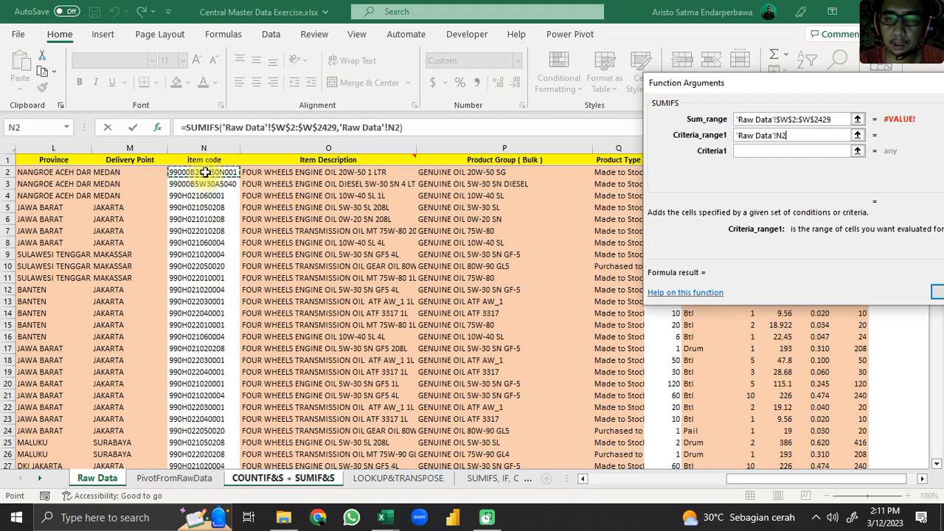
key("ctrl+shift+Down")
left_click_drag(817, 135, 775, 137)
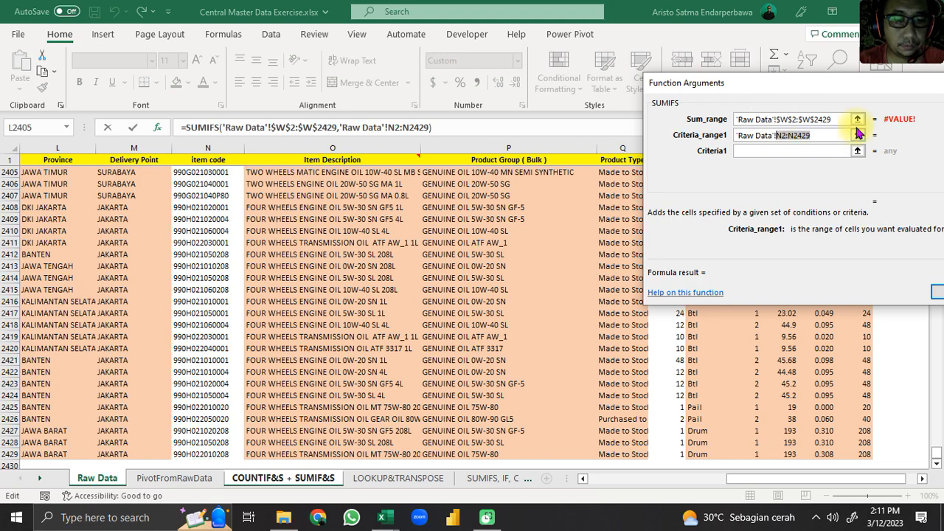
key("F4")
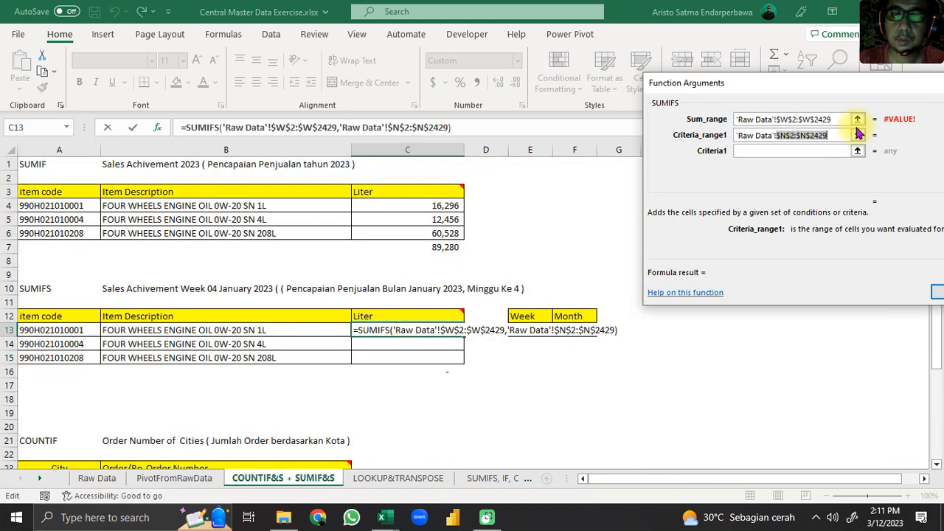
Set Criteria1 of the SUMIFS function to the first item code in cell A13
left_click(772, 152)
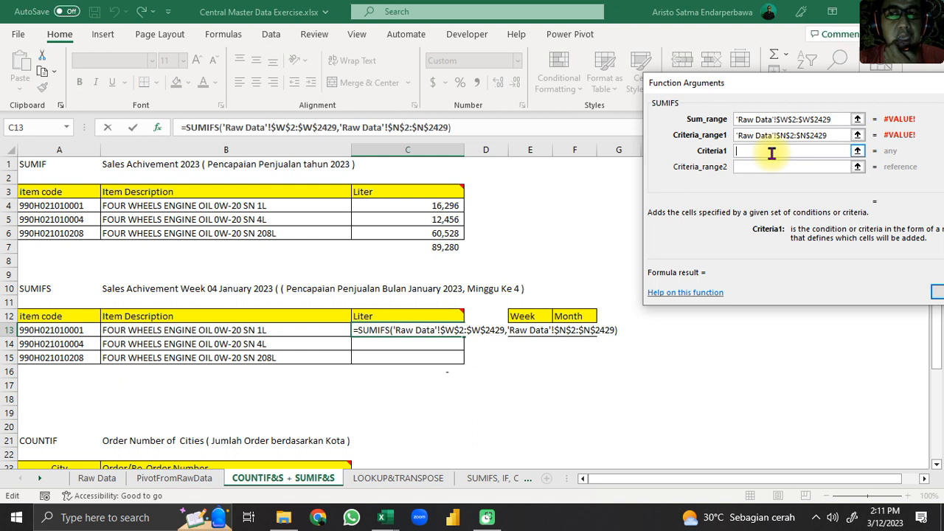
left_click(55, 334)
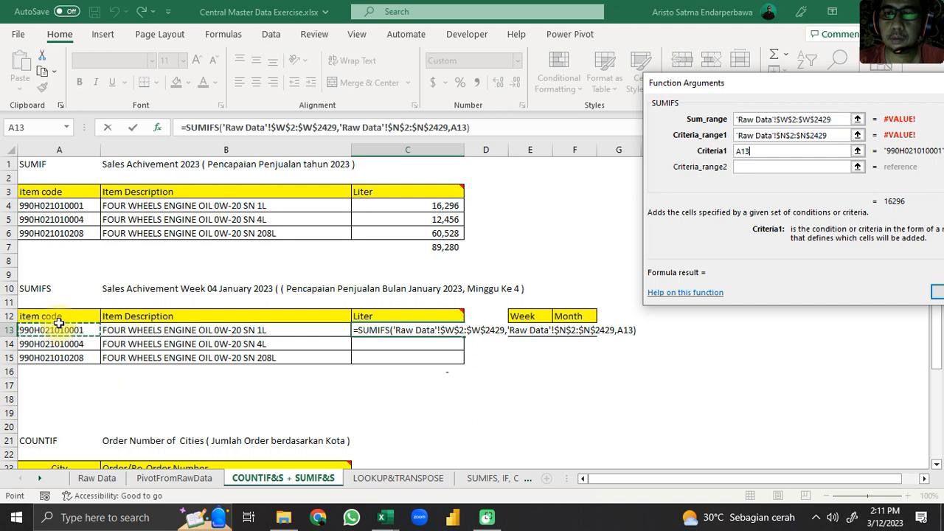
key("Tab")
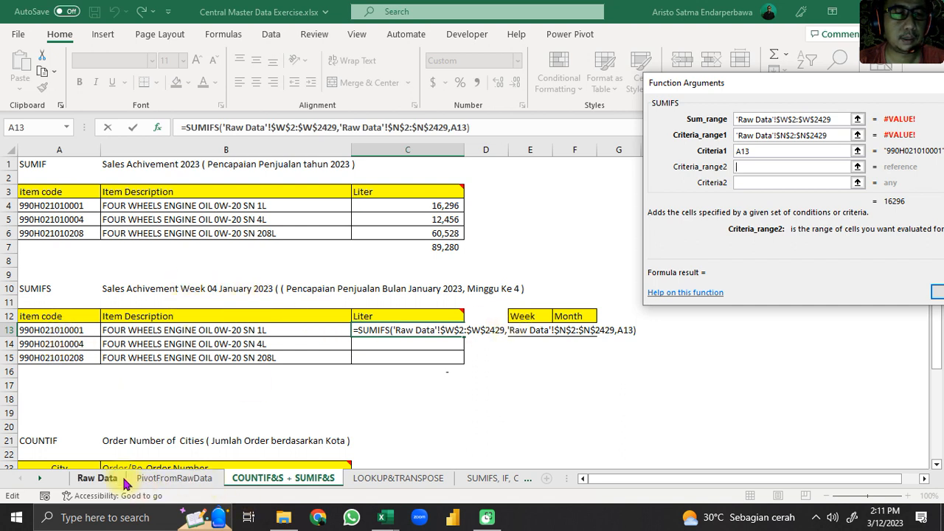
Set Criteria_range2 to the po week column of the Raw Data sheet as the absolute reference $E$2:$E$2429
left_click(98, 478)
scroll(103, 472, "up", 9)
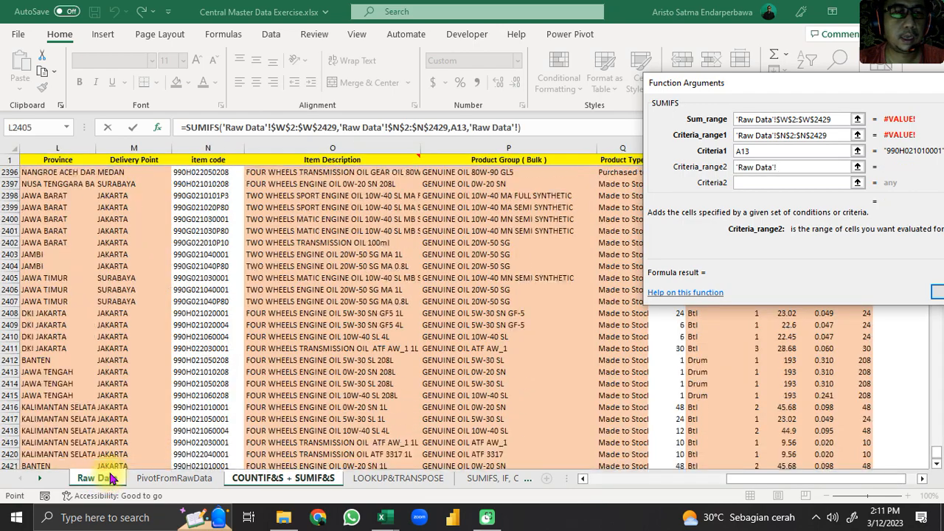
left_click_drag(738, 480, 594, 478)
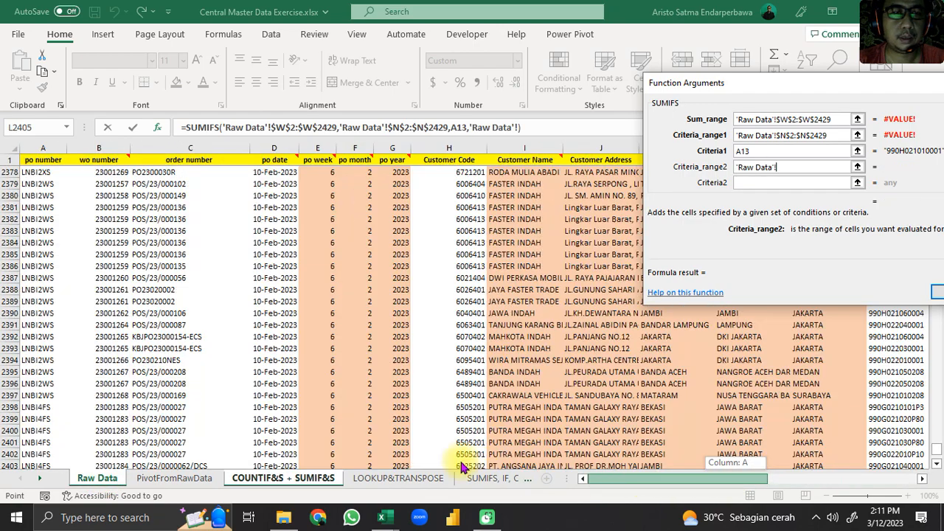
scroll(253, 337, "up", 14)
scroll(262, 345, "up", 20)
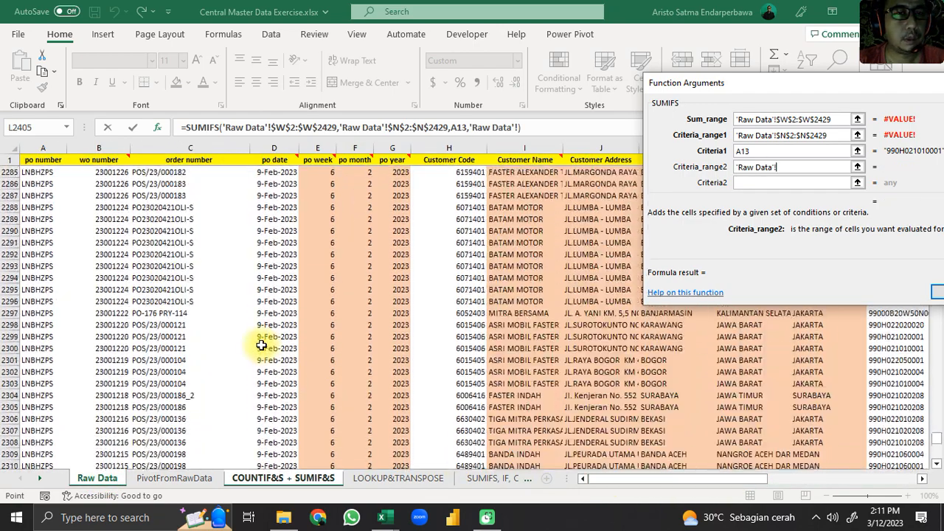
scroll(262, 345, "up", 11)
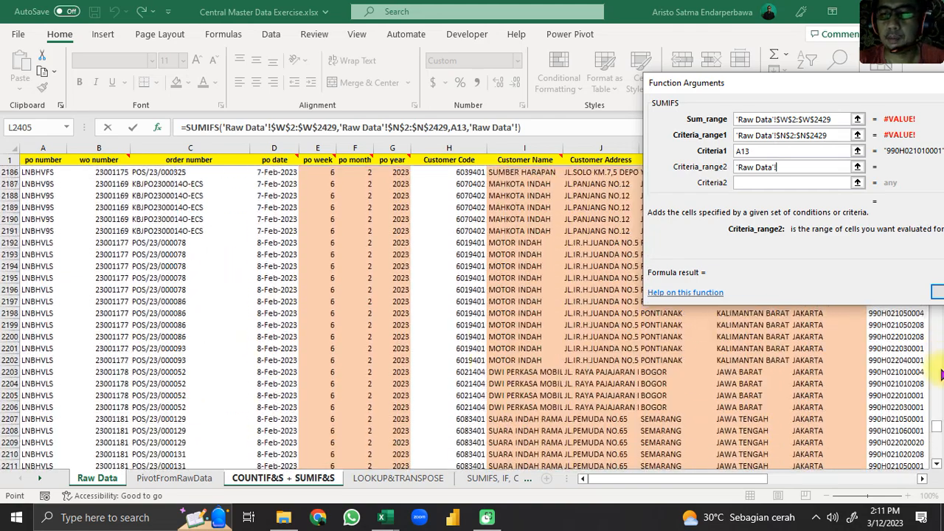
left_click_drag(941, 434, 937, 177)
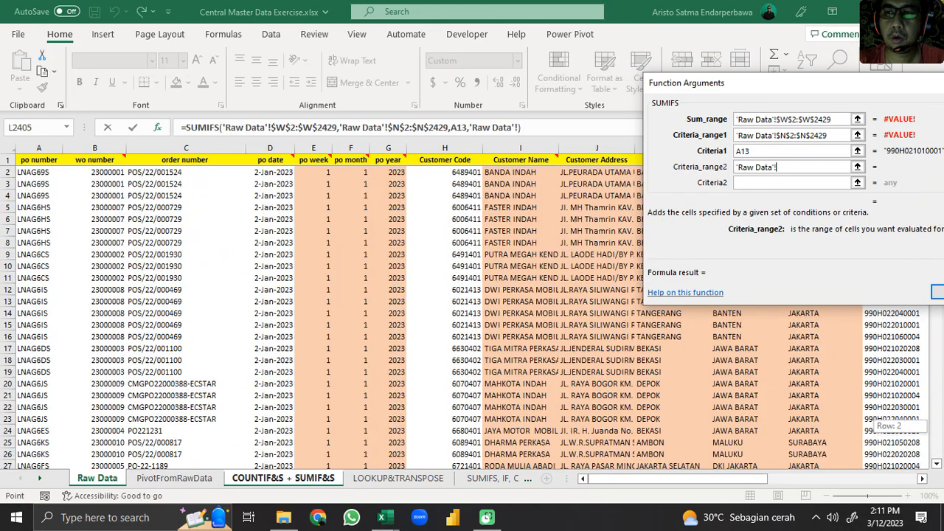
left_click_drag(693, 83, 428, 83)
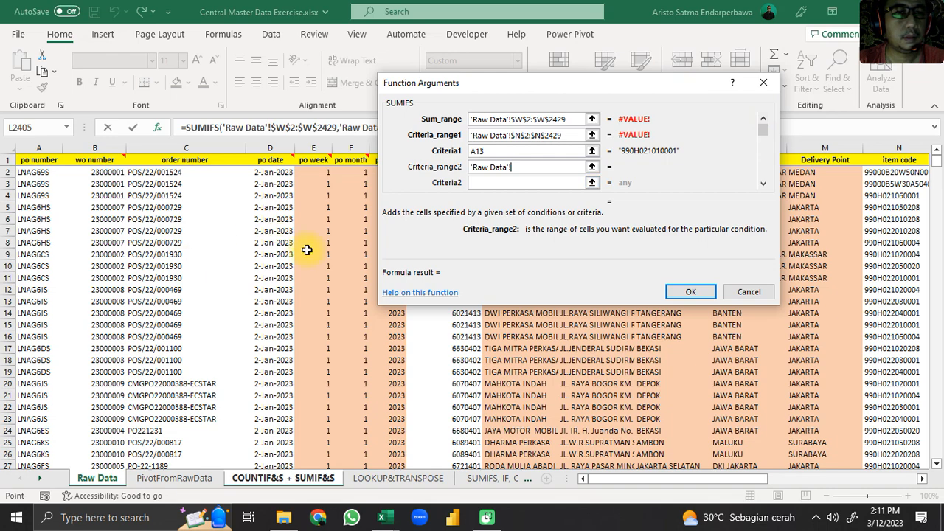
left_click(305, 174)
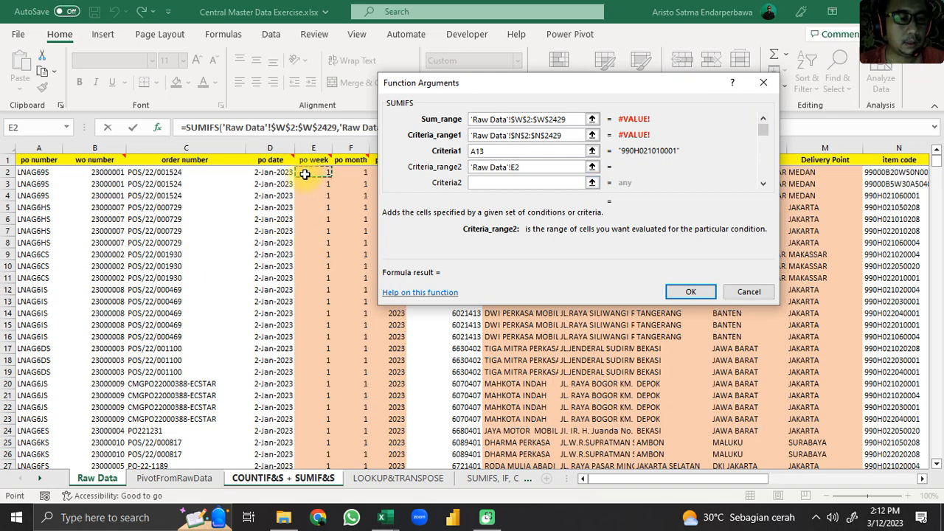
key("ctrl+shift+Down")
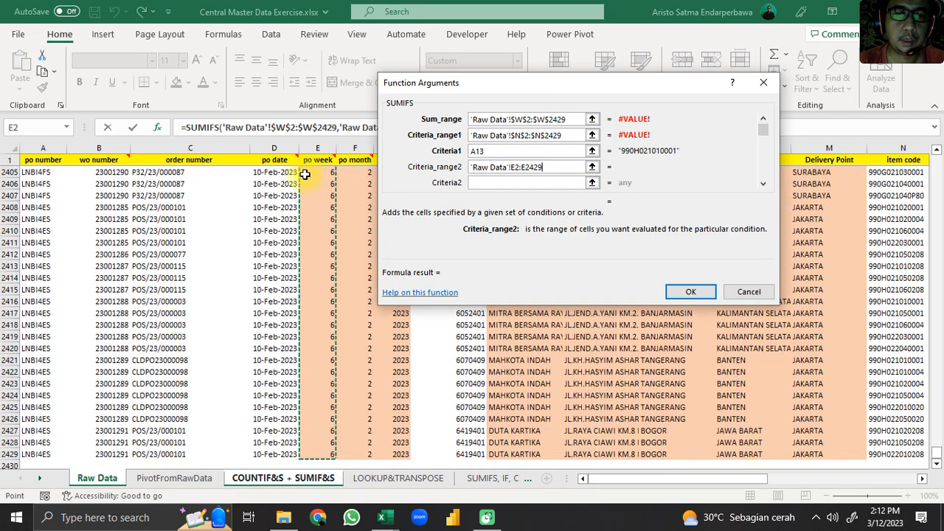
left_click_drag(544, 166, 511, 169)
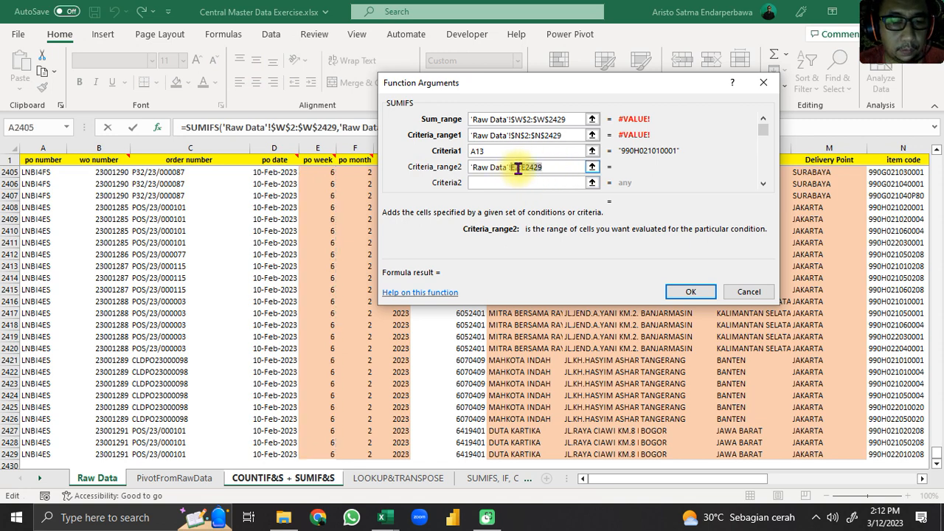
key("F4")
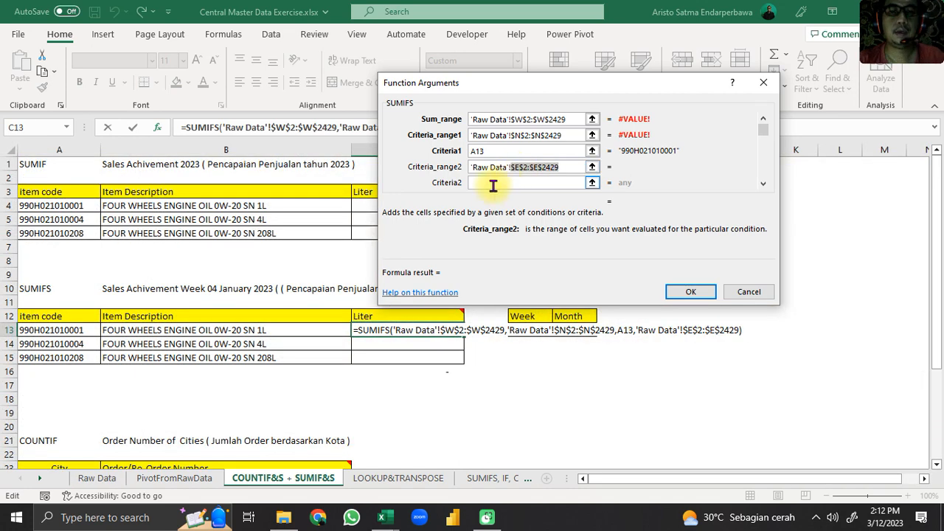
Set Criteria2 to week 4 and confirm the SUMIFS formula in C13
left_click(497, 183)
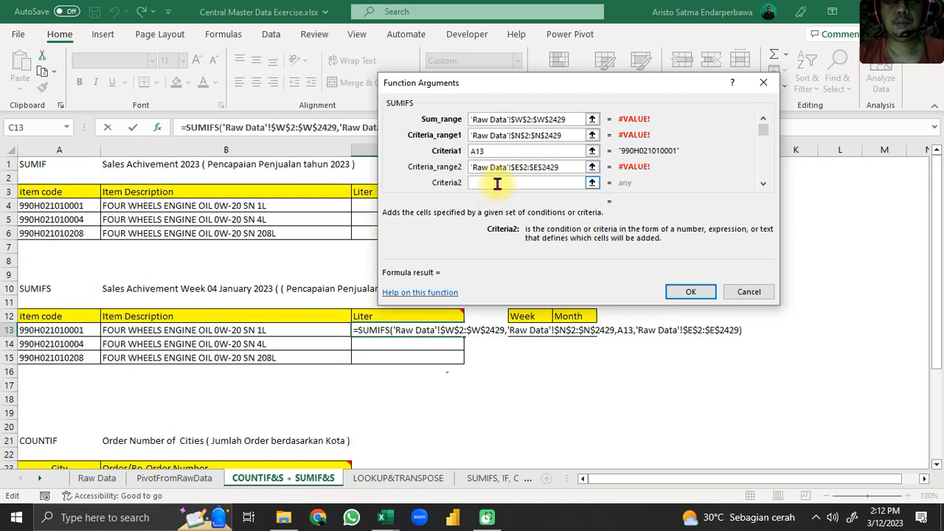
type("4")
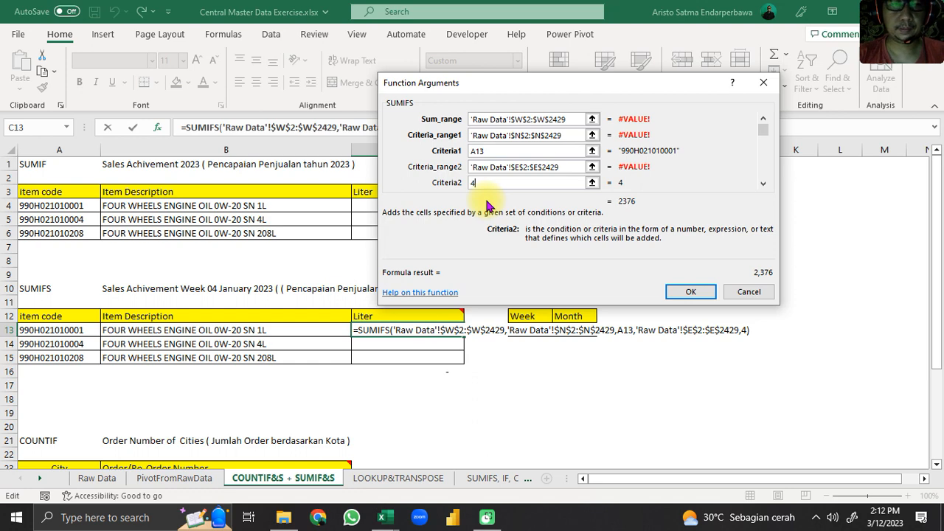
key("Return")
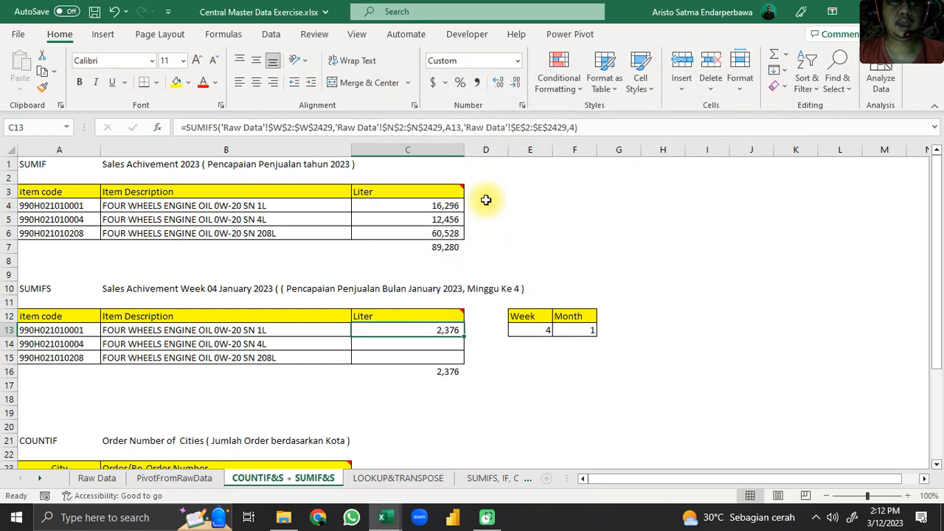
Copy the SUMIFS formula from C13 to C14 and C15 for the other two item codes
key("ctrl+c")
key("Down")
key("ctrl+v")
key("Down")
key("ctrl+v")
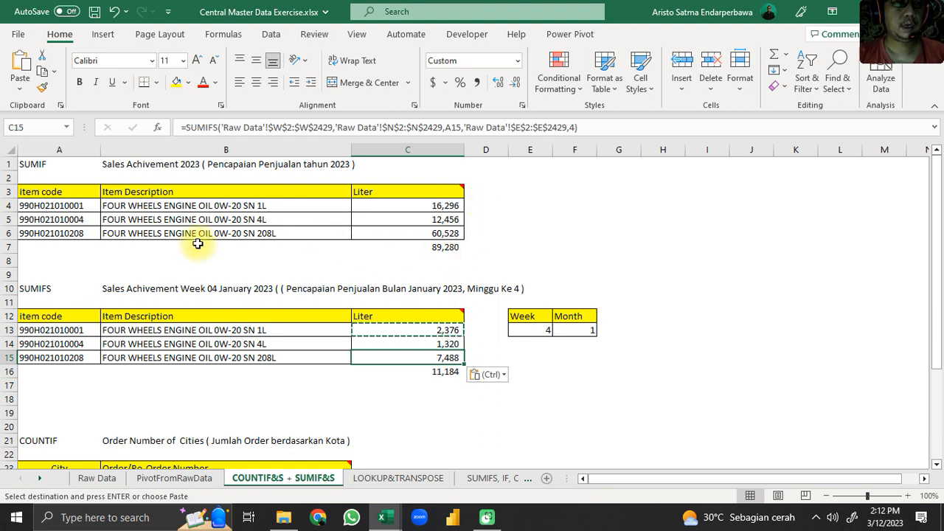
left_click(66, 329)
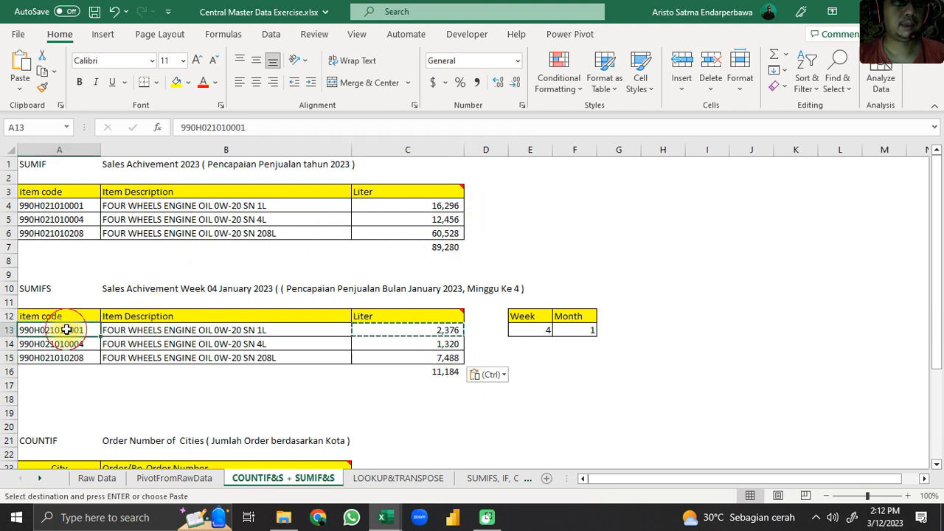
left_click(158, 331)
left_click(168, 354)
left_click(194, 330)
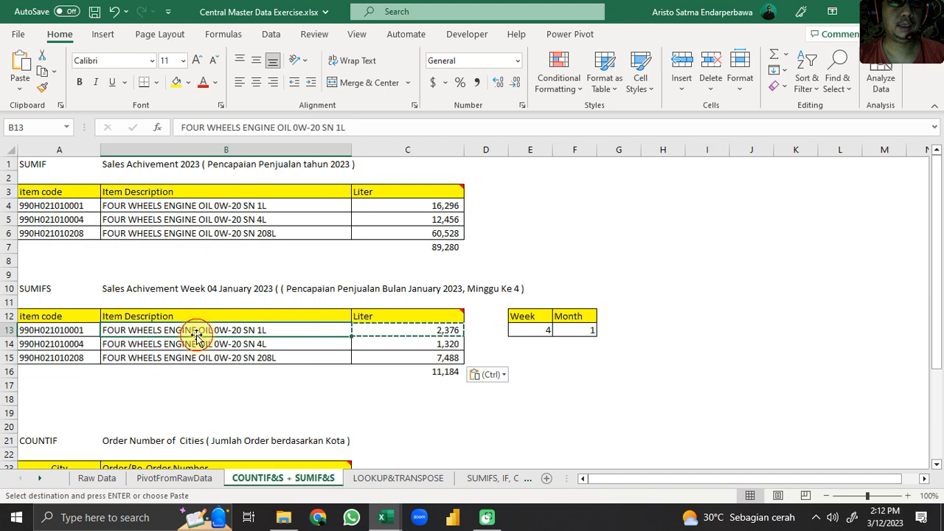
left_click(204, 355)
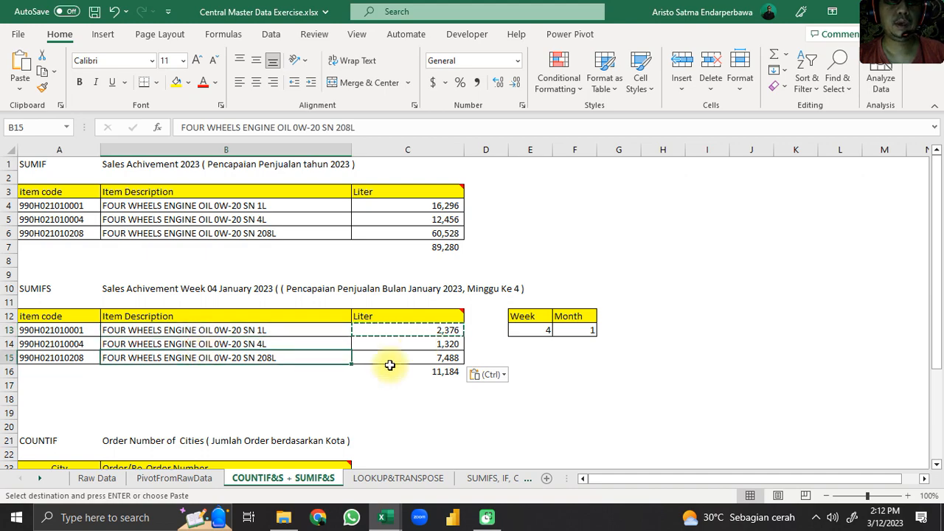
Filter the item code pivot table on the PivotFromRawData sheet to po week 4, with multiple item selection enabled
left_click(93, 479)
left_click(170, 478)
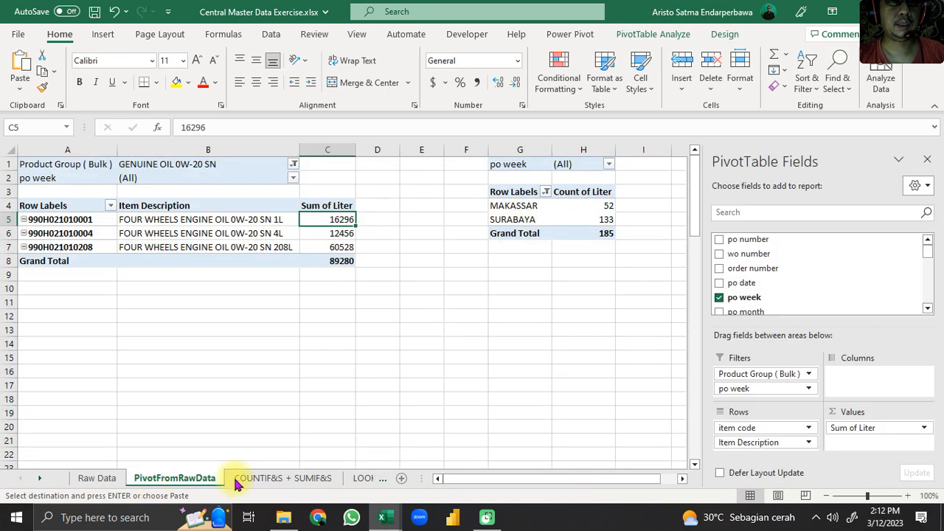
left_click(240, 480)
left_click(175, 479)
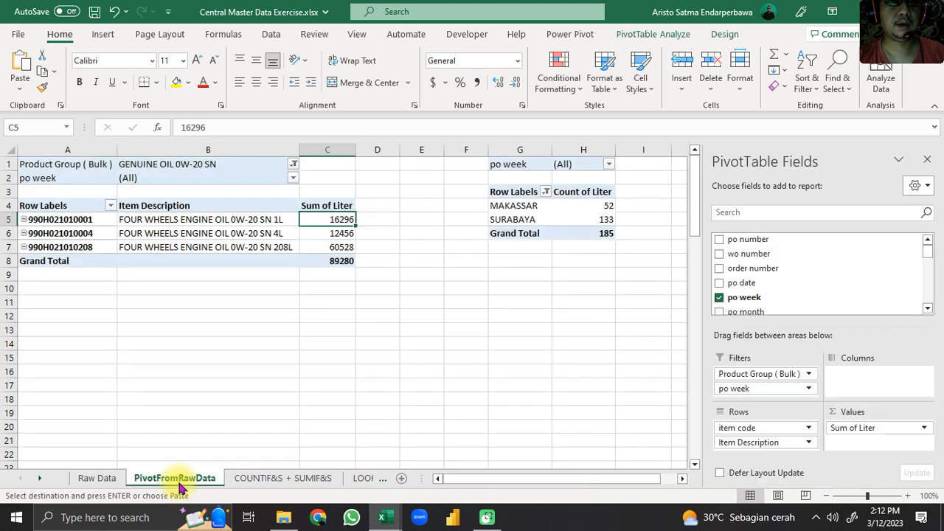
left_click(156, 181)
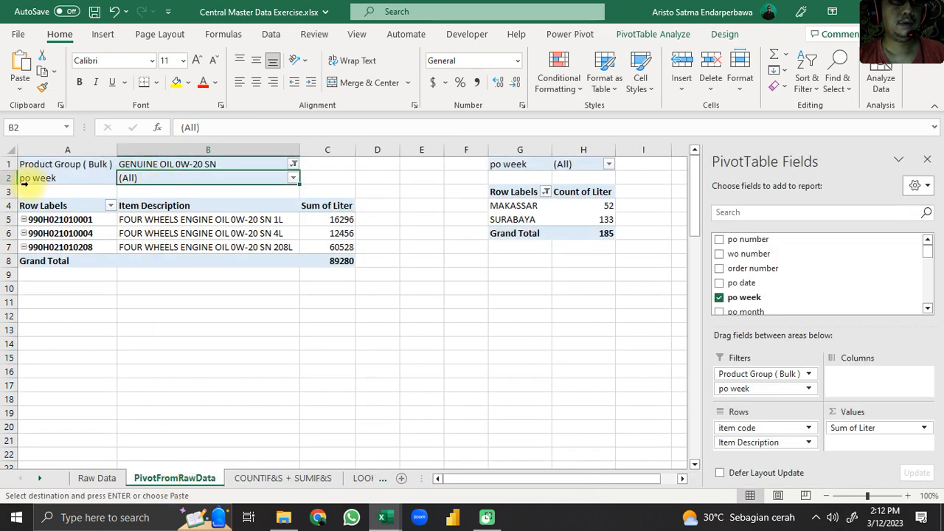
left_click(171, 163)
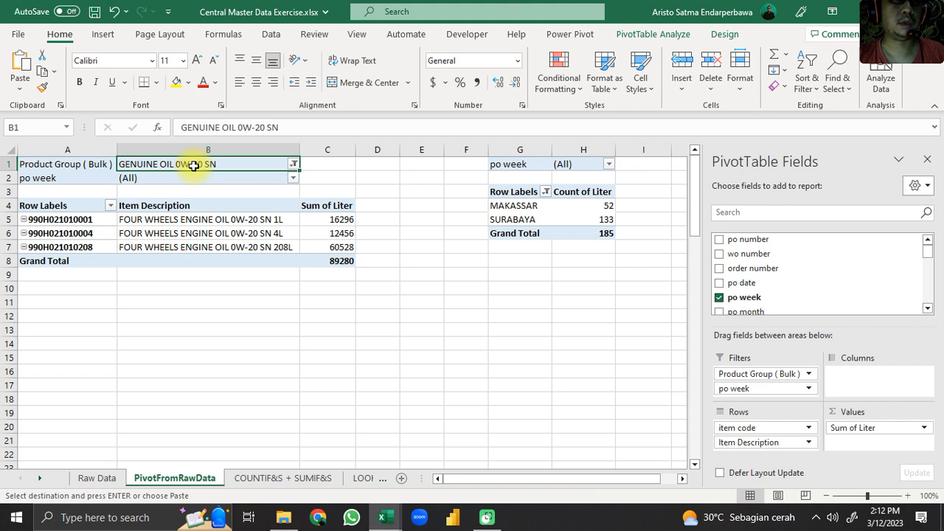
left_click(255, 174)
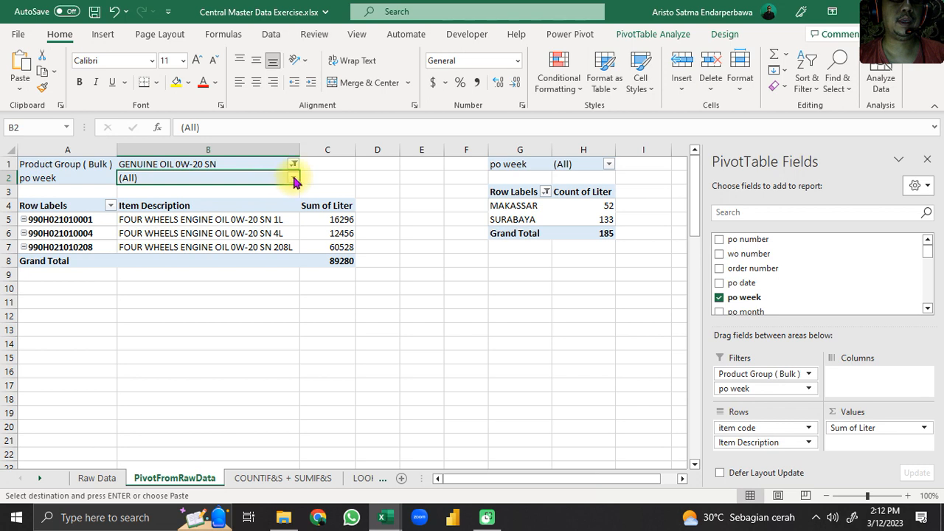
left_click(293, 177)
left_click(157, 258)
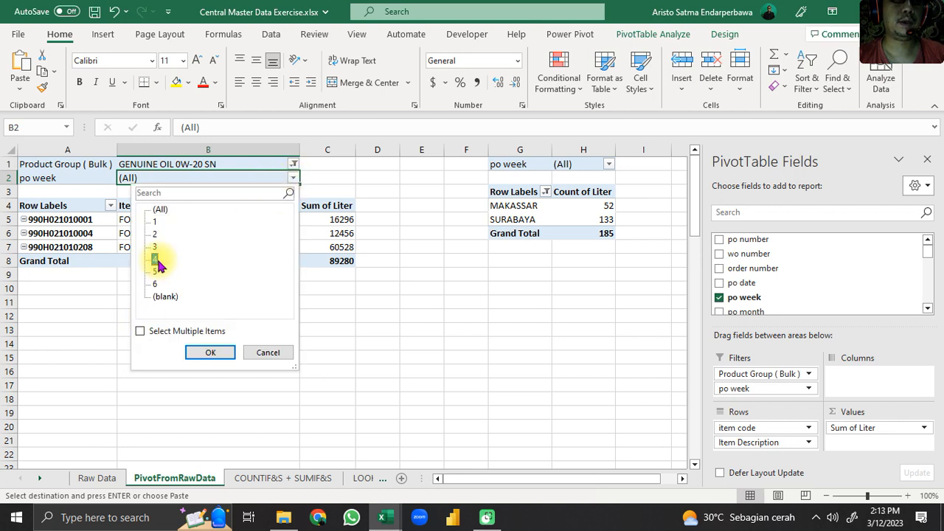
left_click(154, 333)
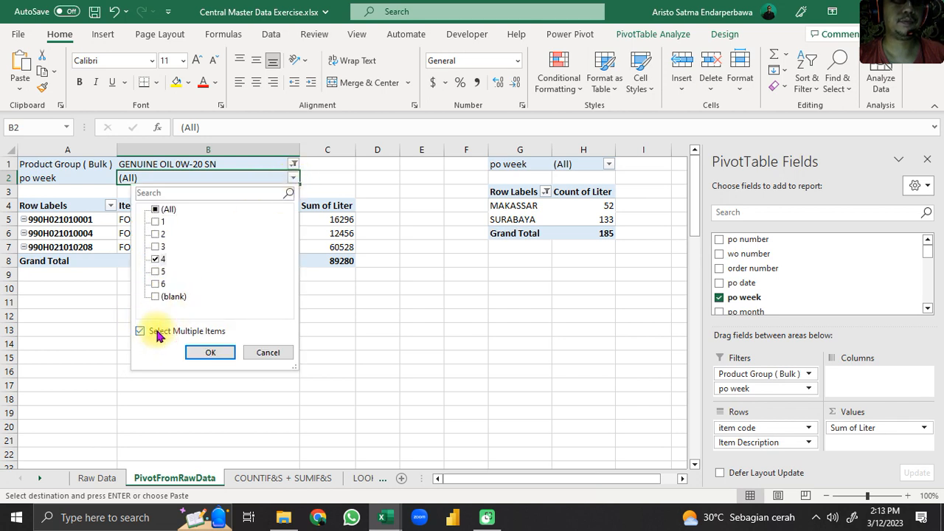
left_click(210, 352)
Compare the pivot table's Sum of Liter values and grand total with the SUMIFS results in C13:C16 on the COUNTIF&S + SUMIF&S sheet
left_click(337, 327)
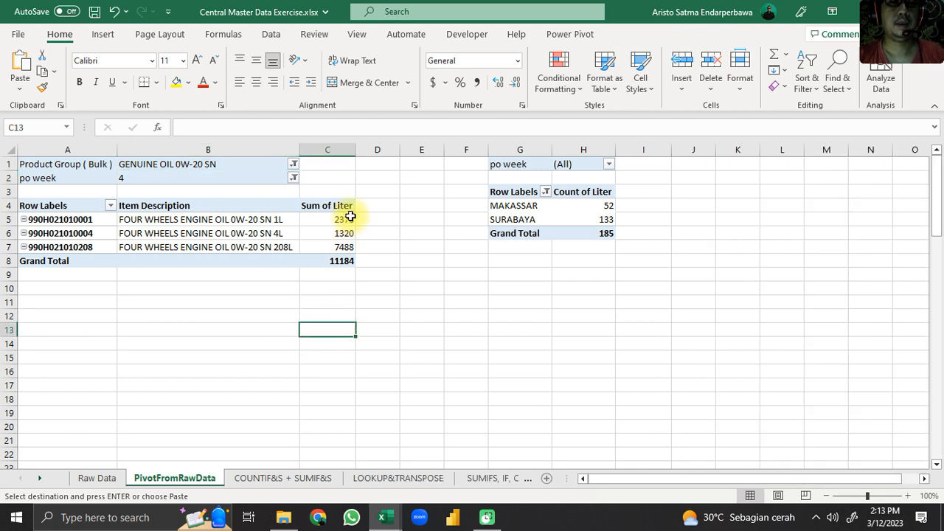
left_click(337, 262)
left_click(340, 233)
left_click_drag(360, 262, 354, 264)
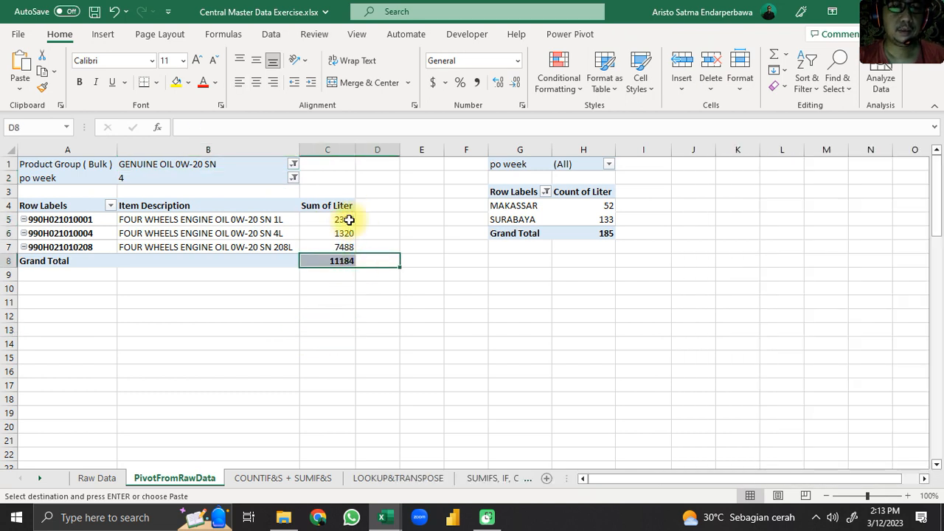
left_click_drag(328, 217, 327, 264)
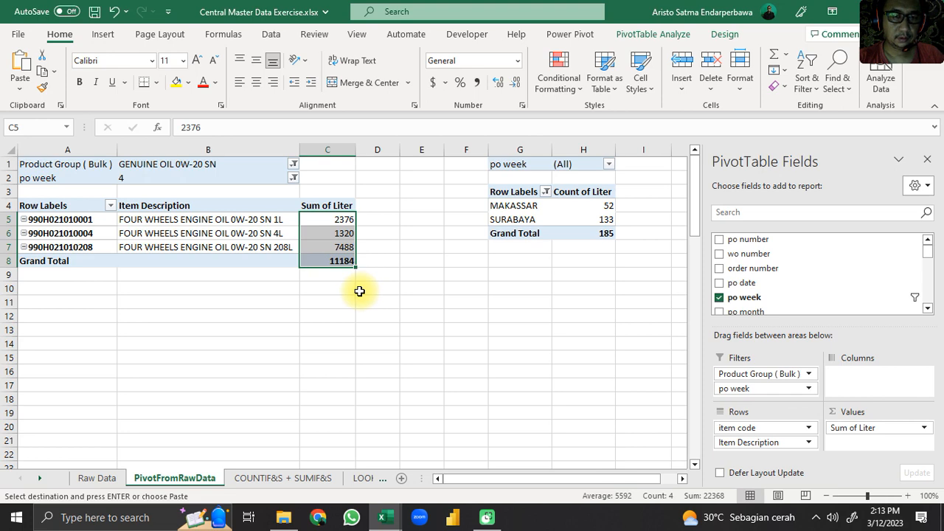
left_click(264, 478)
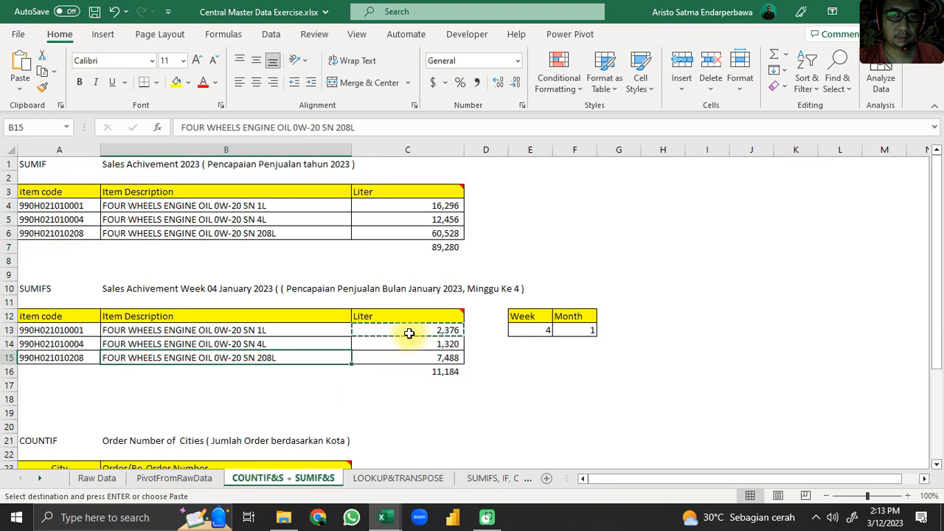
left_click_drag(409, 334, 411, 366)
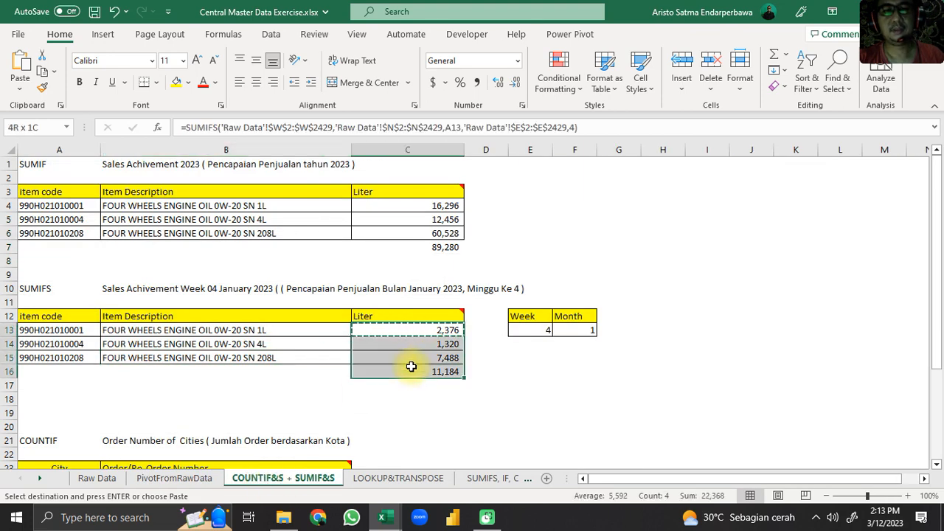
key("ctrl+v")
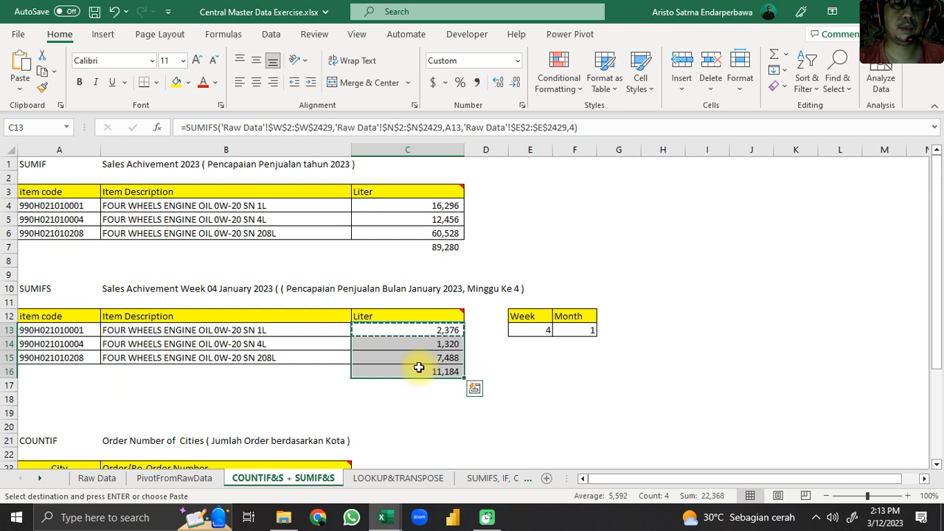
left_click(157, 478)
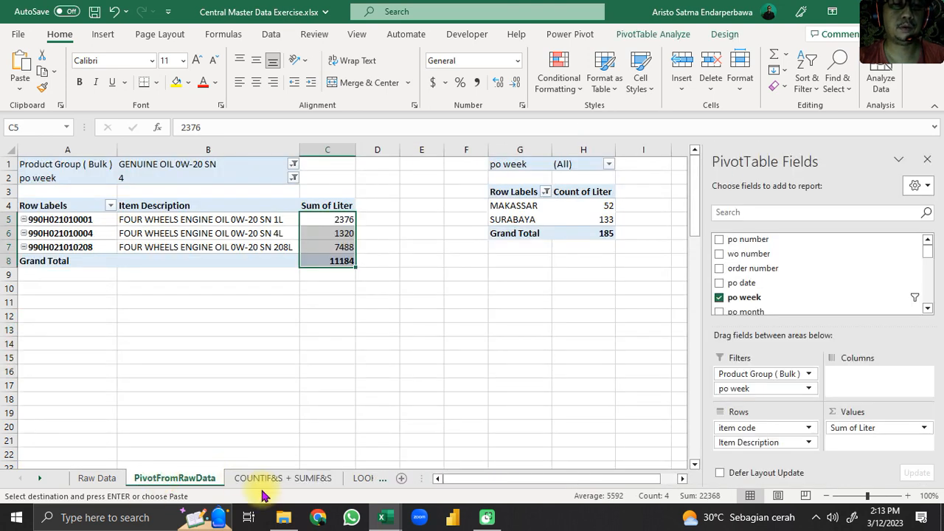
left_click(264, 478)
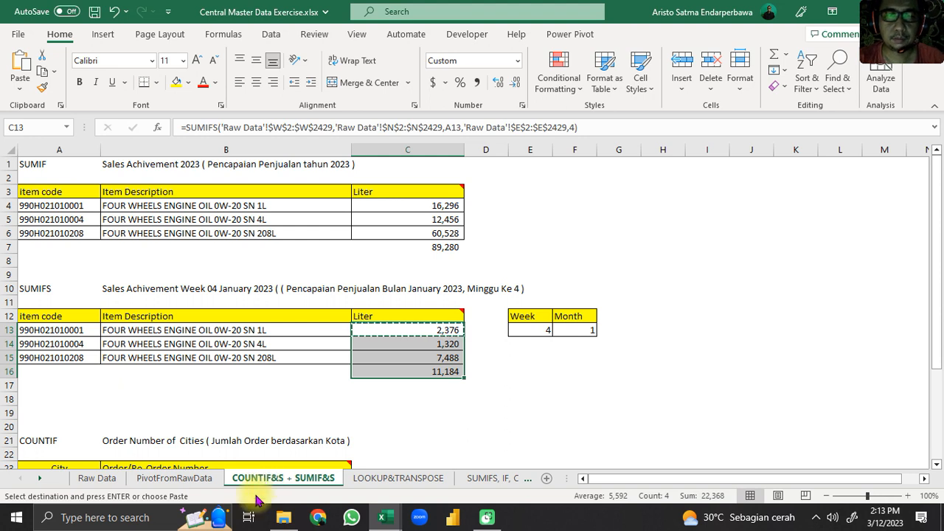
Examine the SUMIFS results and formulas for the three item codes in C13:C15 and their total in C16
left_click(419, 370)
left_click(421, 332)
left_click(421, 343)
left_click(421, 356)
left_click(426, 330)
left_click(419, 344)
left_click(426, 356)
left_click(426, 341)
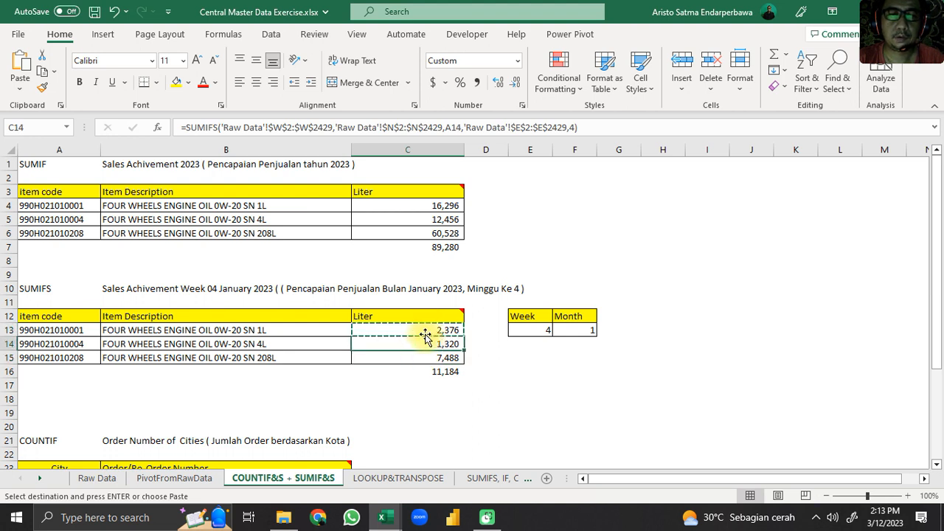
left_click(425, 333)
left_click(421, 344)
left_click(421, 355)
Edit the SUMIFS function arguments in C13, replacing the fixed Criteria2 value with a reference to week cell E13
left_click(428, 333)
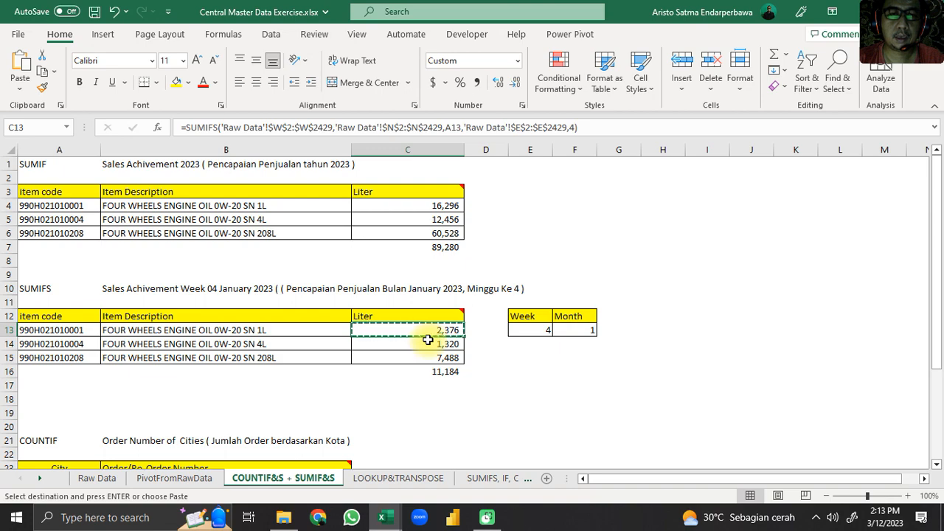
left_click(212, 128)
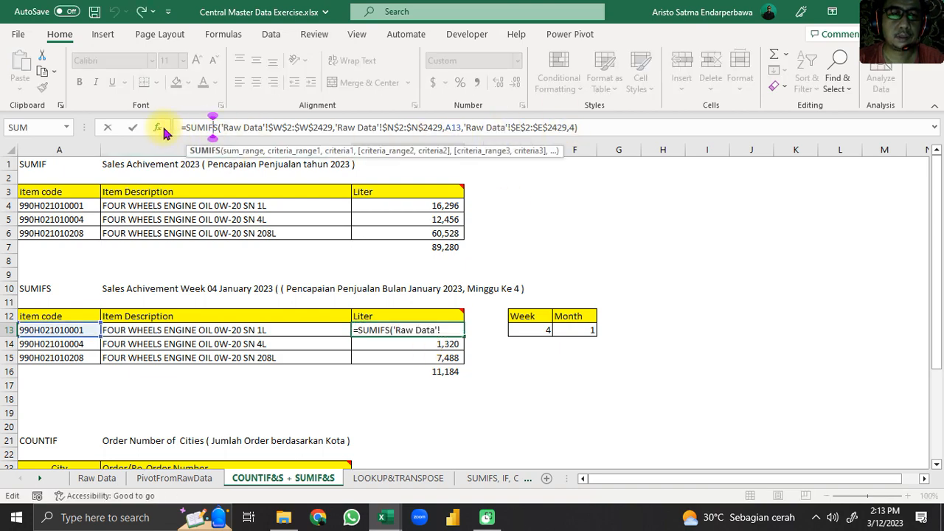
left_click(157, 128)
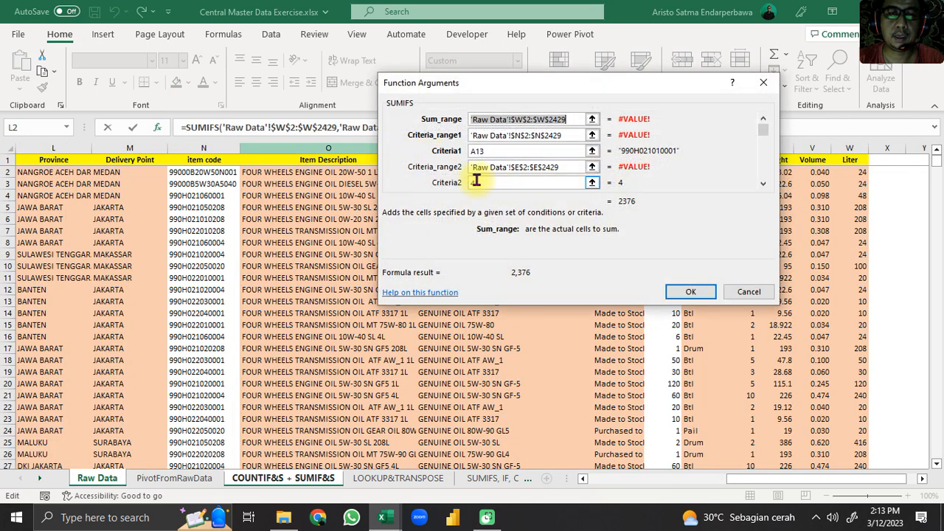
left_click(487, 183)
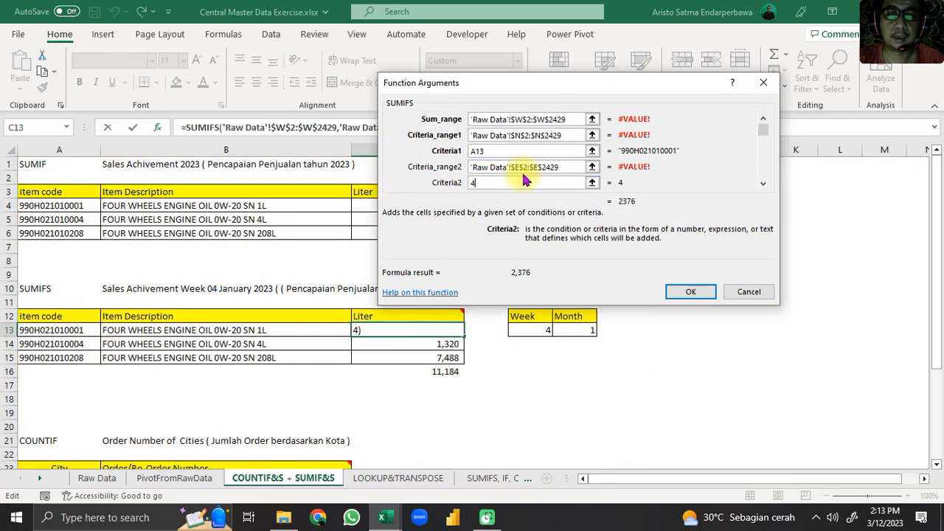
left_click_drag(498, 184, 440, 186)
key("BackSpace")
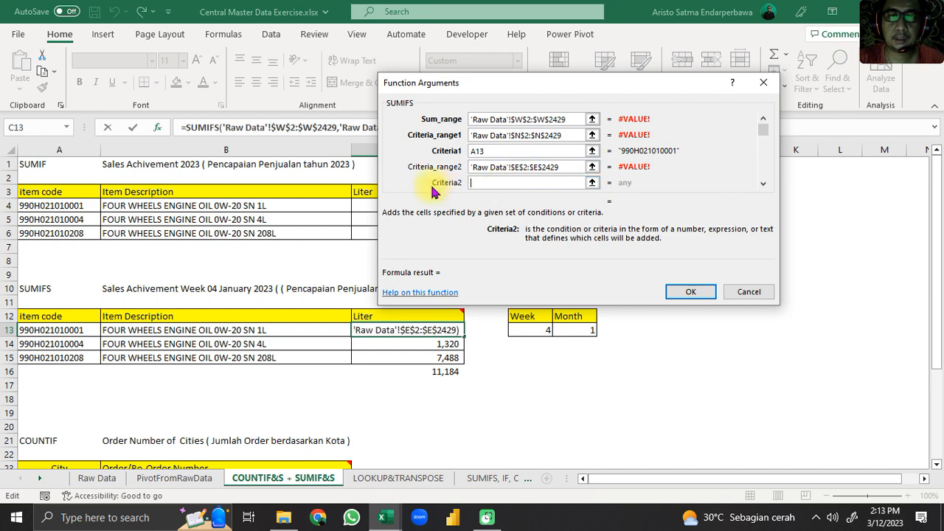
left_click_drag(607, 90, 198, 66)
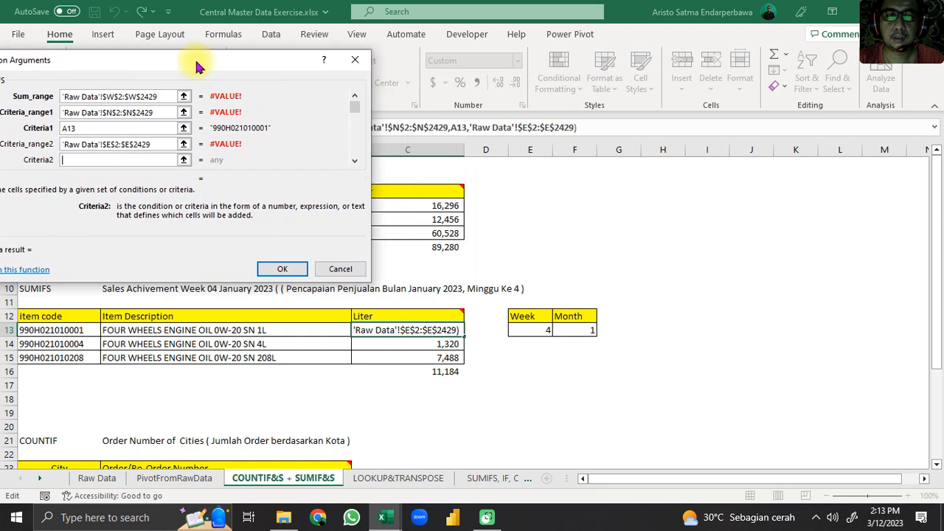
left_click(540, 332)
Make the Criteria2 reference absolute as $E$13 and confirm the SUMIFS formula in C13
left_click_drag(87, 155, 51, 158)
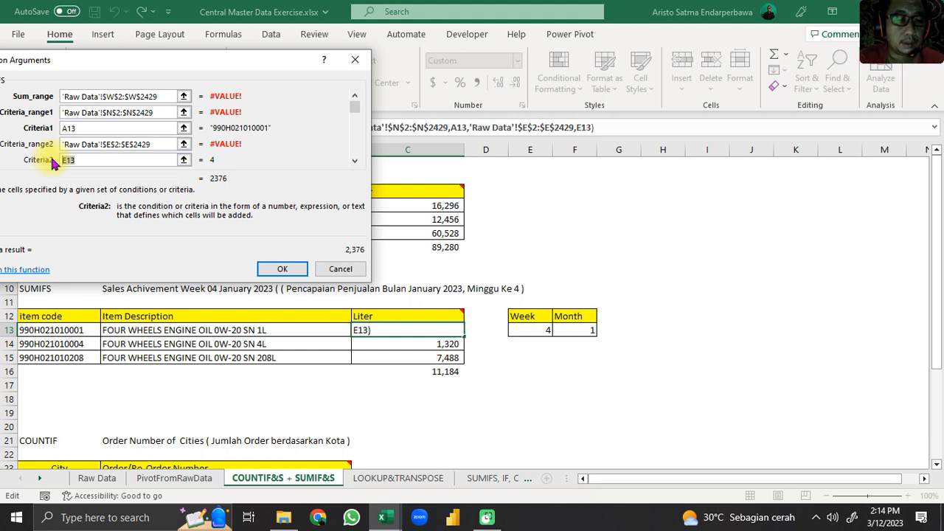
key("F4")
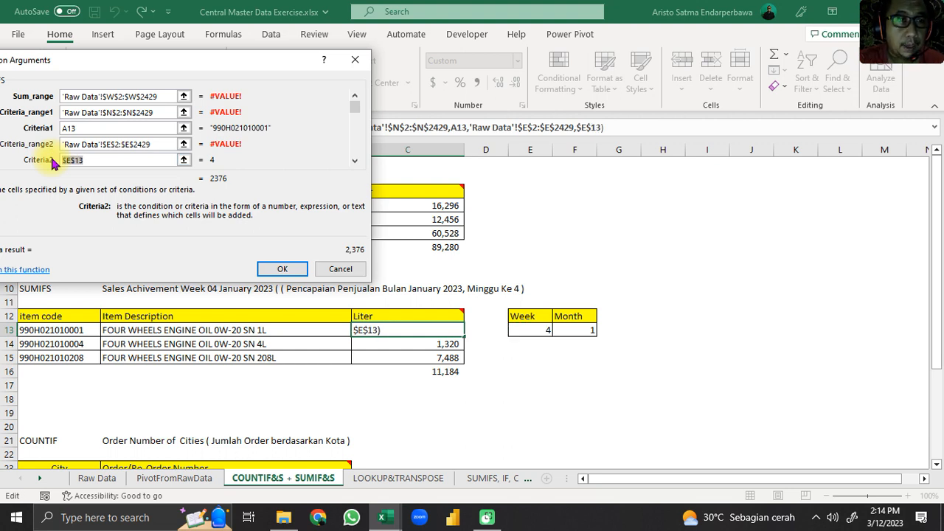
left_click(295, 270)
Copy the updated SUMIFS formula from C13 to C14 and C15
key("ctrl+c")
key("Down")
key("Down")
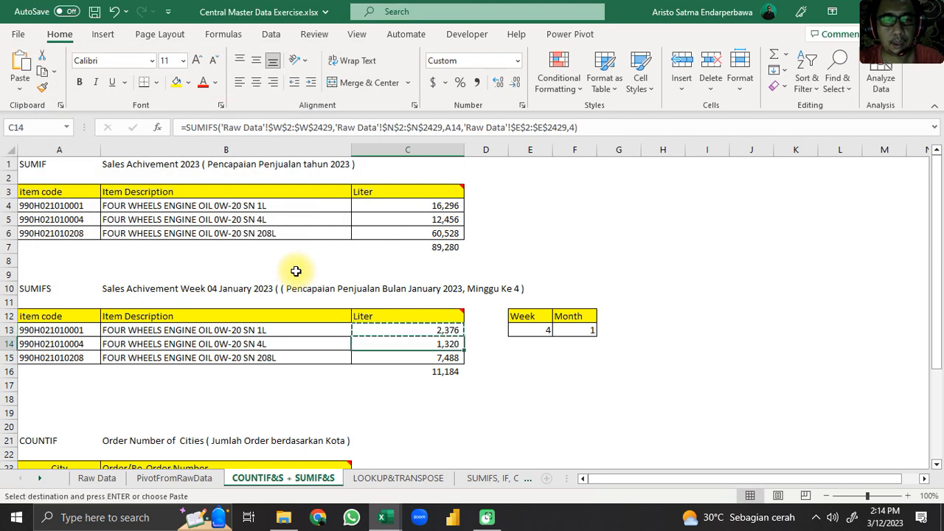
key("ctrl+v")
key("Up")
key("Up")
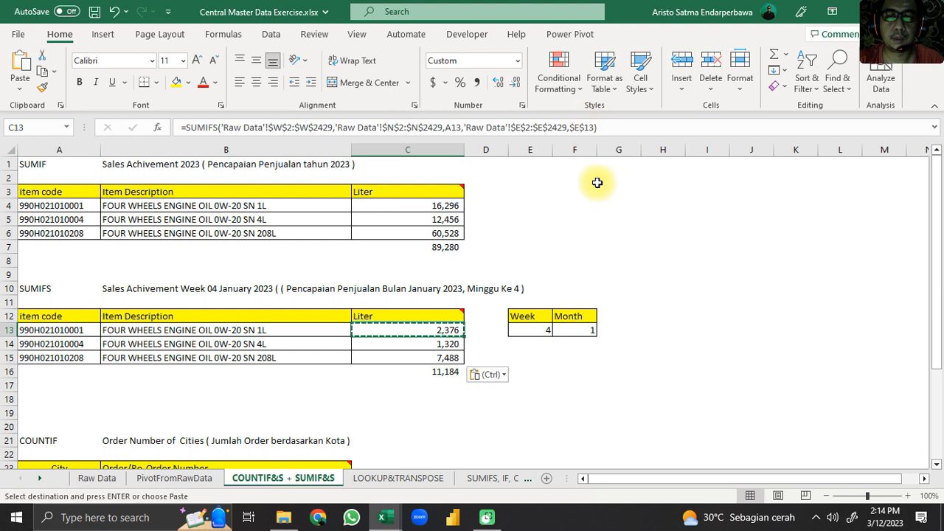
Review week cell E13, the SUMIFS formulas in C13:C15, and the Criteria2 argument of C13 without changing anything
left_click(528, 331)
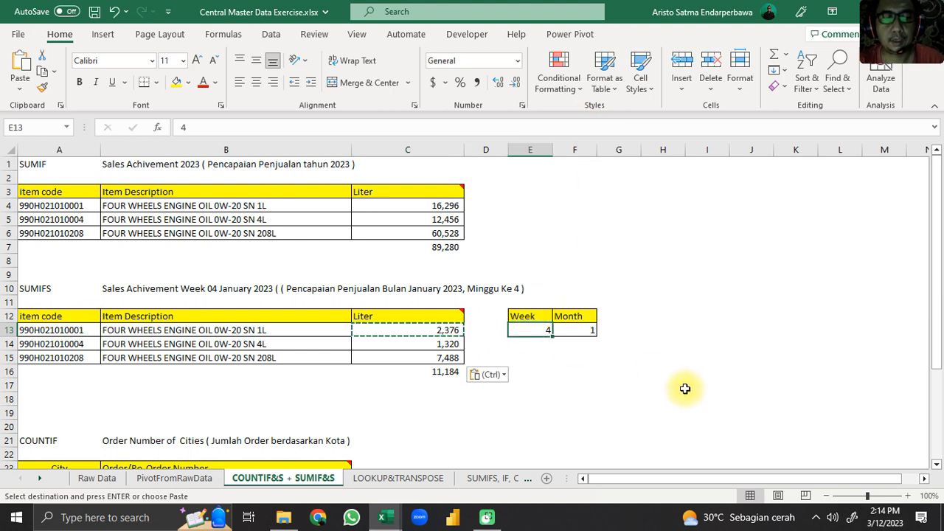
key("Left")
key("Left")
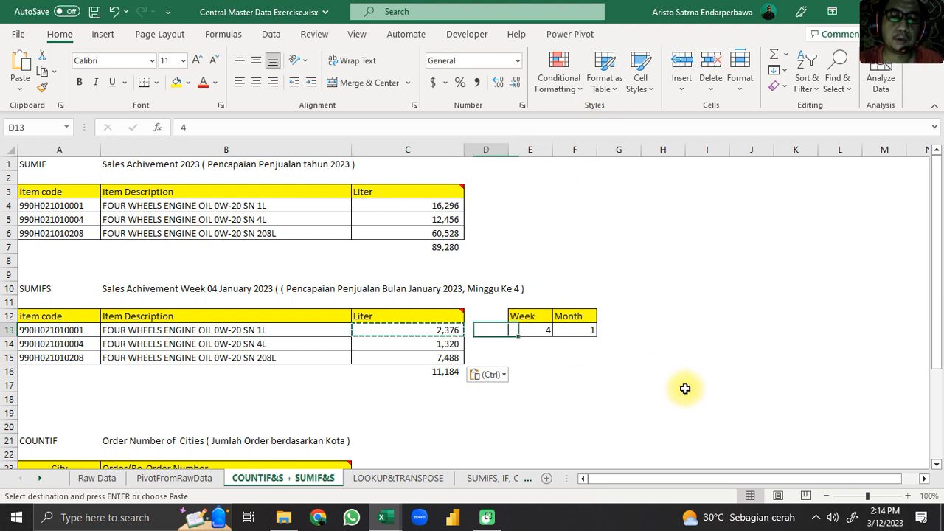
key("Down")
key("Down")
key("Up")
key("Up")
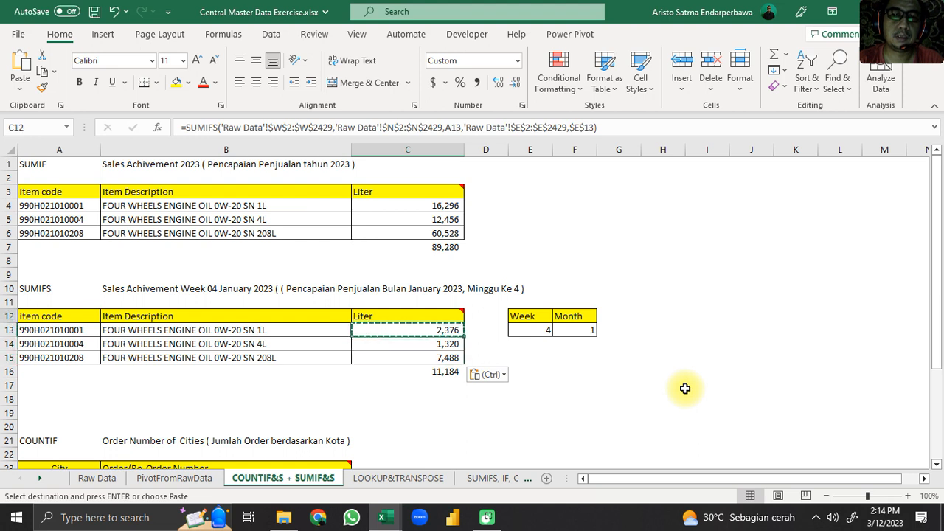
key("Down")
key("Down")
key("Up")
key("Up")
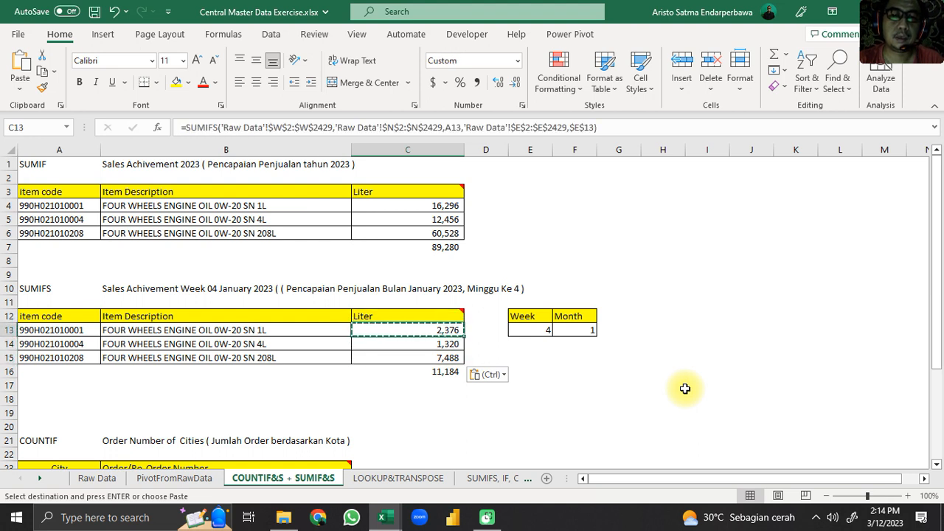
left_click(492, 127)
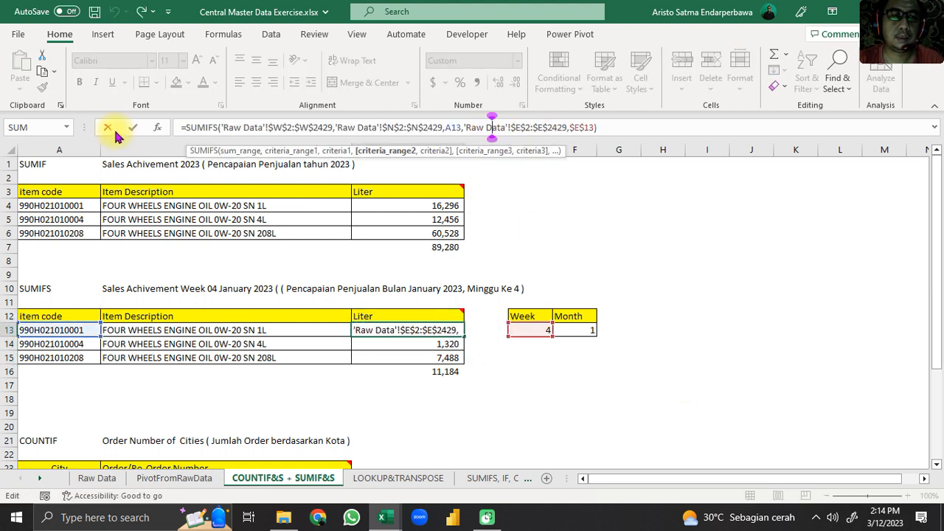
left_click(157, 127)
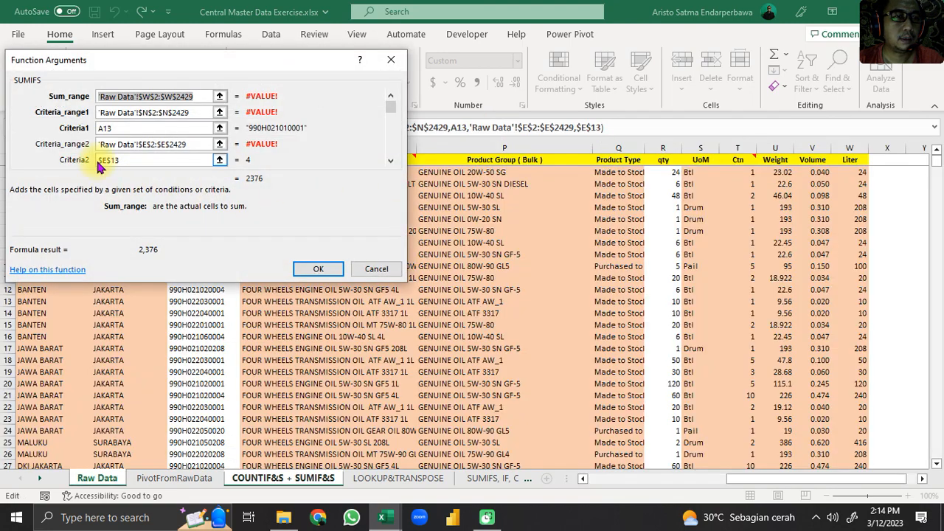
left_click(376, 268)
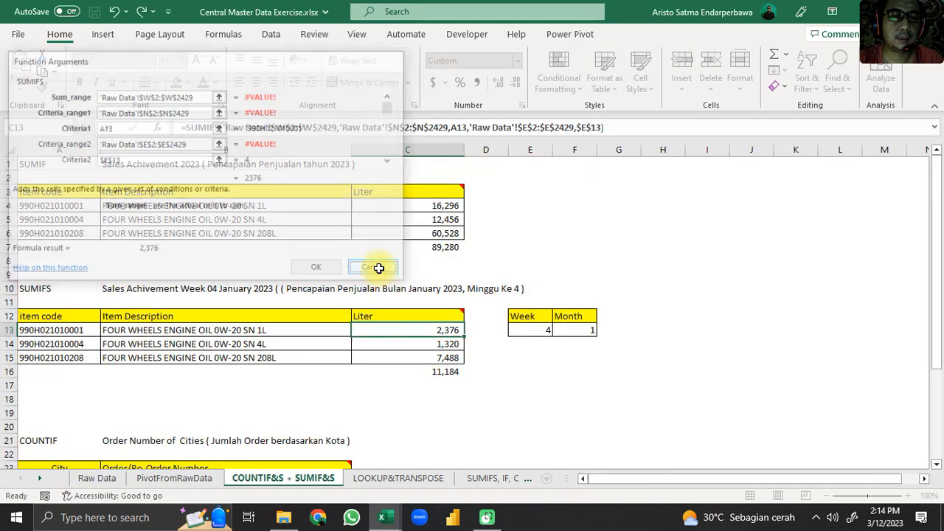
Try week 5 in cell E13 to recalculate the SUMIFS liters
left_click(546, 333)
type("5")
key("Return")
key("Up")
key("Right")
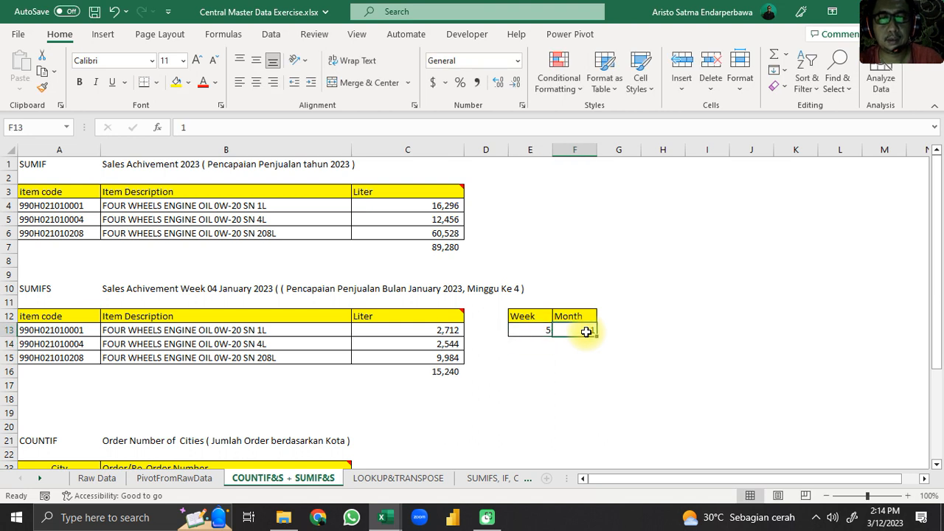
Try the week values 7, 2, 3 and 4 one after another in cell E13
key("Left")
type("7")
key("Return")
key("Up")
type("2")
key("Return")
key("Up")
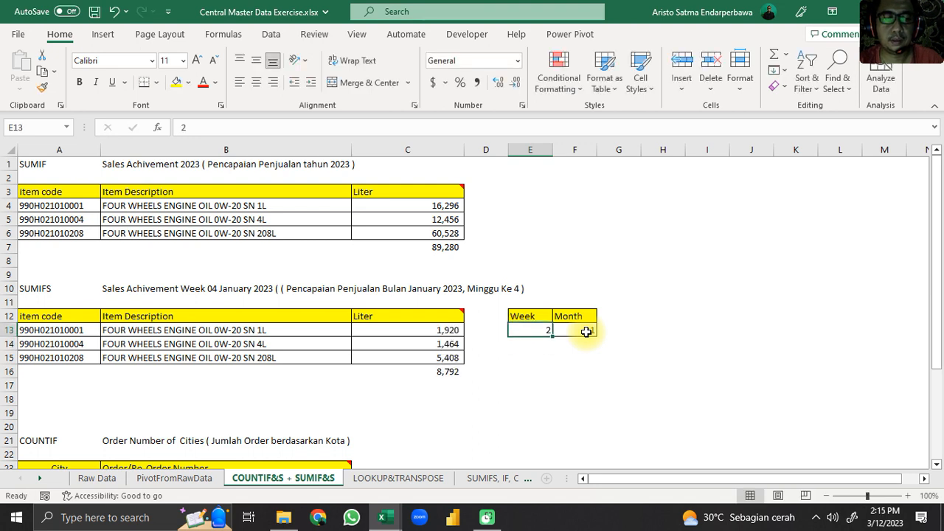
type("3")
key("Return")
key("Up")
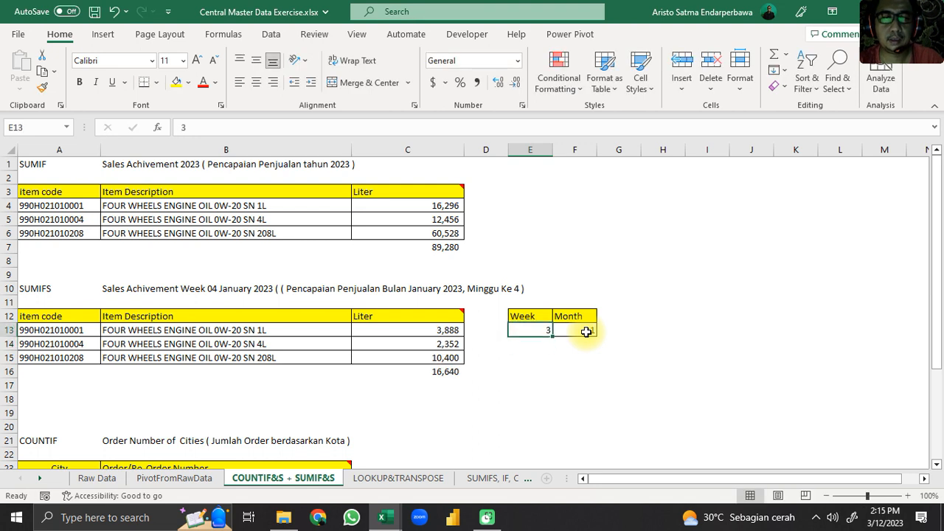
type("4")
key("Return")
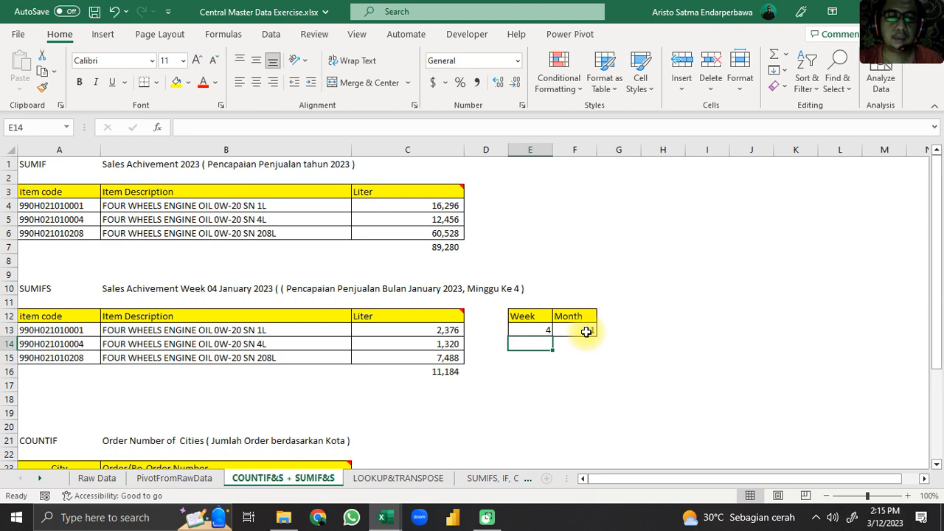
left_click(442, 344)
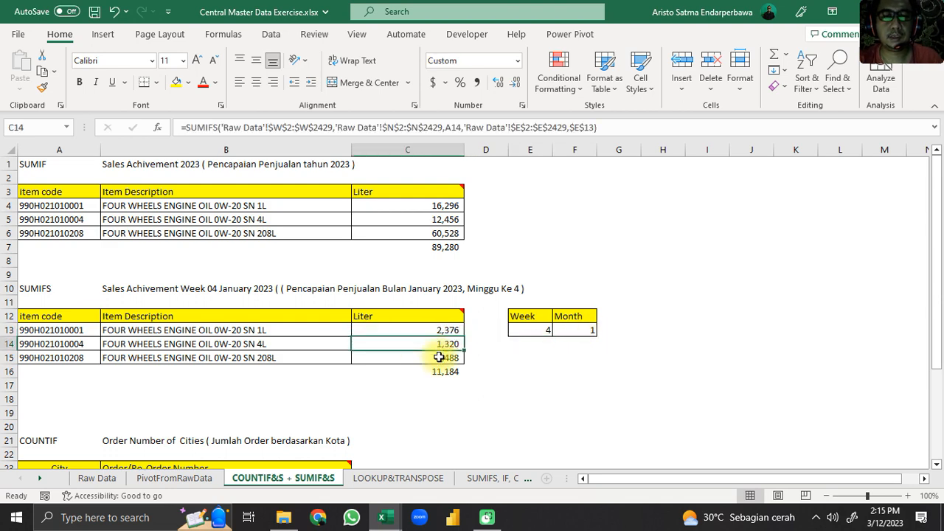
Filter the item code pivot table on the PivotFromRawData sheet to po week 5 and check its Sum of Liter values
left_click(174, 478)
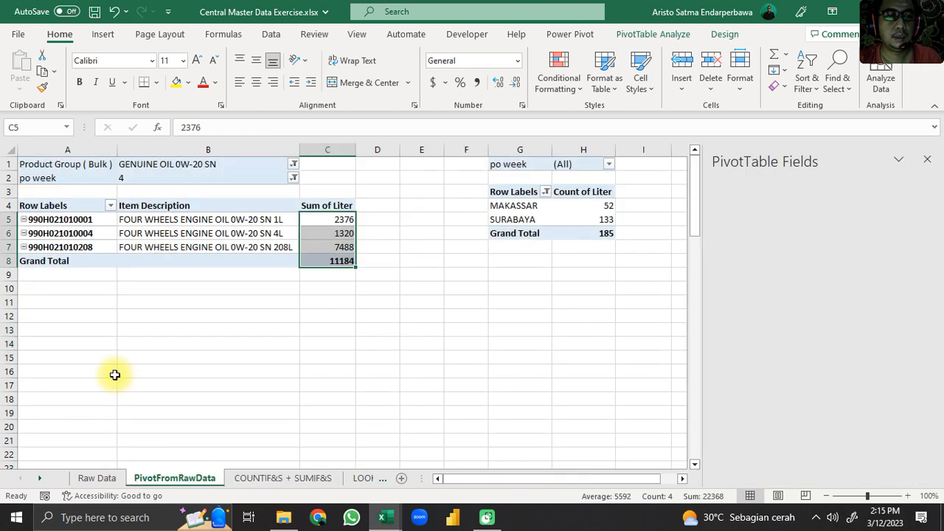
left_click(122, 243)
left_click(152, 228)
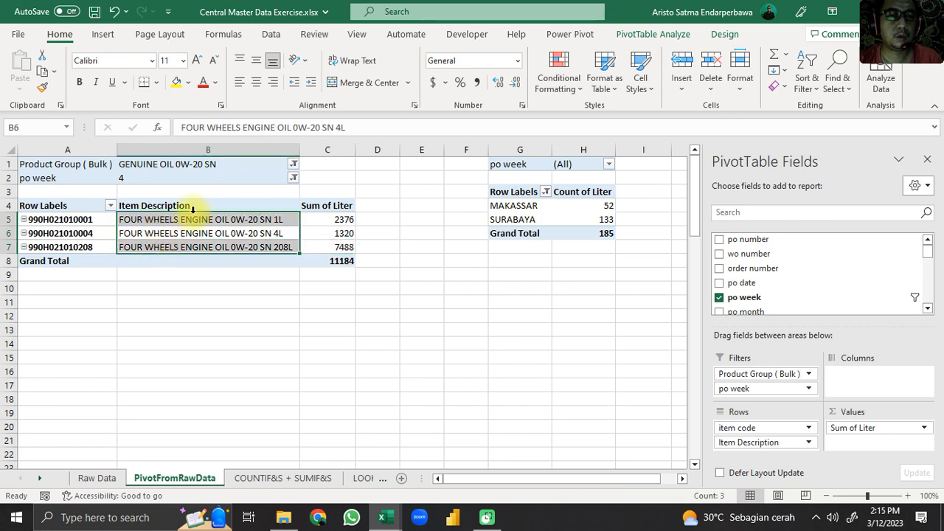
left_click(137, 179)
left_click(293, 178)
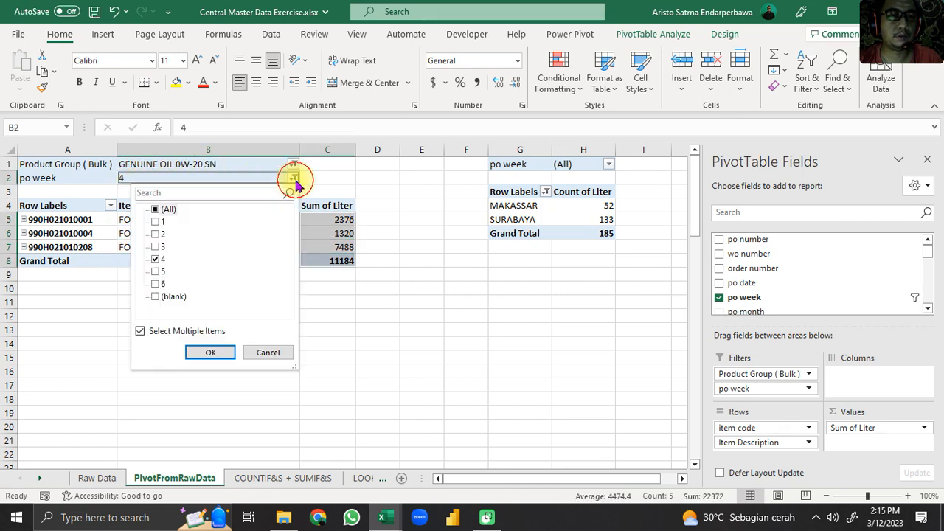
left_click(155, 259)
left_click(156, 272)
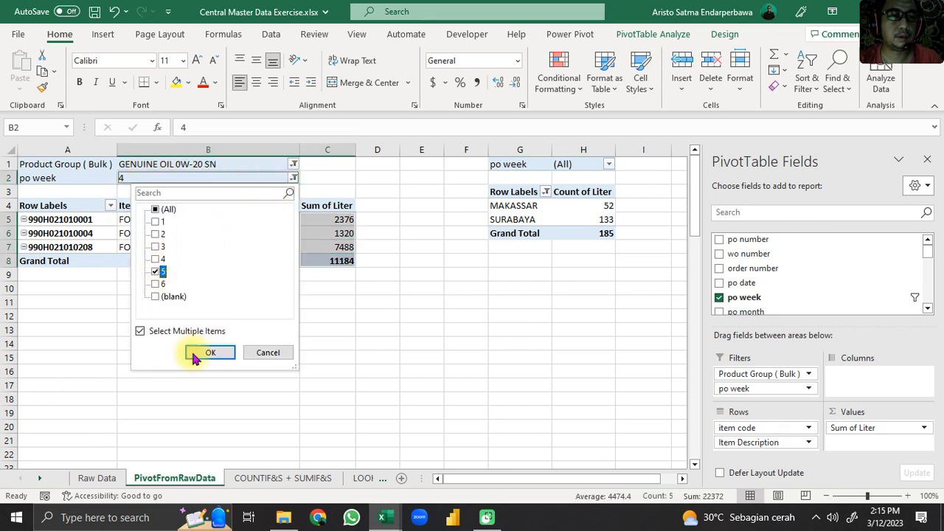
left_click(210, 352)
left_click(273, 344)
left_click_drag(333, 221, 330, 252)
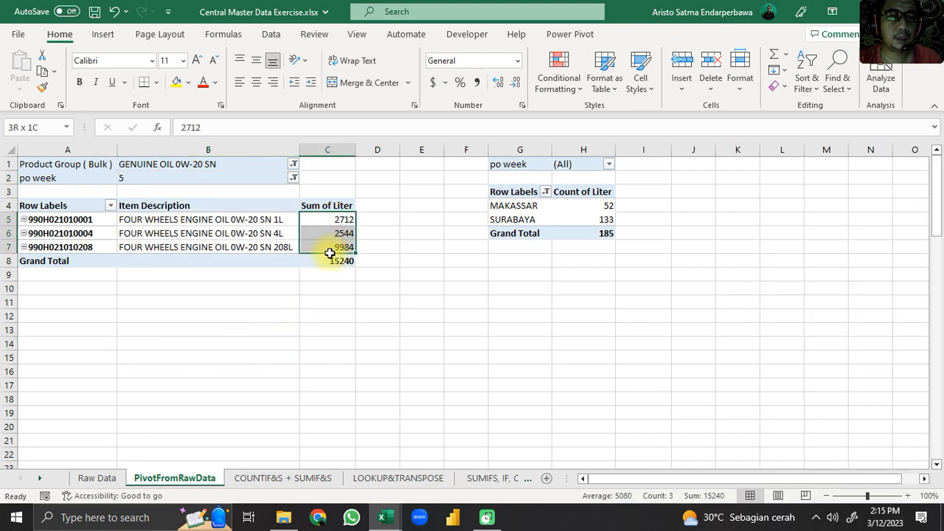
left_click(340, 261)
Set week cell E13 on the COUNTIF&S + SUMIF&S sheet to 5 and compare the SUMIFS results with the pivot table
left_click(282, 478)
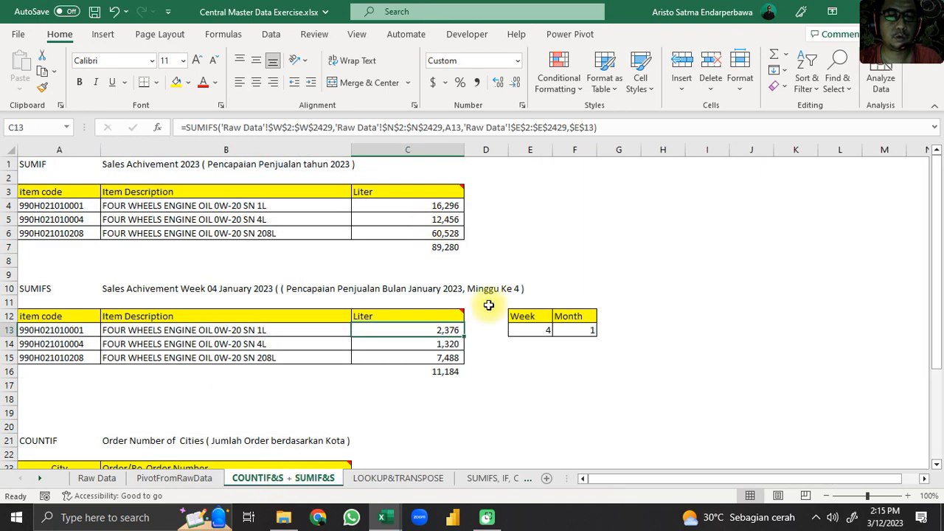
left_click(534, 329)
type("5")
key("Return")
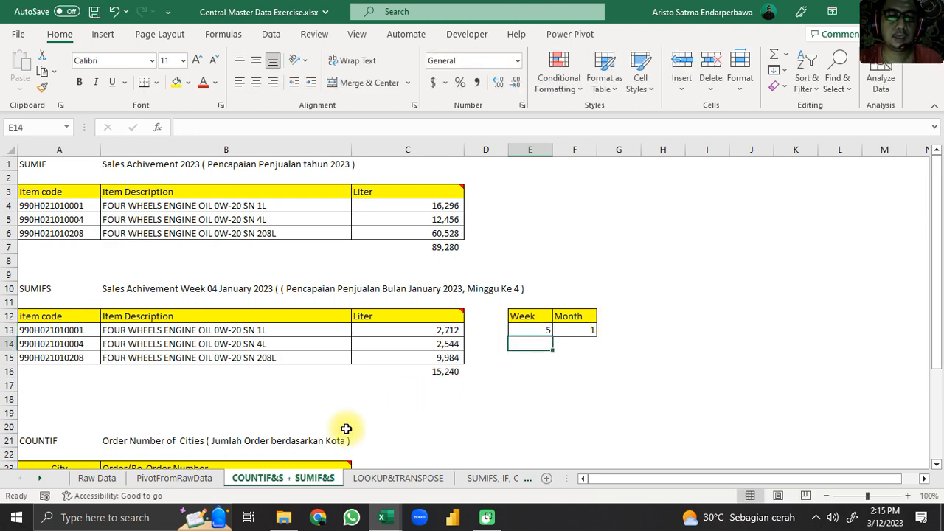
left_click(191, 478)
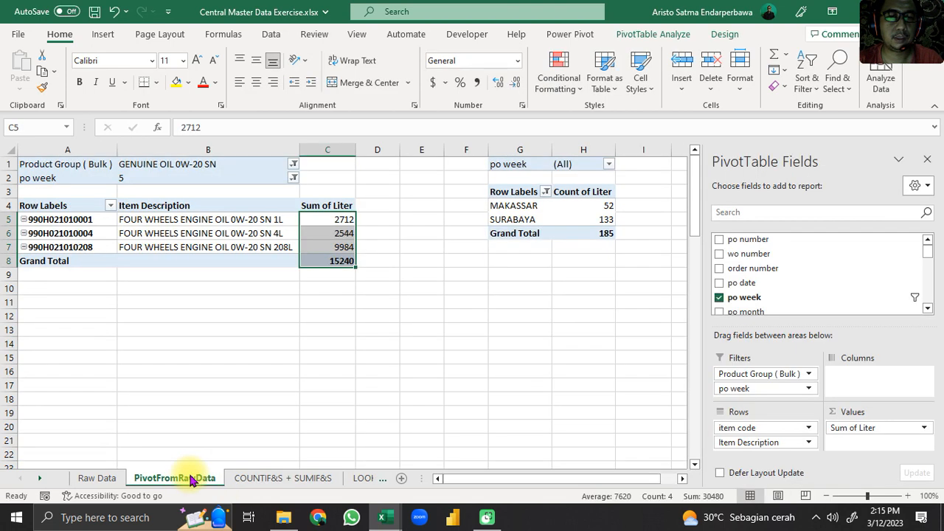
left_click(295, 479)
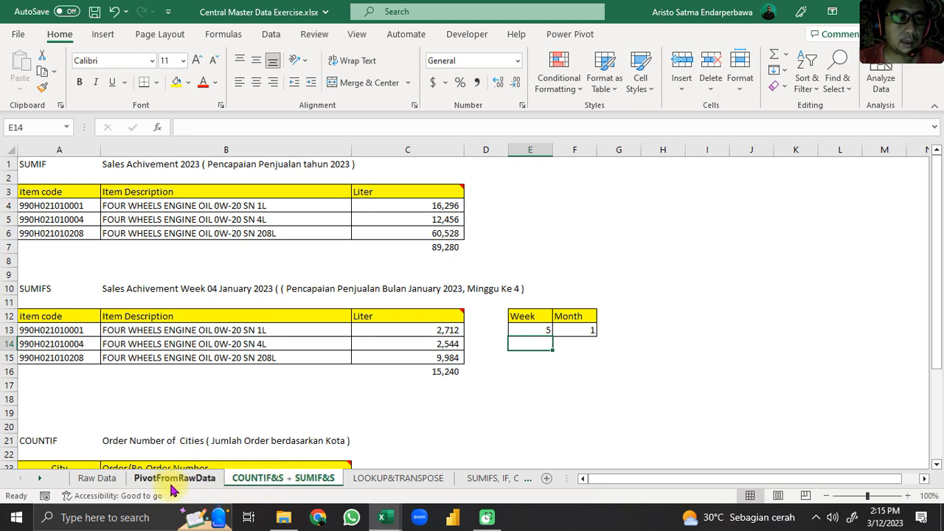
Go to the COUNTIF exercise on order numbers by city and select its heading in B21
scroll(309, 400, "down", 3)
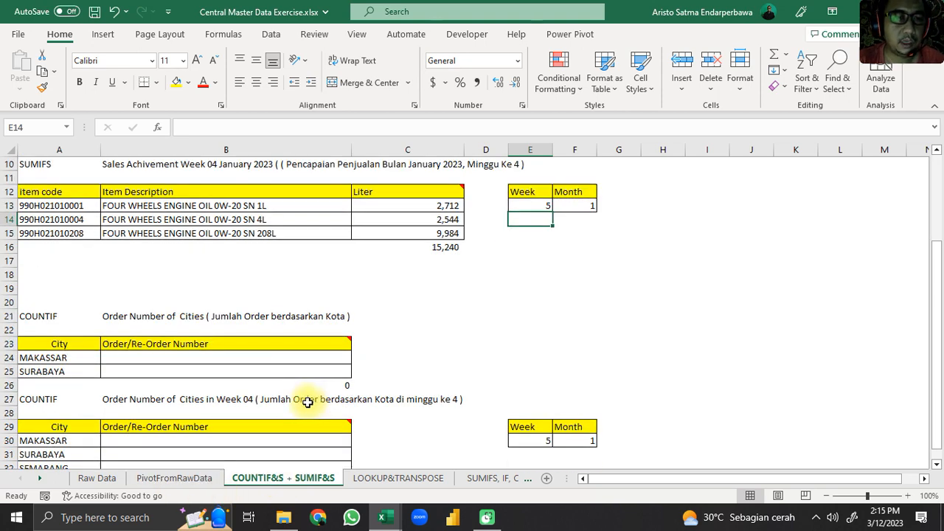
scroll(308, 401, "down", 2)
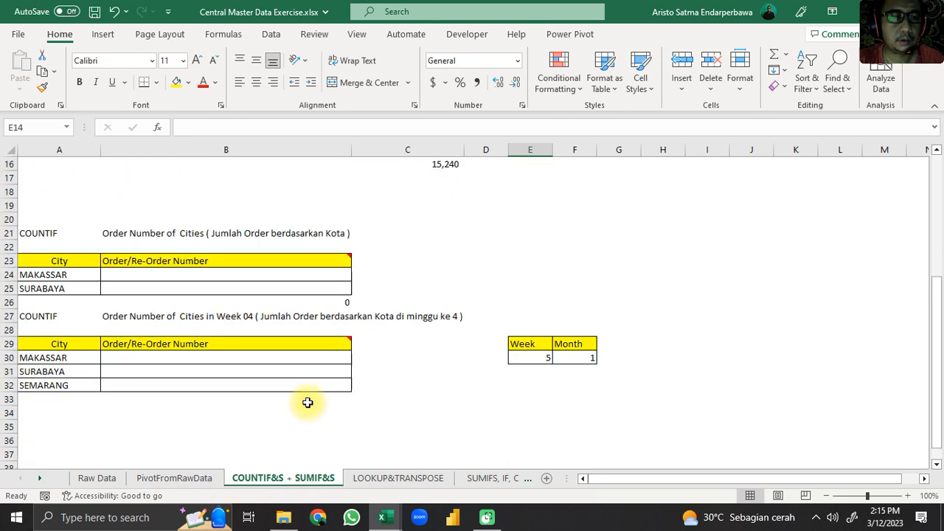
left_click(188, 236)
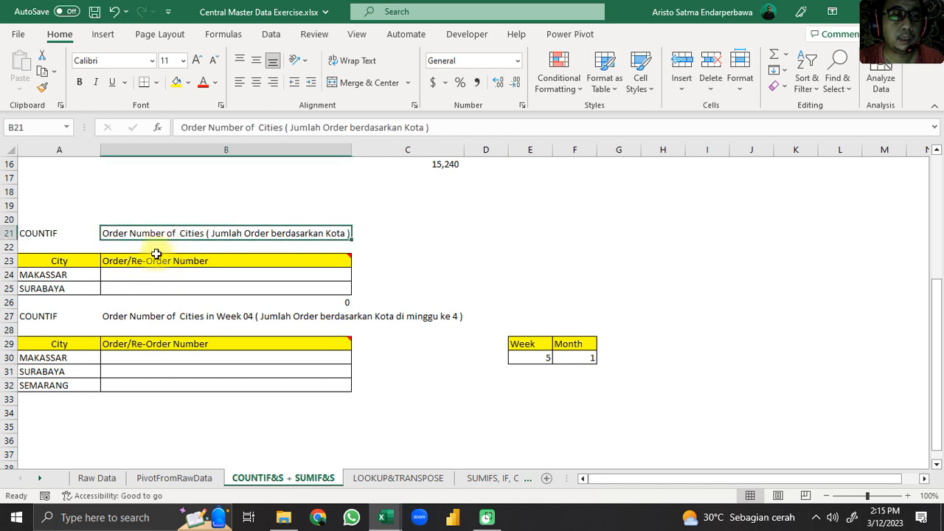
Compare the COUNTIF city table with the SUMIF item code table above it, and select MAKASSAR's order number cell B24
left_click(51, 280)
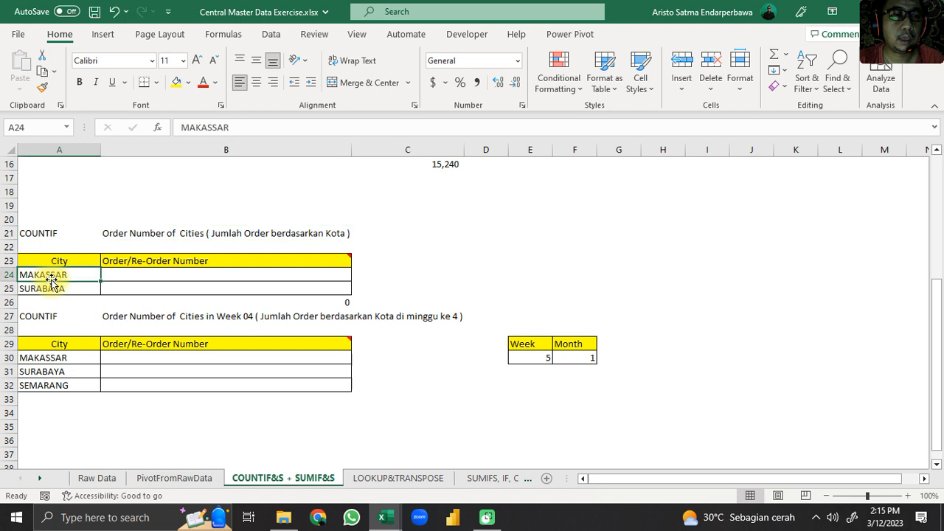
left_click(157, 233)
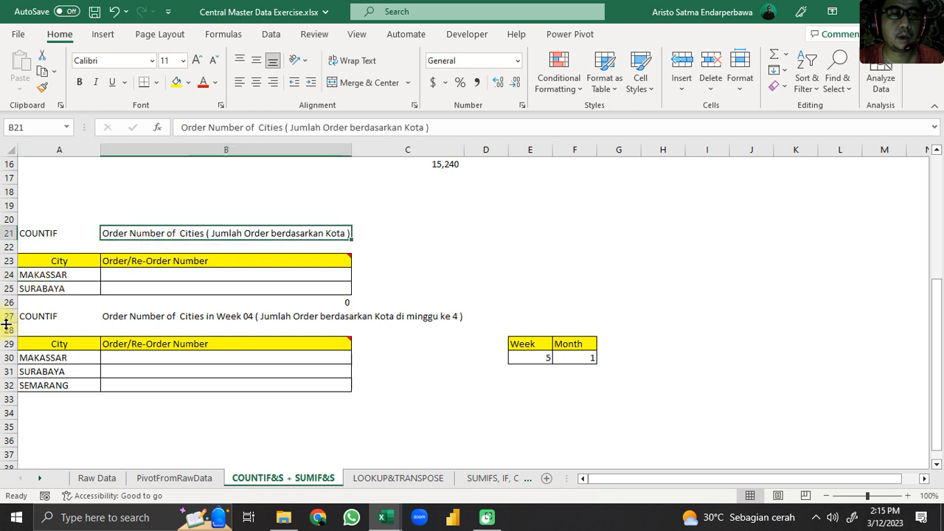
left_click(40, 288)
left_click(69, 277)
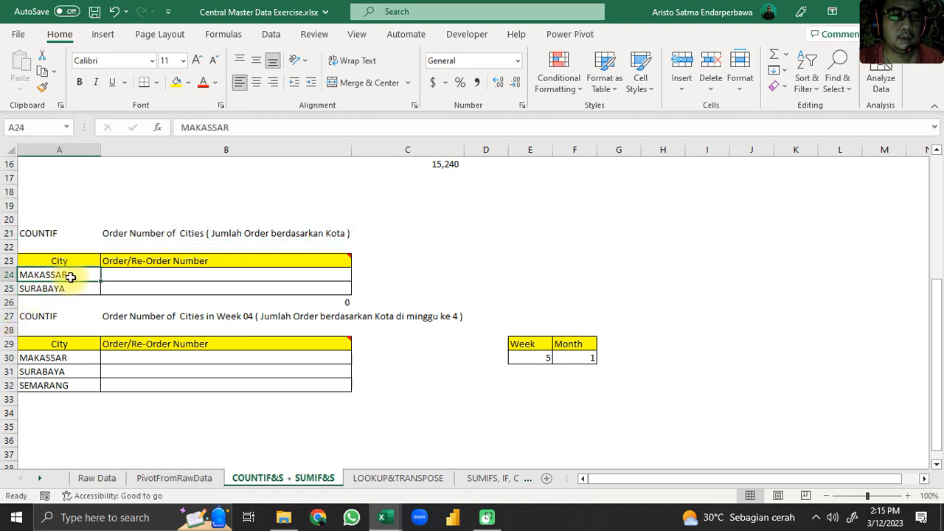
scroll(164, 276, "up", 5)
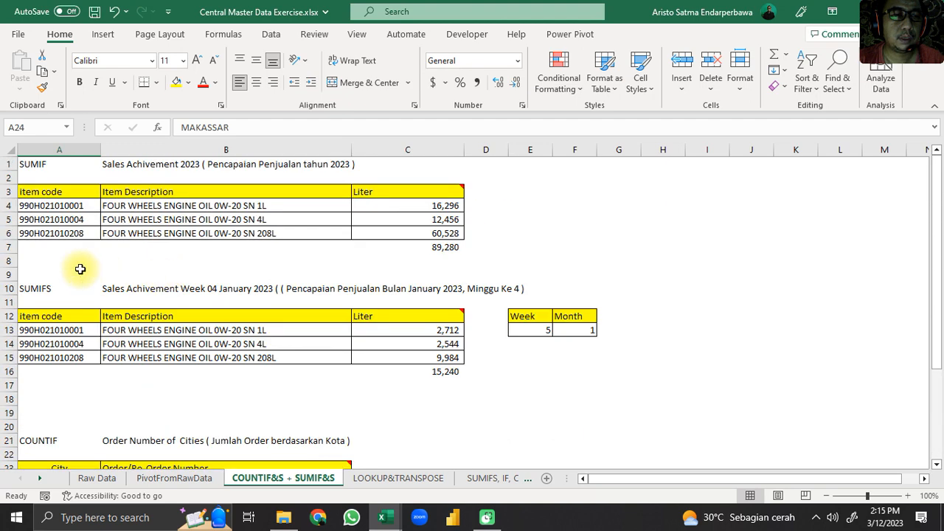
left_click(72, 208)
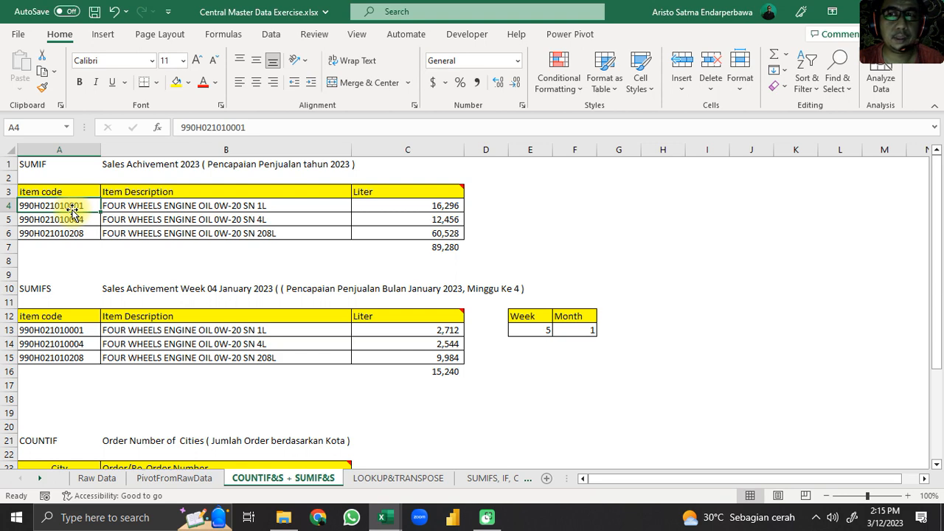
scroll(73, 210, "down", 5)
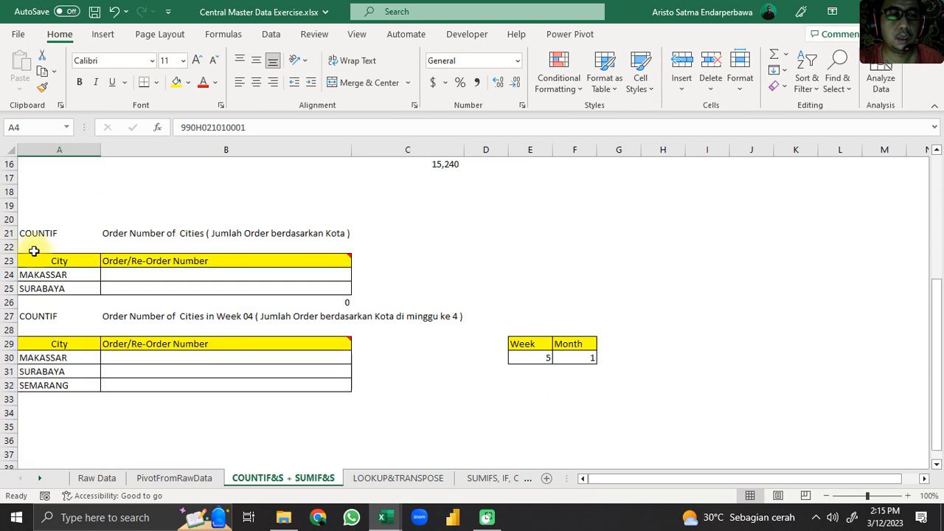
left_click(53, 279)
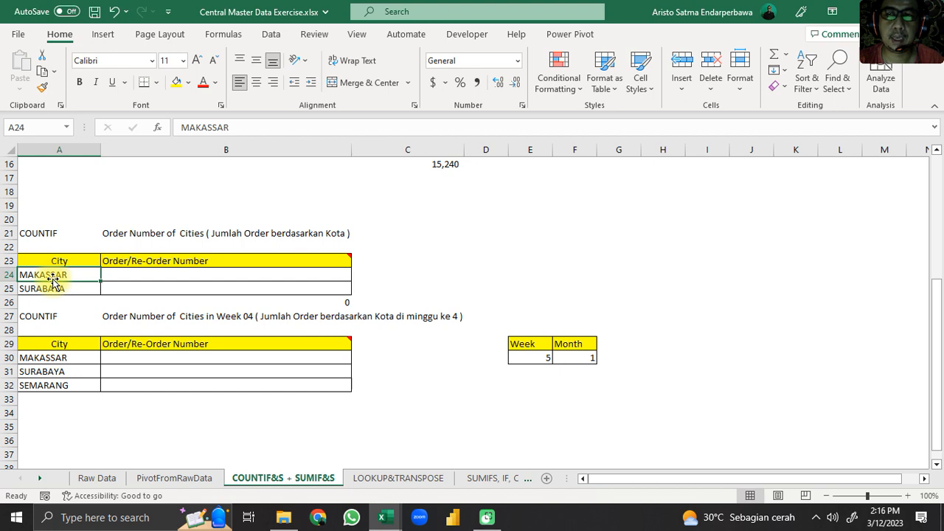
left_click(116, 276)
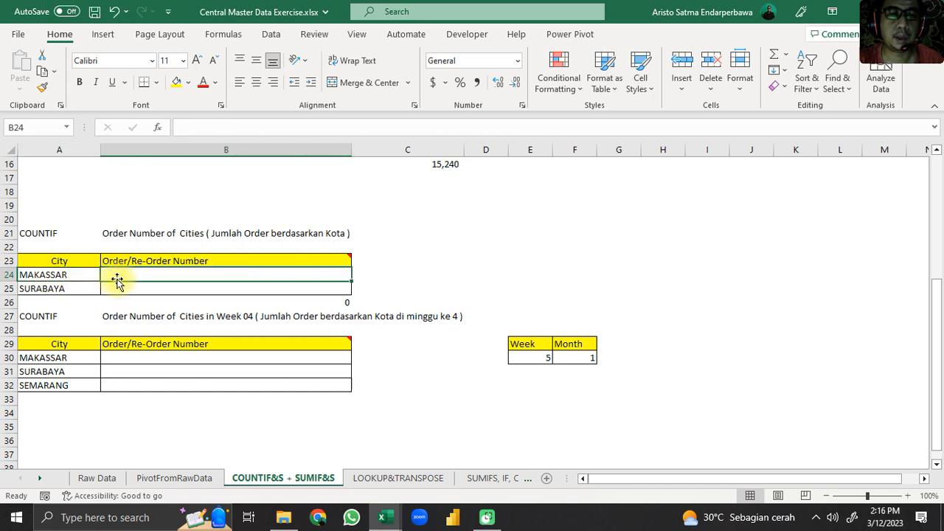
scroll(116, 276, "up", 5)
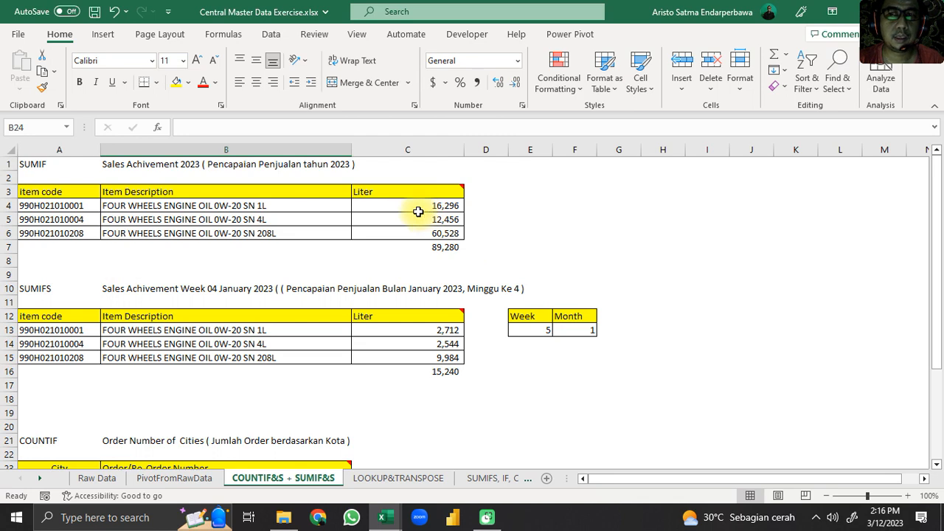
scroll(418, 212, "down", 4)
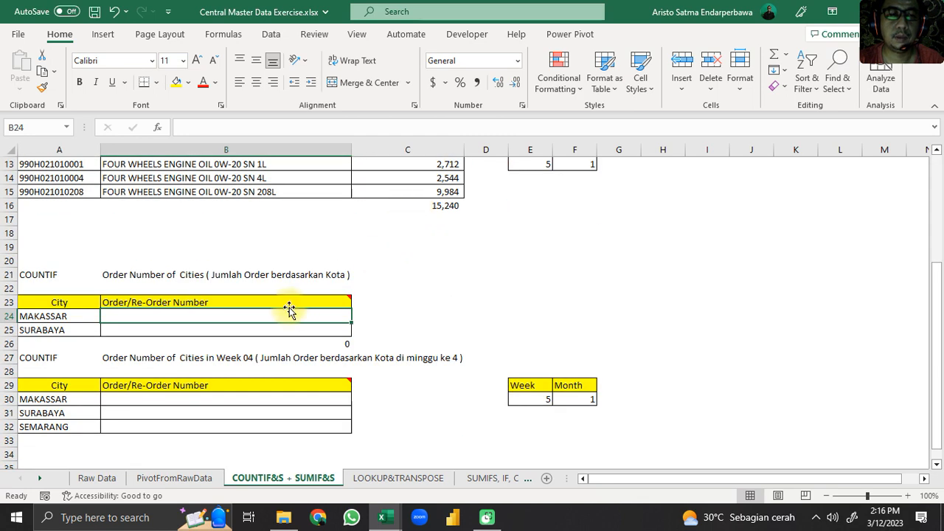
left_click(270, 332)
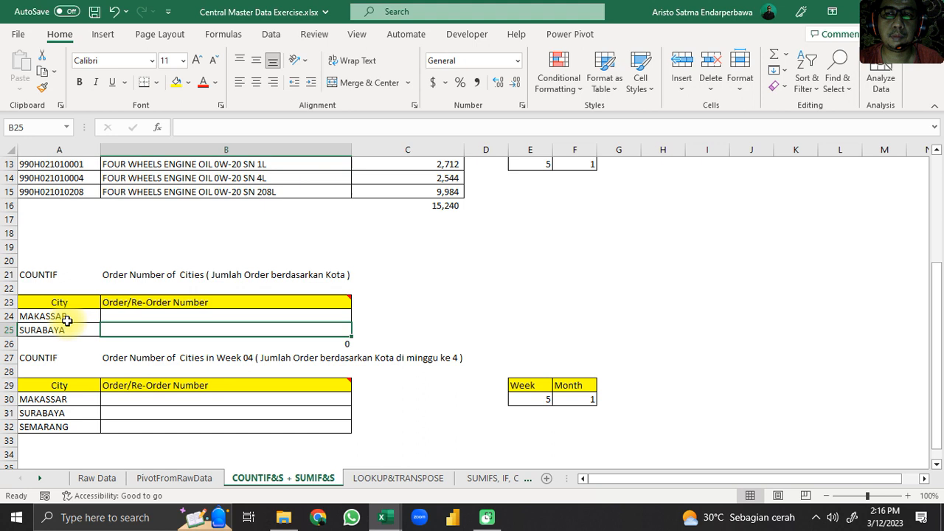
left_click(124, 315)
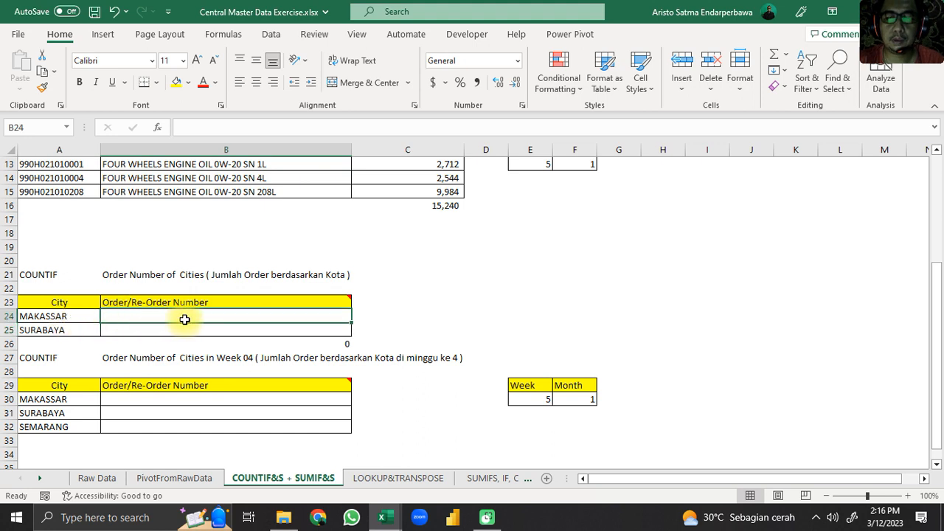
type("=CLUN")
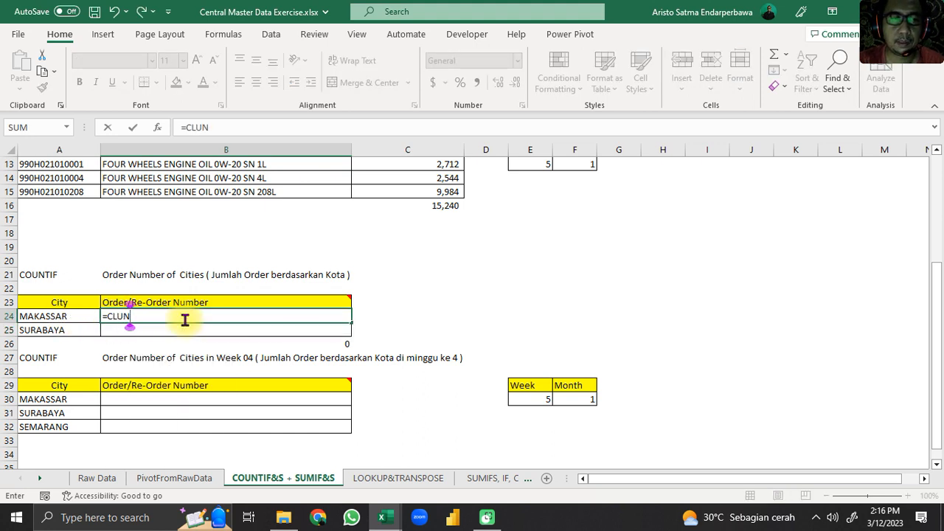
key("BackSpace")
key("BackSpace")
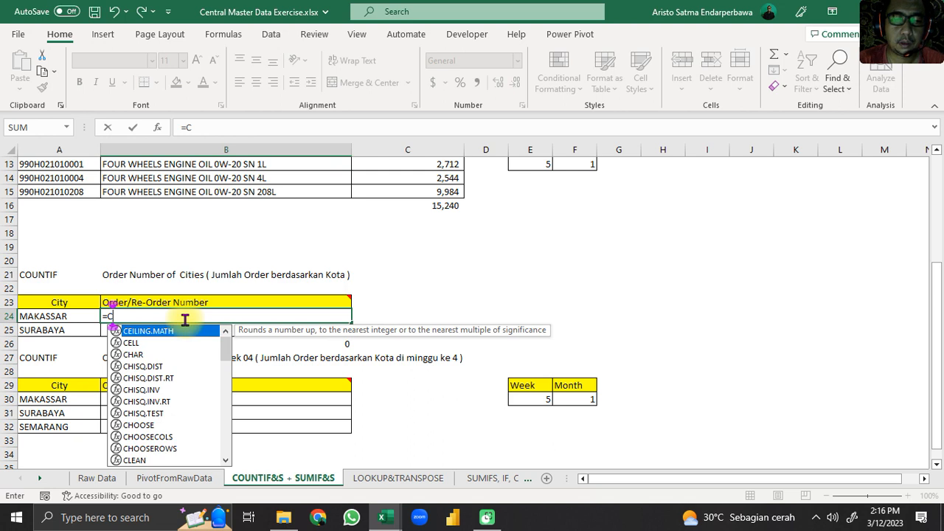
type("OUNTIF")
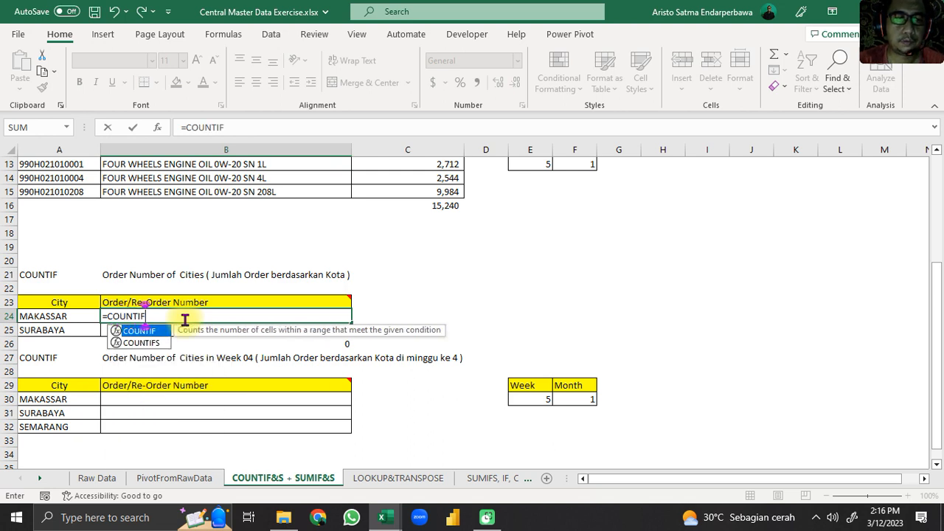
type("(")
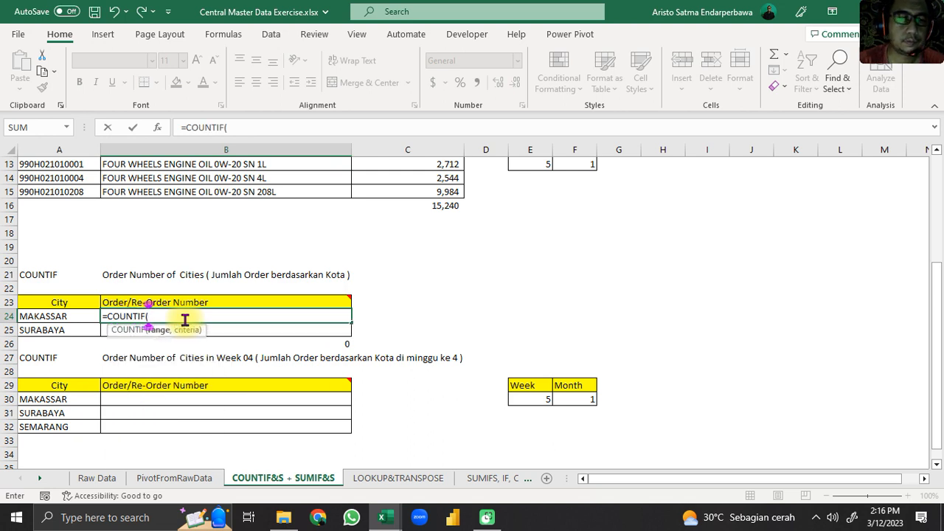
left_click(867, 489)
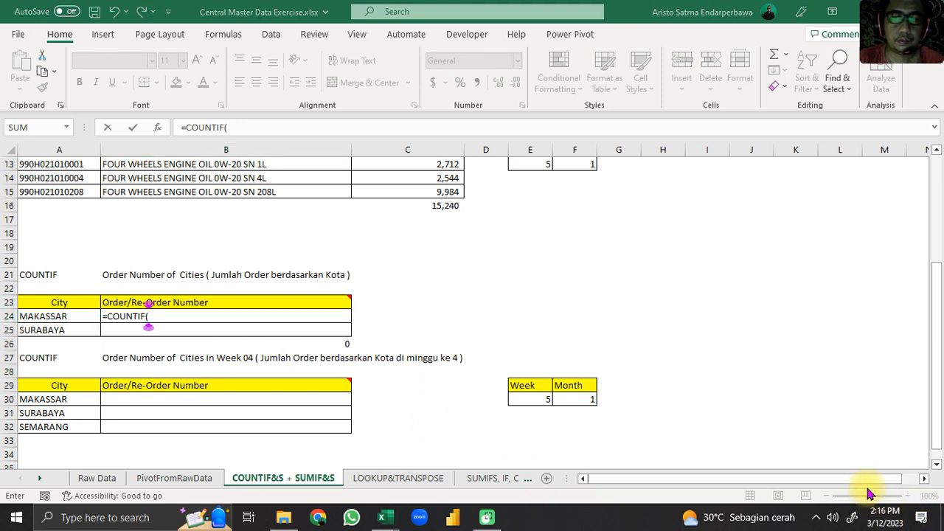
left_click(120, 317)
left_click(157, 127)
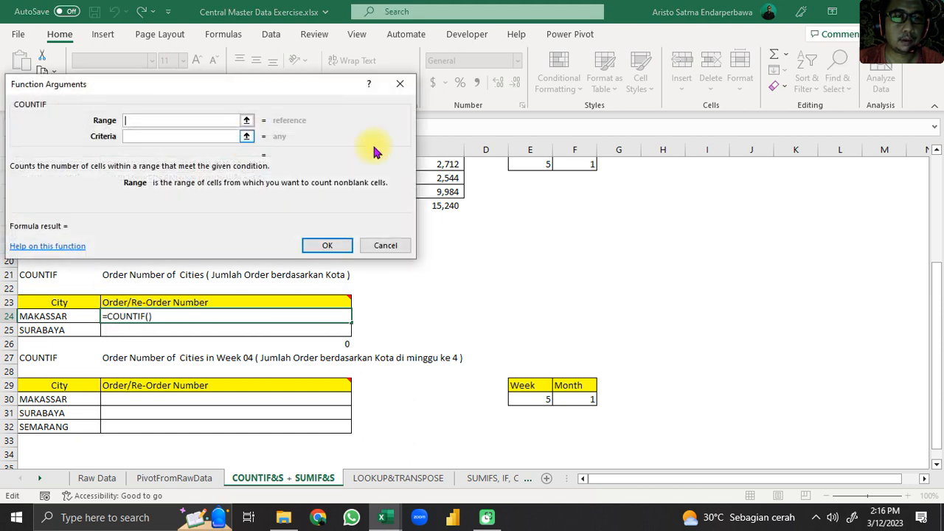
left_click_drag(189, 88, 483, 105)
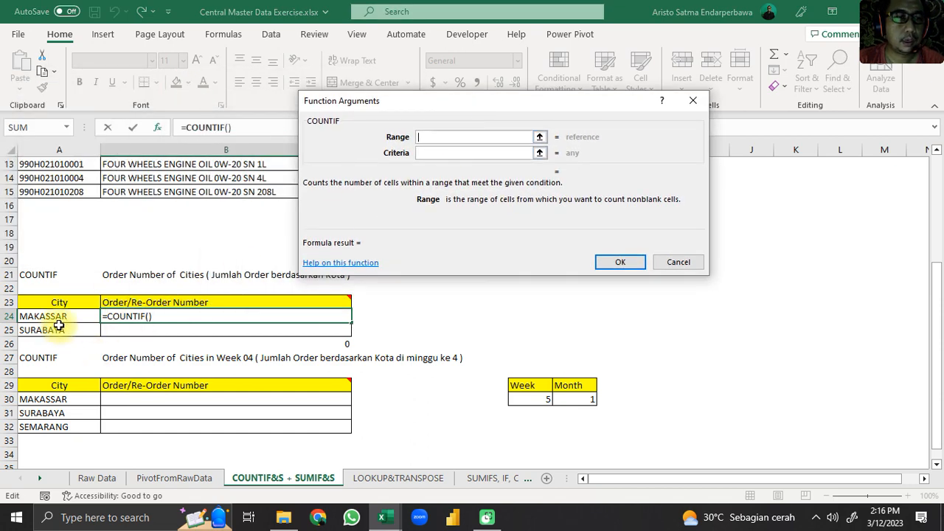
left_click(94, 480)
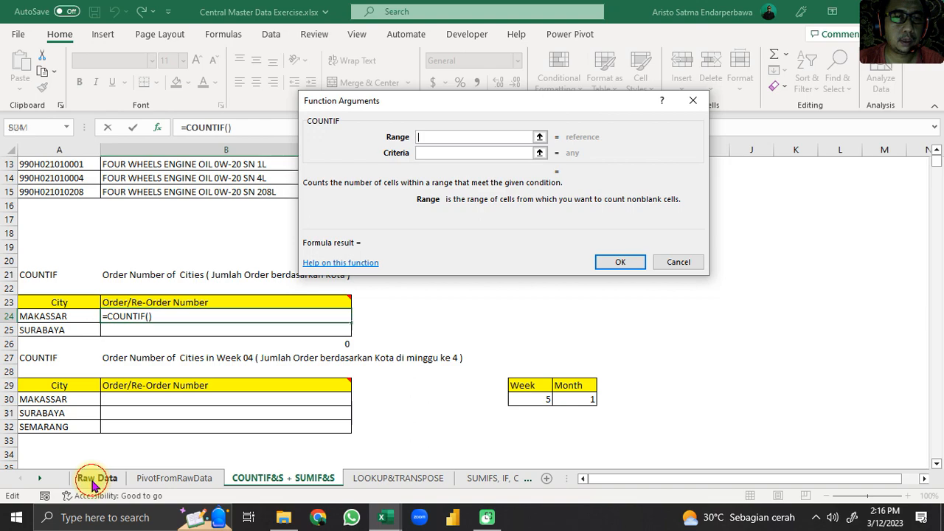
left_click_drag(467, 101, 816, 95)
left_click_drag(740, 483, 634, 481)
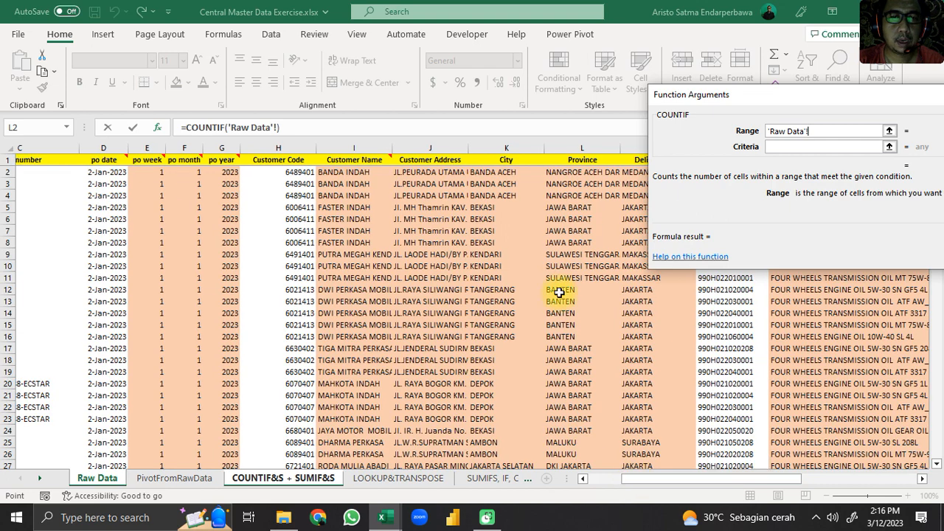
left_click_drag(512, 173, 506, 203)
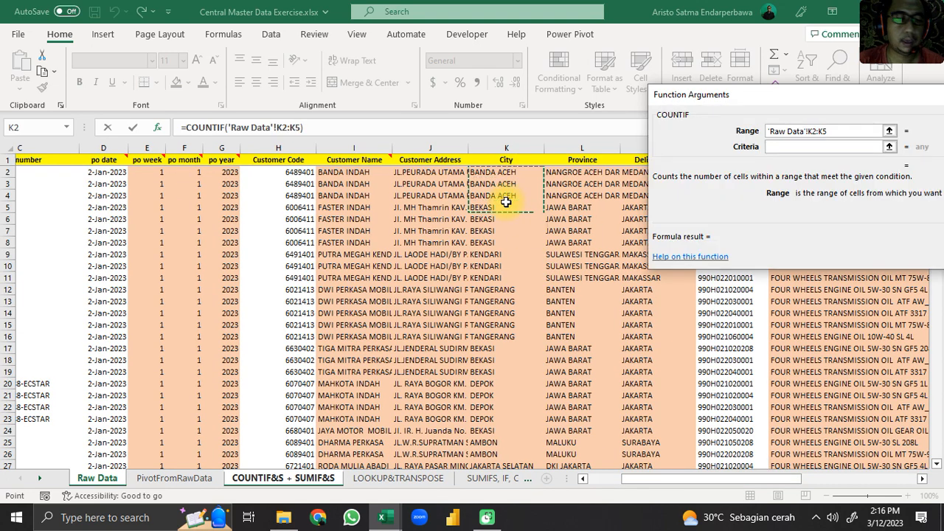
key("ctrl+shift+Down")
key("ctrl+shift+Down")
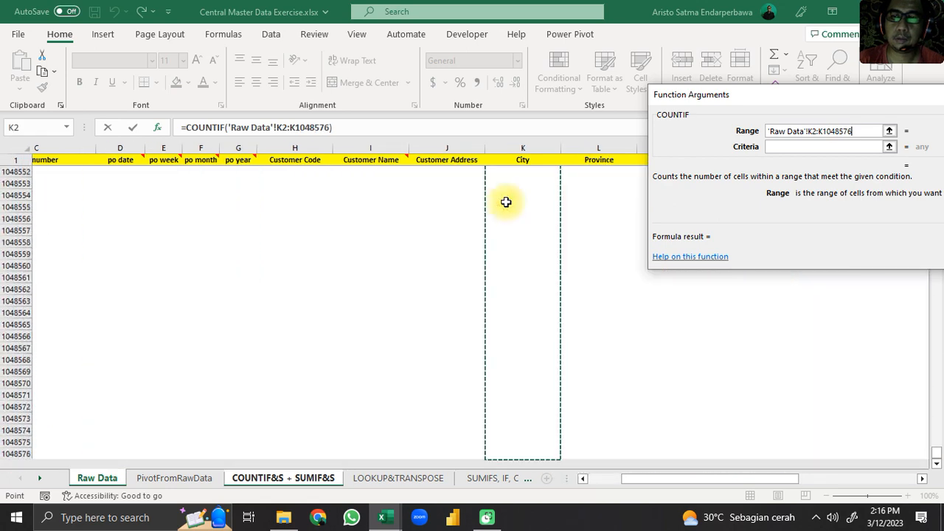
key("ctrl+Up")
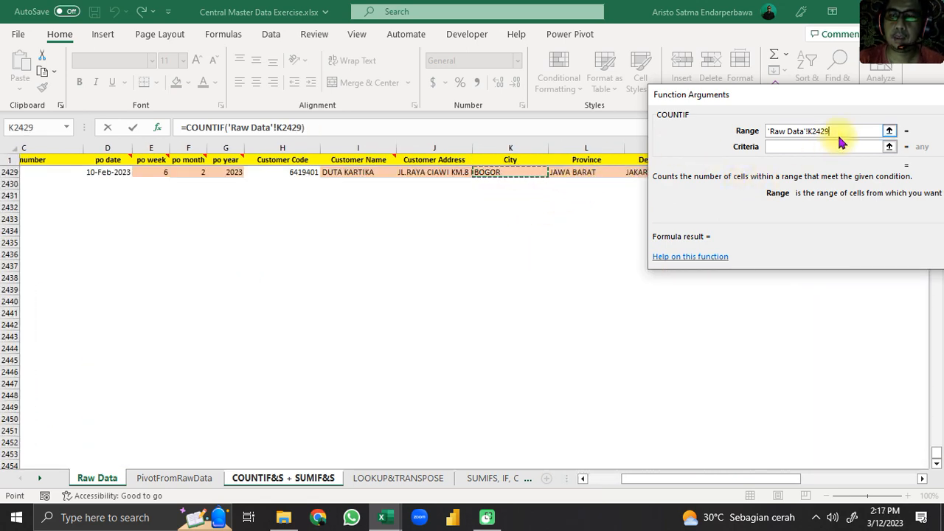
key("ctrl+Up")
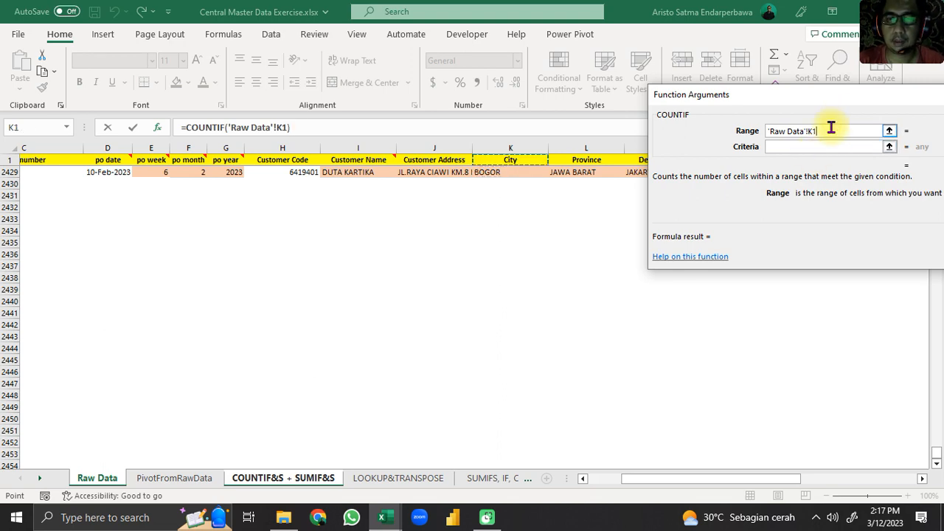
key("Escape")
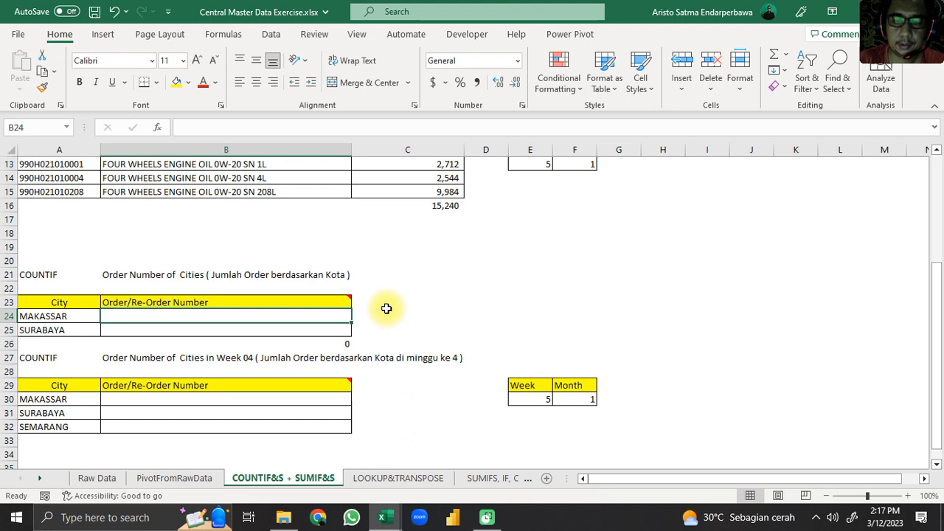
Start a COUNTIF formula in MAKASSAR's cell B24 with the Raw Data city column K2:K2429 as its range
type("=COUNTIF(")
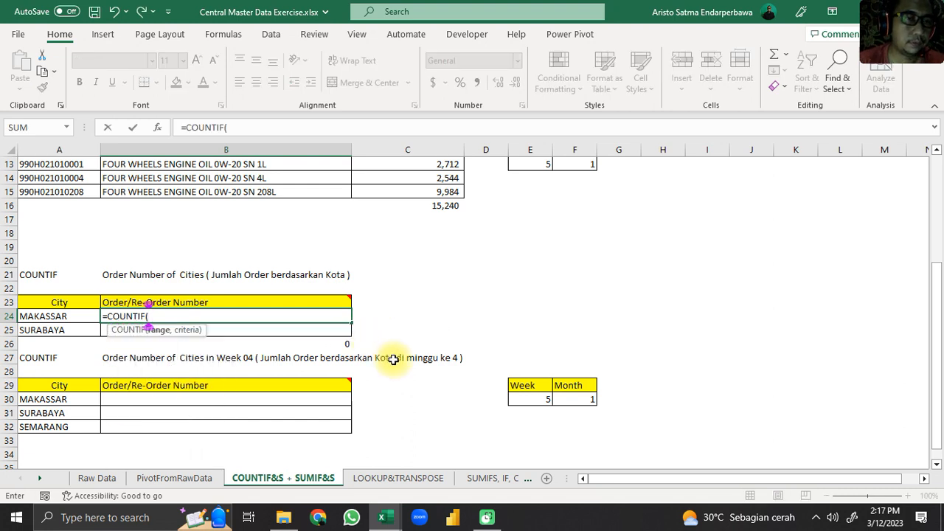
left_click(202, 127)
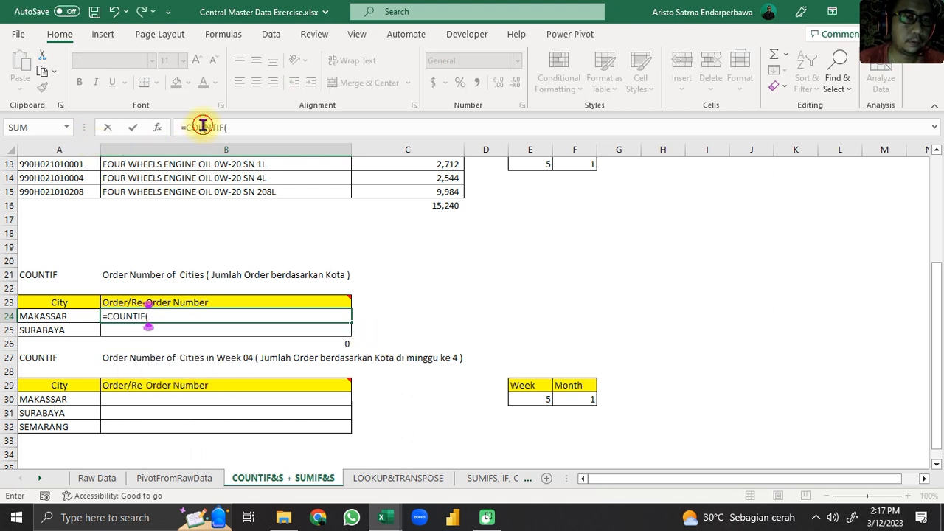
left_click(157, 128)
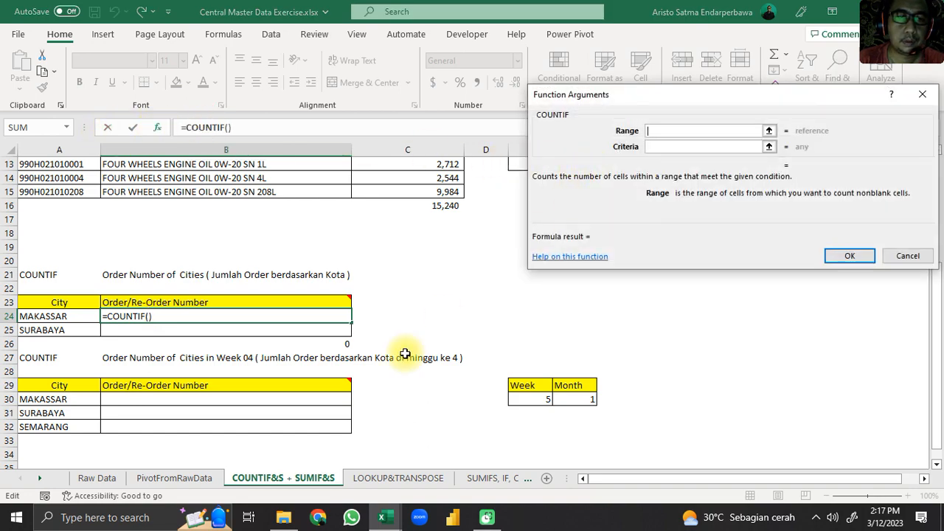
scroll(401, 358, "up", 4)
left_click(98, 477)
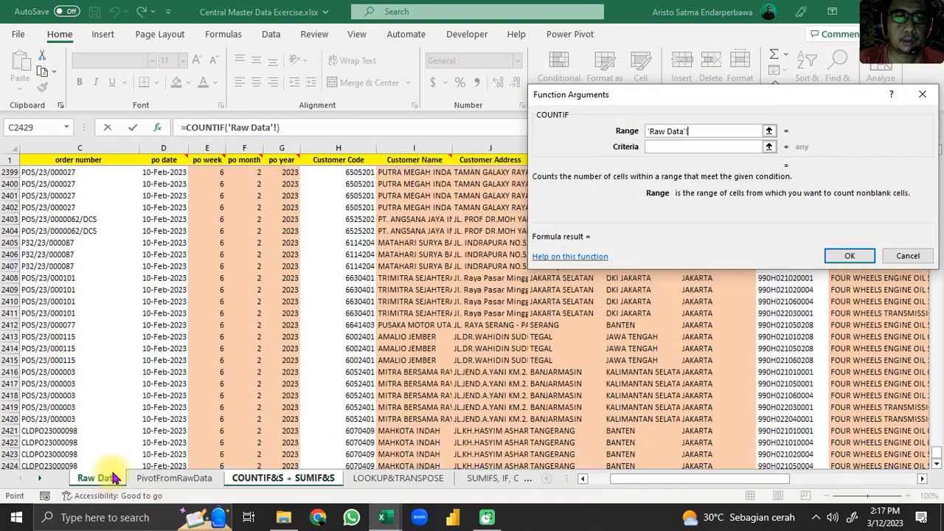
left_click_drag(936, 448, 931, 85)
left_click_drag(802, 98, 586, 259)
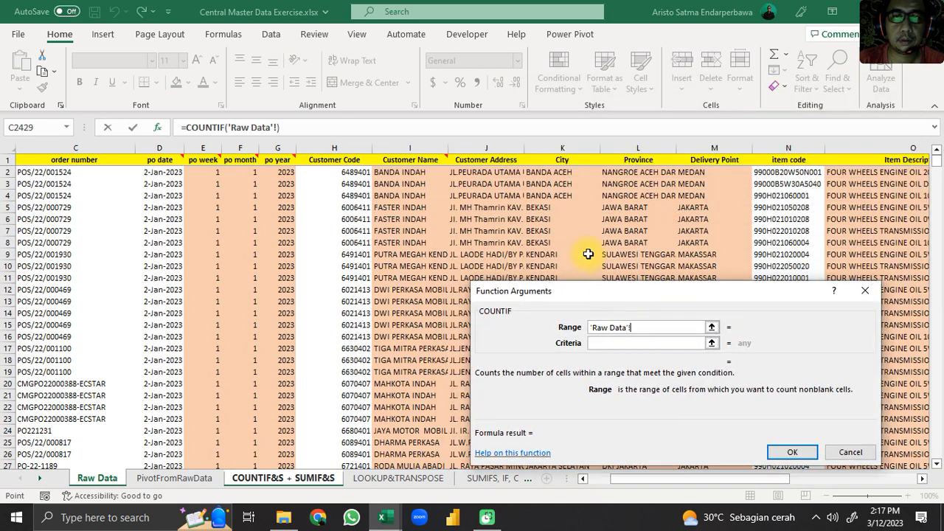
left_click(563, 173)
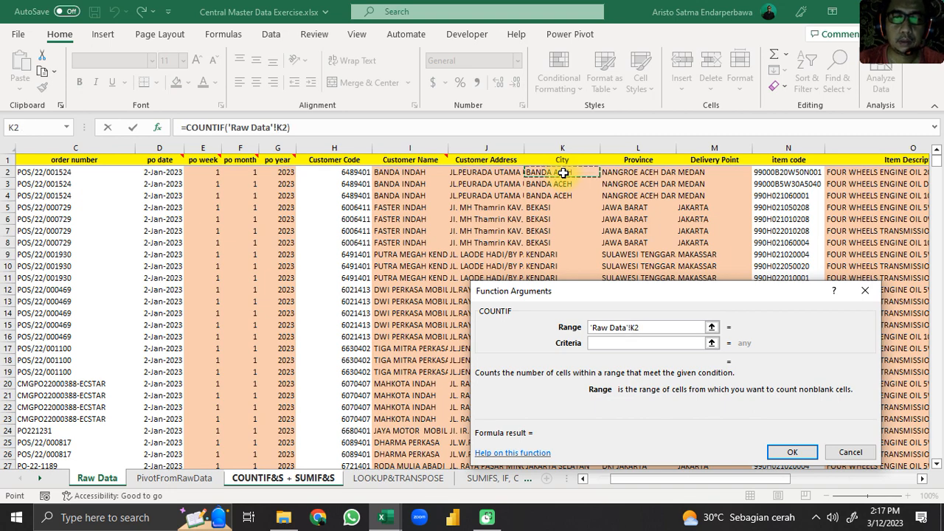
key("ctrl+shift+Down")
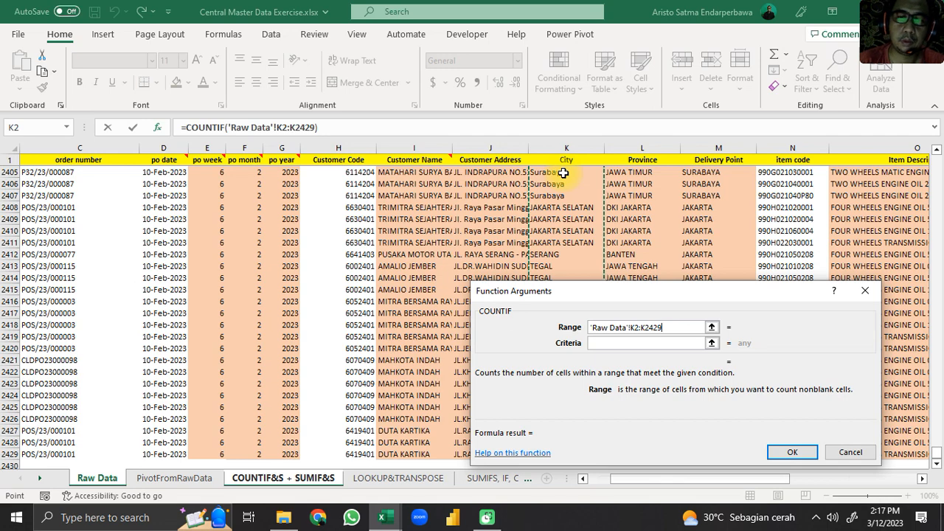
Use MAKASSAR's city cell A24 as the COUNTIF criteria and finish the formula in B24
key("Tab")
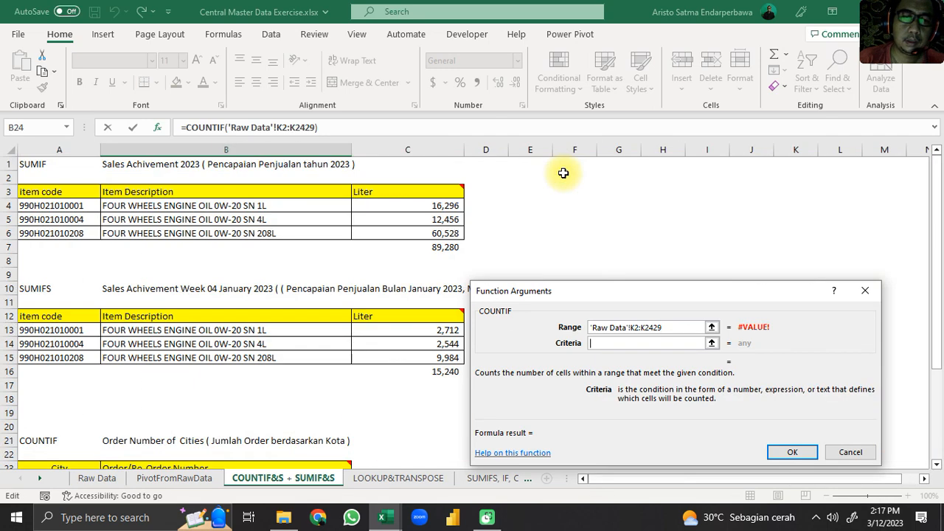
scroll(88, 373, "down", 4)
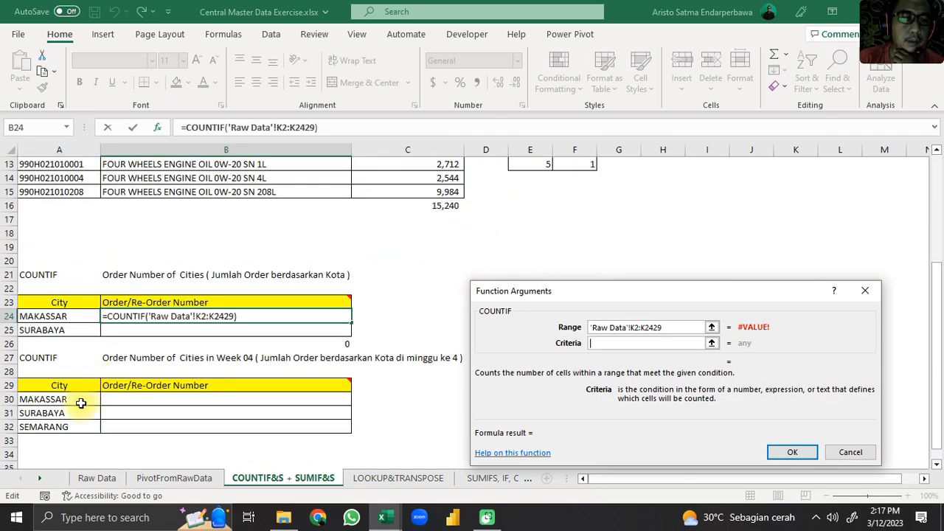
left_click(45, 319)
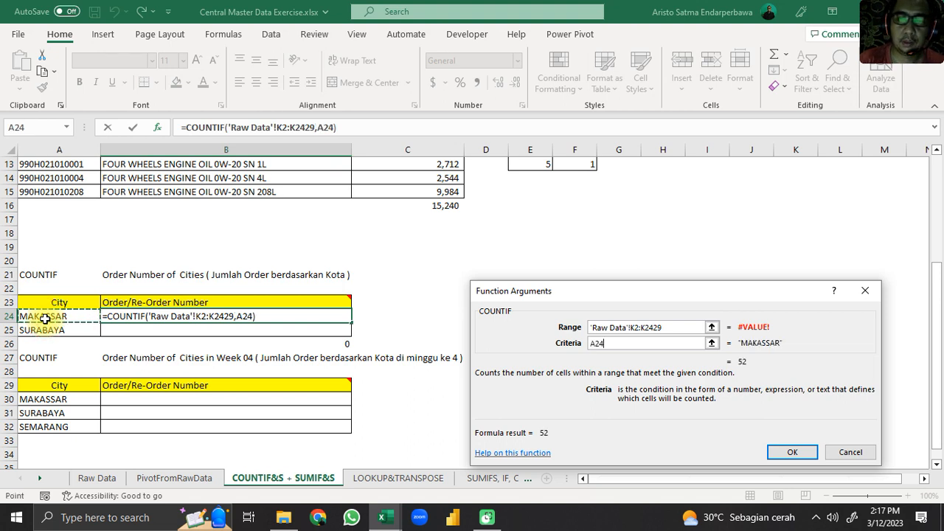
key("Return")
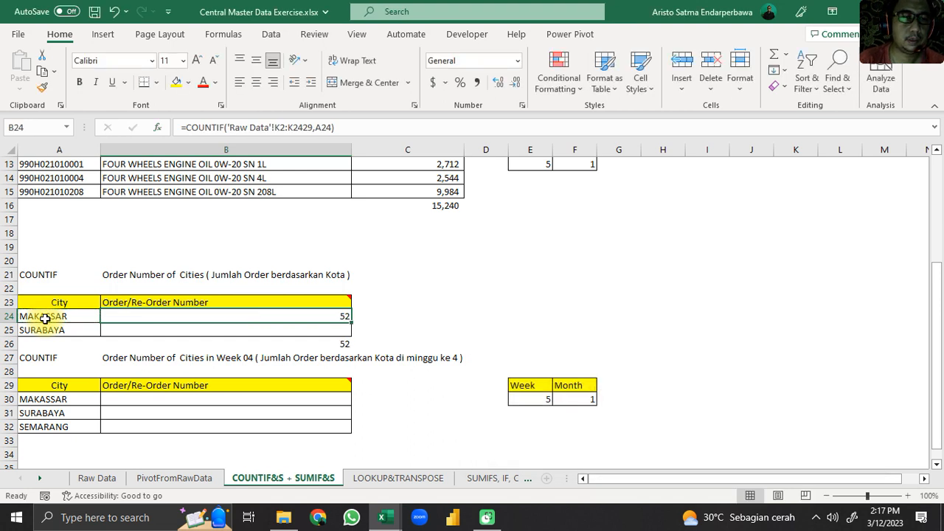
Copy MAKASSAR's COUNTIF formula from B24 to SURABAYA's cell B25
key("ctrl+c")
key("Down")
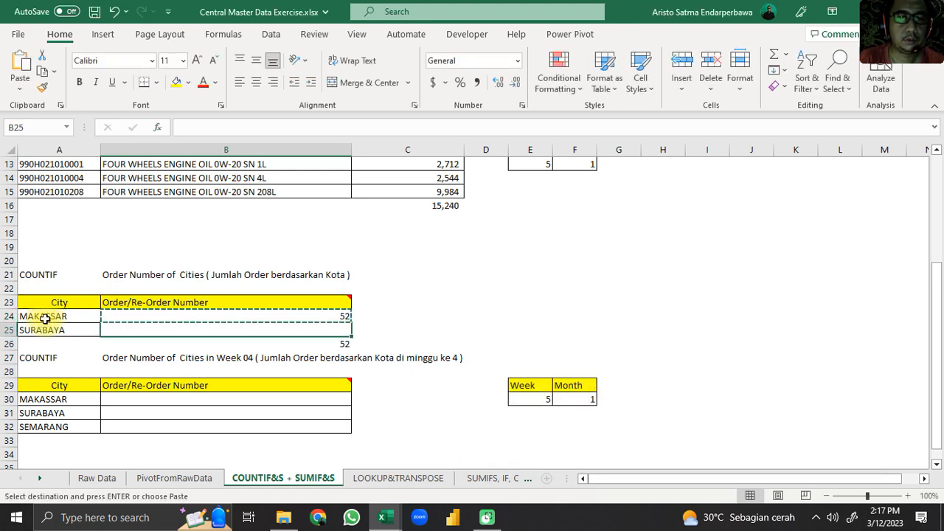
key("ctrl+v")
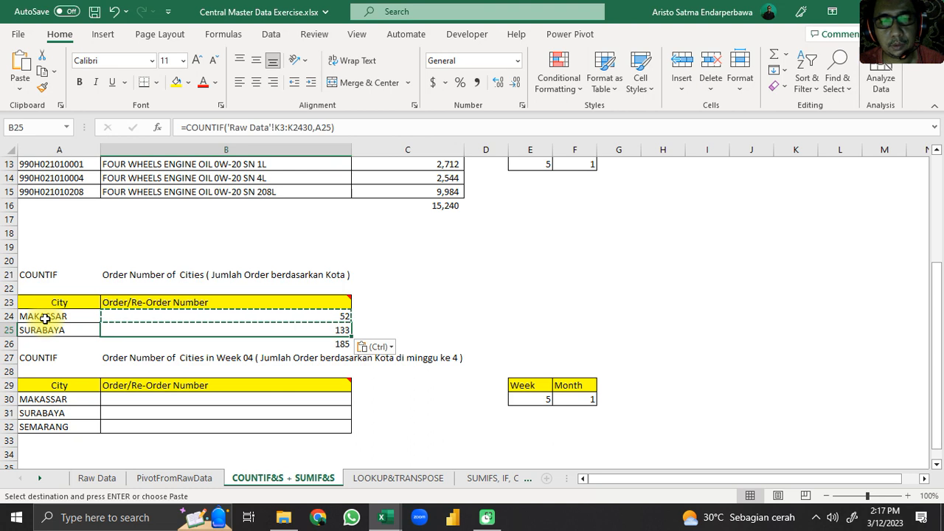
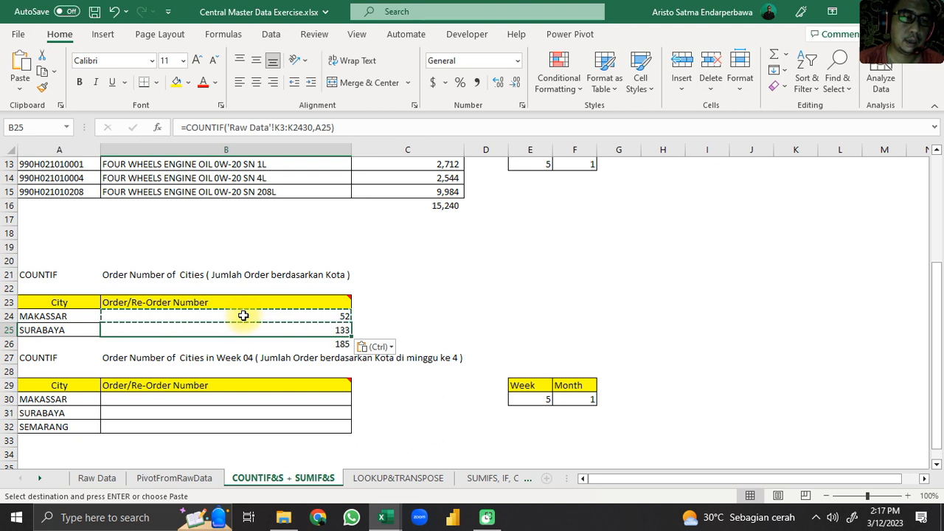
Compare the MAKASSAR and SURABAYA COUNTIF results with the city pivot table on PivotFromRawData, and return to the COUNTIF&S + SUMIF&S sheet
left_click(243, 316)
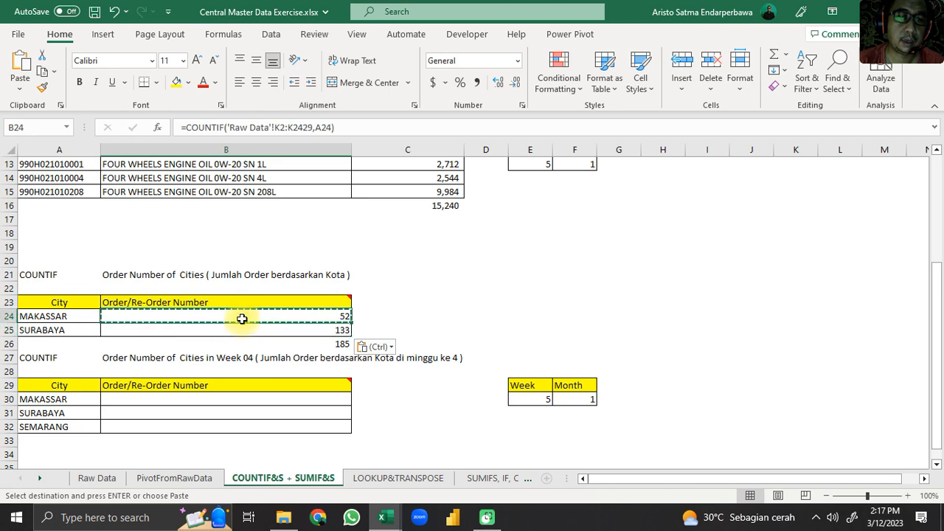
left_click(233, 339)
left_click(248, 323)
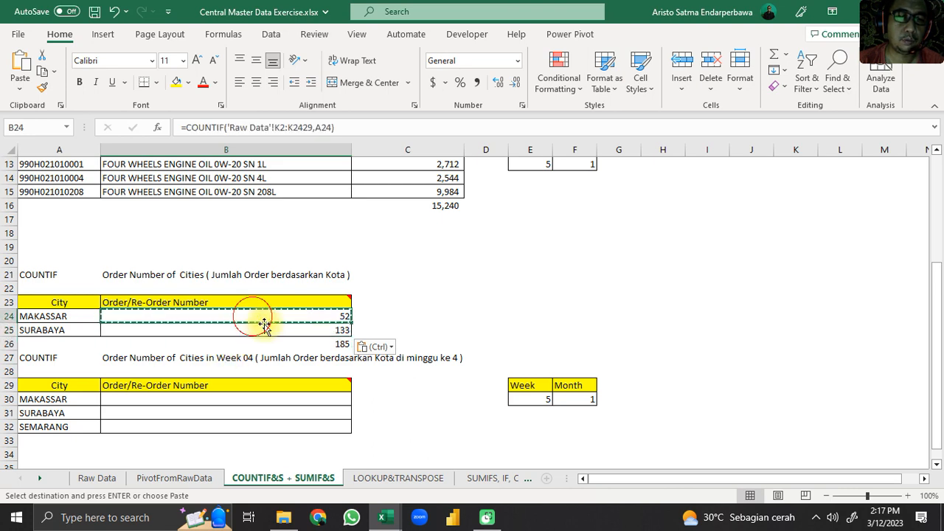
left_click(182, 480)
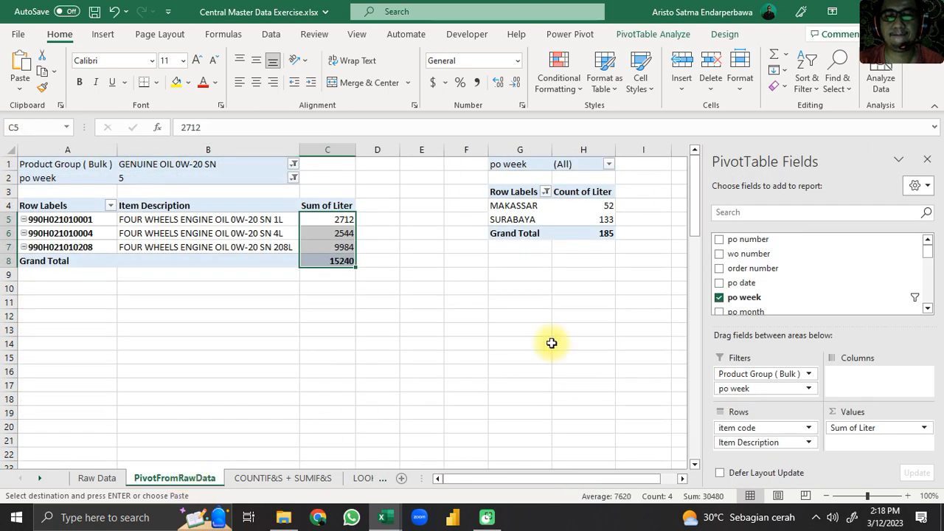
left_click_drag(598, 205, 588, 219)
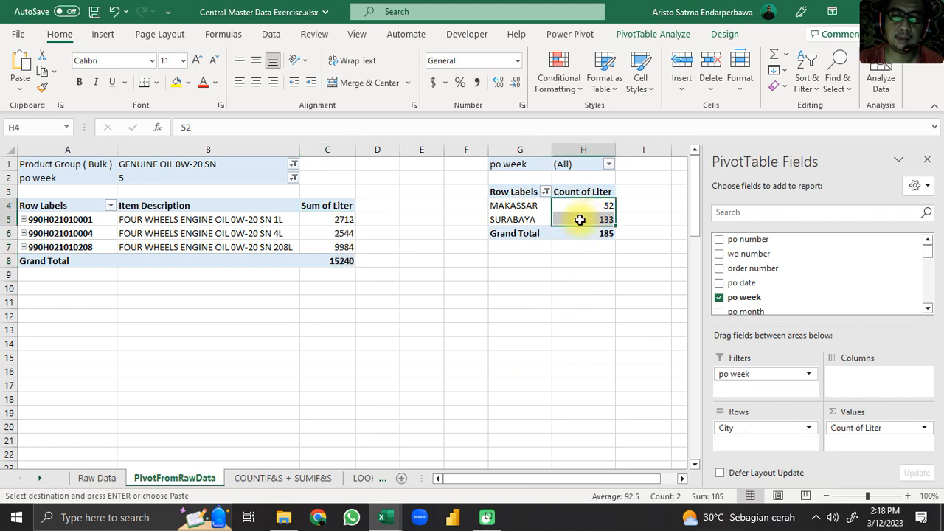
left_click(600, 206)
left_click(597, 218)
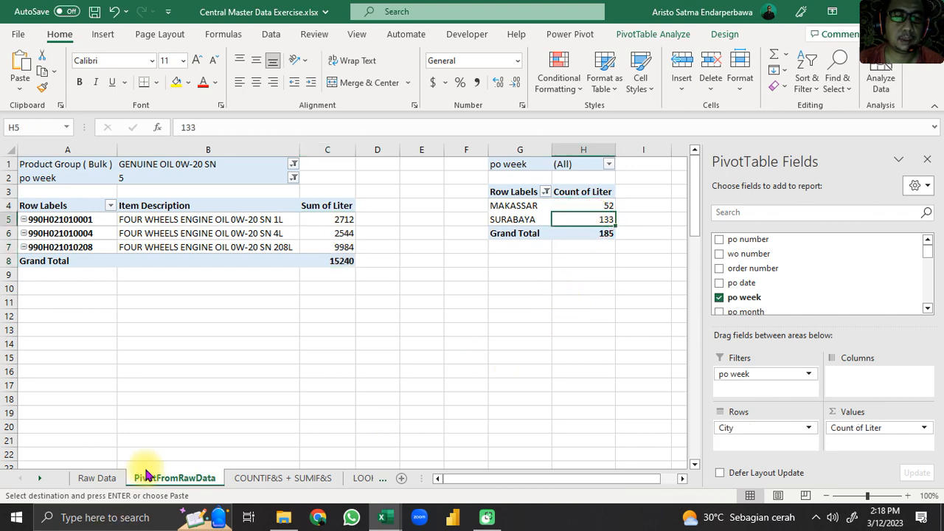
left_click(244, 478)
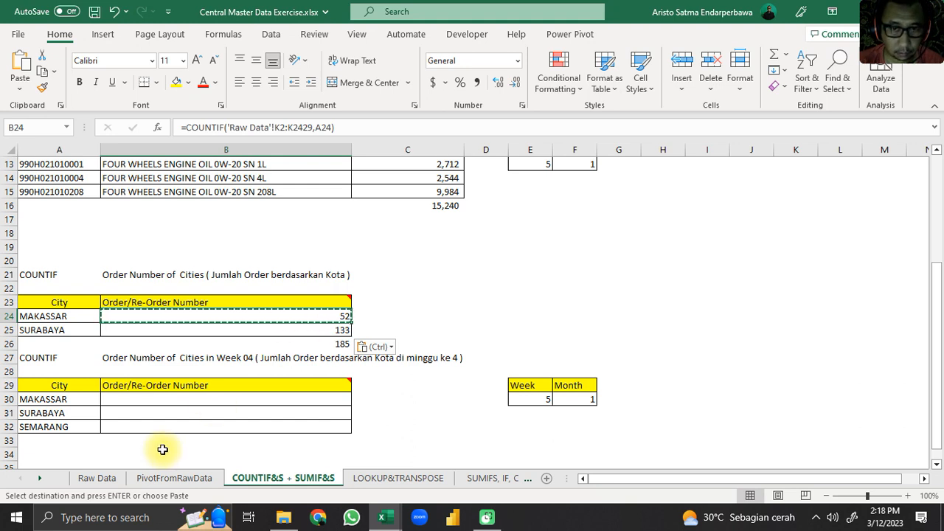
Correct the function label in A27, beside the week 04 cities heading, to COUNTIFS
left_click(43, 357)
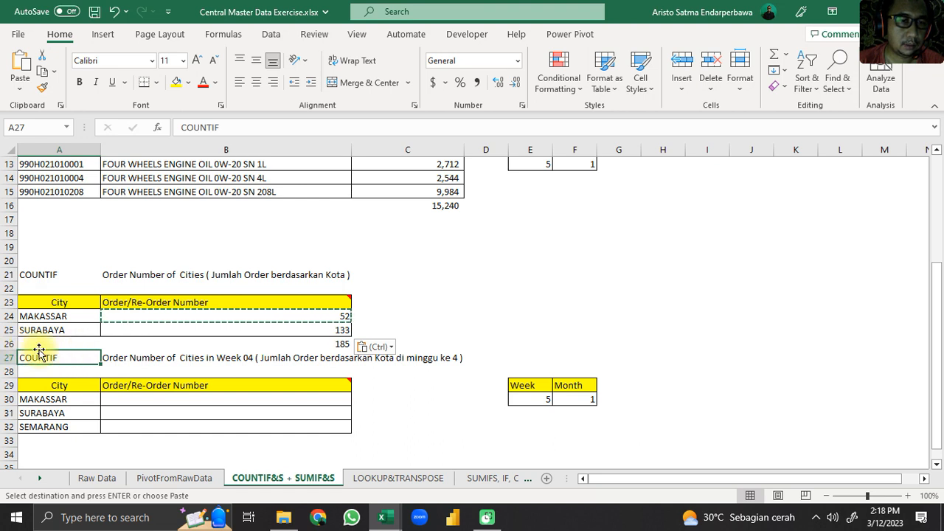
left_click(239, 129)
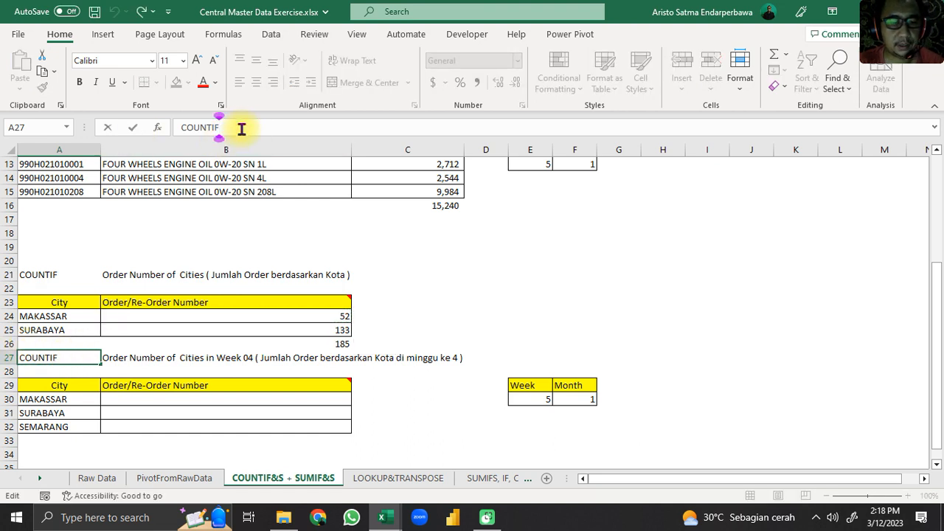
key("Return")
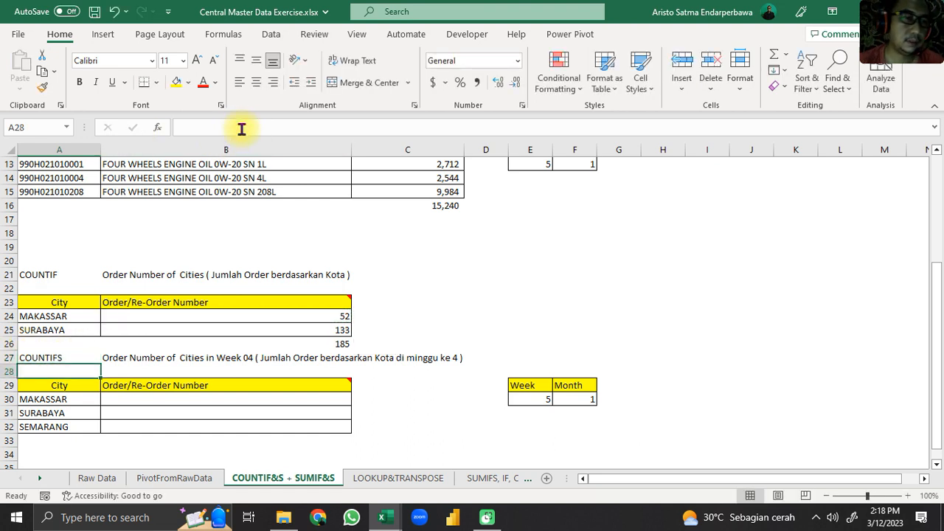
Set the week in E30, beside the COUNTIFS city table, to 4
left_click(183, 399)
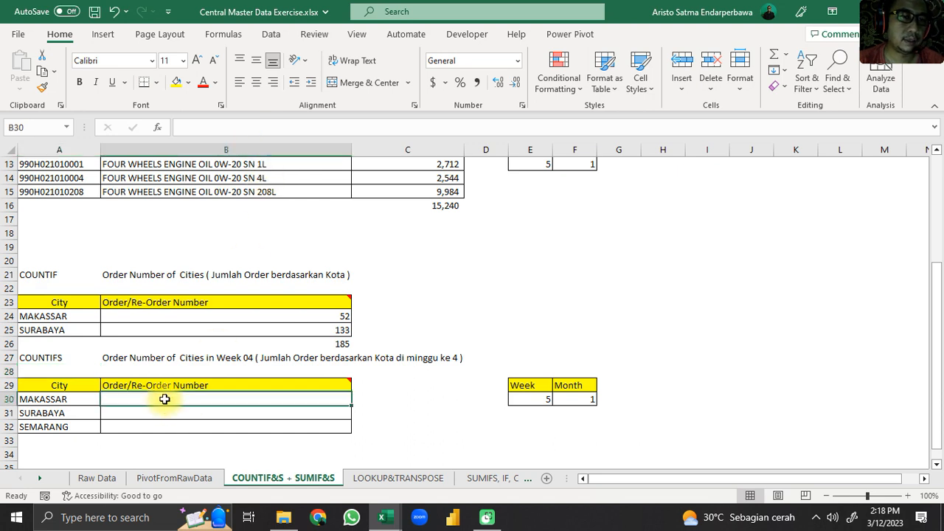
left_click(171, 312)
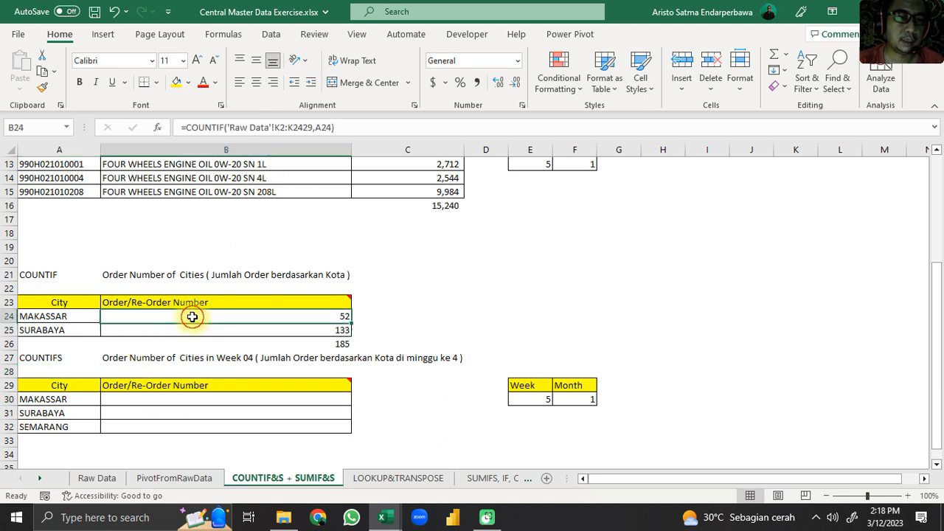
left_click(183, 397)
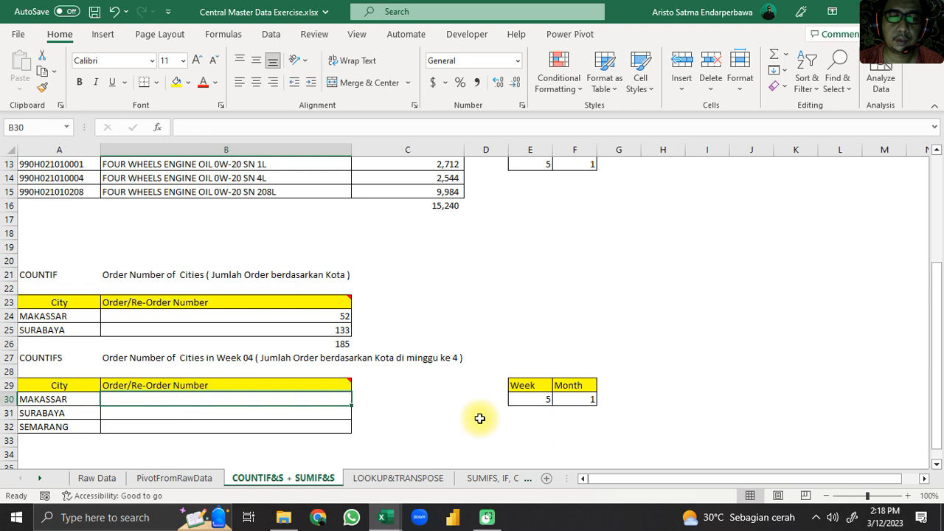
left_click(541, 398)
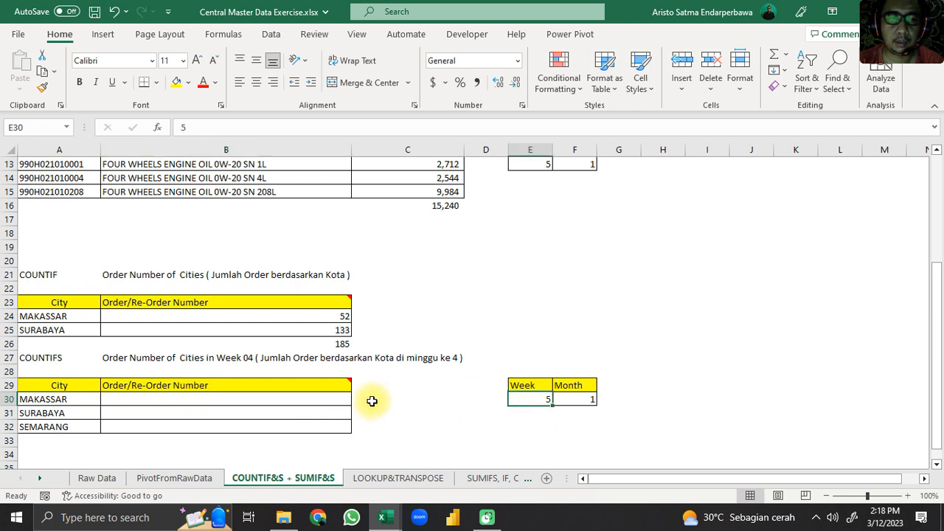
type("4")
key("Return")
Start a COUNTIFS formula in MAKASSAR's cell B30 of the week 04 table and open its function arguments
key("Left")
key("Left")
key("Left")
key("Left")
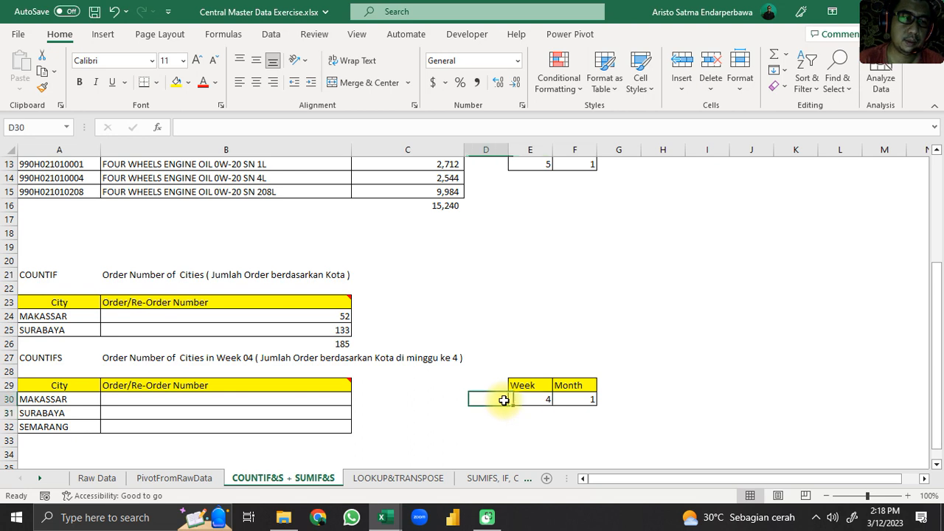
key("Down")
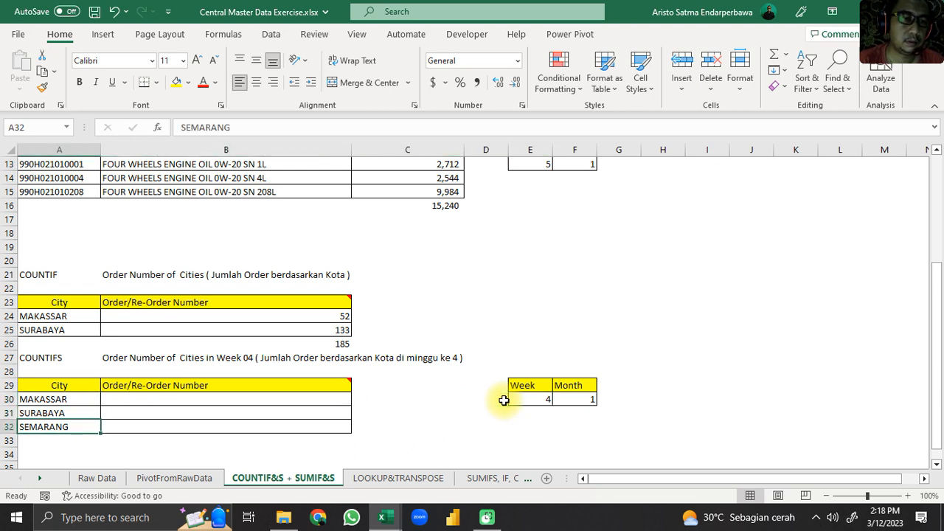
key("Right")
key("Up")
key("Up")
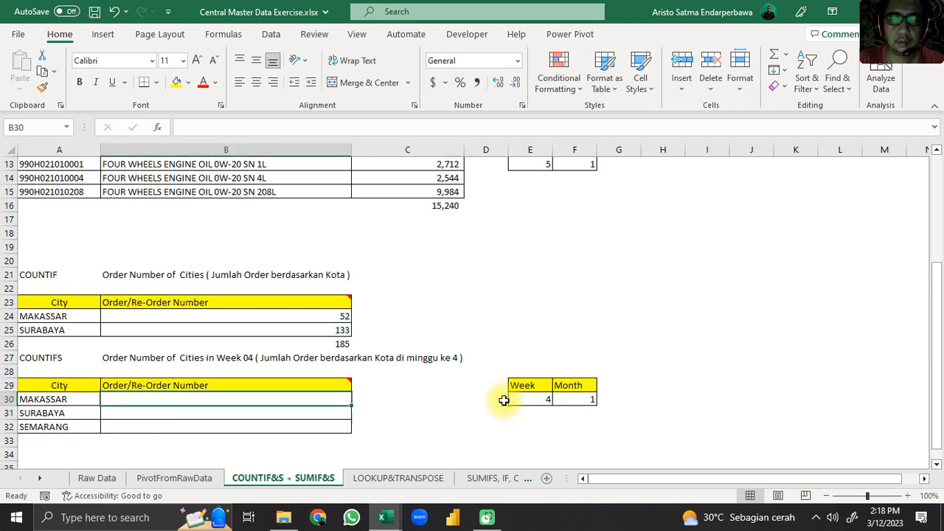
type("=COUNT")
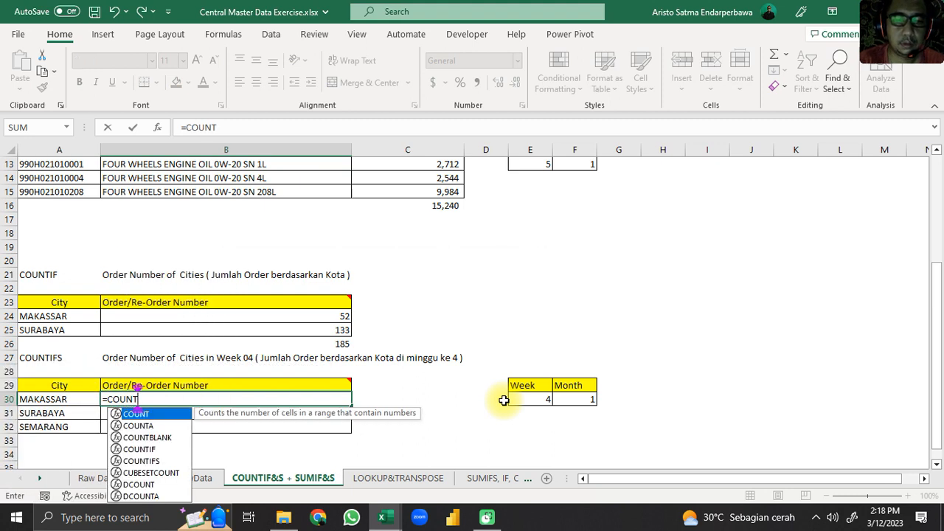
type("IFS(")
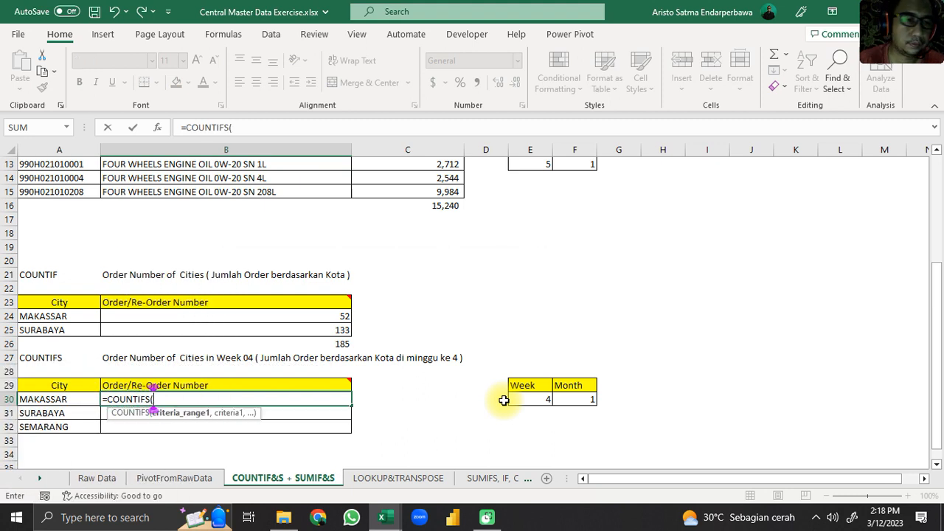
left_click(156, 128)
left_click_drag(633, 267, 732, 152)
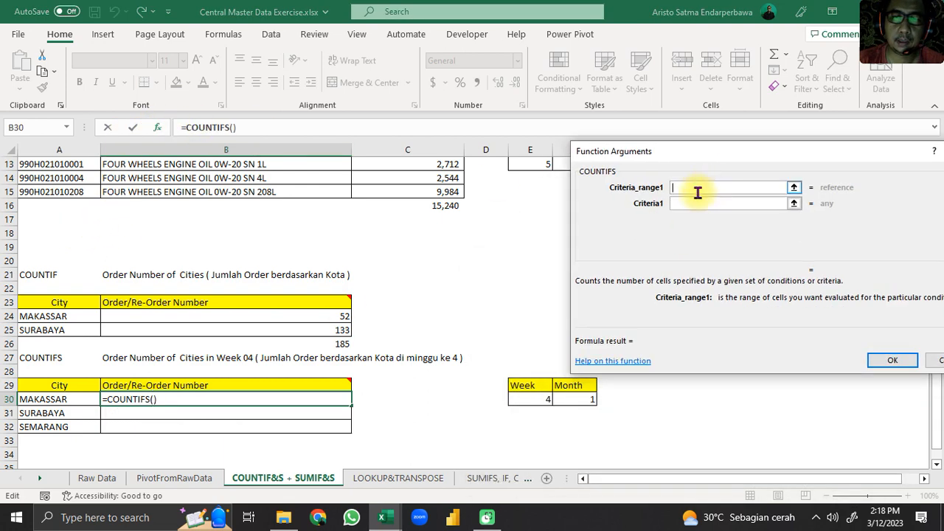
Set the first criteria range to the City column K2:K2429 on Raw Data as an absolute reference
left_click(96, 478)
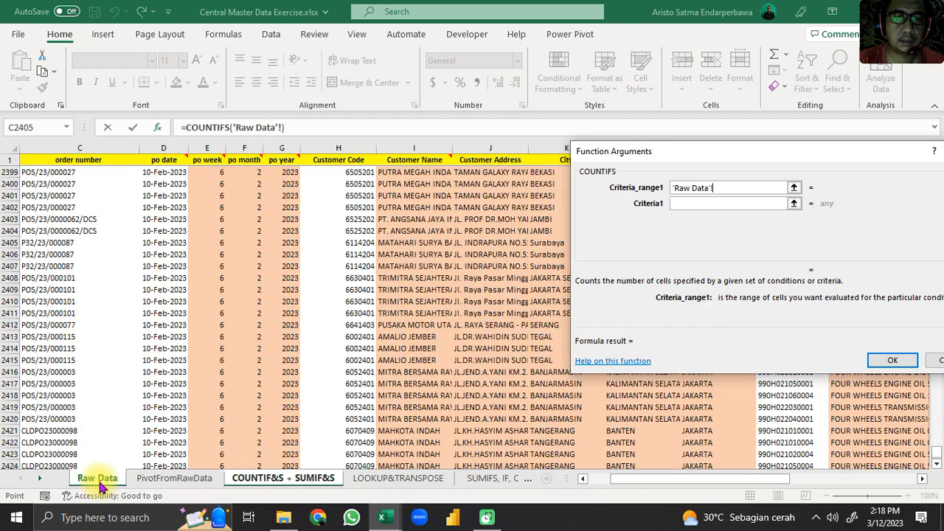
left_click_drag(936, 448, 937, 446)
left_click_drag(723, 153, 100, 219)
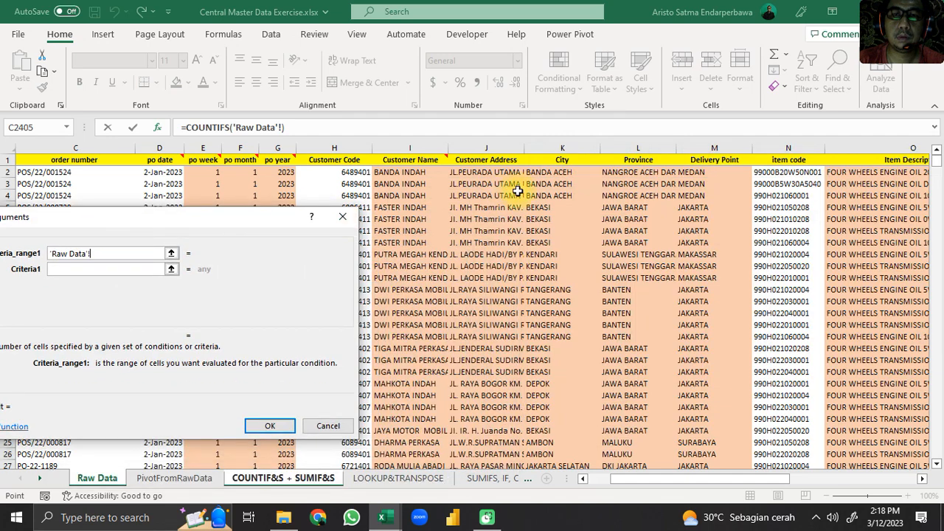
left_click(564, 174)
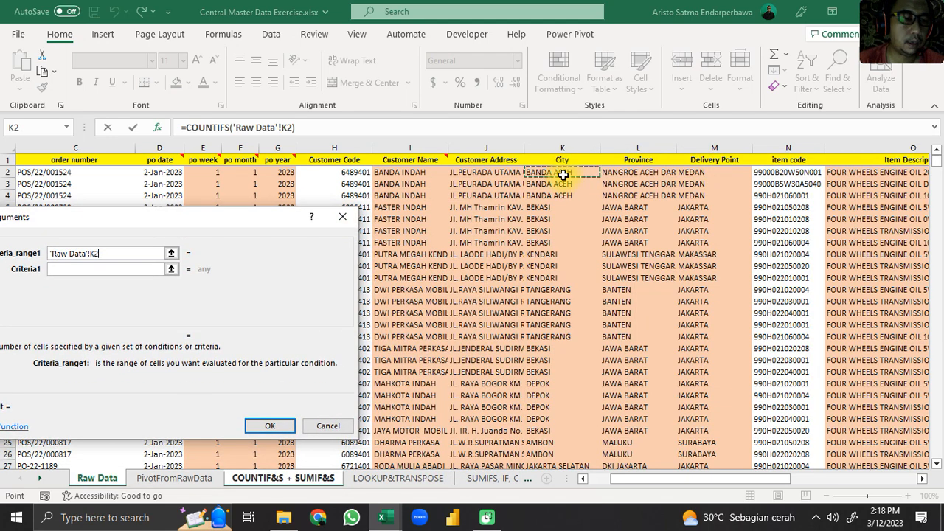
key("ctrl+shift+Down")
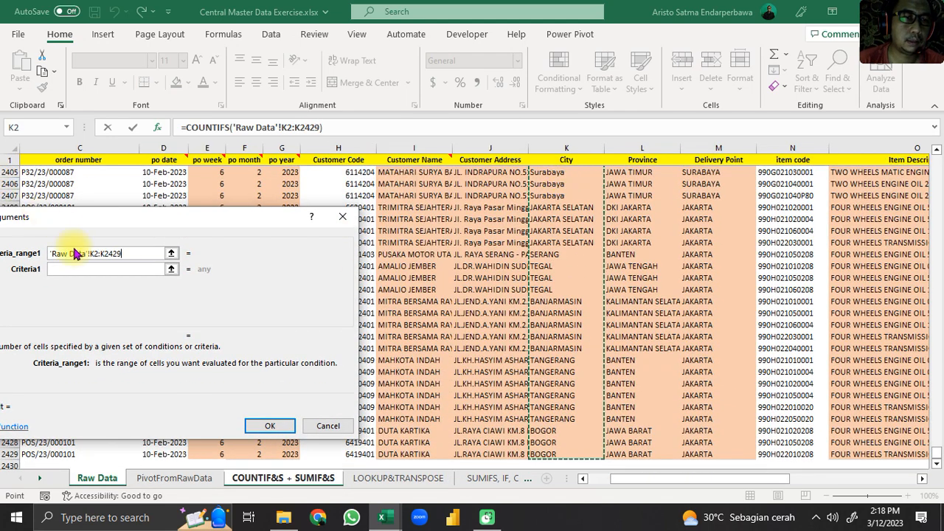
left_click_drag(133, 254, 91, 254)
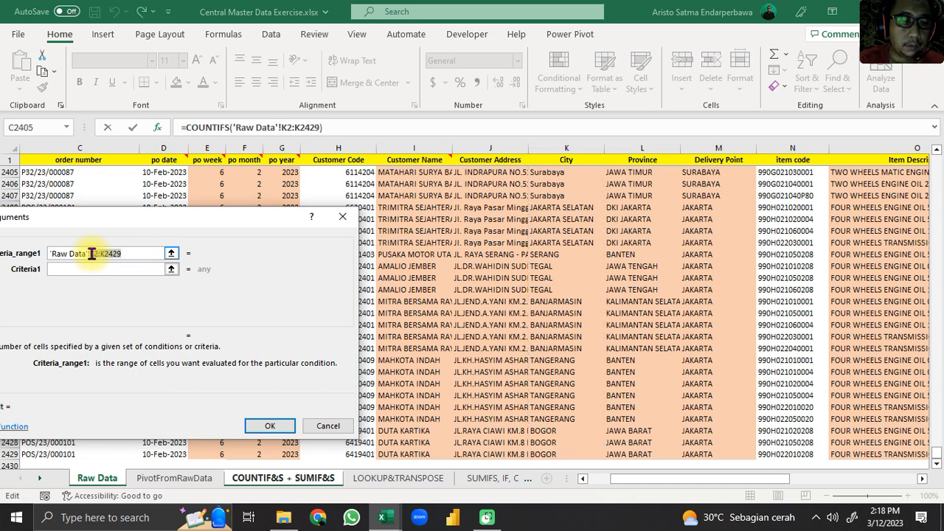
key("F4")
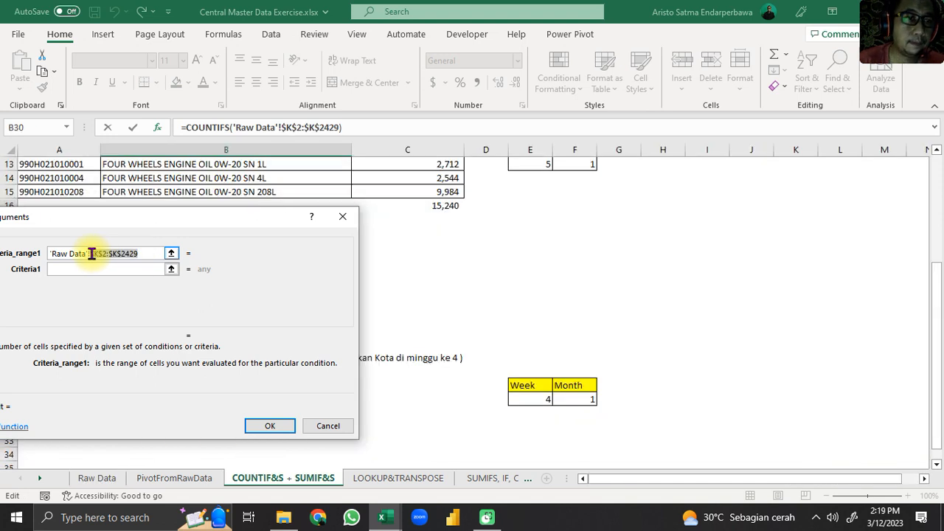
Use MAKASSAR's cell A30 as the first criterion and start the second criteria range on the Raw Data sheet
left_click(86, 270)
left_click_drag(102, 219, 647, 141)
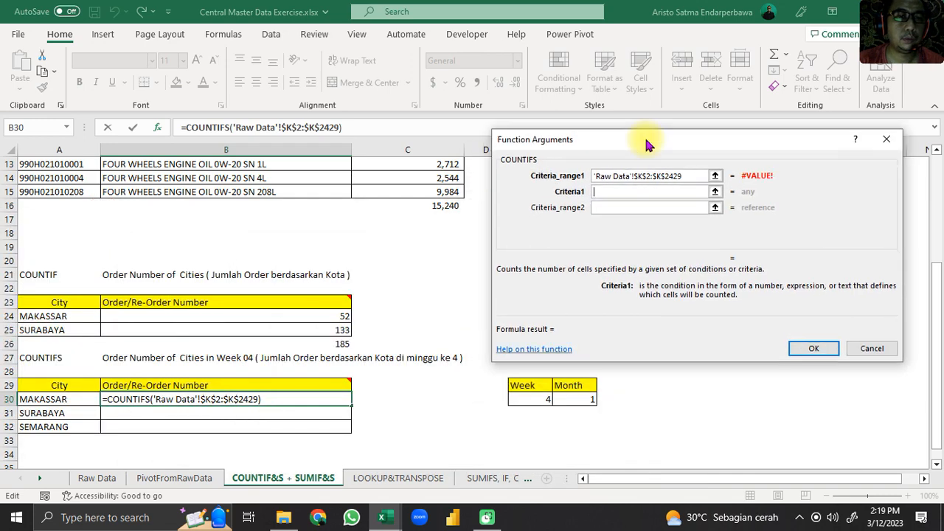
left_click(55, 397)
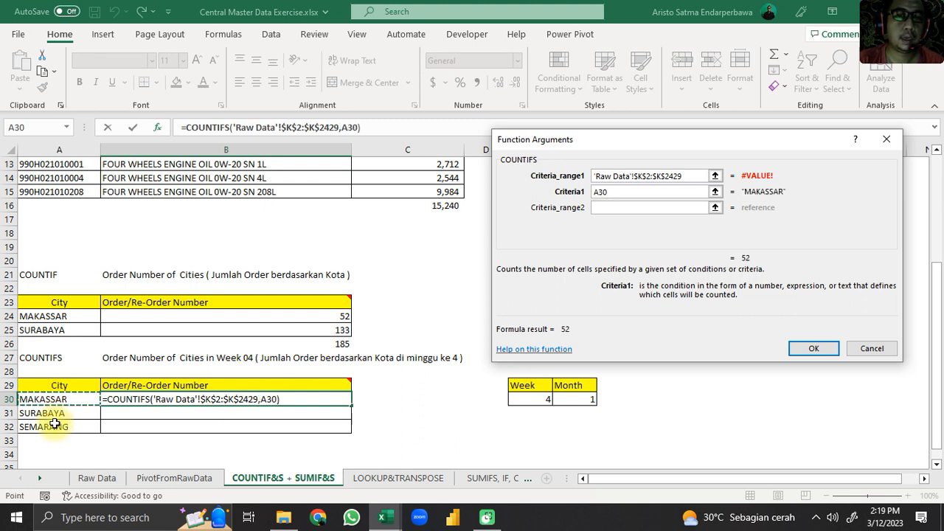
left_click(613, 206)
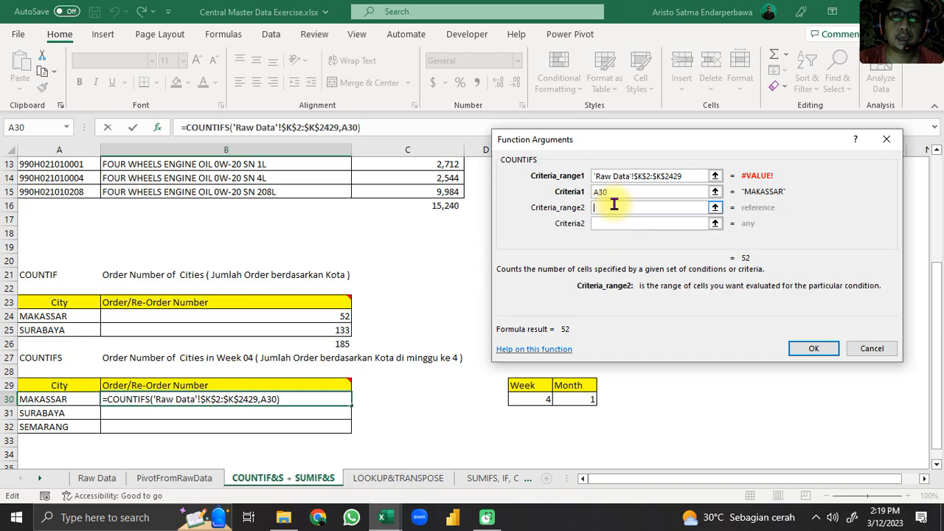
left_click(97, 478)
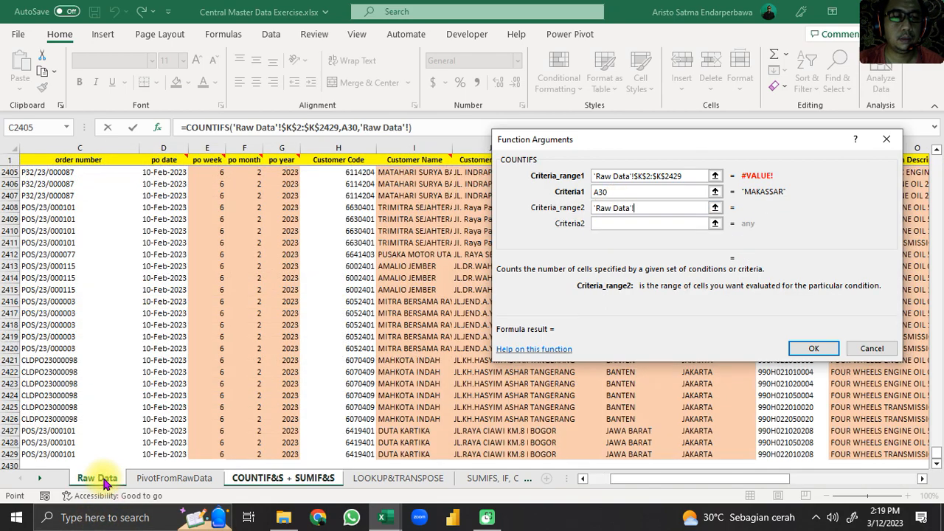
scroll(105, 484, "up", 9)
left_click_drag(938, 453, 939, 119)
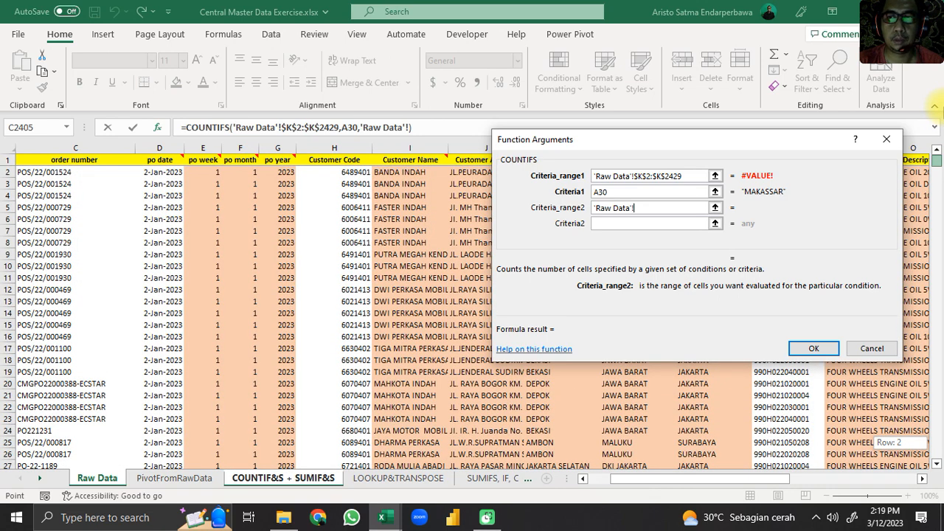
left_click(201, 172)
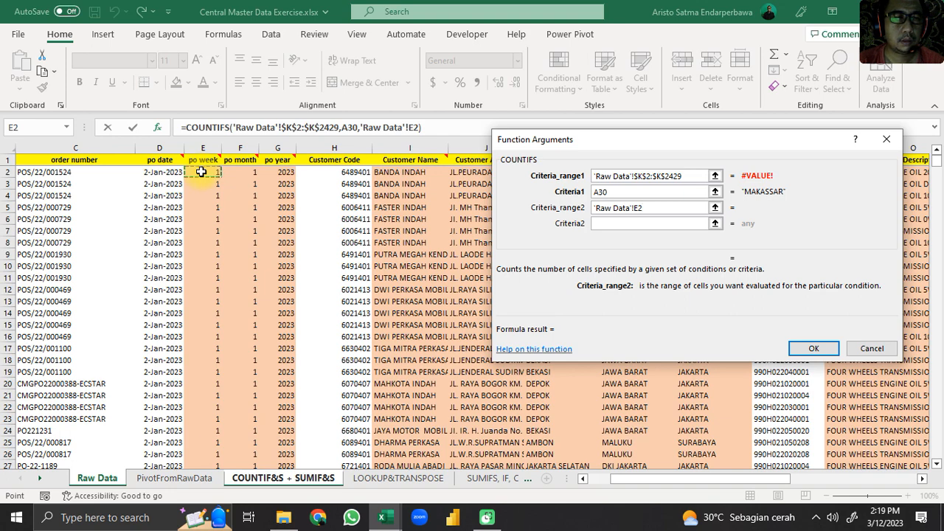
key("ctrl+Down")
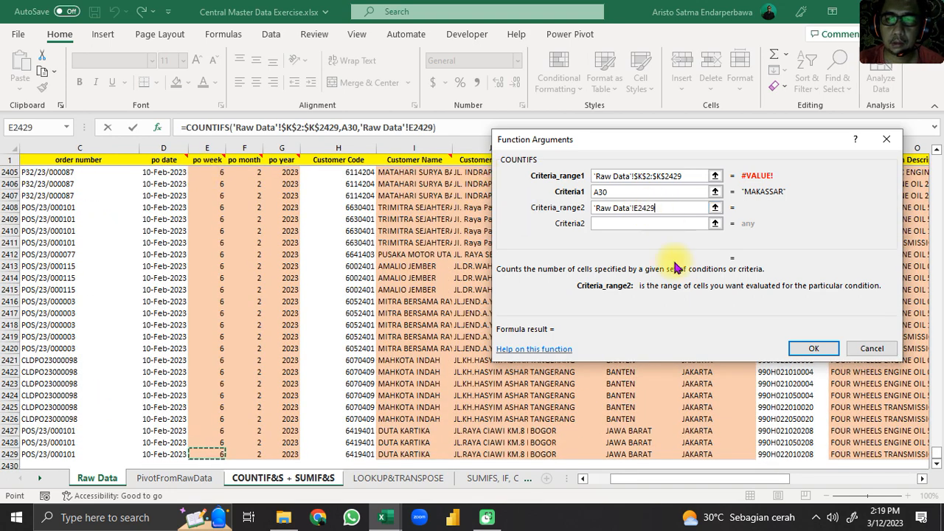
left_click_drag(680, 207, 481, 194)
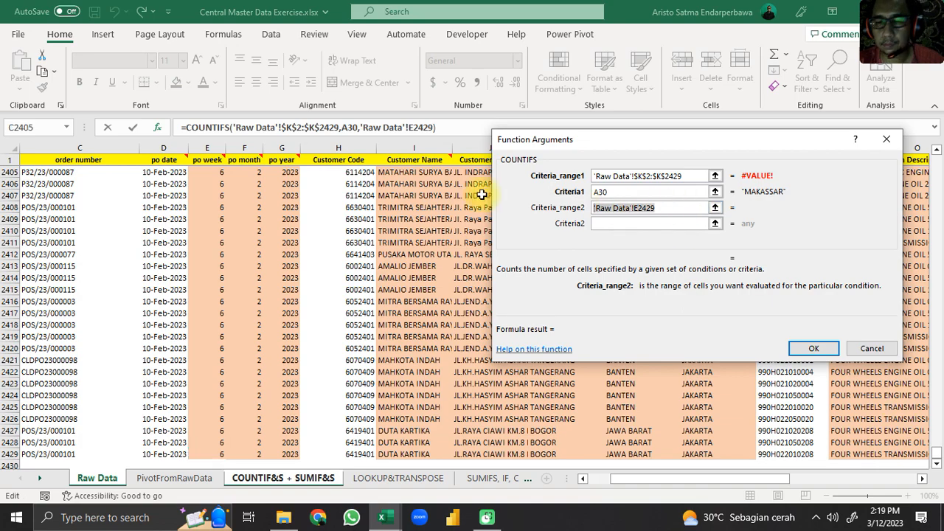
key("BackSpace")
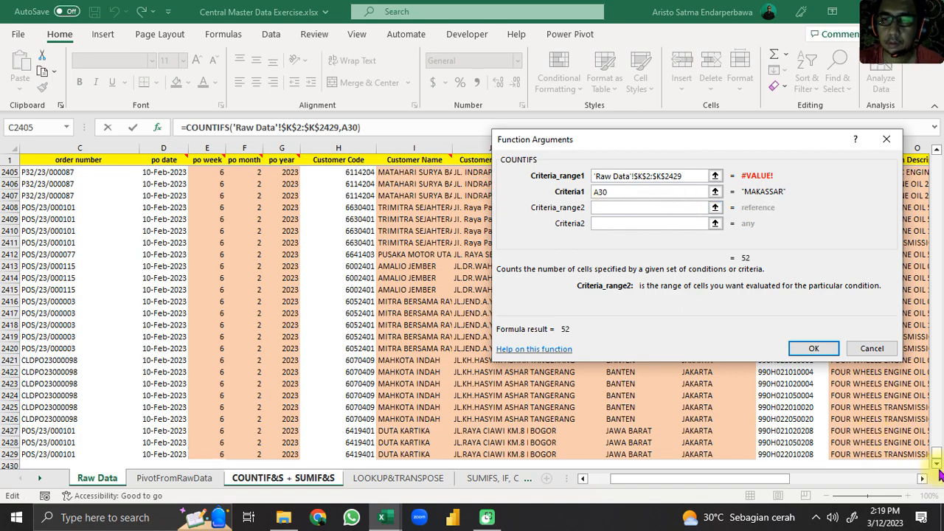
Set the second criteria range to the po week column E2:E2429 on Raw Data as an absolute reference
left_click_drag(934, 451, 937, 159)
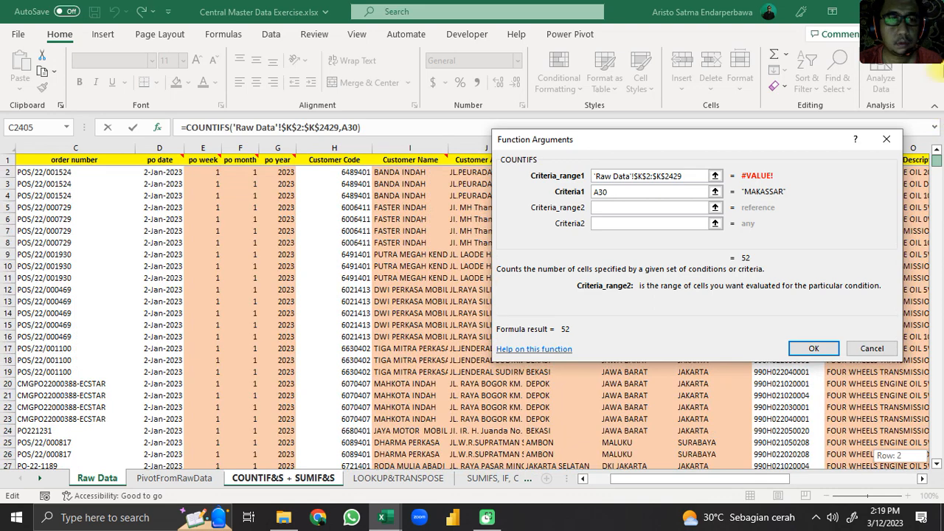
left_click(202, 169)
left_click_drag(203, 169, 200, 186)
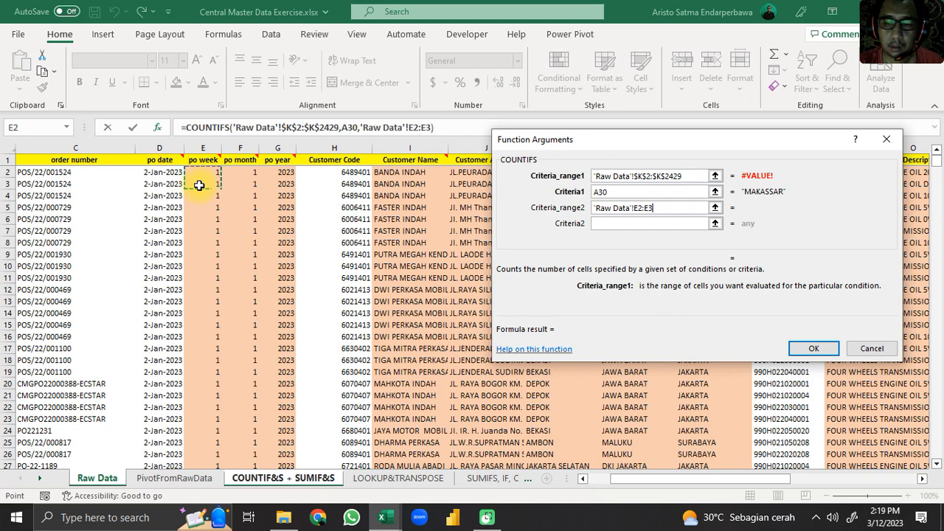
key("ctrl+shift+Down")
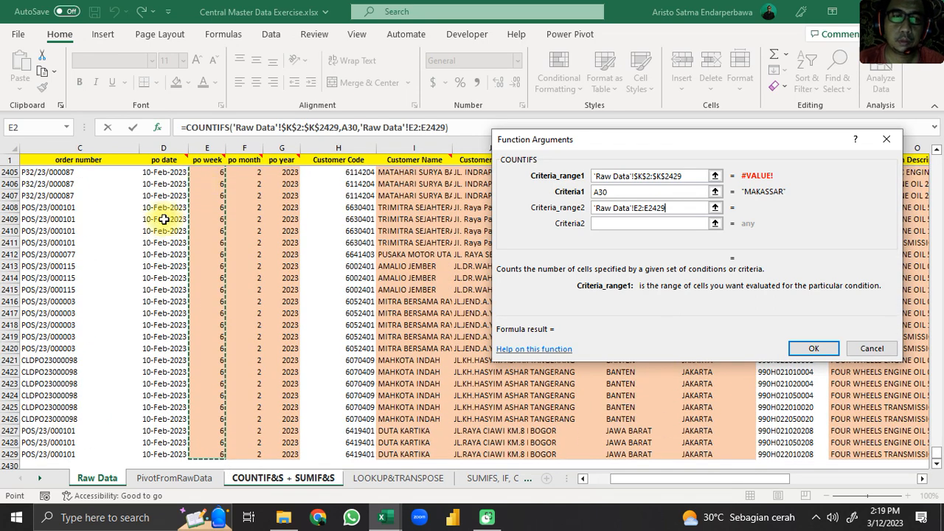
left_click_drag(663, 207, 637, 209)
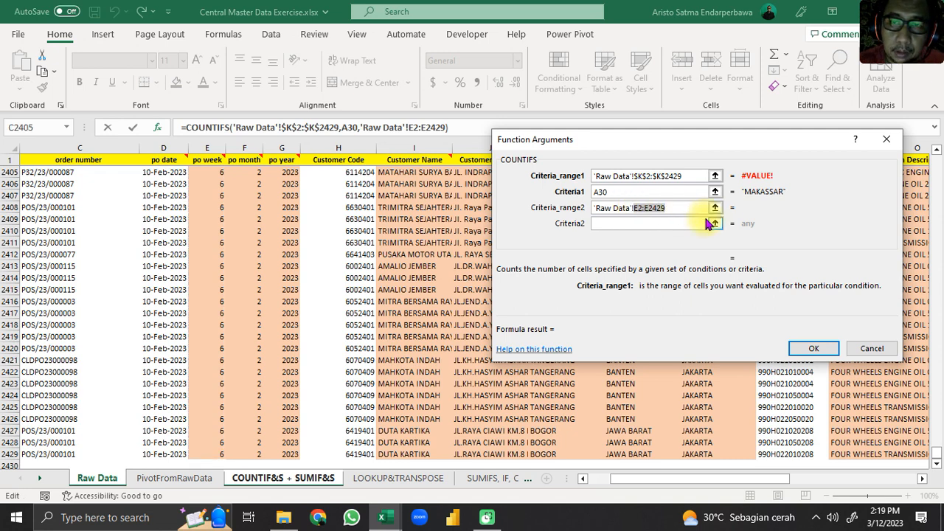
key("F4")
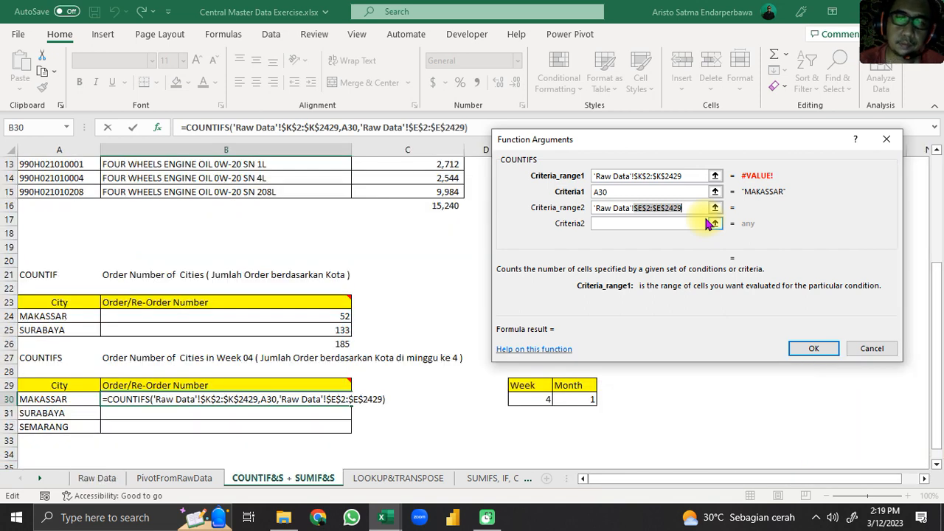
Set the second criterion to the week cell E30 as an absolute reference and complete the COUNTIFS formula
left_click(640, 226)
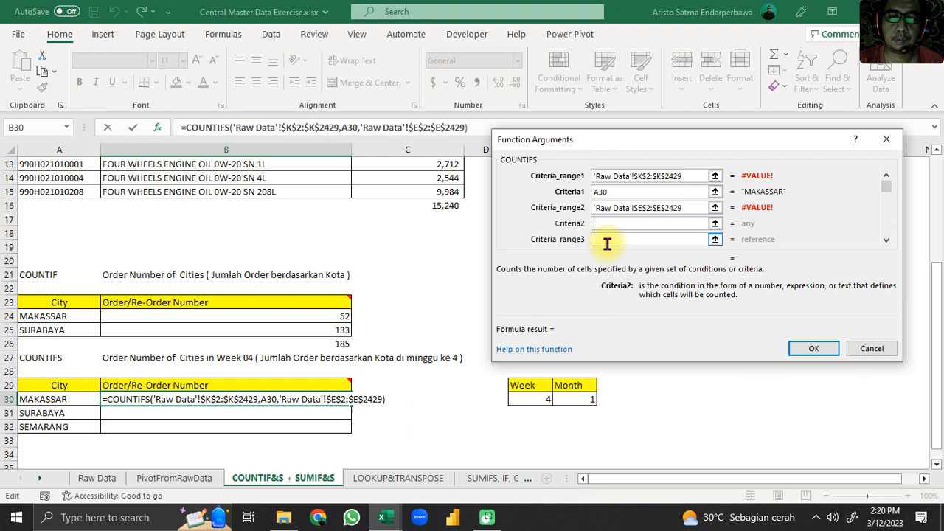
left_click(530, 399)
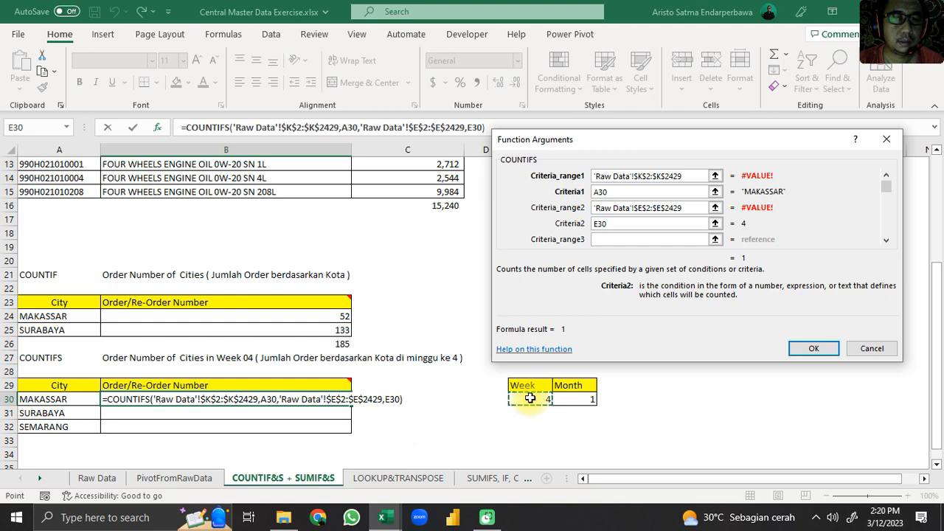
left_click_drag(579, 140, 660, 172)
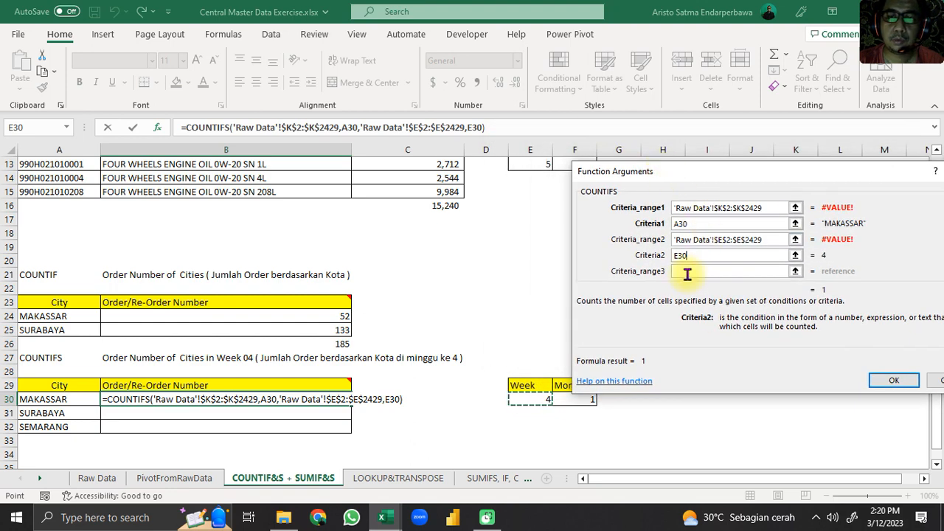
left_click_drag(689, 255, 664, 256)
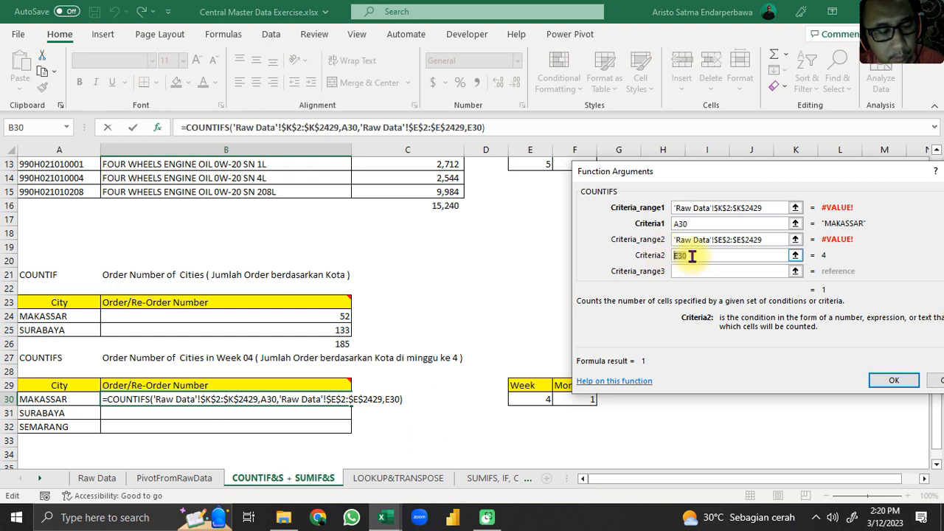
key("F4")
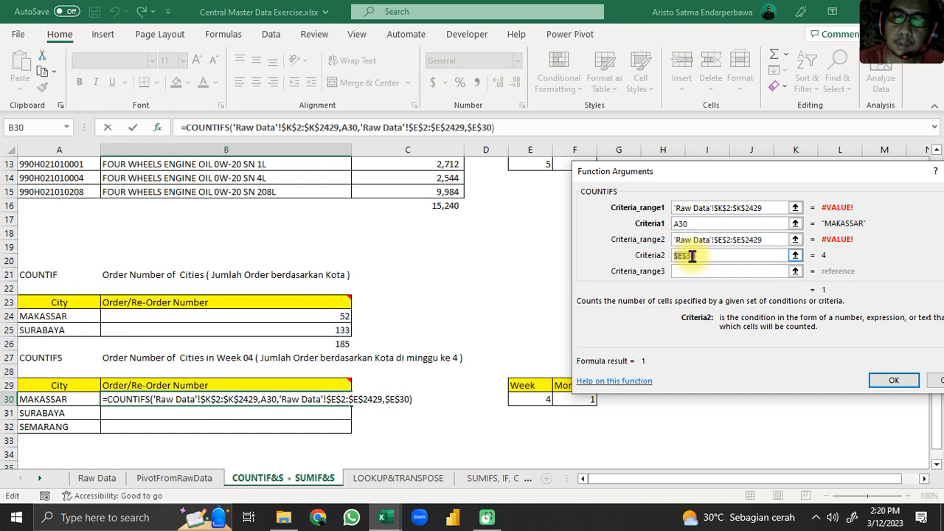
left_click(896, 378)
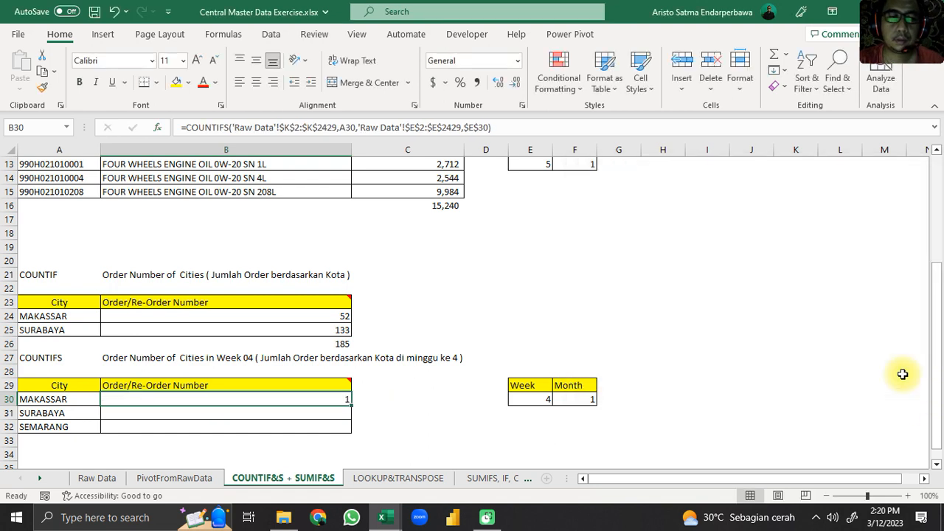
Copy MAKASSAR's COUNTIFS formula from B30 to the SURABAYA and SEMARANG cells B31 and B32
key("ctrl+c")
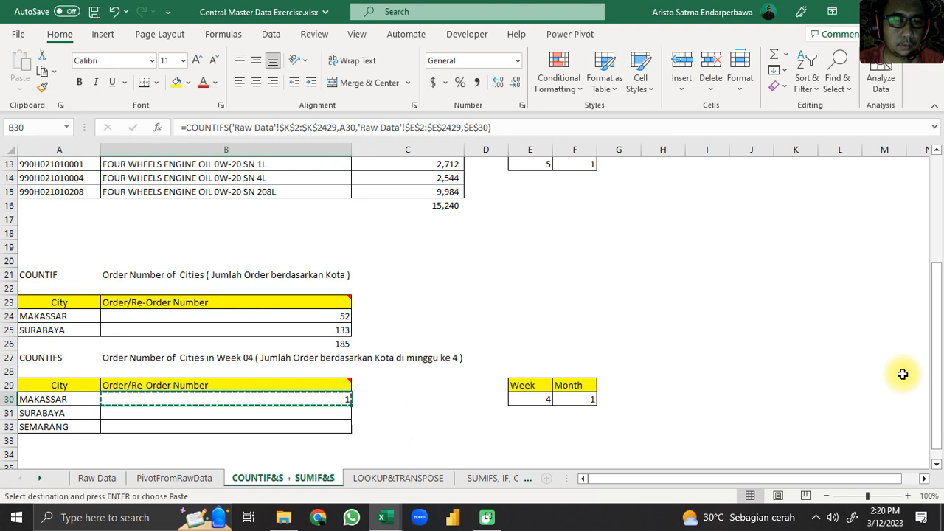
key("Down")
key("ctrl+v")
key("Down")
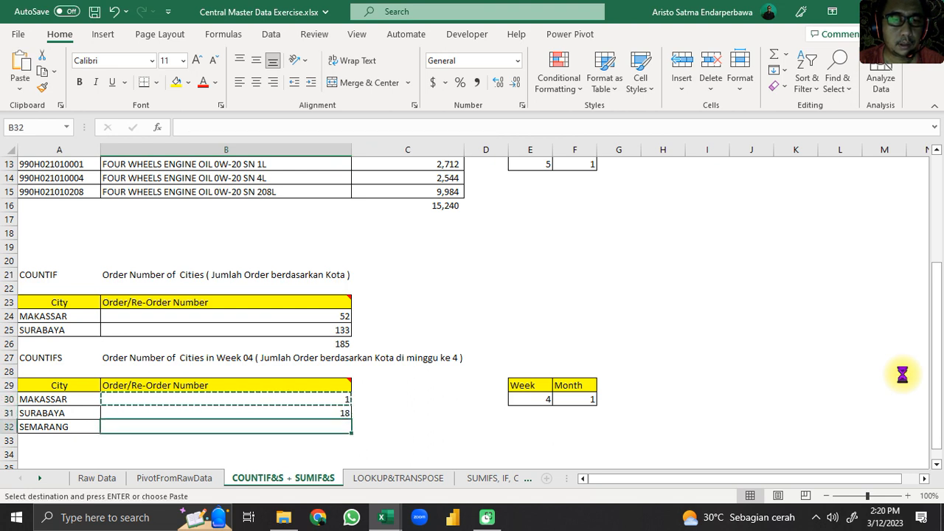
key("ctrl+v")
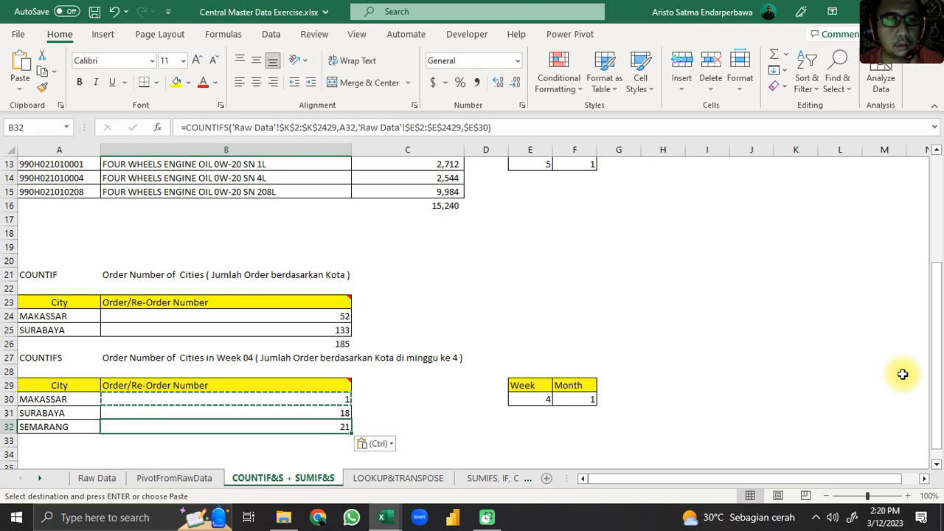
Filter the city order-count pivot table on the PivotFromRawData sheet to po week 4
key("alt+Tab")
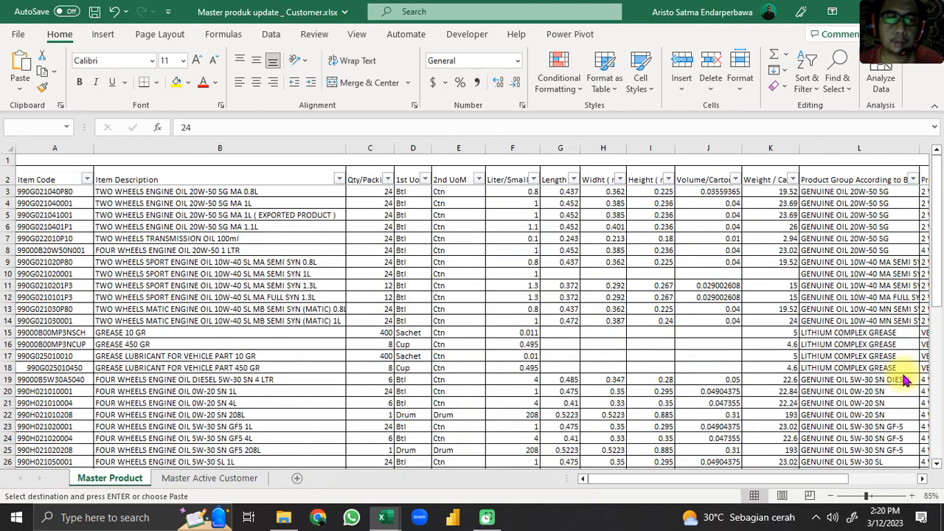
key("alt+Tab")
left_click(166, 479)
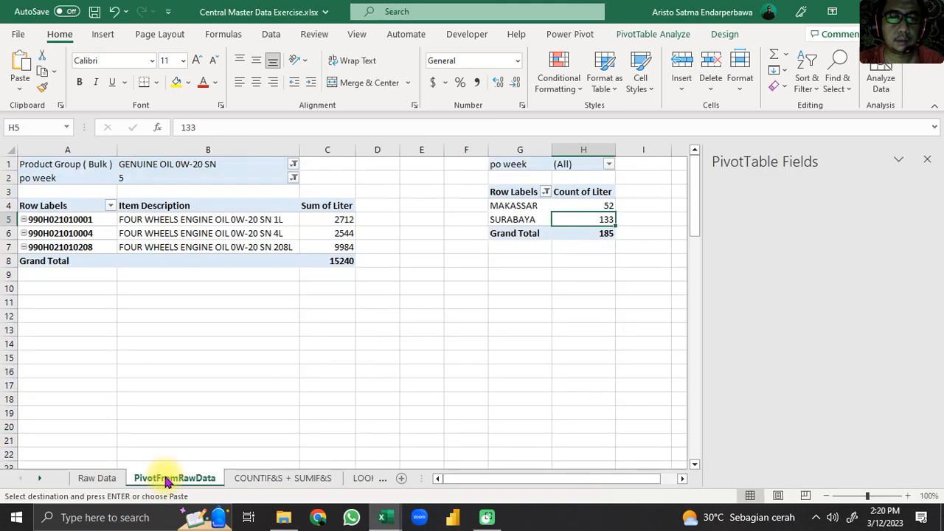
left_click(609, 164)
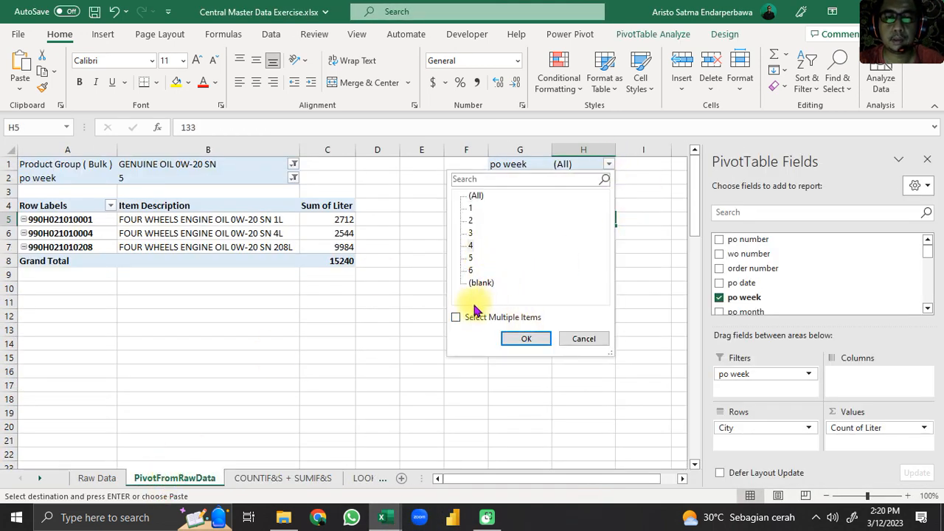
left_click(472, 245)
left_click(457, 318)
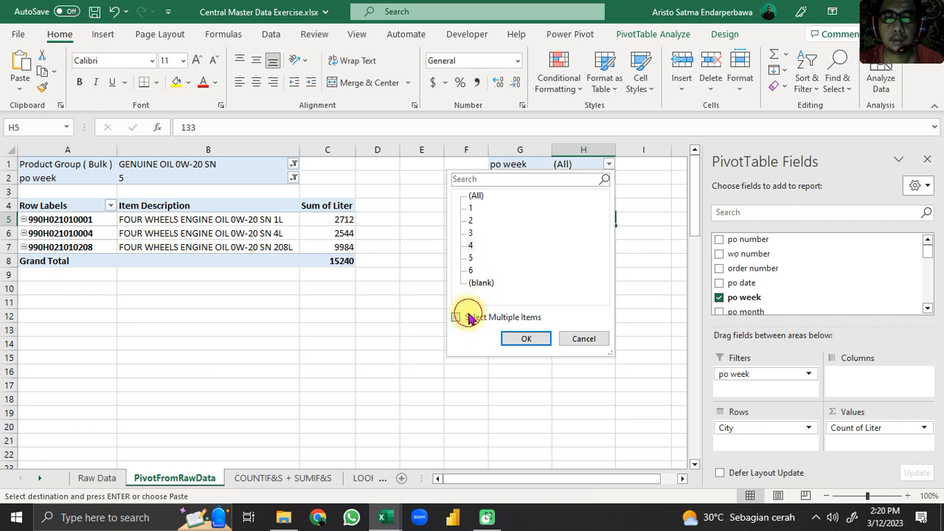
left_click(520, 336)
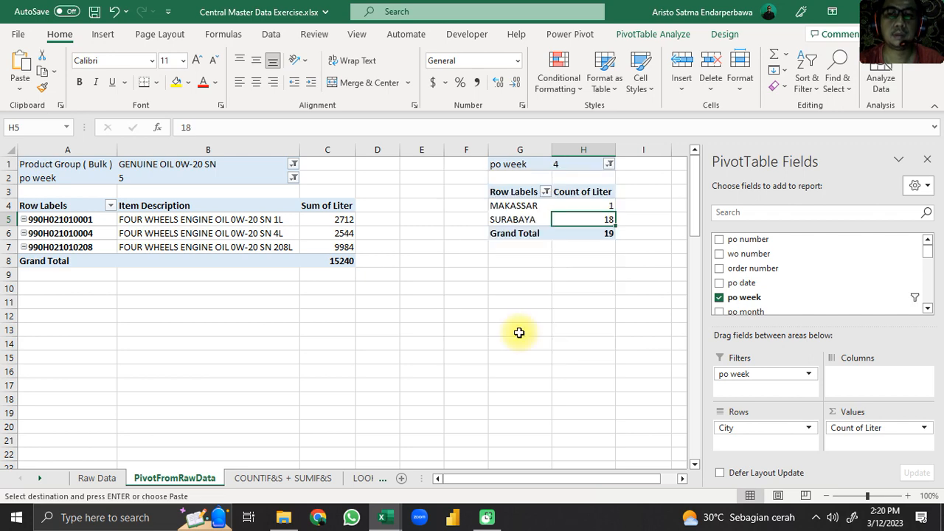
Return to the COUNTIF&S + SUMIF&S sheet and check the COUNTIFS week criteria and the SEMARANG formula
key("alt+Tab")
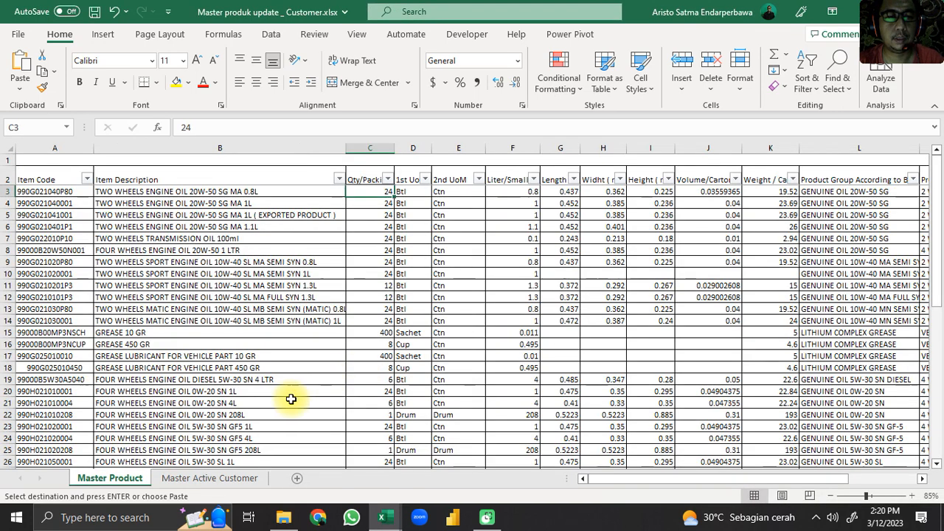
left_click(220, 481)
left_click(140, 482)
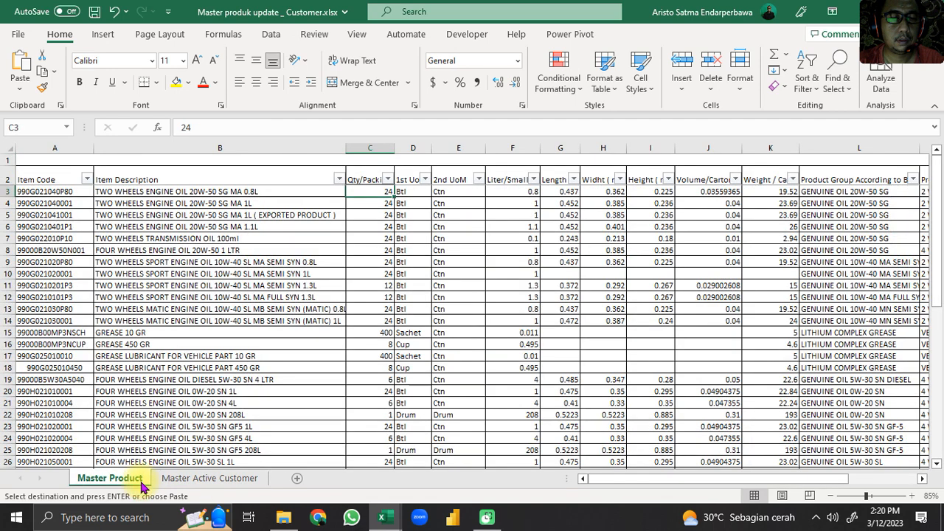
key("alt+Tab")
left_click(278, 481)
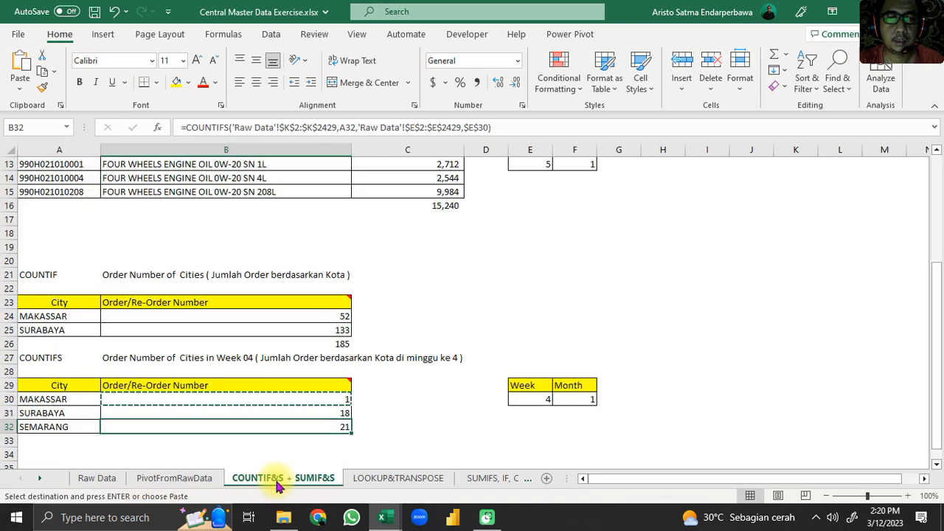
left_click(583, 399)
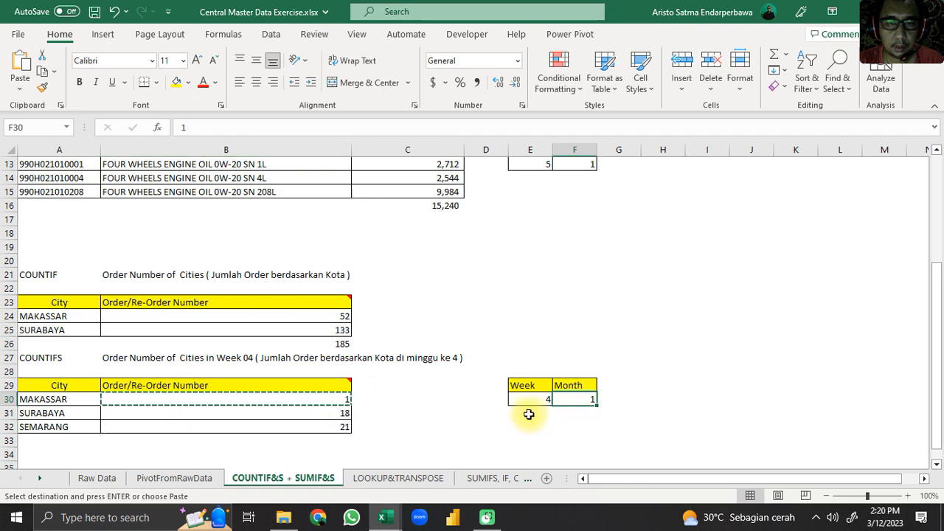
left_click(263, 426)
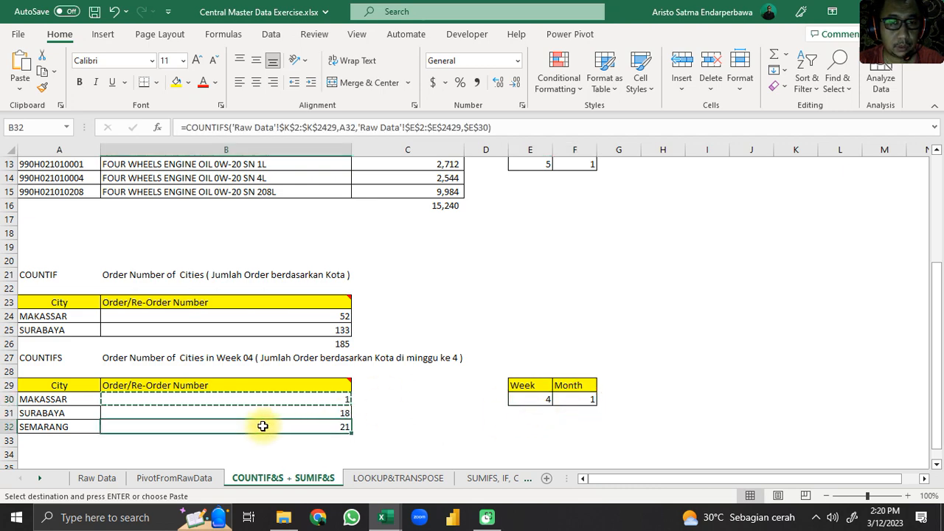
Add SEMARANG to the city filter of the order-count pivot table on PivotFromRawData
left_click(177, 478)
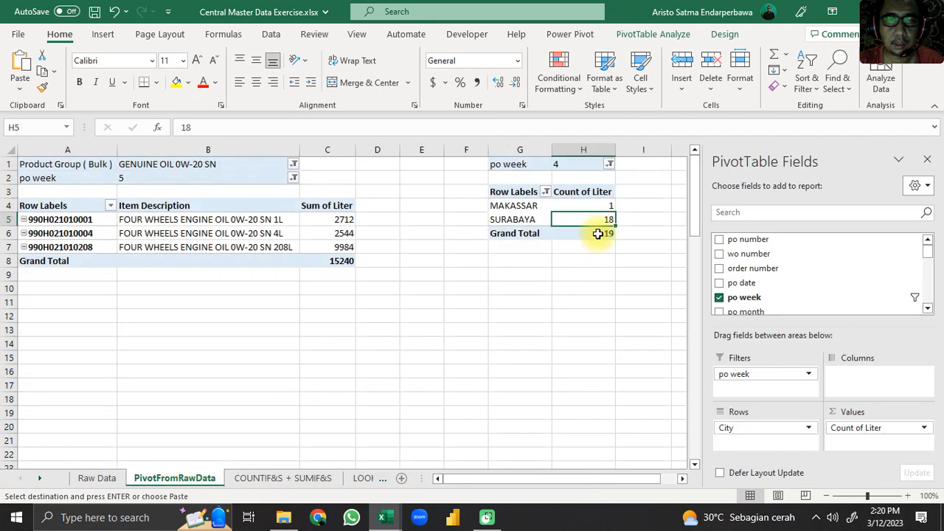
left_click(508, 219)
left_click(544, 193)
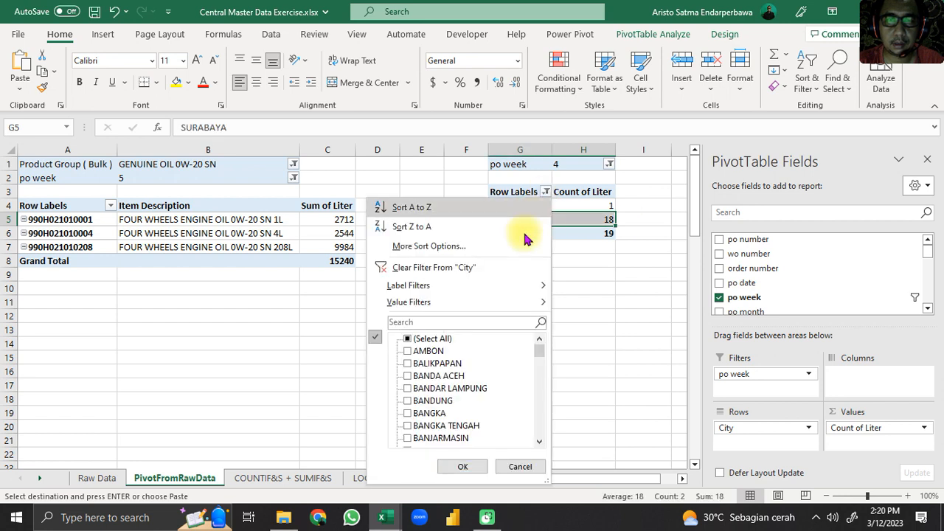
left_click_drag(538, 374, 521, 423)
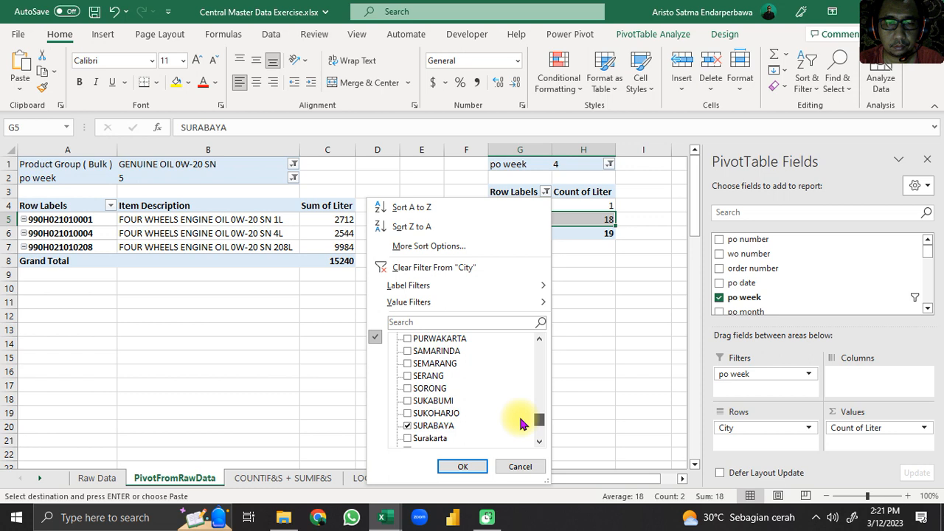
left_click(408, 363)
left_click(464, 467)
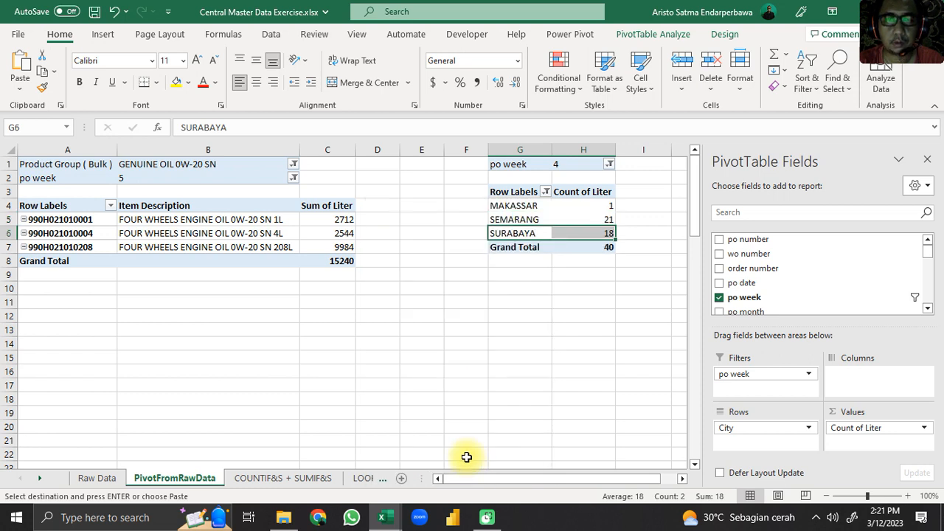
Compare the COUNTIFS results for MAKASSAR, SURABAYA and SEMARANG with the week 4 pivot counts
left_click(258, 481)
left_click(314, 427)
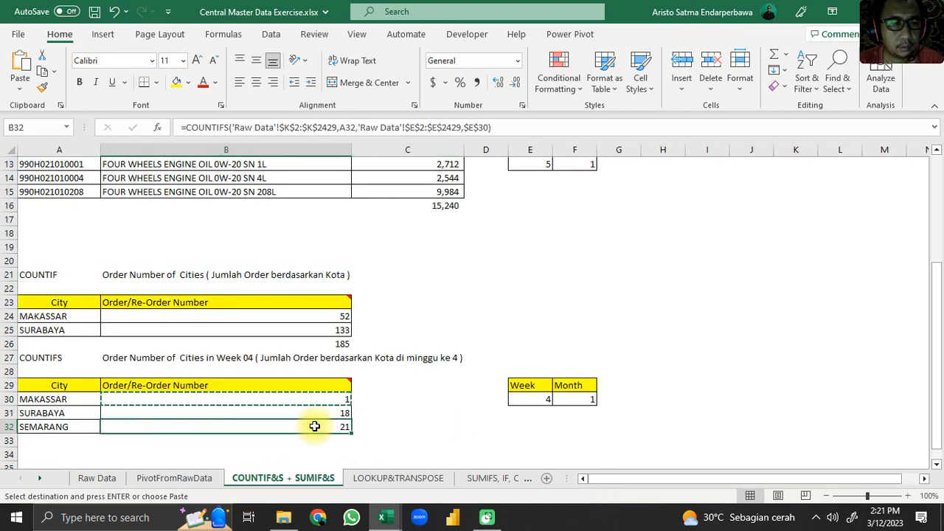
left_click(203, 480)
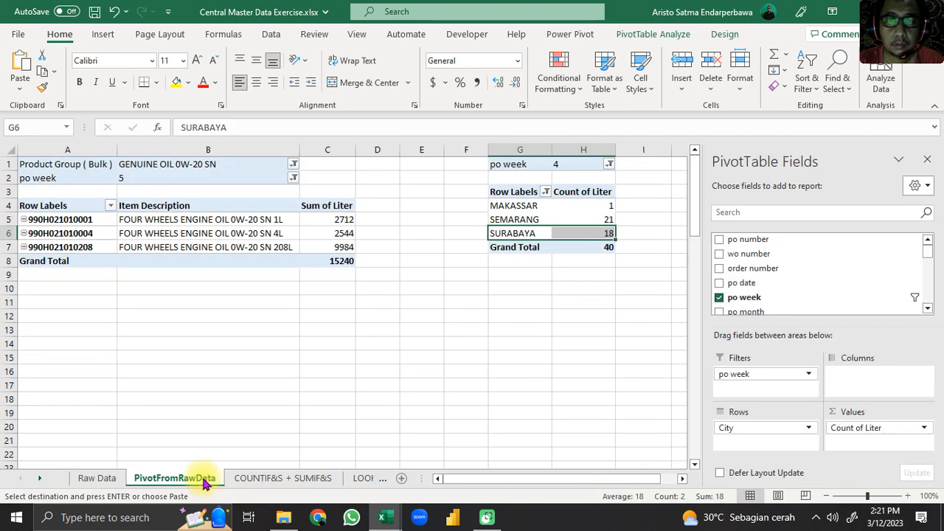
left_click(591, 219)
left_click(574, 233)
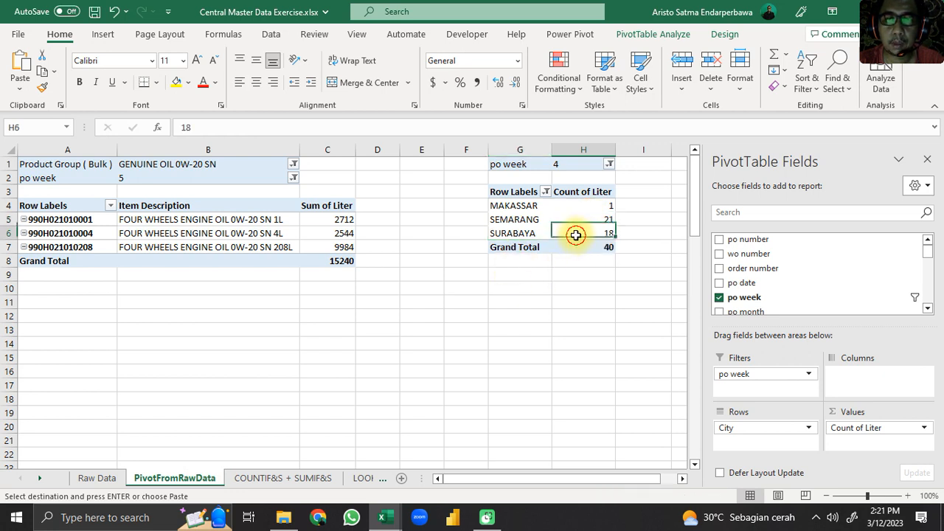
left_click(583, 209)
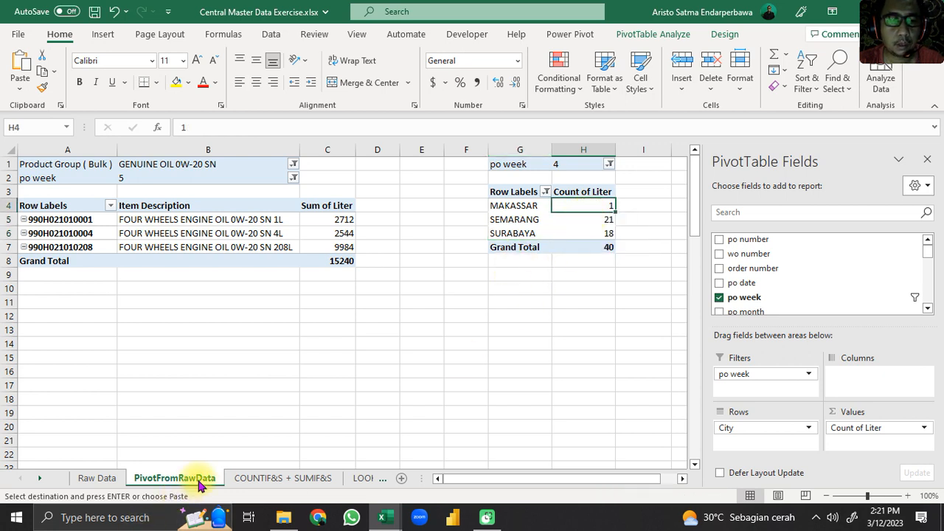
Total the COUNTIFS order numbers B30:B32 with a SUM formula in cell B33 of COUNTIF&S + SUMIF&S
left_click(283, 479)
left_click(309, 439)
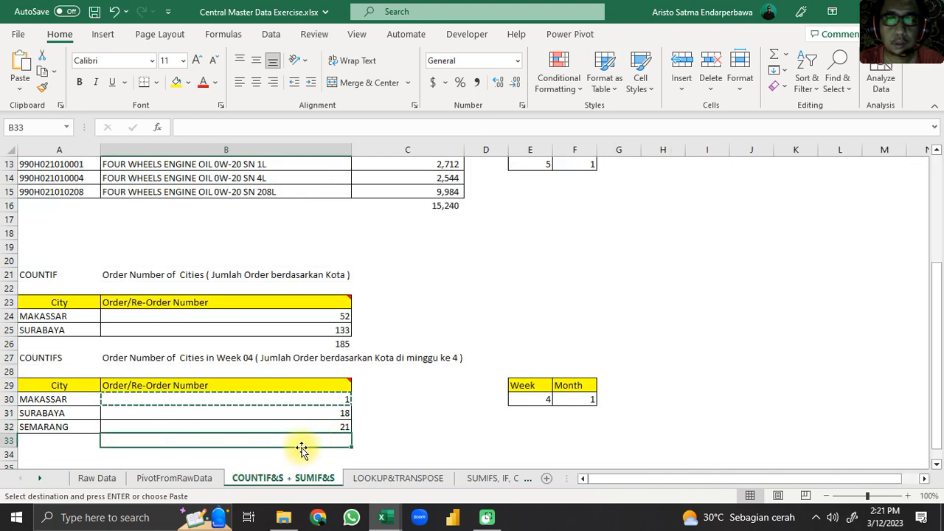
left_click(778, 60)
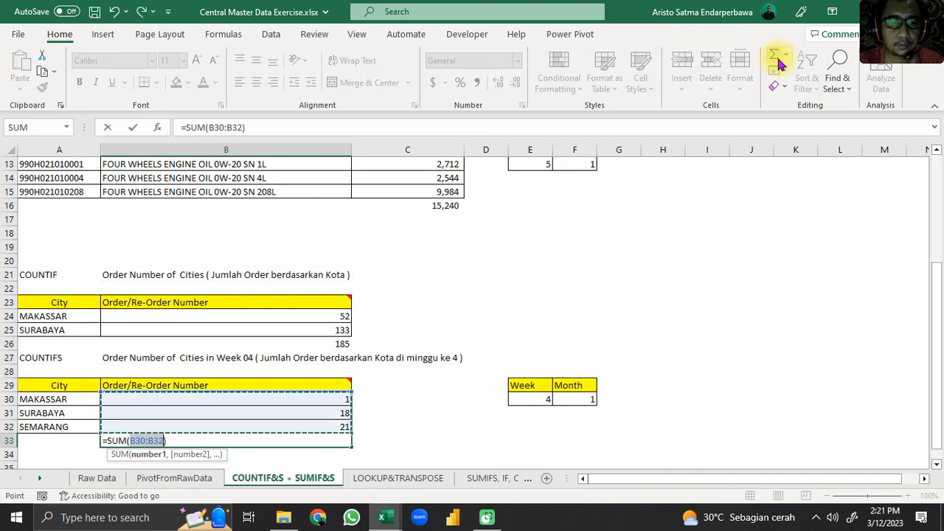
key("Return")
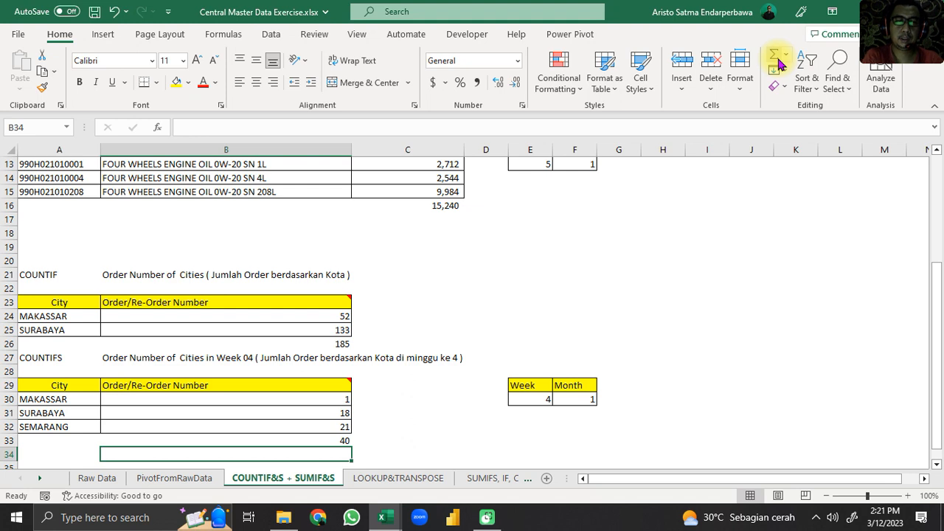
Set the COUNTIFS week criterion in cell E30 to 5
key("Up")
key("Up")
key("Up")
key("Up")
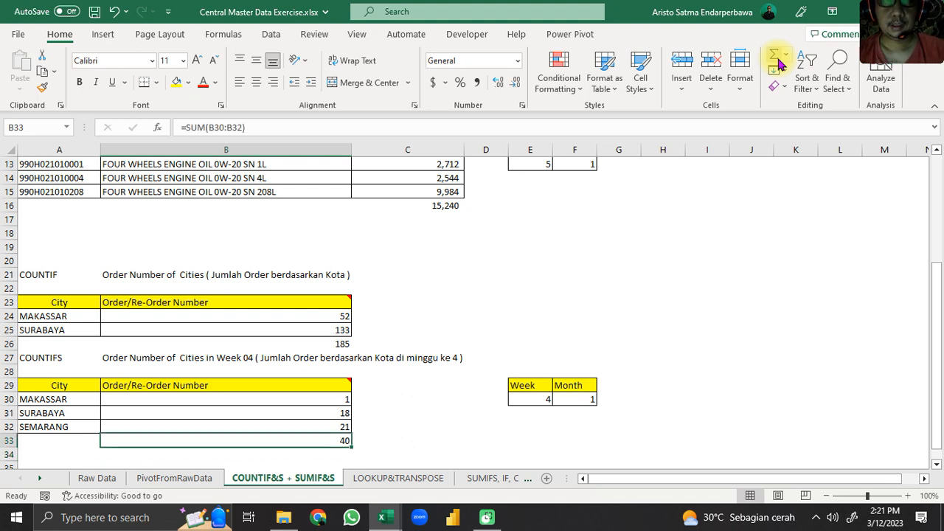
key("Right")
key("Right")
key("Right")
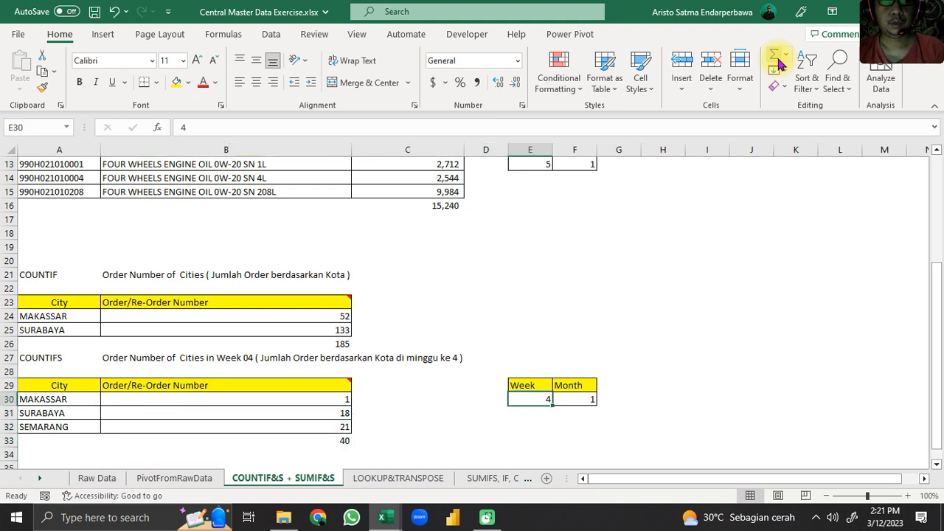
type("5")
key("Return")
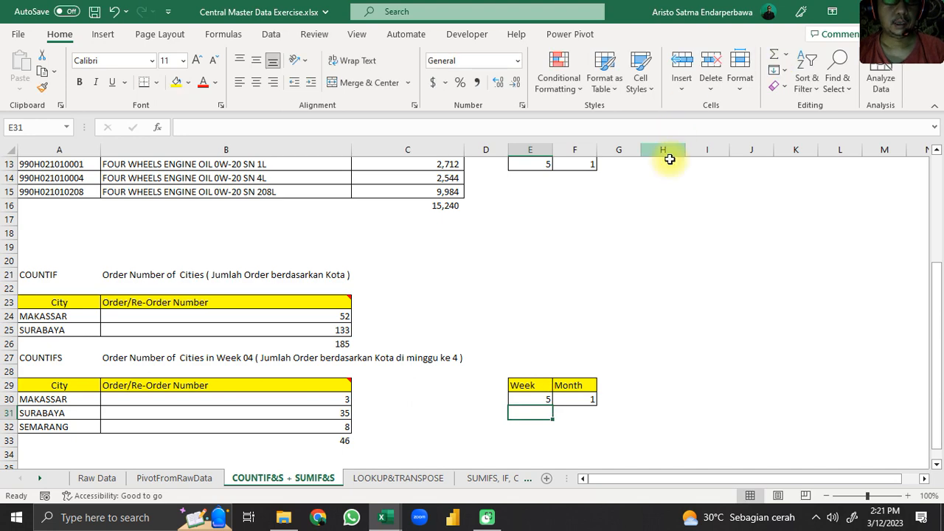
Change the po week filter of the city order-count pivot table on PivotFromRawData to 5
left_click(168, 481)
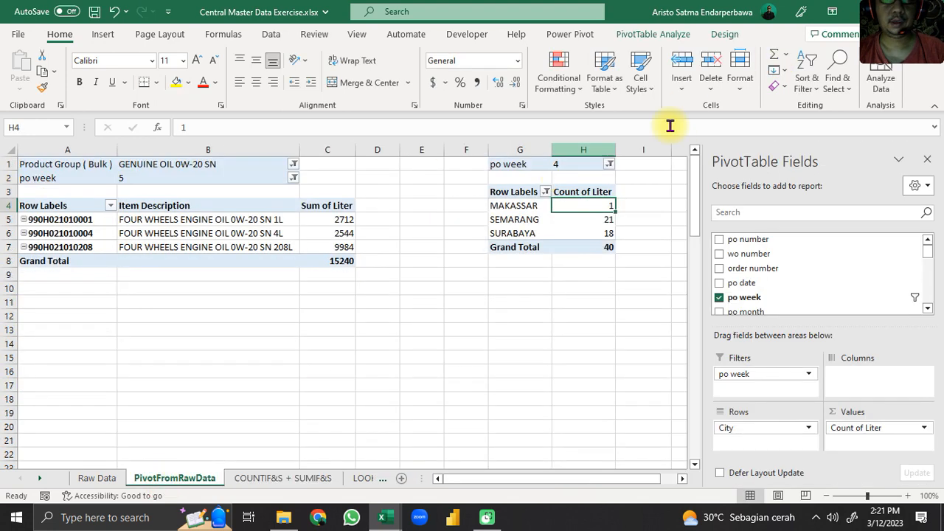
left_click(608, 164)
left_click(472, 245)
left_click(472, 257)
left_click(526, 338)
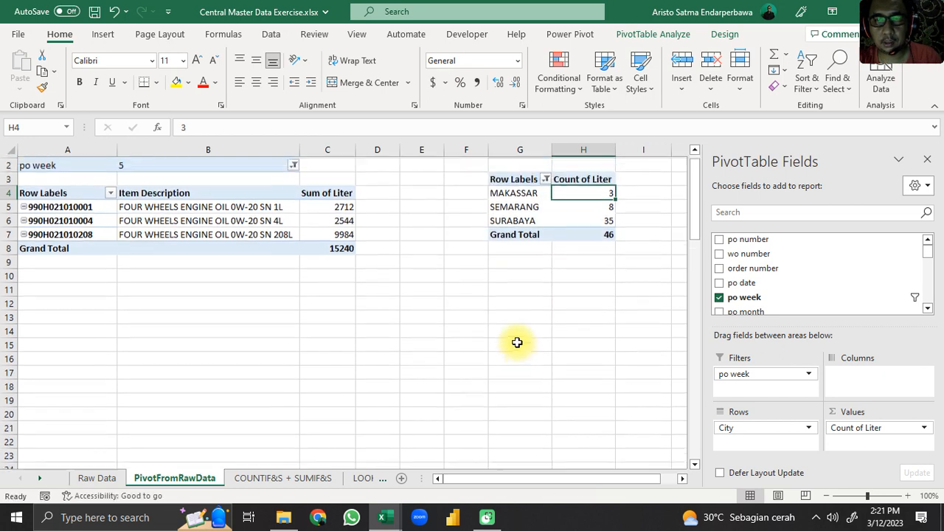
Compare the week 5 COUNTIFS results with the pivot table and review the SUMIF, SUMIFS, COUNTIF and COUNTIFS tables
left_click(247, 478)
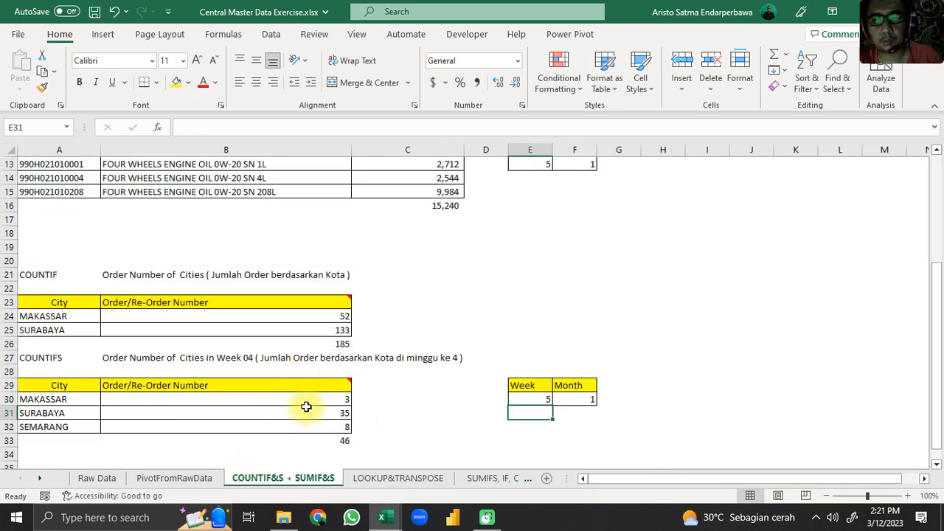
left_click(416, 398)
scroll(417, 395, "up", 4)
scroll(422, 384, "down", 3)
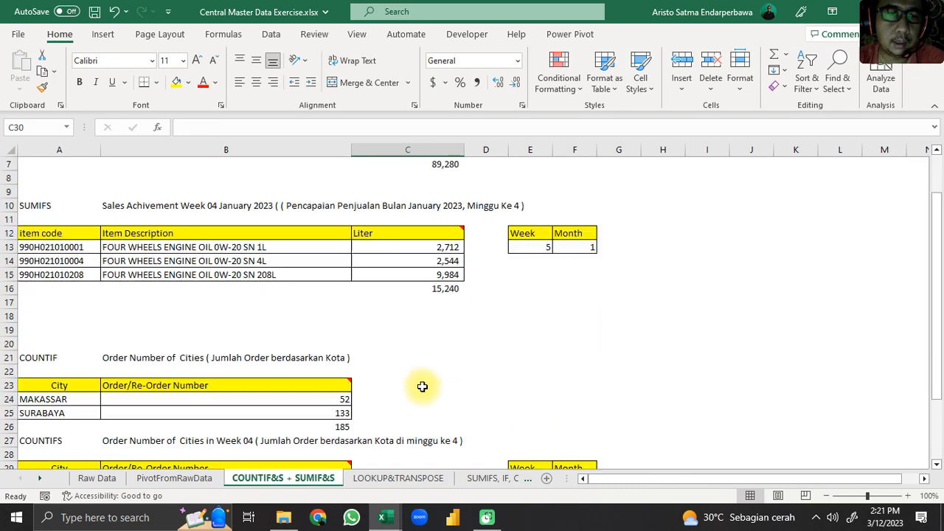
scroll(422, 385, "up", 3)
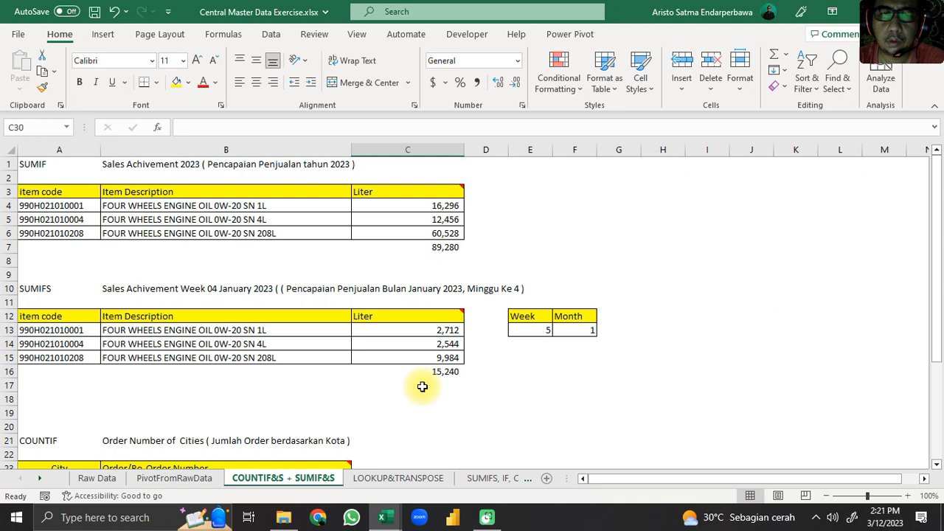
scroll(422, 387, "down", 4)
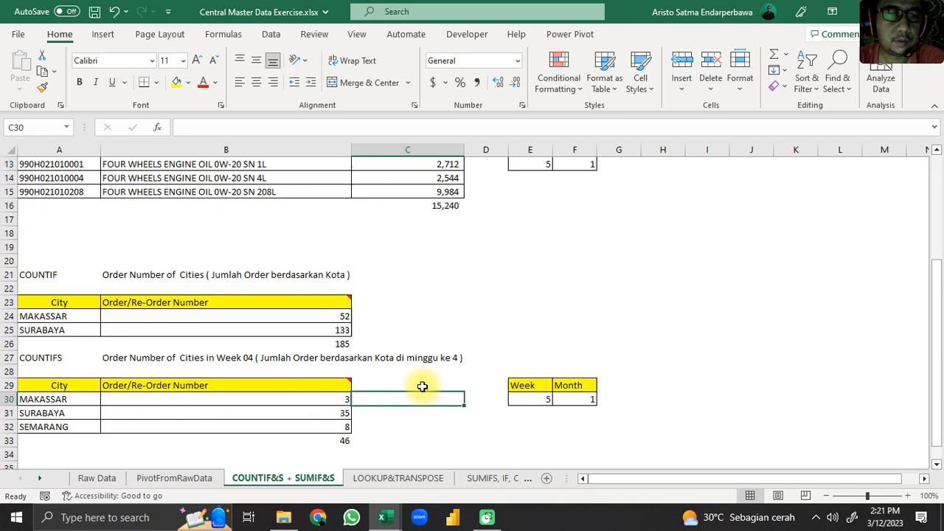